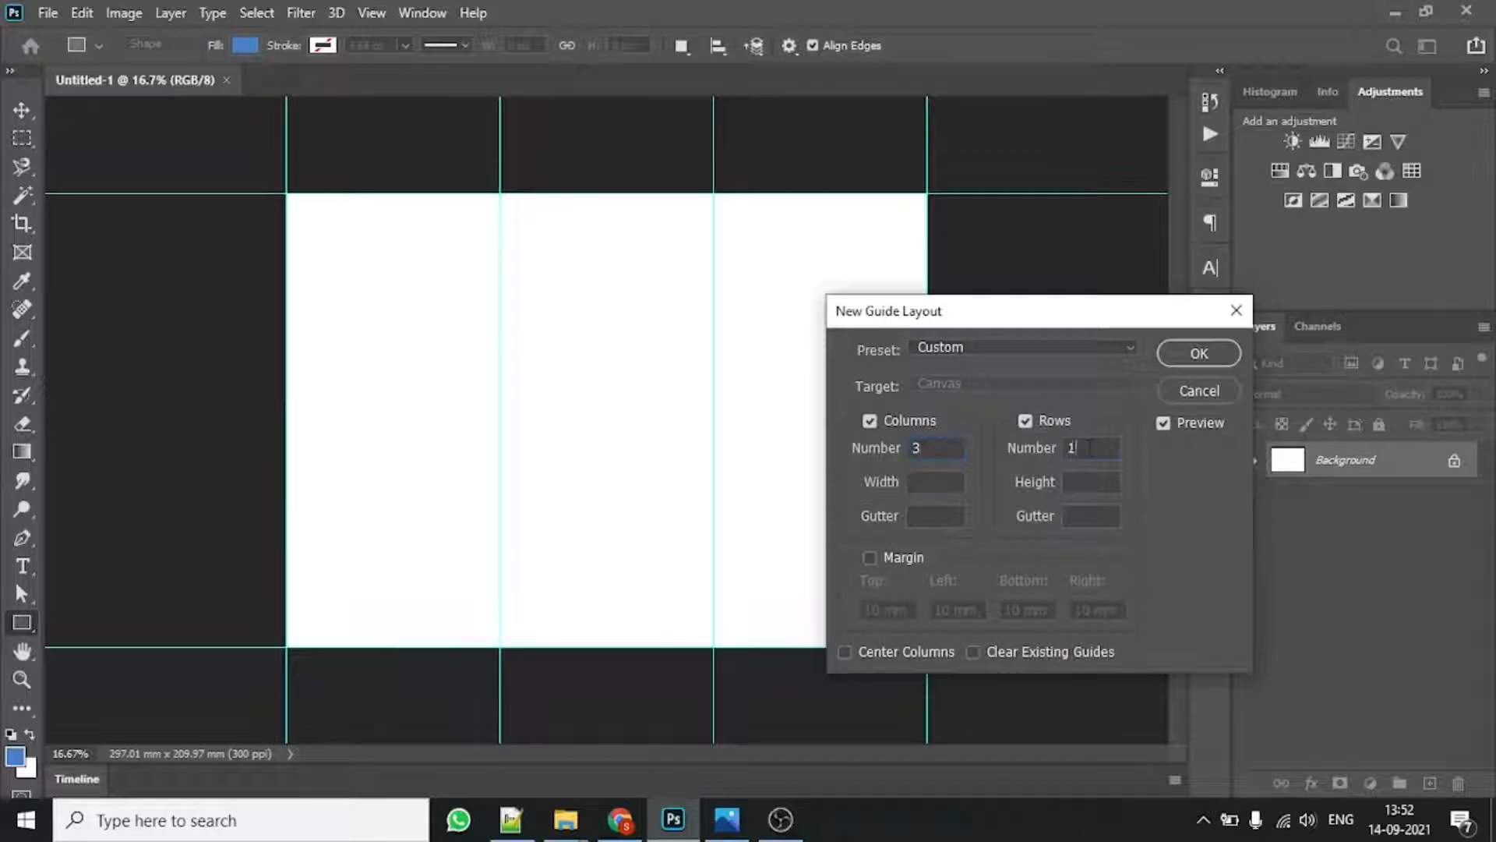
Step: Apply the guide layout with 3 columns and 2 rows and draw a blue 1170 x 1240 px rectangle filling the top-left cell
click(1197, 354)
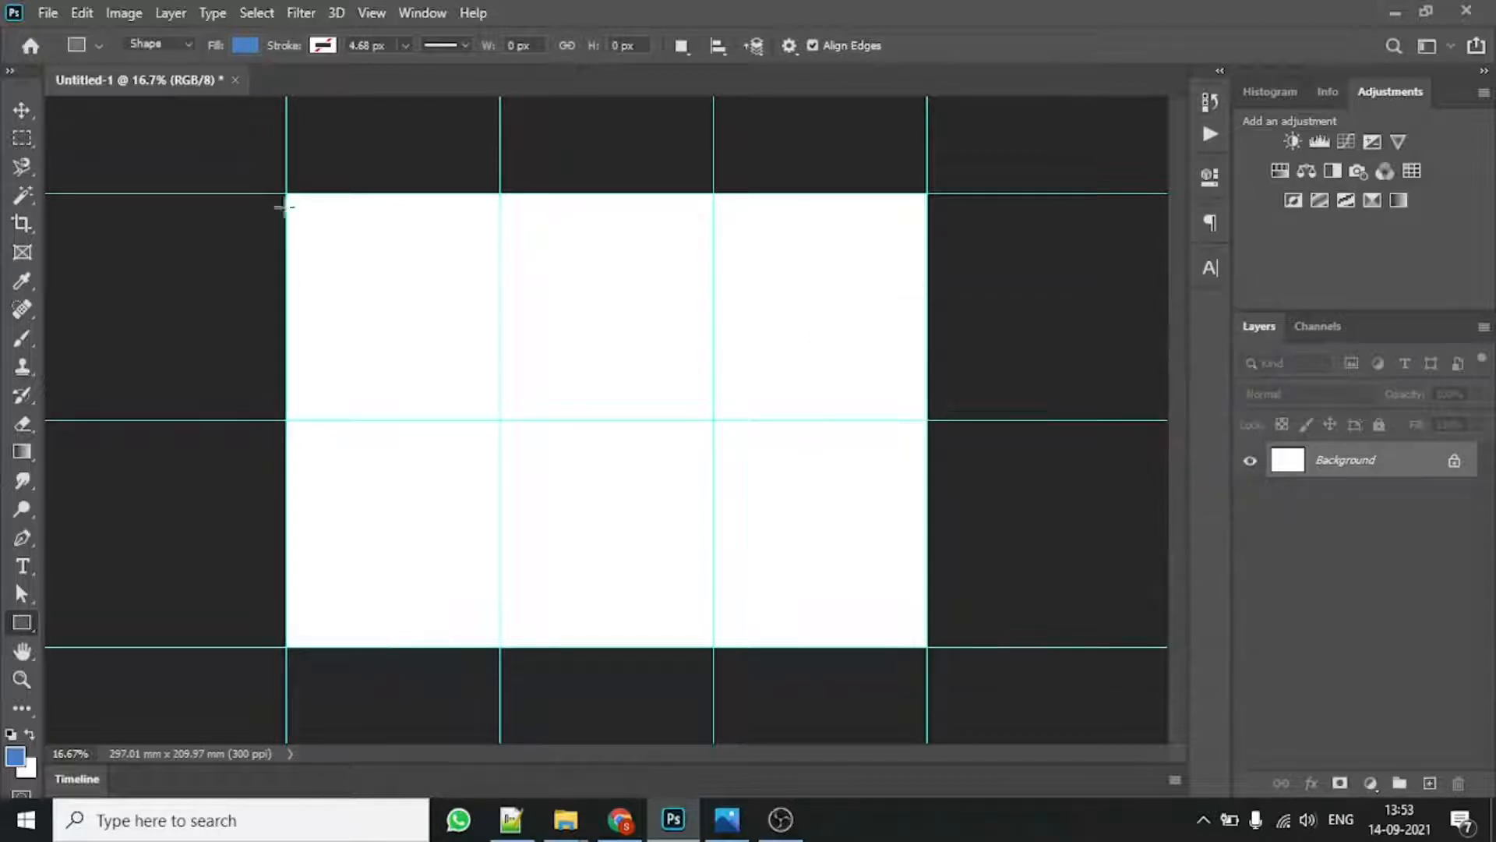
drag(287, 190, 501, 420)
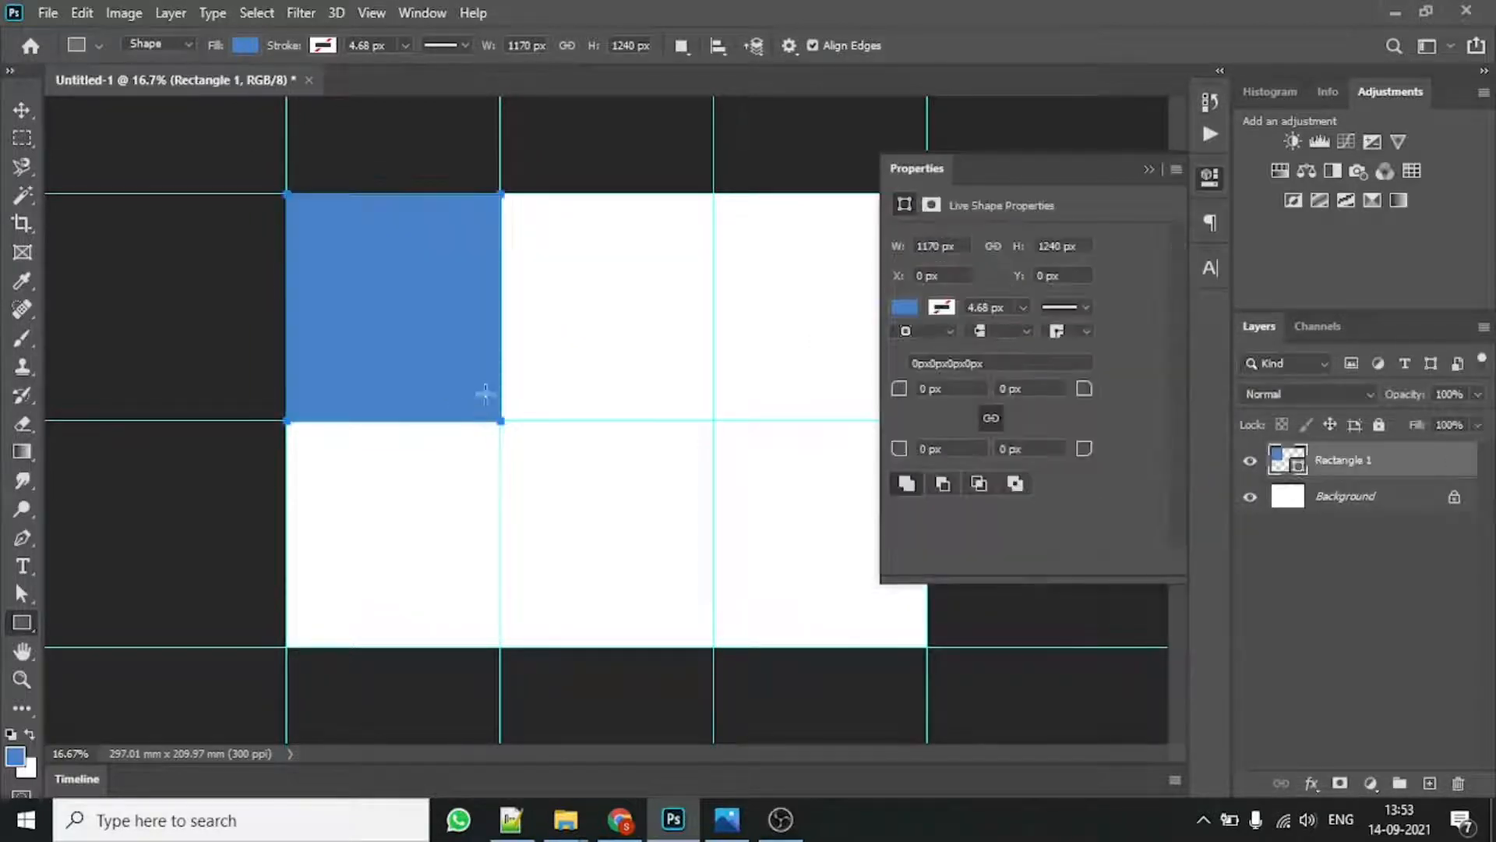
Step: Duplicate the blue rectangle into the top-middle cell and fill the copy with red
click(22, 110)
drag(368, 297, 623, 305)
key(ctrl+z)
click(904, 307)
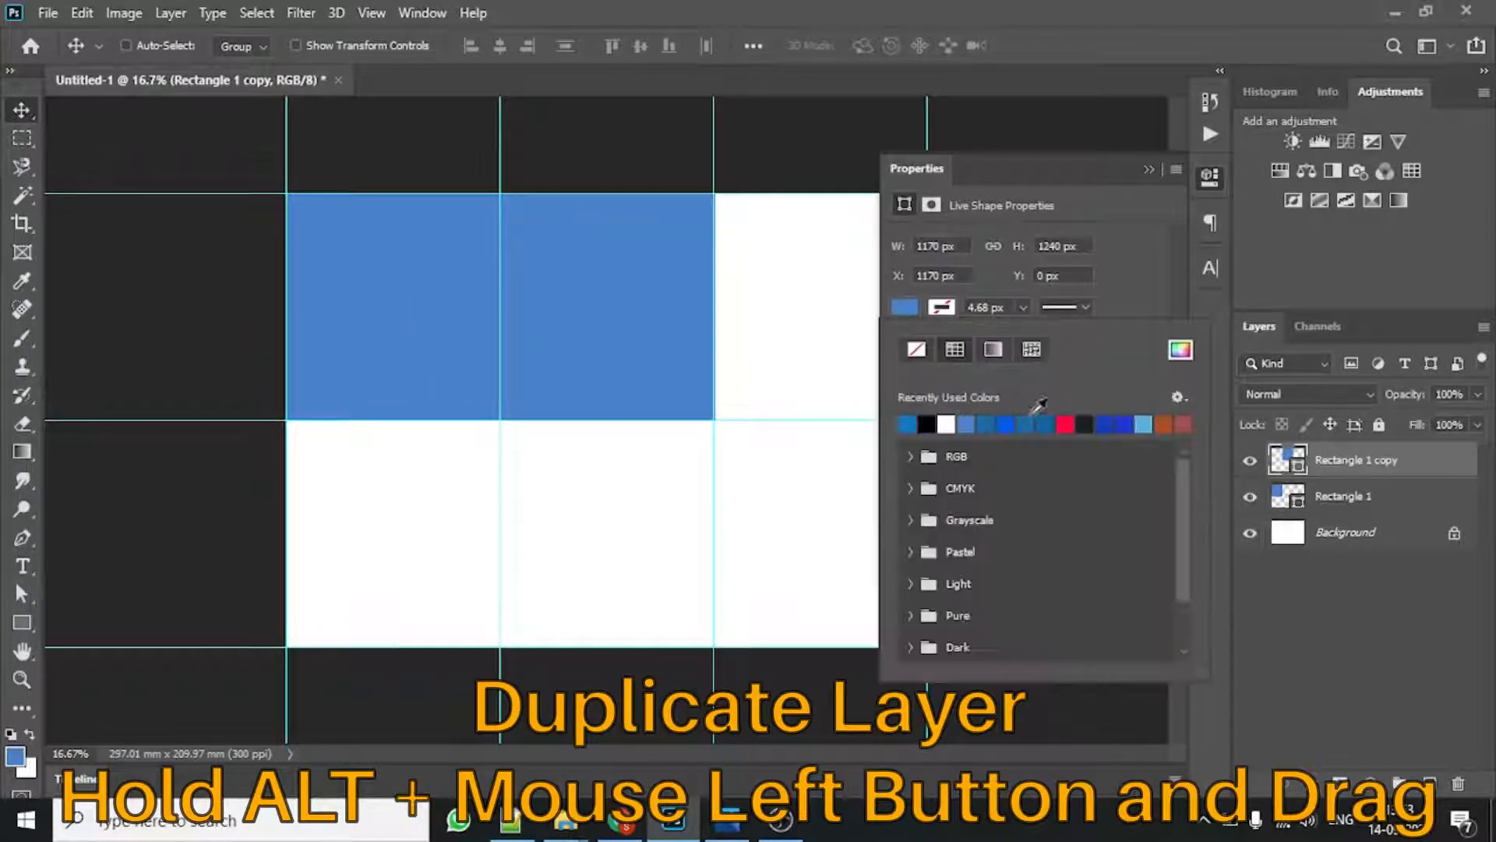
click(1063, 422)
click(1327, 459)
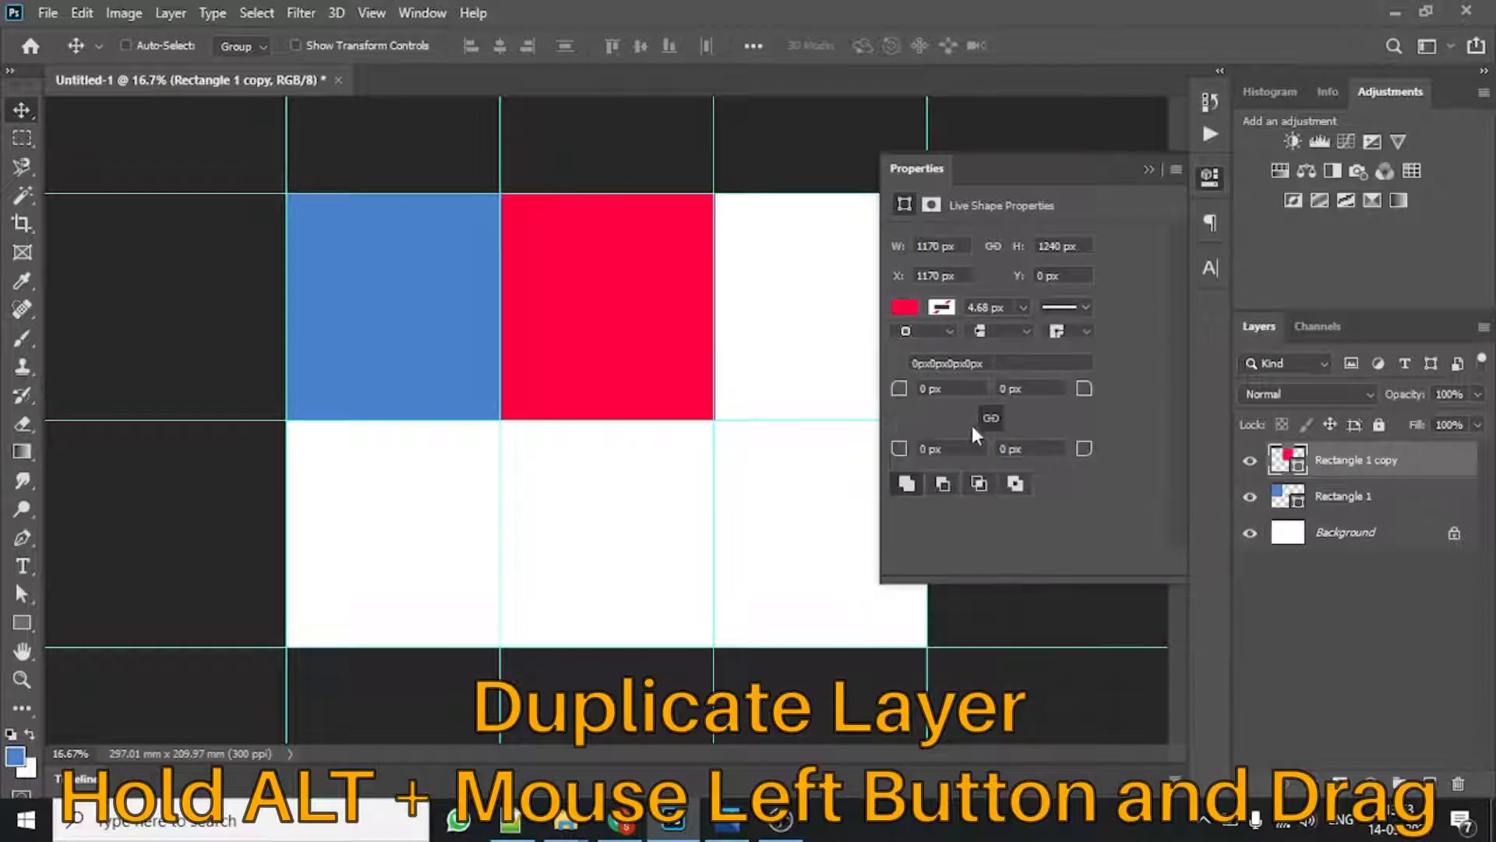
click(1148, 170)
Step: Duplicate the blue rectangle into the top-right cell and place the copy's layer above the others
click(1340, 496)
drag(403, 326, 830, 322)
drag(1356, 507, 1348, 452)
Step: Duplicate the red rectangle into the bottom-left and bottom-right cells, bringing the bottom-left copy's layer to the front of the stack
click(1344, 498)
drag(587, 312, 246, 537)
drag(588, 549, 380, 541)
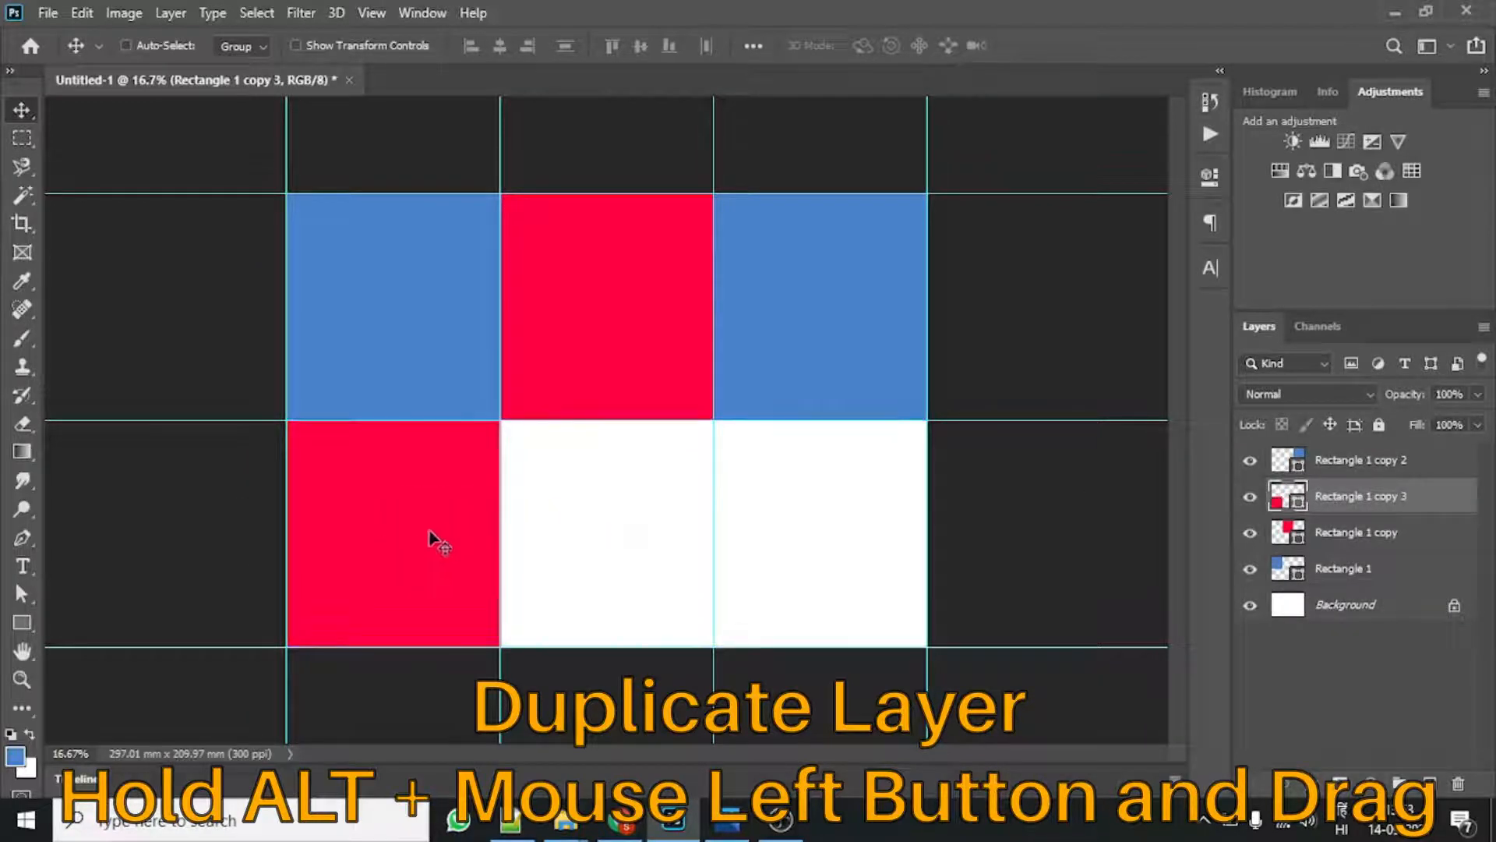
drag(1400, 502, 1407, 444)
drag(414, 533, 840, 533)
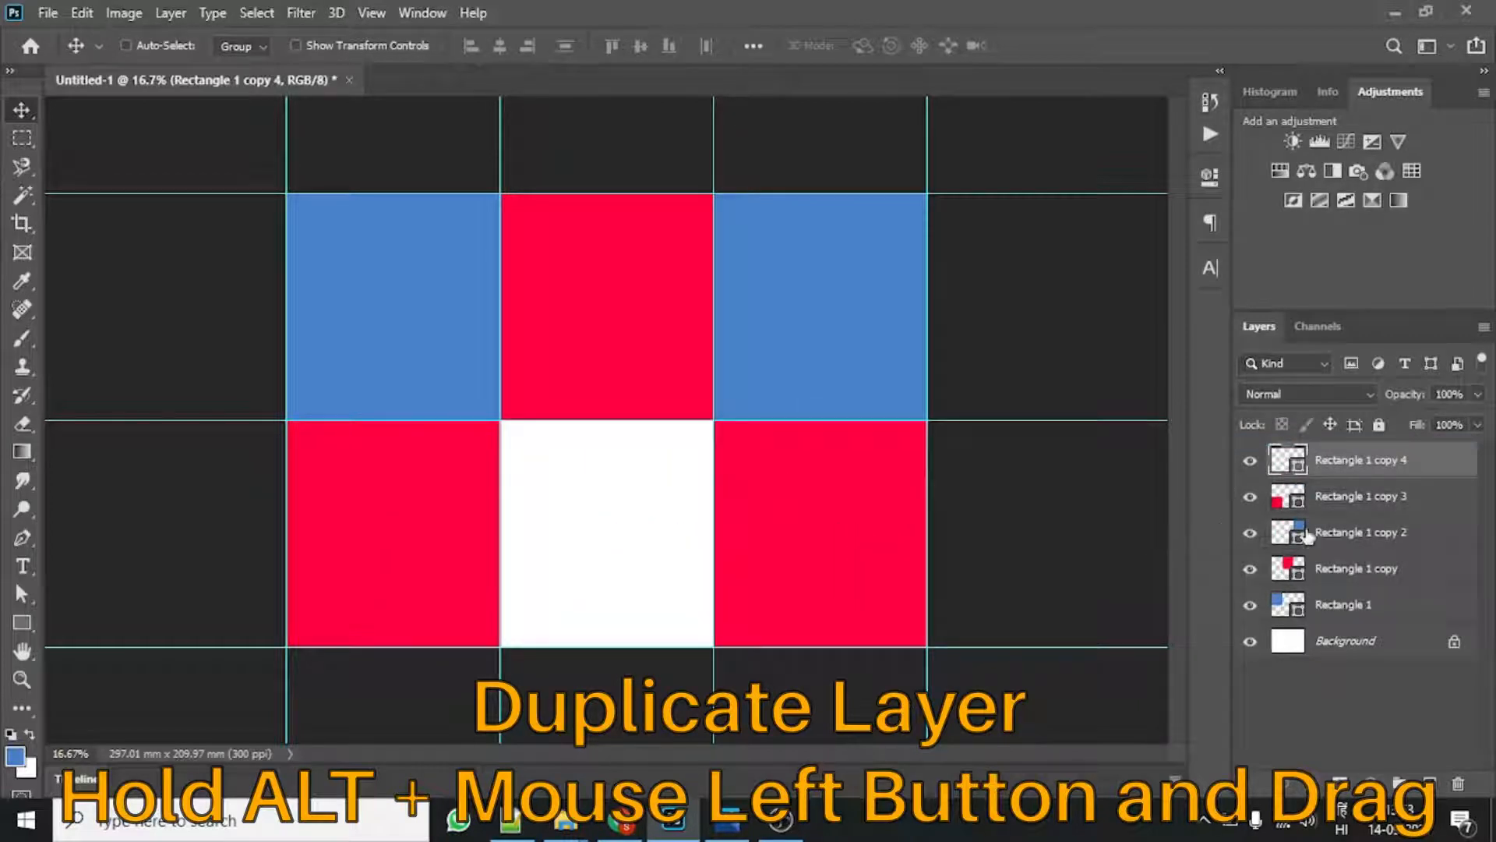
Step: Duplicate the top-right blue rectangle into the bottom-middle cell
click(1340, 544)
drag(795, 323, 852, 522)
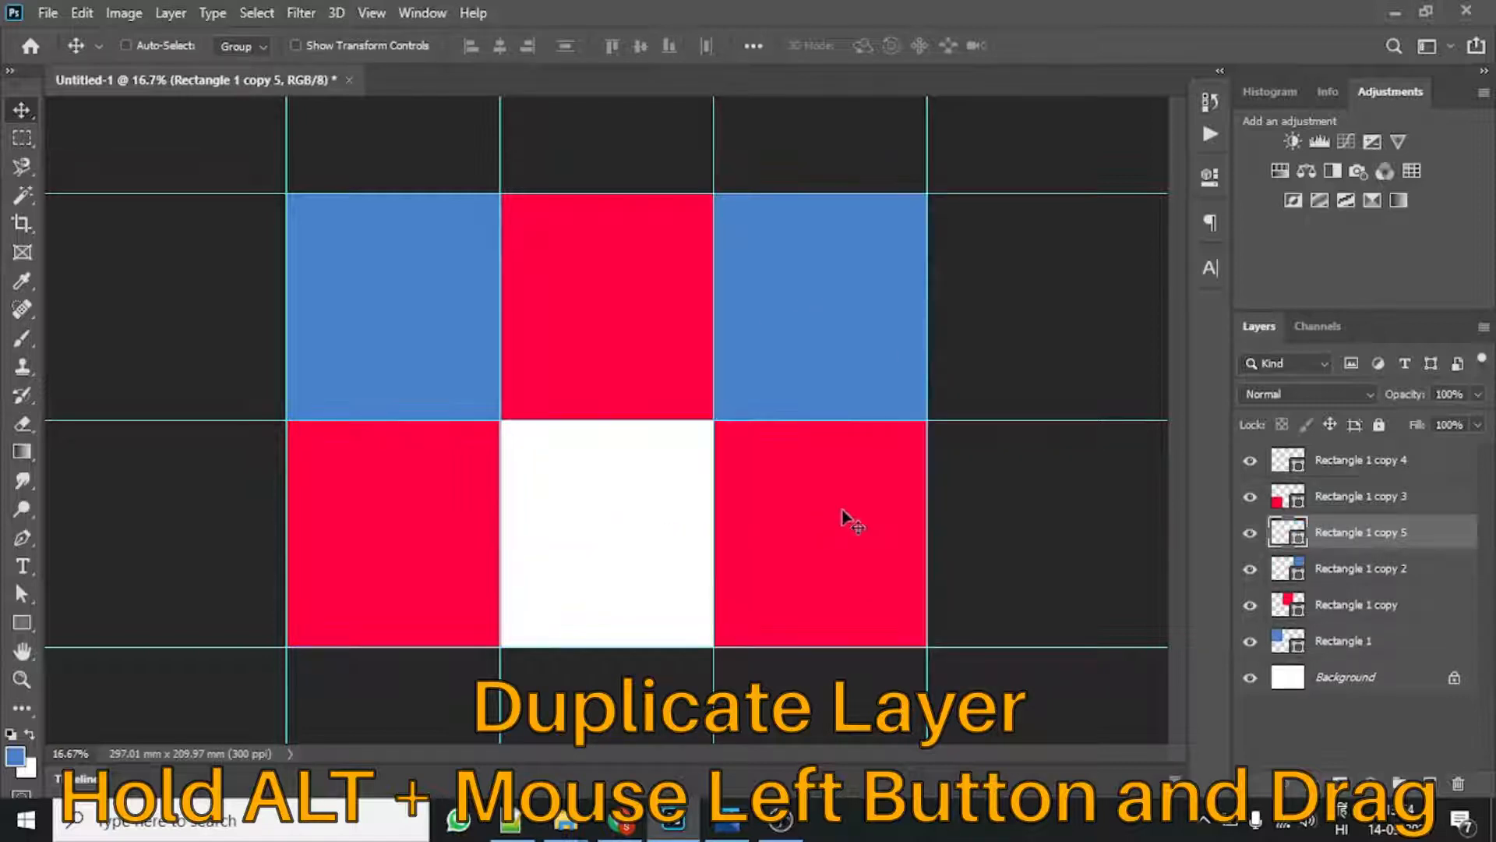
drag(739, 533, 645, 515)
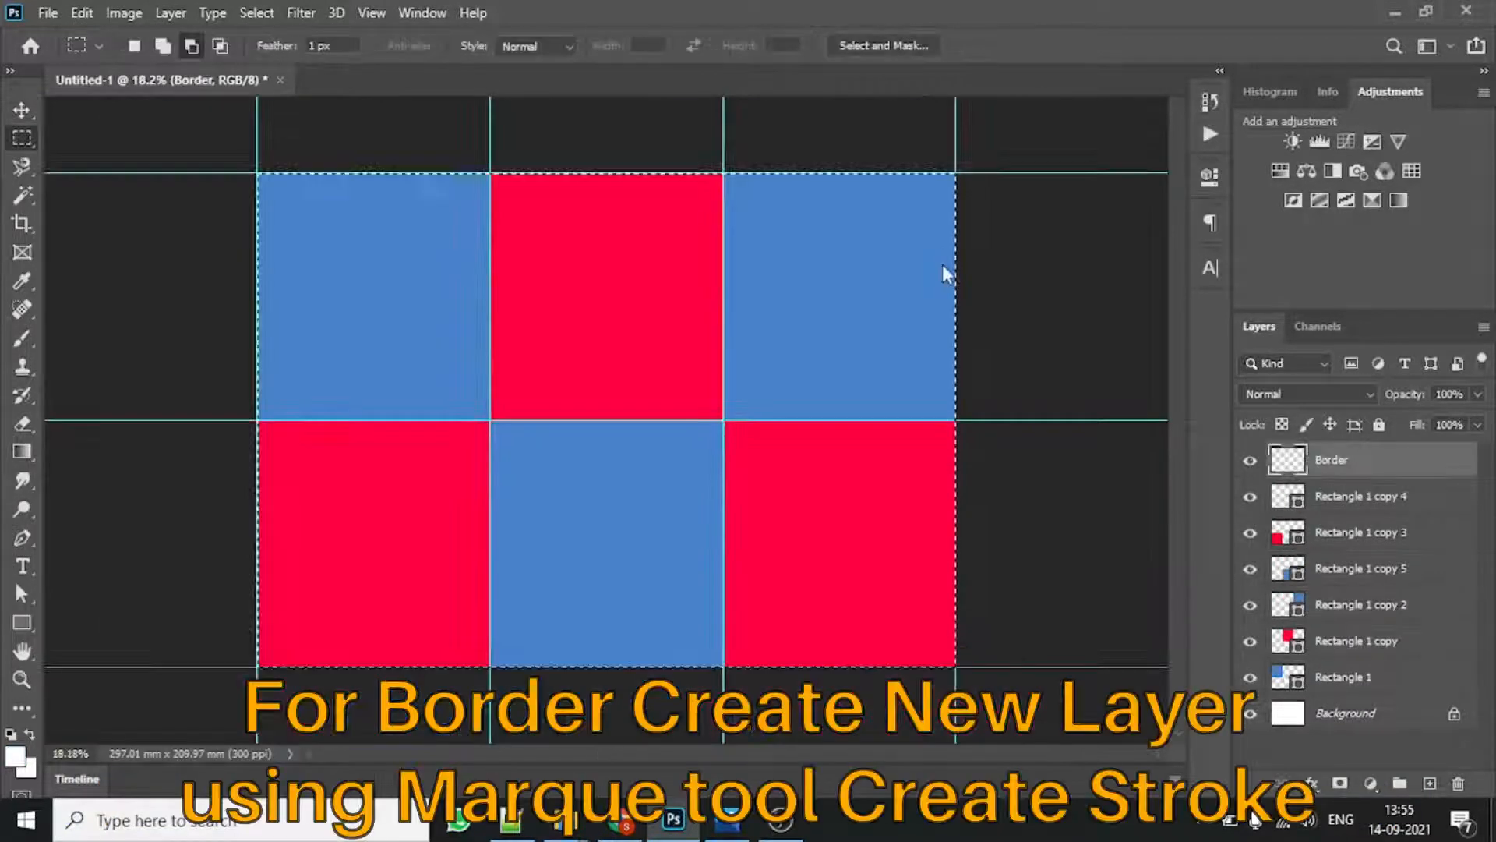
Step: Stroke the selection around the whole canvas on the Border layer with a centred 20 px white line
right_click(830, 221)
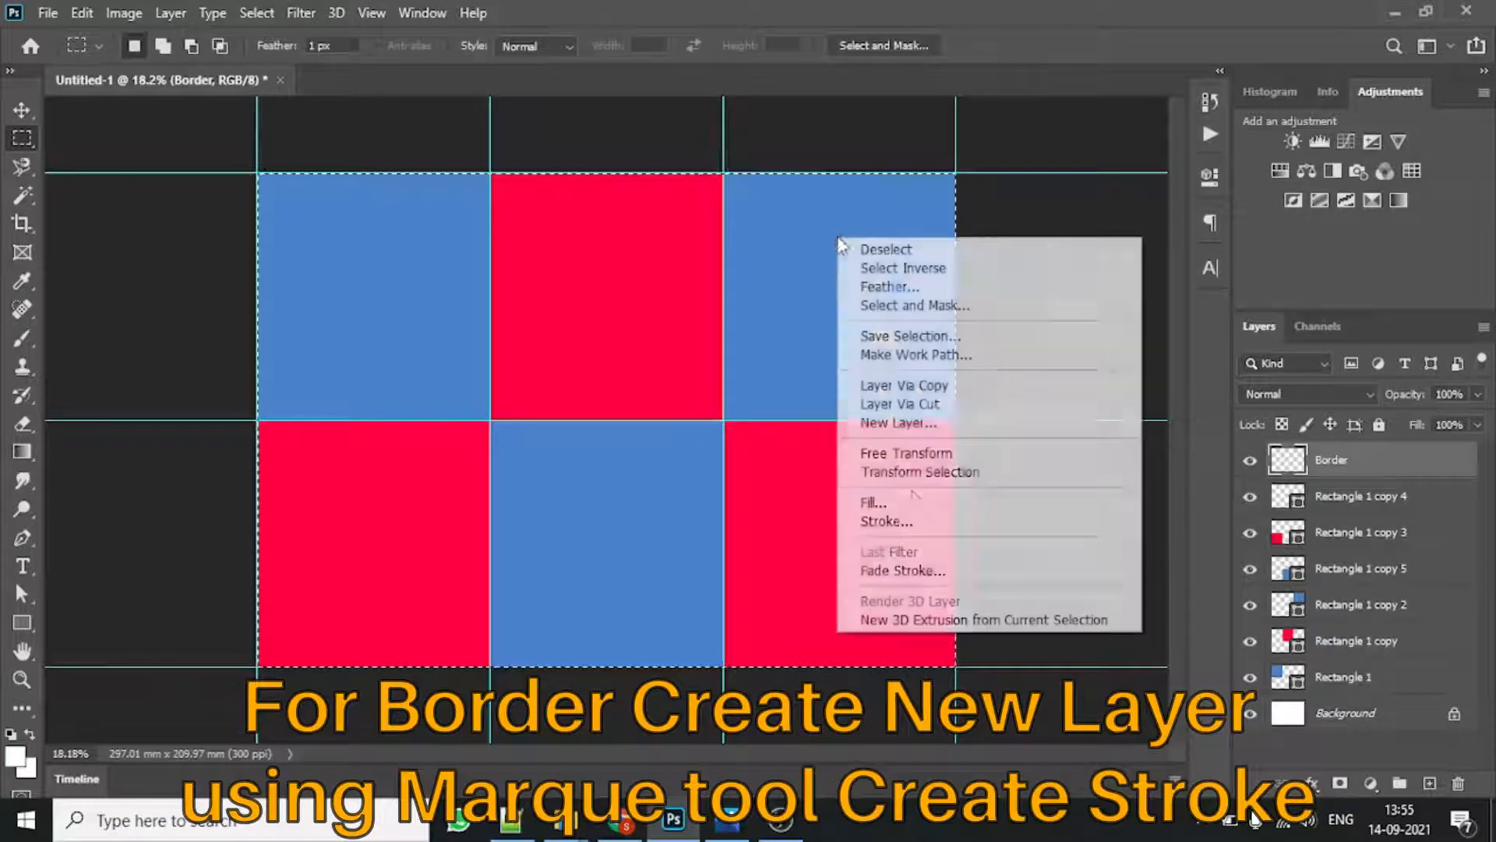
click(913, 517)
click(885, 387)
text(20)
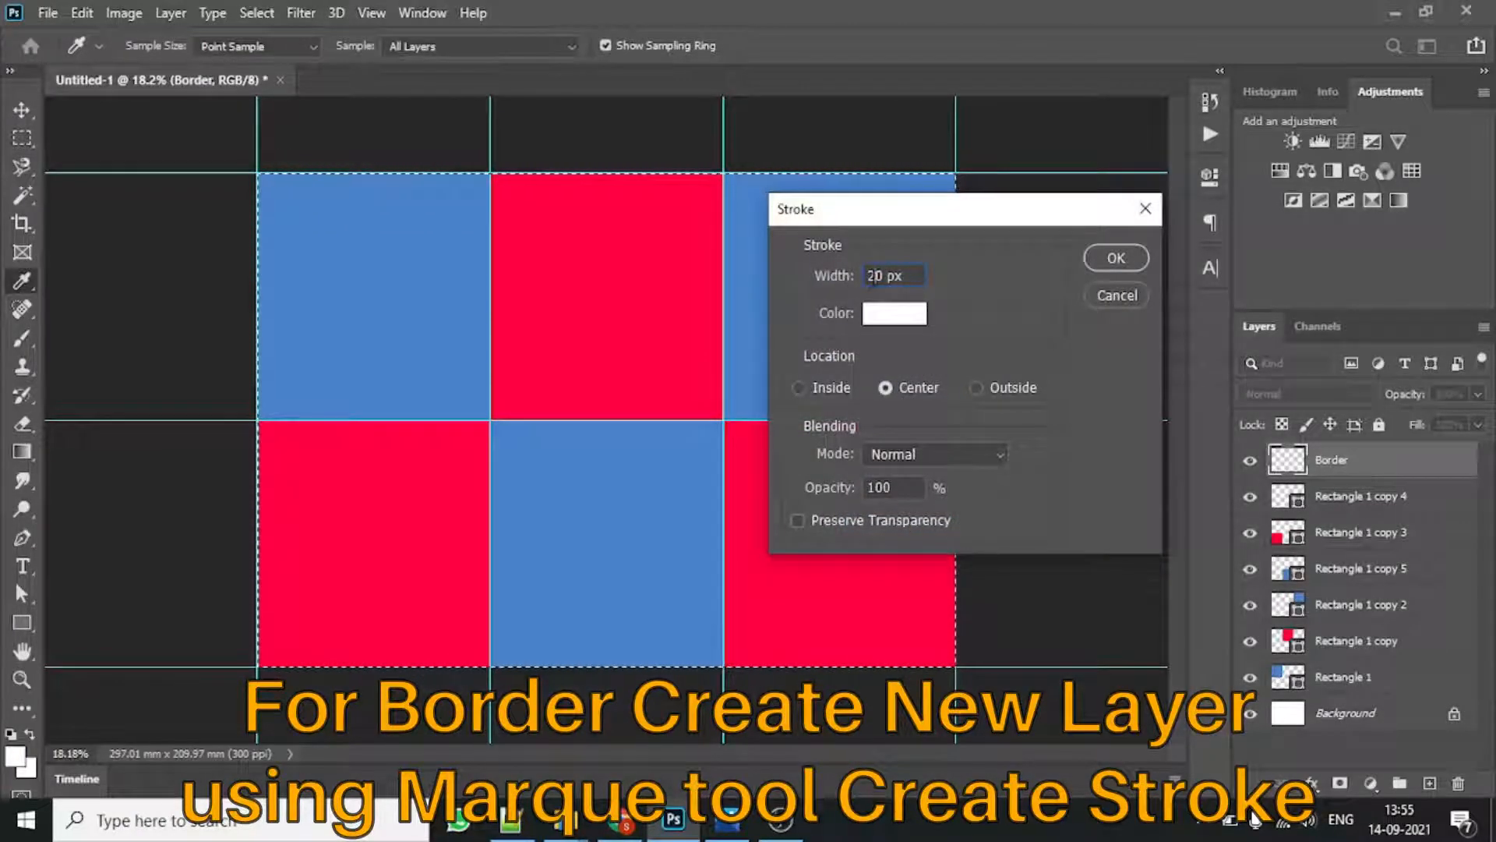
click(1089, 258)
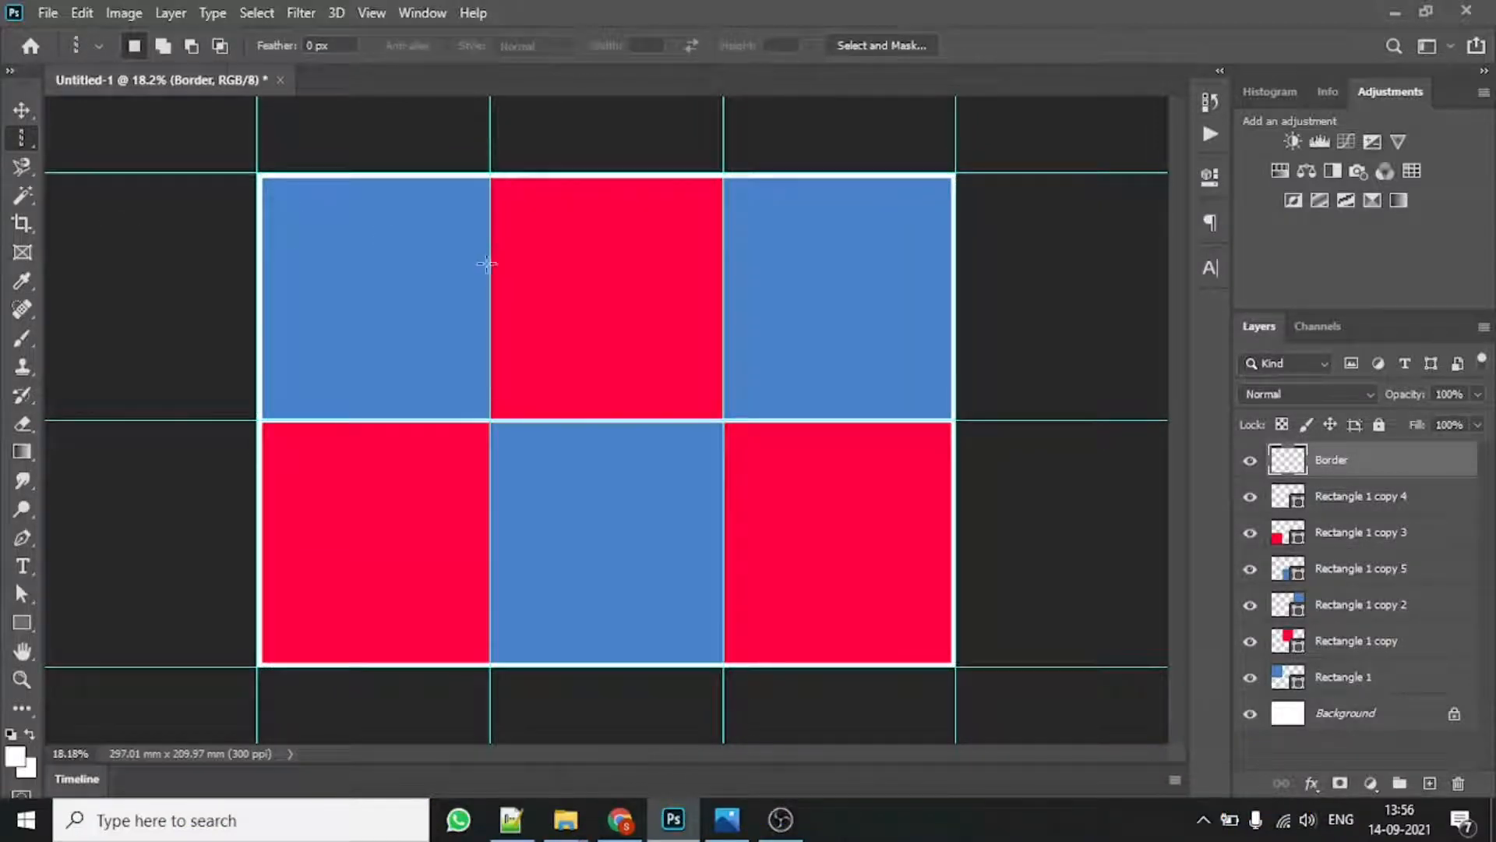
Step: Make a single-column selection on the guide between the first and second columns and stroke it with a centred 20 px white line
click(486, 265)
right_click(490, 268)
click(538, 552)
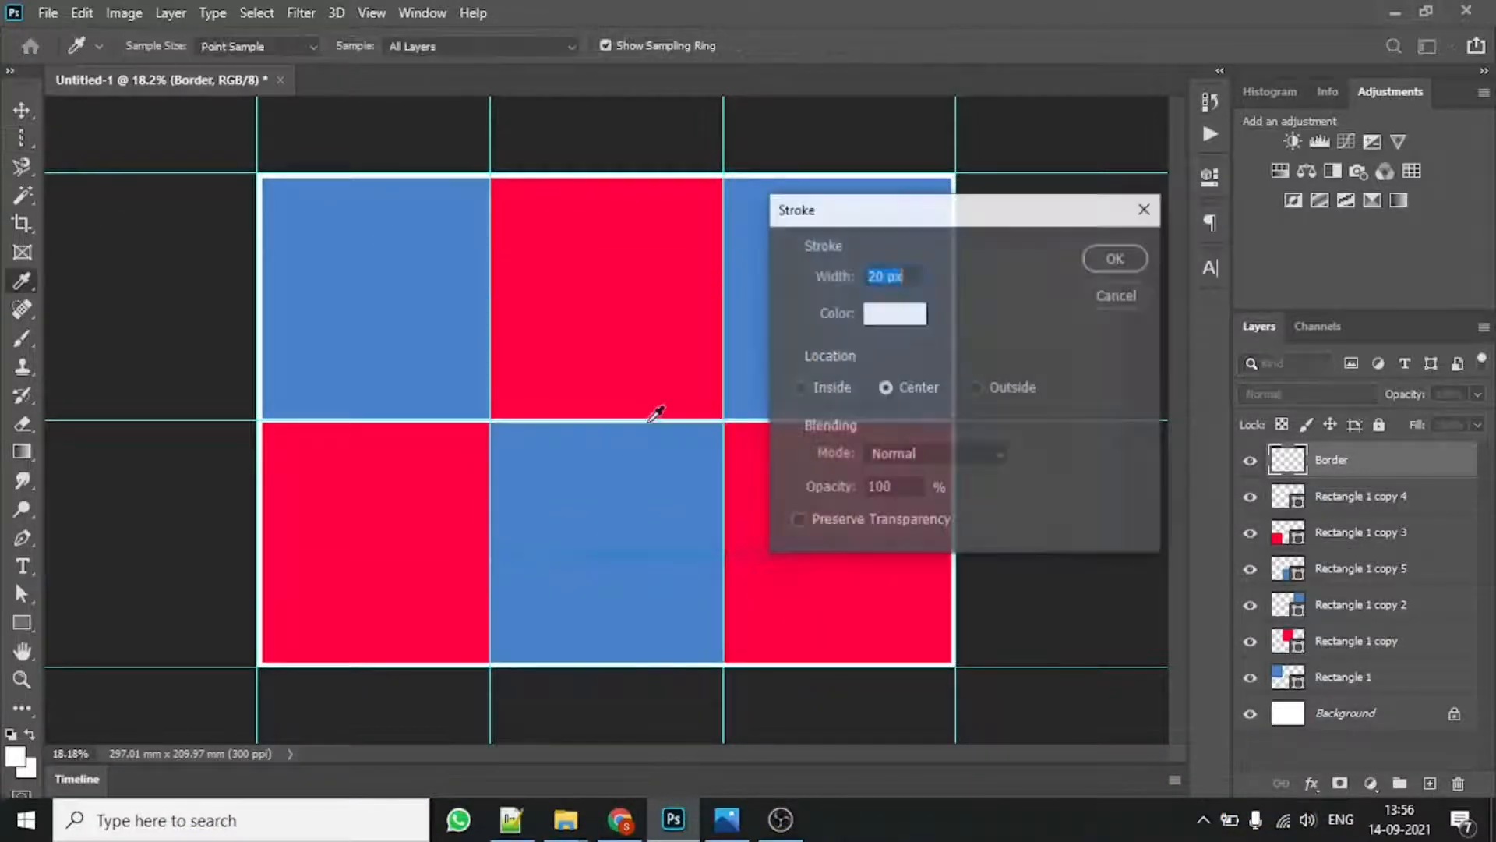
click(1101, 255)
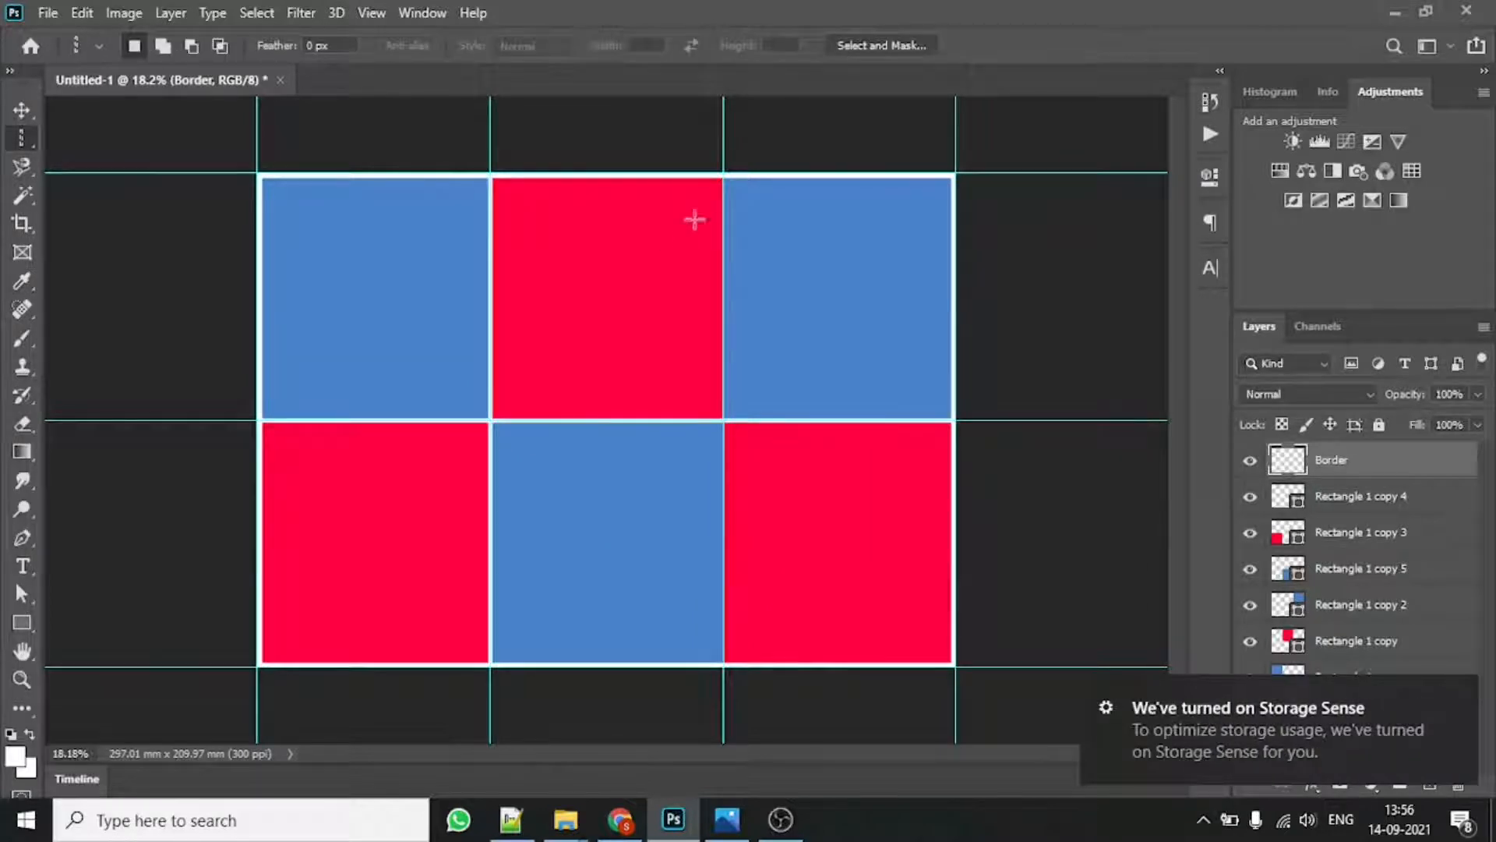
Step: Stroke the divider between the second and third columns with the same white line and clear all guides
right_click(721, 258)
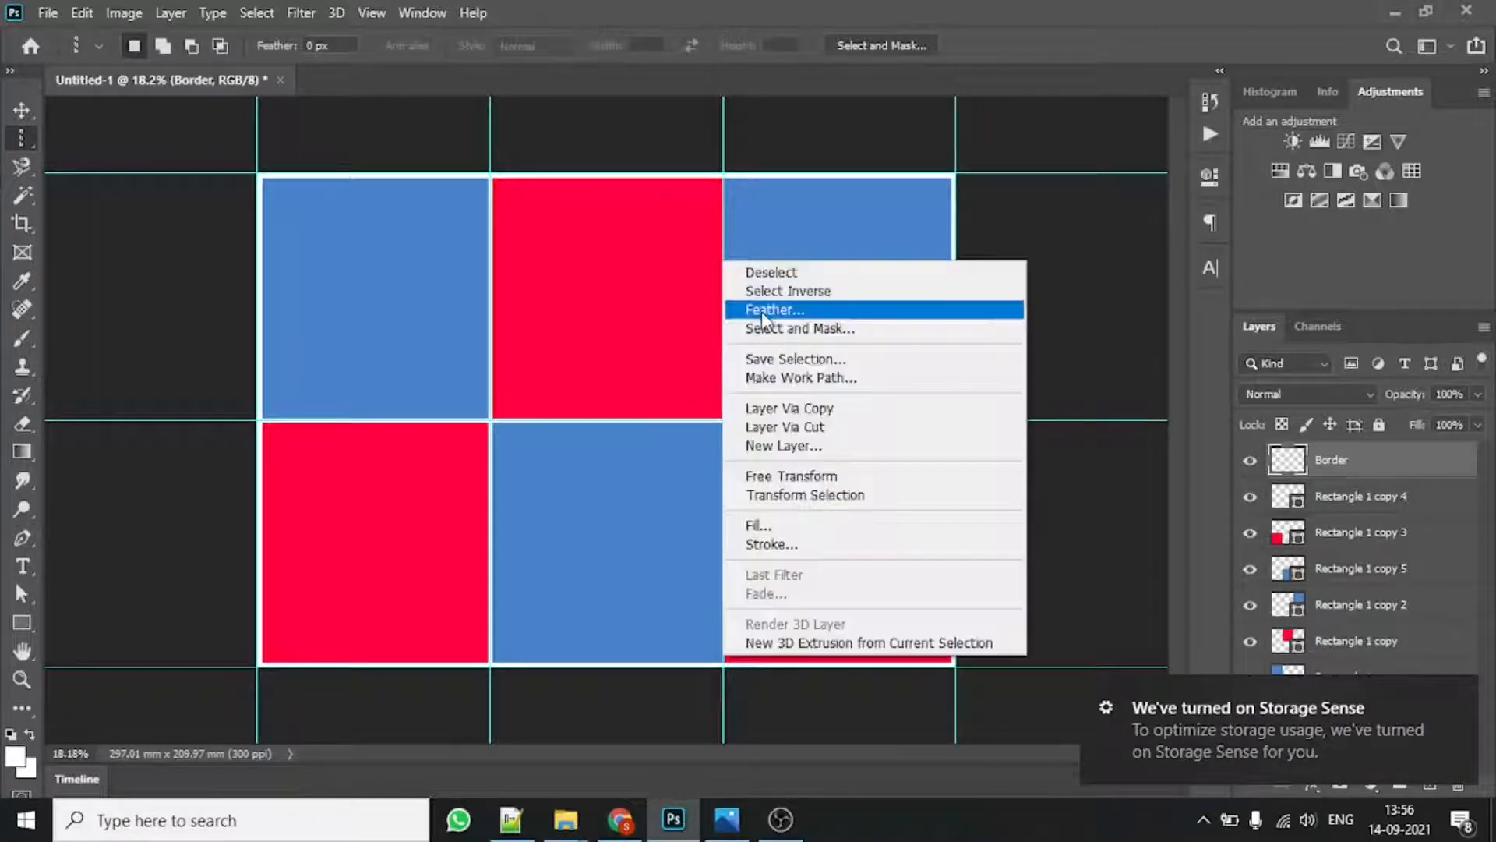
click(779, 538)
click(1126, 255)
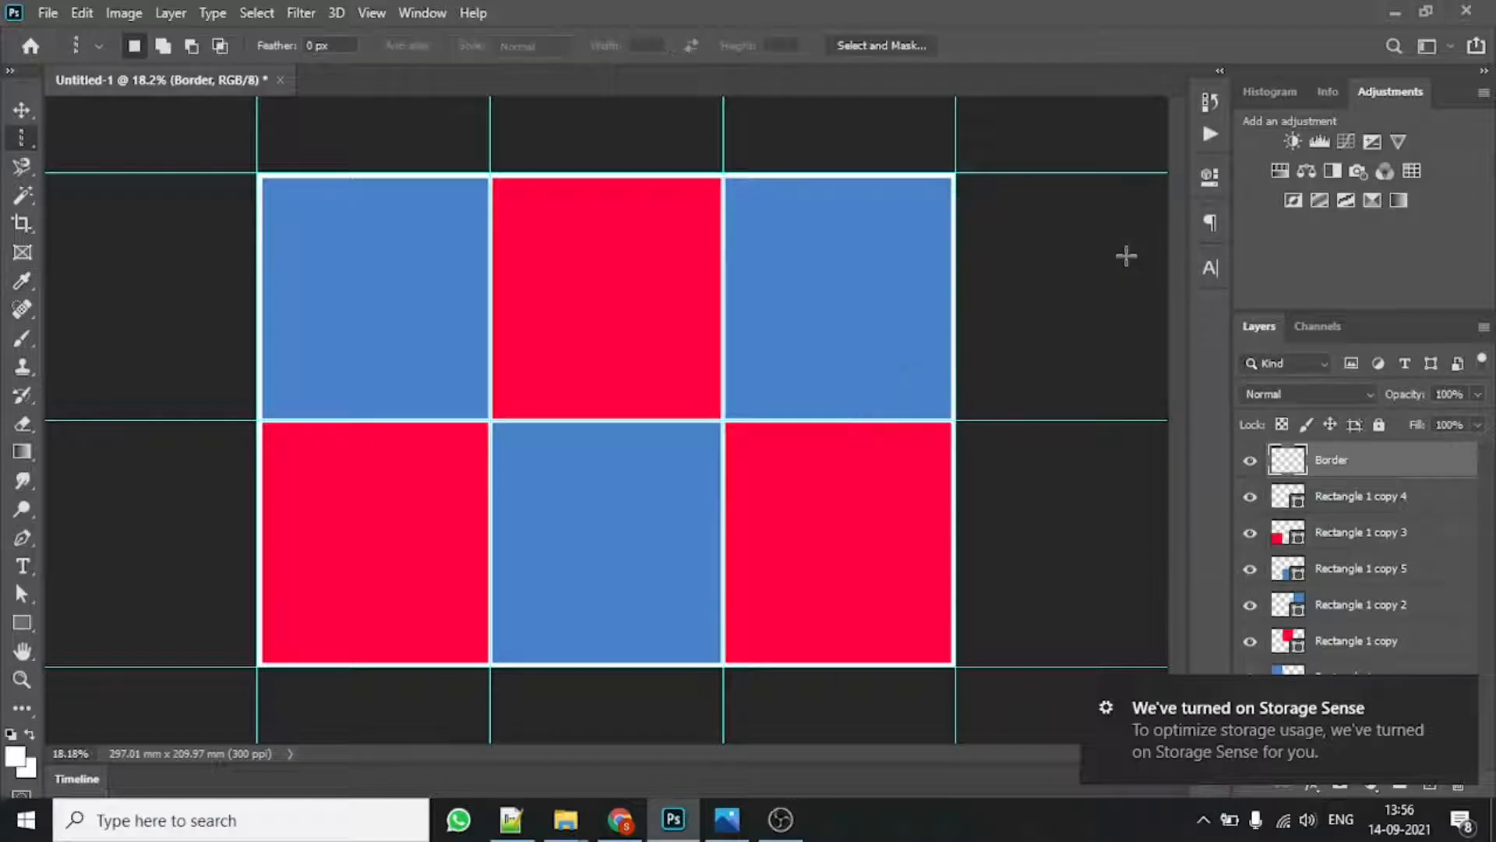
click(372, 15)
click(437, 404)
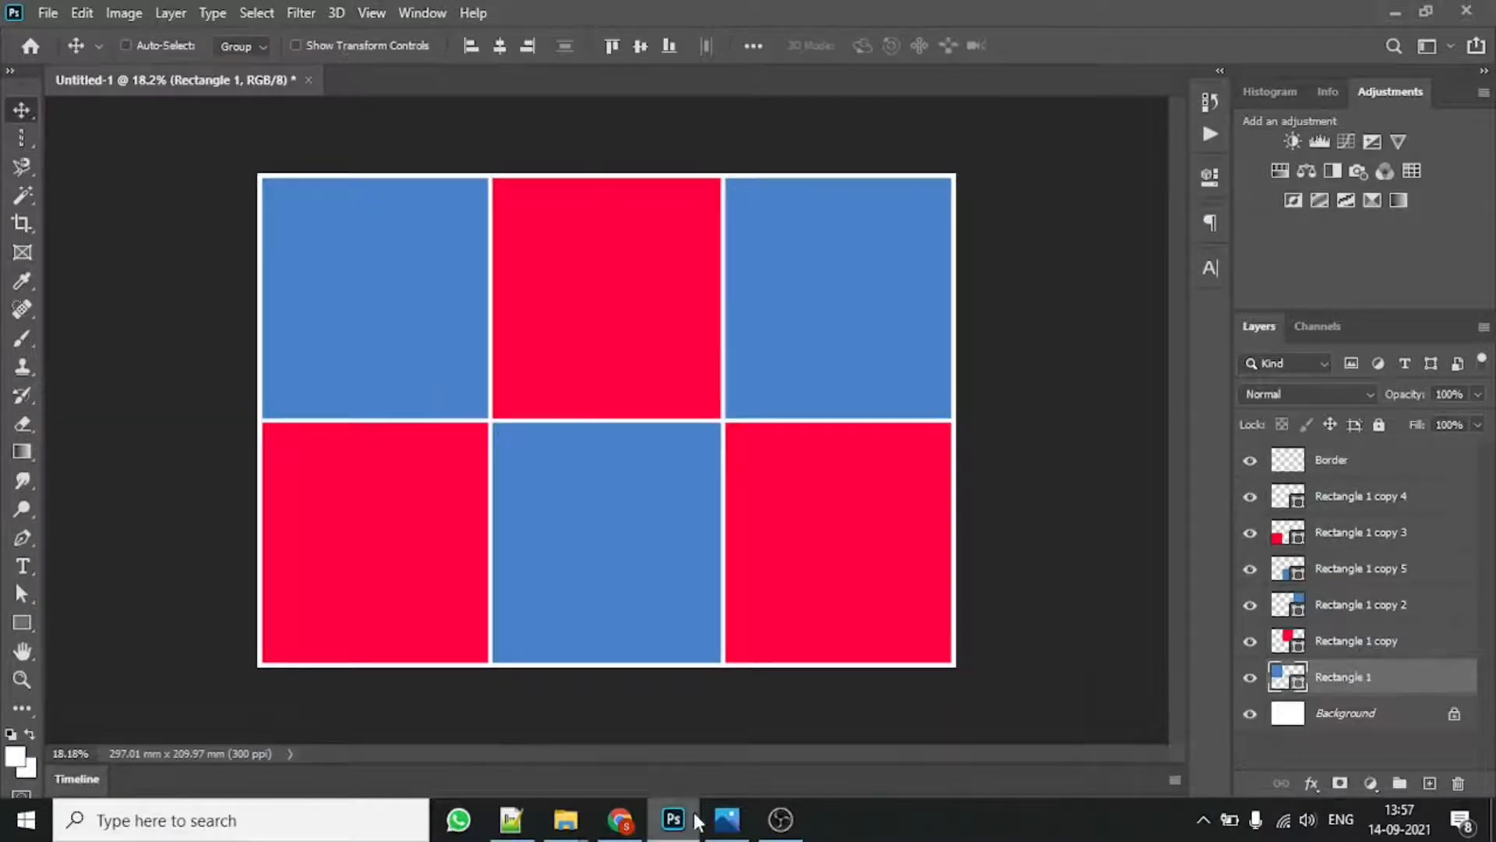
Step: Place the 4d3dcb26d4479bd39bc2963736bea76f photo from File Explorer above Rectangle 1 and move it into the top-left cell
mouse_move(566, 818)
click(460, 713)
click(874, 326)
drag(874, 326, 414, 330)
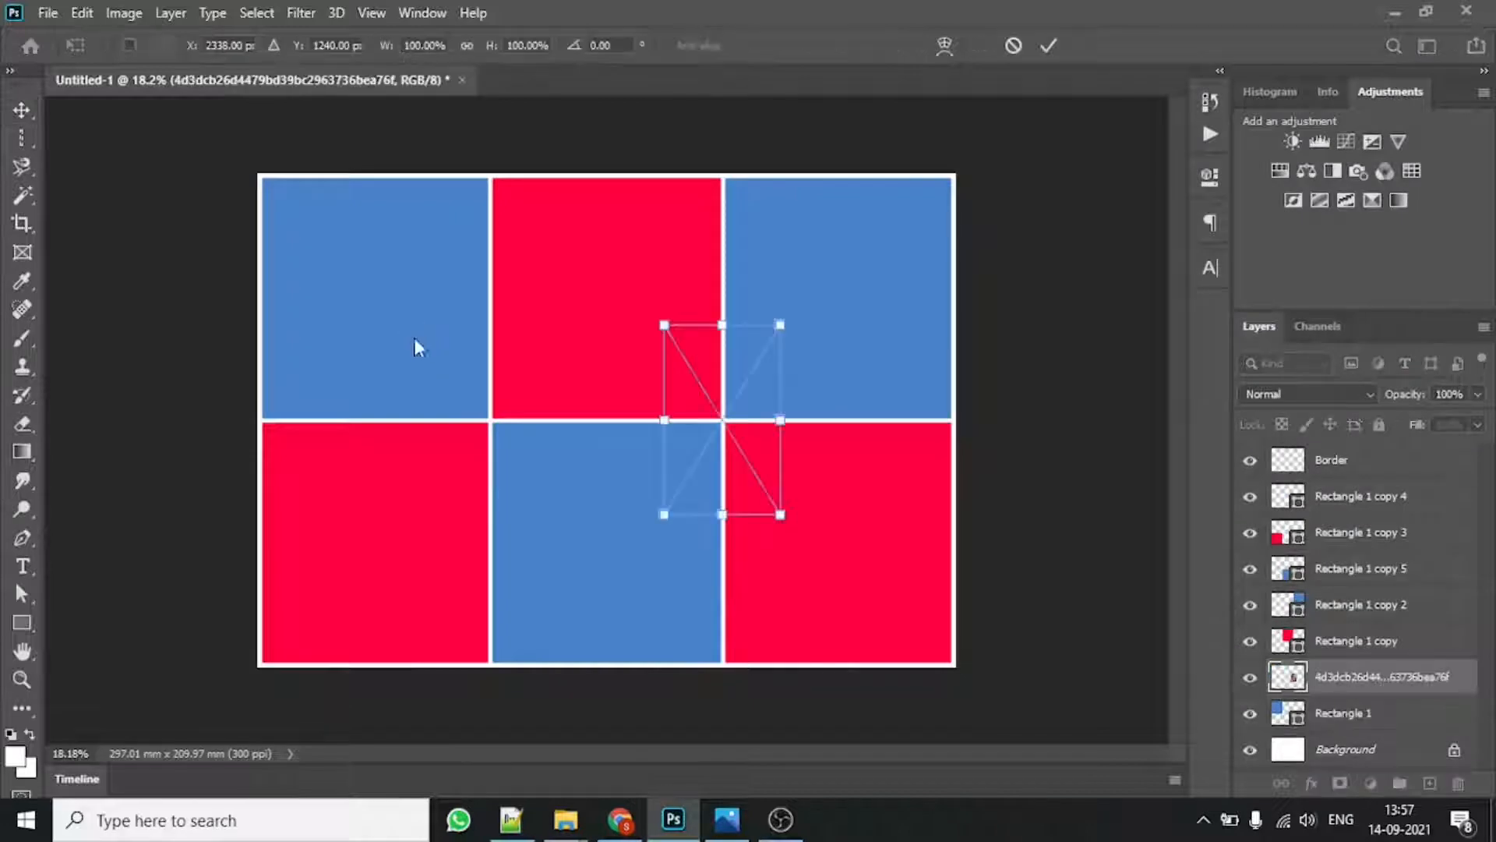
drag(711, 377, 335, 252)
drag(405, 391, 636, 628)
drag(637, 201, 564, 289)
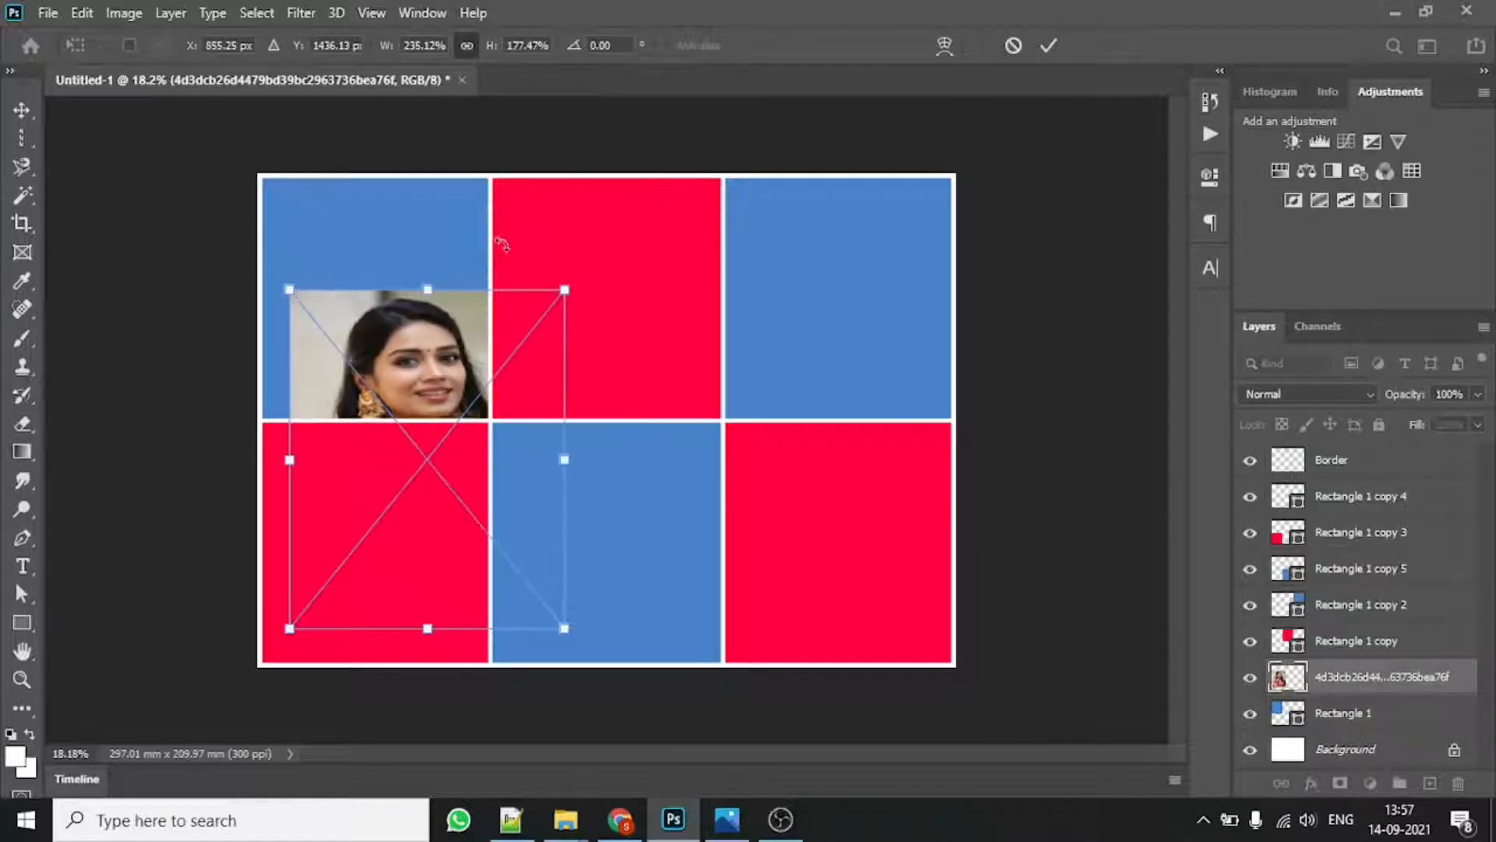
key(ctrl+z)
key(ctrl+z)
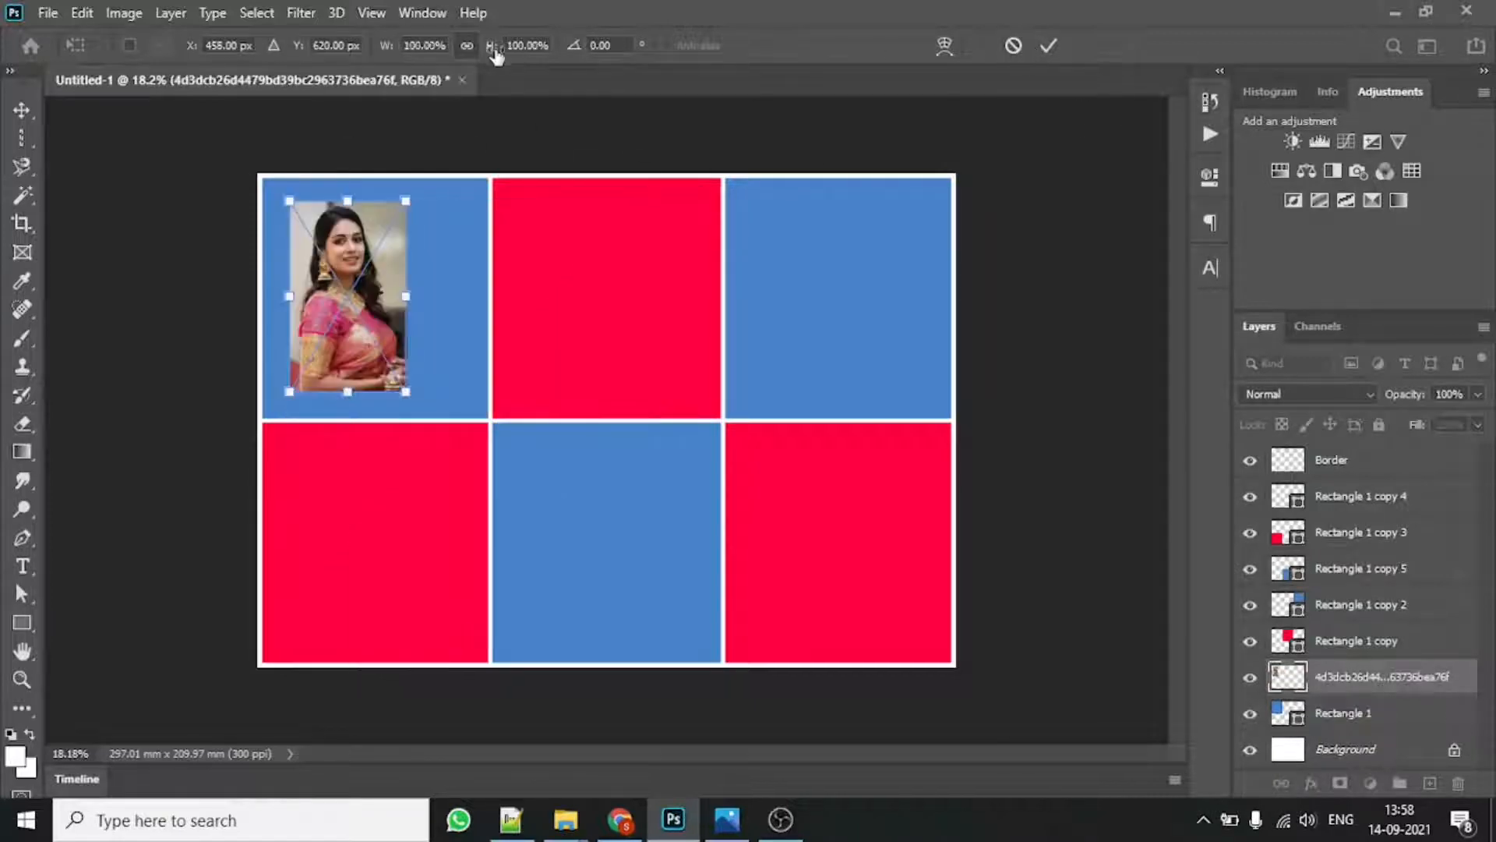
Step: Scale the placed photo to about 198% and clip it to Rectangle 1 so that it fills the top-left cell
drag(407, 393, 502, 572)
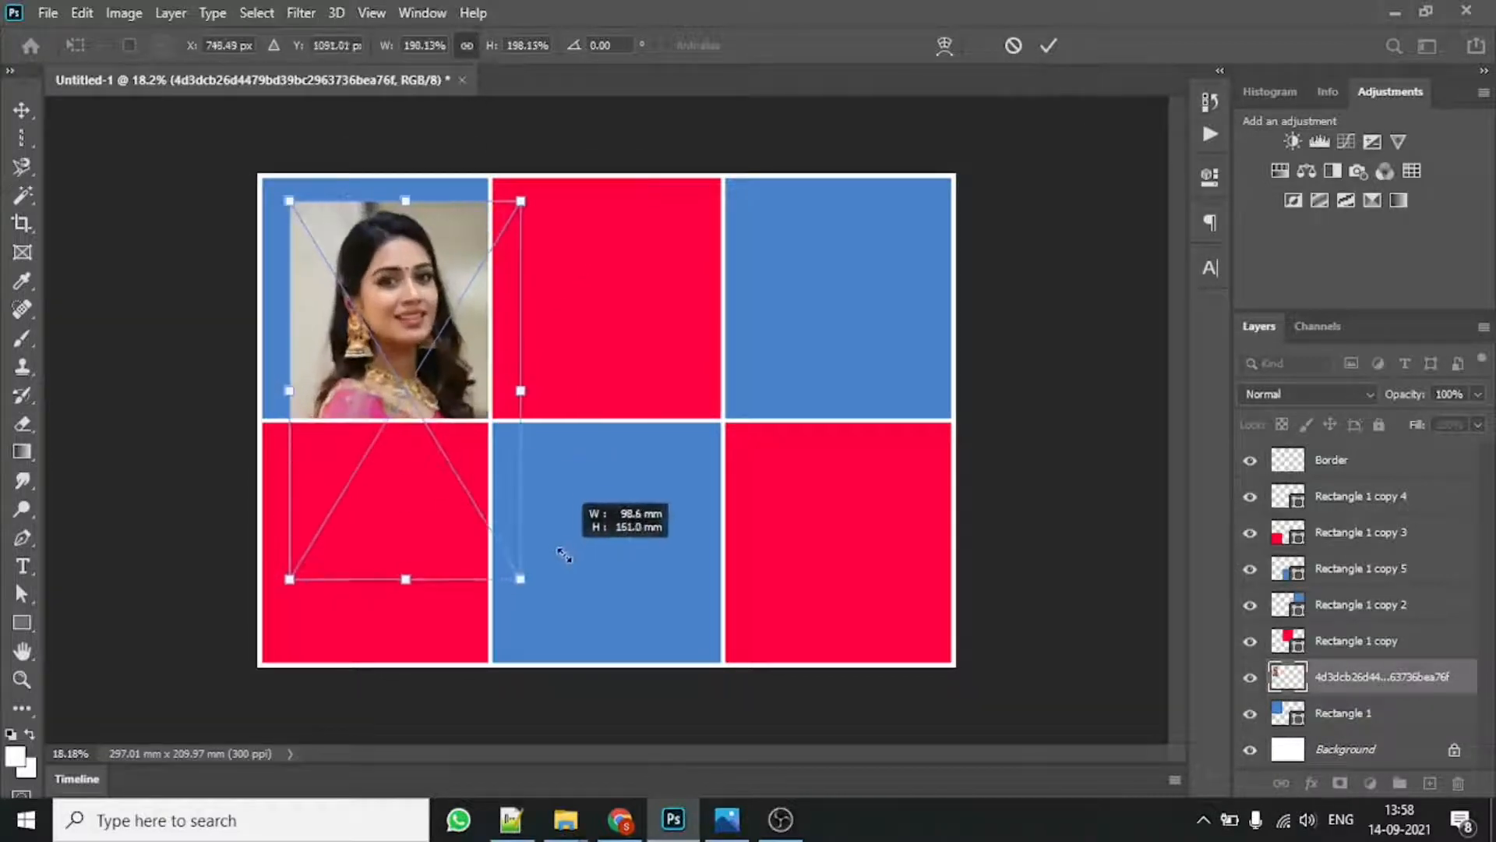
click(1048, 45)
right_click(1389, 677)
click(1169, 495)
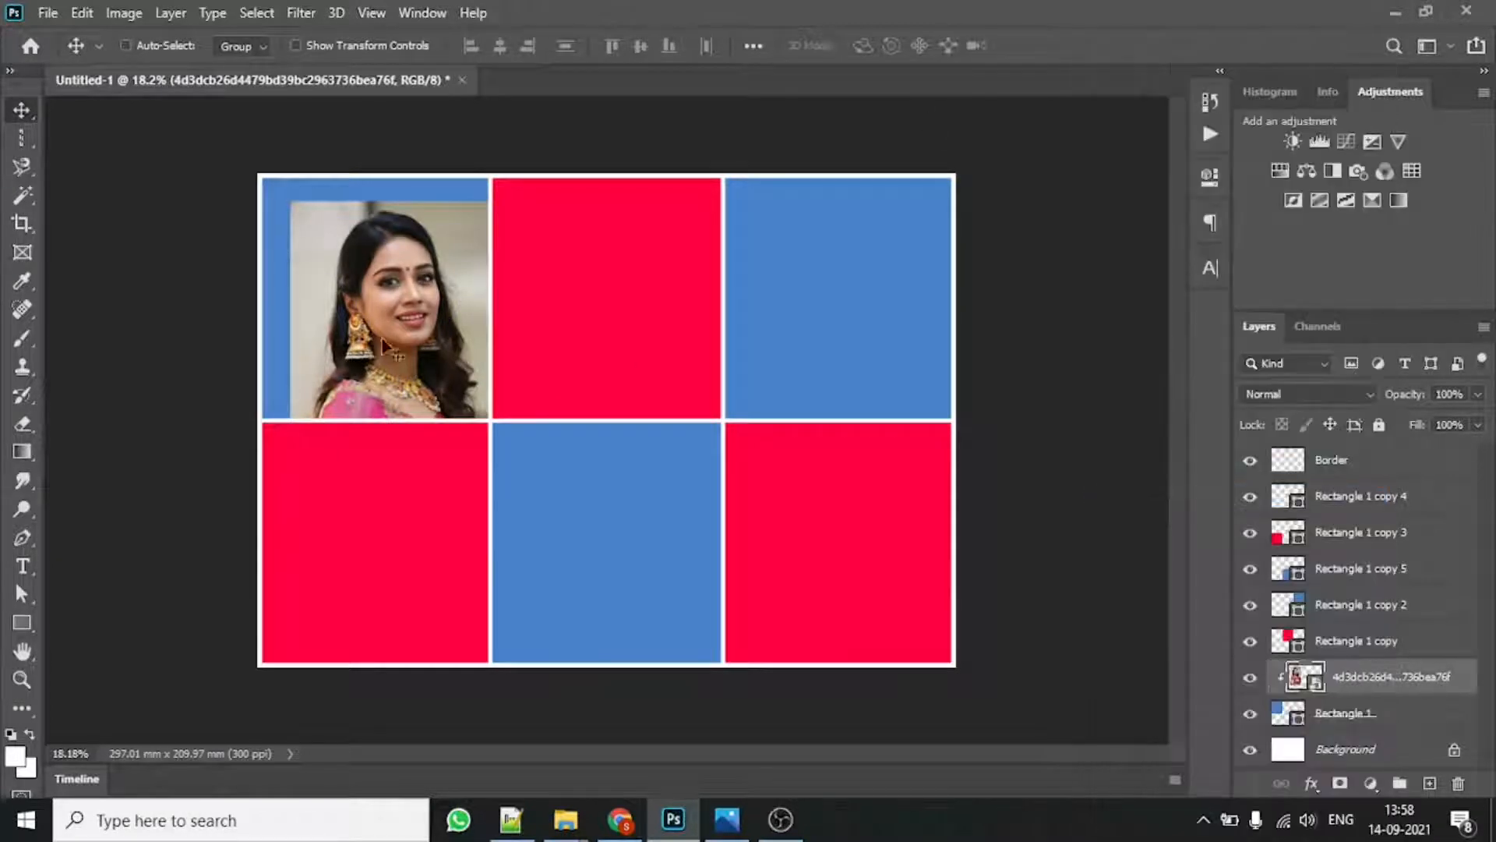
drag(518, 285, 483, 257)
drag(414, 362, 420, 365)
Step: Place the 404695_tamil-actress photo from File Explorer above Rectangle 1 copy and scale it down to fit the top-middle cell
click(1352, 643)
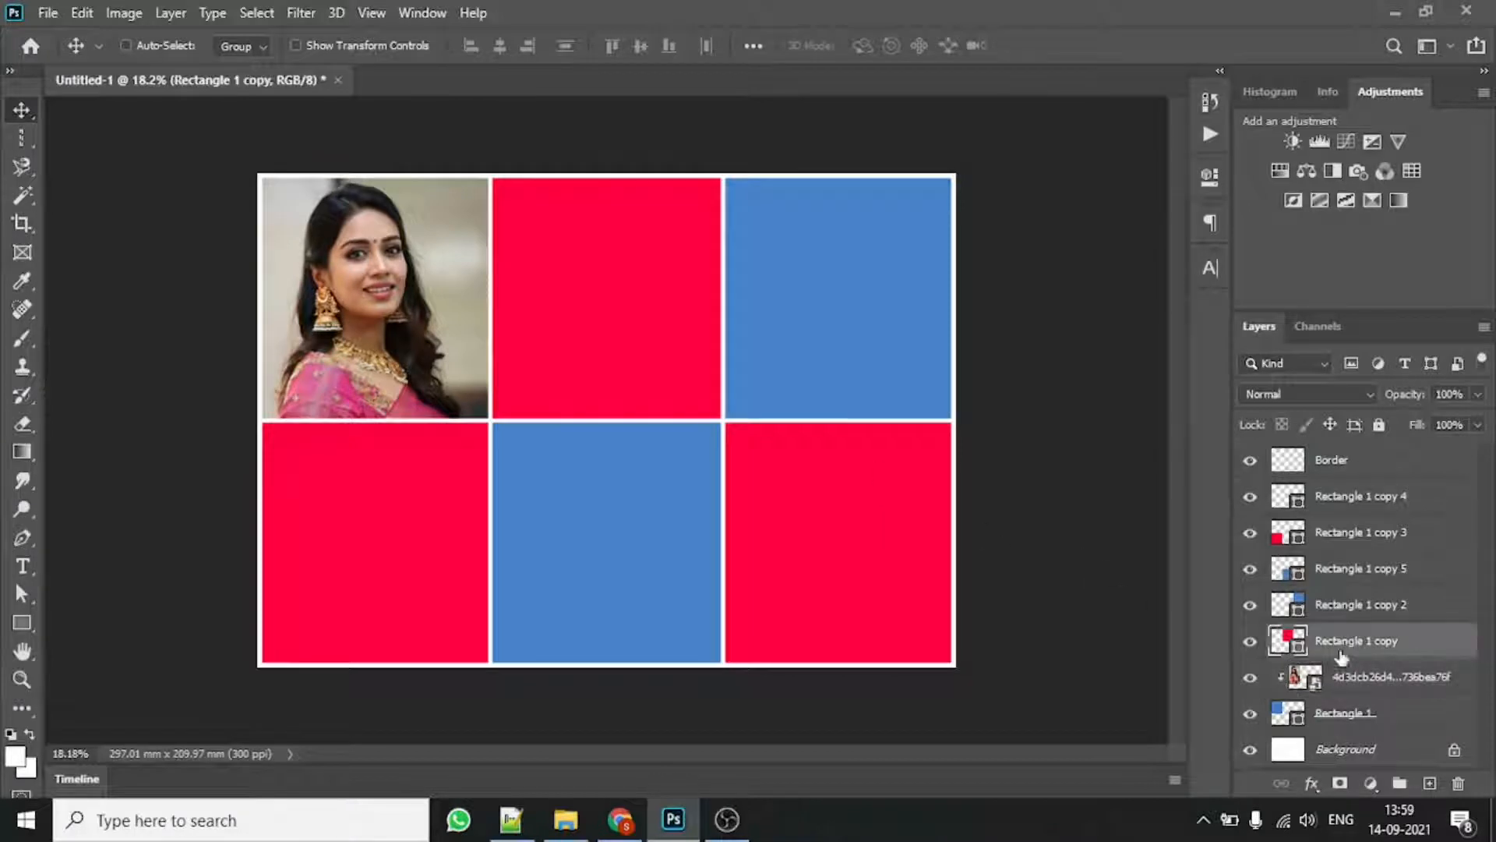
click(565, 819)
drag(1278, 296, 608, 288)
drag(785, 594, 704, 496)
drag(612, 313, 663, 330)
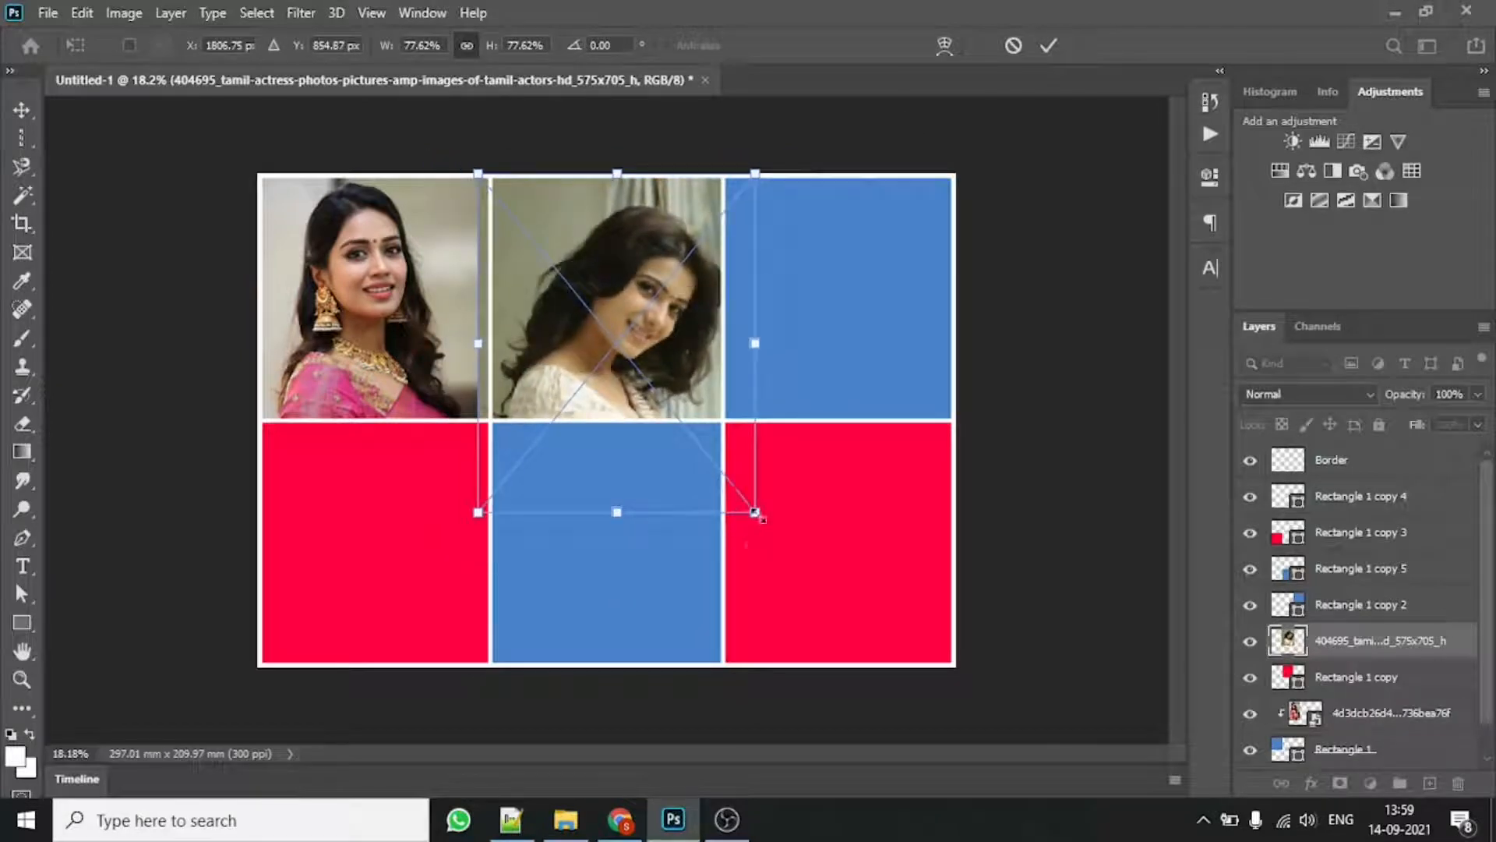
drag(755, 512, 725, 471)
key(Return)
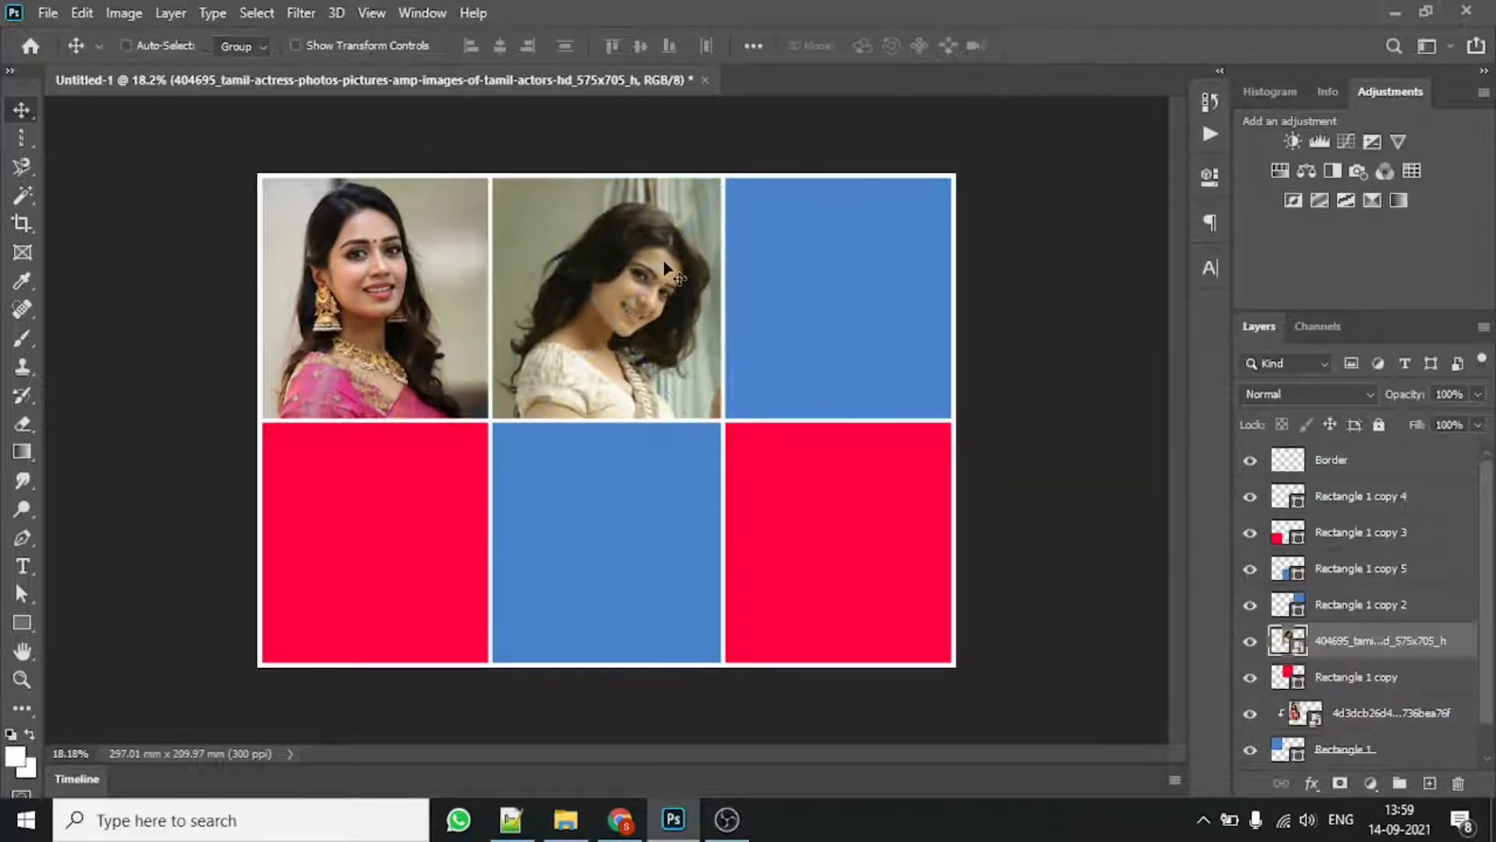
Step: Clip the 404695_tamil-actress photo to Rectangle 1 copy and shift it slightly upward within the top-middle cell
right_click(1387, 644)
click(1270, 491)
drag(652, 290, 647, 315)
Step: Place the download (1) photo from File Explorer above Rectangle 1 copy 2 and enlarge it to fill the top-right cell
click(1360, 606)
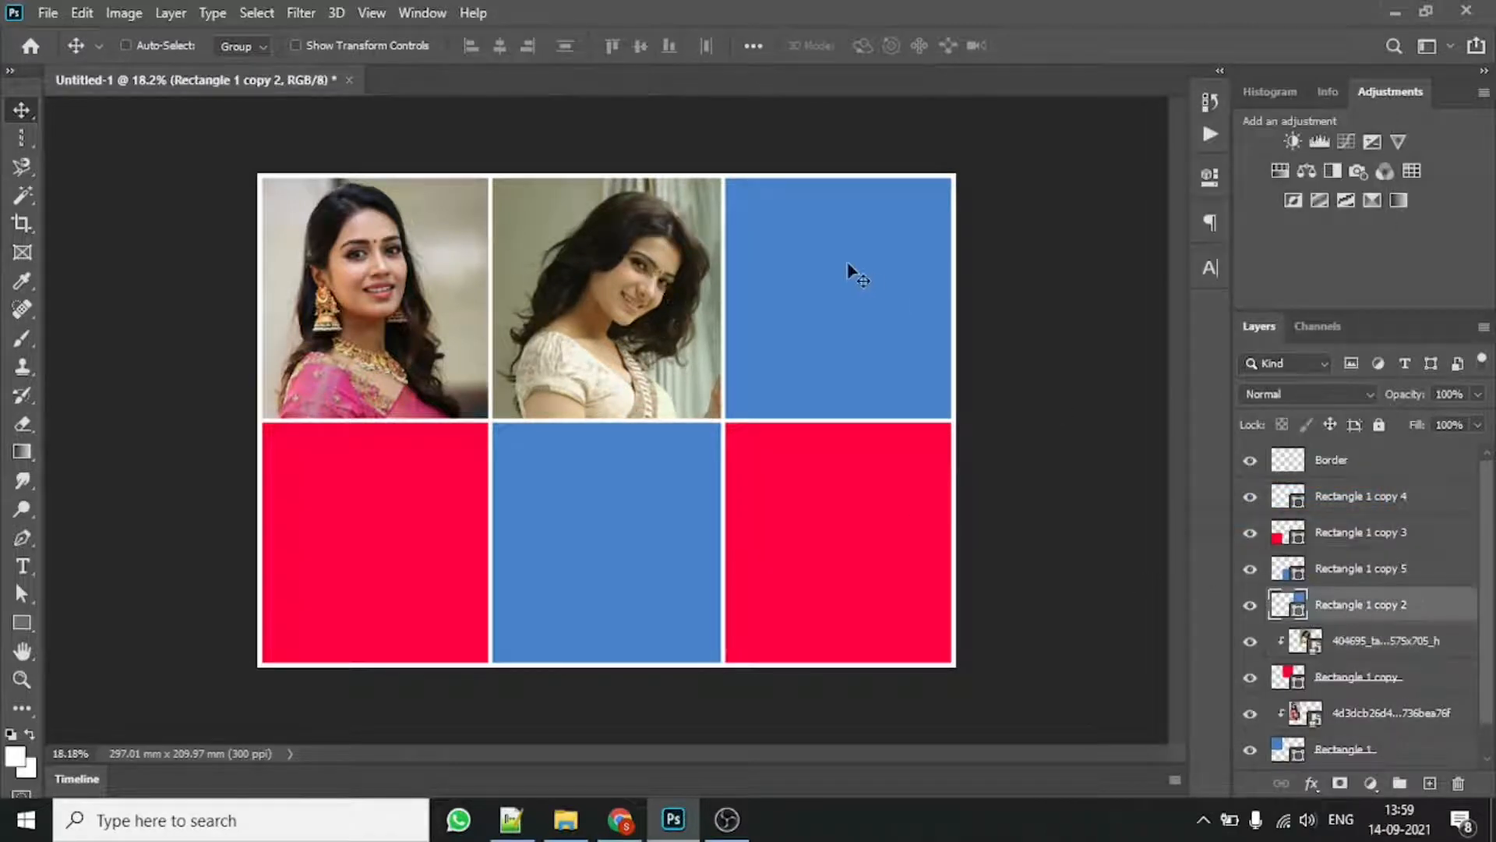
click(566, 818)
drag(1072, 537, 497, 480)
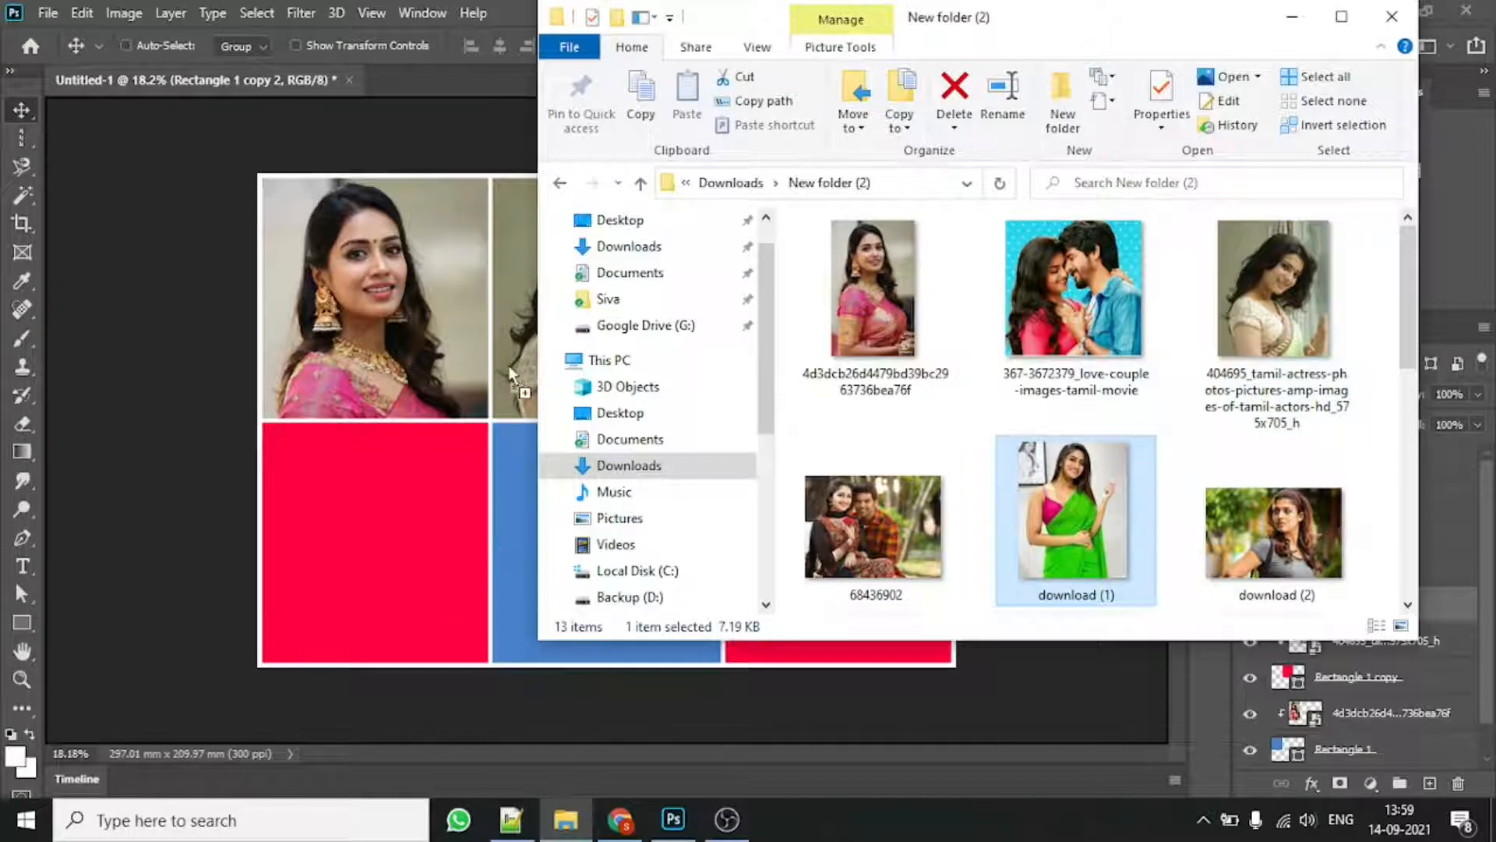
drag(510, 375, 511, 377)
drag(624, 359, 823, 203)
drag(873, 363, 978, 519)
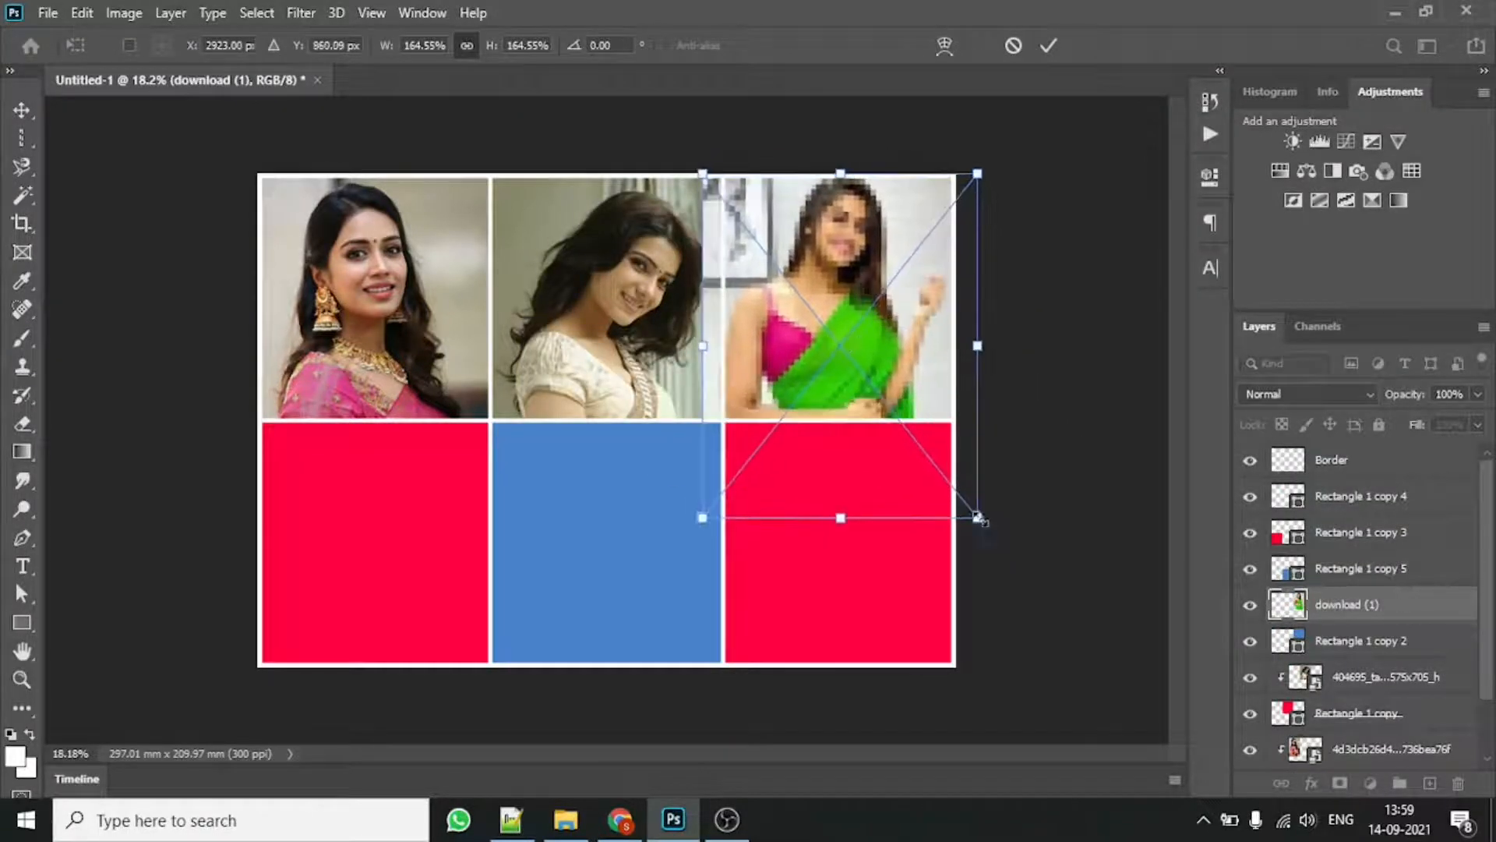
click(1049, 45)
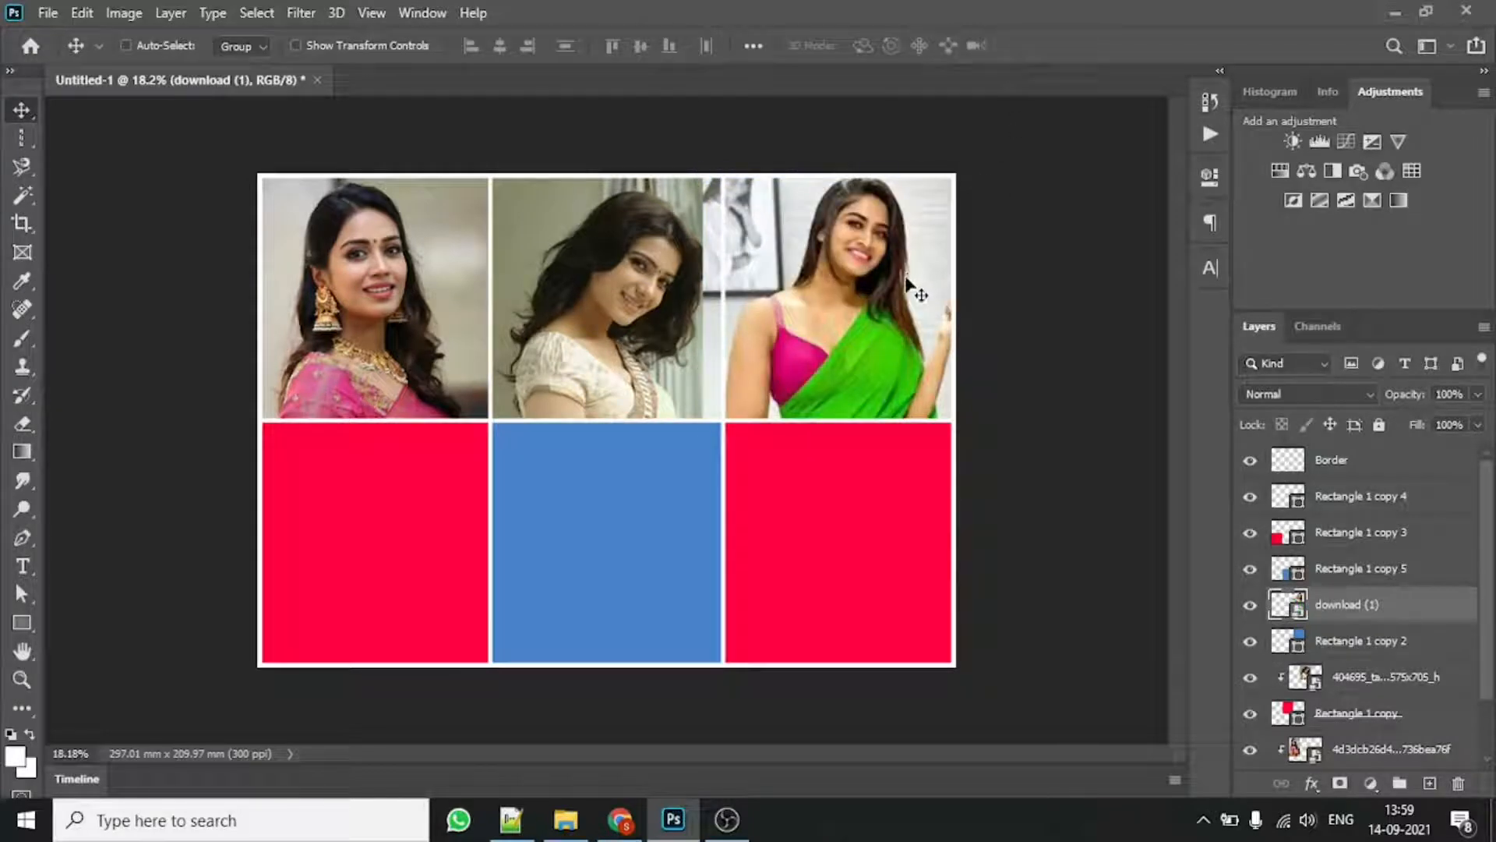
Step: Place the download (2) photo from File Explorer above Rectangle 1 copy 5 and move it over the bottom-middle cell
click(1368, 572)
click(571, 824)
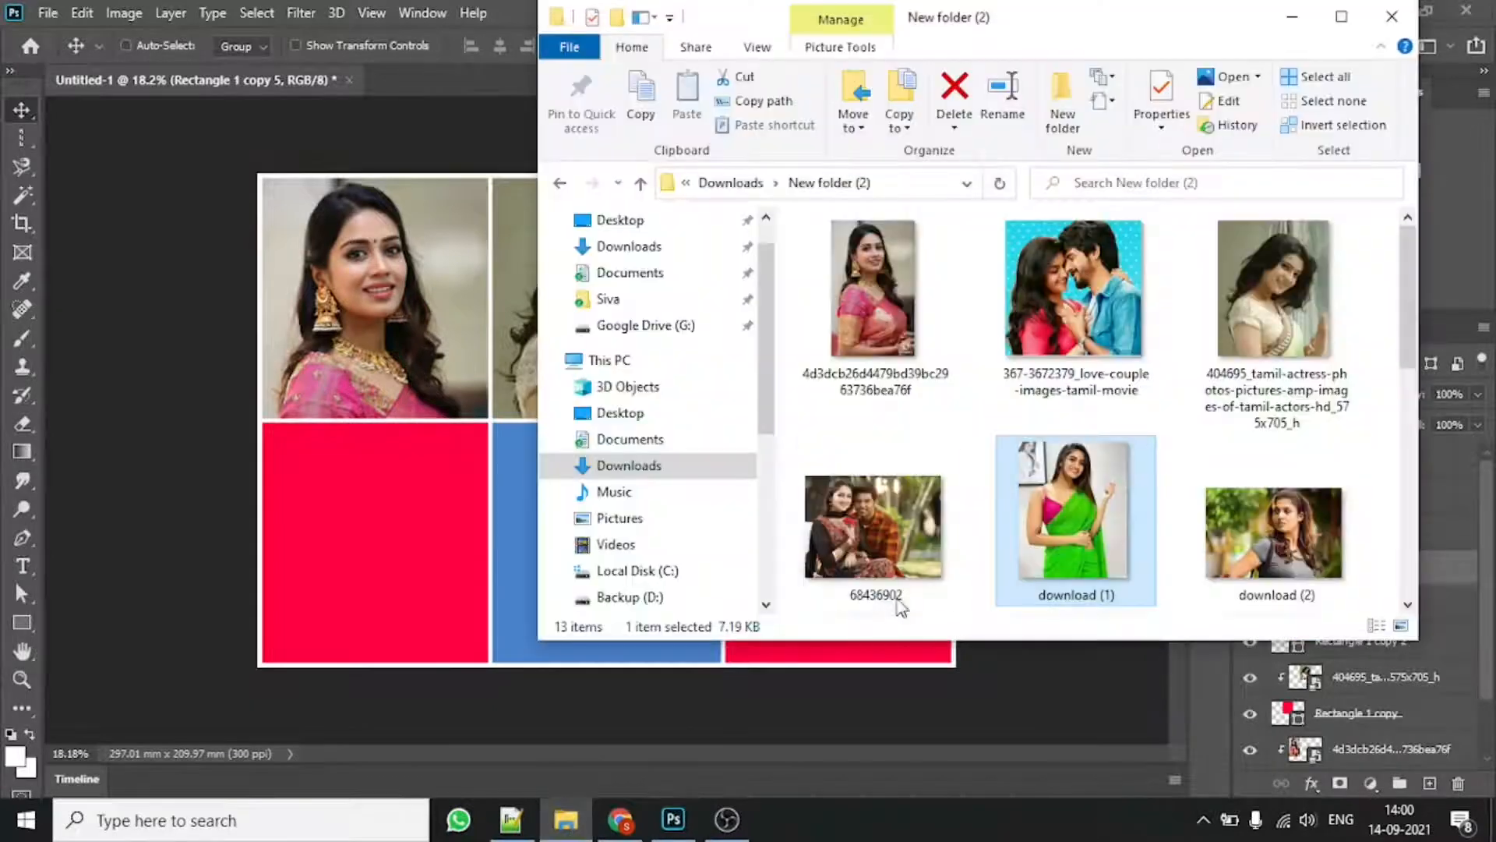
drag(1274, 523, 396, 571)
drag(597, 465, 567, 531)
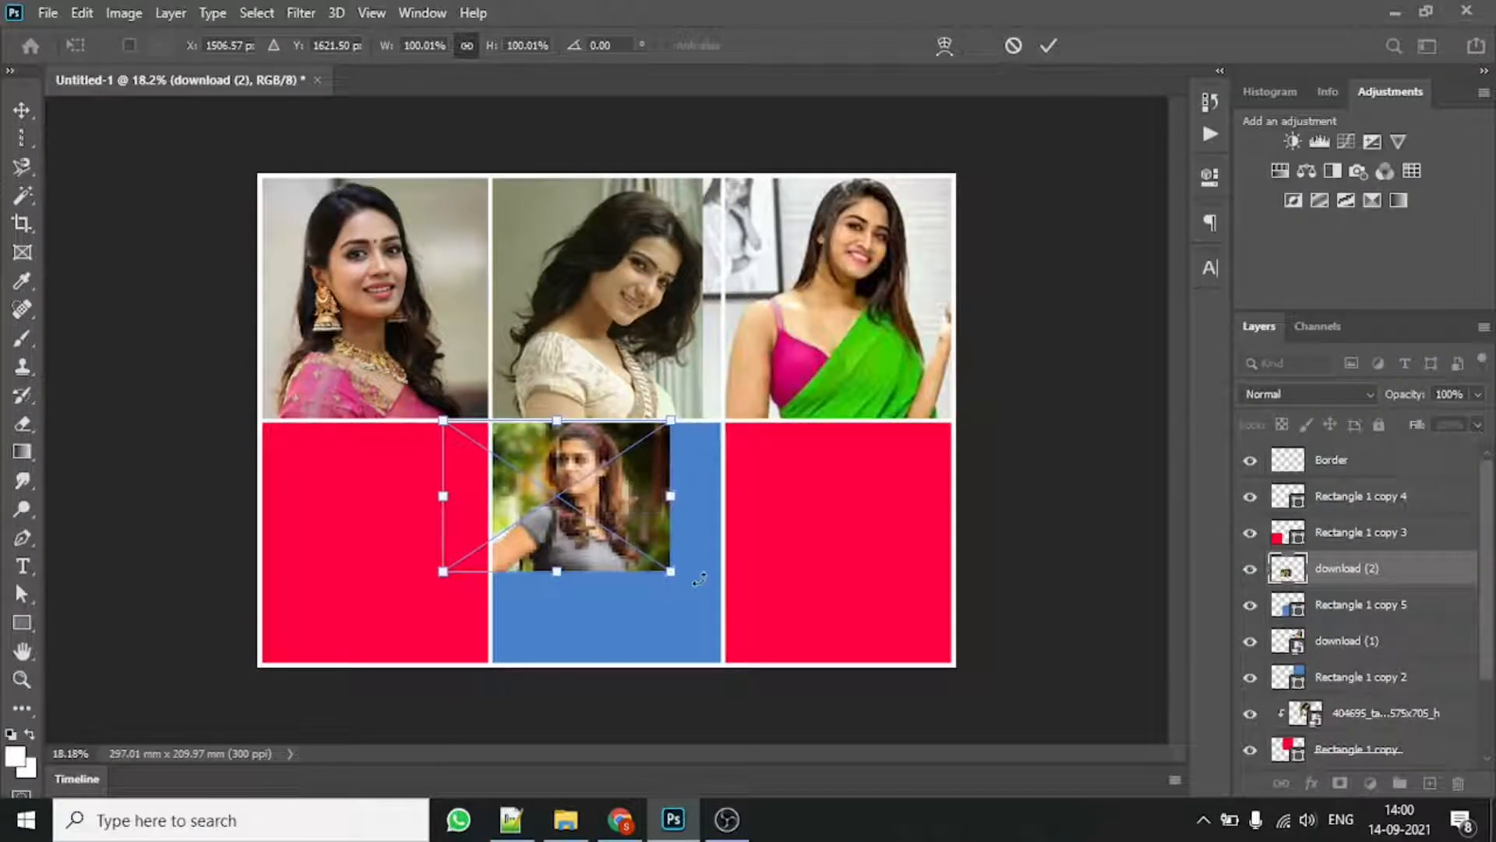
Step: Enlarge the download (2) photo to fill the bottom-middle cell and clip it to Rectangle 1 copy 5
drag(671, 572, 918, 727)
drag(663, 618, 569, 618)
drag(826, 735, 790, 709)
click(1048, 45)
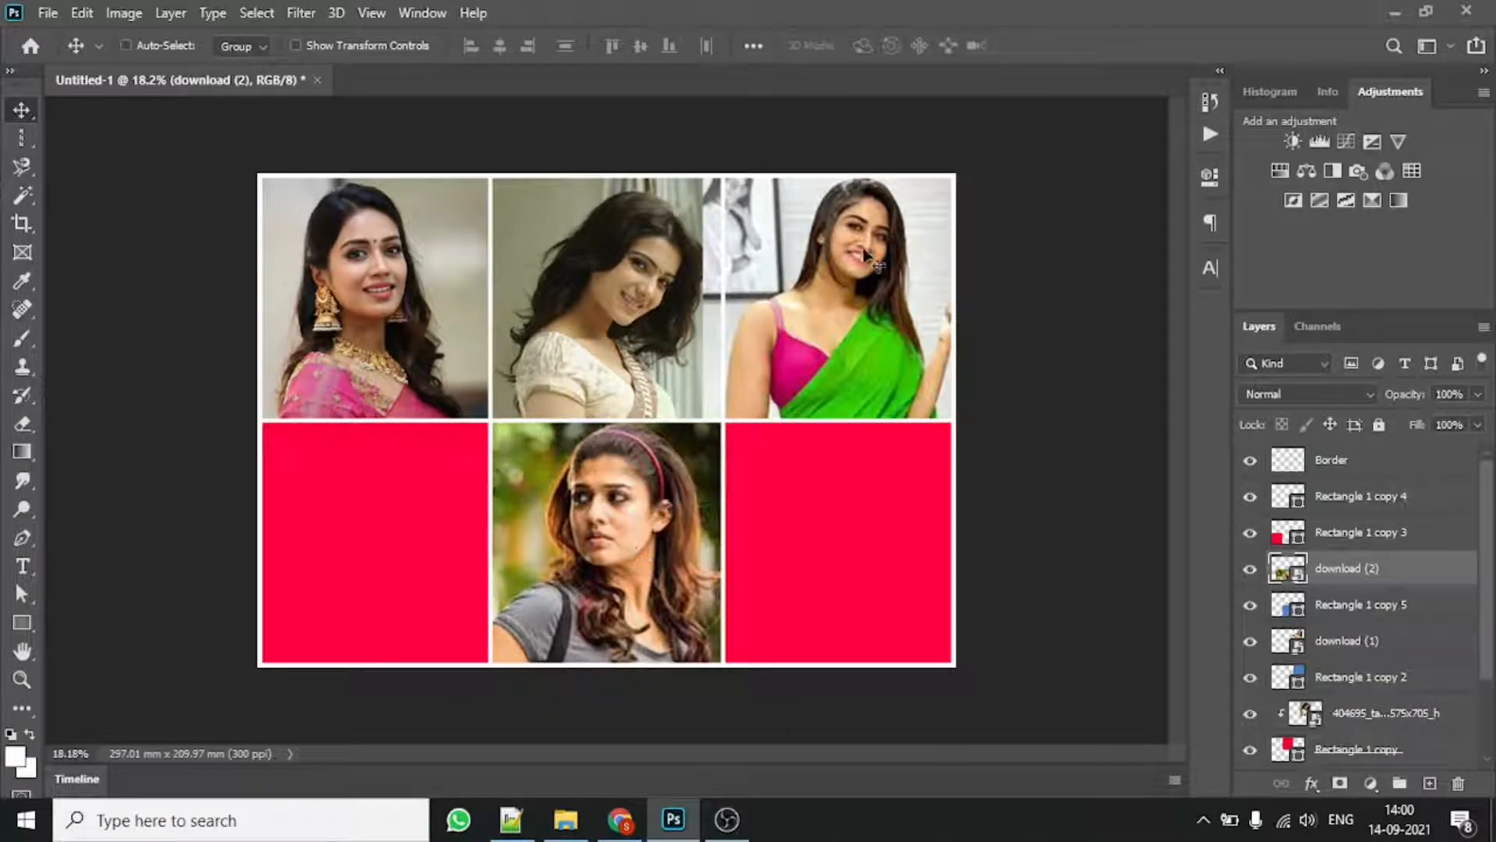
right_click(1339, 571)
click(1222, 485)
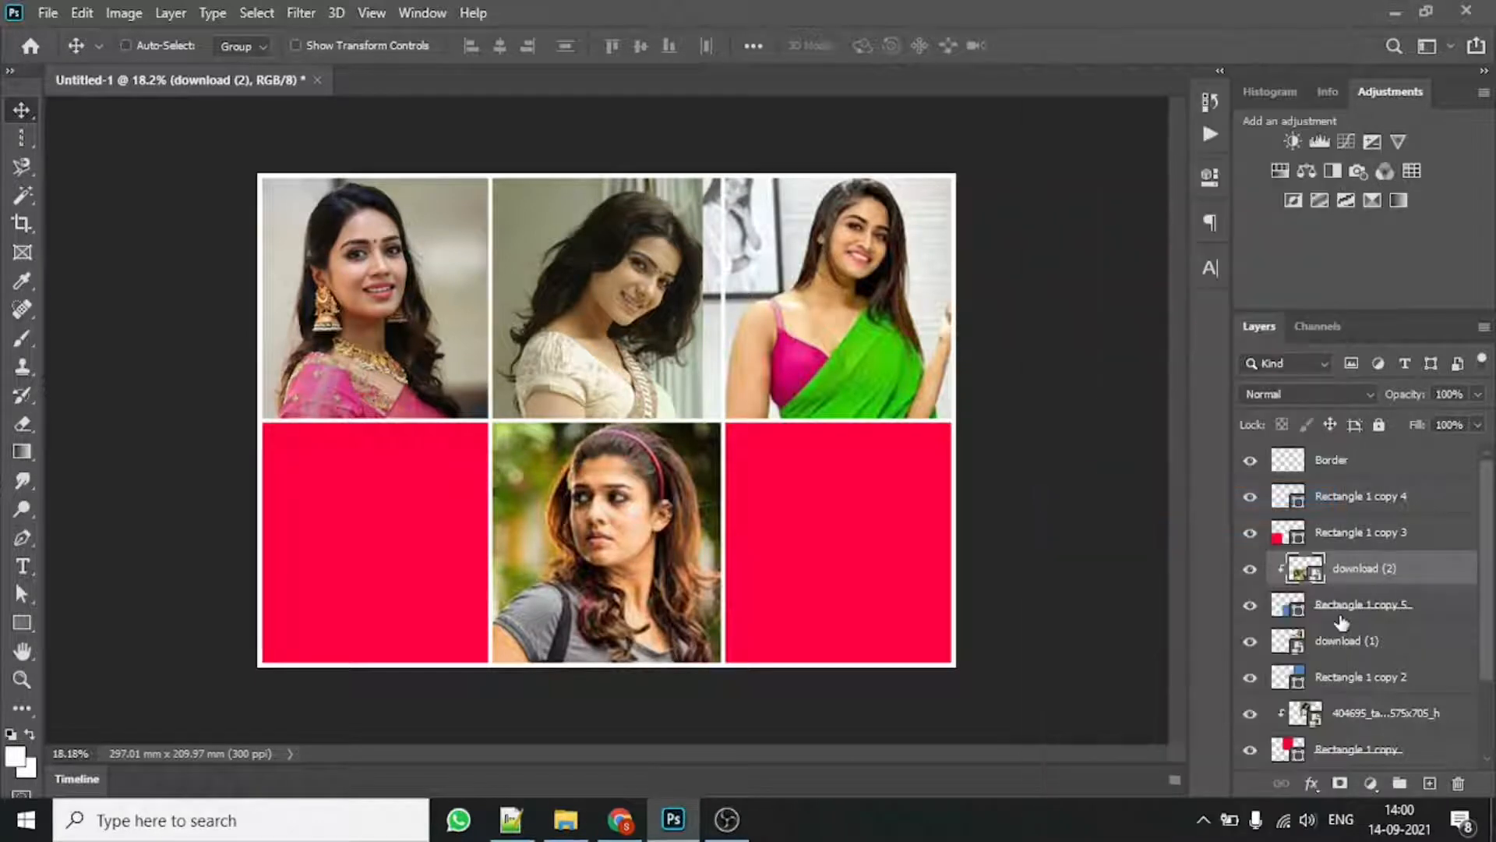
Step: Place the gorgeus-lady-queen-nayanthara-raja-rani-movie-pics photo above Rectangle 1 copy 3 and scale it to about 80% over the bottom-left cell
click(1285, 535)
click(566, 819)
scroll(1044, 405, down, 2)
drag(1041, 526, 327, 550)
drag(618, 384, 408, 523)
drag(644, 314, 549, 407)
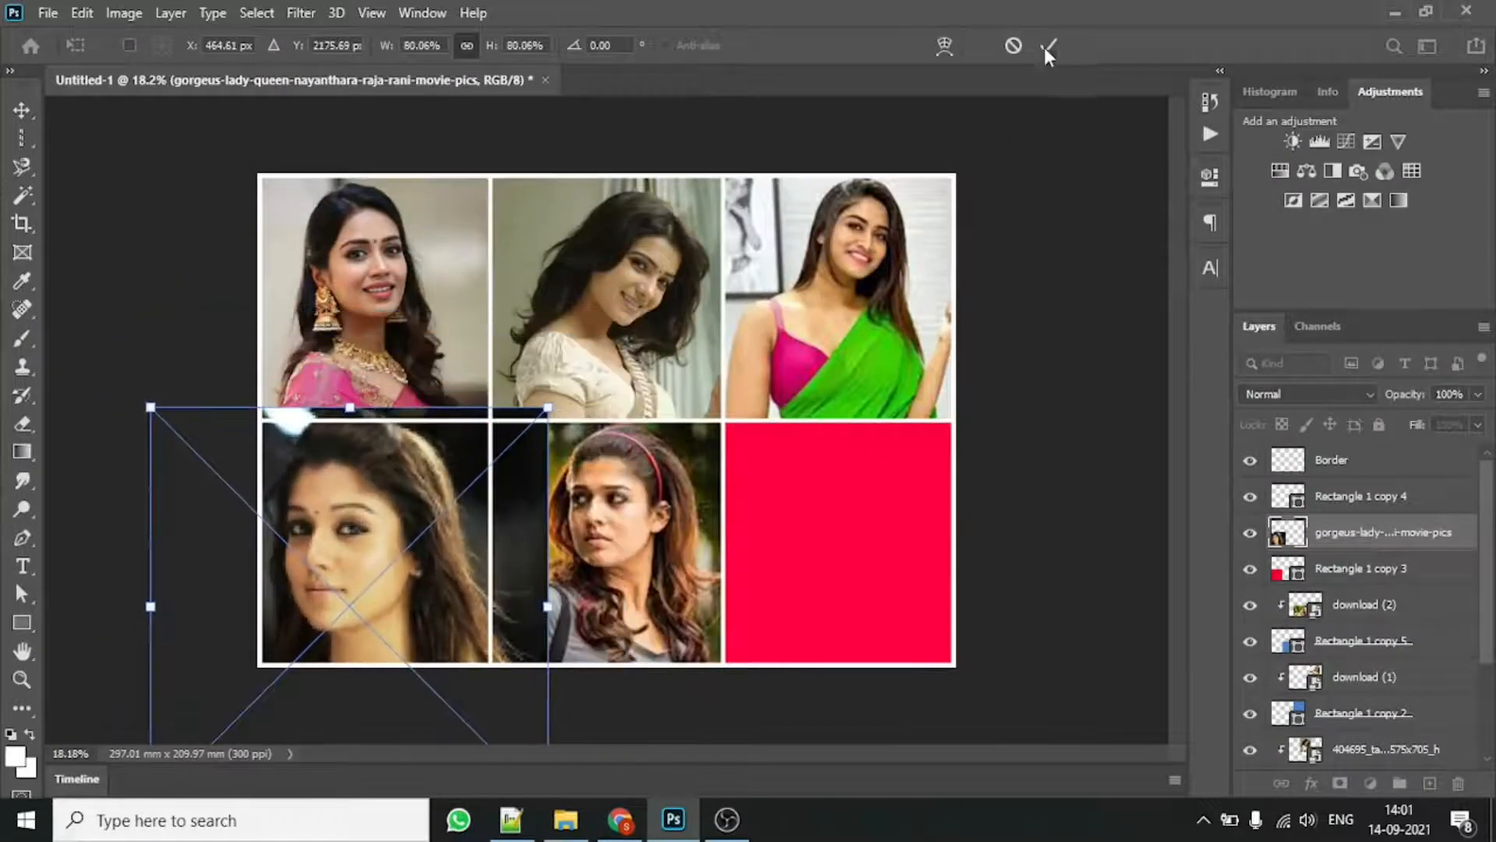
Step: Flip the bottom-left photo horizontally and reposition it over its cell
right_click(387, 472)
click(421, 438)
drag(389, 474, 413, 487)
click(1048, 45)
Step: Clip the bottom-left photo to Rectangle 1 copy 3 and reposition it slightly within its cell
right_click(1395, 532)
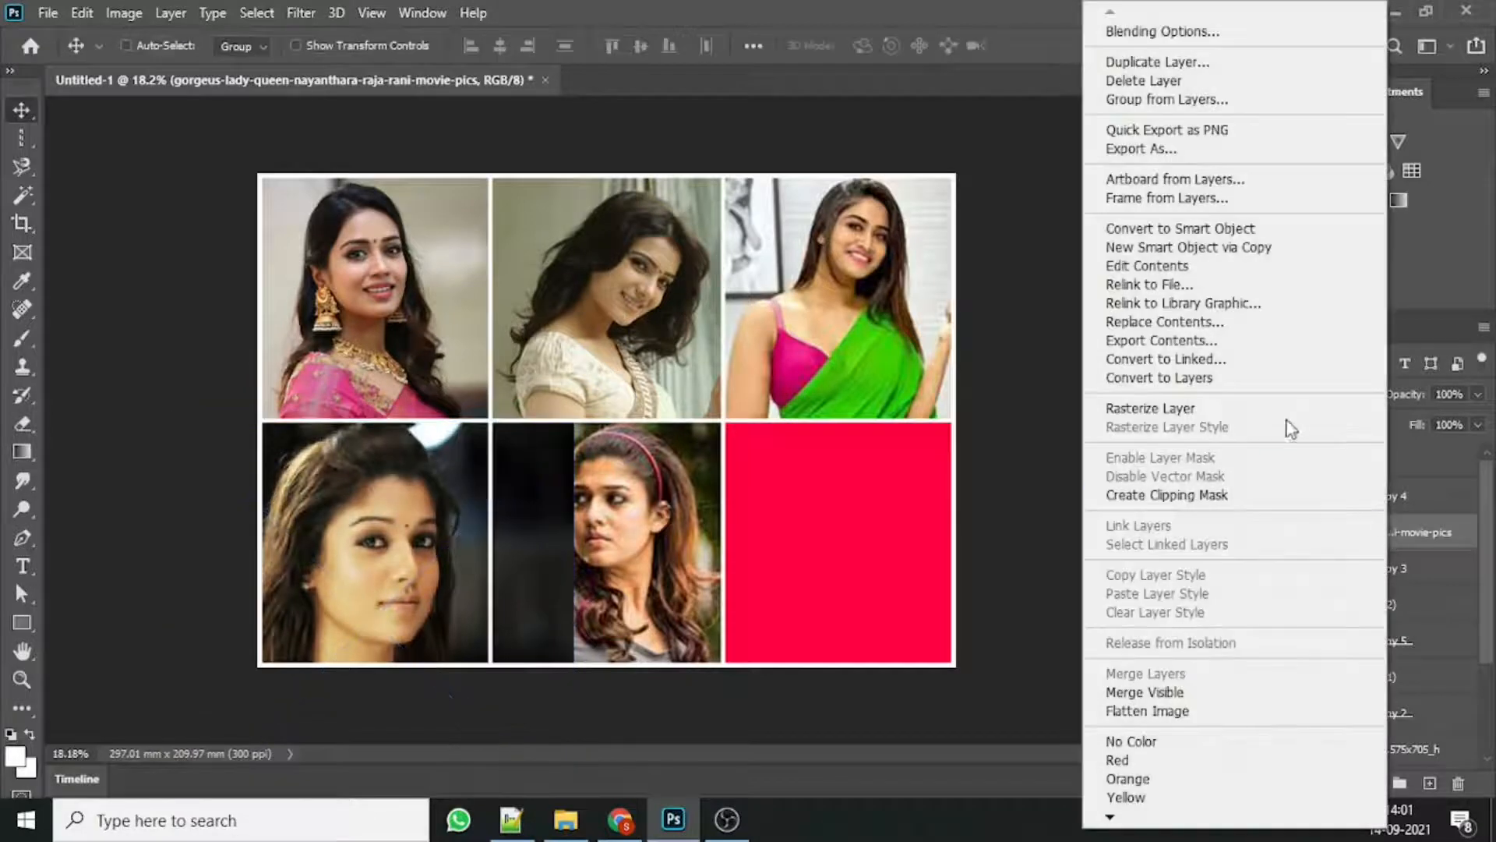
click(1130, 494)
drag(446, 558, 457, 559)
Step: Scale the clipped bottom-left photo down to about 52% and center it over its cell
key(ctrl+t)
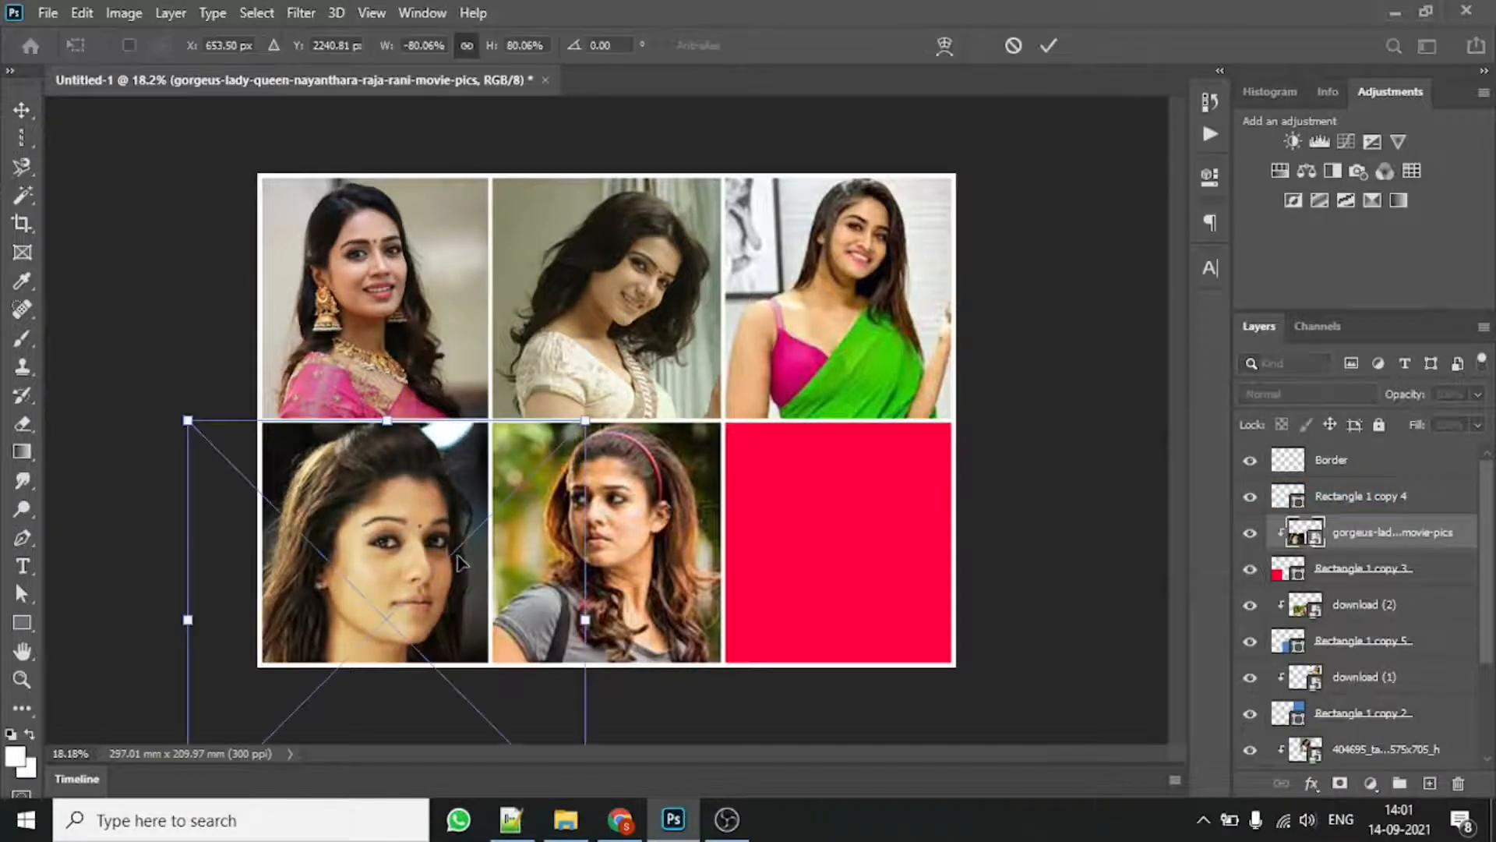
drag(585, 619, 474, 598)
drag(442, 600, 482, 558)
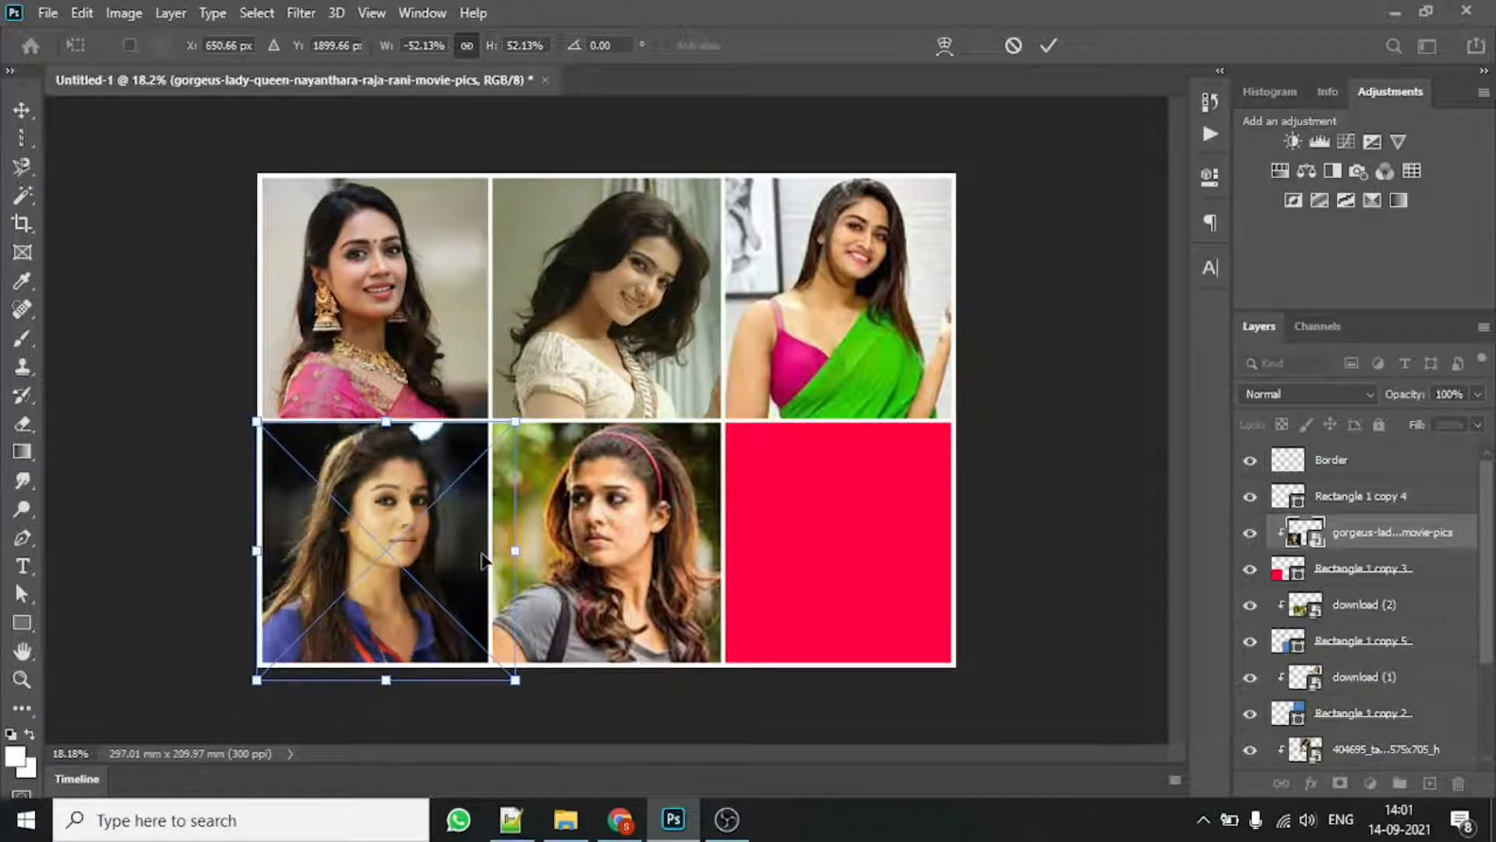
click(1048, 44)
drag(360, 528, 380, 525)
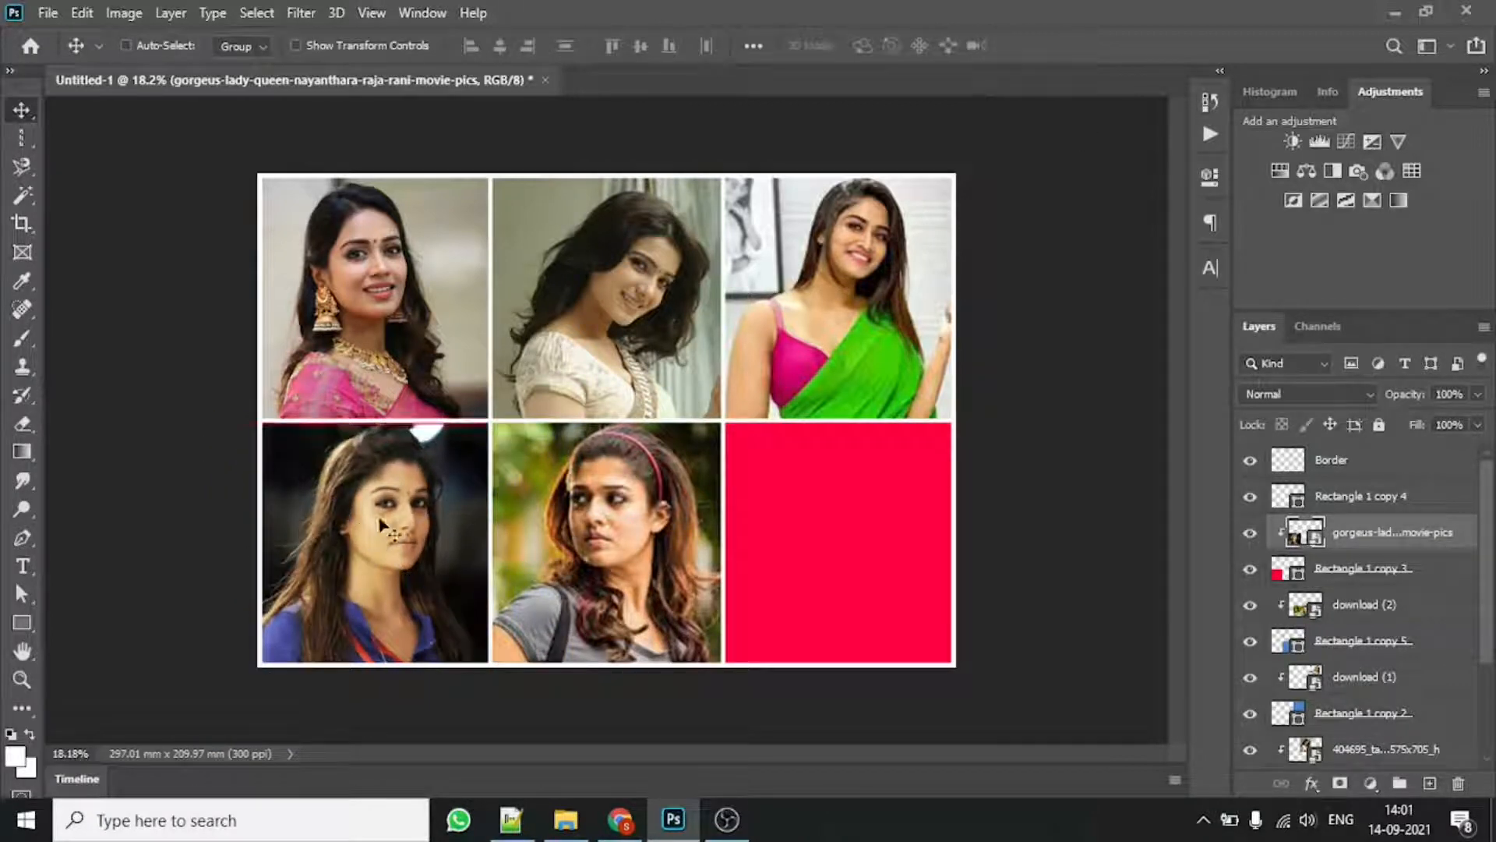
Step: Place the images photo from File Explorer above the Rectangle 1 copy 4 layer
click(1355, 499)
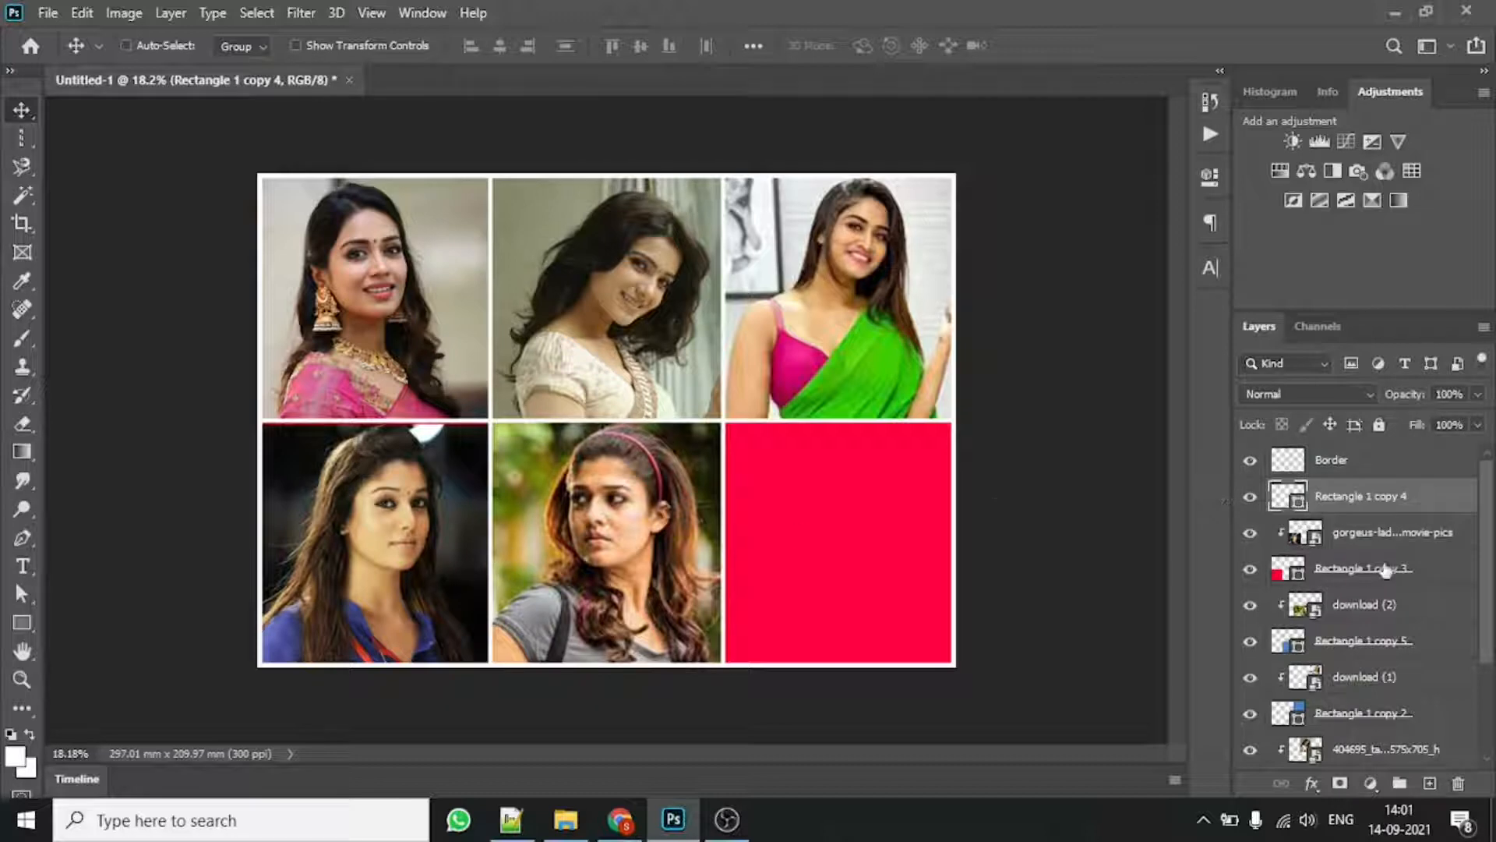
click(1403, 540)
key(shift+Up)
click(1397, 497)
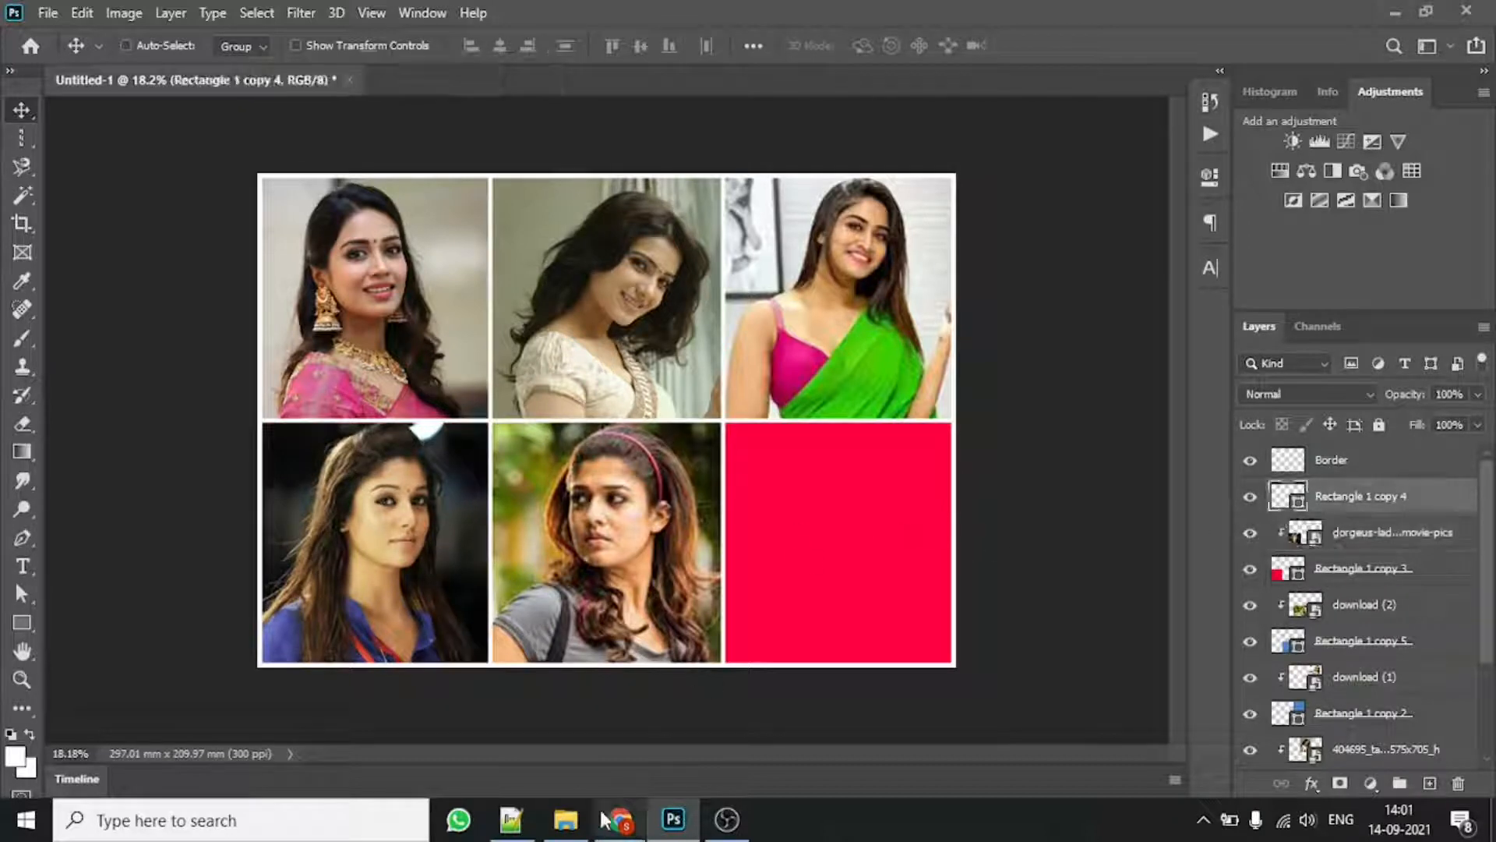
click(565, 818)
drag(1277, 483, 861, 668)
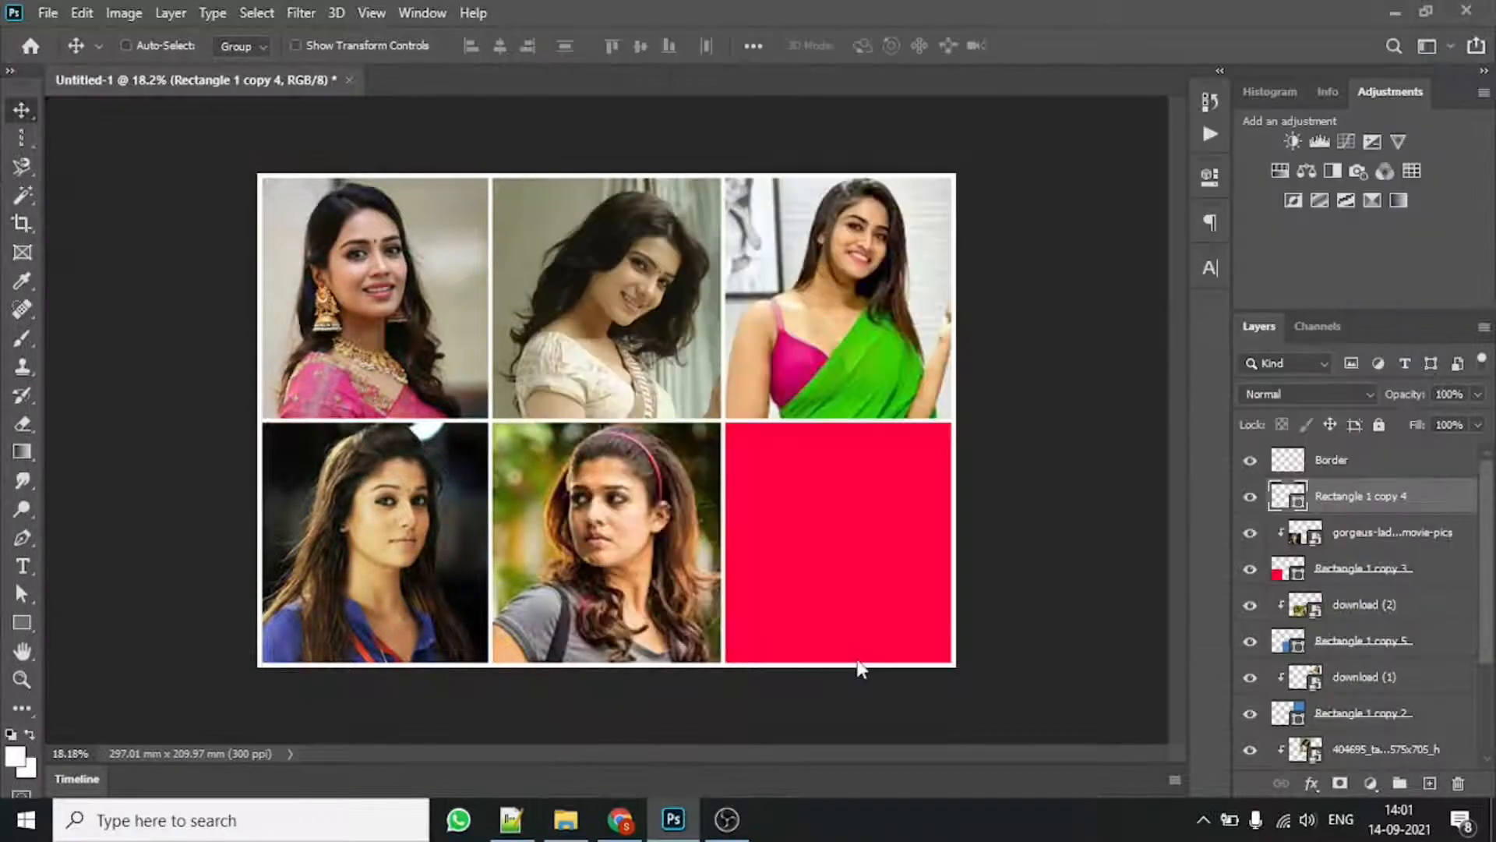
Step: Move and enlarge the images photo to fill the bottom-right cell and clip it to Rectangle 1 copy 4
drag(623, 370, 815, 468)
drag(892, 626, 996, 714)
click(1049, 46)
right_click(1356, 499)
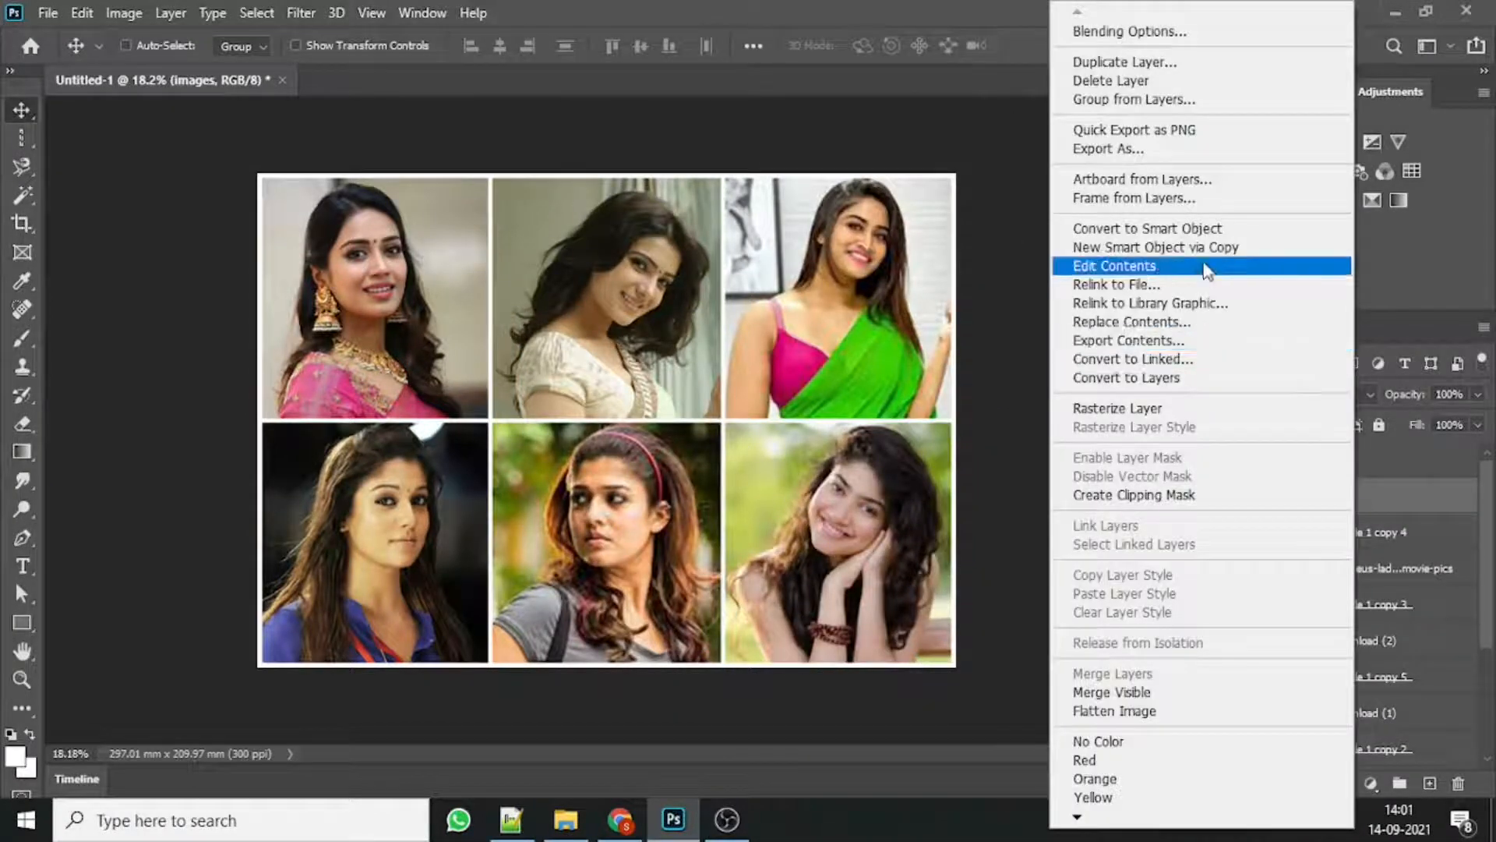
click(1146, 495)
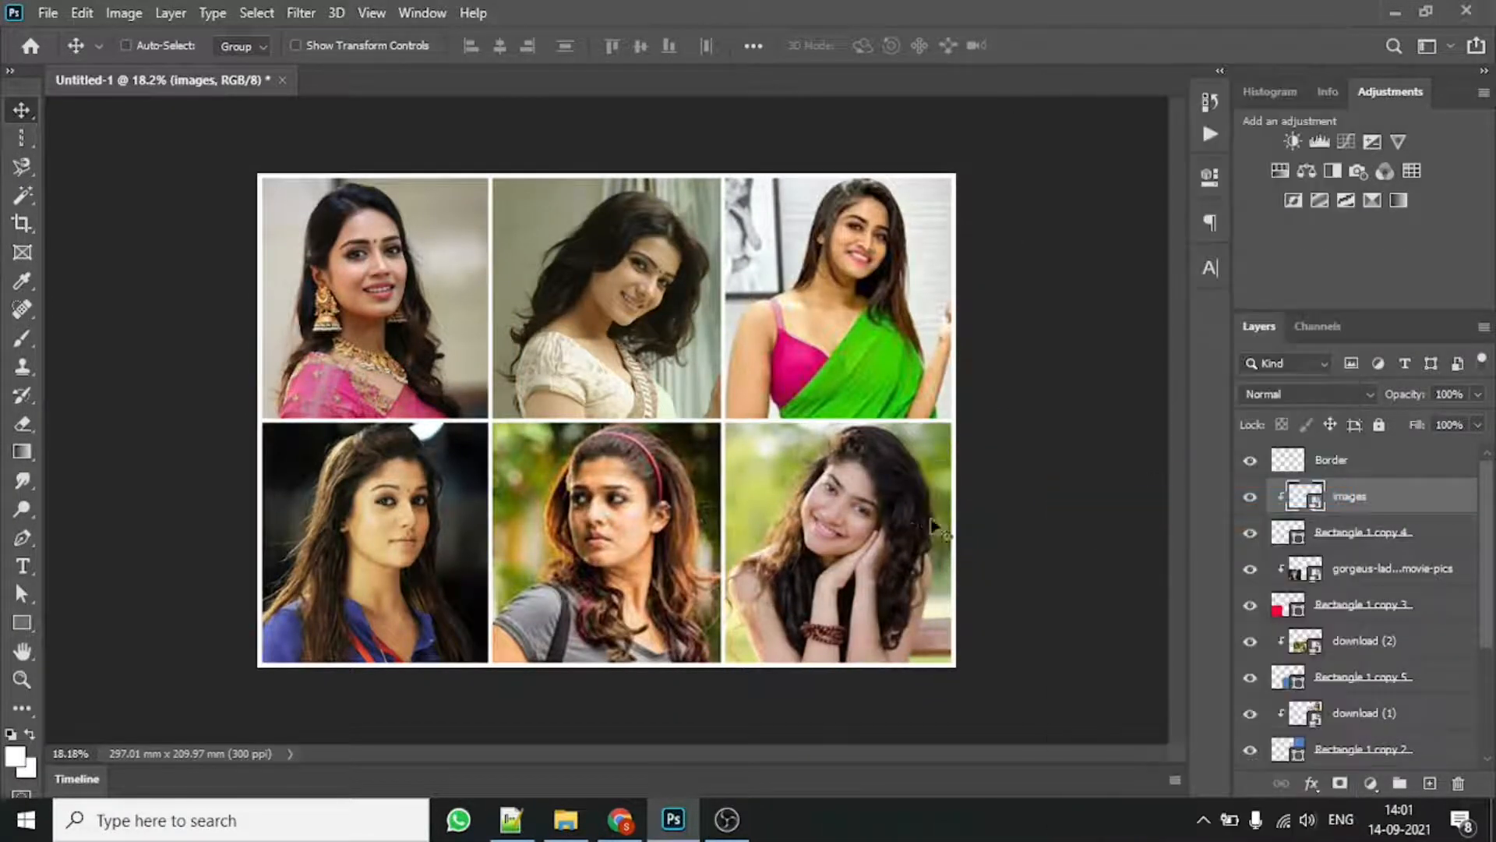
click(1370, 462)
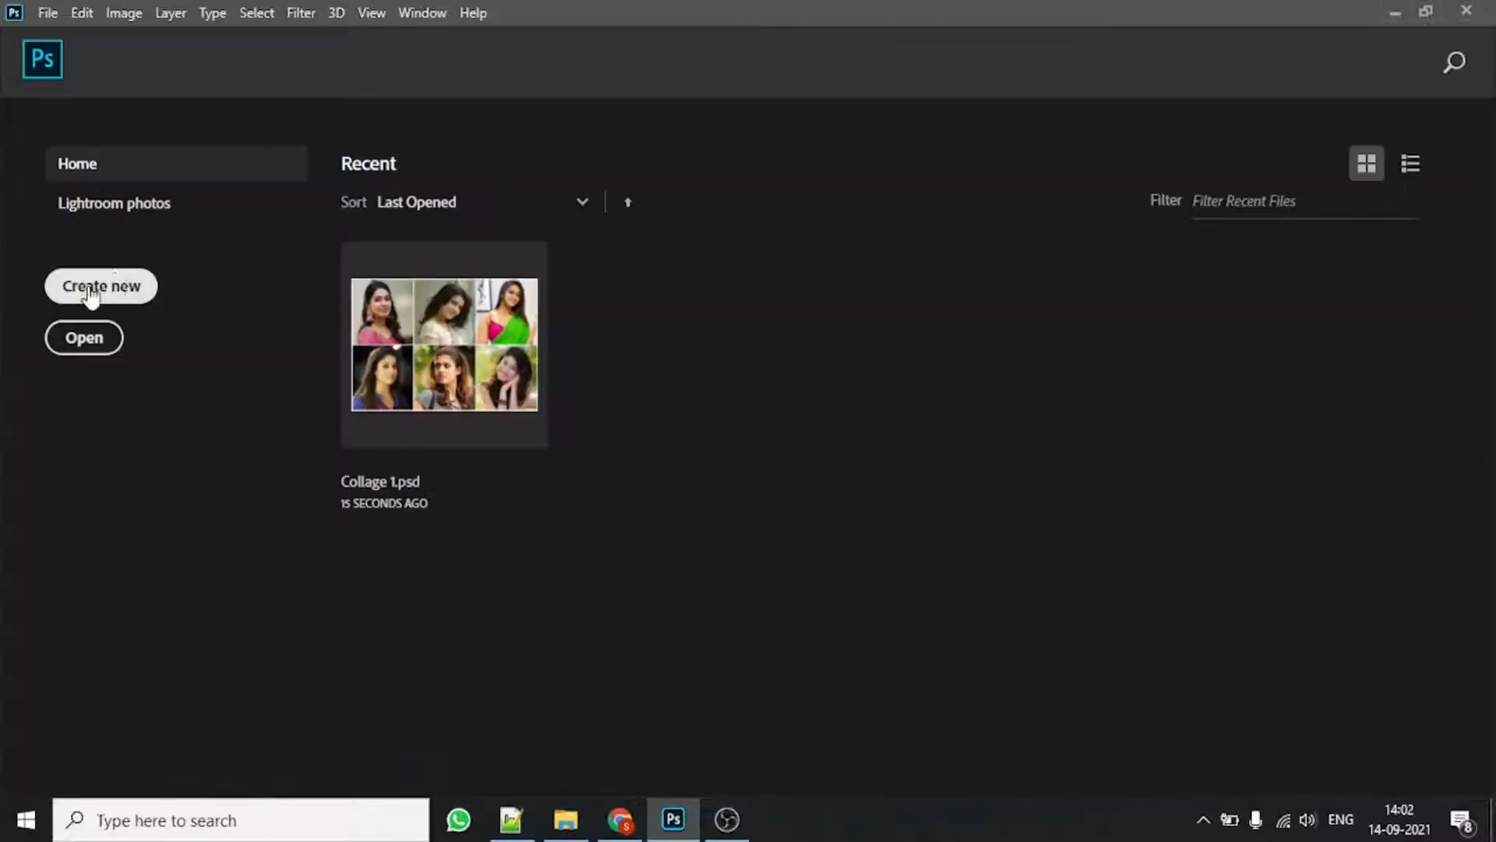
Step: Create a new landscape document of 297.01 x 209.97 mm at 300 ppi with a white background
click(98, 285)
click(1147, 344)
click(1156, 725)
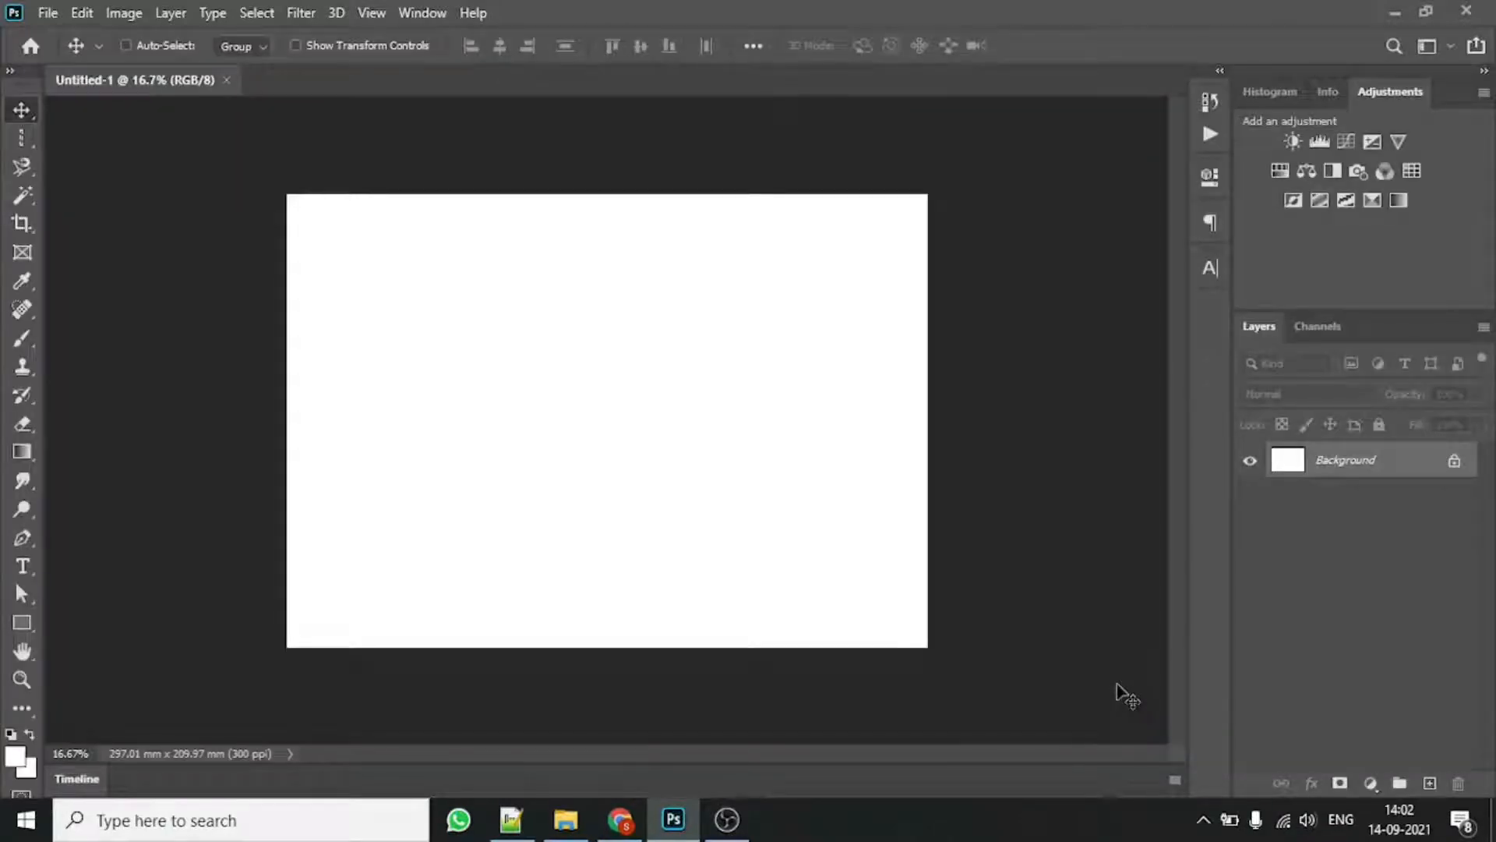
Step: Add a guide layout that divides the canvas into 9 columns and 2 rows
click(361, 12)
click(417, 639)
text(6)
double_click(925, 447)
text(9)
click(1198, 353)
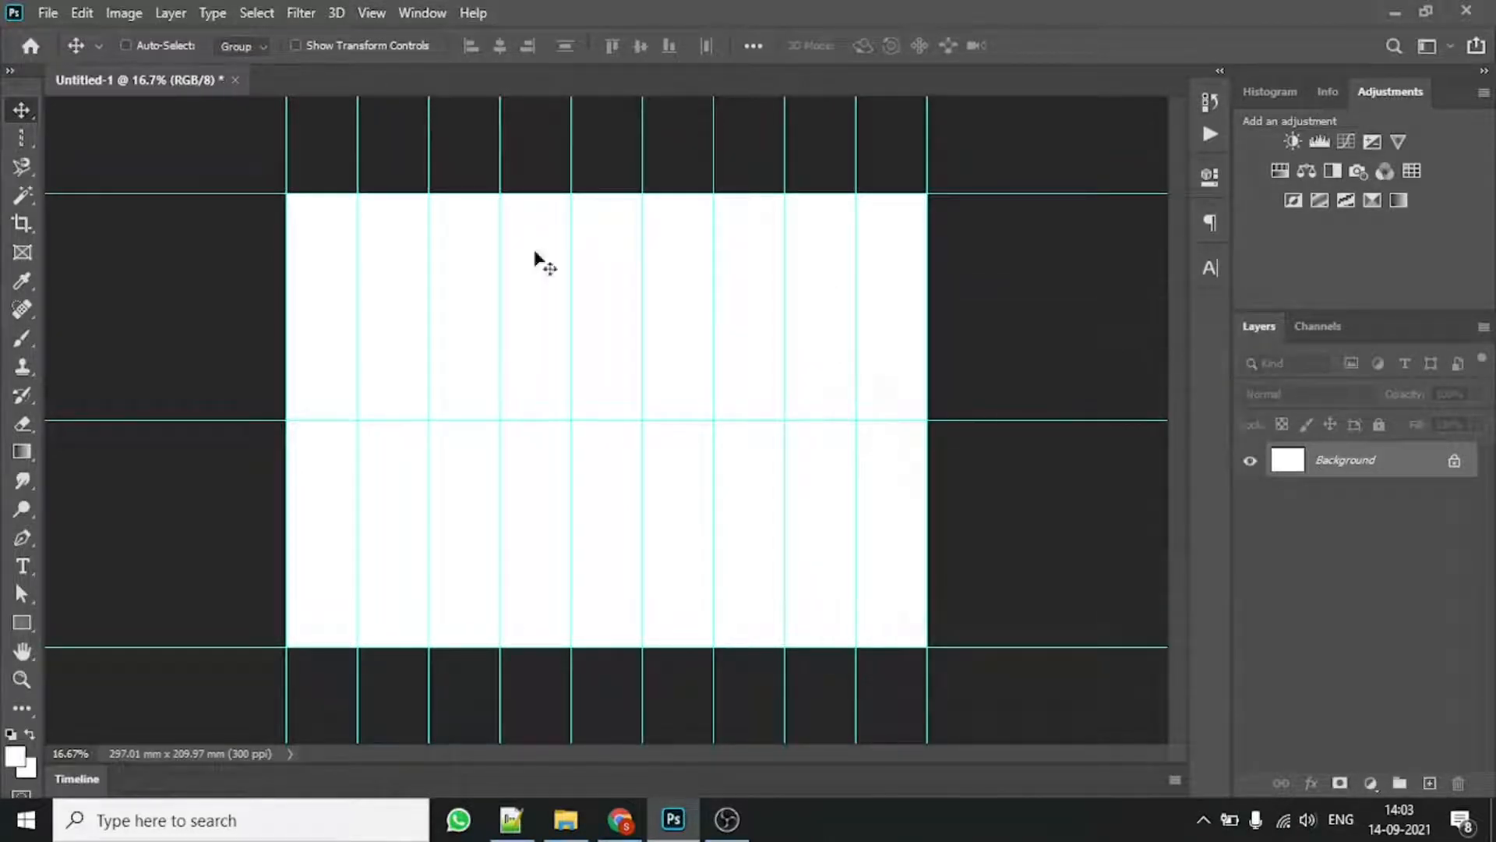
Step: Draw a 1560 x 2480 px rectangle over the four right-hand guide columns at full height and fill it blue
click(22, 622)
drag(643, 197, 927, 647)
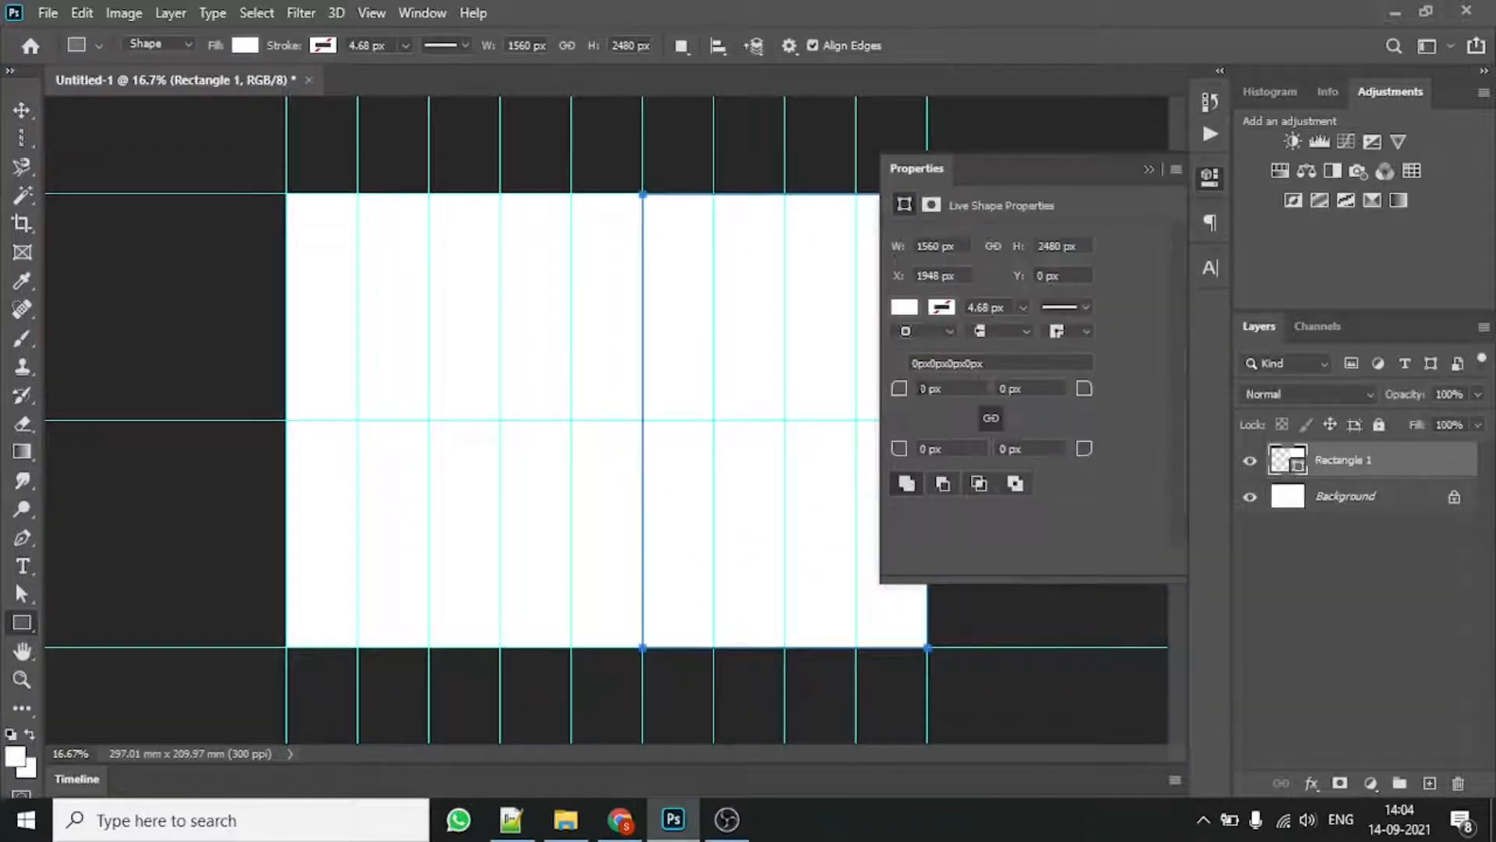
click(904, 307)
click(947, 423)
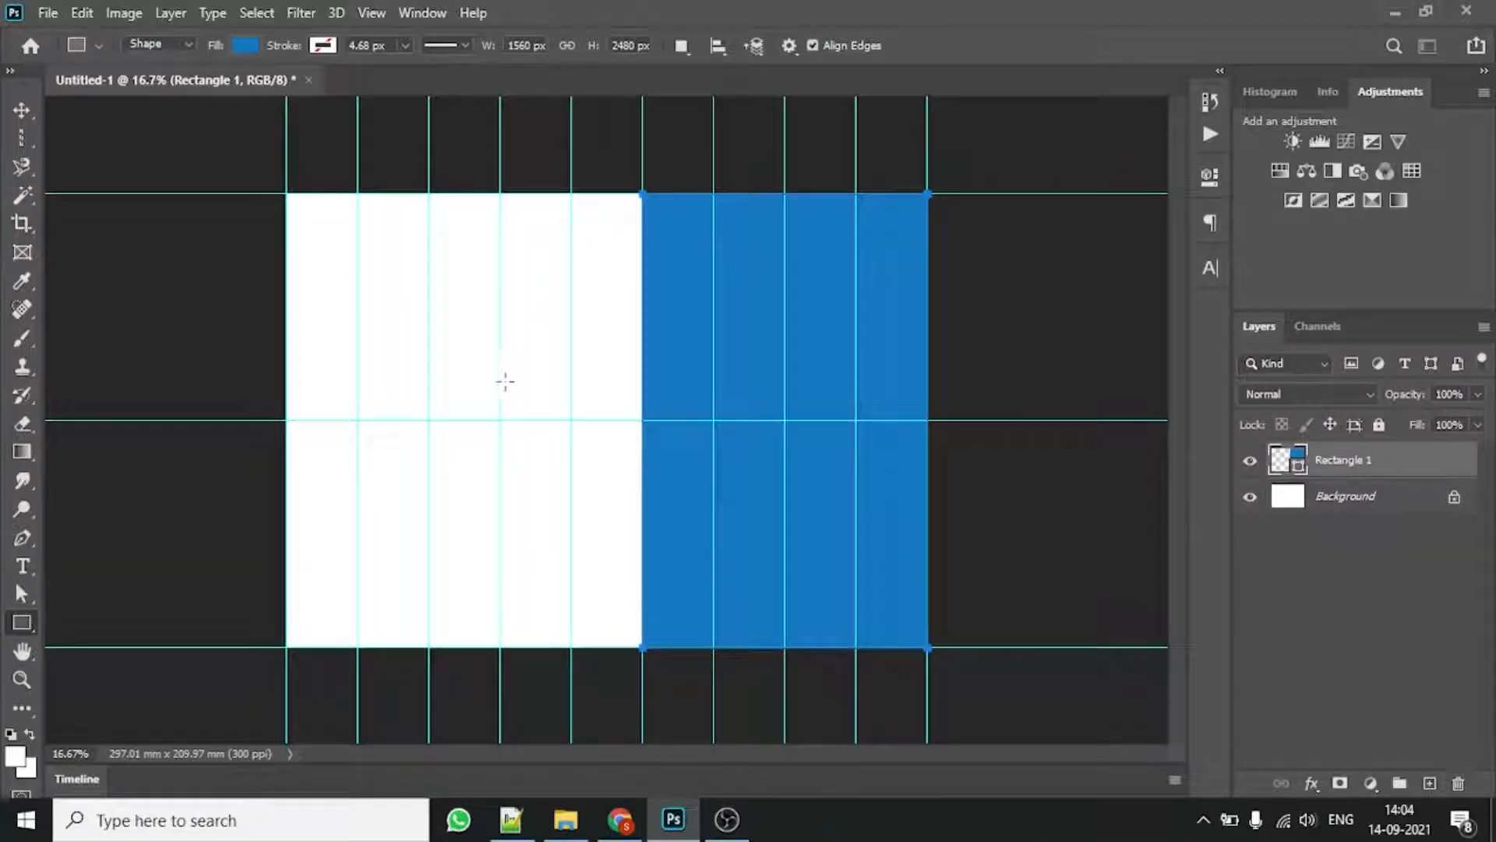
Step: Draw a 1949 x 1240 px rectangle over the upper row of the five left-hand columns and fill it red
drag(288, 195, 638, 420)
click(905, 308)
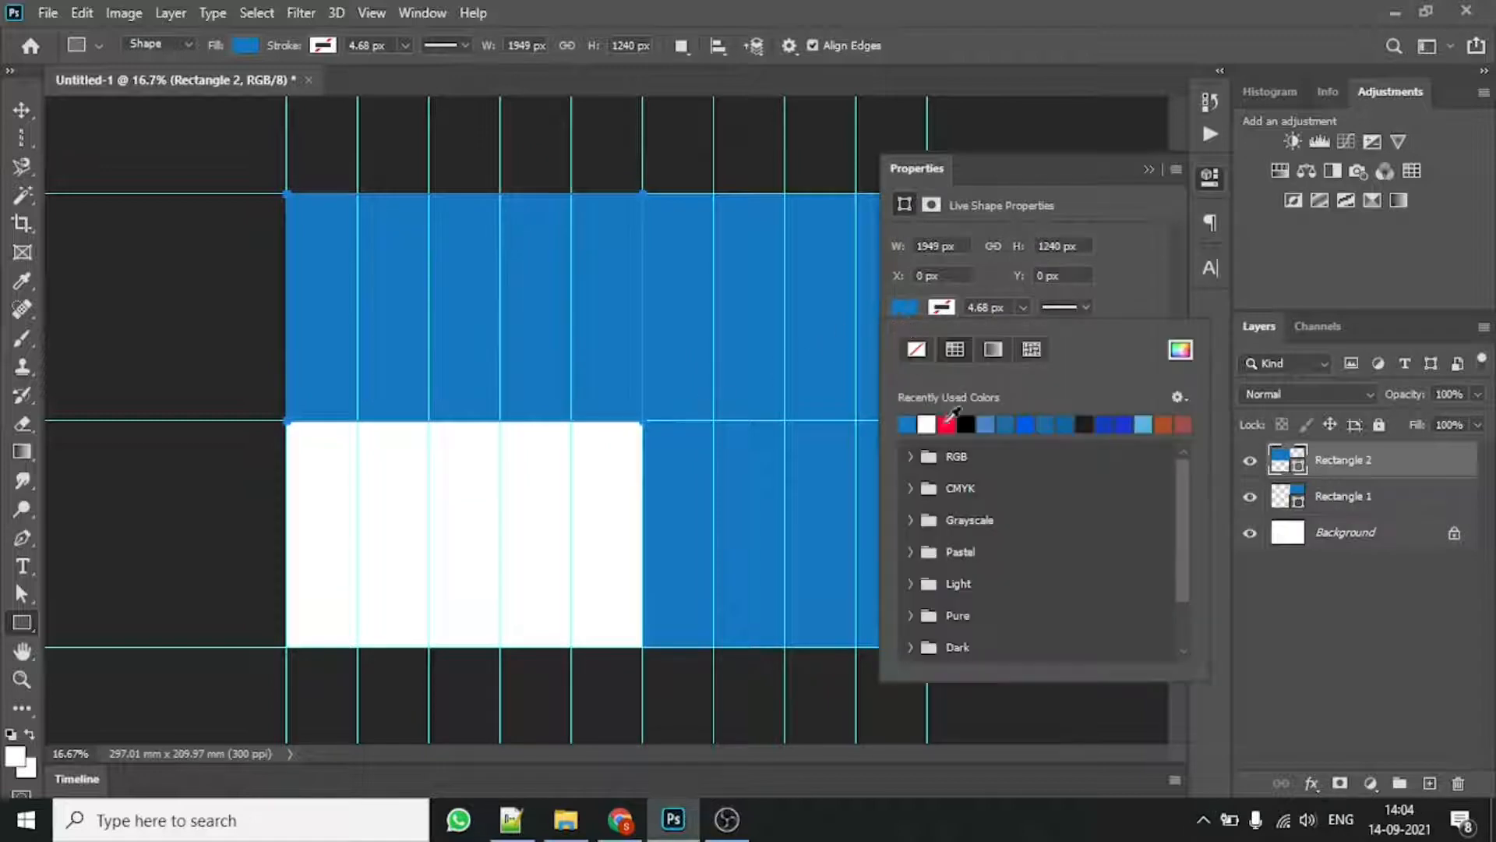
click(907, 423)
Step: Draw a 972 x 1240 px rectangle in the lower-left corner of the canvas and fill it blue
drag(288, 421, 464, 646)
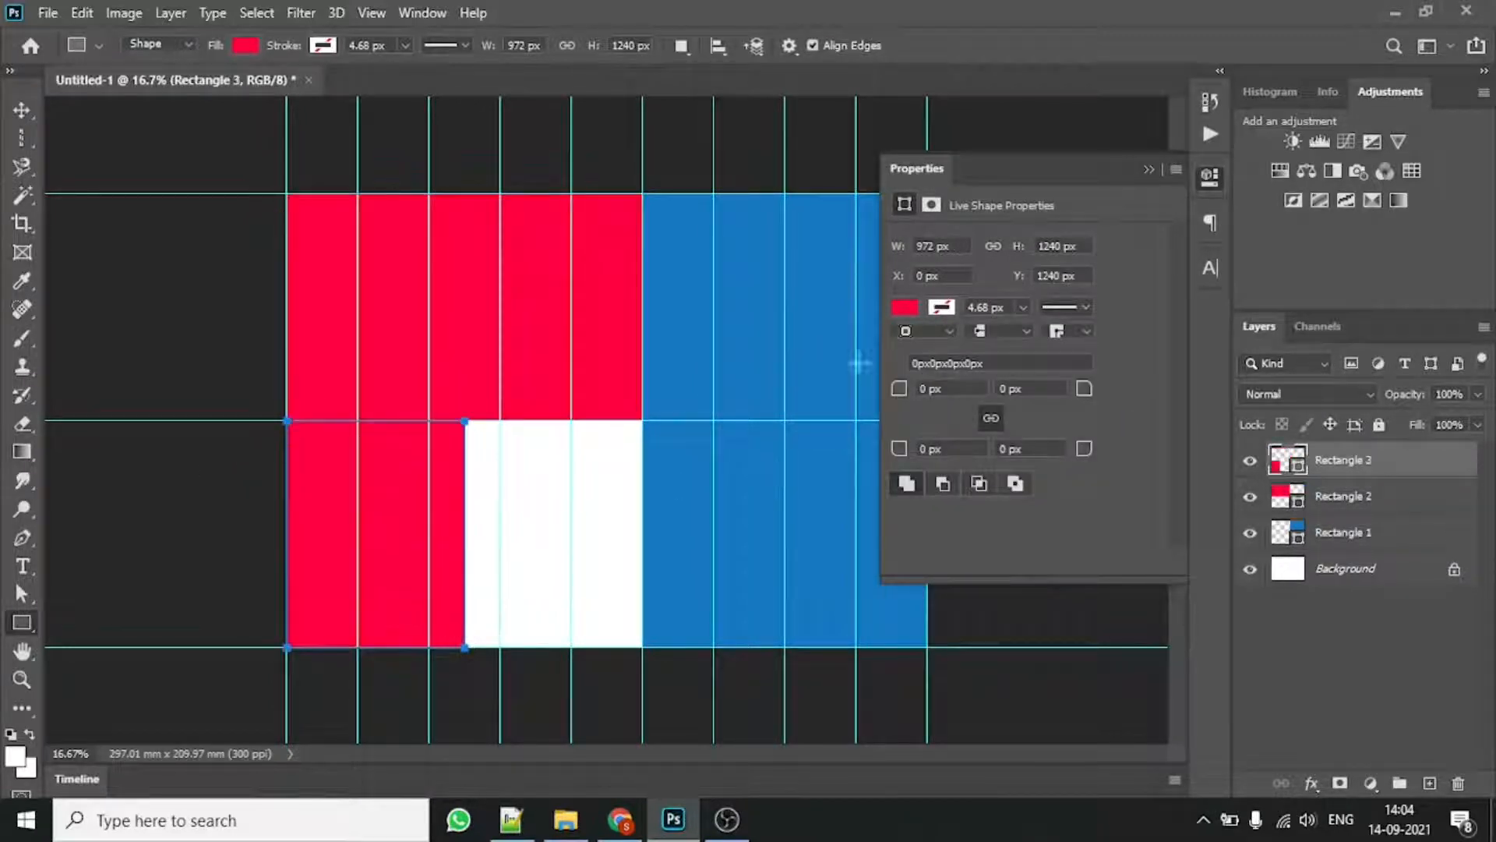
click(905, 306)
click(906, 424)
Step: Duplicate Rectangle 3 into the empty area beside it and fill the copy red
click(1355, 464)
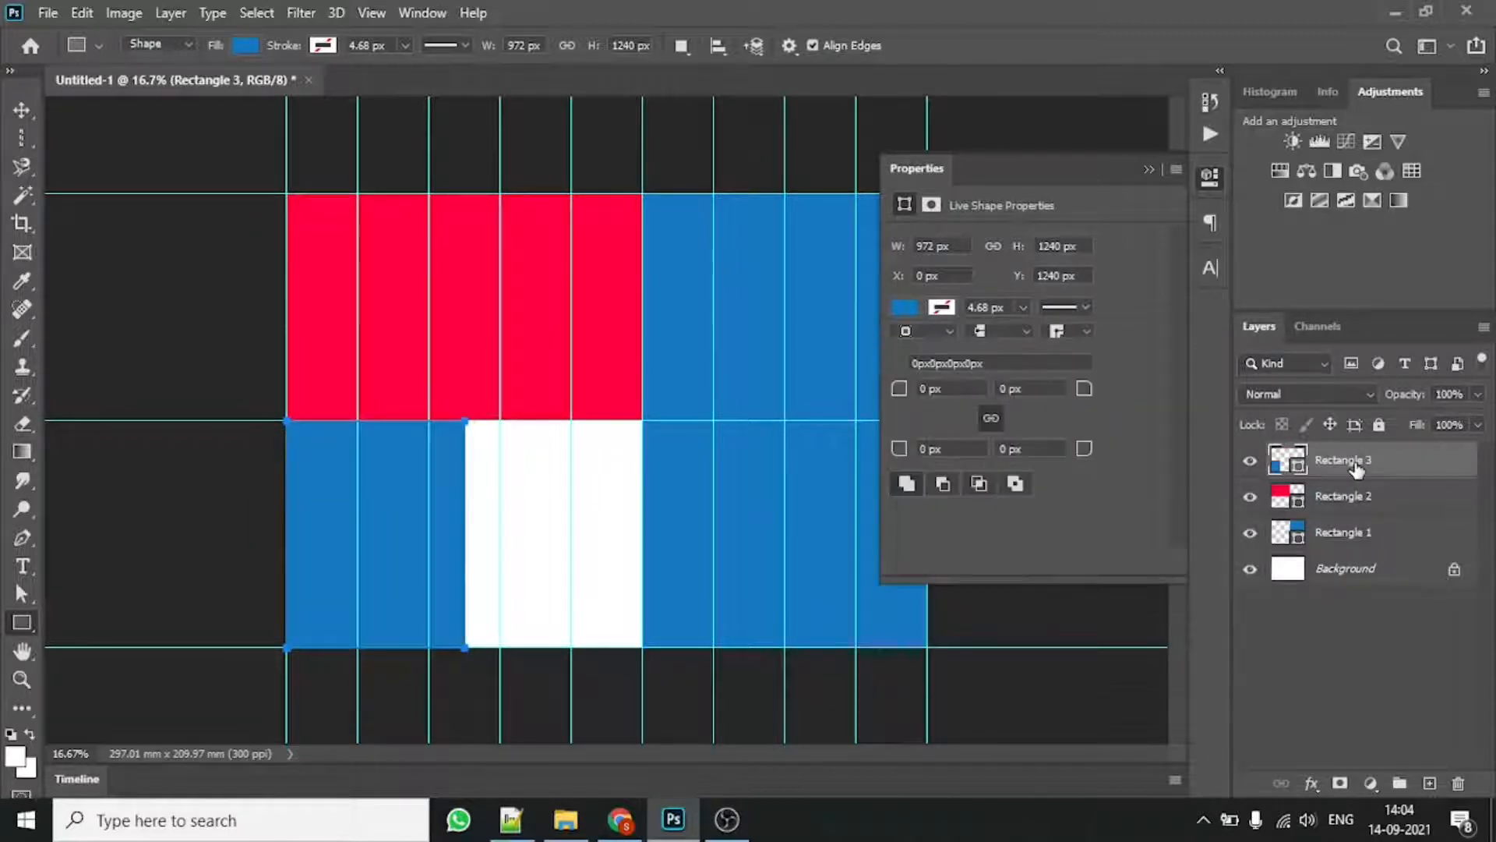
key(v)
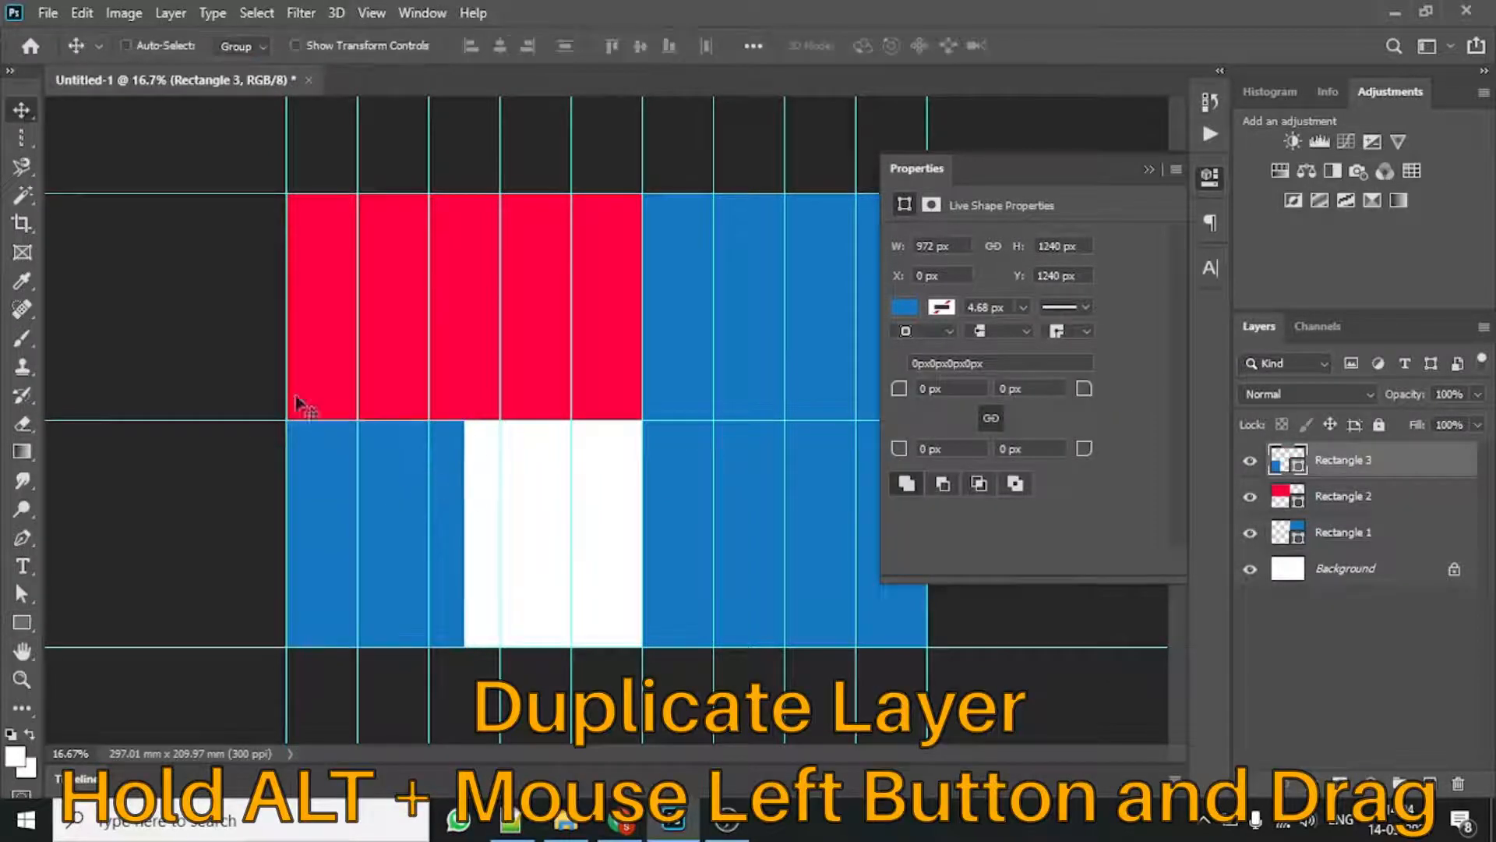
drag(408, 488, 588, 498)
click(905, 308)
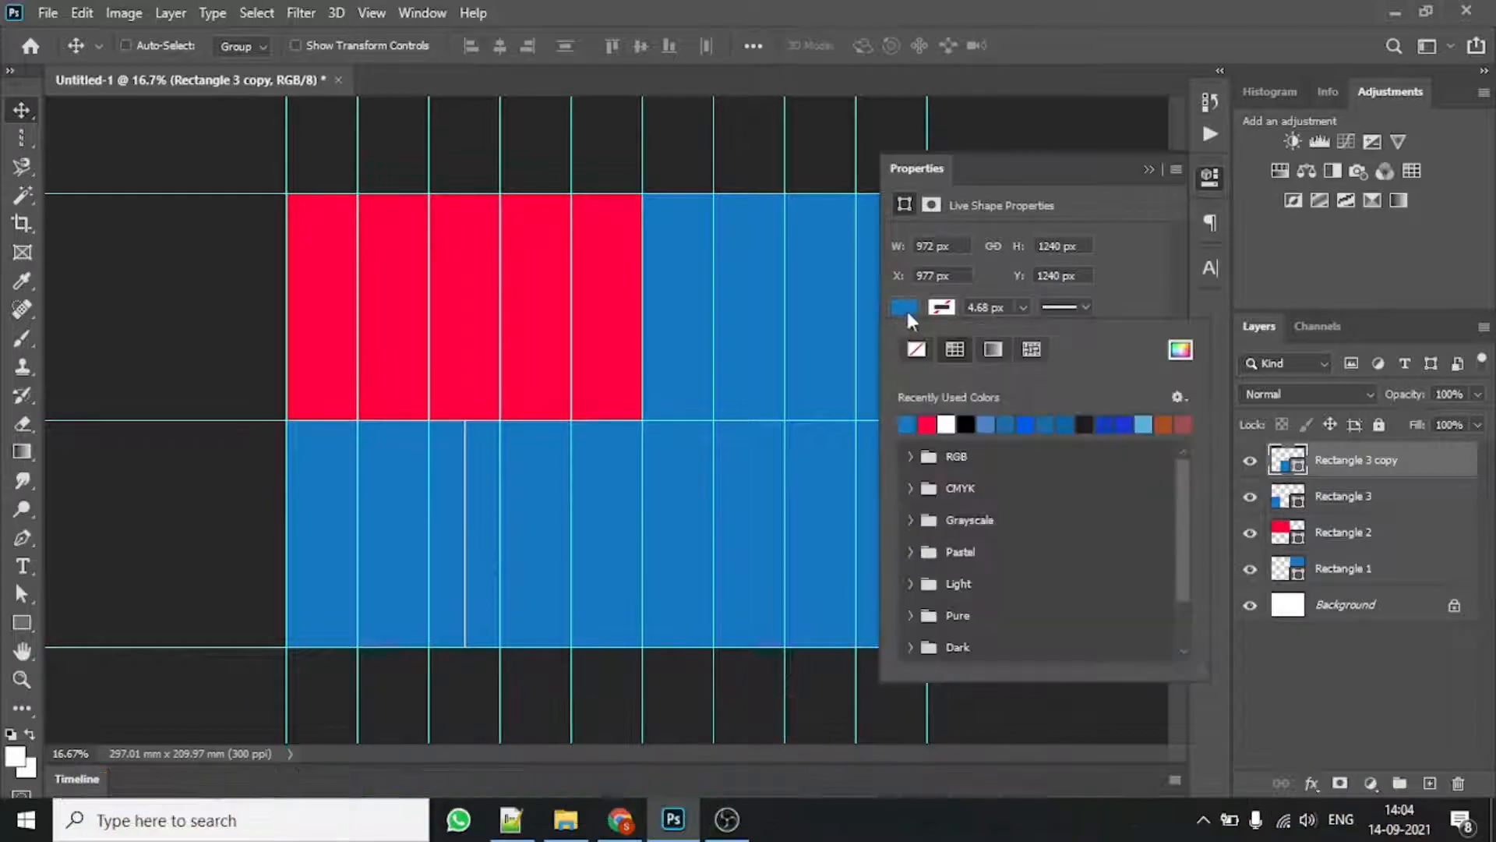
click(927, 424)
click(1149, 170)
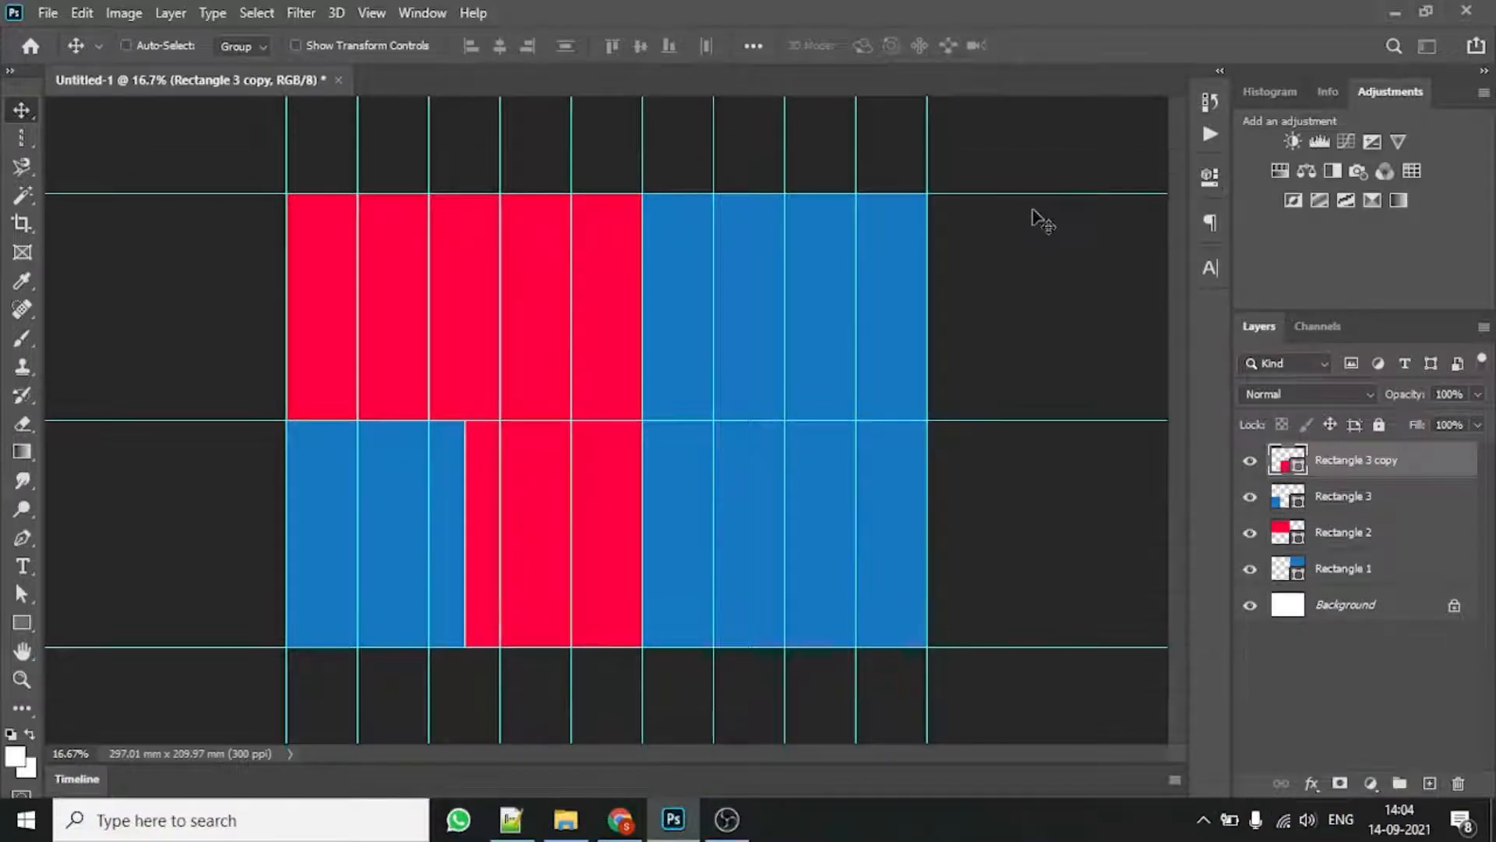
Step: Hide the guides and shift the Rectangle 3 copy left to close the gap beside Rectangle 3
click(352, 13)
click(436, 397)
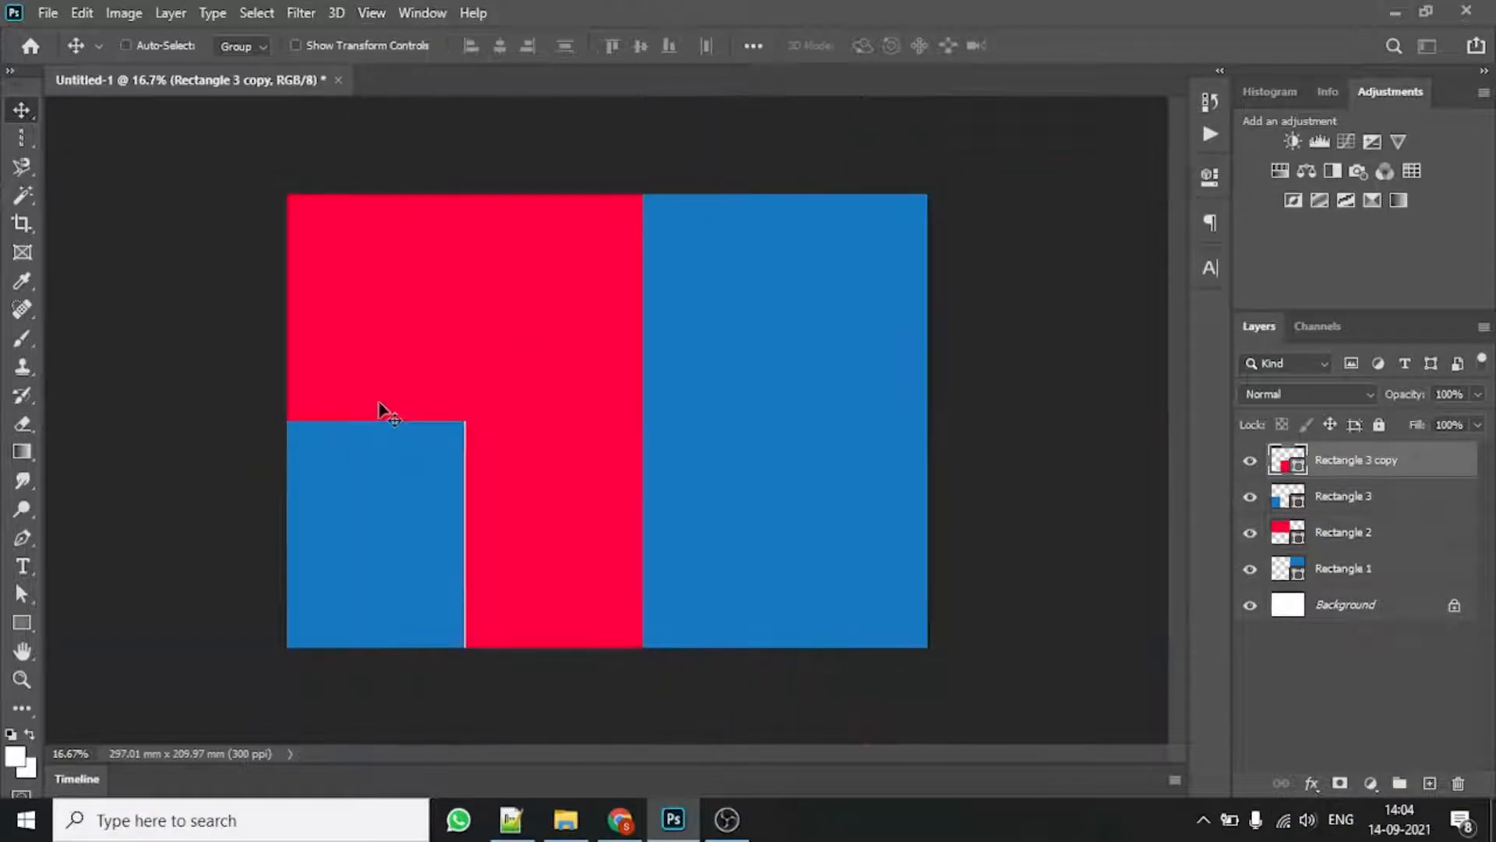
right_click(533, 496)
click(584, 507)
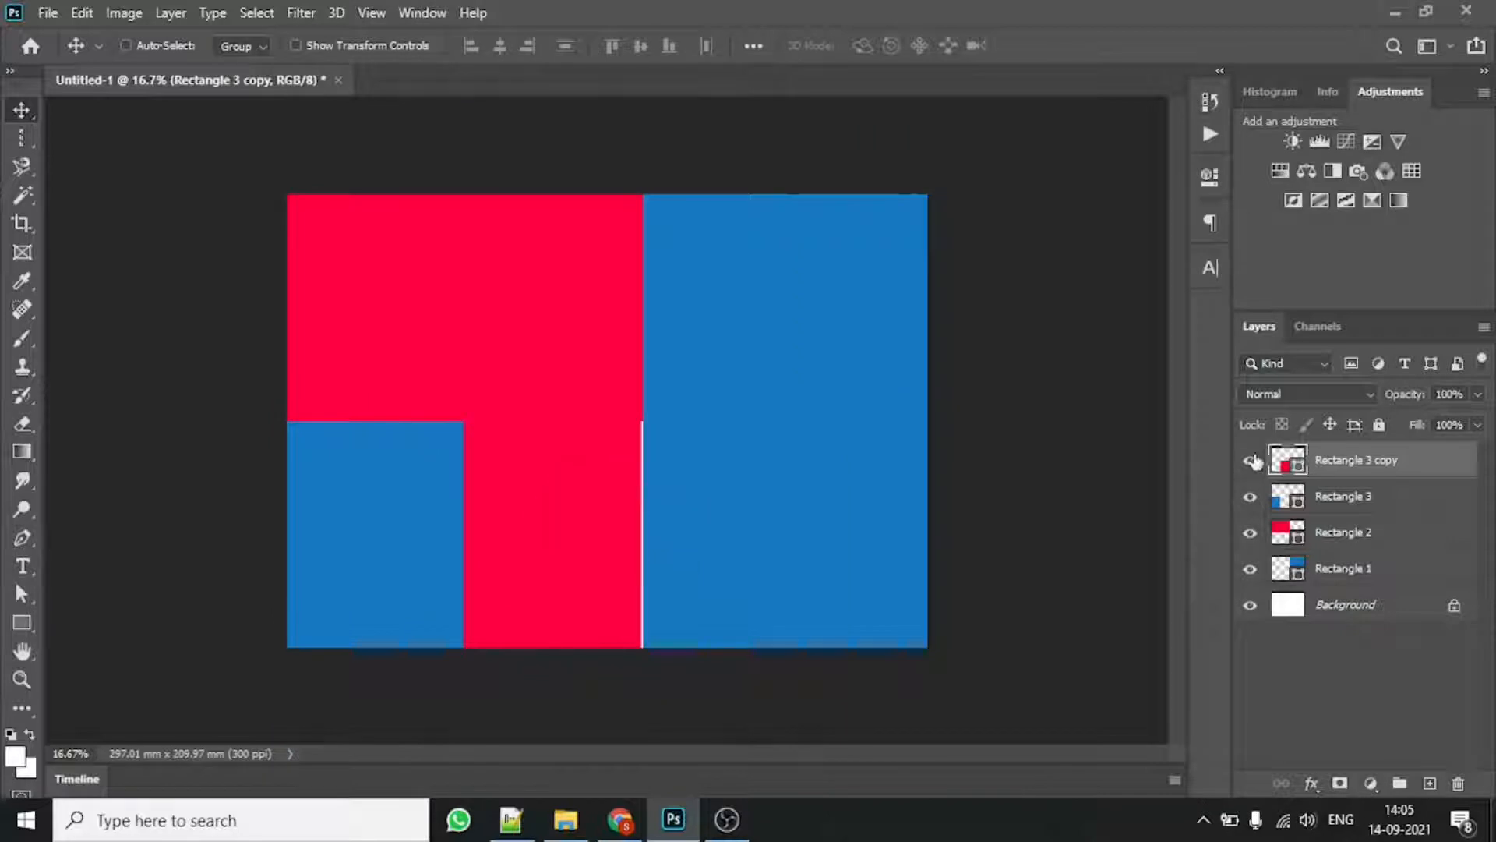
Step: Change the fill of the Rectangle 3 copy to light blue
click(1207, 175)
click(906, 306)
click(1148, 425)
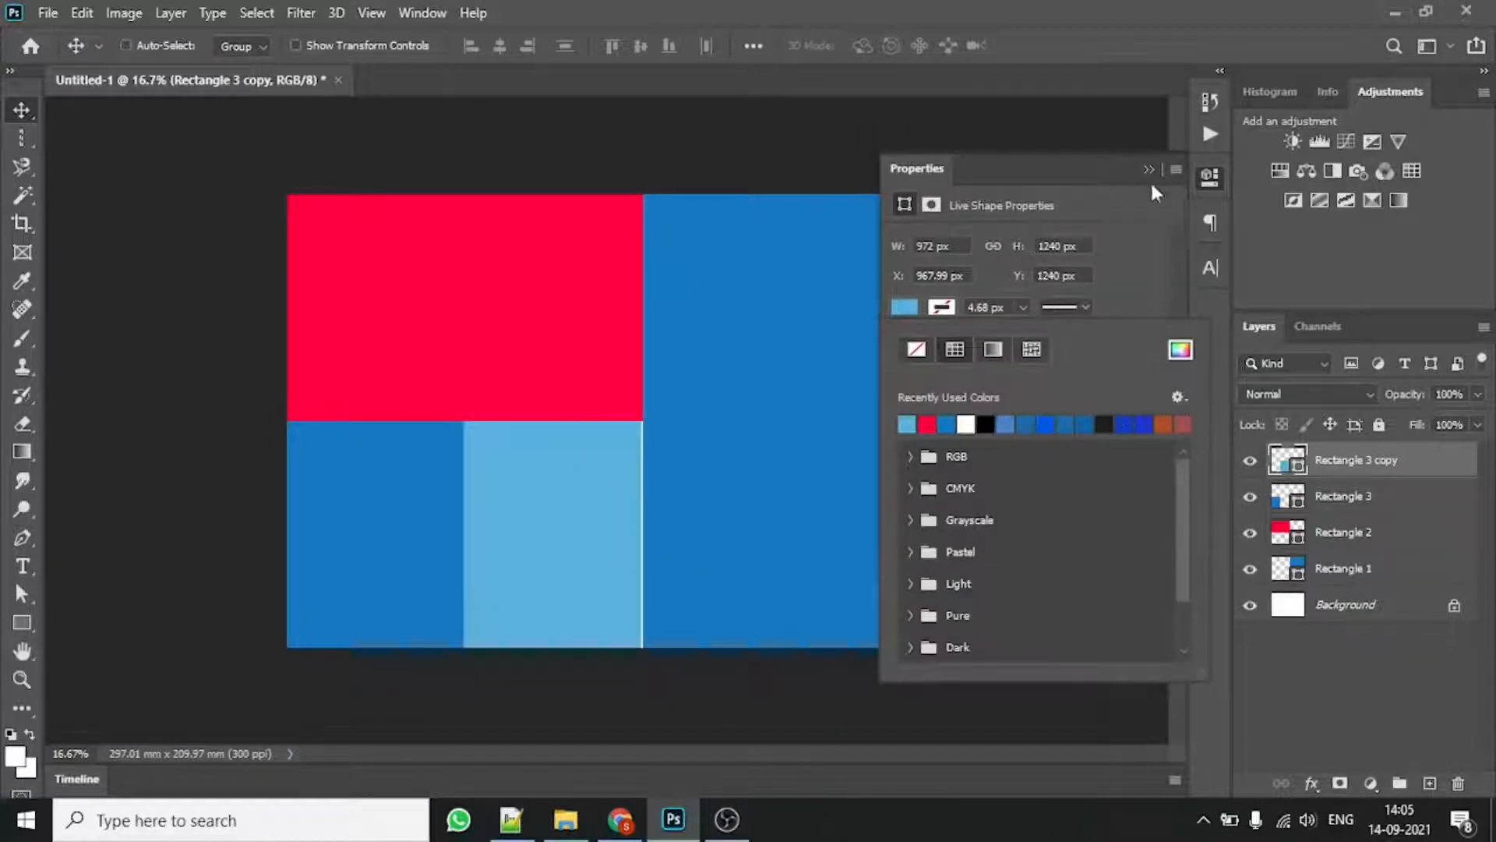
click(1148, 170)
click(1148, 170)
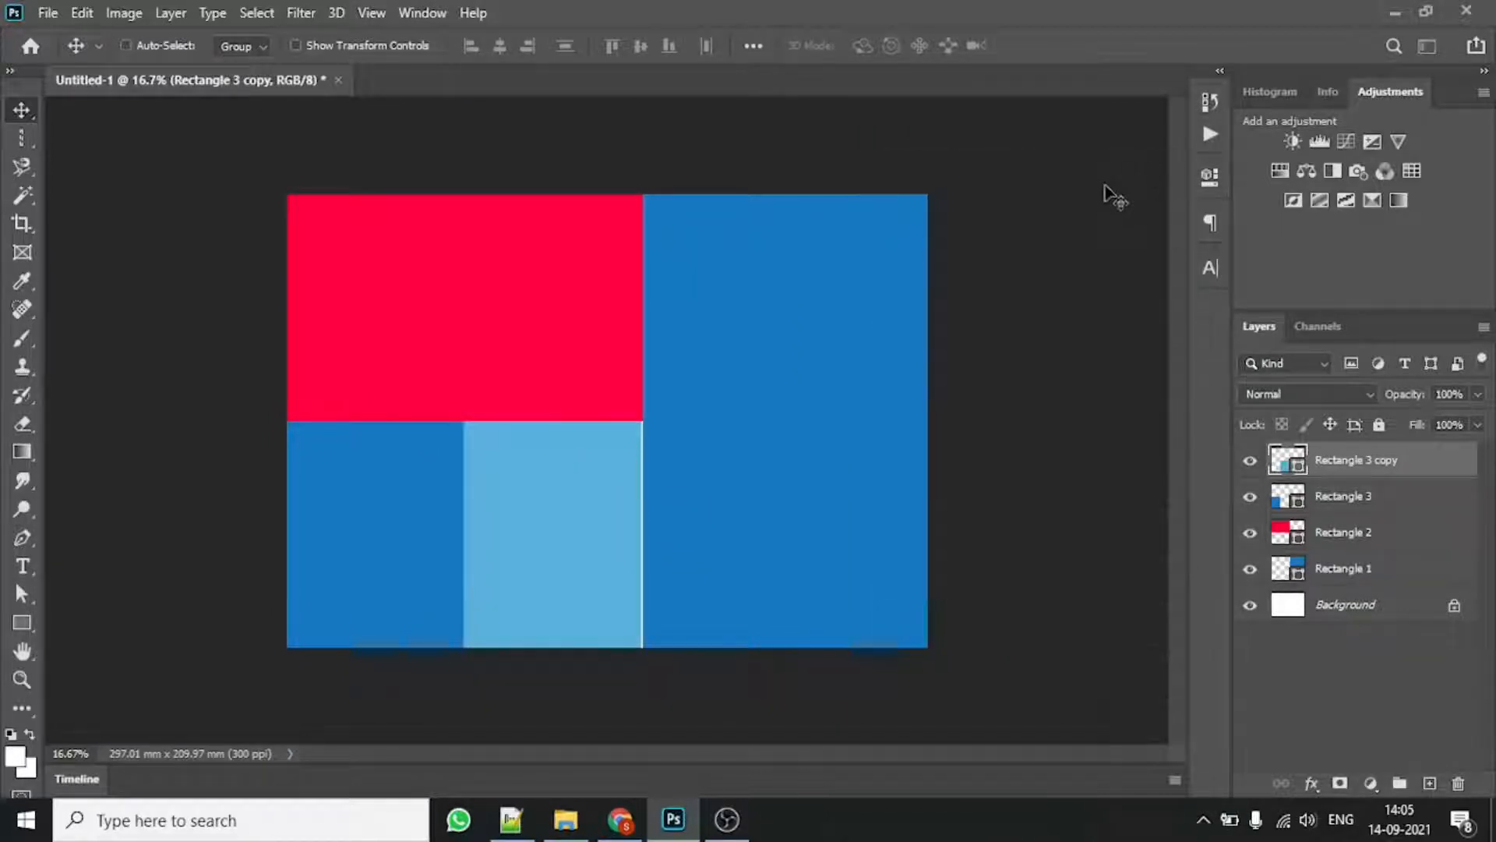
click(1342, 569)
key(alt+Tab)
drag(1005, 29, 364, 95)
scroll(499, 405, down, 5)
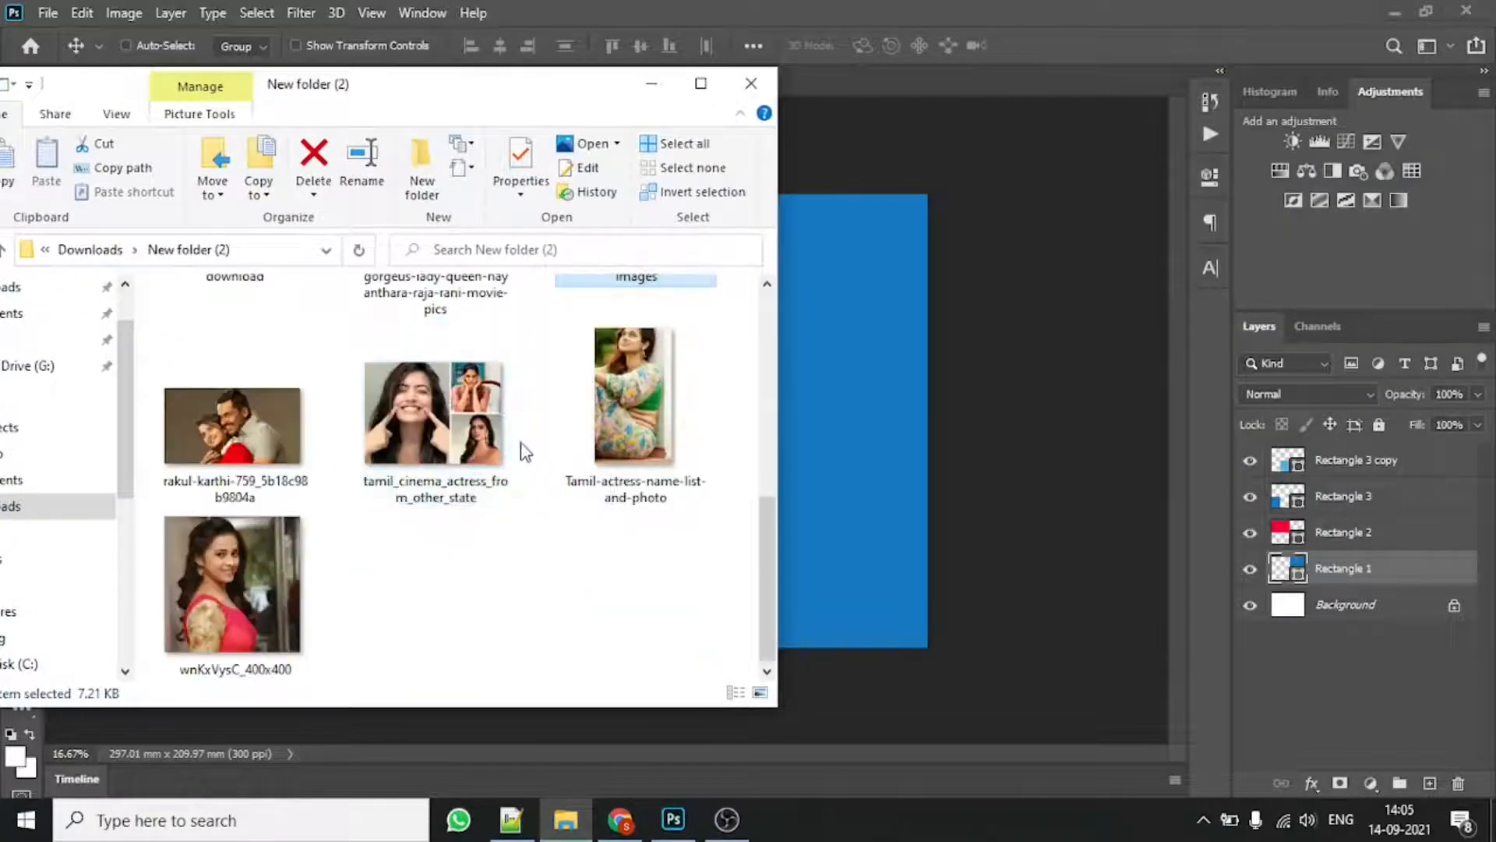
scroll(526, 452, up, 8)
drag(434, 341, 945, 377)
click(1048, 45)
Step: Clip the love-couple photo to Rectangle 1 and enlarge it to fill the tall right cell
right_click(1365, 575)
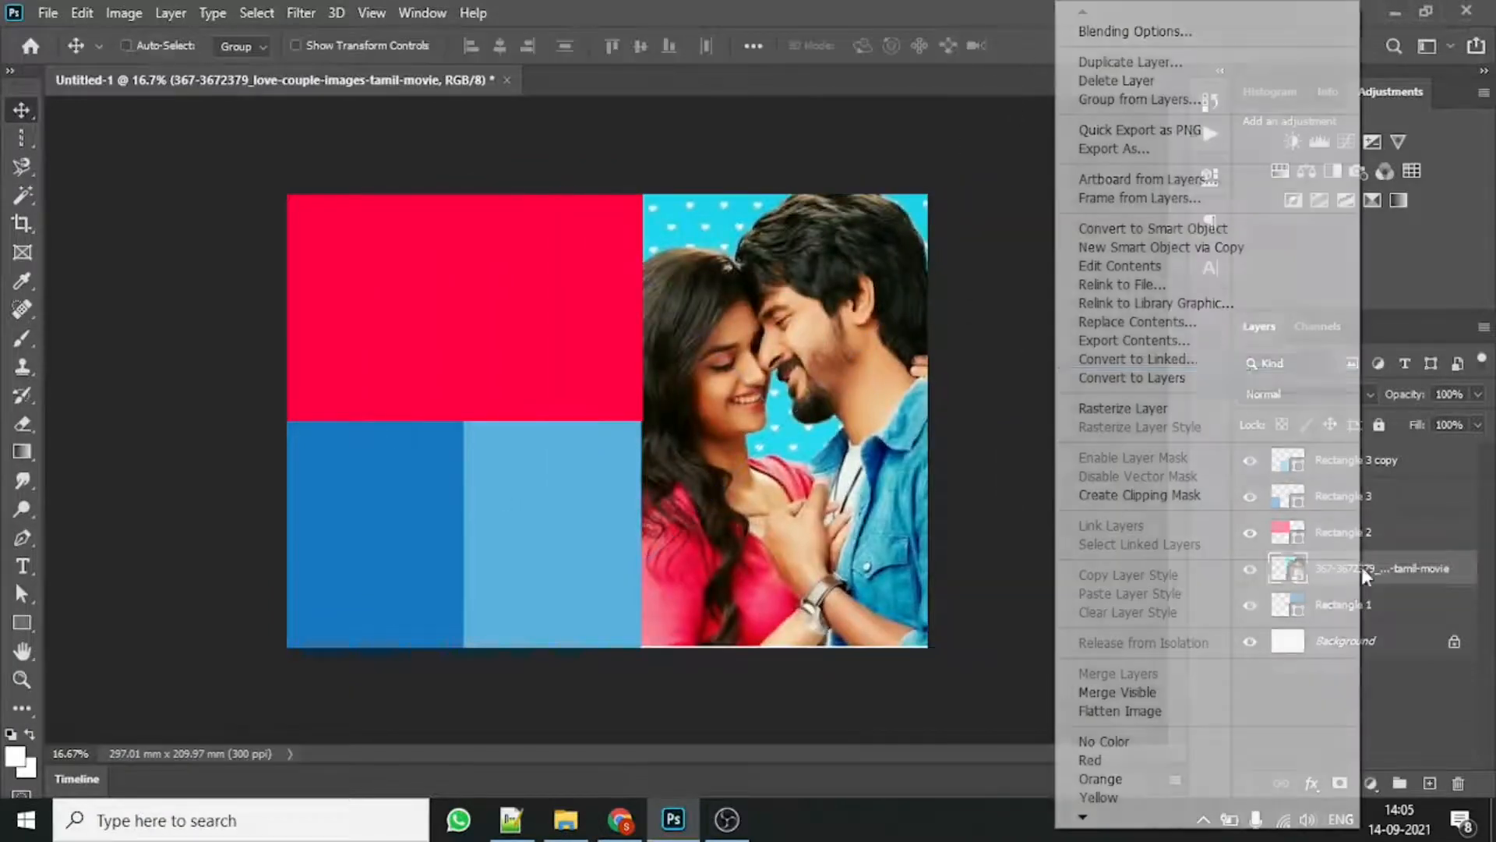
click(1139, 494)
key(ctrl+t)
mouse_move(1011, 193)
mouse_down()
mouse_move(992, 213)
mouse_move(1017, 186)
mouse_up()
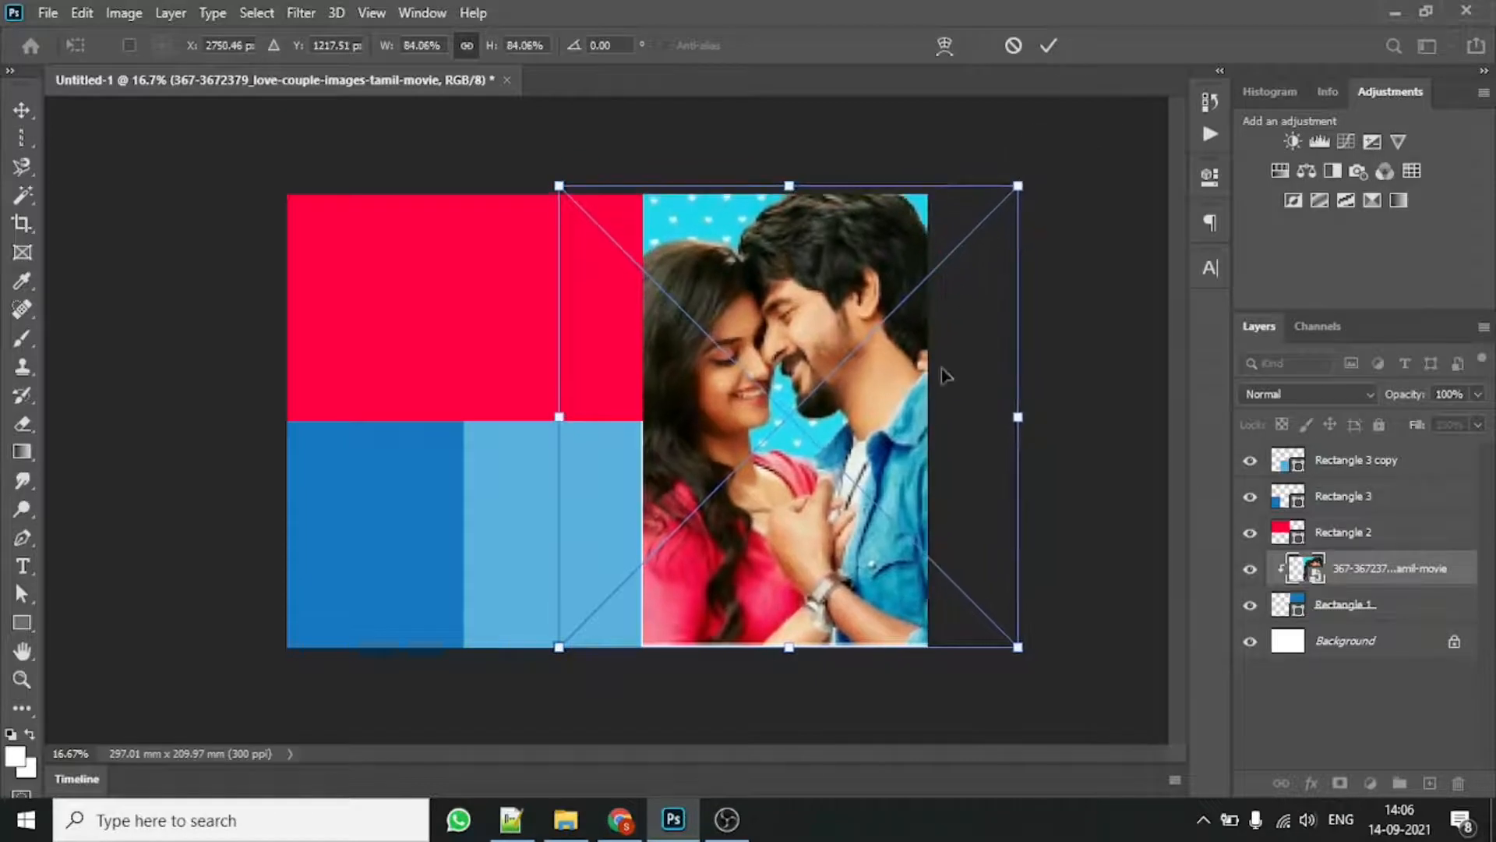
drag(1009, 652, 1030, 661)
drag(1035, 657, 1044, 663)
click(1048, 45)
Step: Place the 68436902 photo from File Explorer above Rectangle 2 and enlarge it over the wide upper-left cell
click(1384, 536)
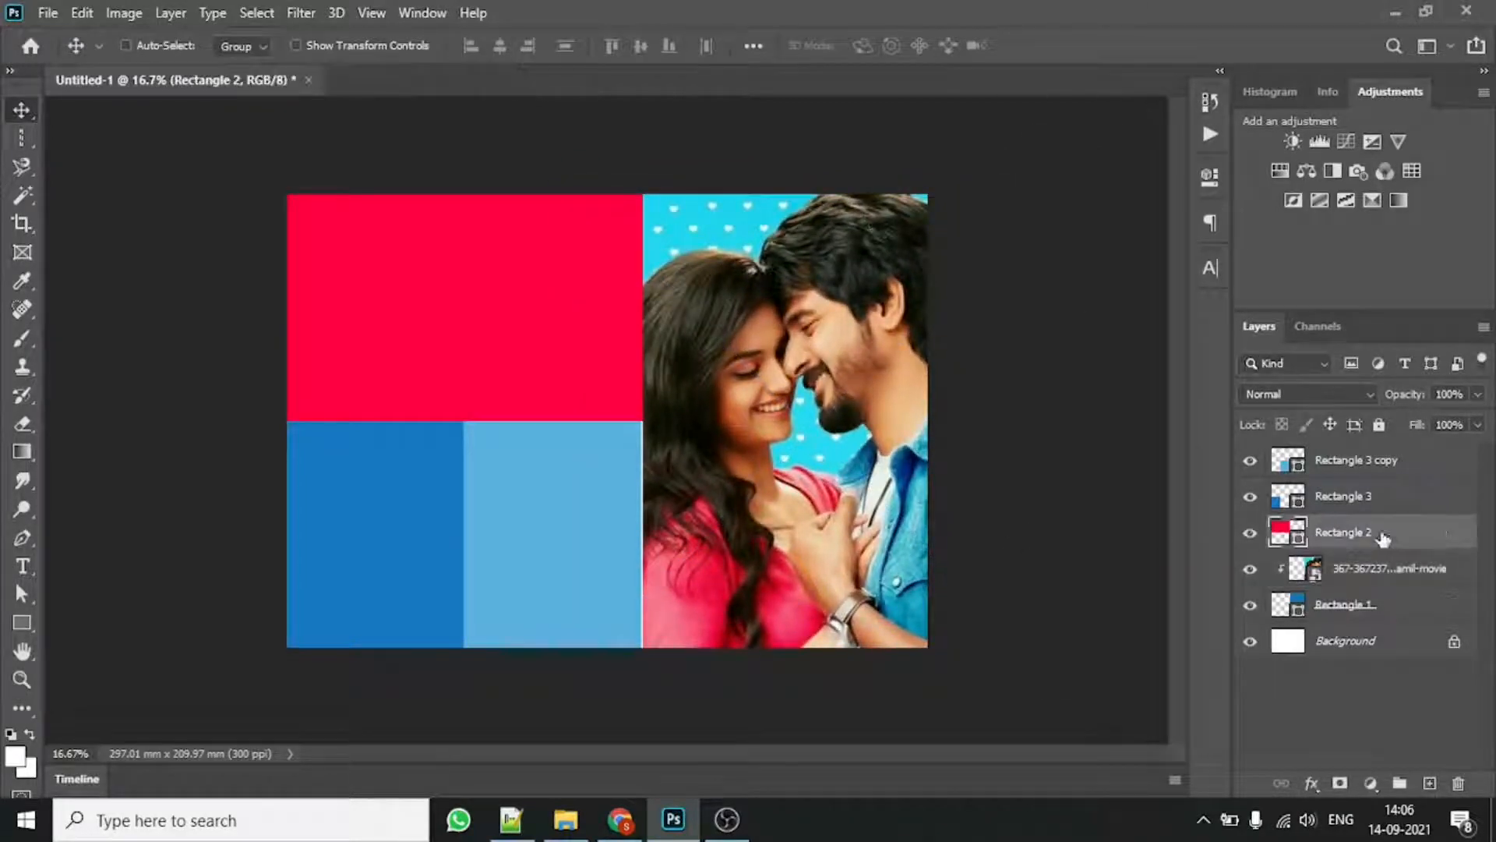
click(566, 819)
scroll(460, 475, down, 3)
drag(234, 394, 979, 345)
drag(578, 365, 414, 247)
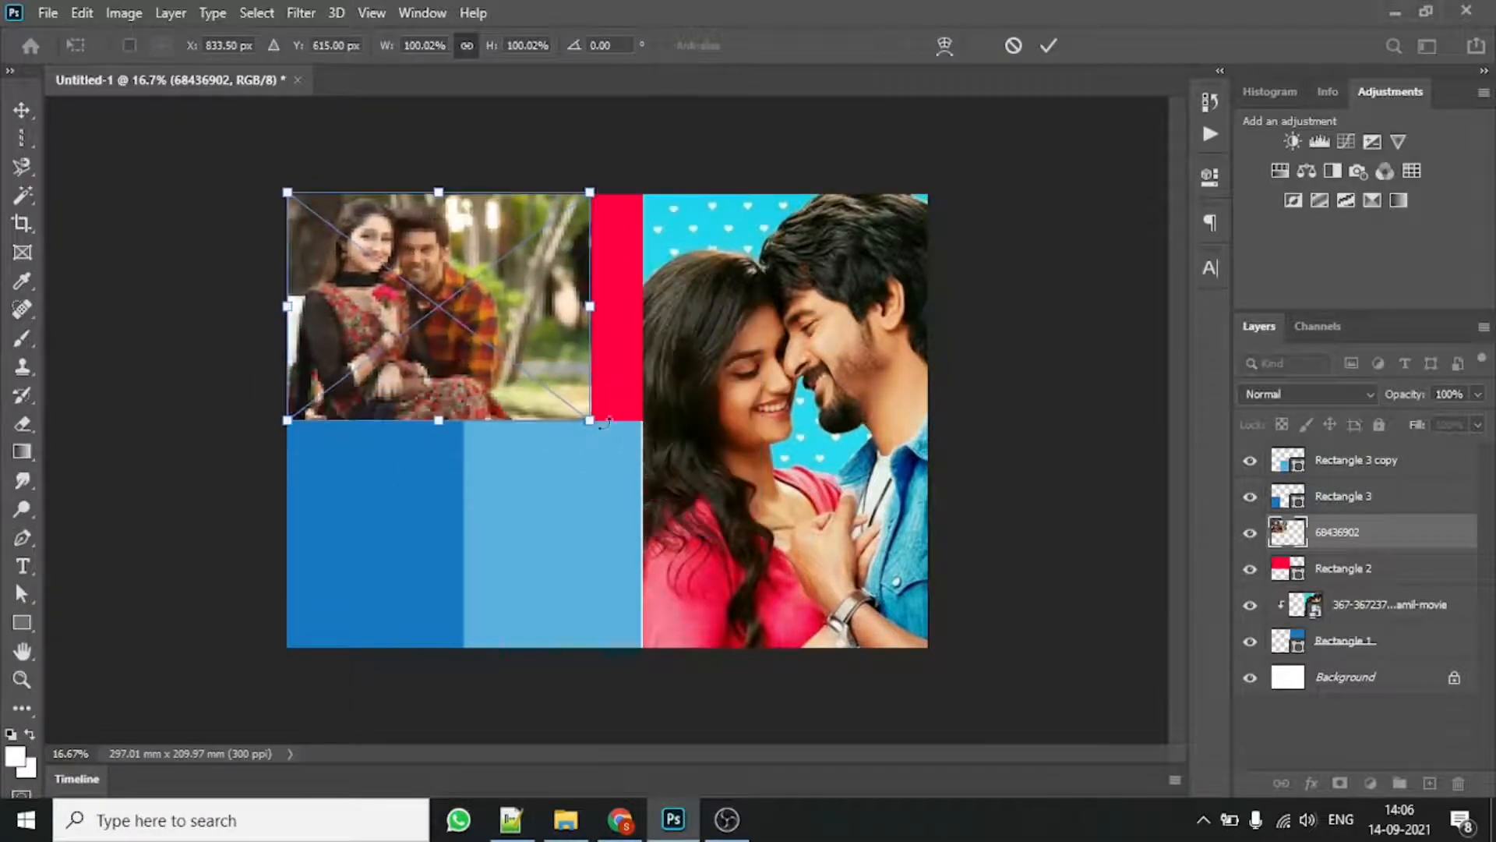
drag(595, 425, 808, 547)
key(Return)
Step: Clip the 68436902 photo to Rectangle 2 and adjust its position within the cell
right_click(1365, 534)
click(1253, 521)
mouse_move(647, 390)
mouse_down()
mouse_move(572, 335)
mouse_move(667, 382)
mouse_up()
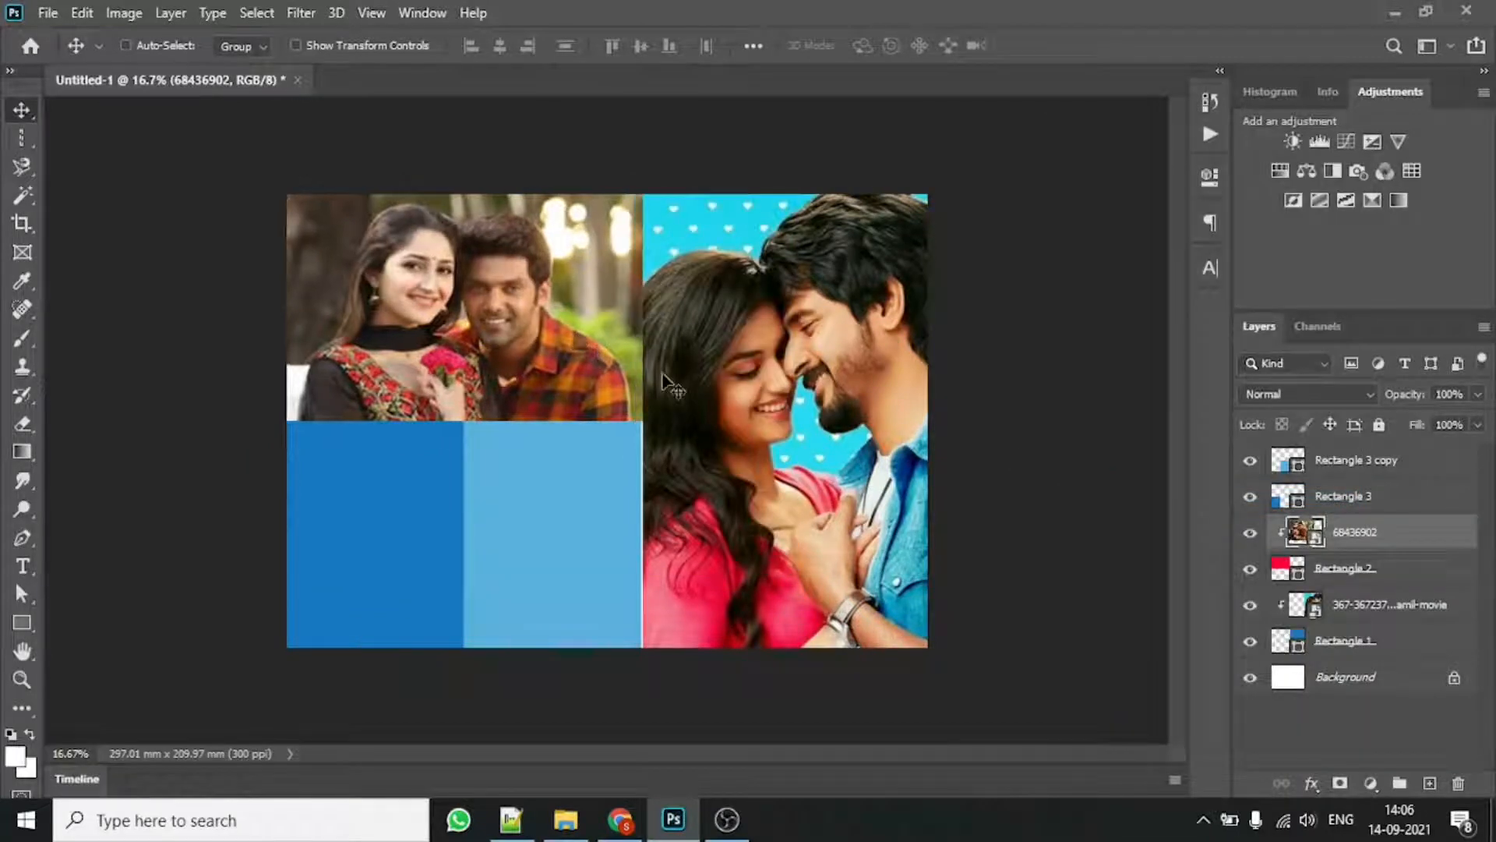
Step: Place the download photo from File Explorer above Rectangle 3 and enlarge it over the lower-left cell
click(1342, 497)
click(566, 819)
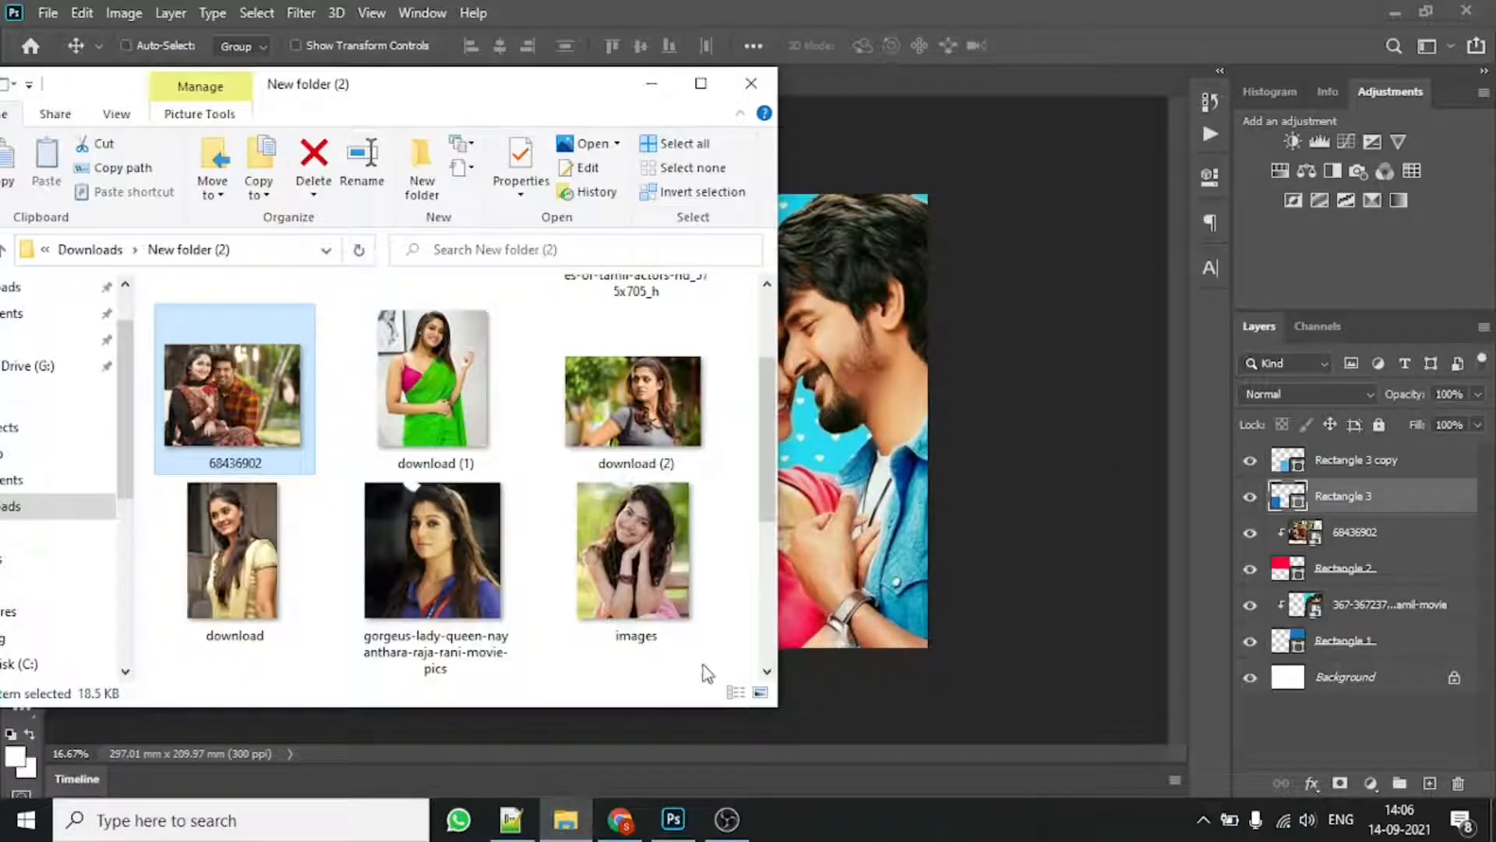
drag(284, 577, 366, 473)
drag(418, 629, 527, 712)
Step: Flip the download photo horizontally with a slight tilt, then enlarge it to cover the lower-left cell
right_click(437, 616)
click(456, 571)
drag(423, 468, 416, 451)
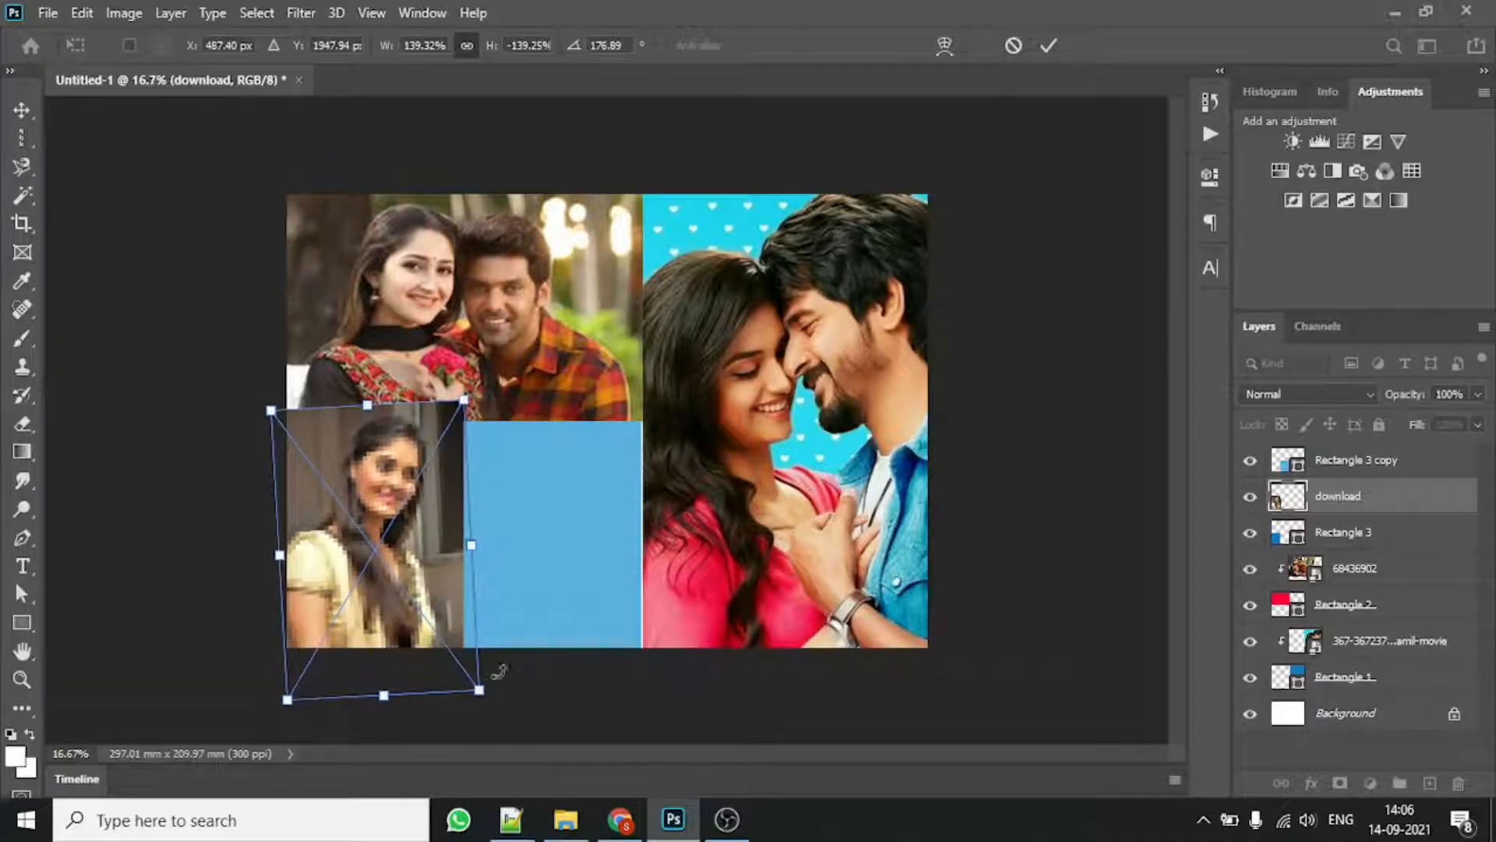
drag(479, 689, 491, 701)
click(1048, 45)
Step: Clip the download photo to Rectangle 3 and reposition it within the lower-left cell
right_click(1359, 502)
click(1172, 492)
drag(399, 510, 409, 519)
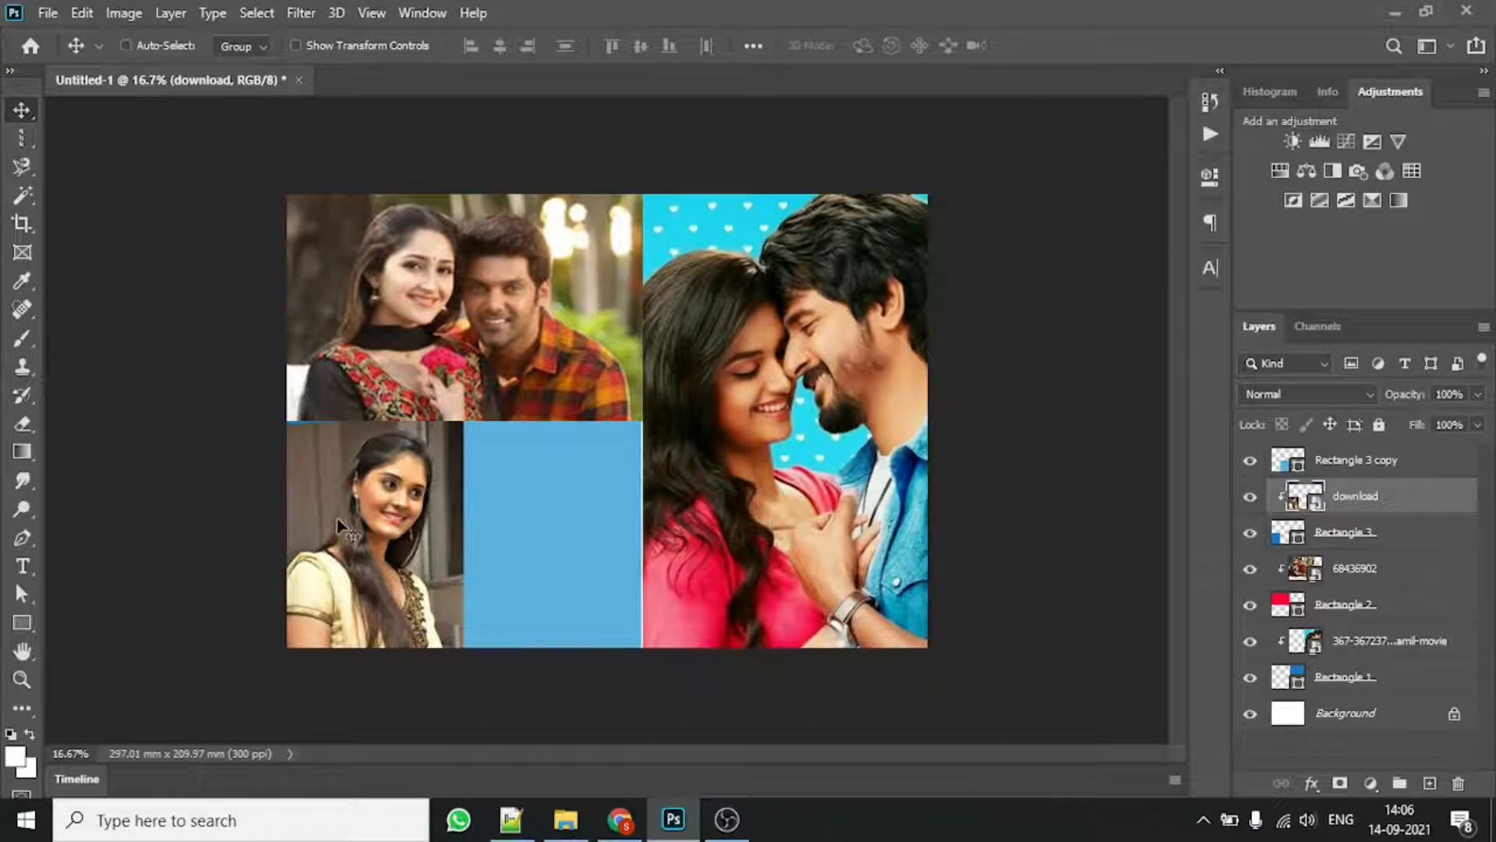
Step: Place the wnKxVysC_400x400 photo from File Explorer above the Rectangle 3 copy, over the light blue cell
click(1335, 460)
click(565, 819)
scroll(596, 451, up, 5)
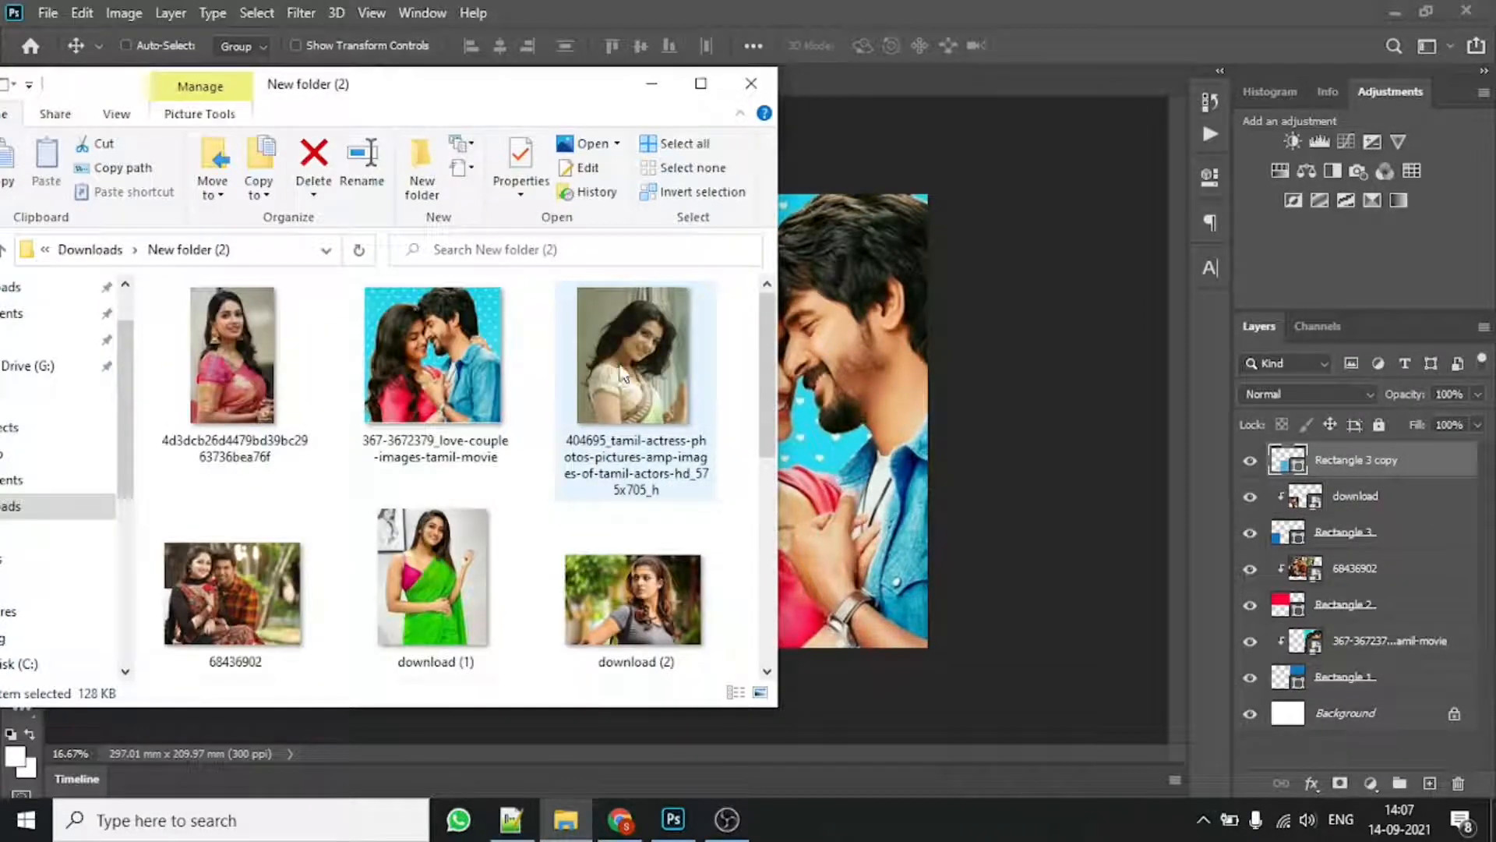
scroll(599, 467, down, 5)
drag(269, 675, 682, 533)
click(1050, 47)
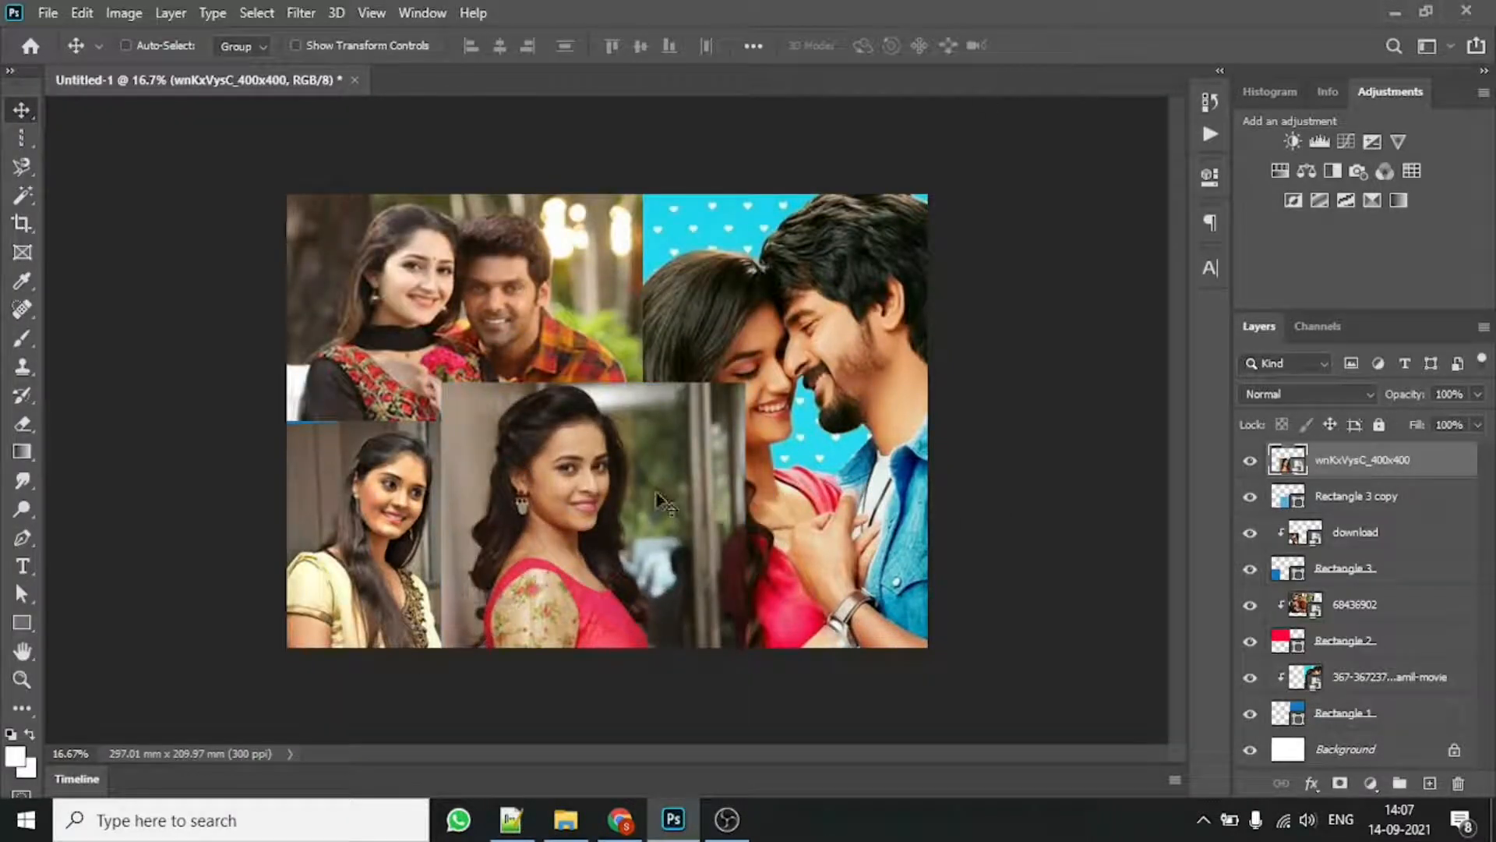
Step: Clip the wnKxVysC_400x400 photo to the Rectangle 3 copy and reposition it within that cell
right_click(1348, 460)
click(1208, 493)
drag(537, 483, 561, 498)
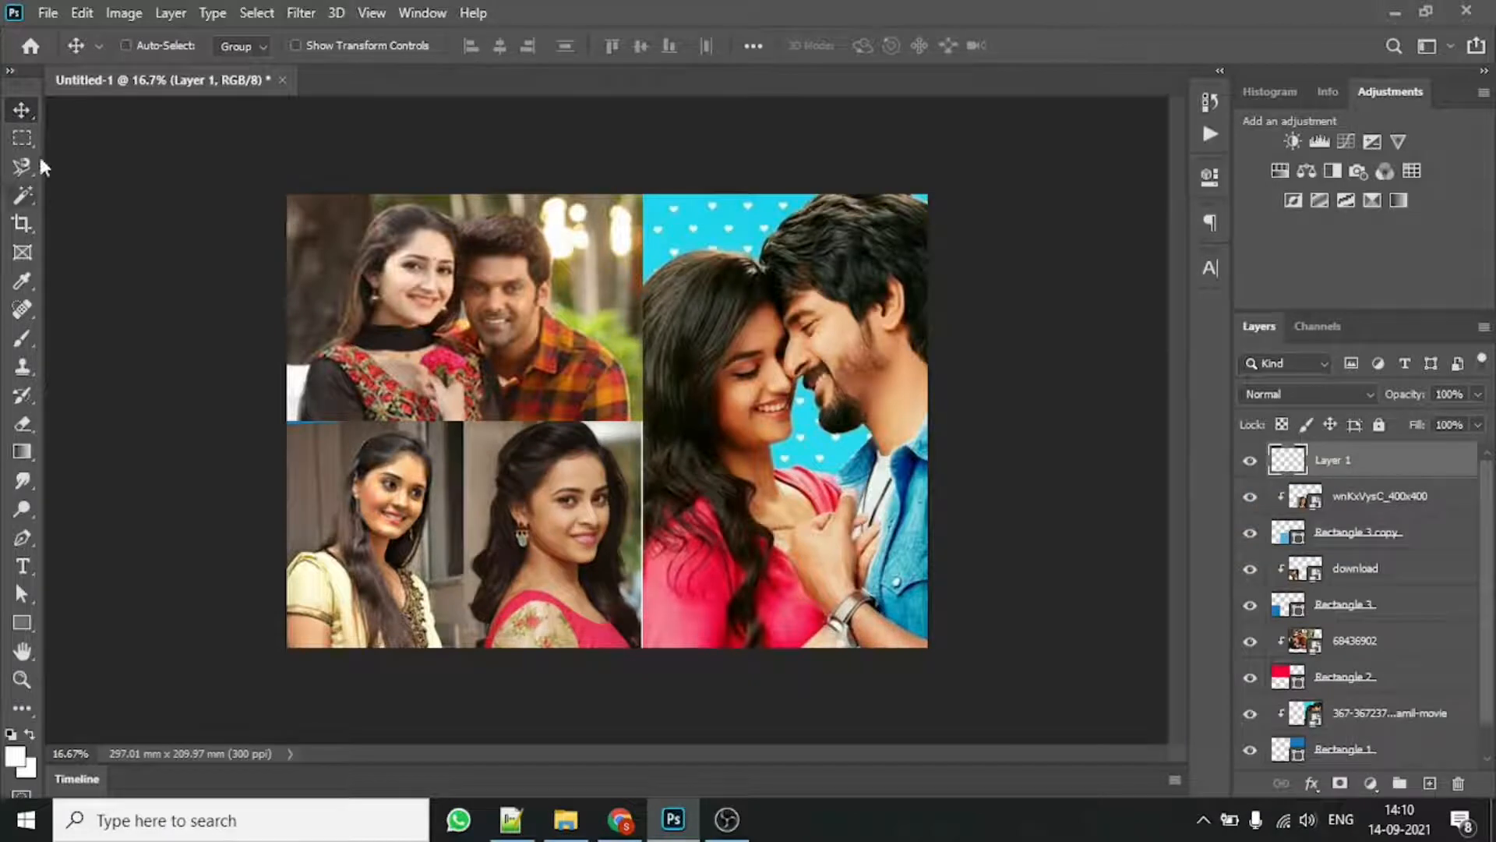
Step: Stroke a selection of the whole canvas on Layer 1 in white, 25 px wide, located inside
click(22, 138)
mouse_move(287, 194)
mouse_down()
mouse_move(561, 284)
mouse_move(928, 648)
mouse_up()
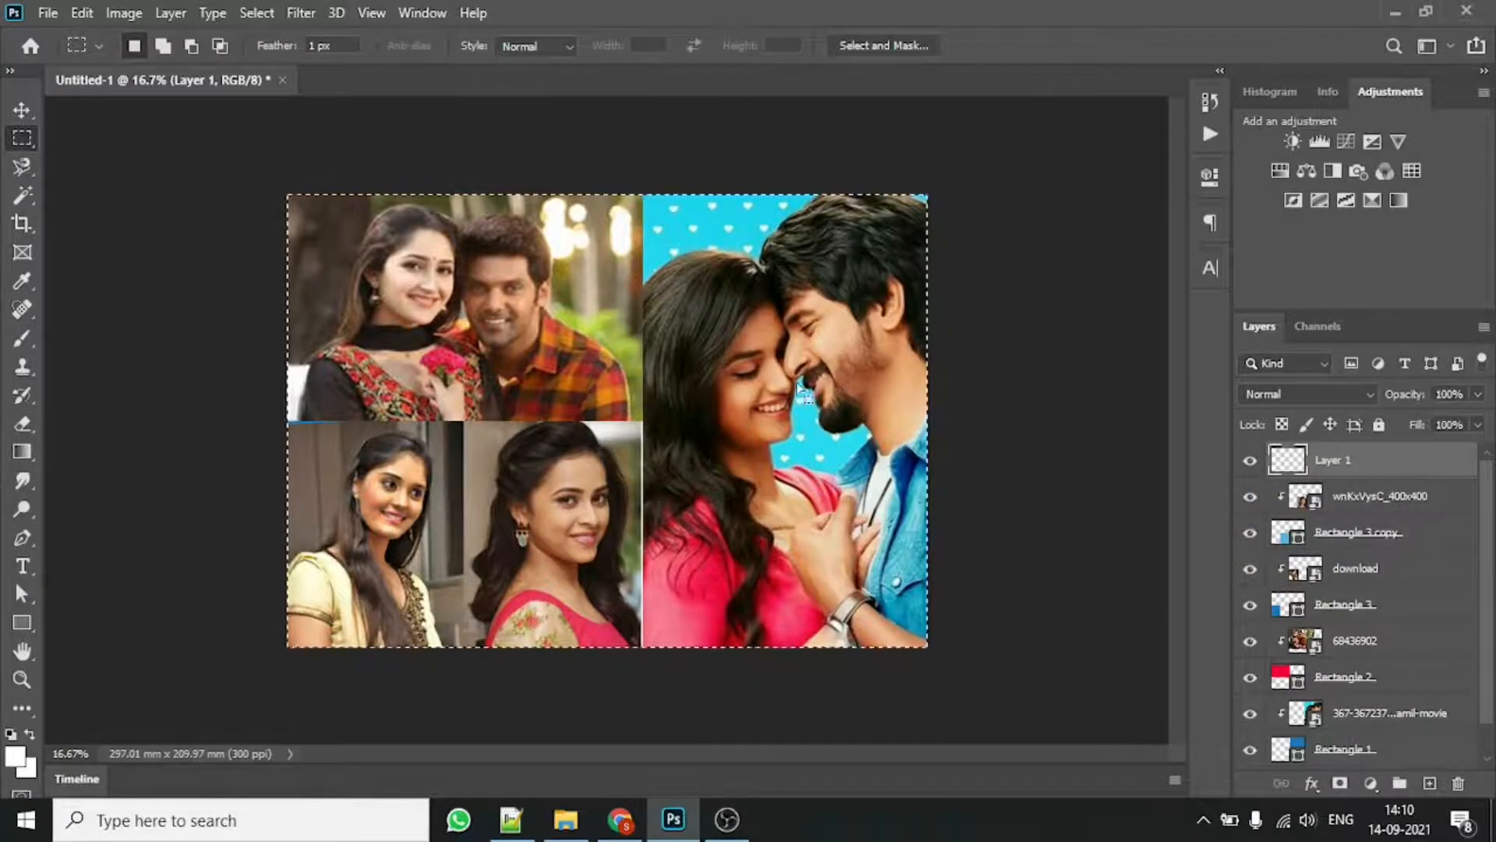
right_click(864, 356)
click(937, 640)
drag(880, 276, 855, 287)
key(BackSpace)
text(25)
click(799, 387)
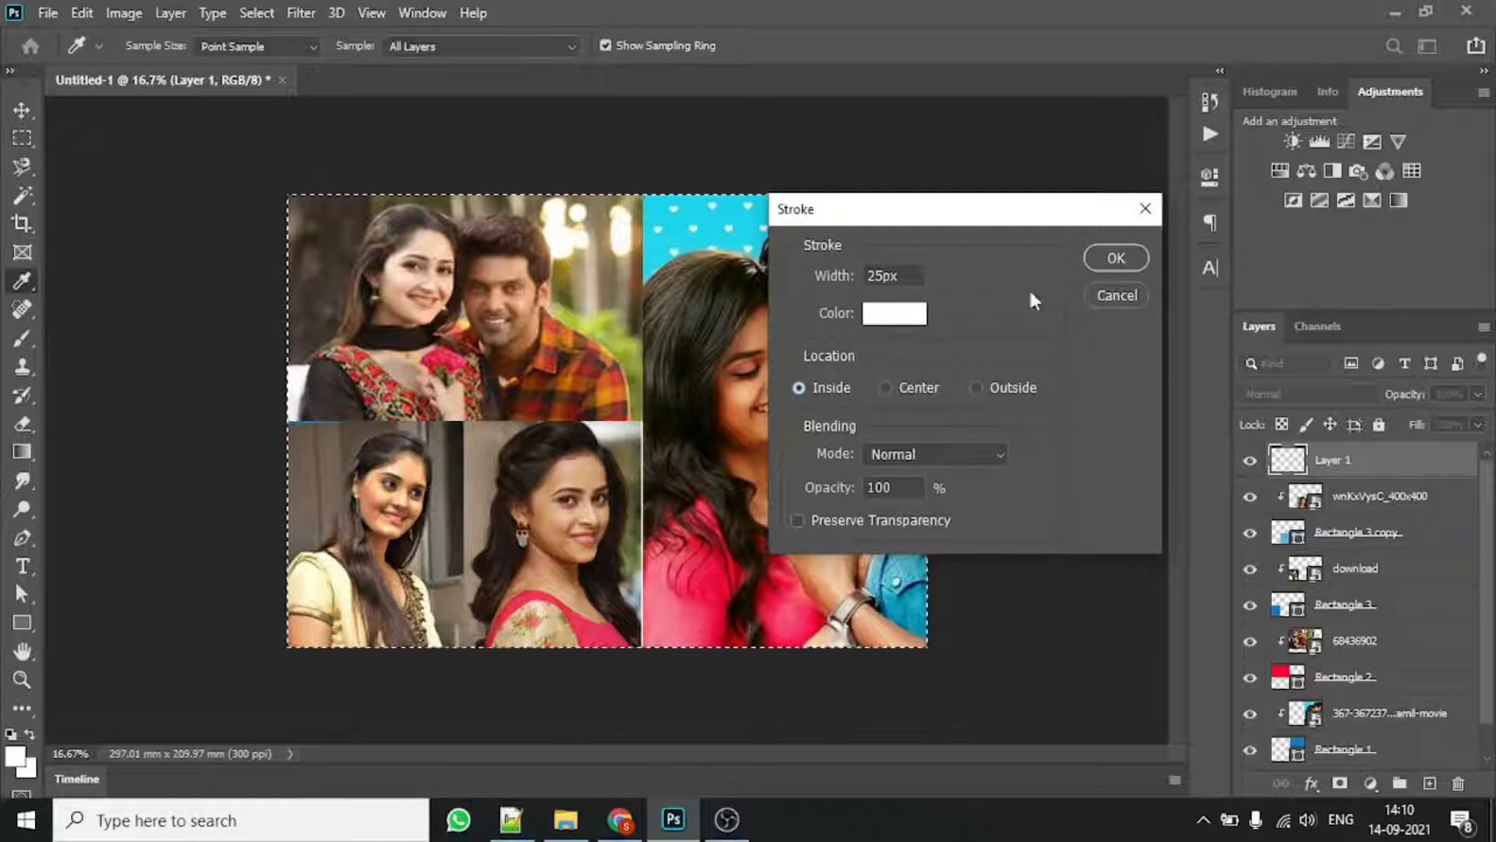
click(1104, 258)
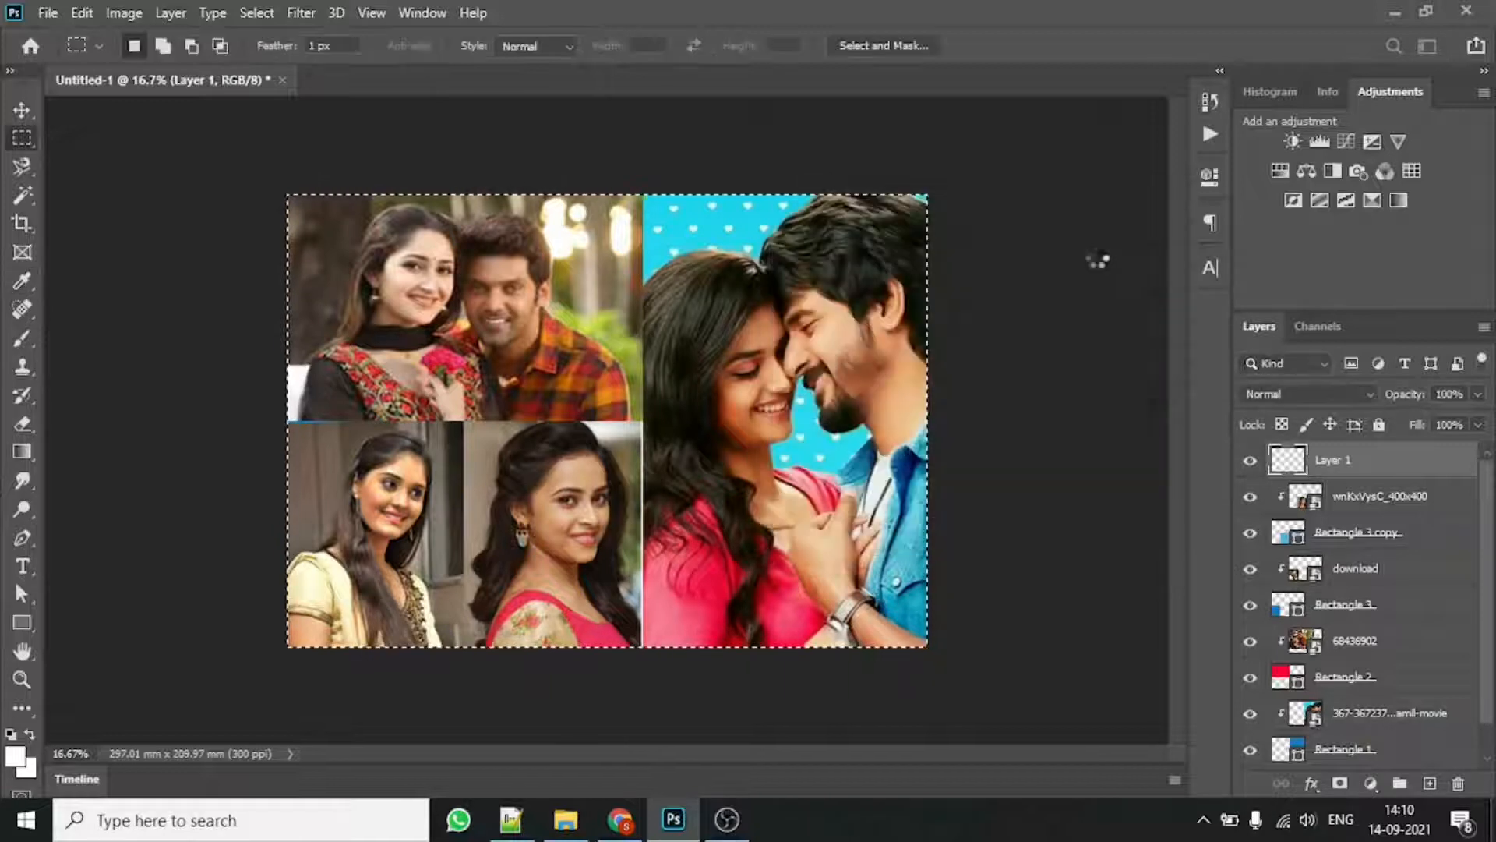
click(22, 109)
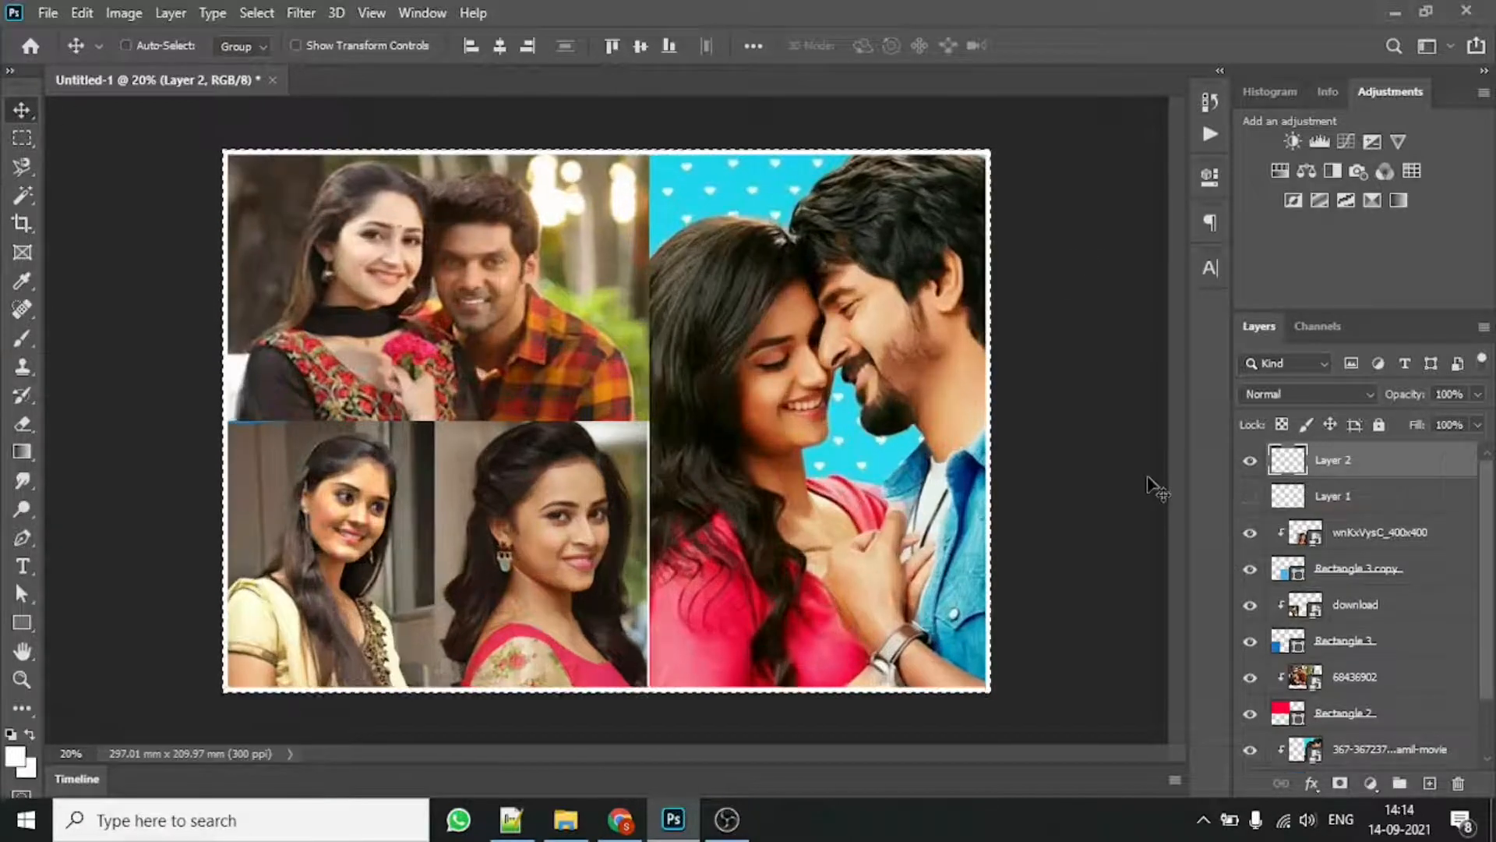
Step: Add a white inside stroke layer style of 12 px to Rectangle 1
scroll(1389, 569, down, 1)
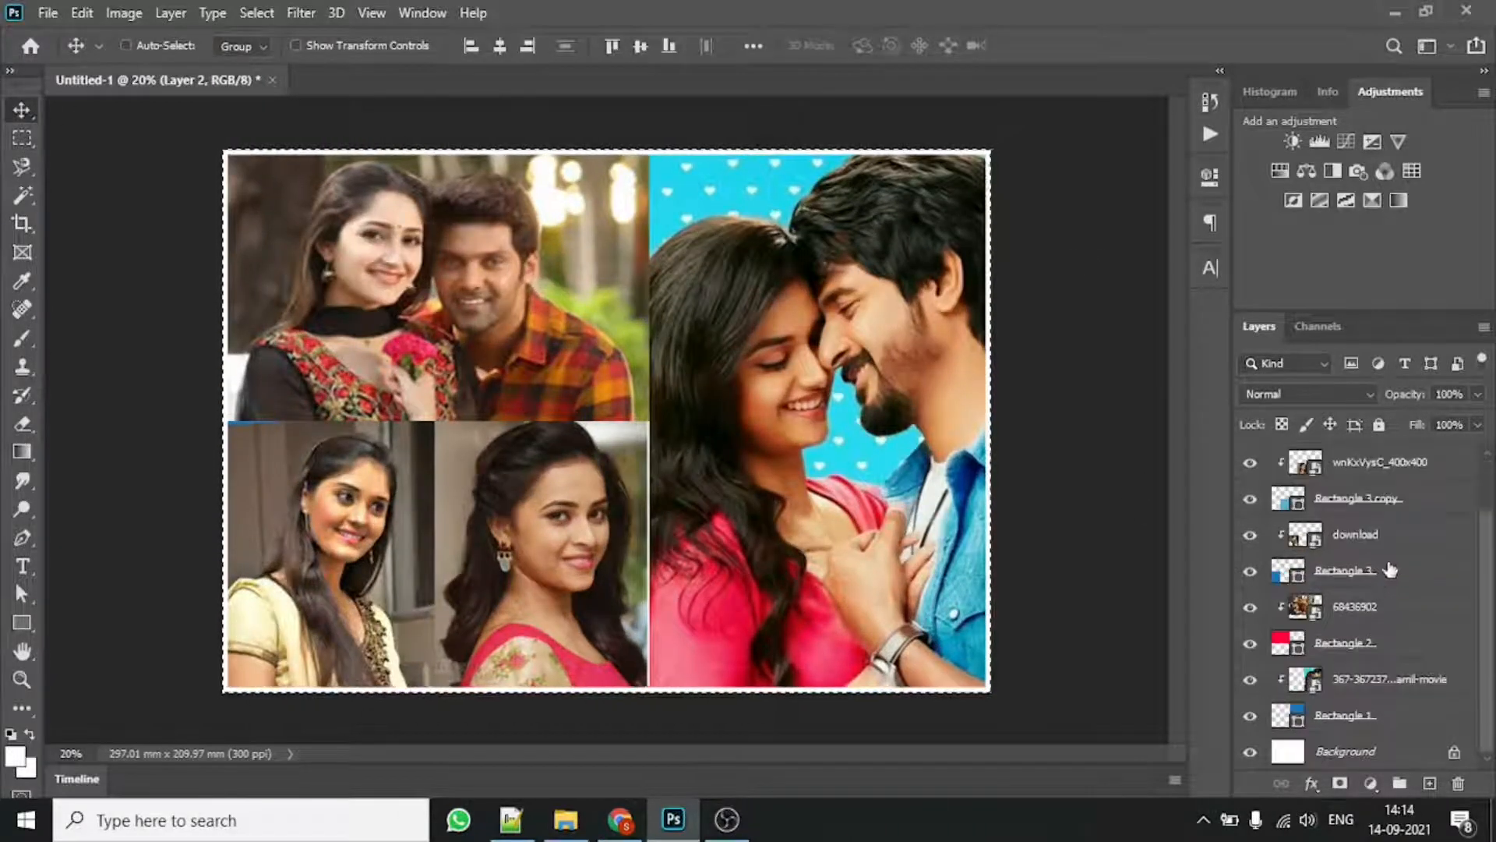
click(1354, 726)
click(1312, 783)
click(1371, 625)
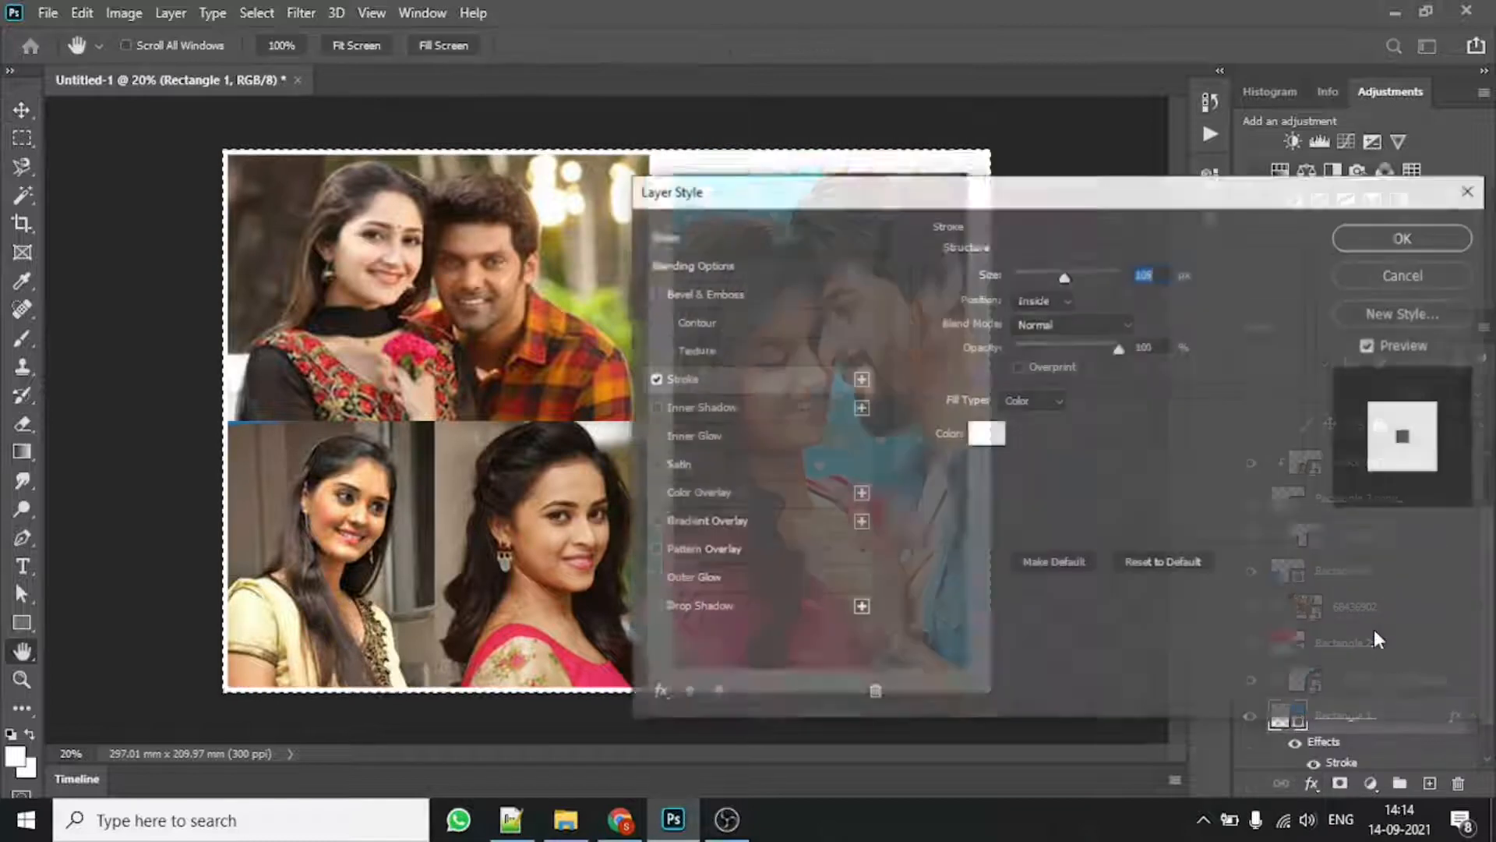
drag(1054, 205, 1289, 306)
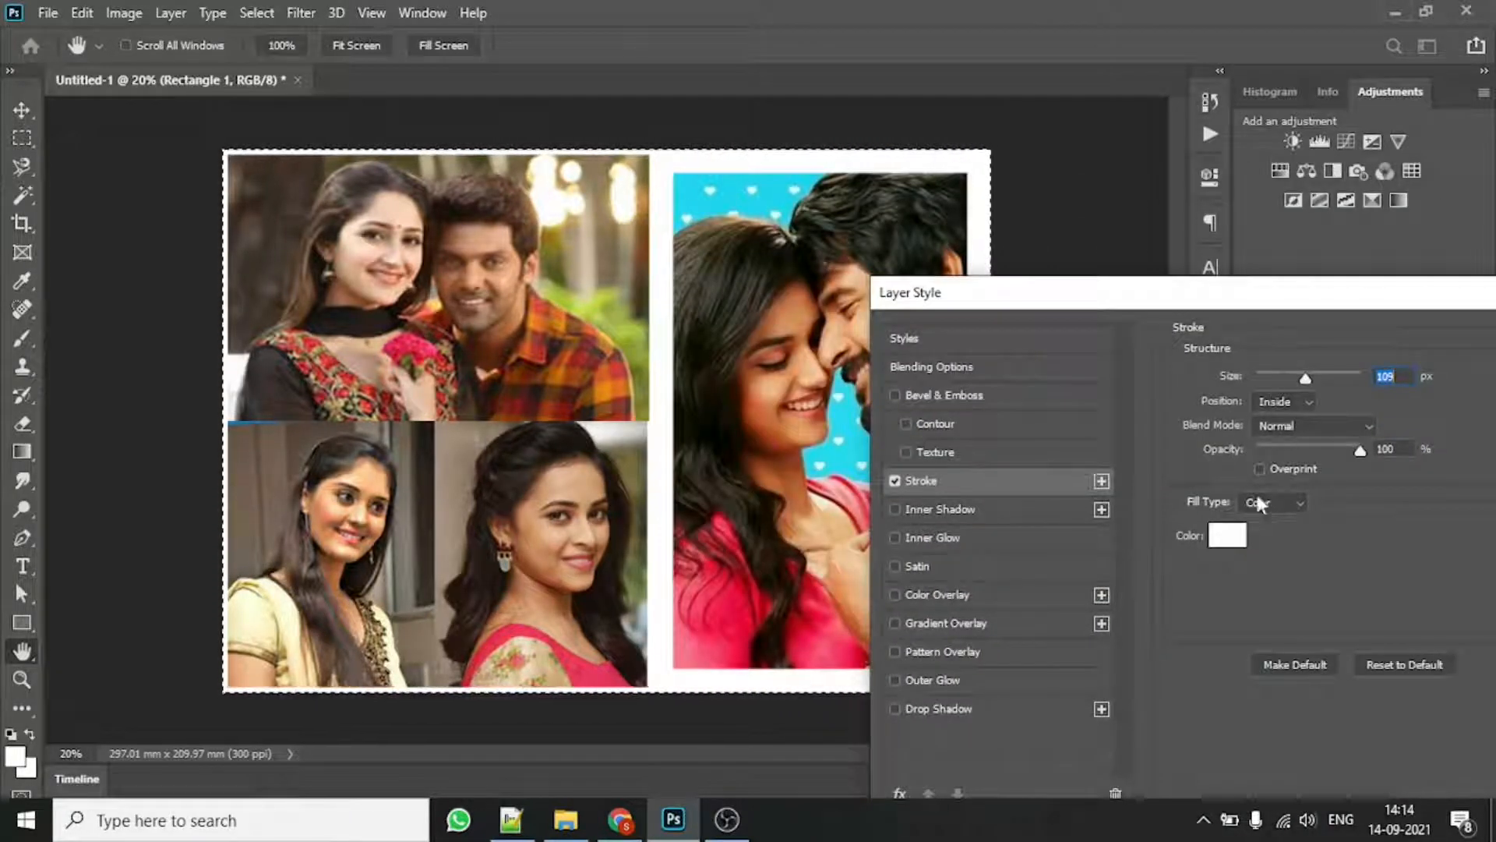
drag(1305, 379, 1270, 381)
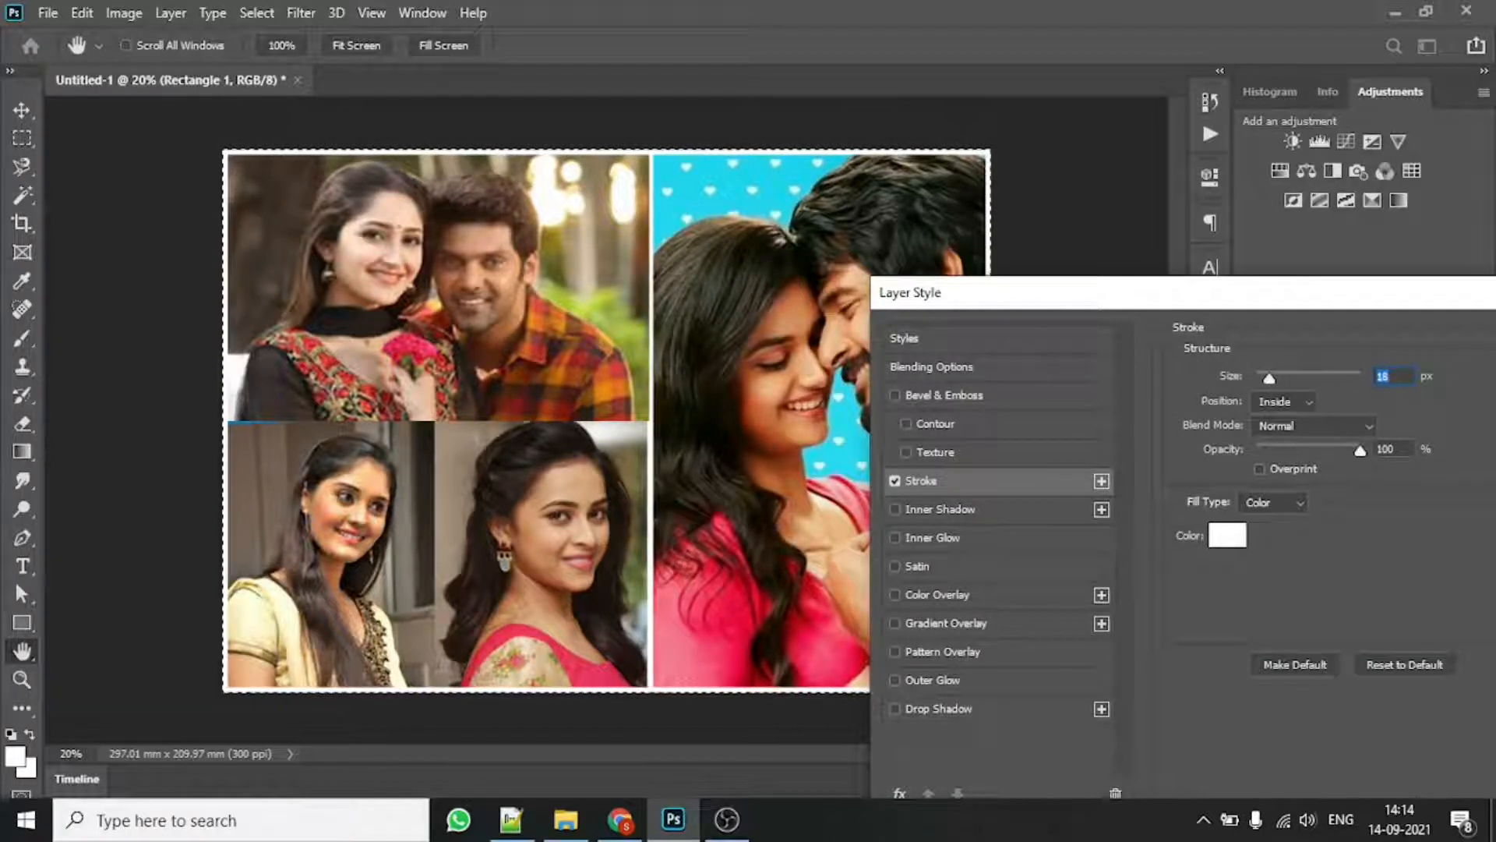
text(12)
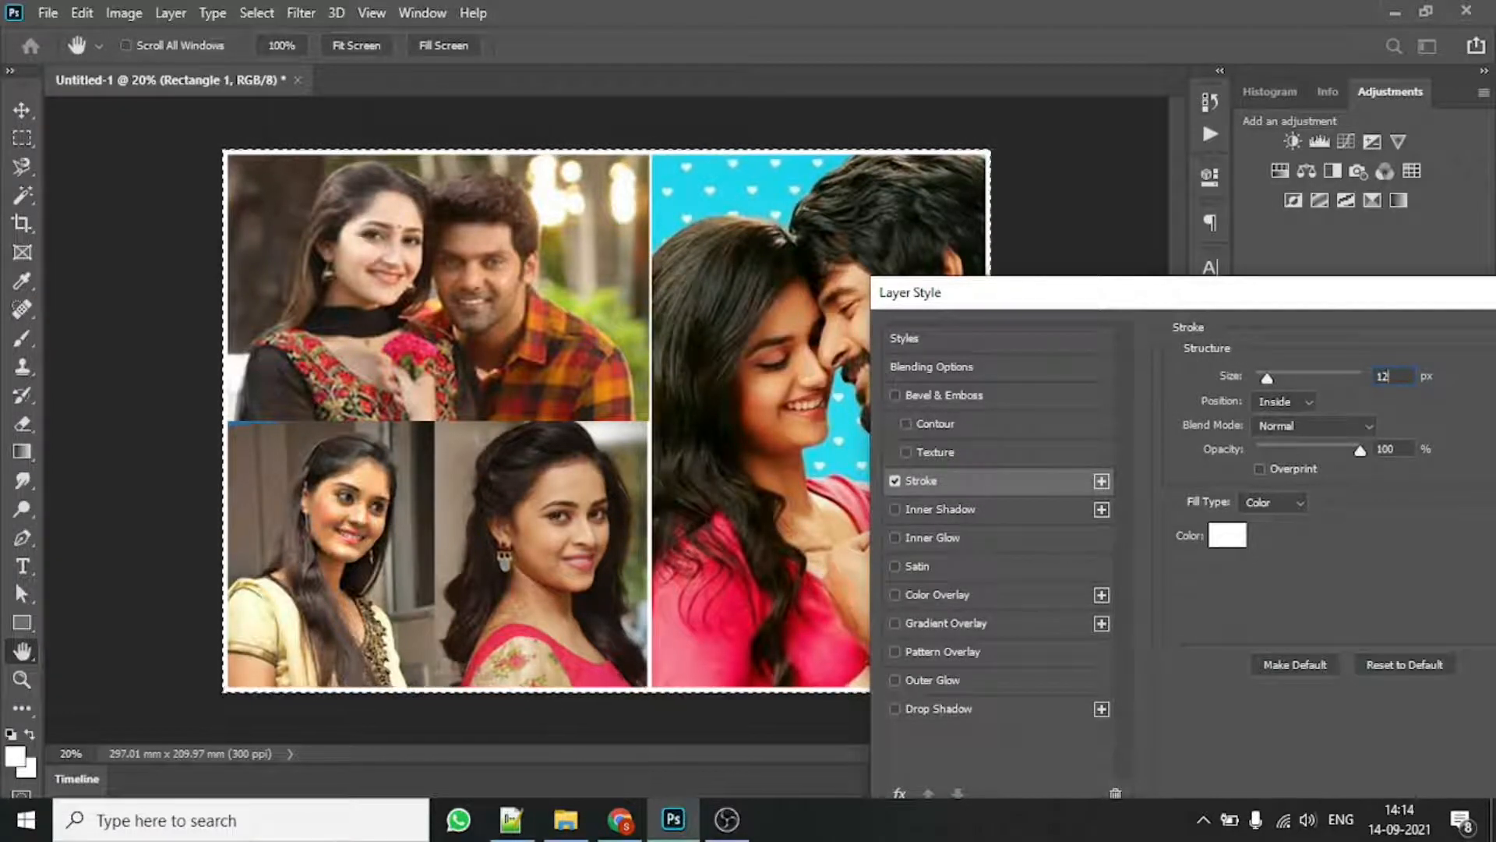
click(1437, 304)
Step: Copy the layer style from Rectangle 1 and paste it onto Rectangle 2, Rectangle 3 and the Rectangle 3 copy
right_click(1339, 713)
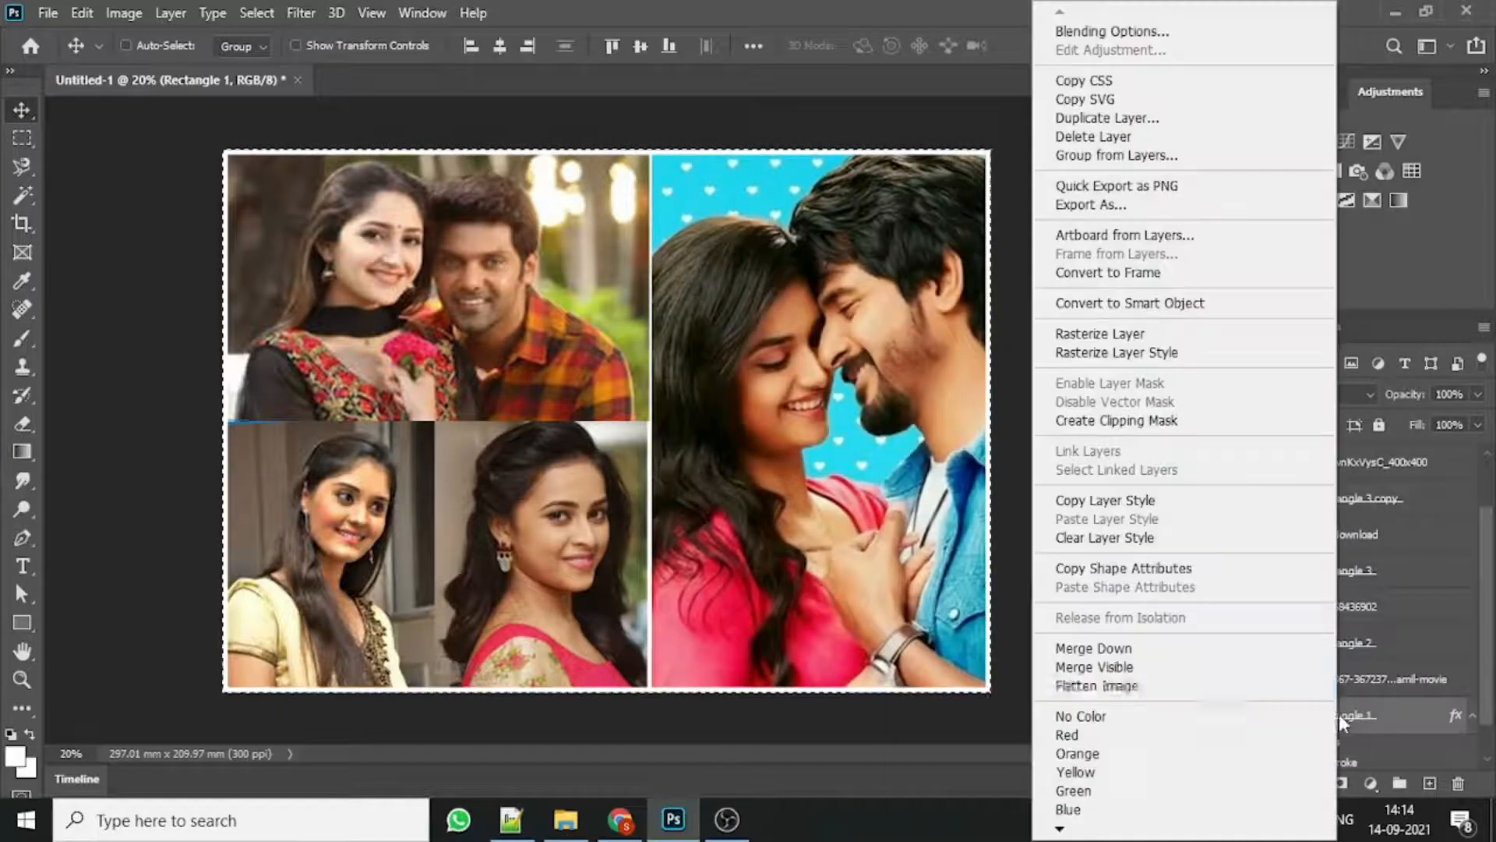
click(1105, 499)
click(1344, 642)
right_click(1344, 642)
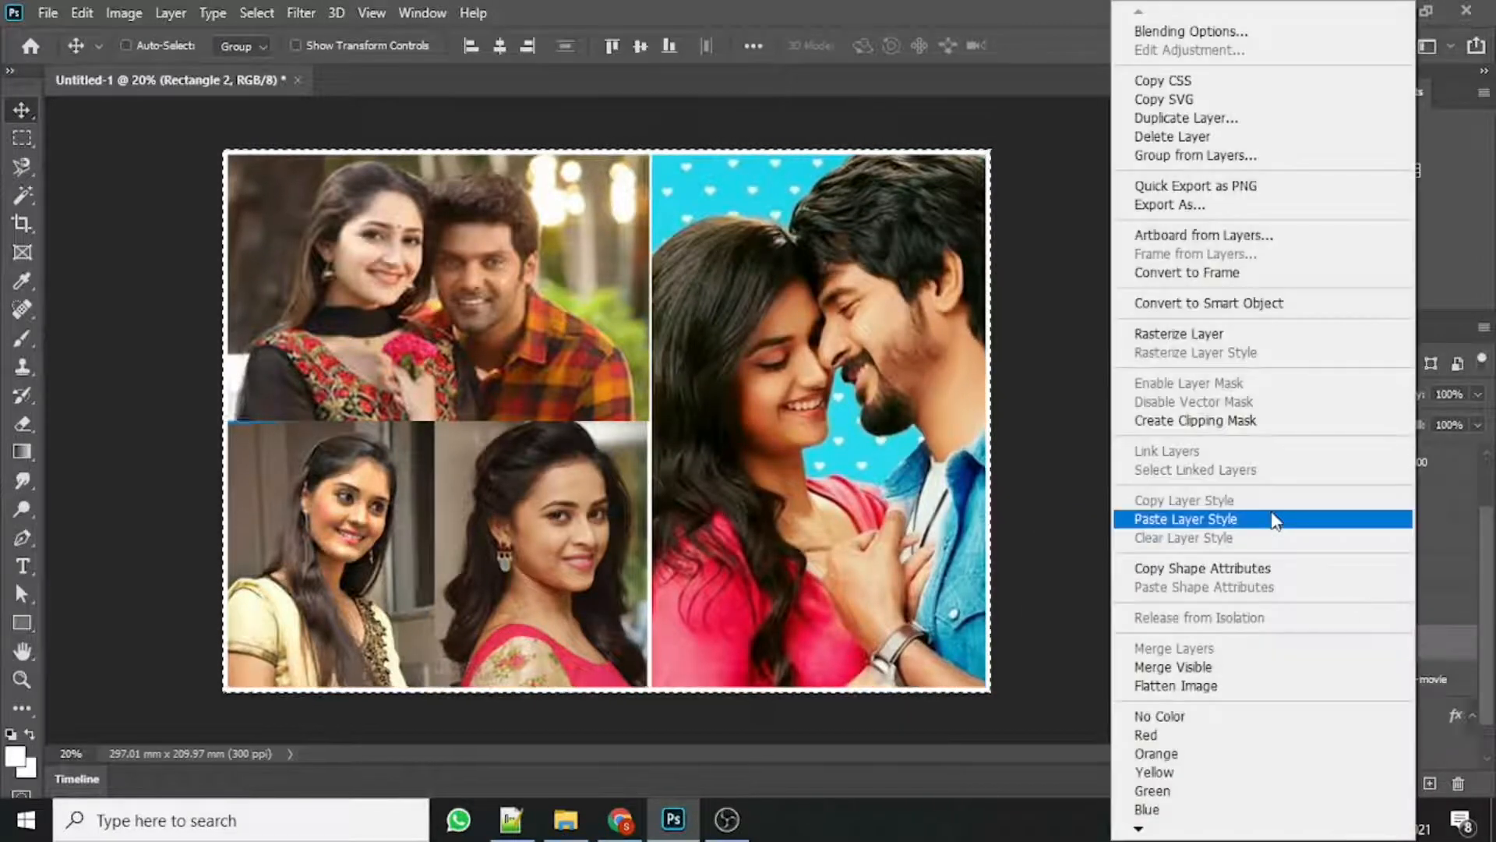
click(1107, 518)
click(1410, 573)
right_click(1410, 573)
click(1387, 517)
click(1360, 498)
right_click(1360, 498)
click(1364, 524)
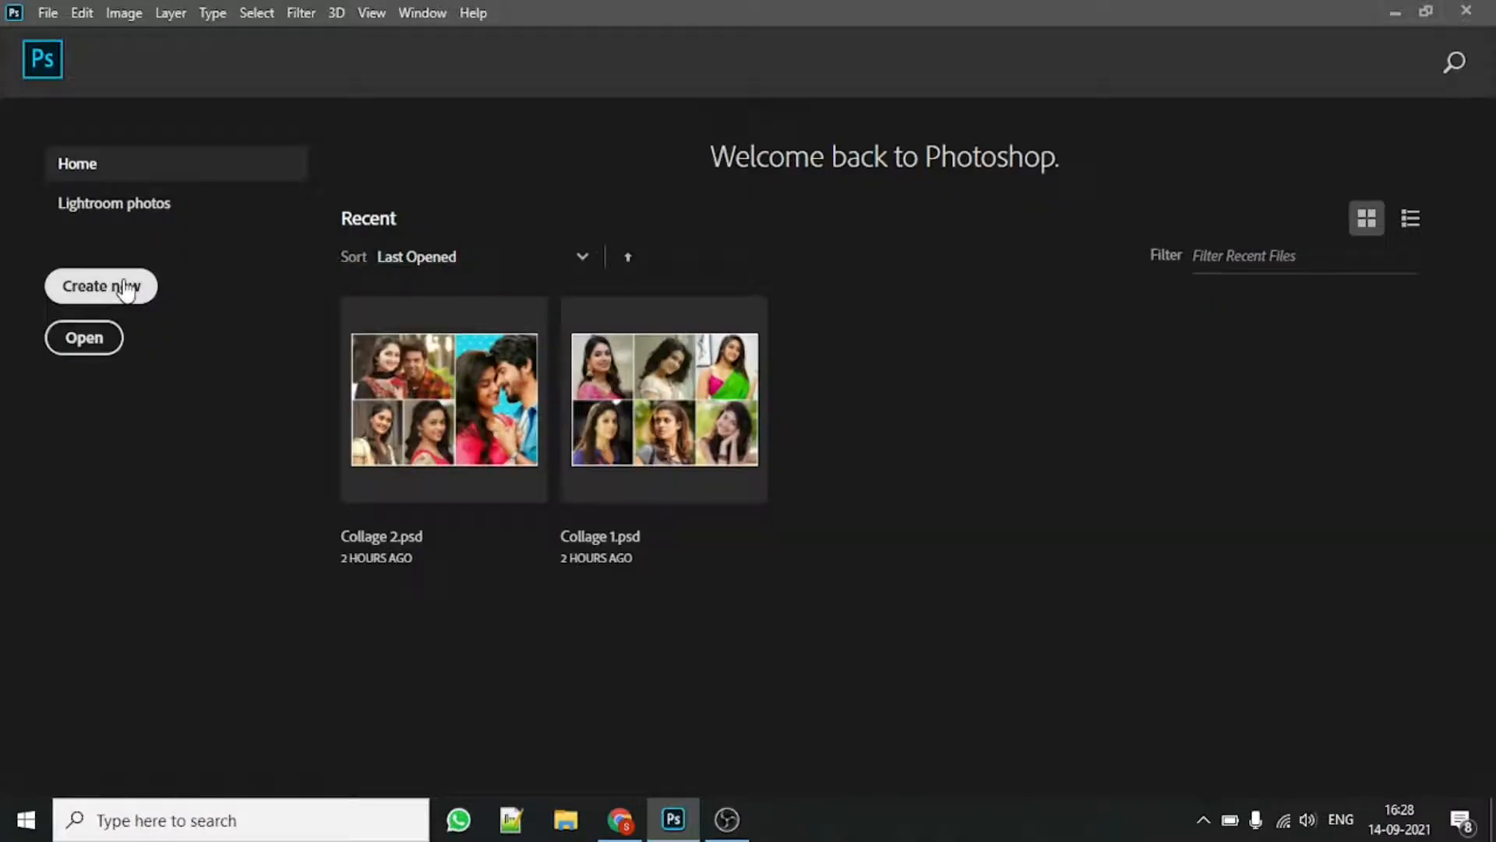
Step: Create a new 297.01 x 209.97 mm document and add a guide layout with 10 columns and 3 rows
click(125, 289)
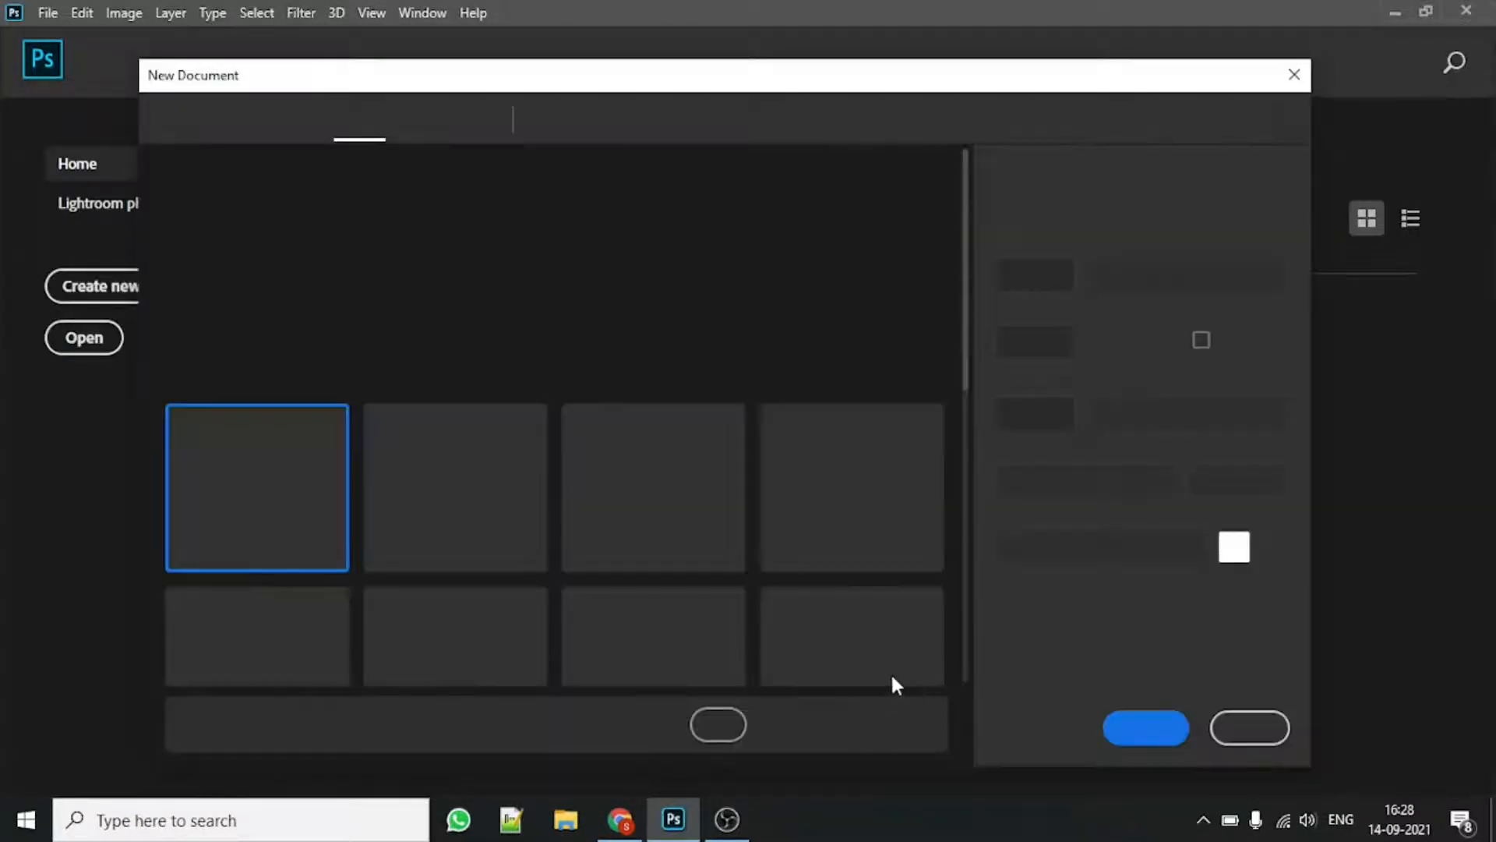
click(1169, 727)
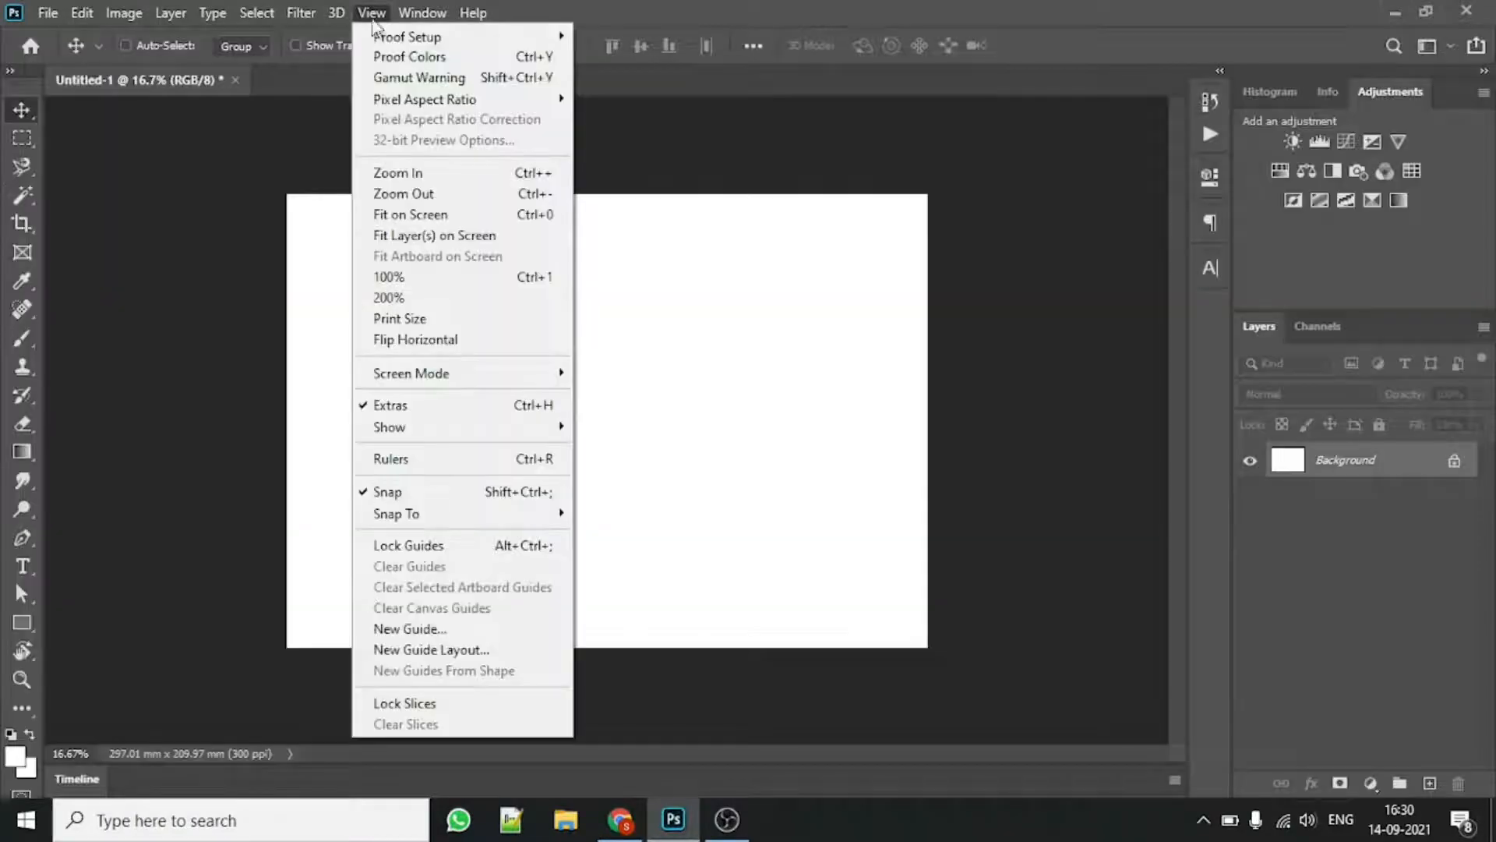
click(447, 654)
text(3)
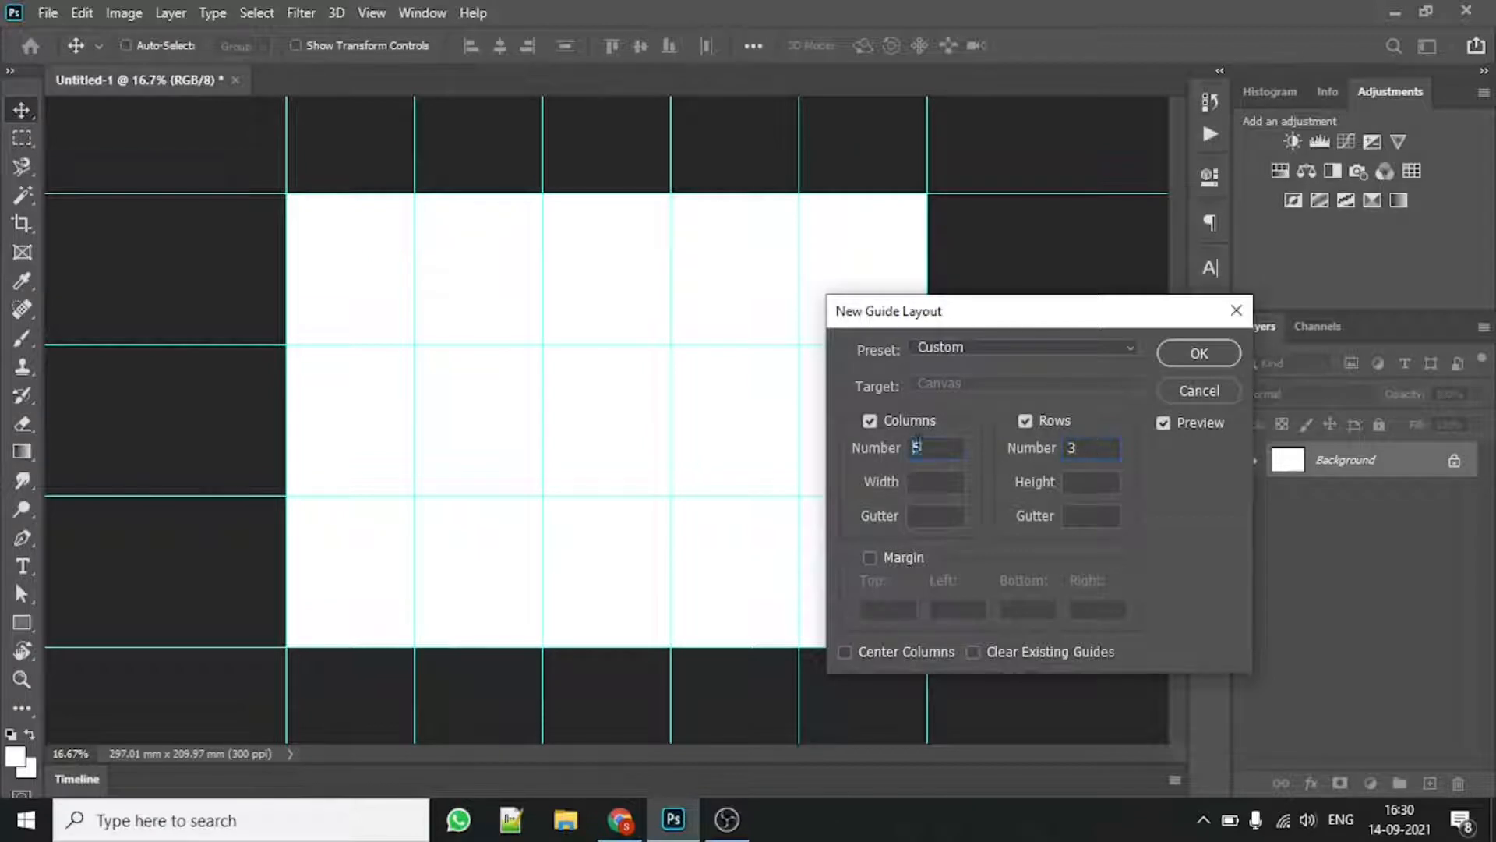
text(7)
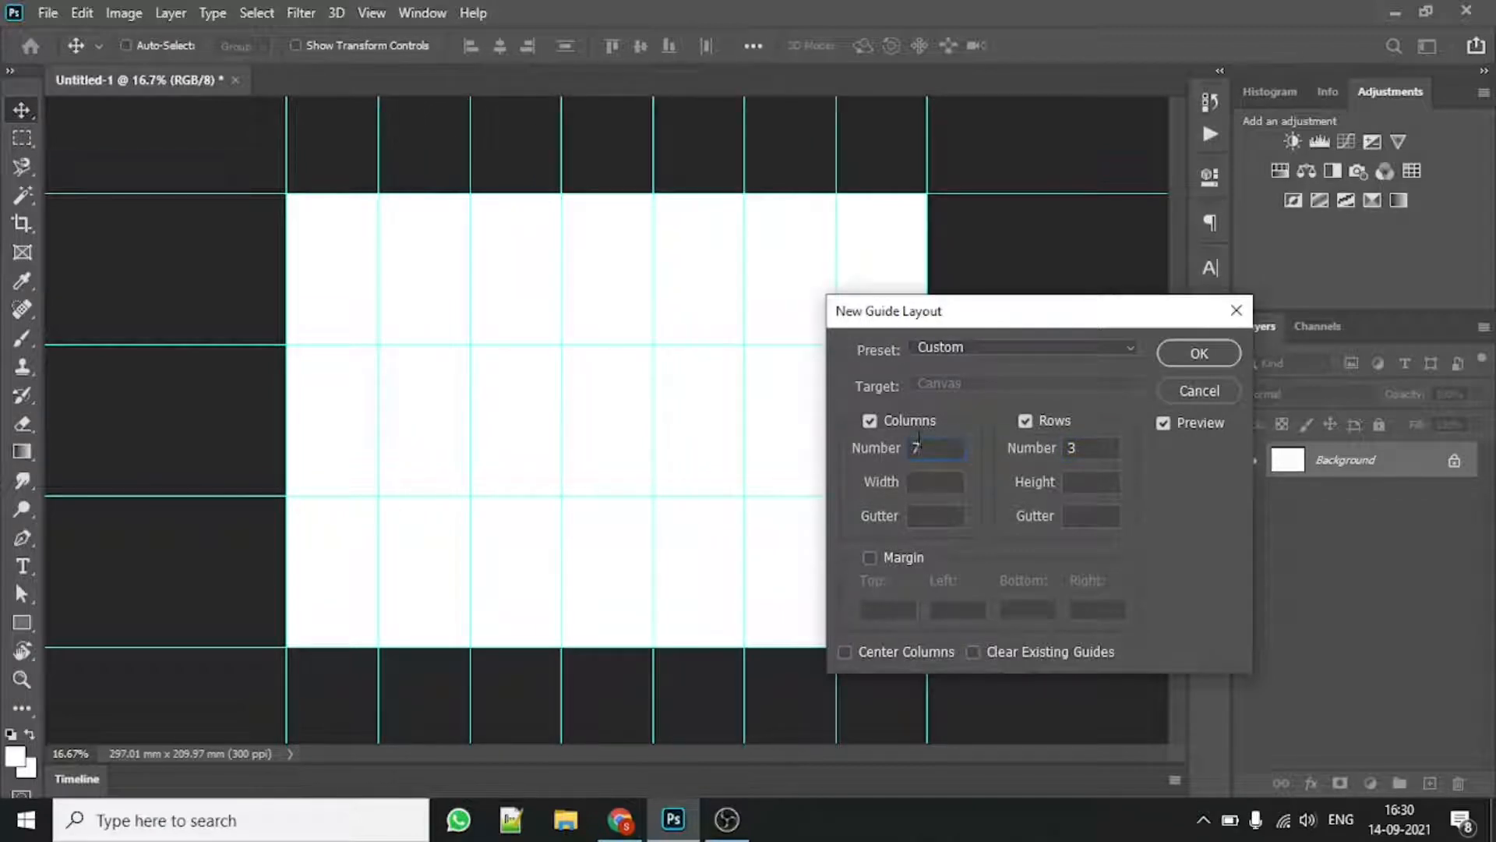
text(10)
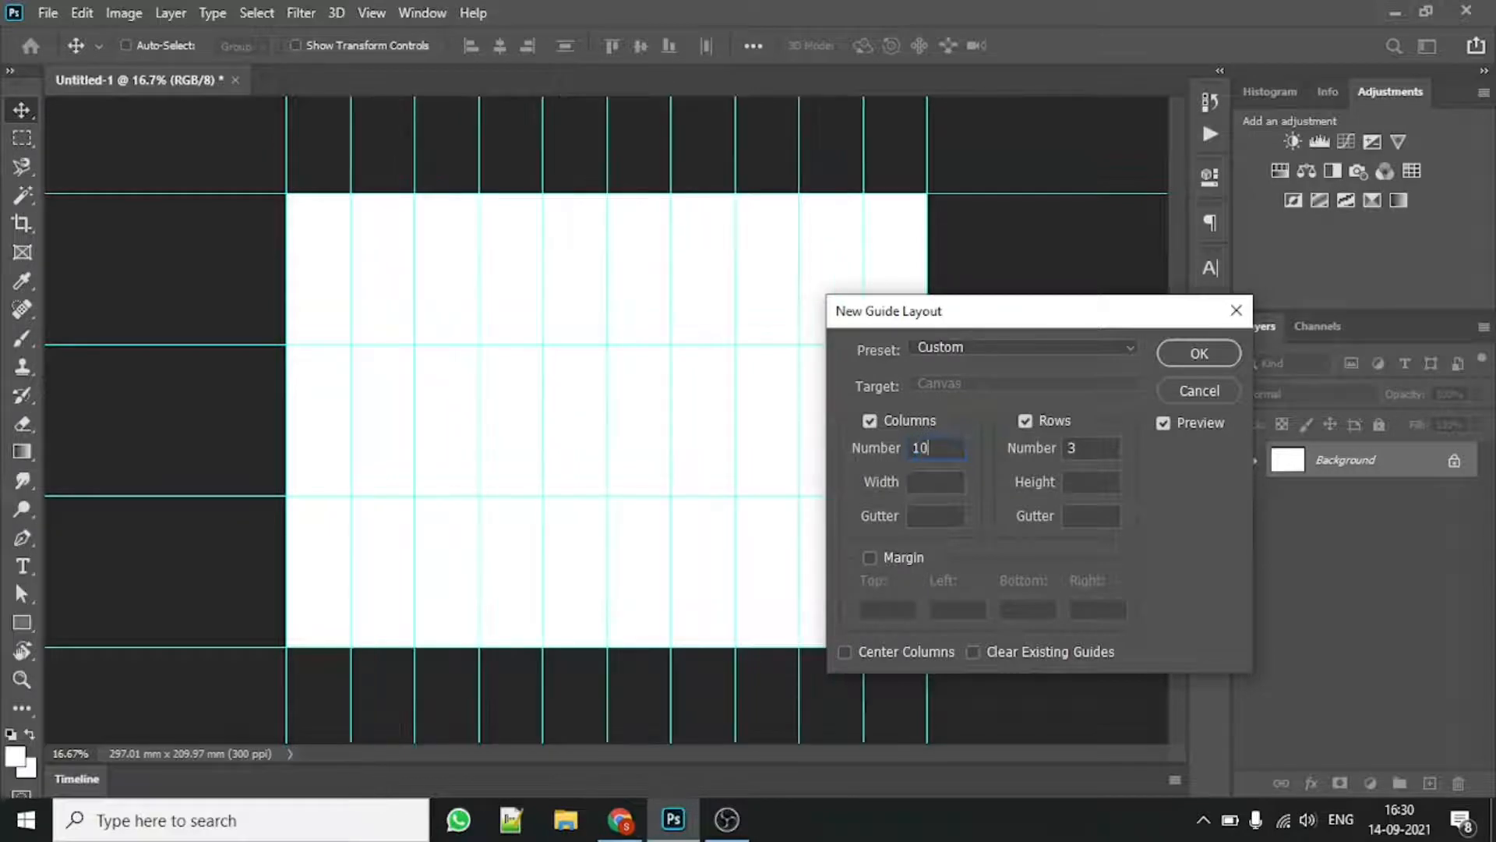
key(Return)
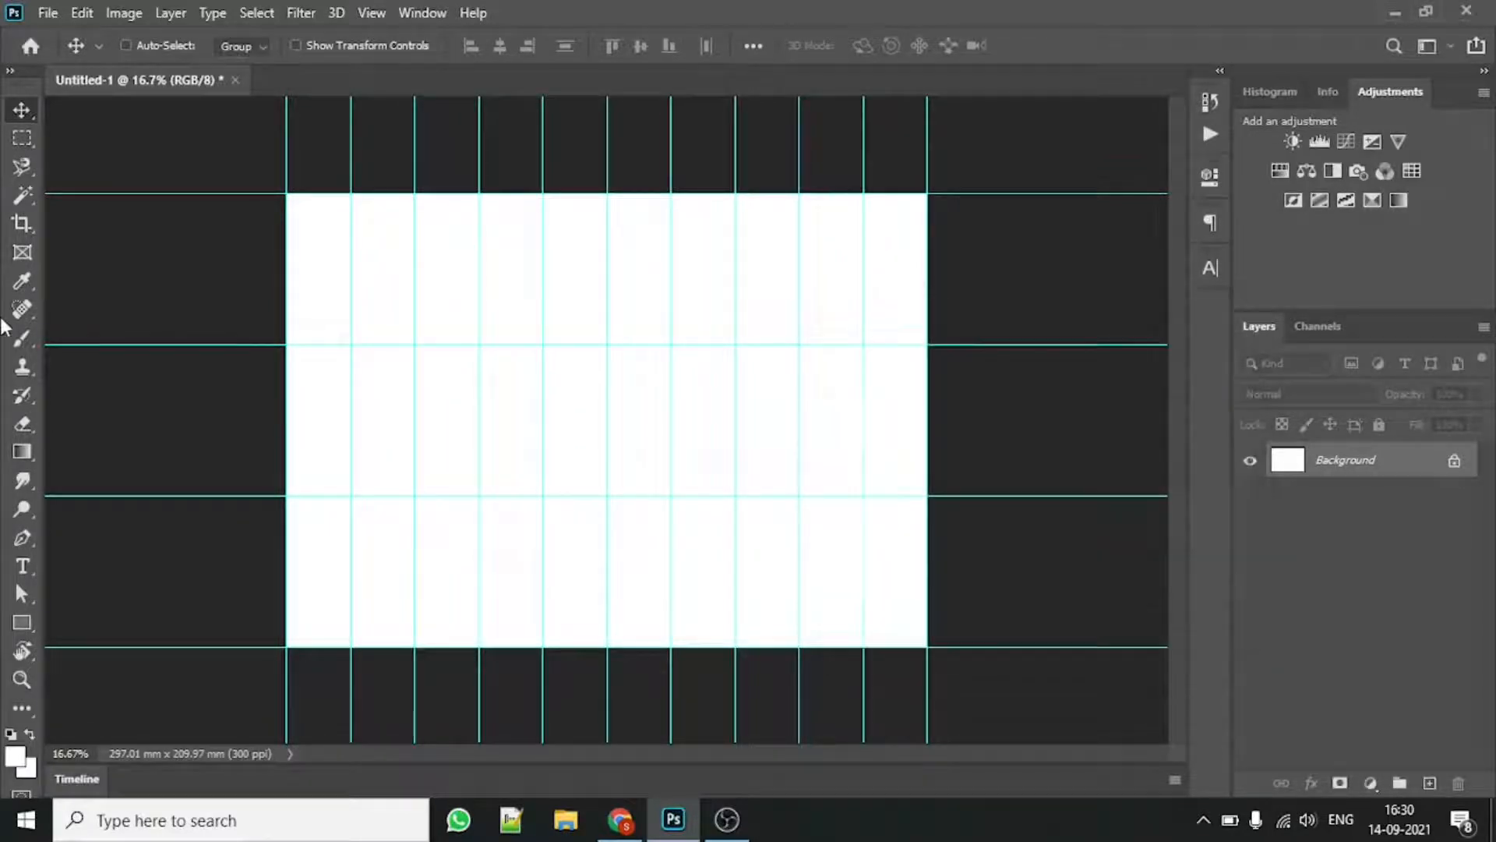
Step: Draw a full-height 1404 x 2480 px rectangle over the first four guide columns and fill it red
click(22, 622)
drag(287, 194, 544, 647)
click(904, 306)
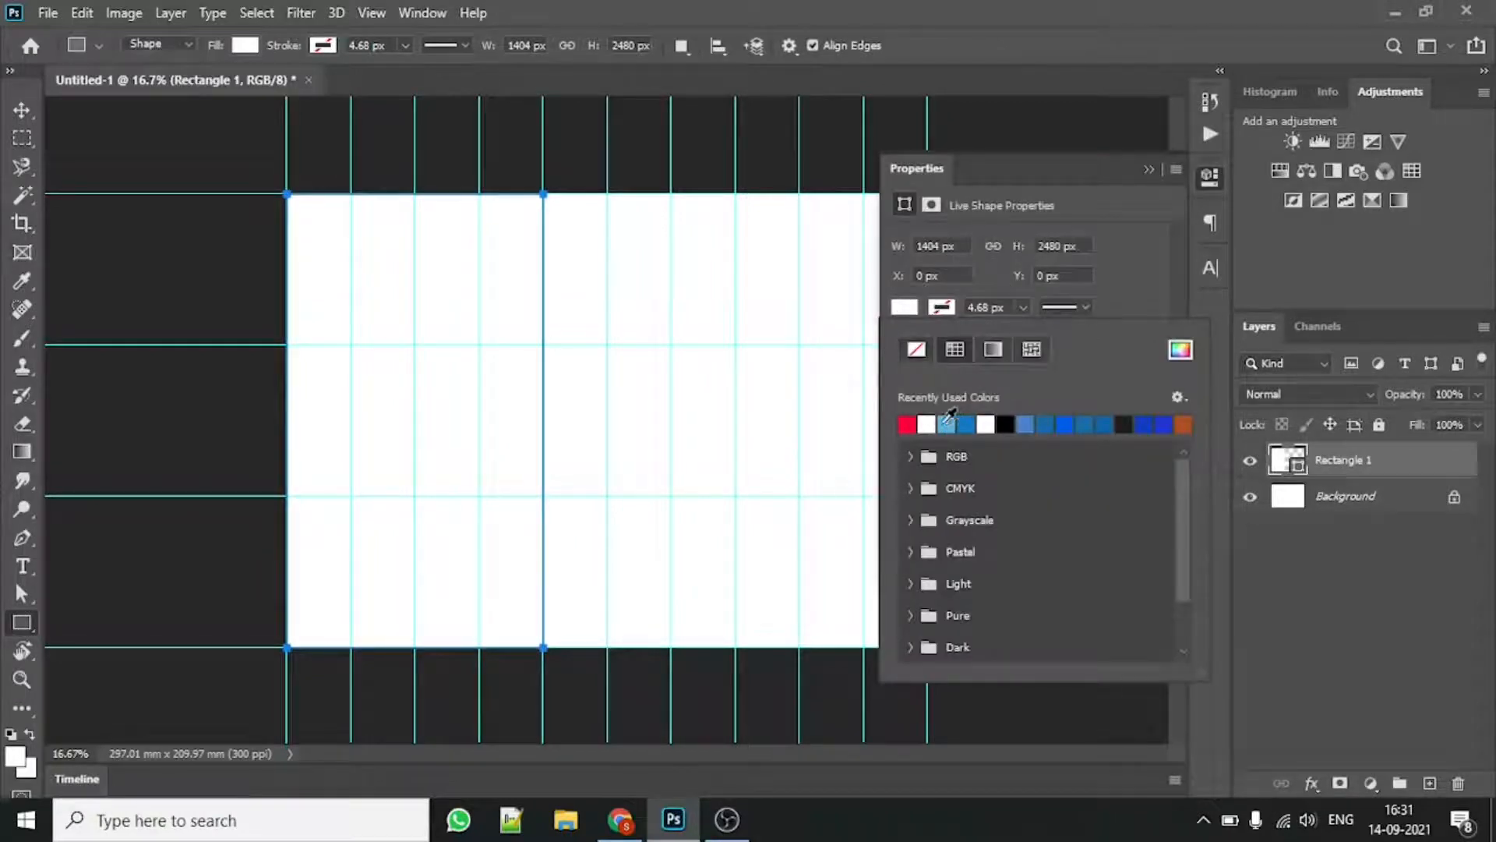
click(908, 424)
Step: Draw a 1053 x 827 px rectangle across the next three columns of the top row and fill it medium blue
drag(543, 194, 735, 344)
click(904, 306)
click(1025, 424)
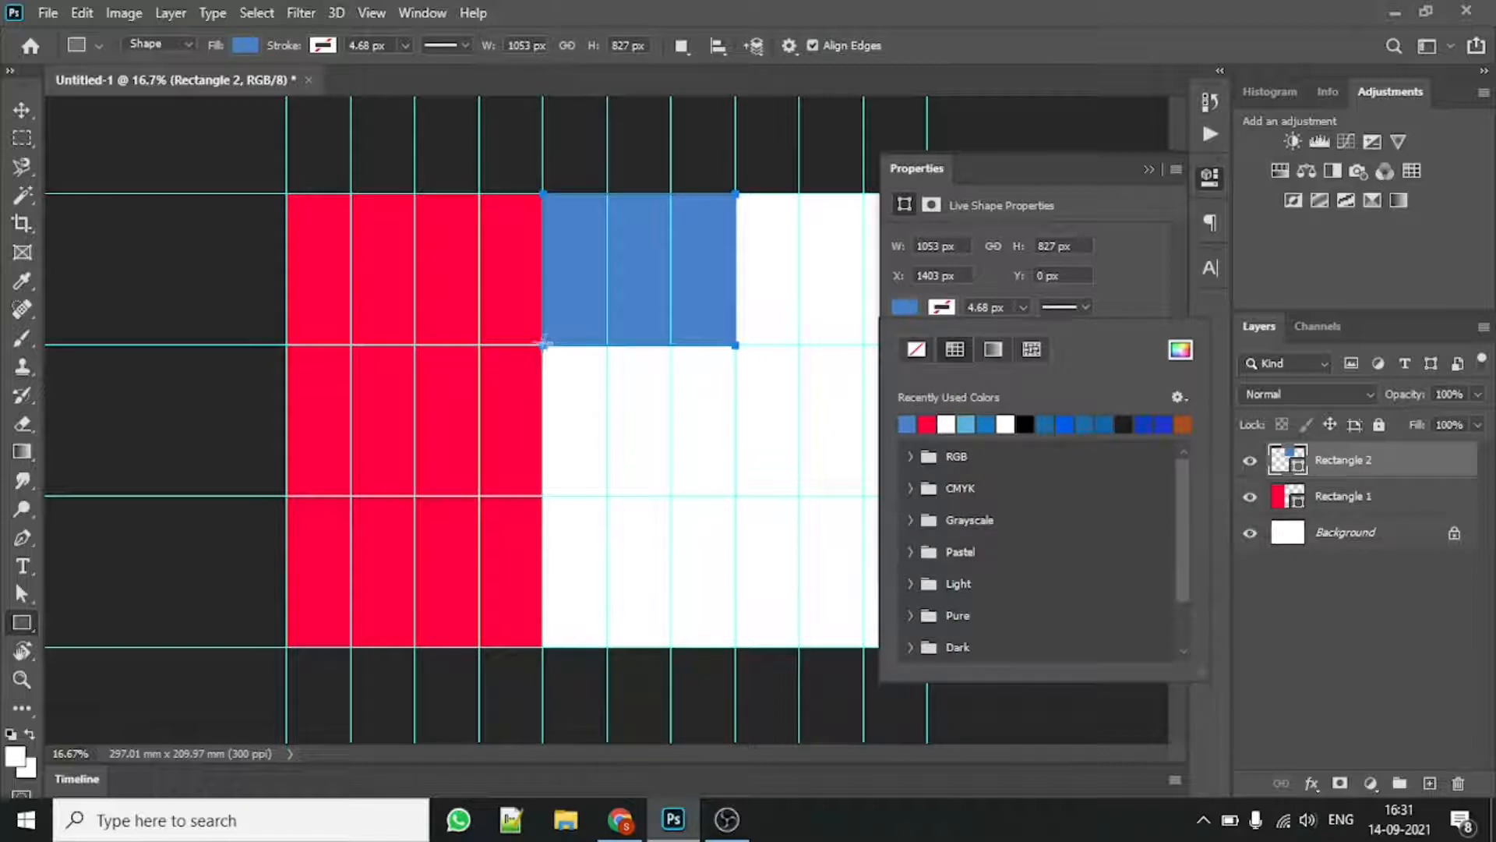
Step: Draw a 1053 x 828 px rectangle in the middle row directly below the medium-blue one and fill it light blue
drag(542, 344, 734, 496)
click(904, 307)
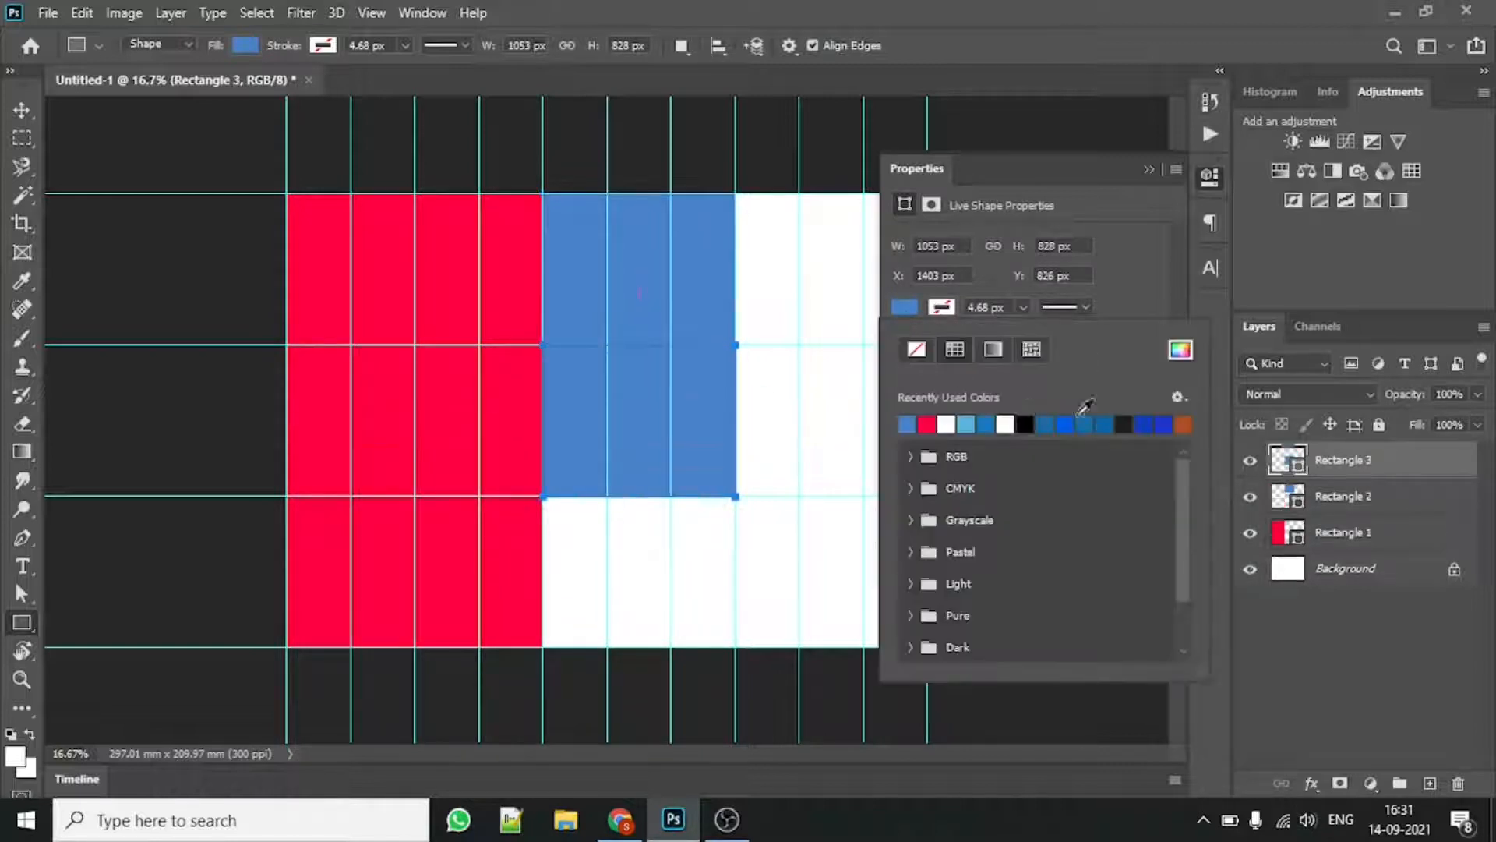
click(1025, 424)
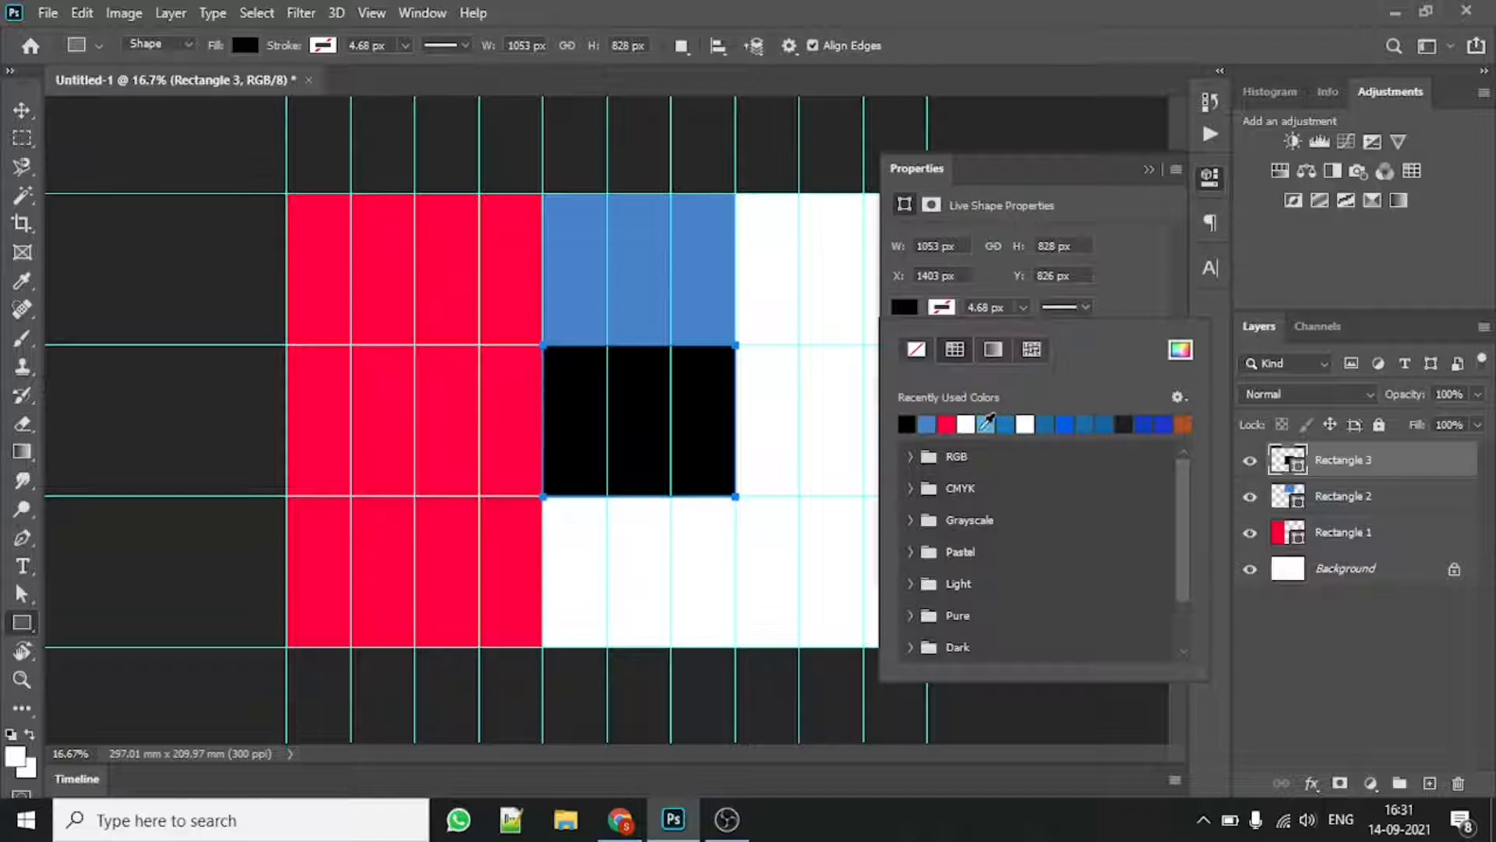
click(986, 424)
Step: Draw a 1053 x 827 px rectangle in the bottom row below the light-blue one and fill it darker blue
drag(543, 497, 735, 647)
click(904, 306)
click(1006, 424)
click(1149, 169)
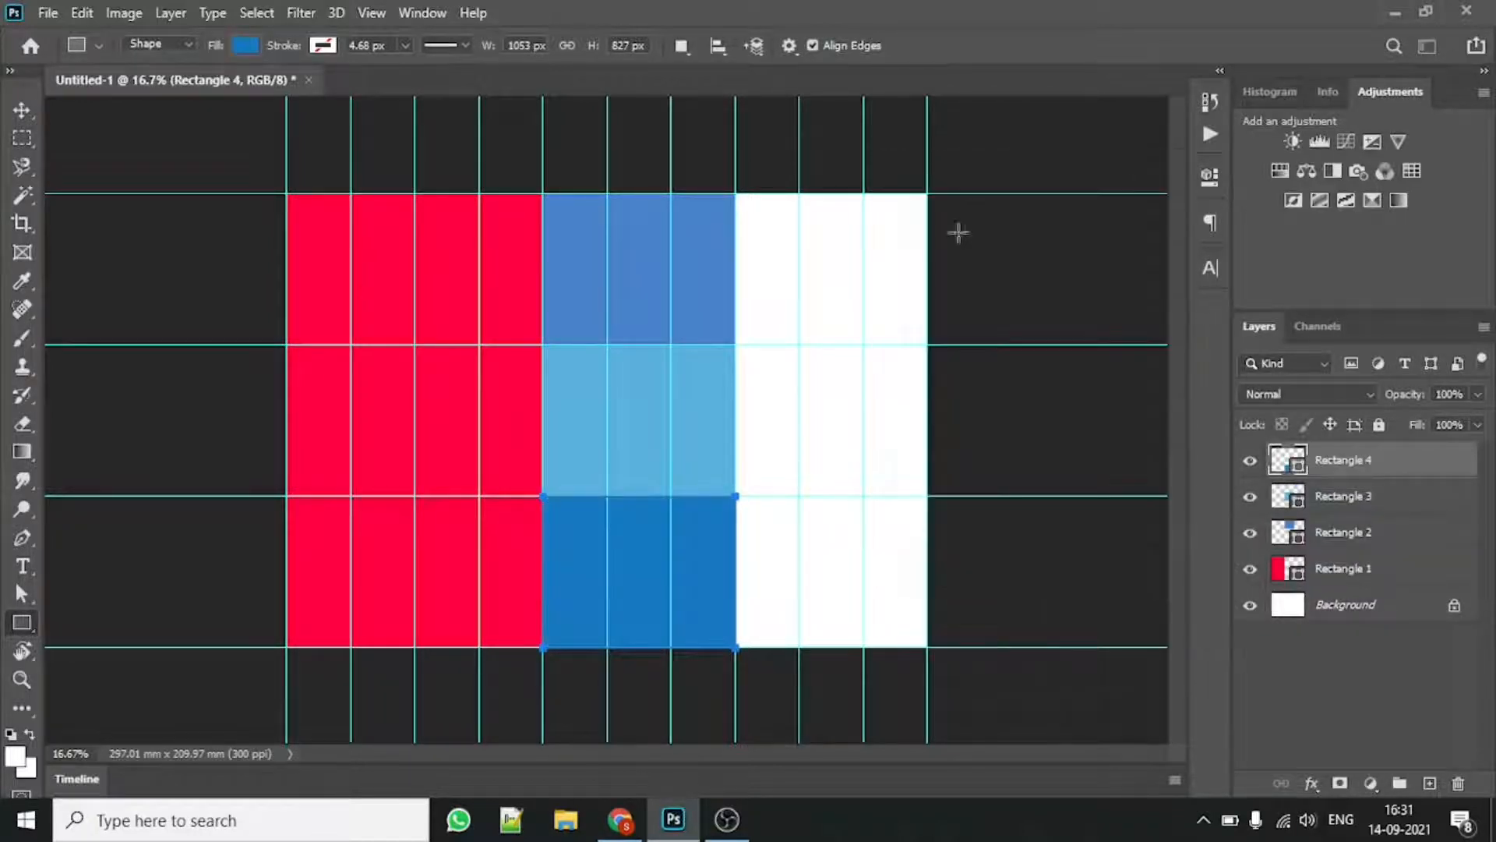
Step: Draw a full-height 1053 x 2480 px rectangle over the last three guide columns and fill it red
drag(738, 193, 927, 647)
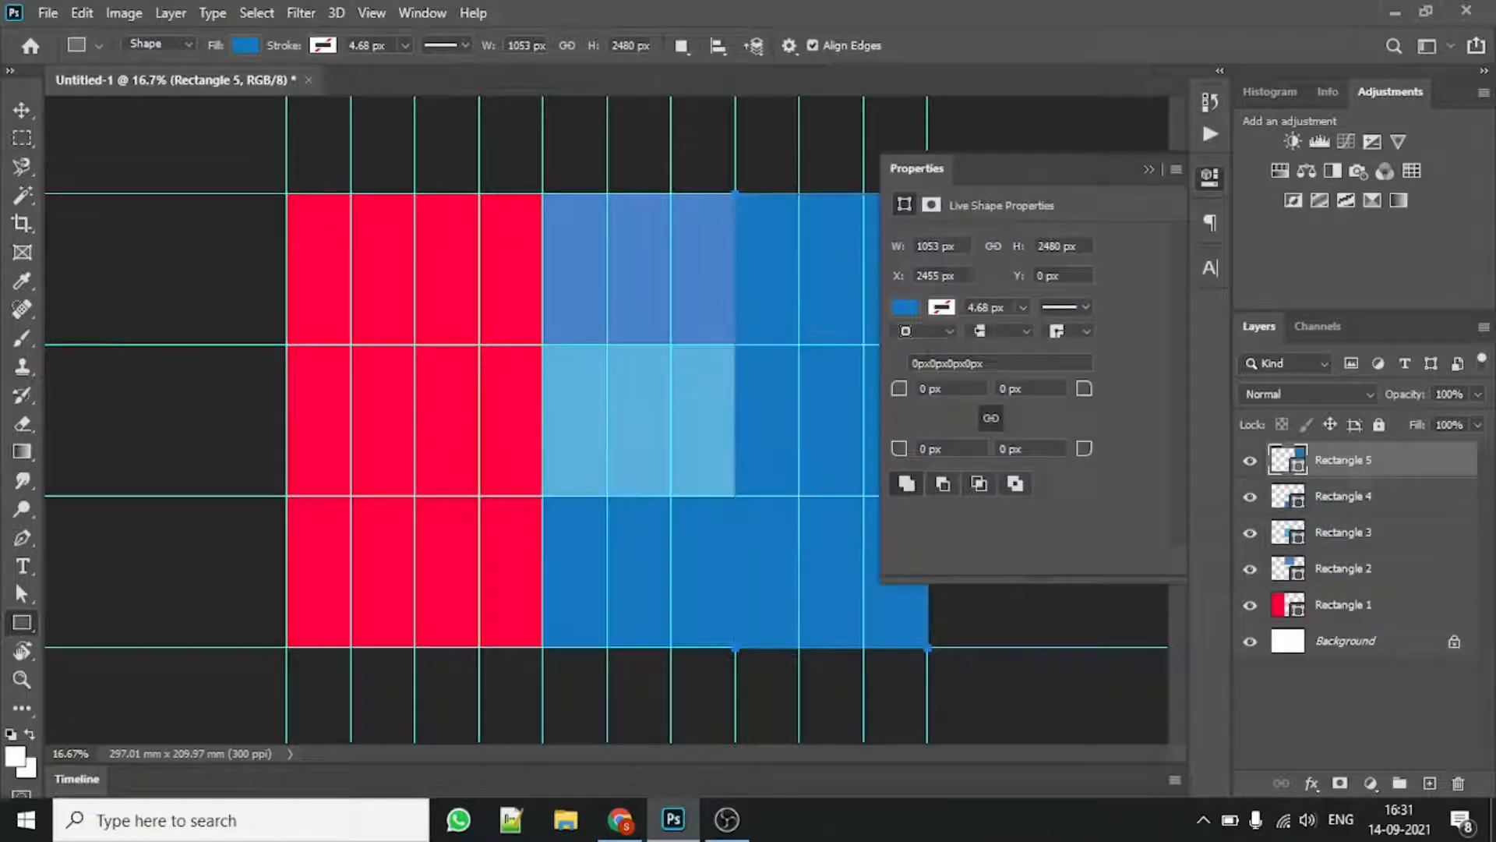
click(904, 306)
click(907, 424)
click(1139, 167)
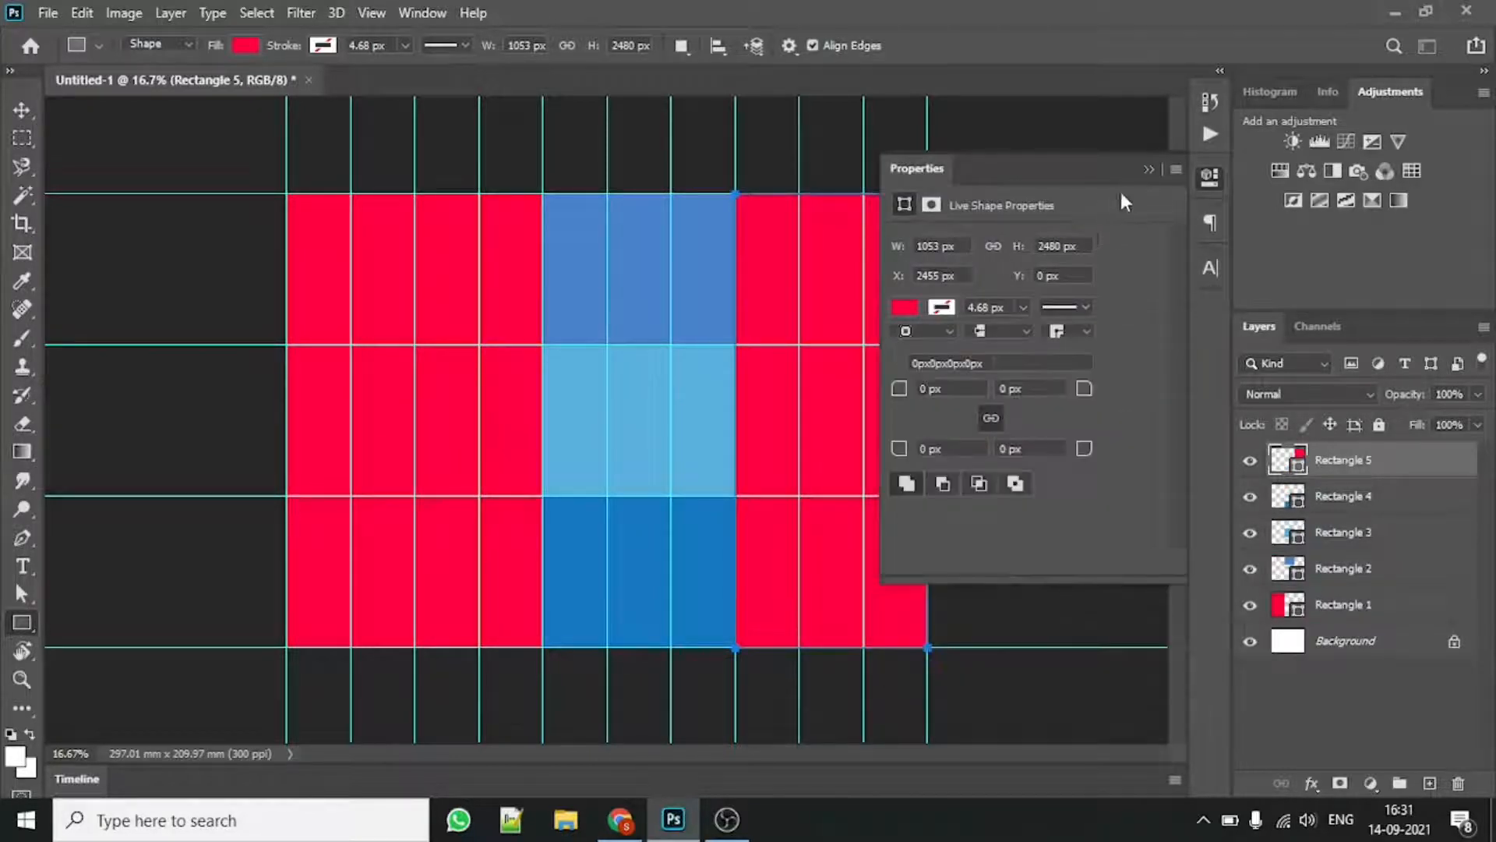
click(1142, 166)
Step: Add a white inside stroke layer style of 32 px to Rectangle 1
click(1334, 601)
click(1312, 782)
click(1348, 615)
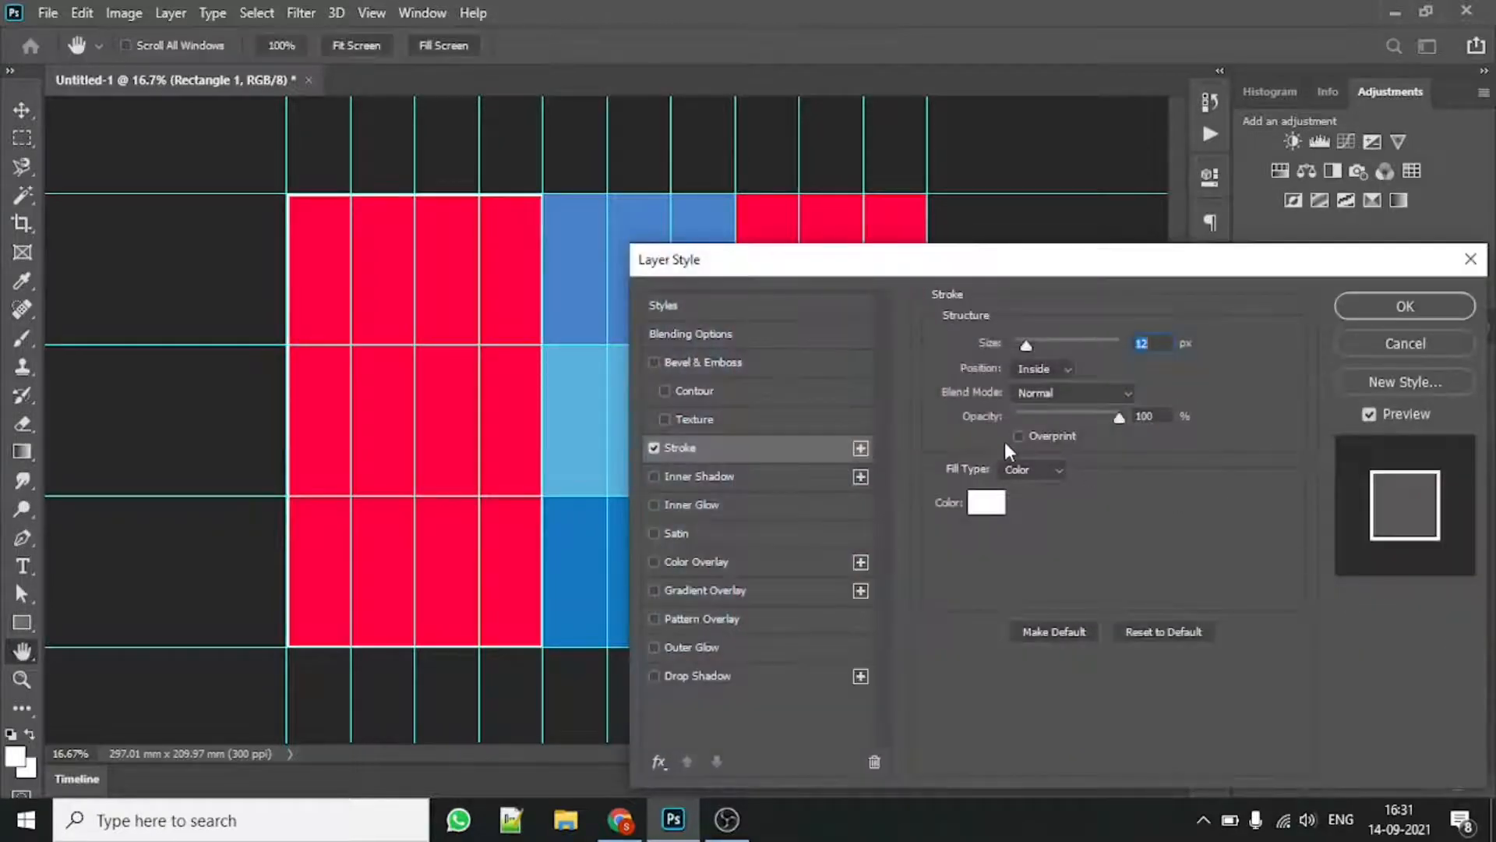
drag(1025, 344, 1035, 350)
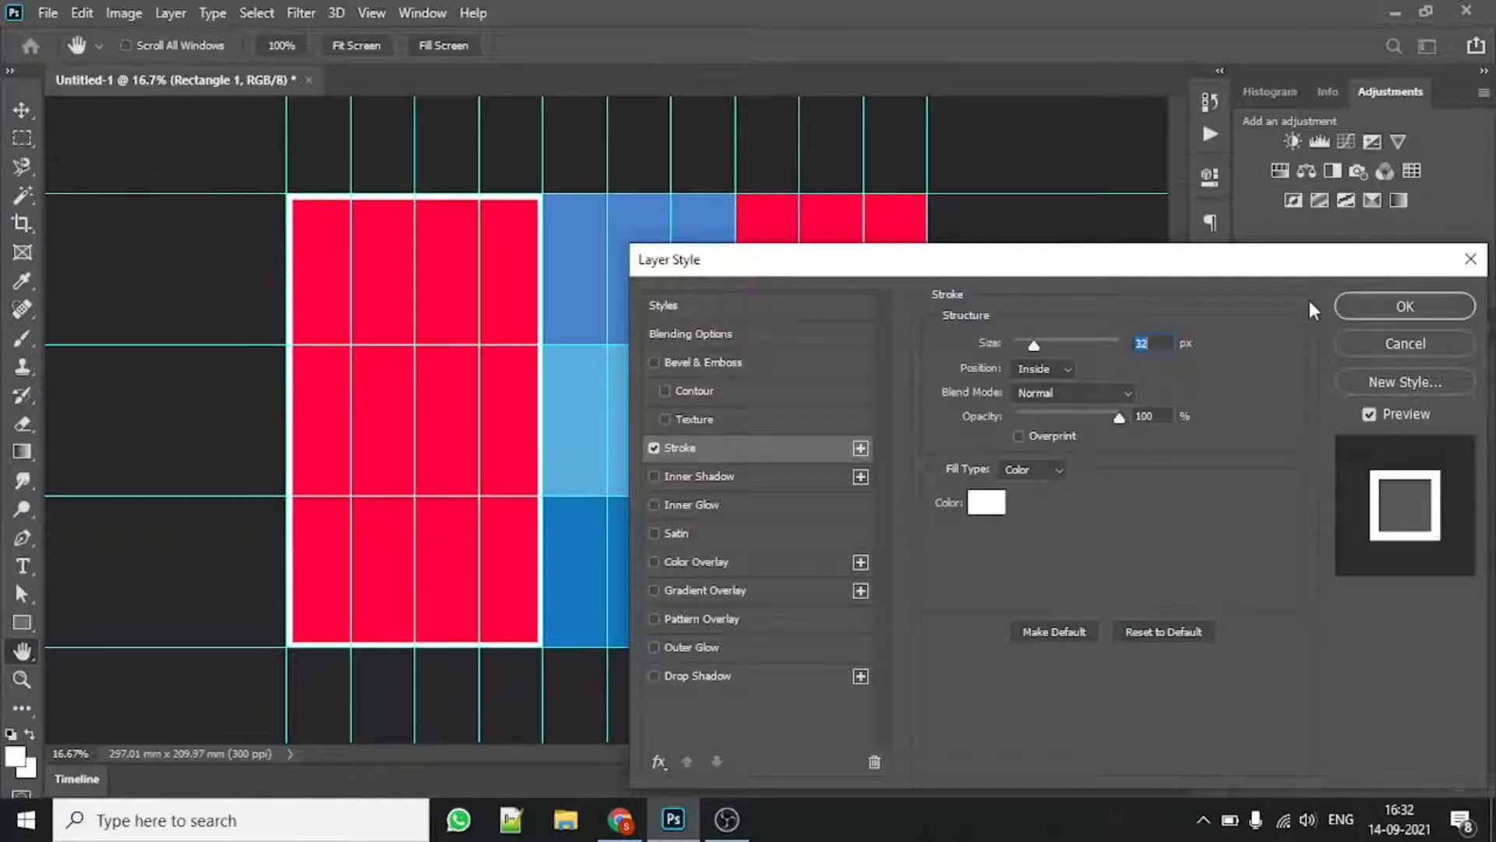
click(1360, 306)
Step: Copy the layer style from Rectangle 1 and paste it onto Rectangles 2 through 5 together
right_click(1356, 605)
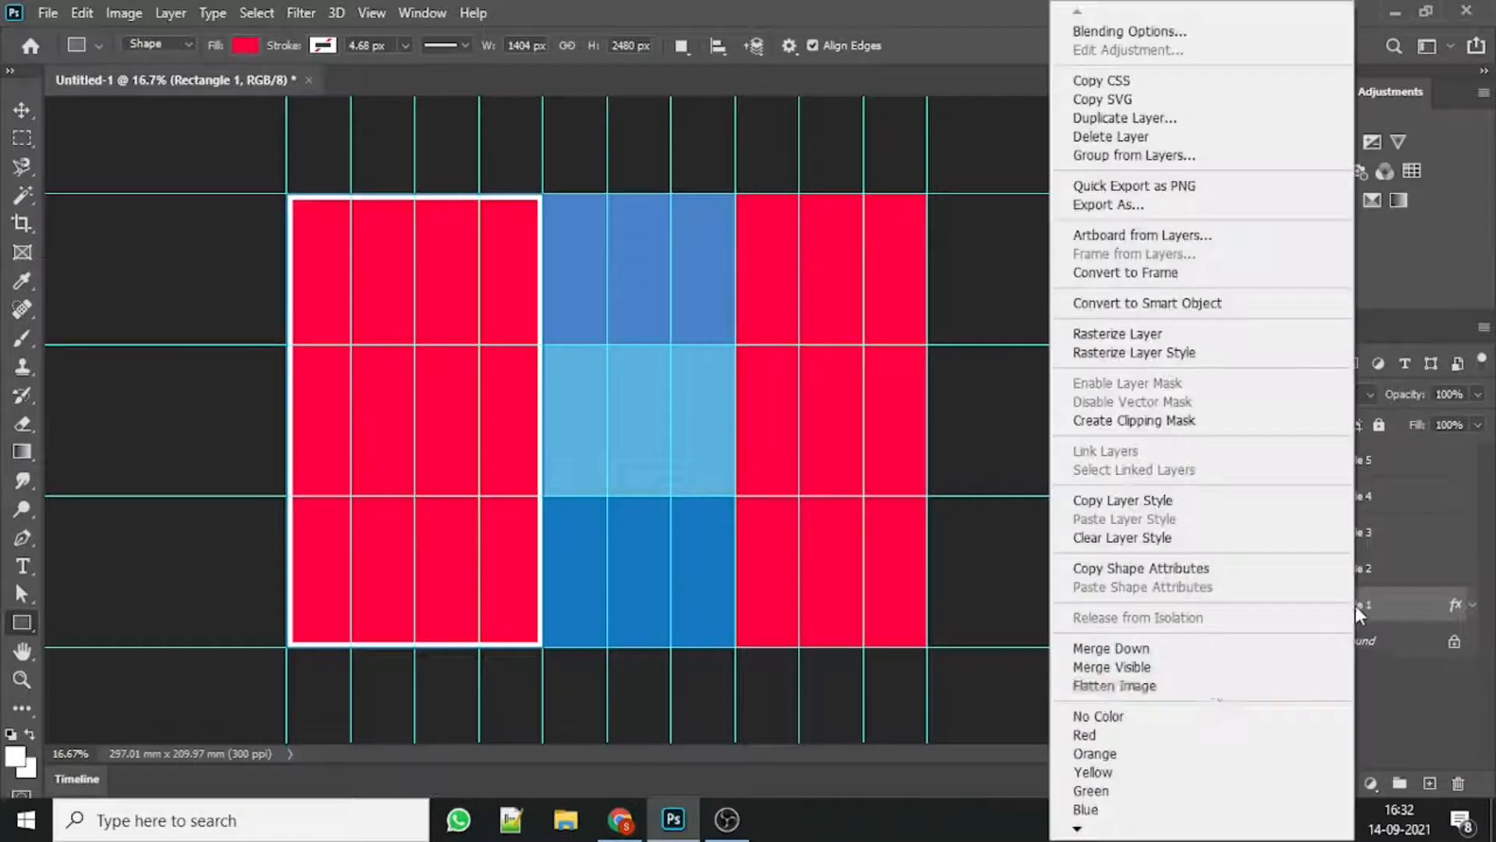
click(1123, 501)
click(1371, 461)
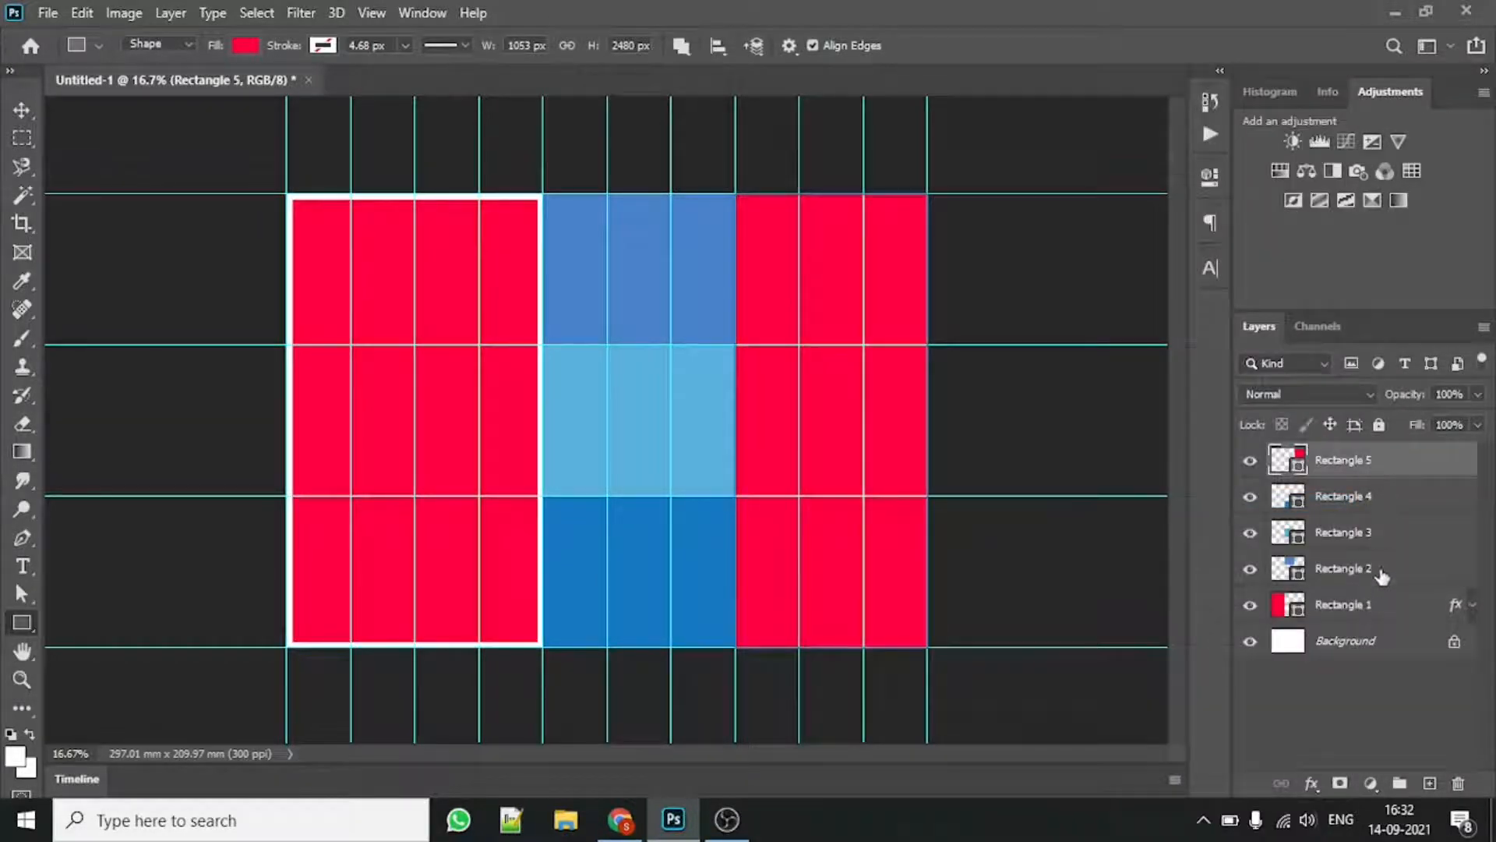
shift+click(1381, 575)
right_click(1380, 567)
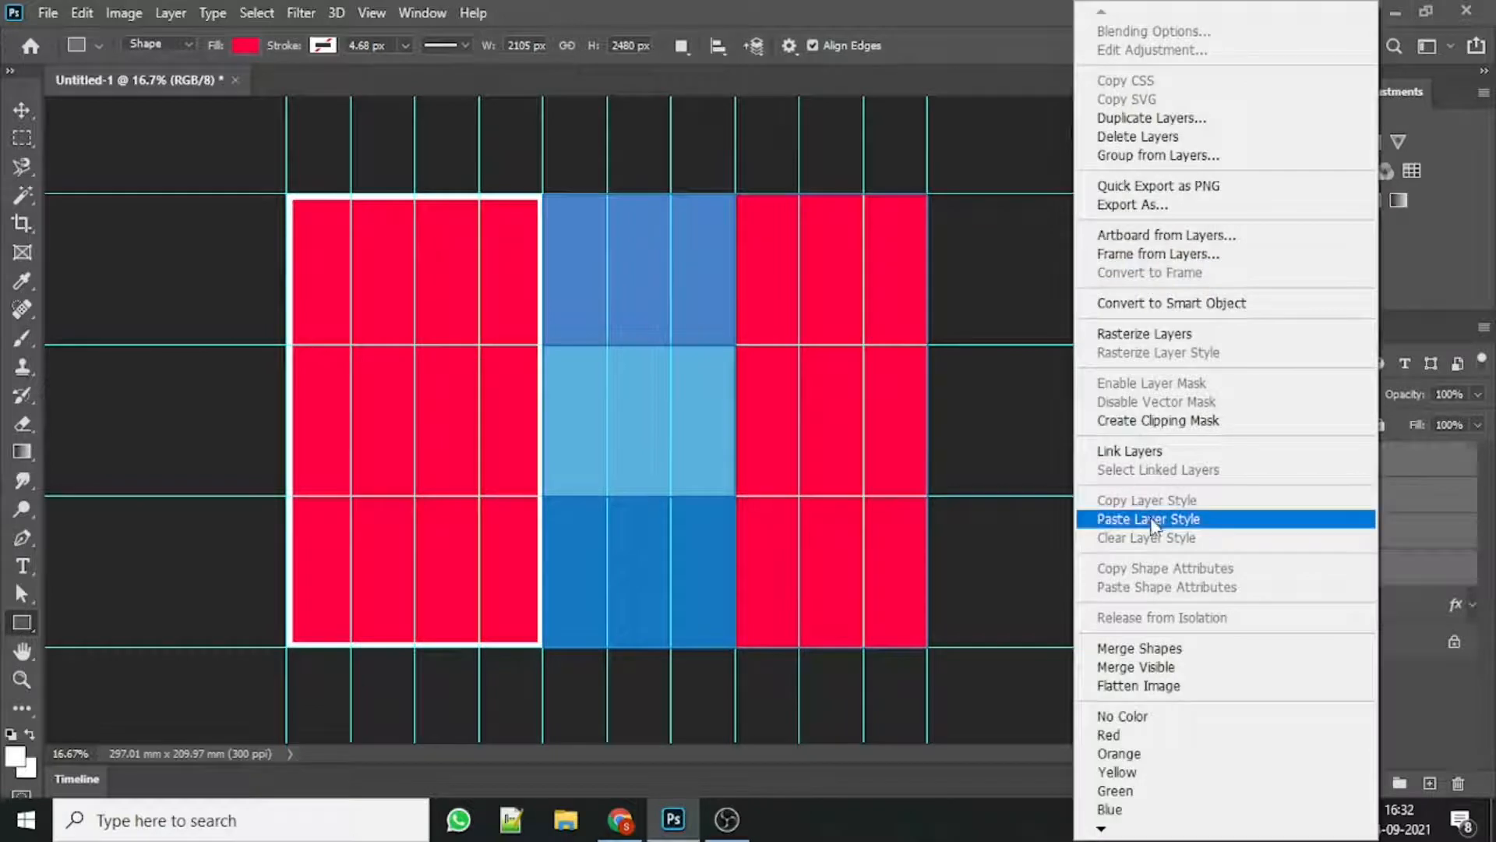
click(1154, 522)
Step: Hide the guides and collapse the effects lists of all rectangle layers
click(371, 13)
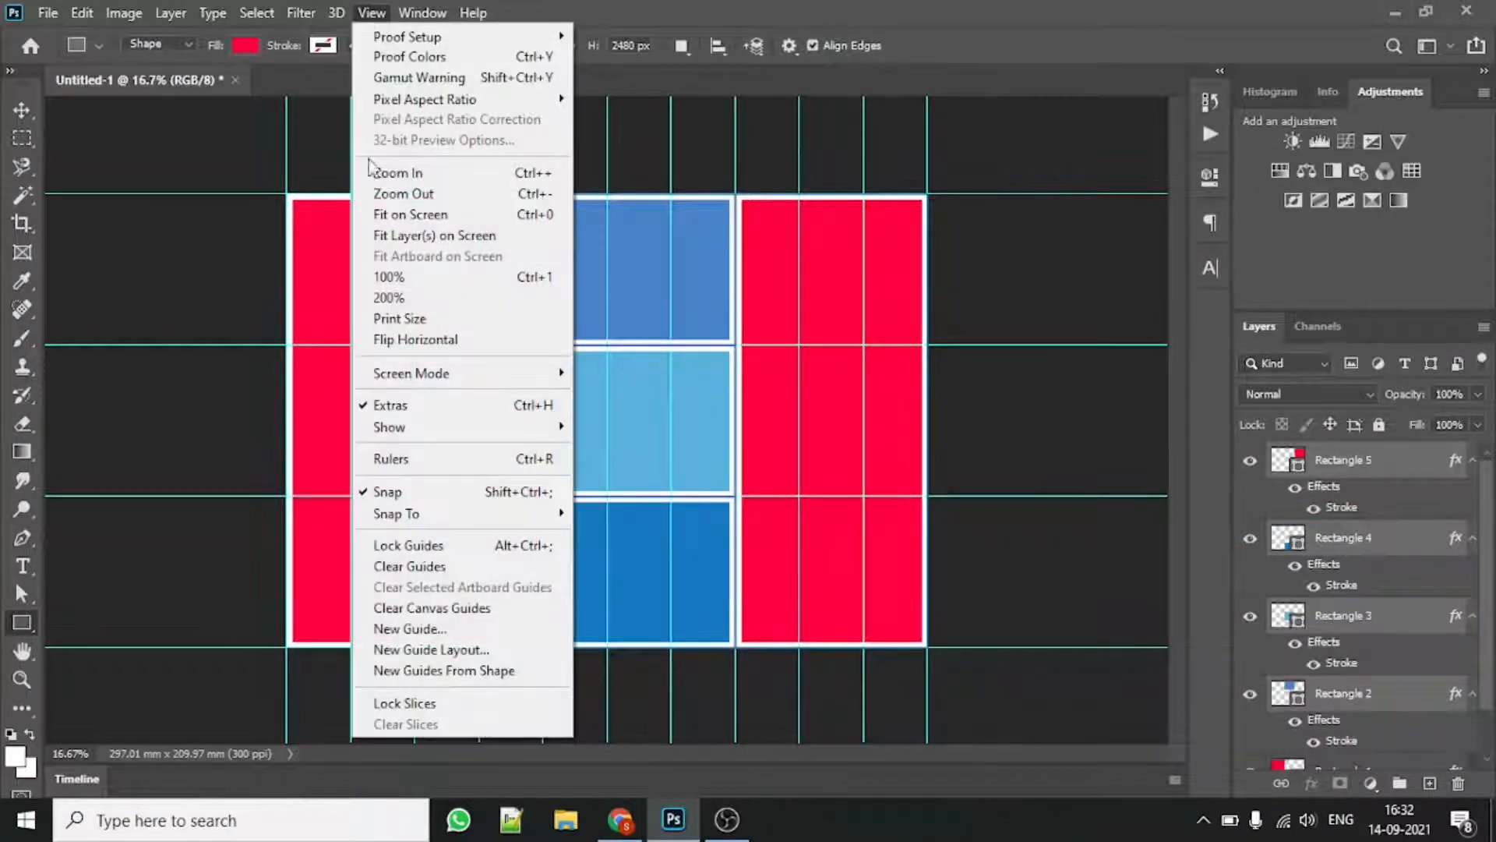
click(434, 408)
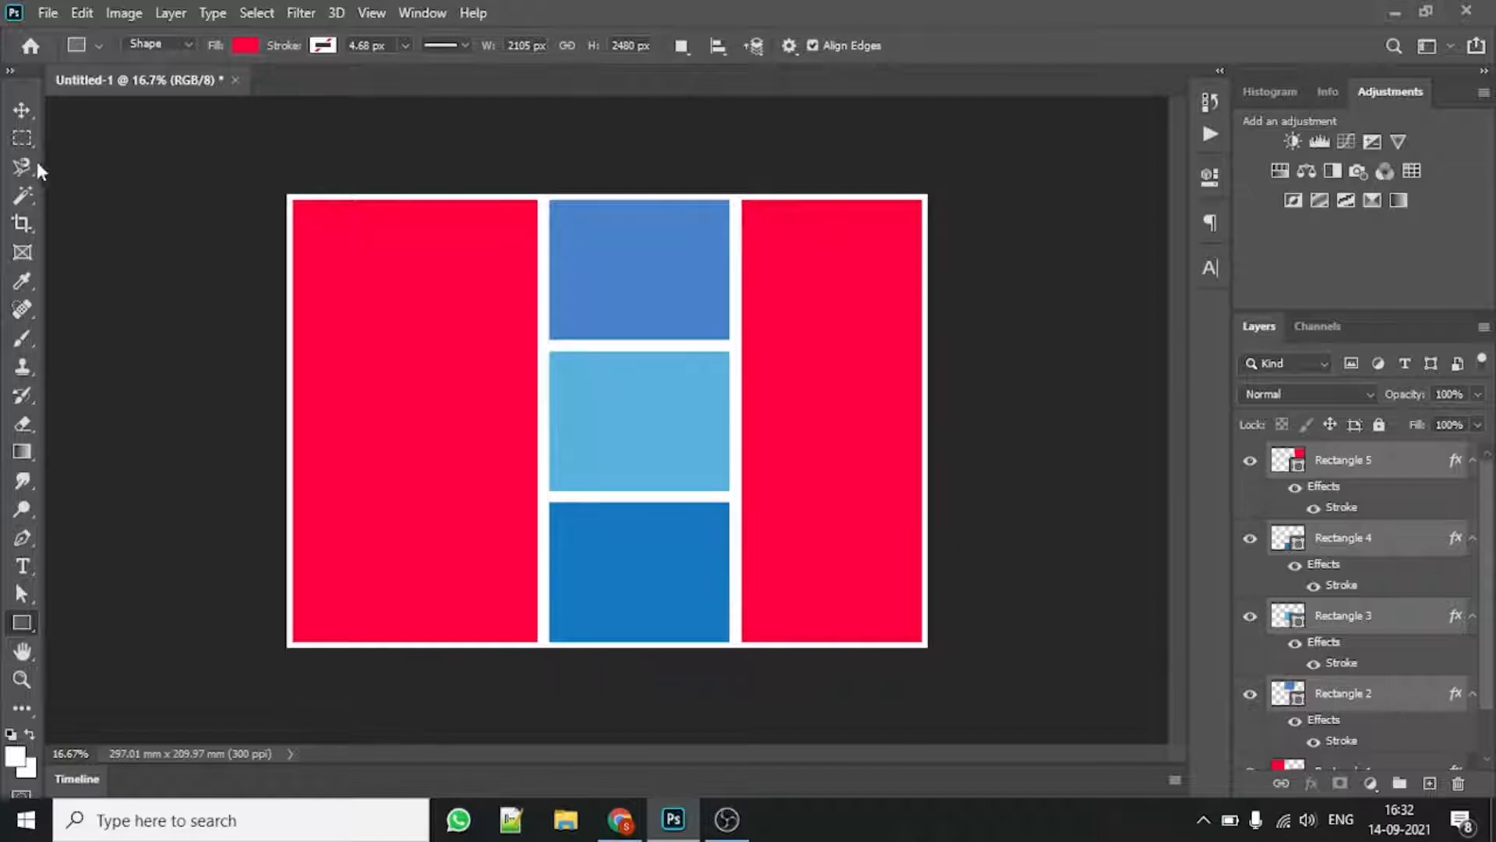
alt+click(1471, 461)
click(1355, 496)
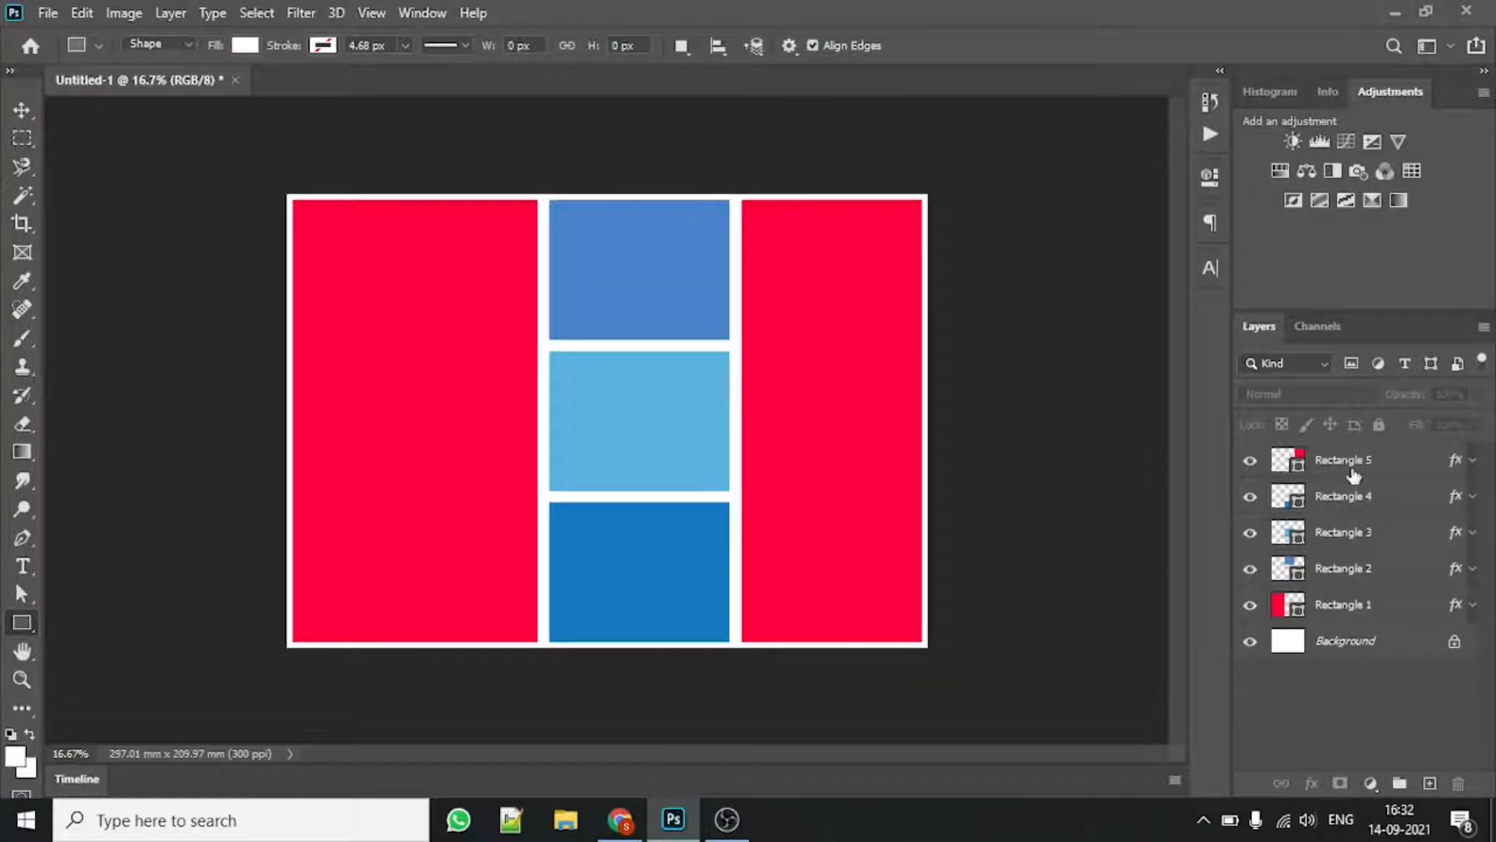
Step: Frame the whole canvas on a new top layer with a 50 px white inside stroke
click(1430, 783)
click(22, 138)
mouse_move(281, 183)
mouse_down()
mouse_move(805, 658)
mouse_move(989, 746)
mouse_up()
right_click(402, 265)
click(498, 548)
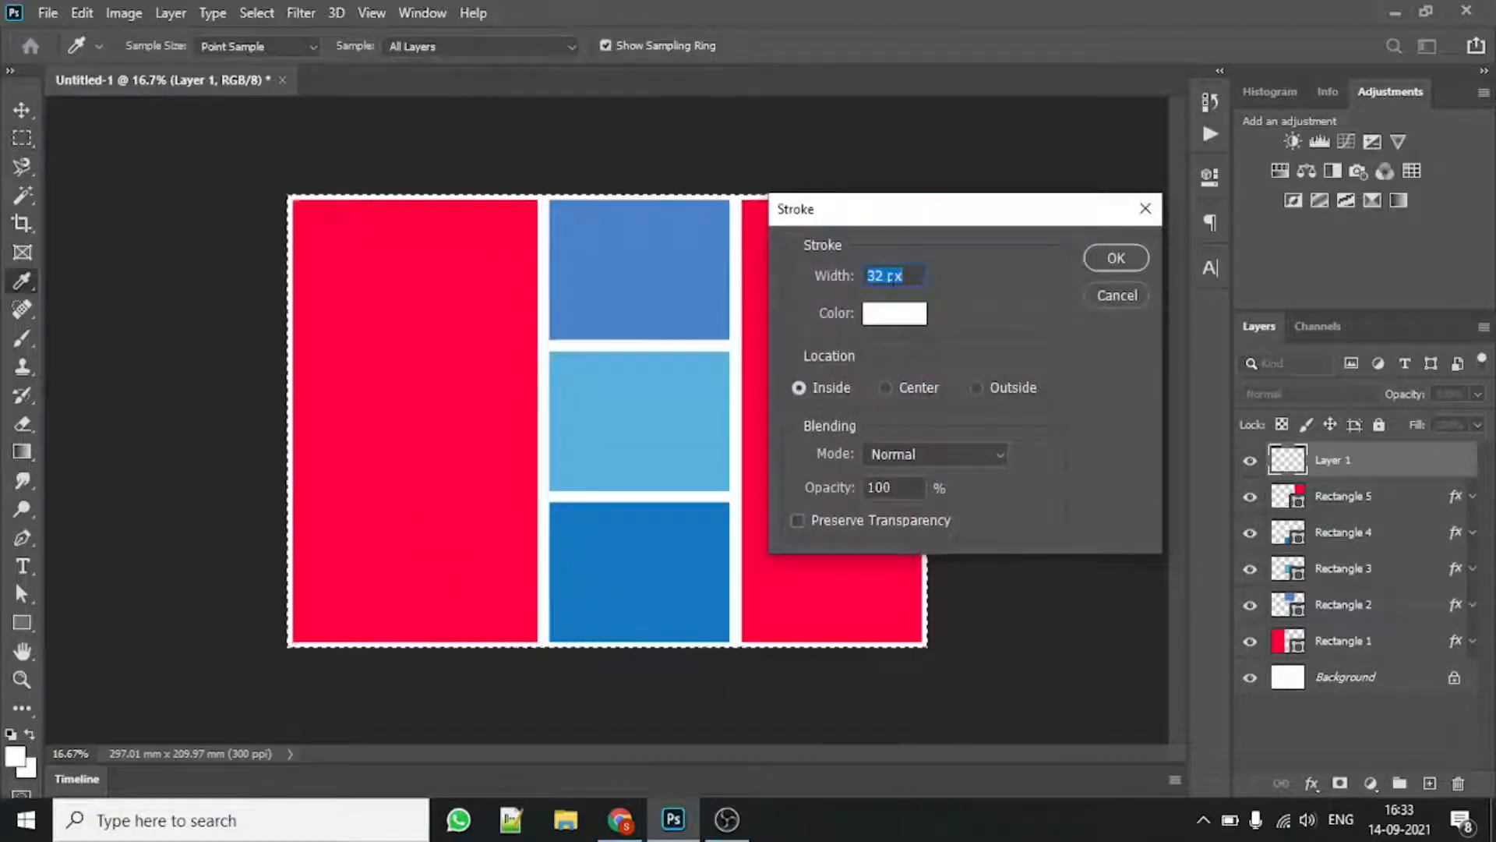
click(875, 274)
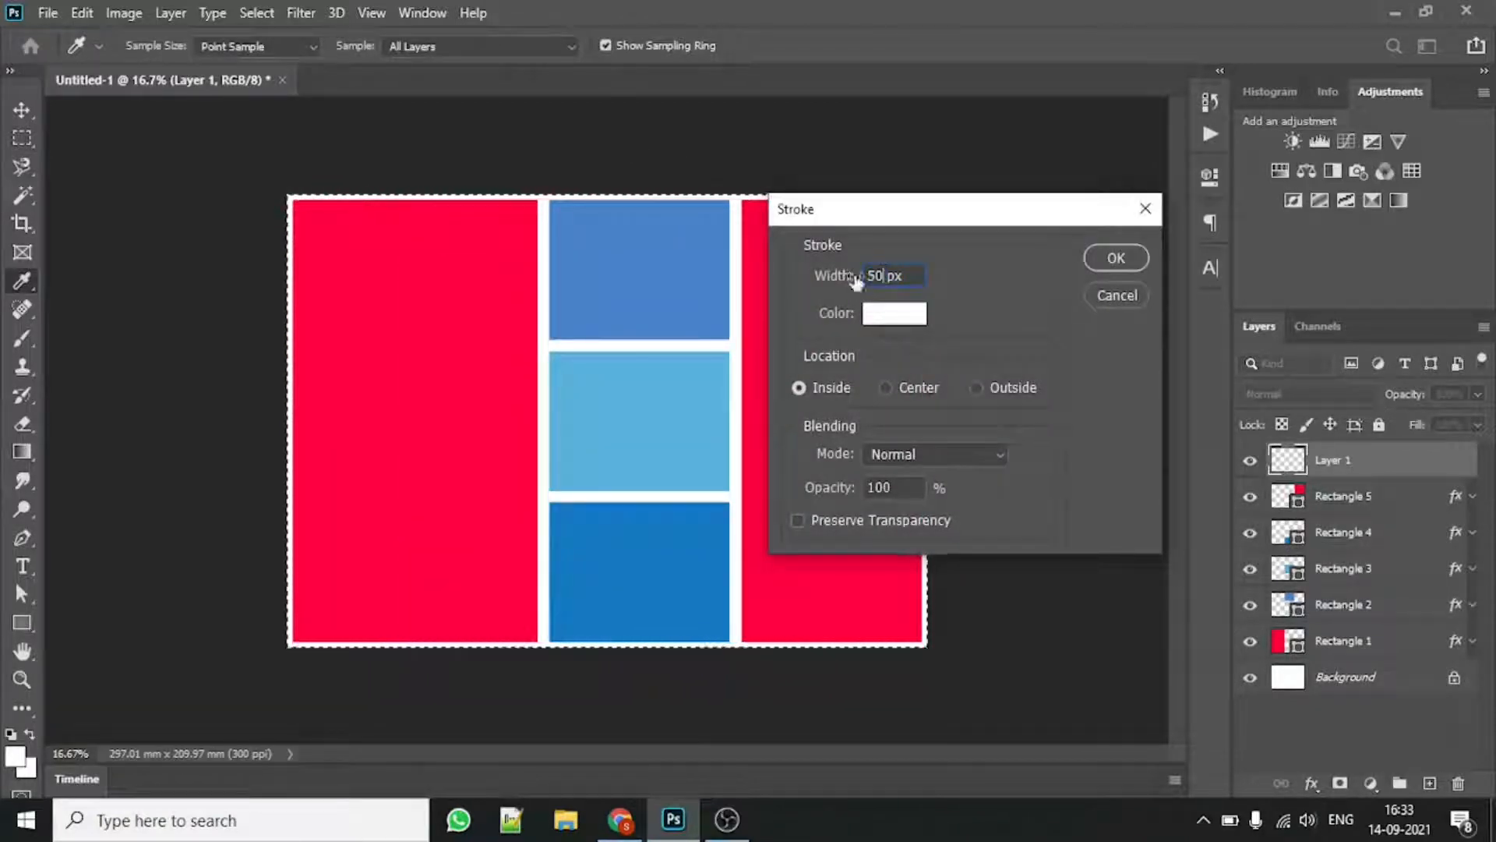
click(1120, 256)
click(22, 111)
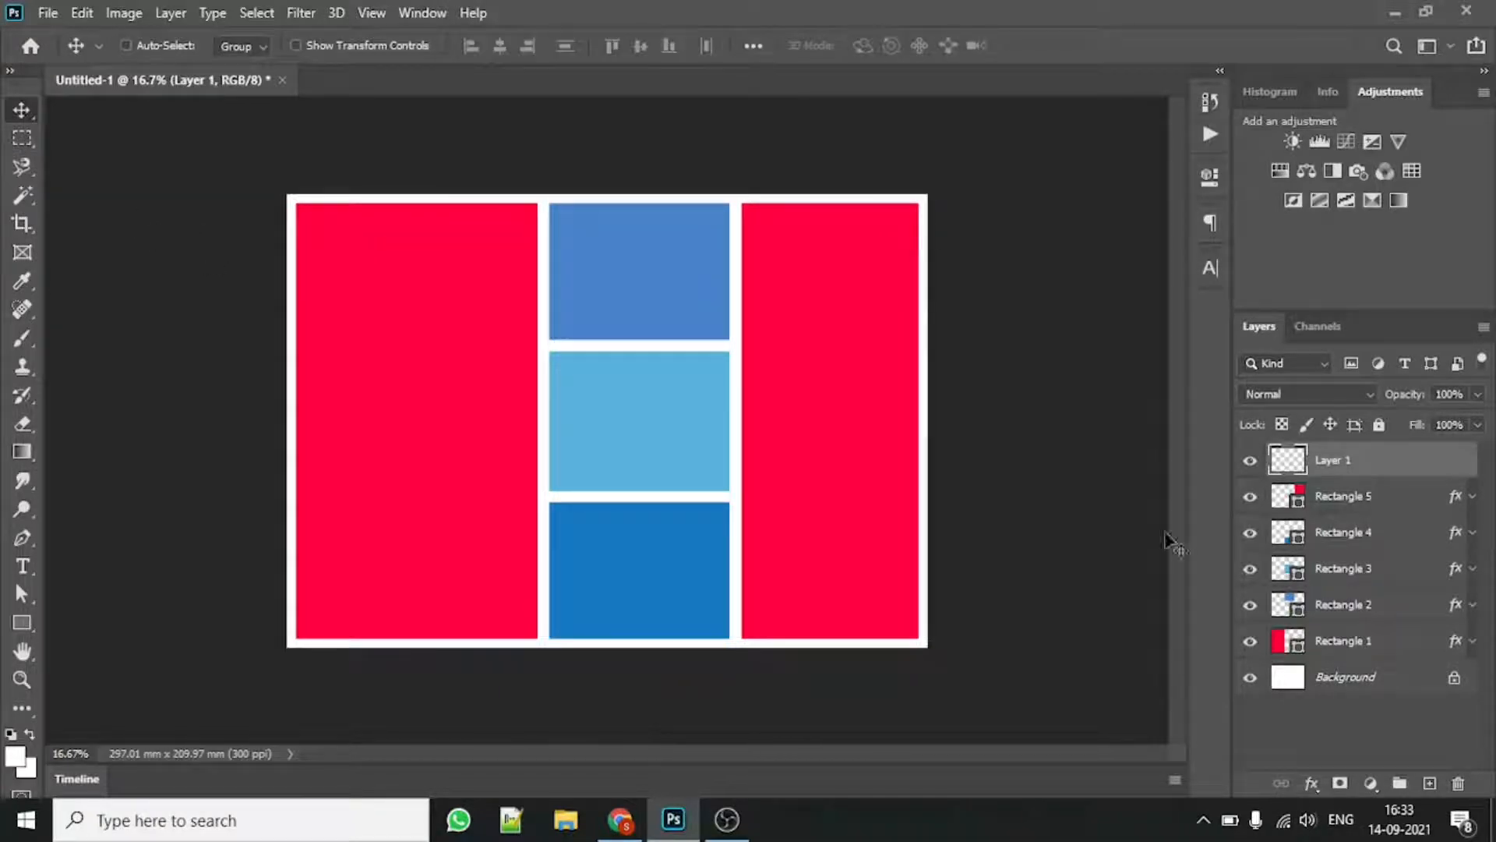
right_click(372, 334)
click(159, 139)
click(388, 355)
drag(1239, 126, 1157, 121)
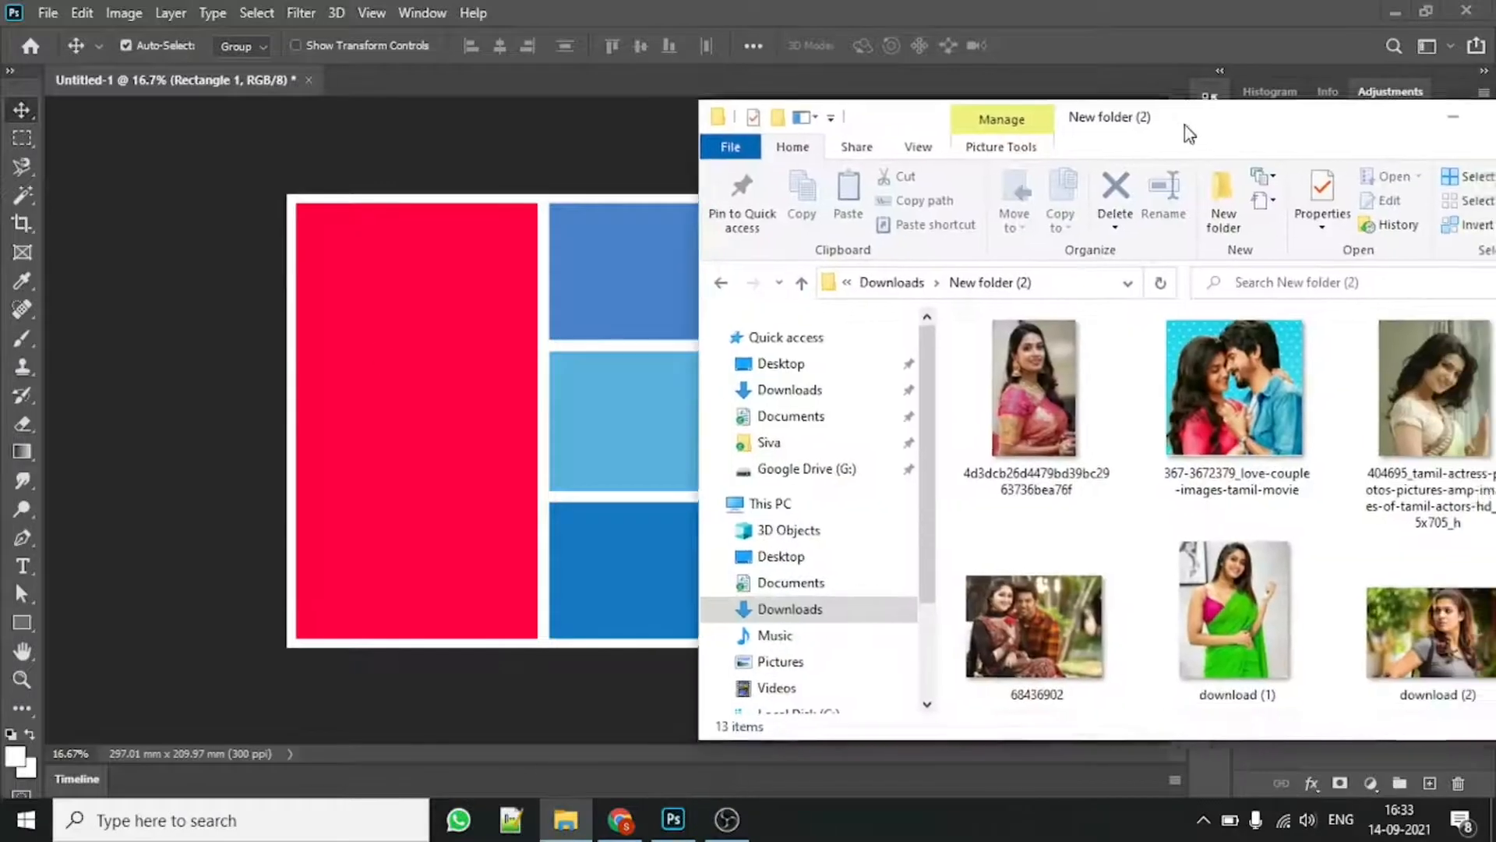
scroll(1339, 539, down, 4)
scroll(1340, 543, down, 2)
scroll(1340, 543, up, 6)
drag(1213, 382, 357, 390)
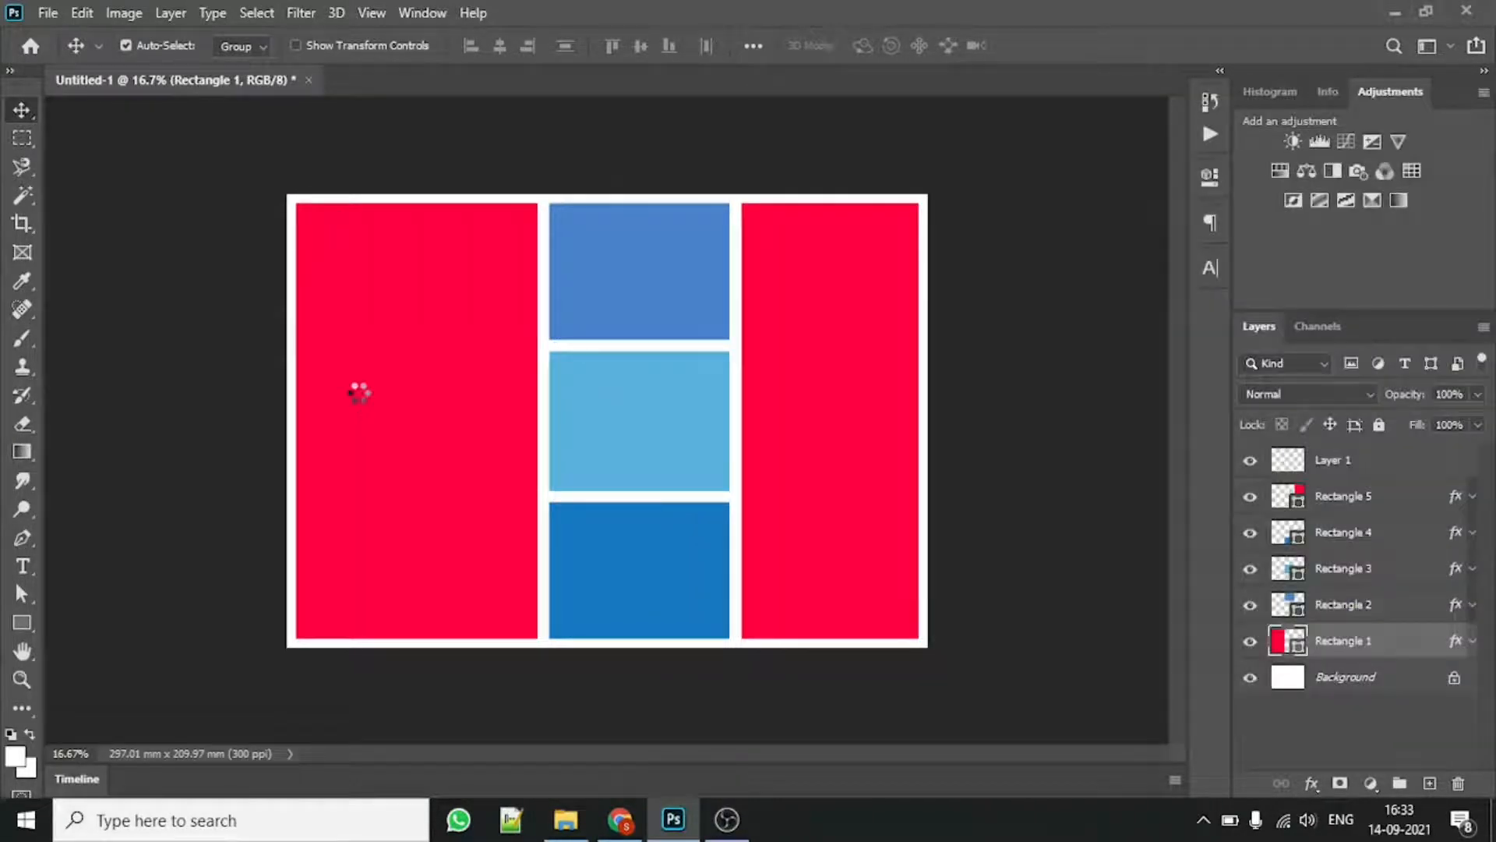
Step: Scale and position the couple photo to cover the large left cell, and clip it to Rectangle 1
drag(465, 398, 291, 400)
drag(665, 204, 645, 224)
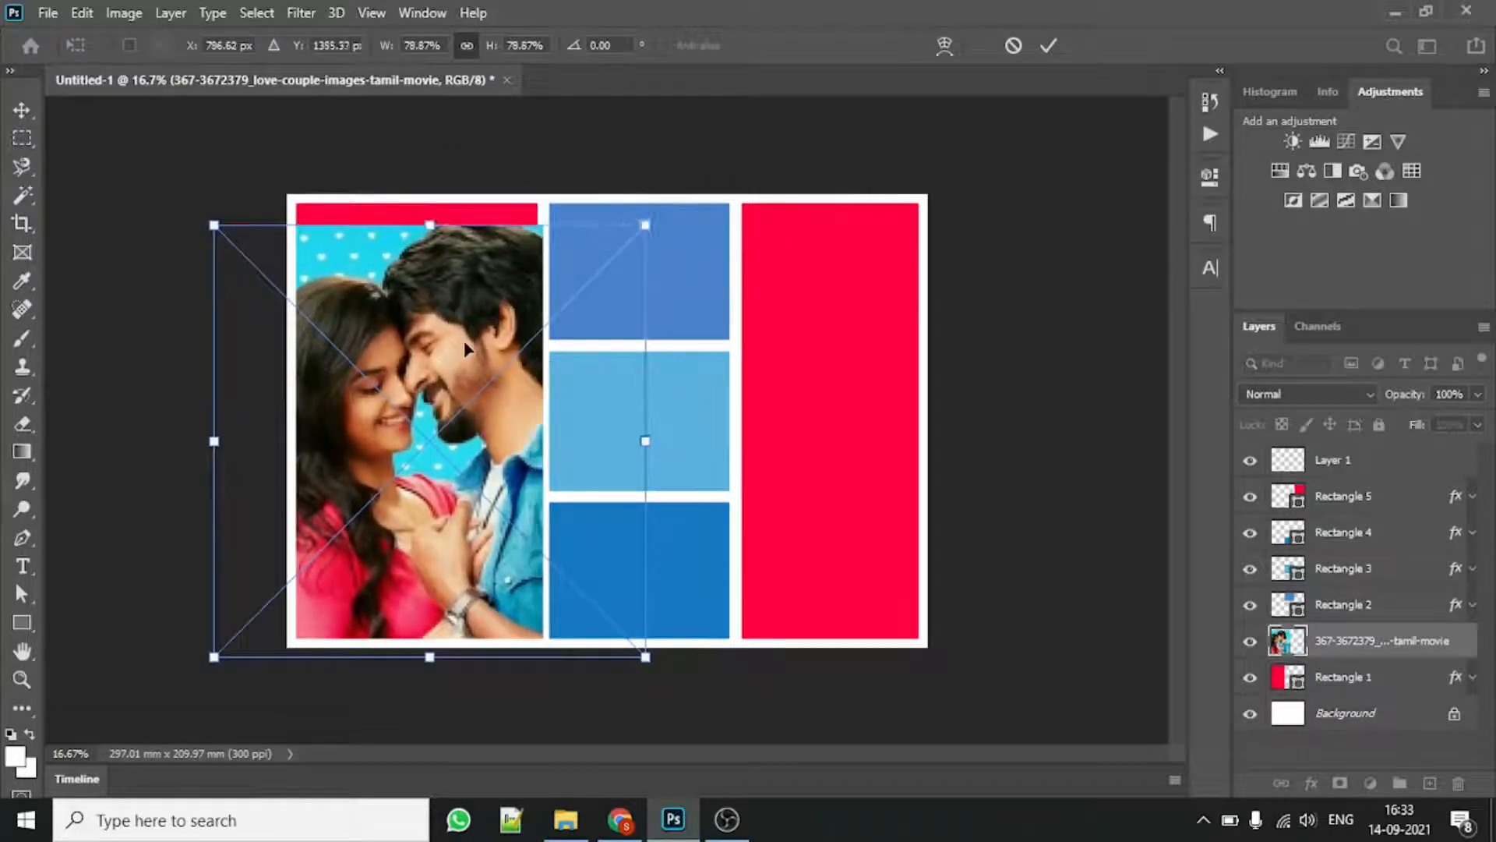
drag(468, 338, 461, 319)
drag(626, 640, 639, 653)
drag(460, 452, 470, 448)
click(1048, 45)
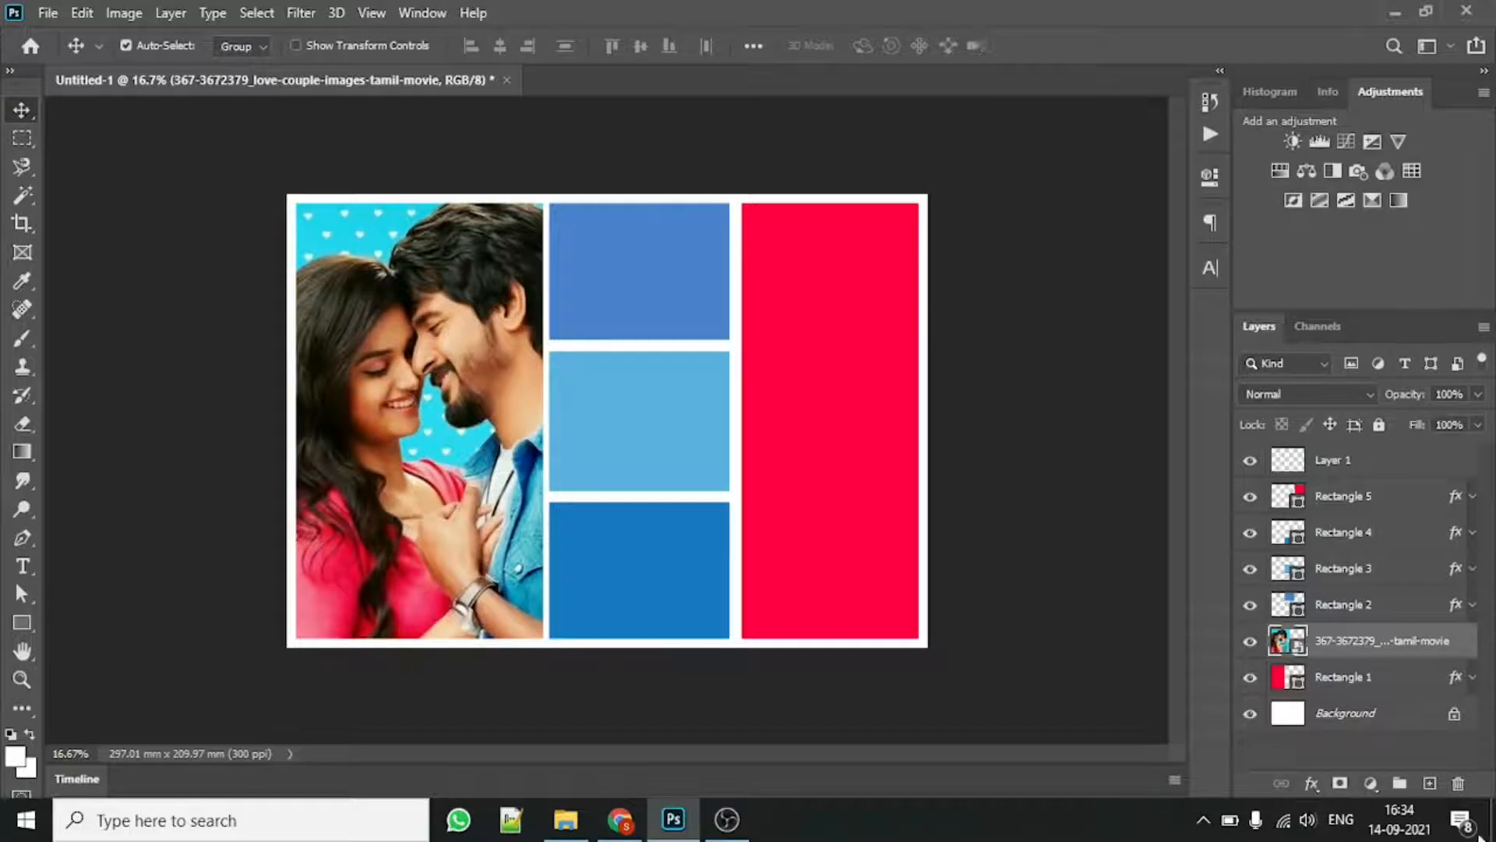
right_click(1385, 638)
click(1243, 494)
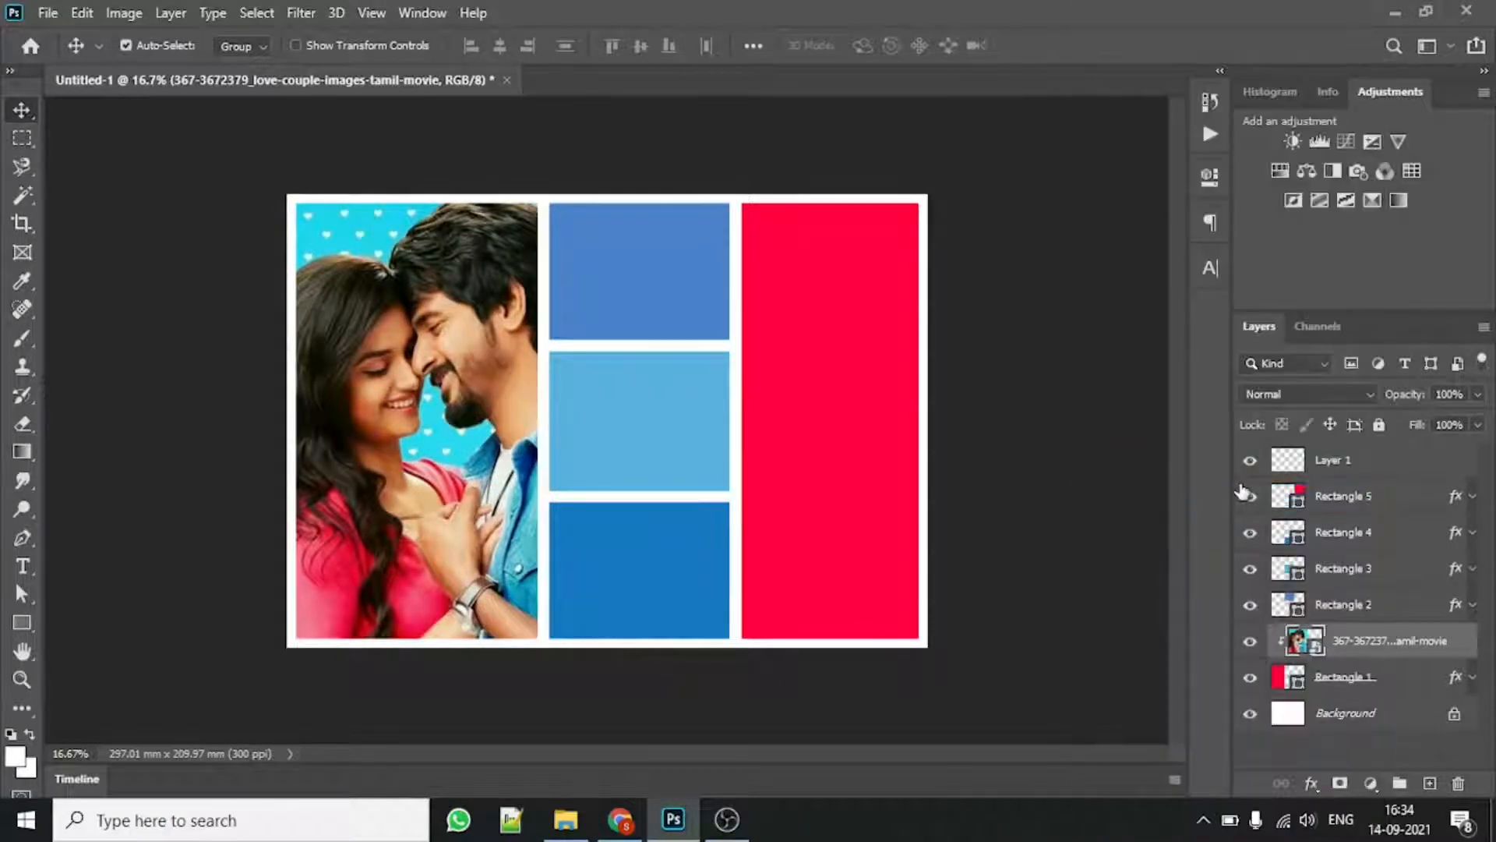
Step: Place the download (1) photo at about 269% over the right cell and clip it to Rectangle 5, with the woman centred
click(827, 379)
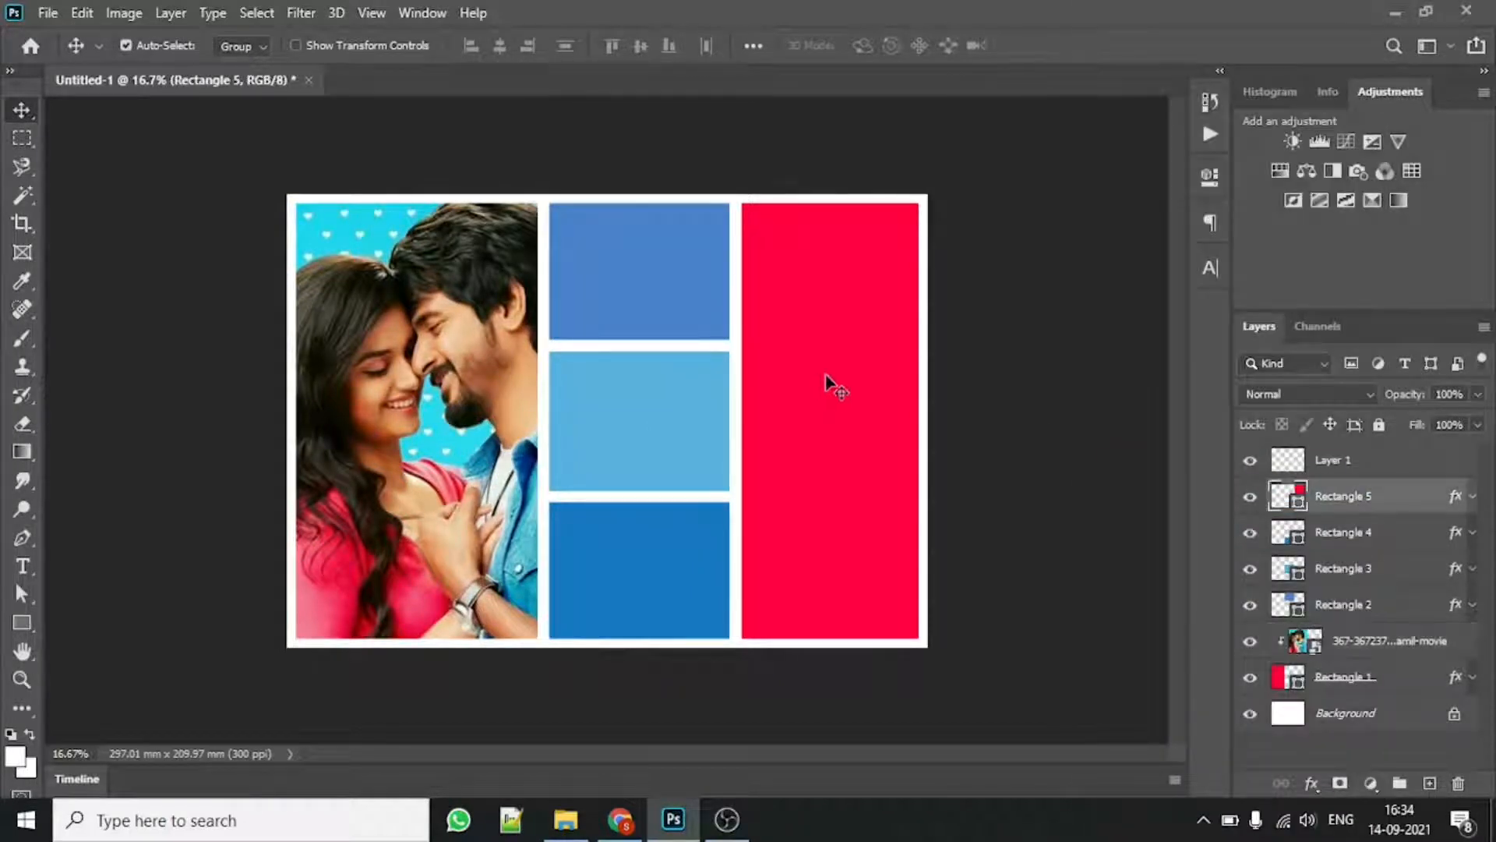
click(566, 818)
drag(1240, 616, 970, 615)
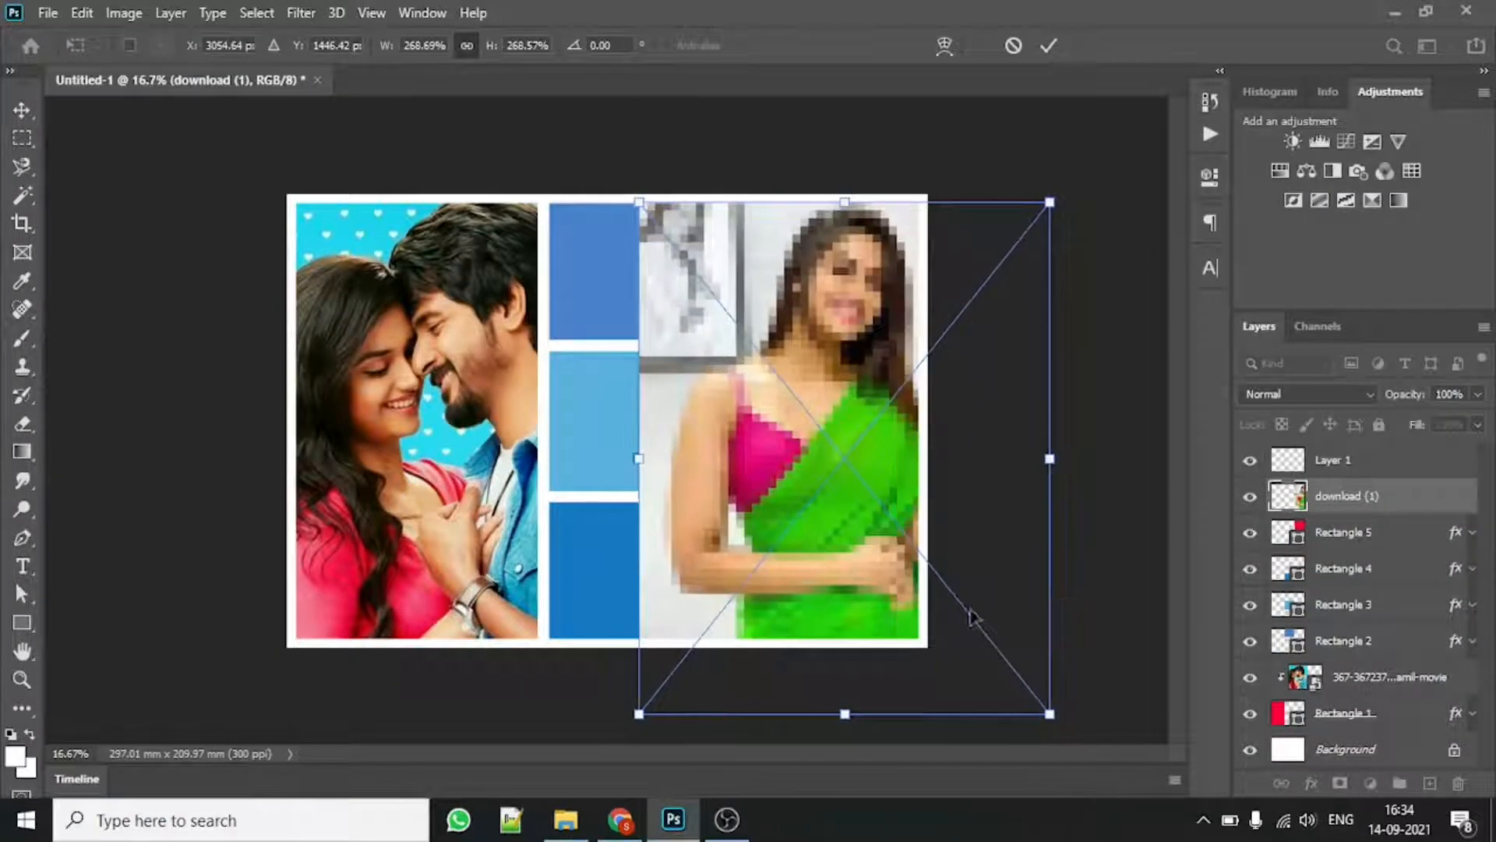
click(1047, 47)
right_click(822, 325)
right_click(1334, 491)
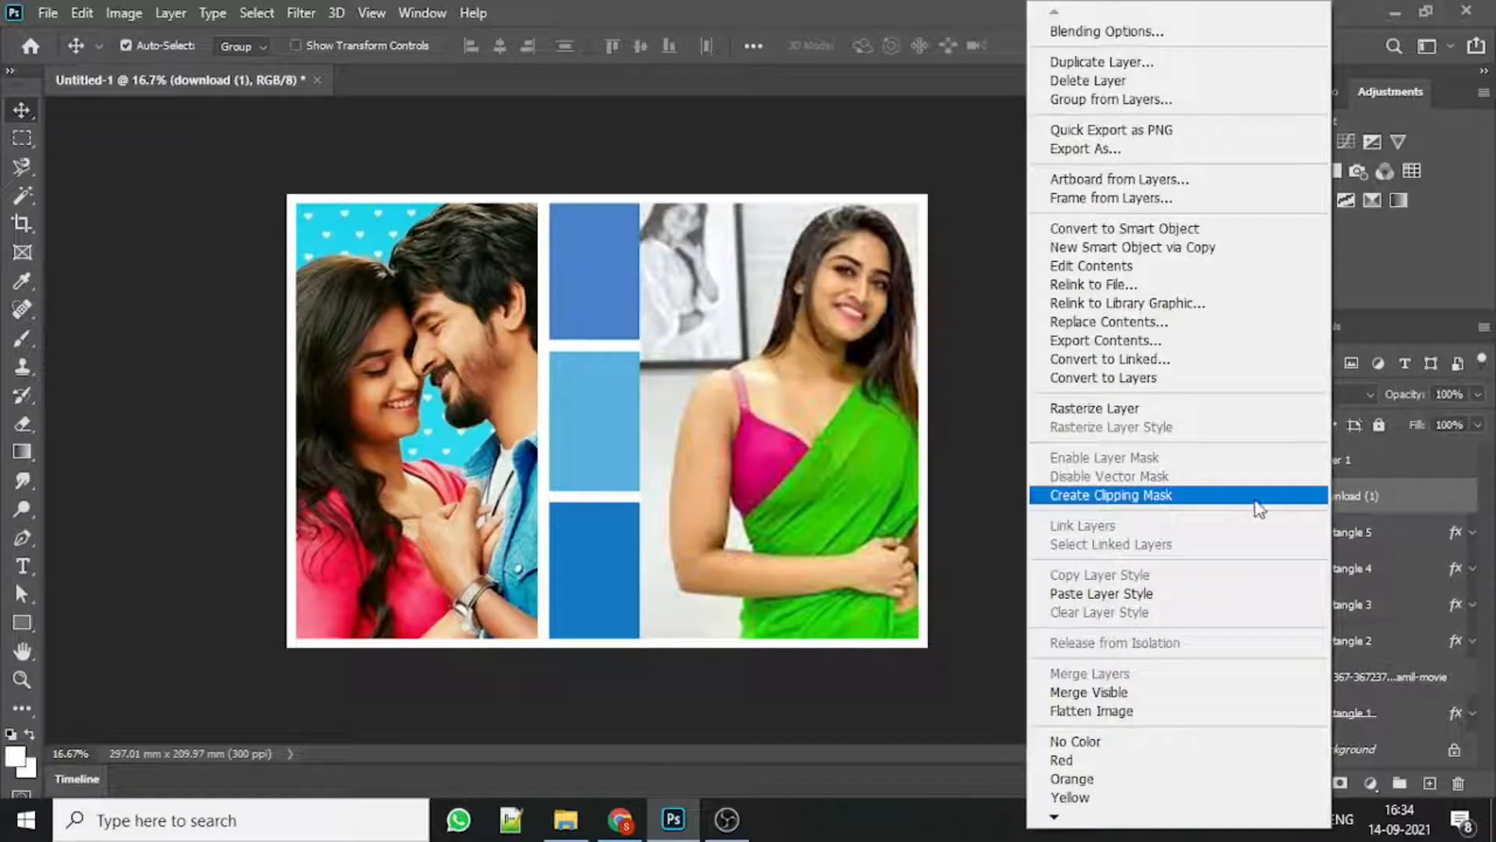
click(1255, 488)
drag(876, 362, 864, 360)
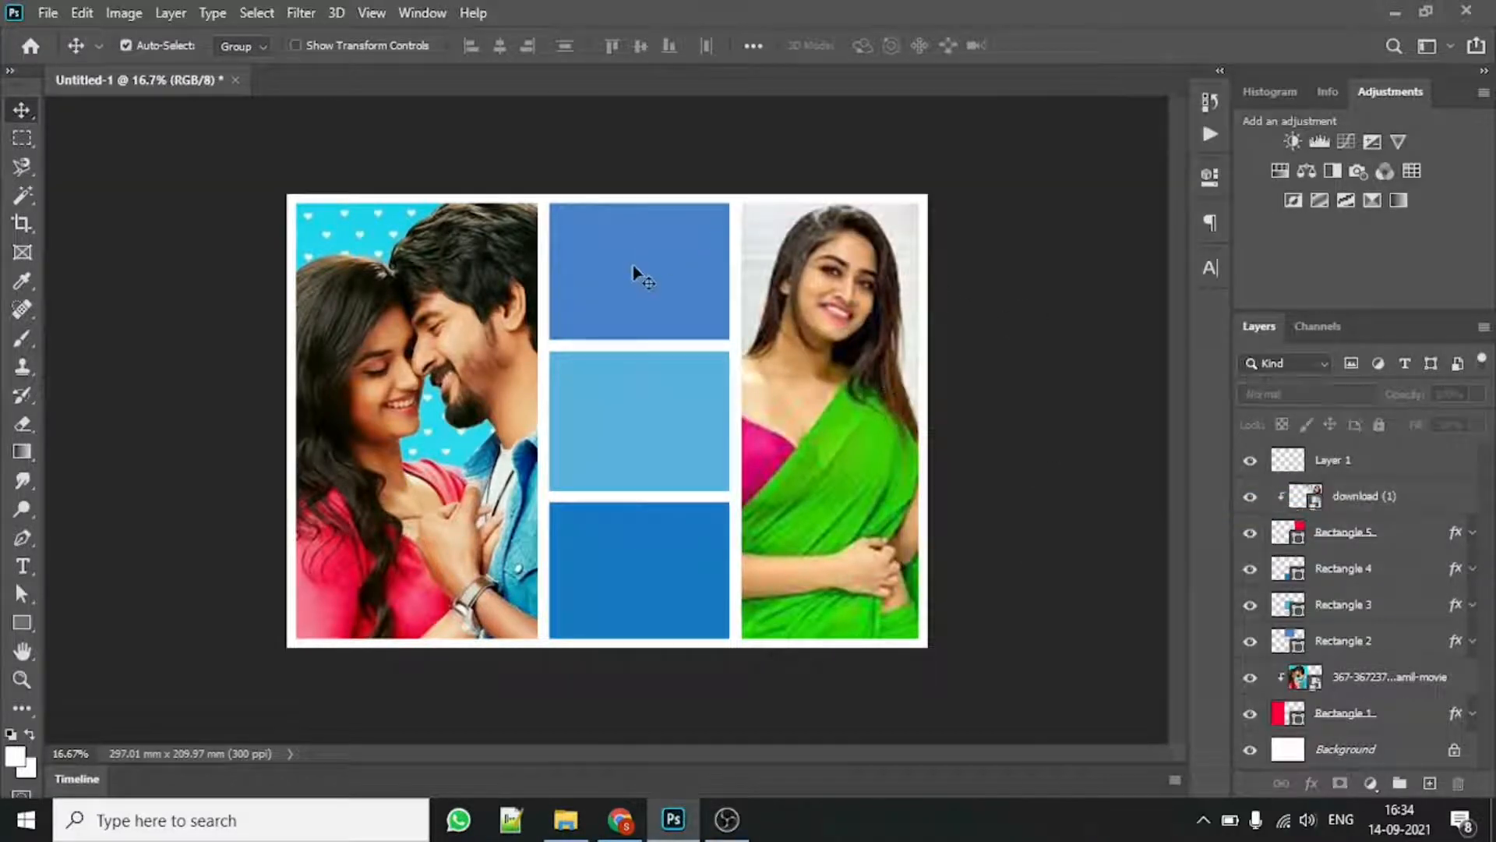
Step: Place the download (2) photo over the top middle cell and clip it to Rectangle 2
click(643, 278)
click(566, 819)
drag(1405, 634, 605, 307)
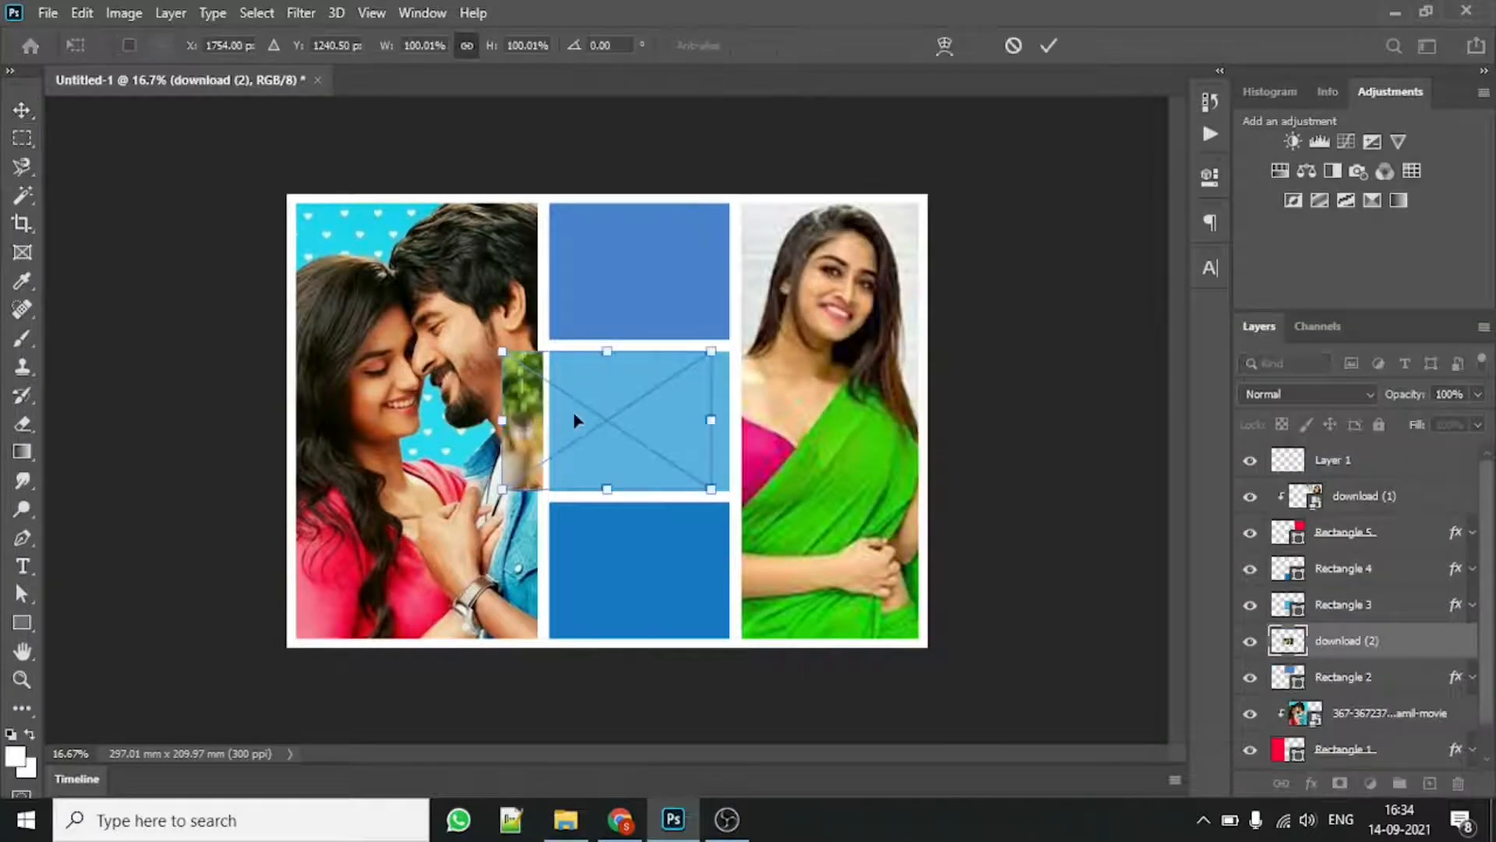
drag(561, 414, 586, 268)
key(Return)
right_click(1380, 643)
click(1159, 494)
mouse_move(698, 316)
mouse_down()
mouse_move(710, 228)
mouse_move(695, 304)
mouse_up()
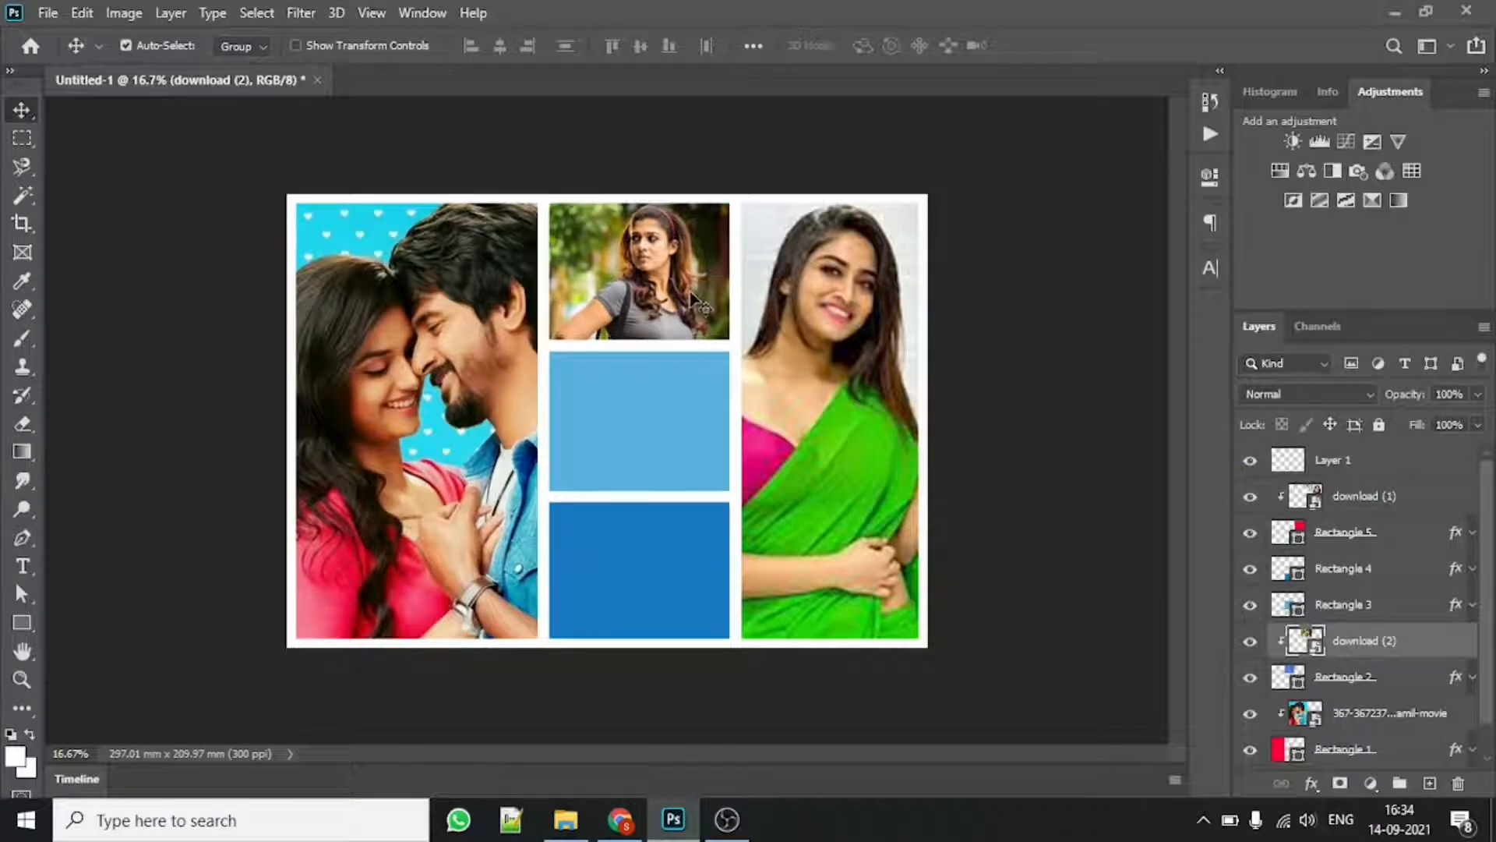
Step: Flip the download (1) photo horizontally and reposition it within the right cell
click(812, 300)
right_click(811, 300)
key(Escape)
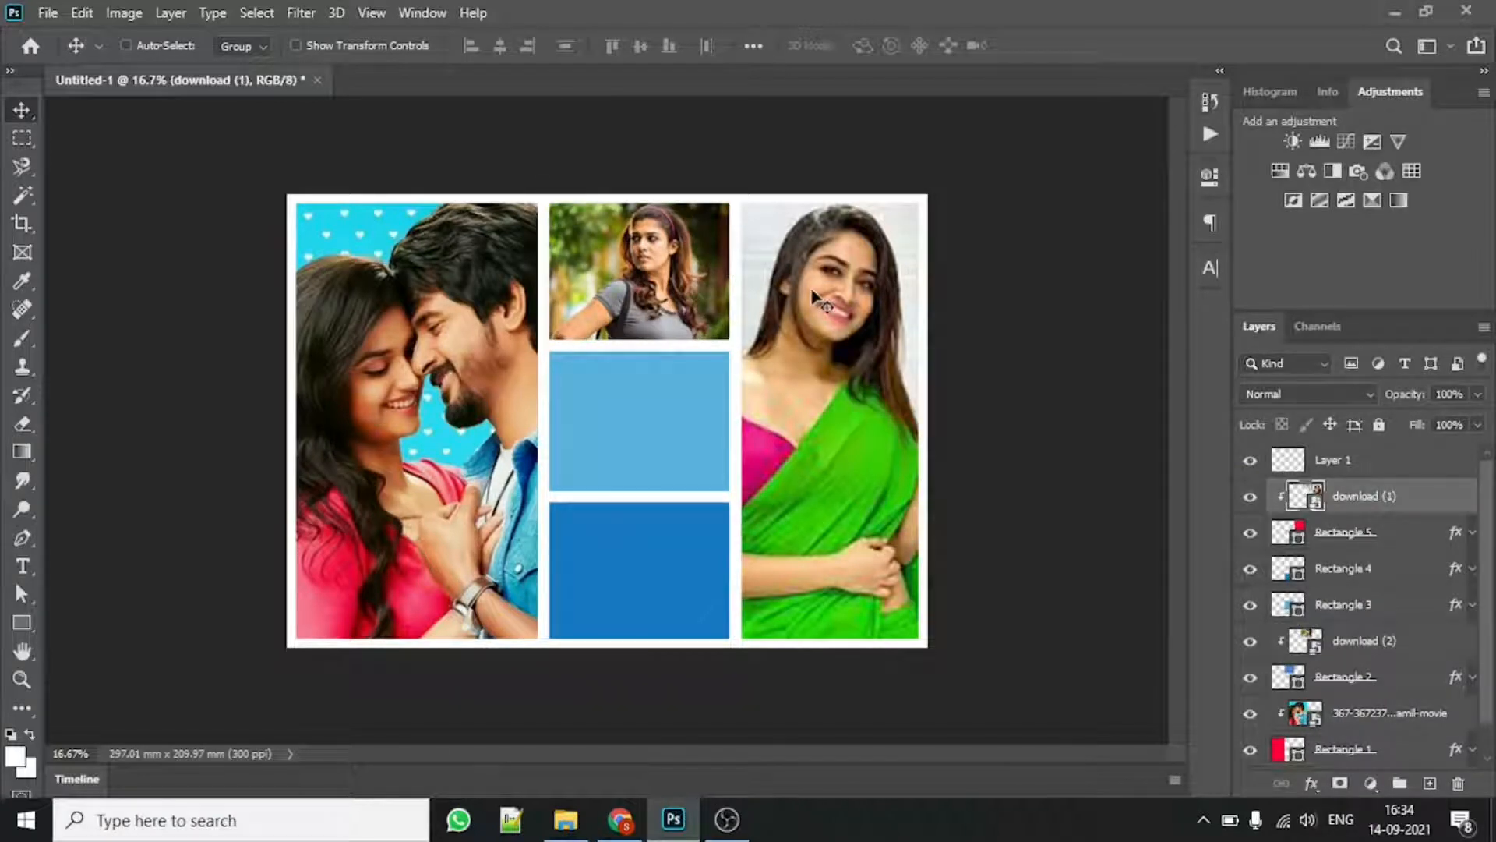
key(ctrl+t)
right_click(812, 296)
key(Escape)
key(Return)
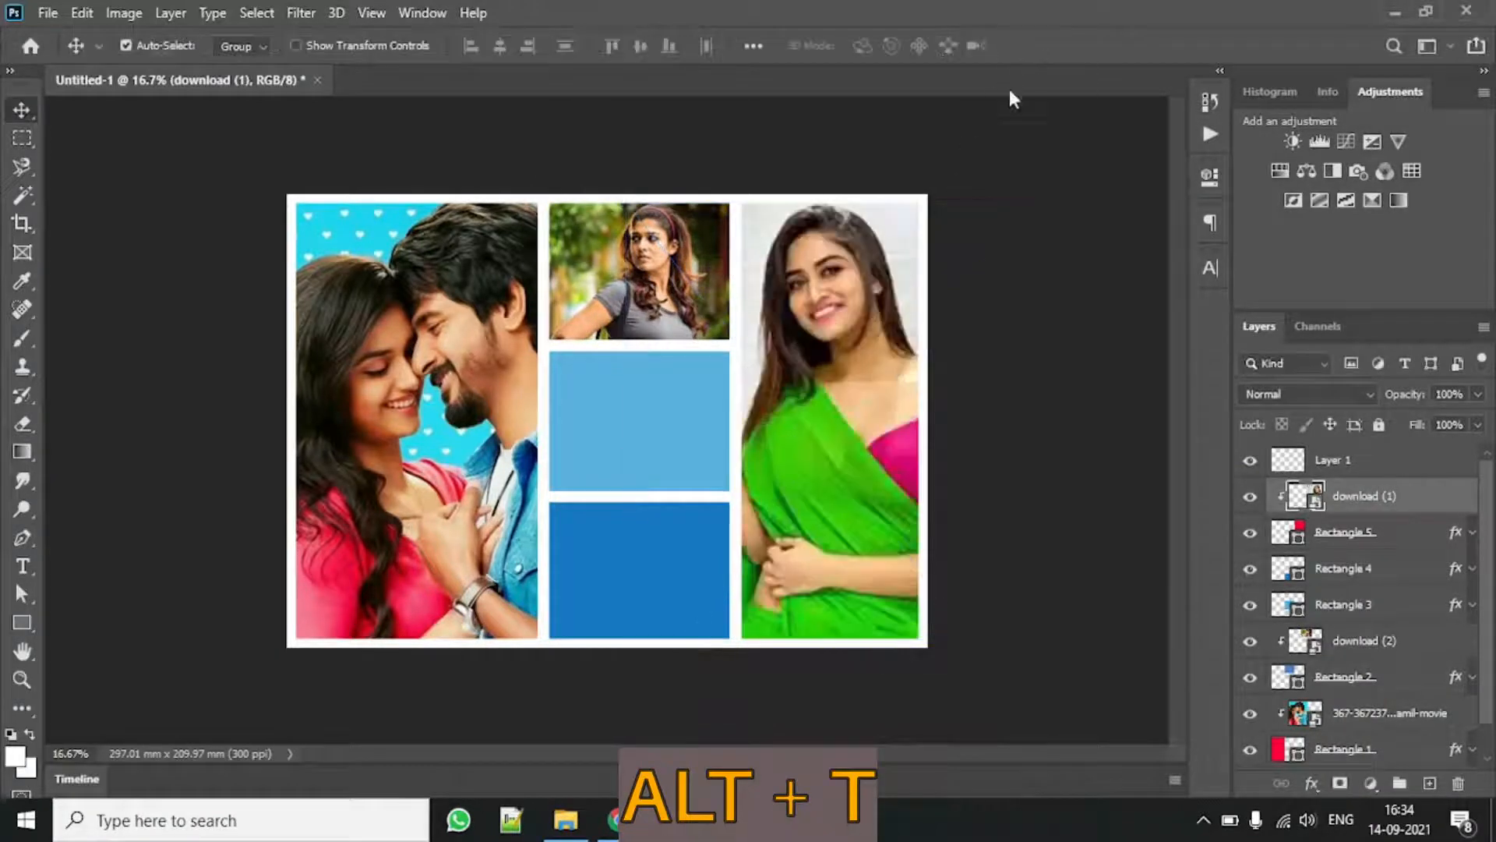
drag(857, 308, 880, 316)
click(962, 304)
Step: Place the tamil_cinema_actress_from_other_state image over the centre cell and clip it to Rectangle 3
click(678, 400)
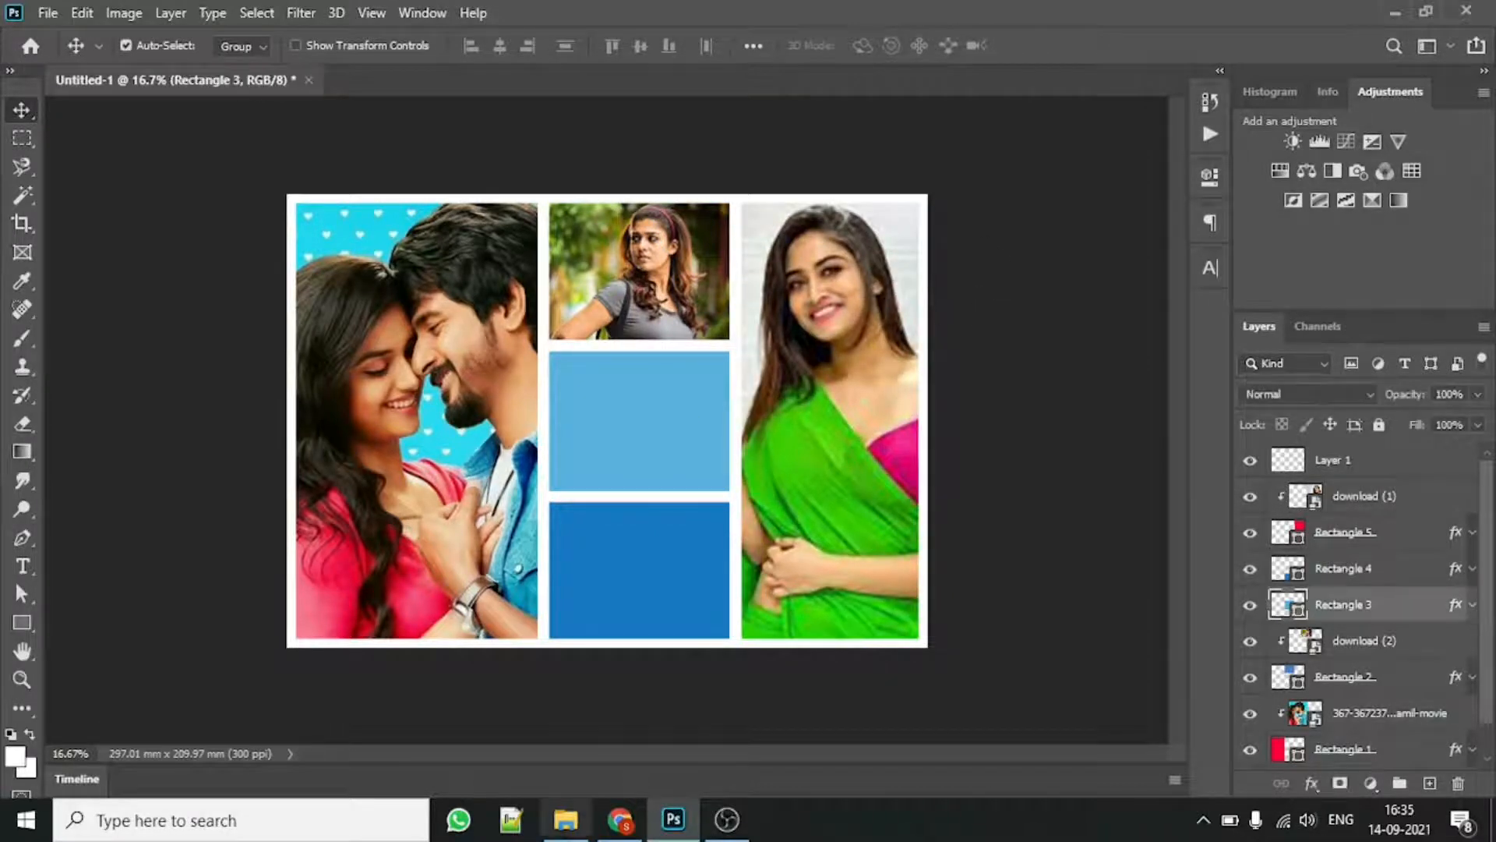
key(alt+Tab)
scroll(1249, 519, down, 5)
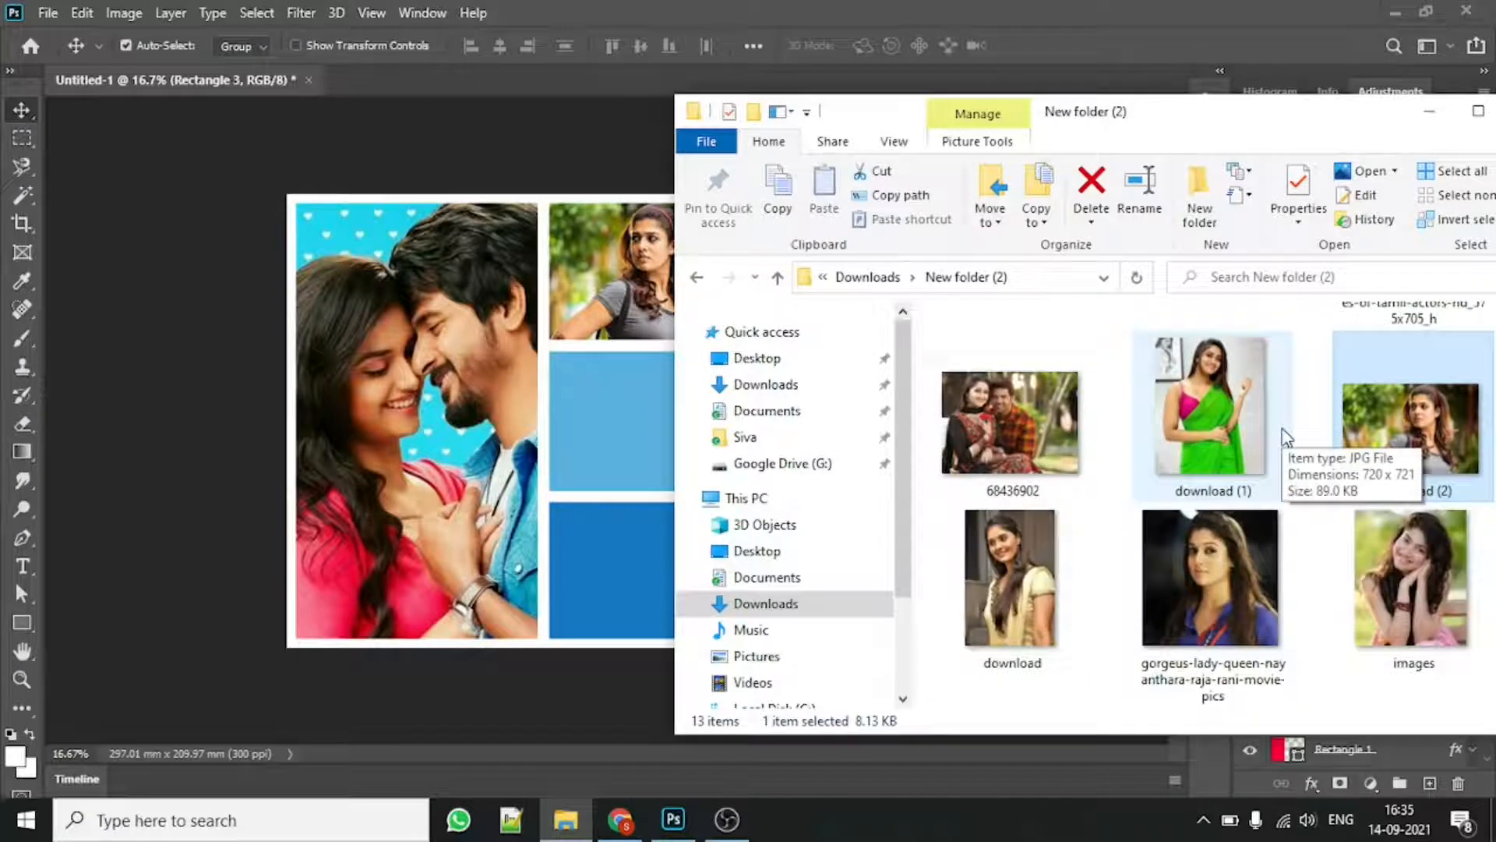
drag(1210, 616, 705, 482)
click(1048, 46)
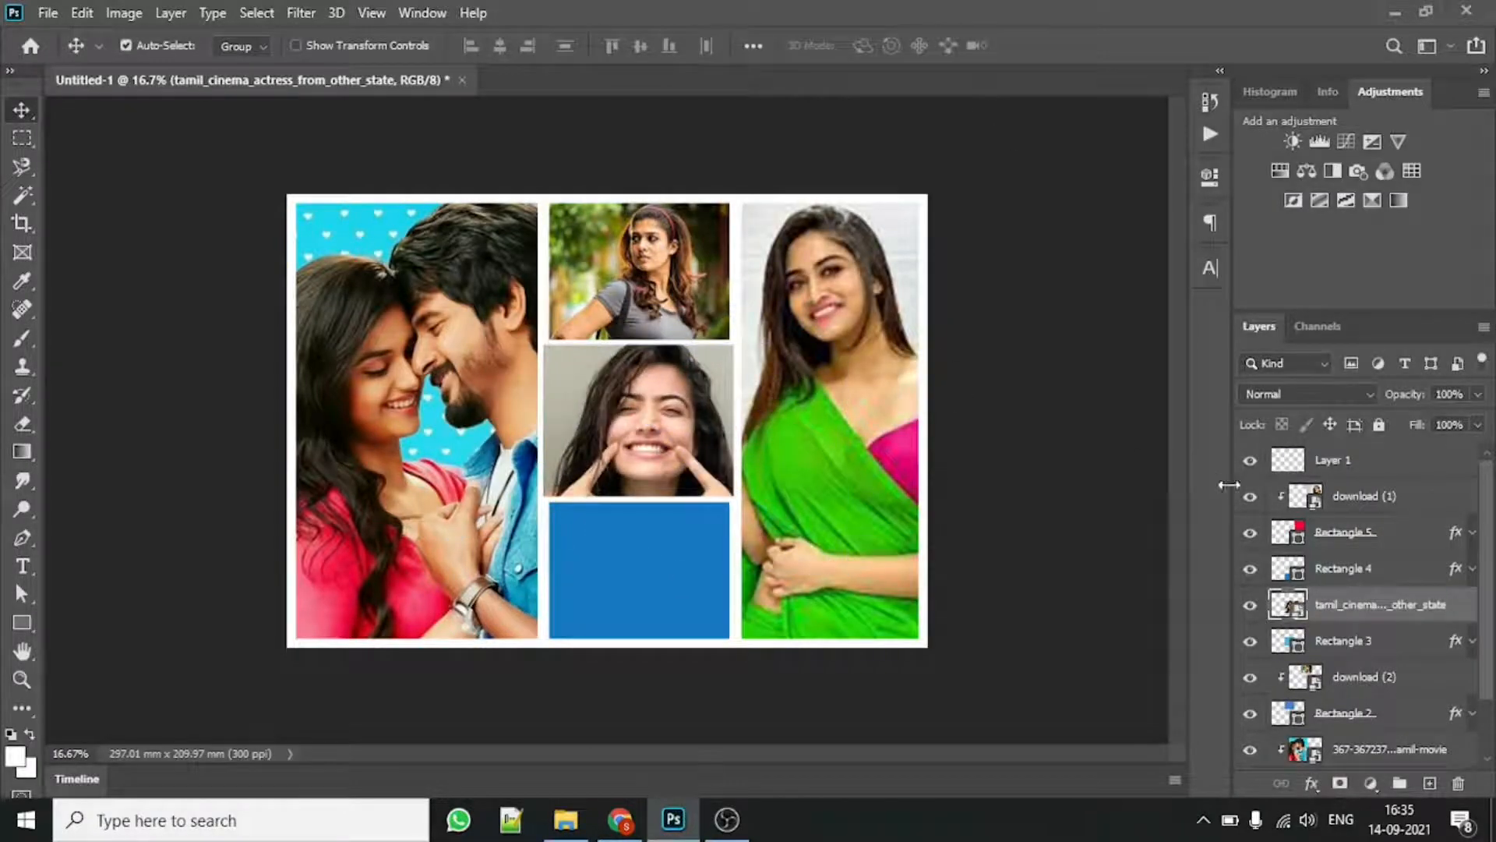
right_click(1369, 607)
click(1091, 498)
Step: Reposition the image clipped to Rectangle 3 and scale it to about 97.7% to fit the centre cell
drag(696, 444, 688, 444)
key(ctrl+t)
drag(548, 347, 550, 350)
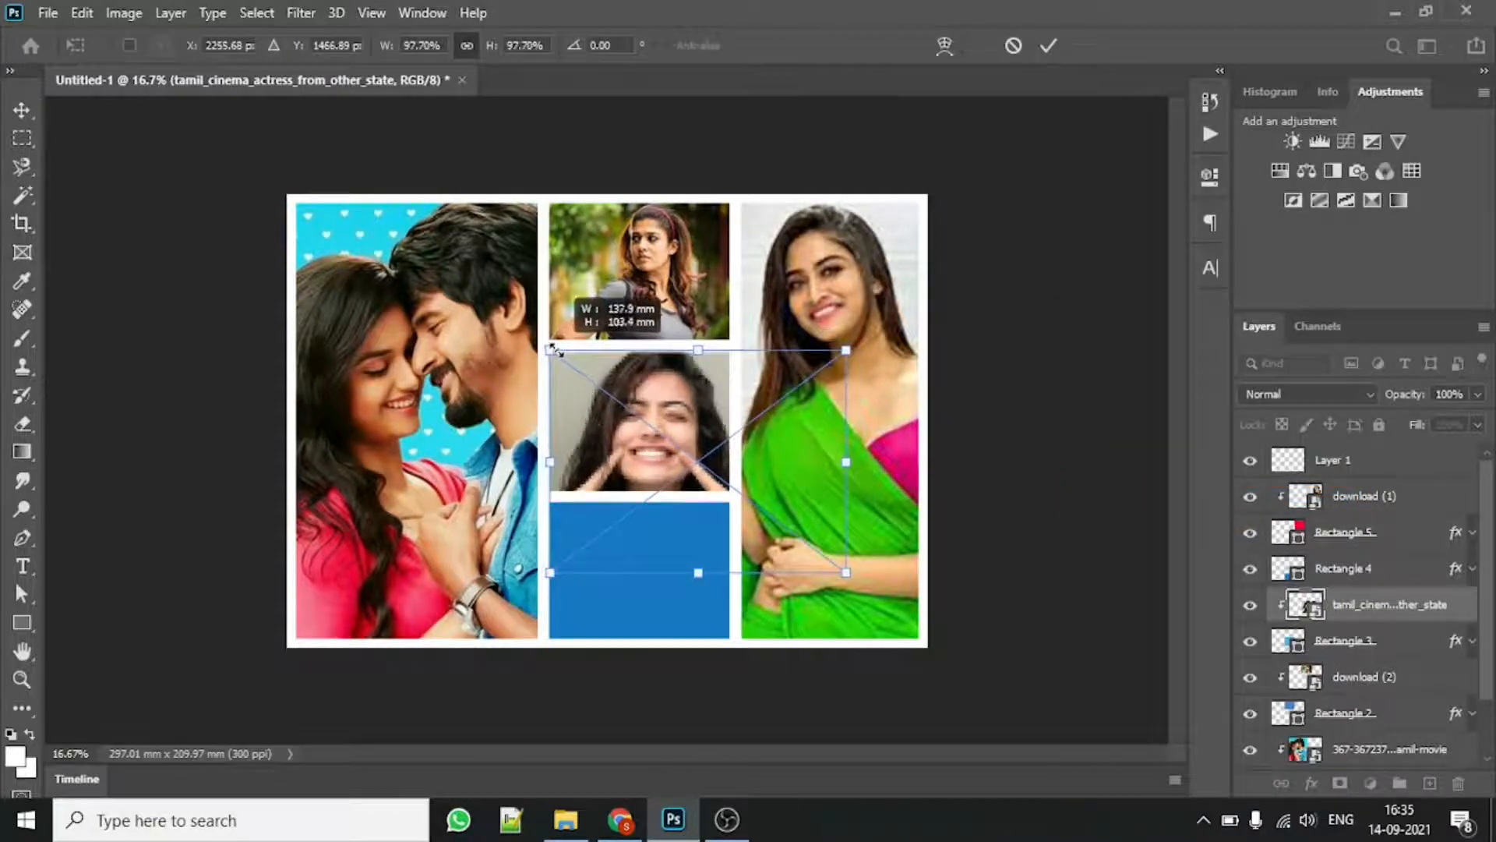
click(1048, 48)
Step: Place the tamil_cinema_actress_from_other_state image above Rectangle 4, enlarged so its lower middle portrait covers the bottom middle cell
click(685, 574)
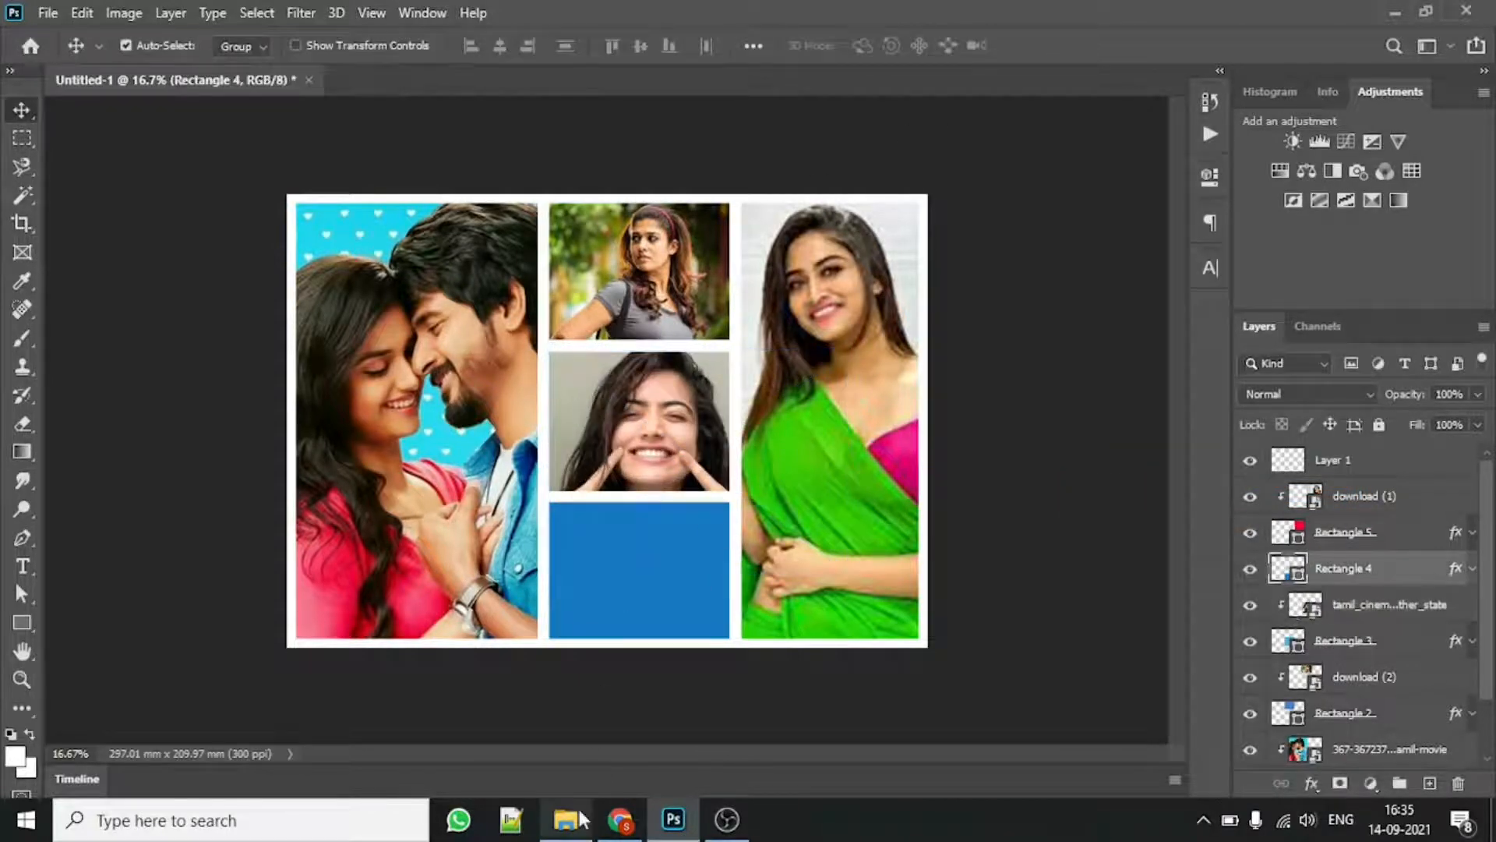
click(565, 819)
scroll(1012, 432, down, 3)
drag(1195, 406, 639, 575)
drag(680, 482, 667, 592)
drag(437, 420, 260, 279)
key(Return)
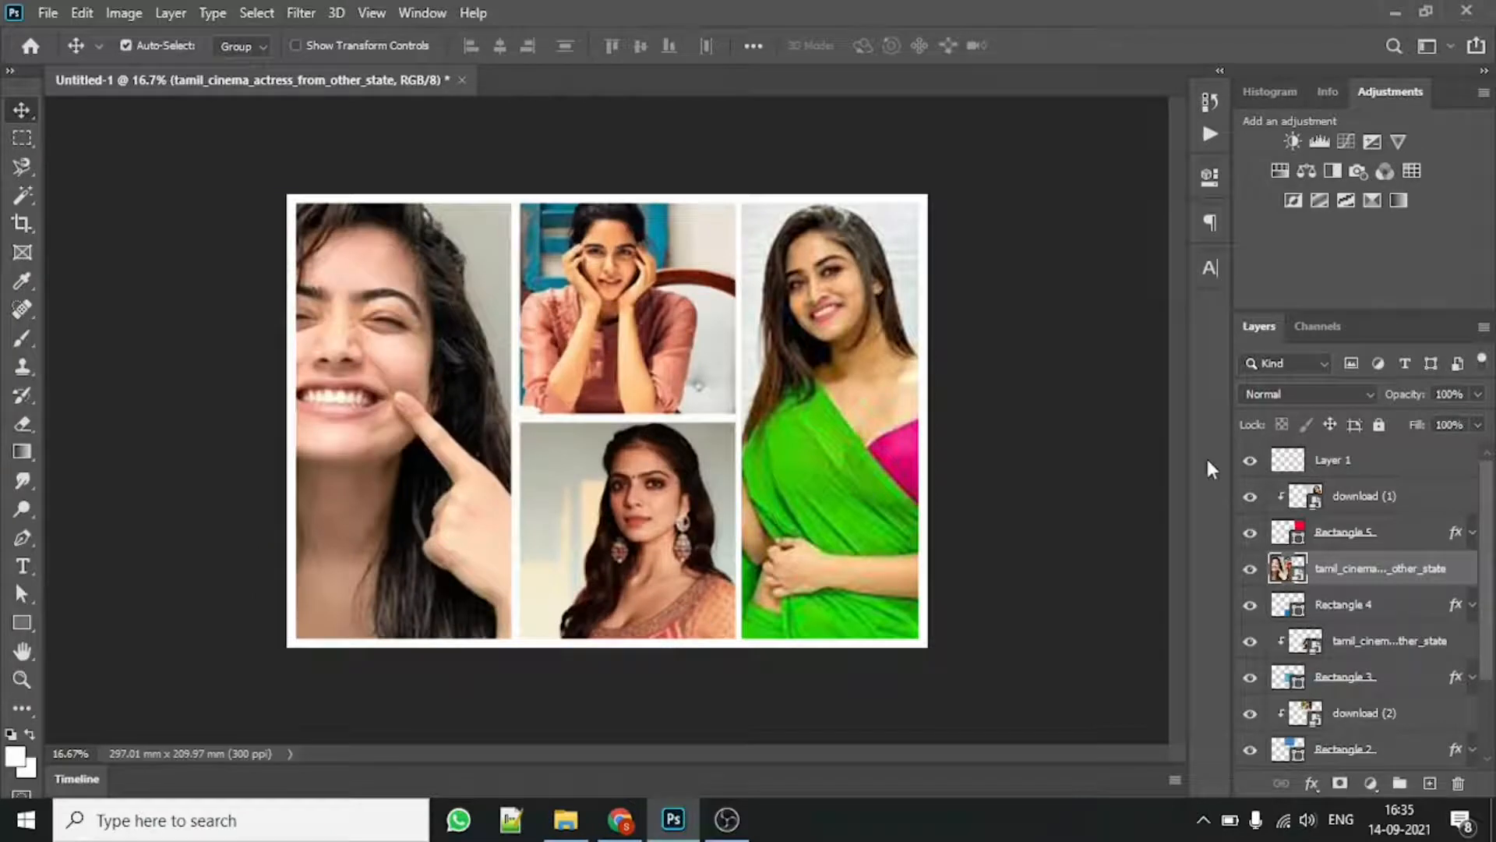
Step: Clip the enlarged image to Rectangle 4 and adjust the portrait's position in the bottom middle cell
right_click(1384, 572)
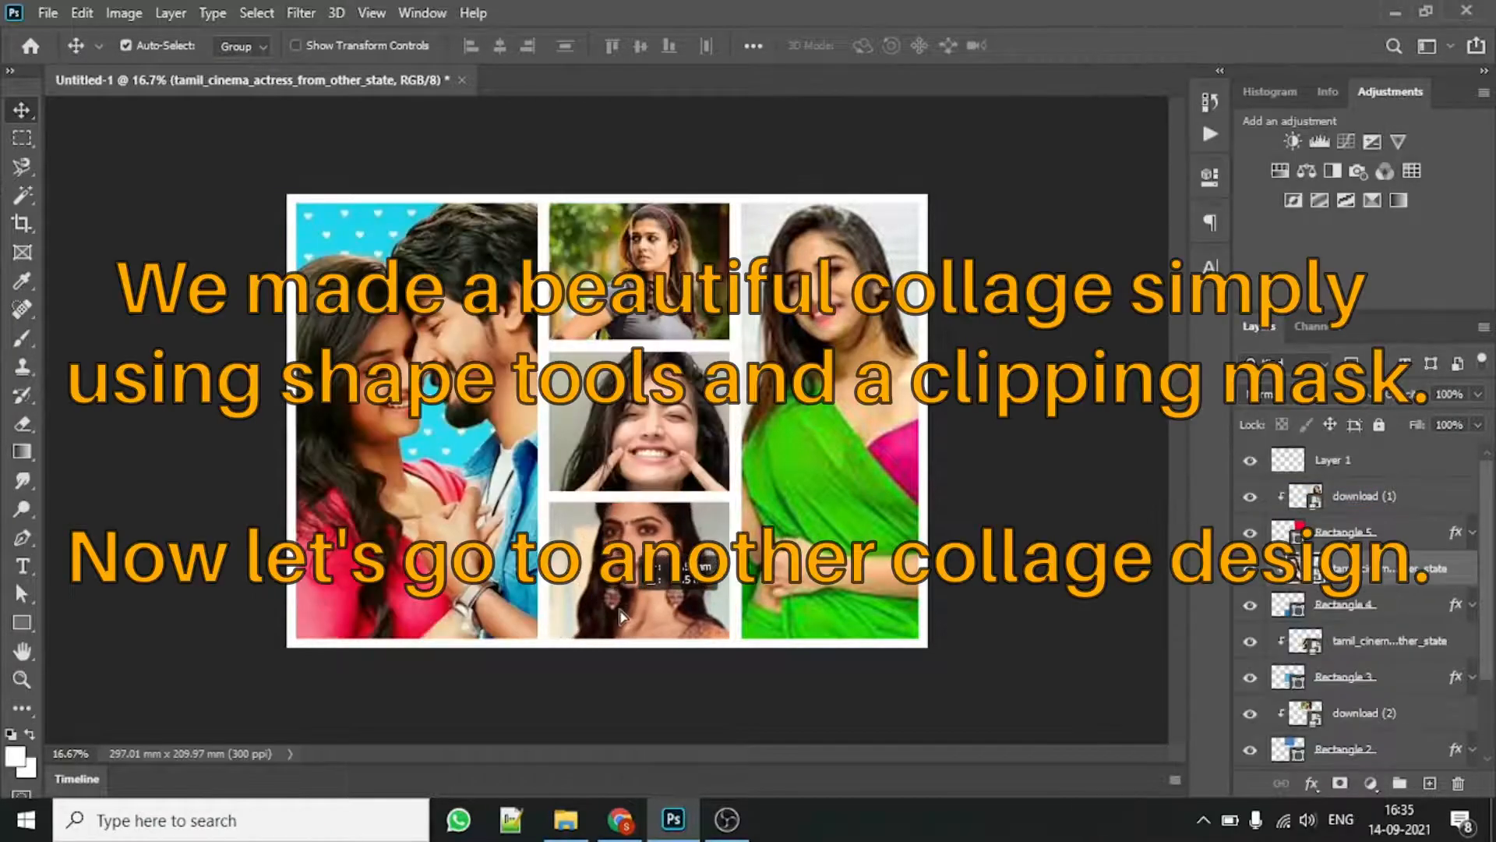
drag(645, 591, 645, 604)
click(1038, 484)
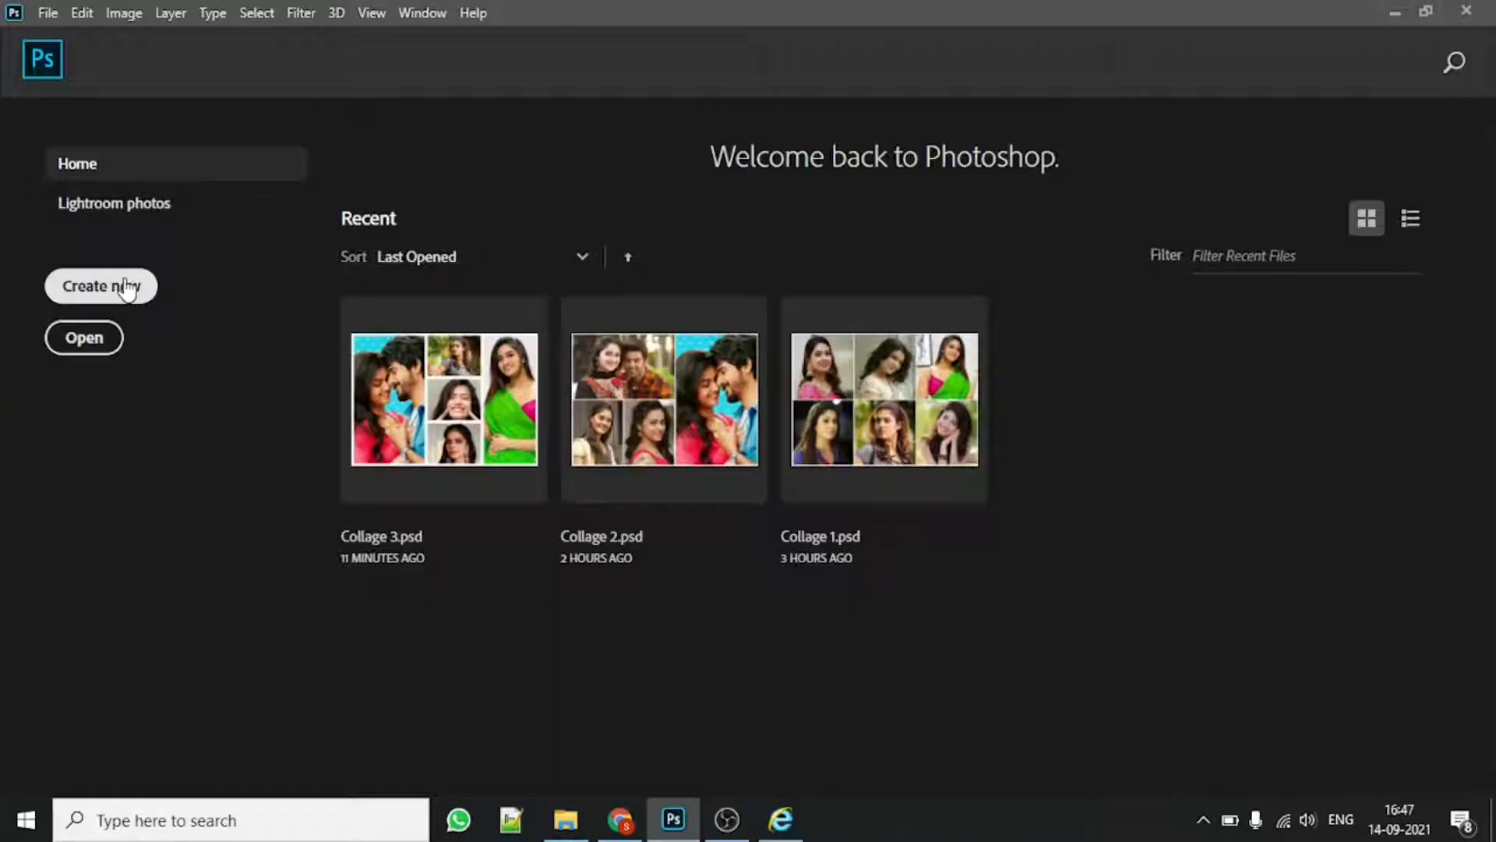
Step: Create a new 297 x 210 mm document at 300 ppi and add a guide layout of 2 columns and 2 rows
click(127, 289)
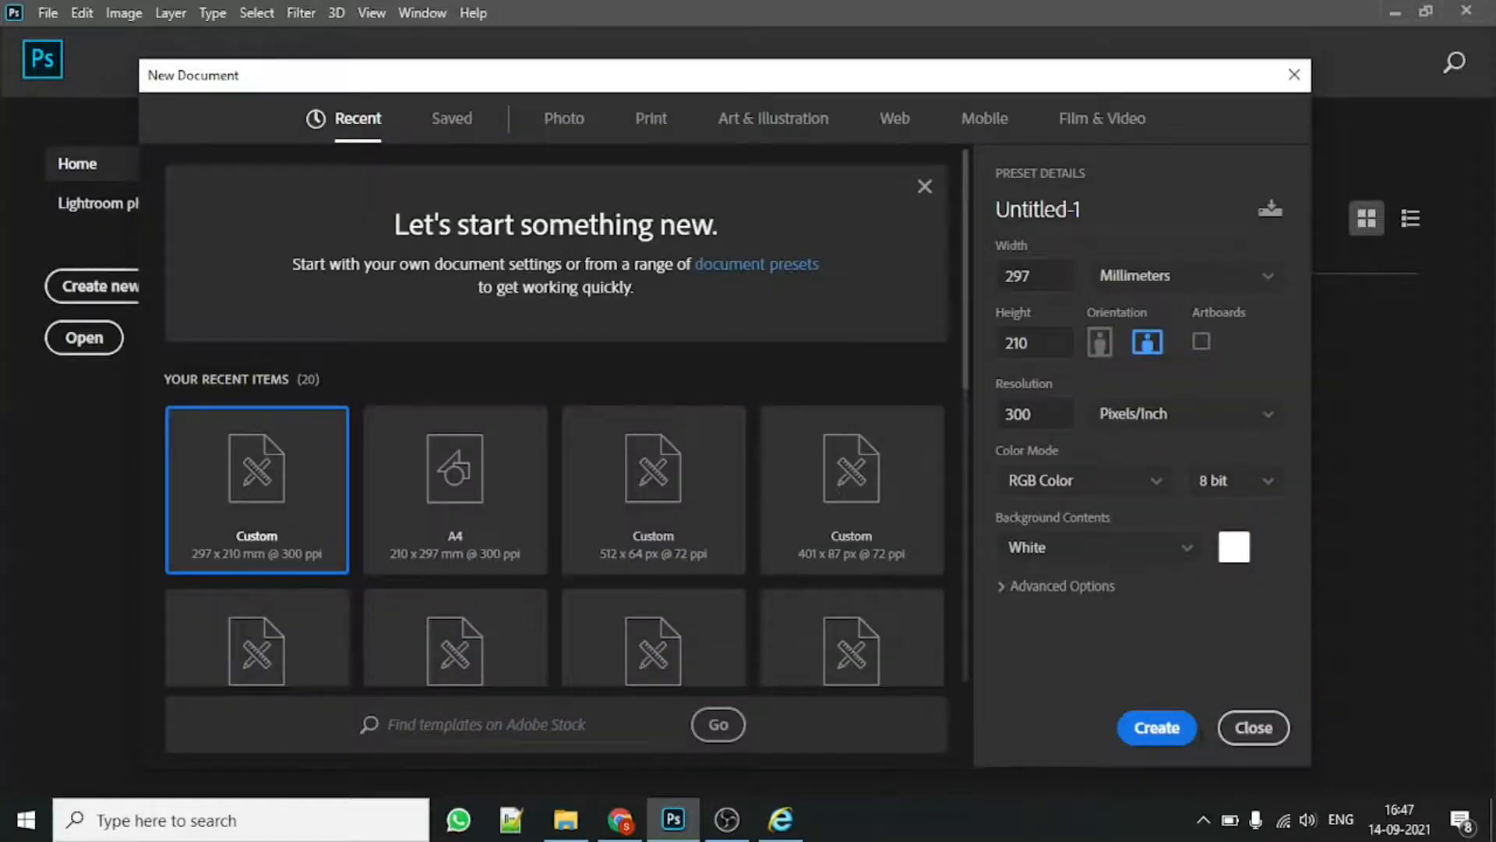
click(1176, 731)
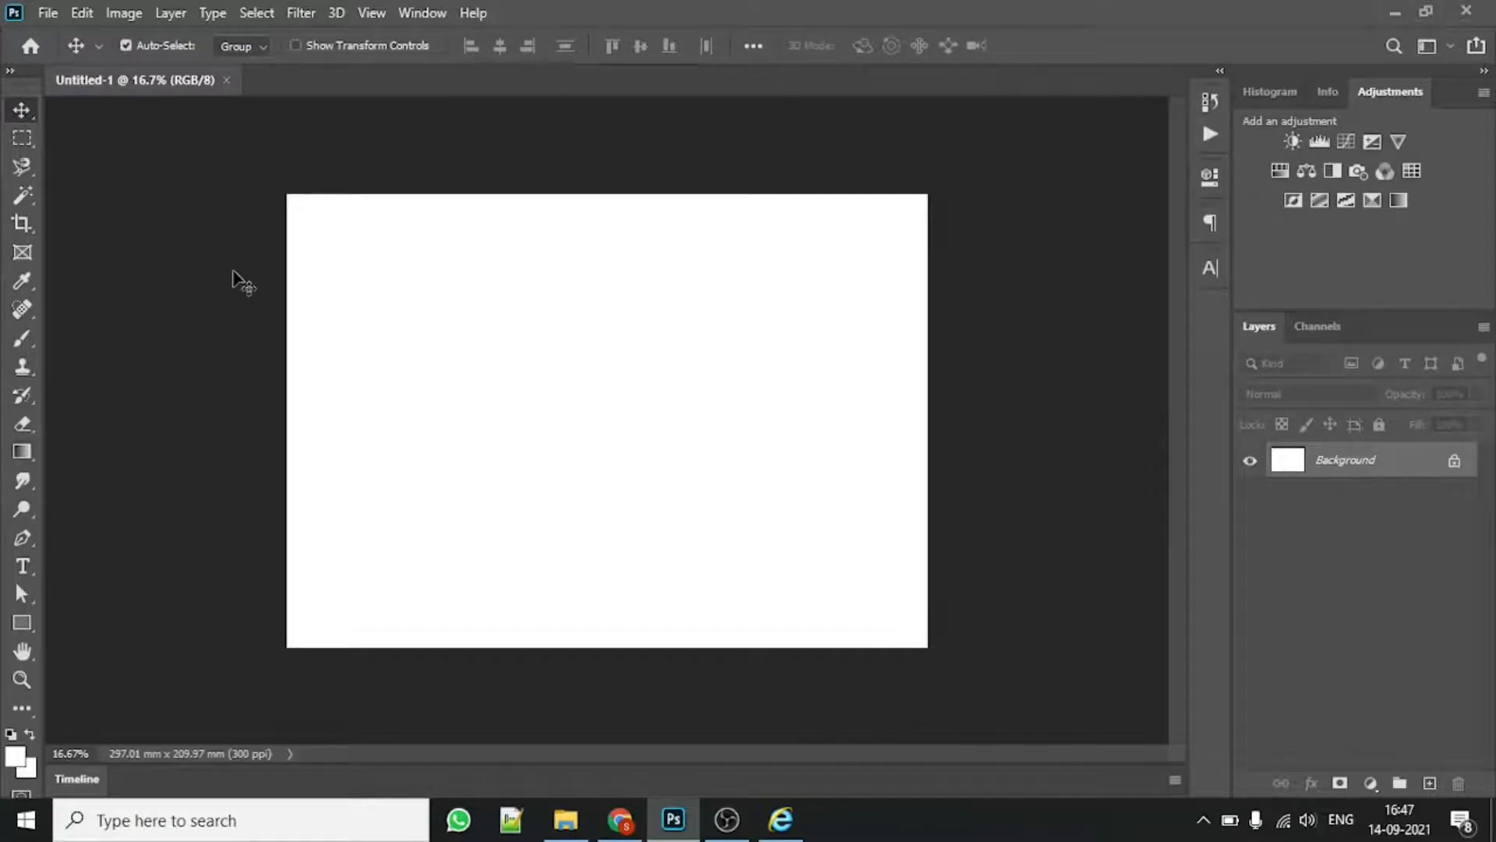
click(371, 13)
click(434, 648)
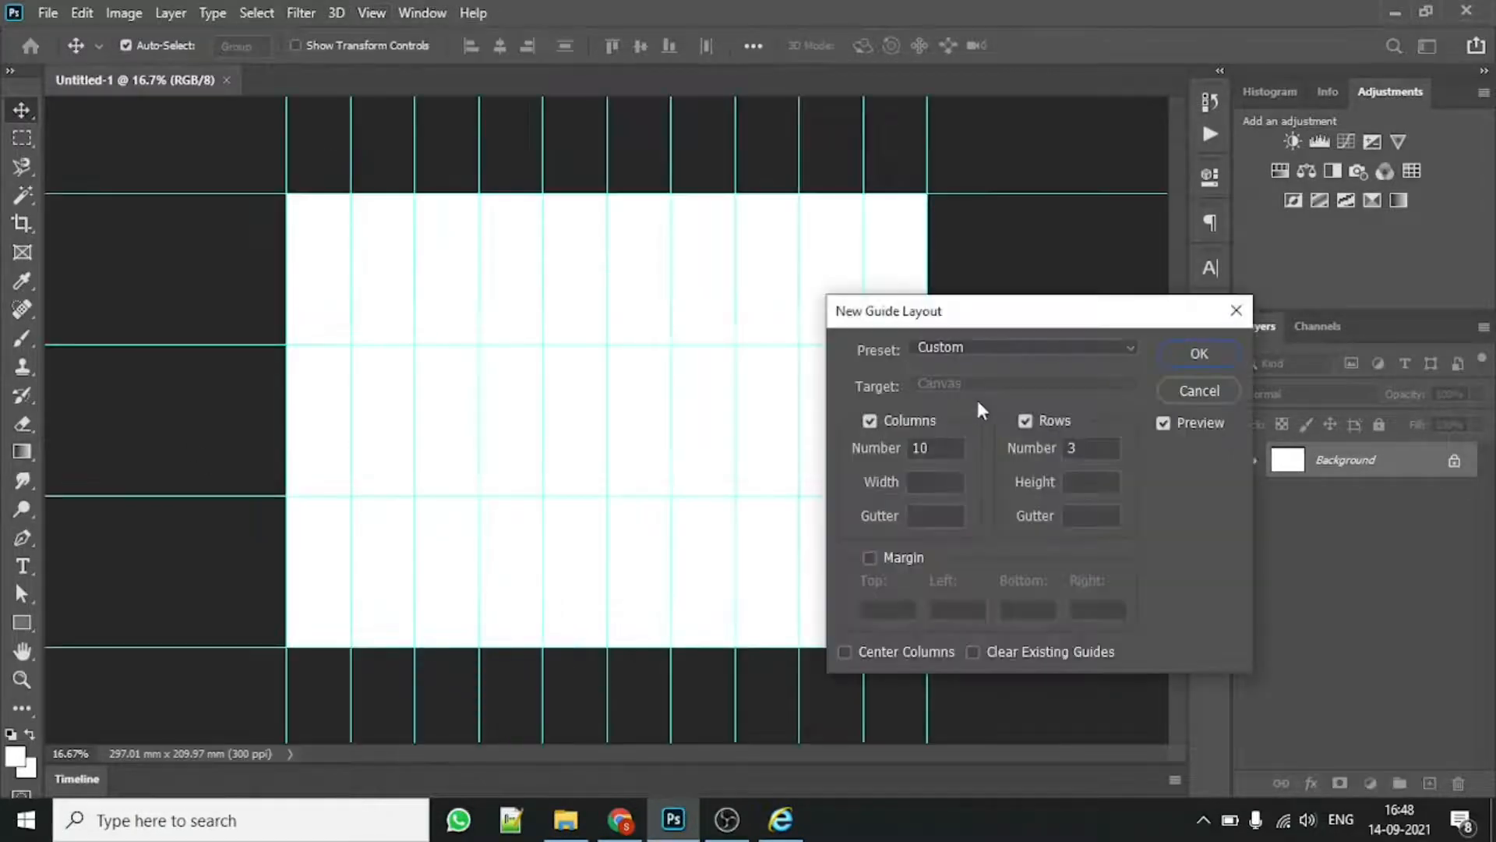
text(2)
double_click(1108, 459)
text(2)
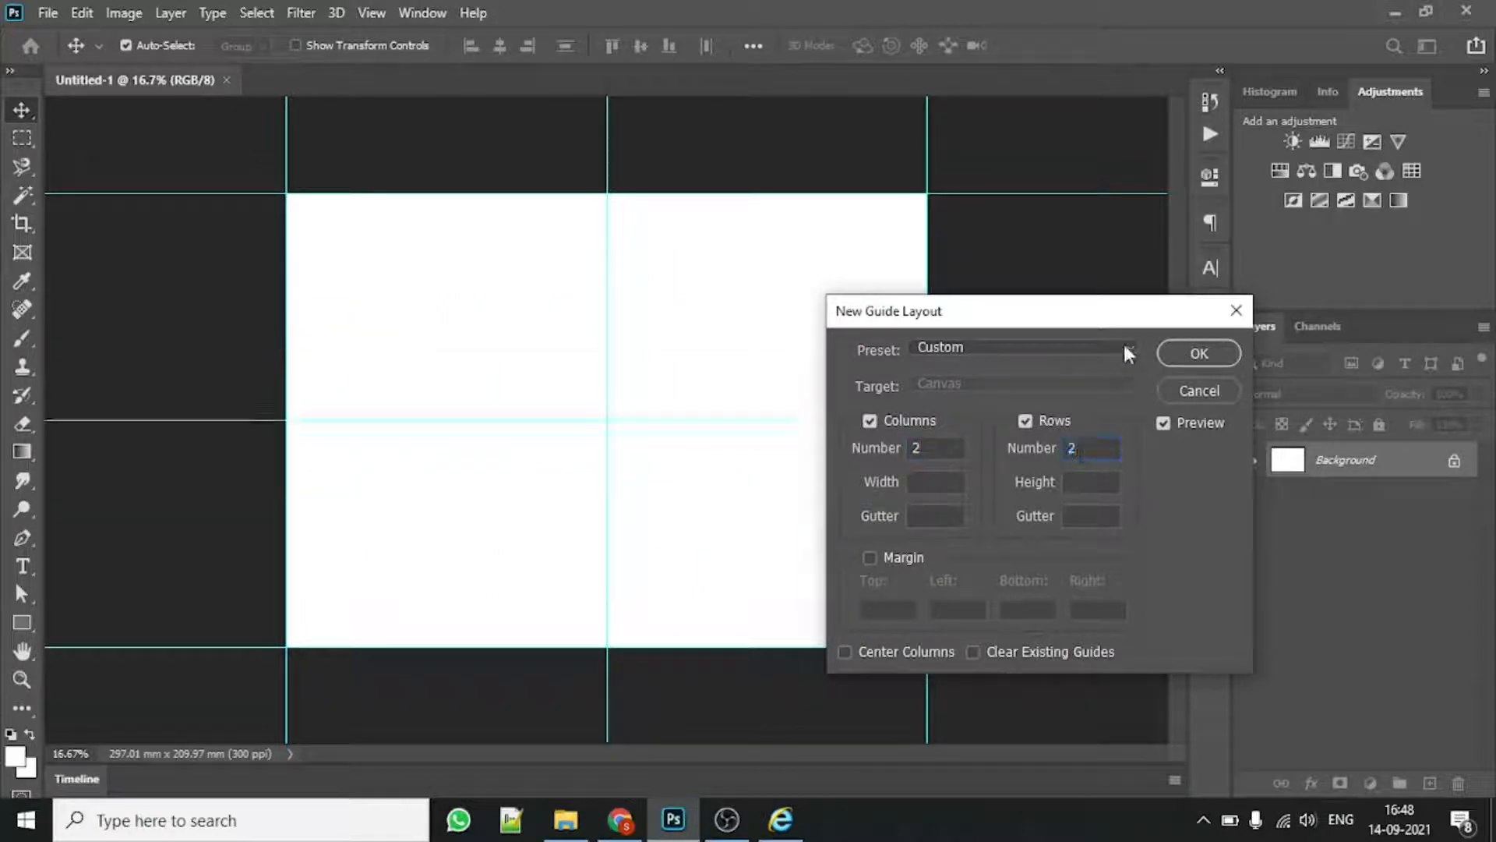
click(1199, 353)
Step: Draw a rectangle of about 1281 x 1510 px from the canvas's top edge beside the centre guide and fill it blue
key(u)
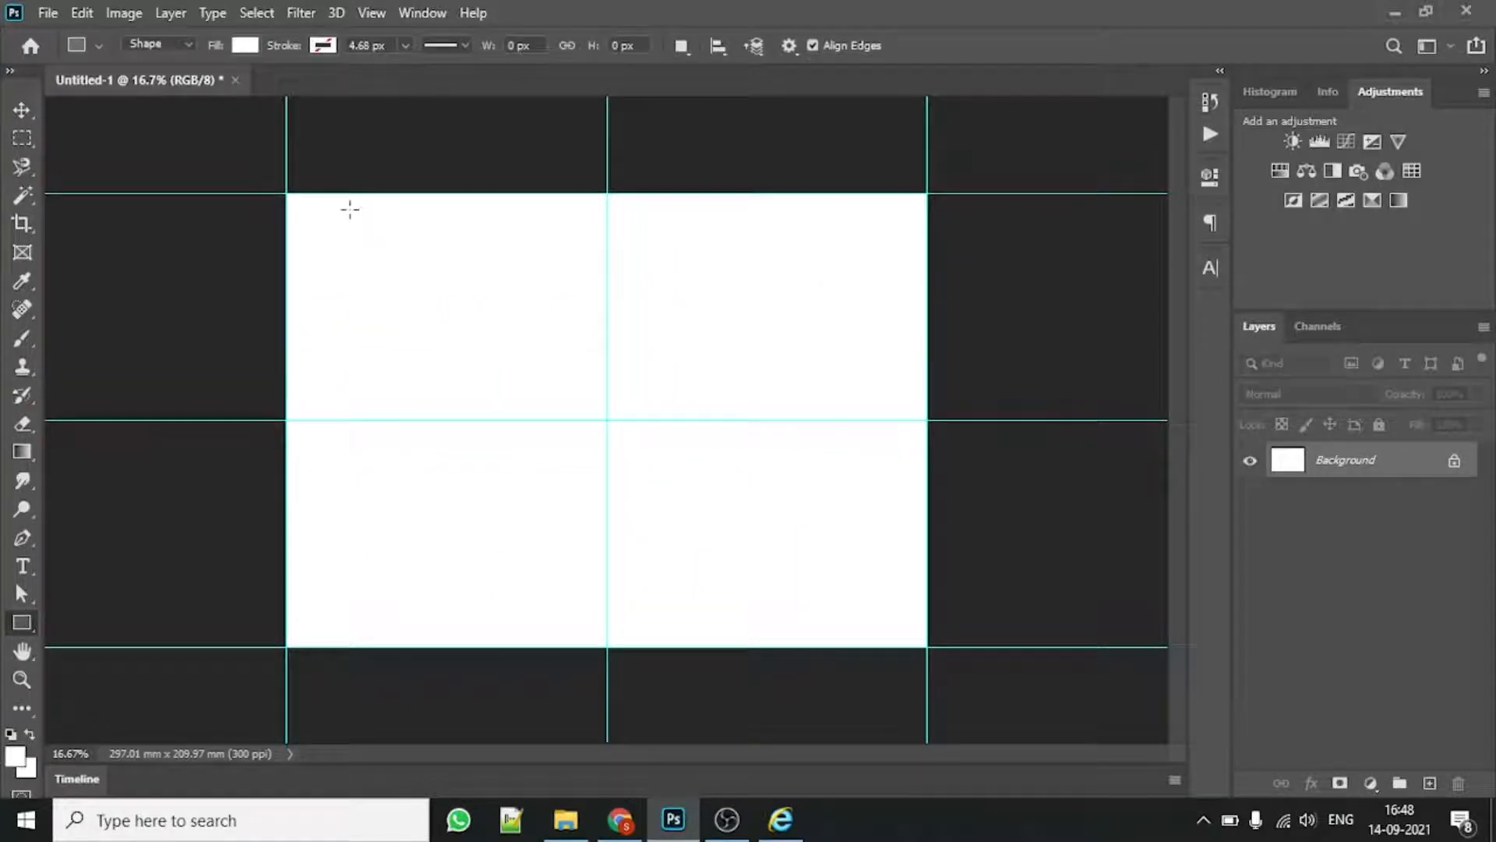
drag(374, 197, 614, 470)
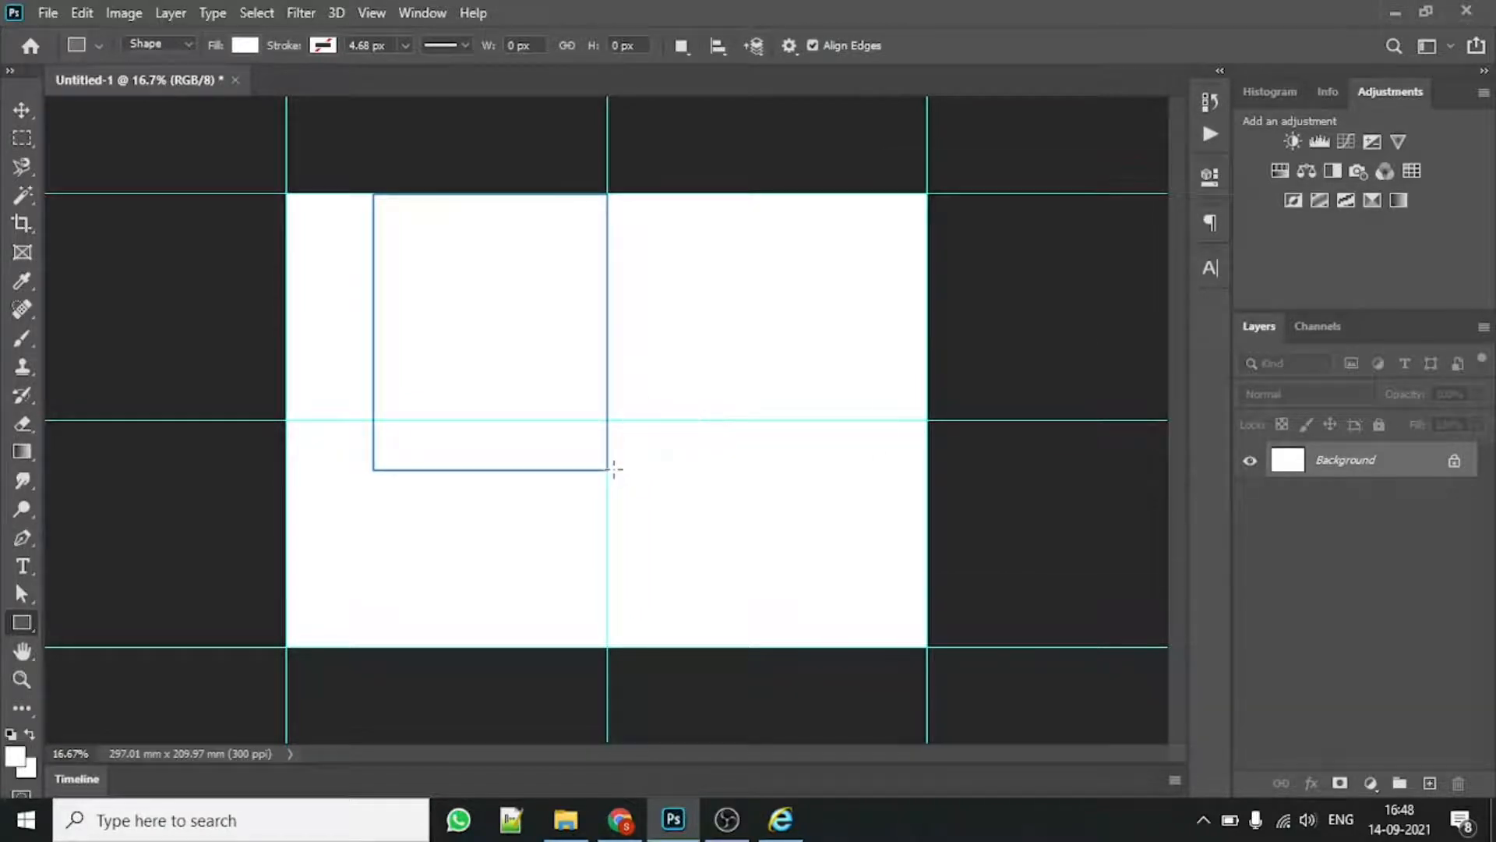
click(904, 309)
click(943, 424)
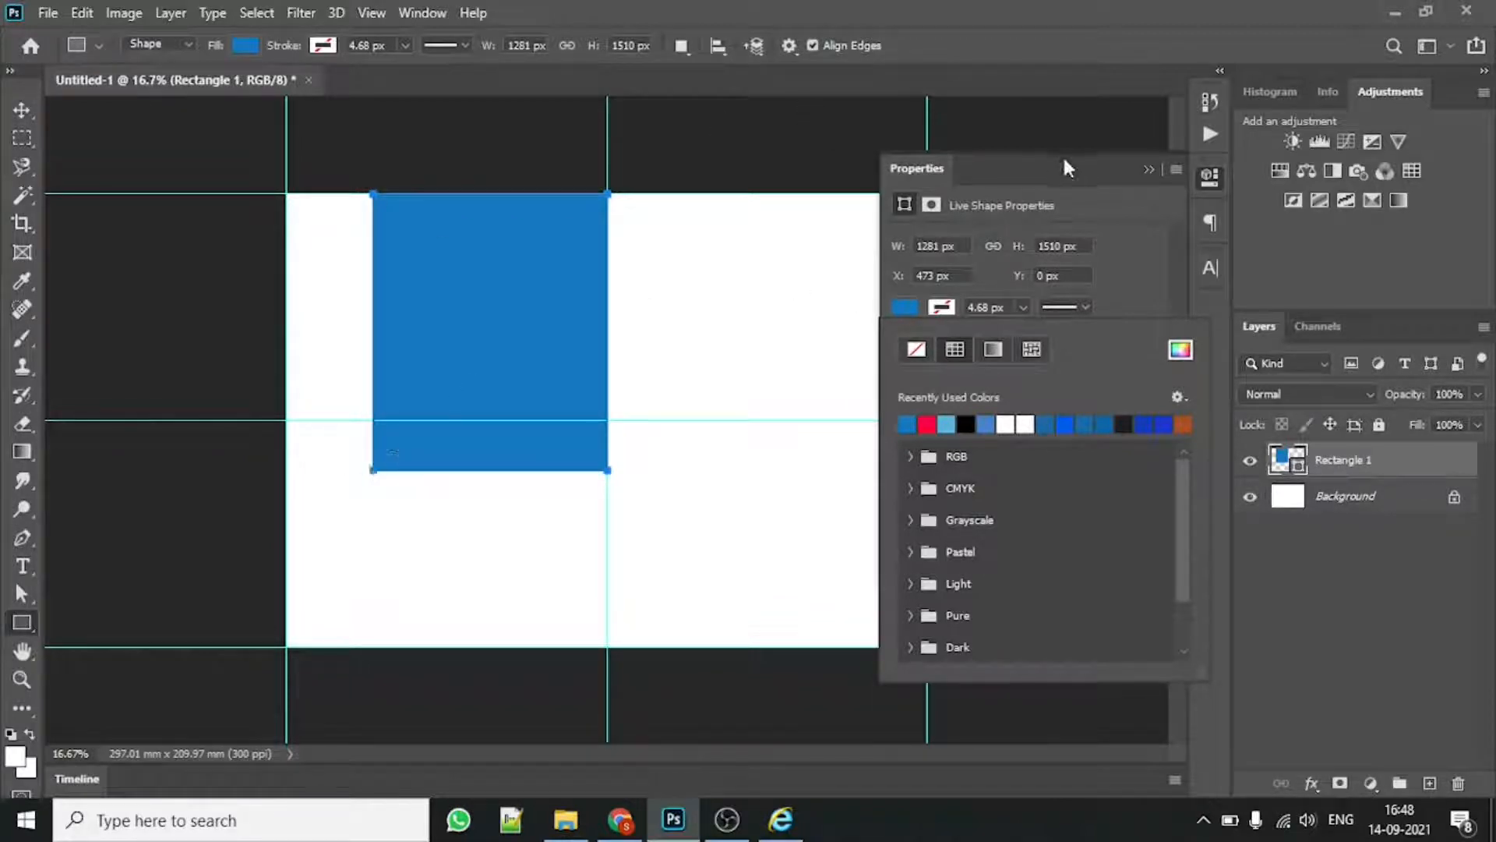
Step: Scale down the blue rectangle and reposition it near the middle of the upper-left guide area
key(v)
drag(444, 307, 381, 288)
click(1149, 170)
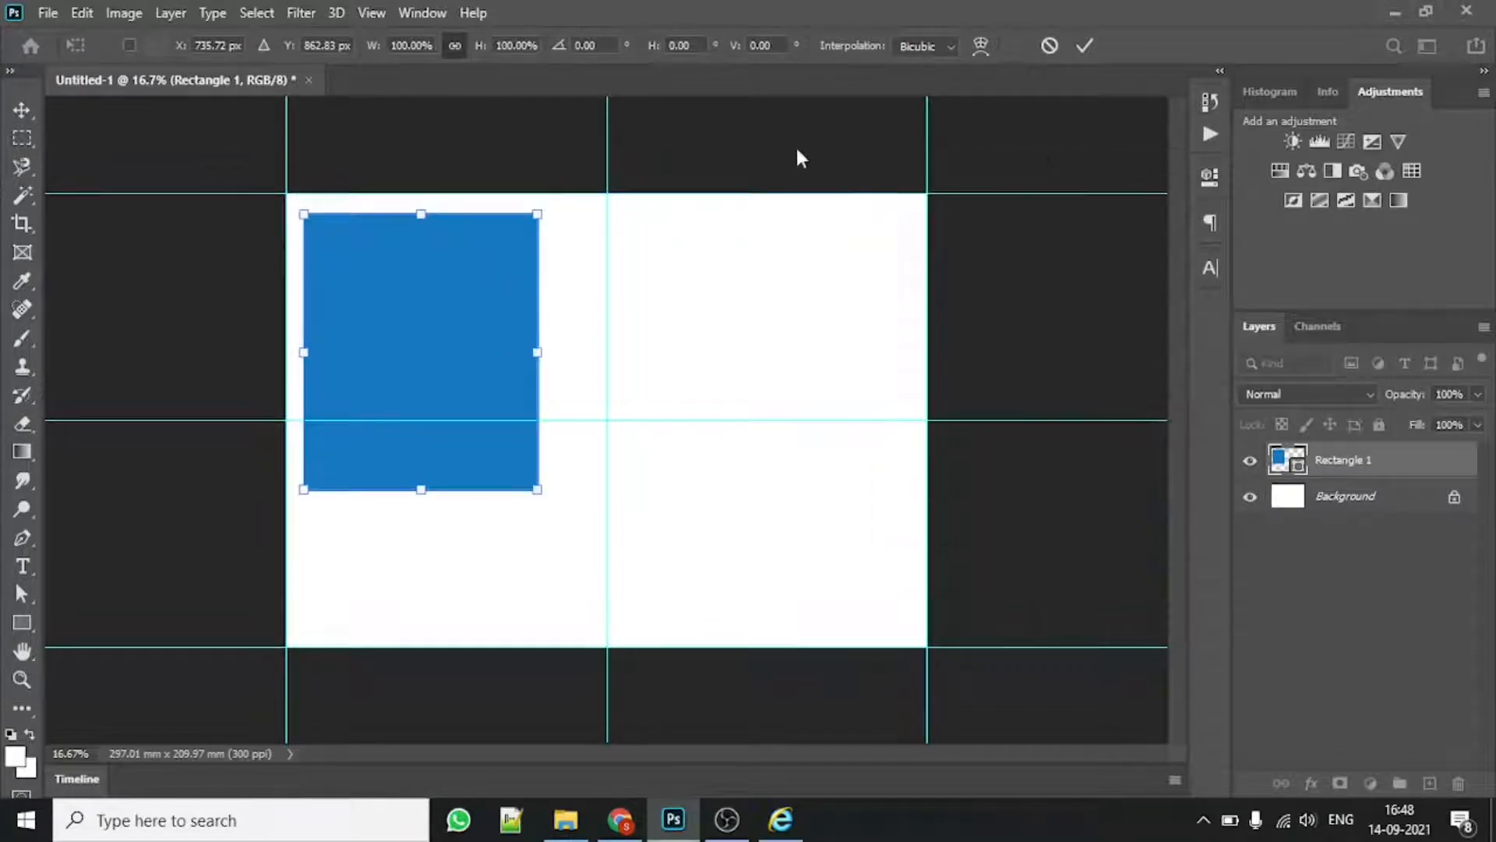
drag(537, 489, 508, 443)
click(1084, 48)
drag(433, 295, 466, 295)
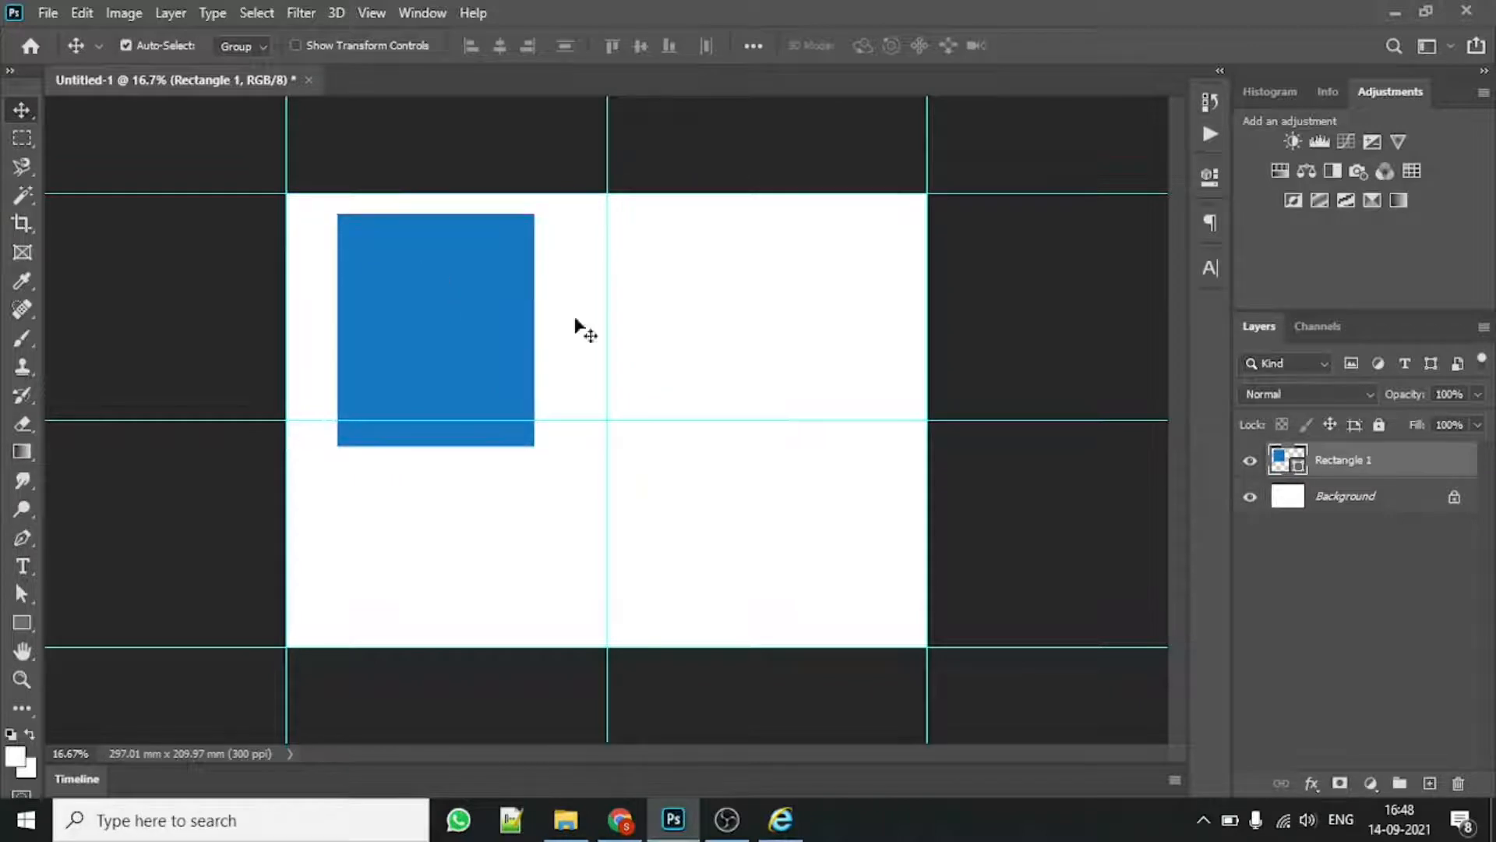
Step: Duplicate the blue Rectangle 1, offset the copy slightly and fill it light blue
right_click(1393, 448)
click(1157, 115)
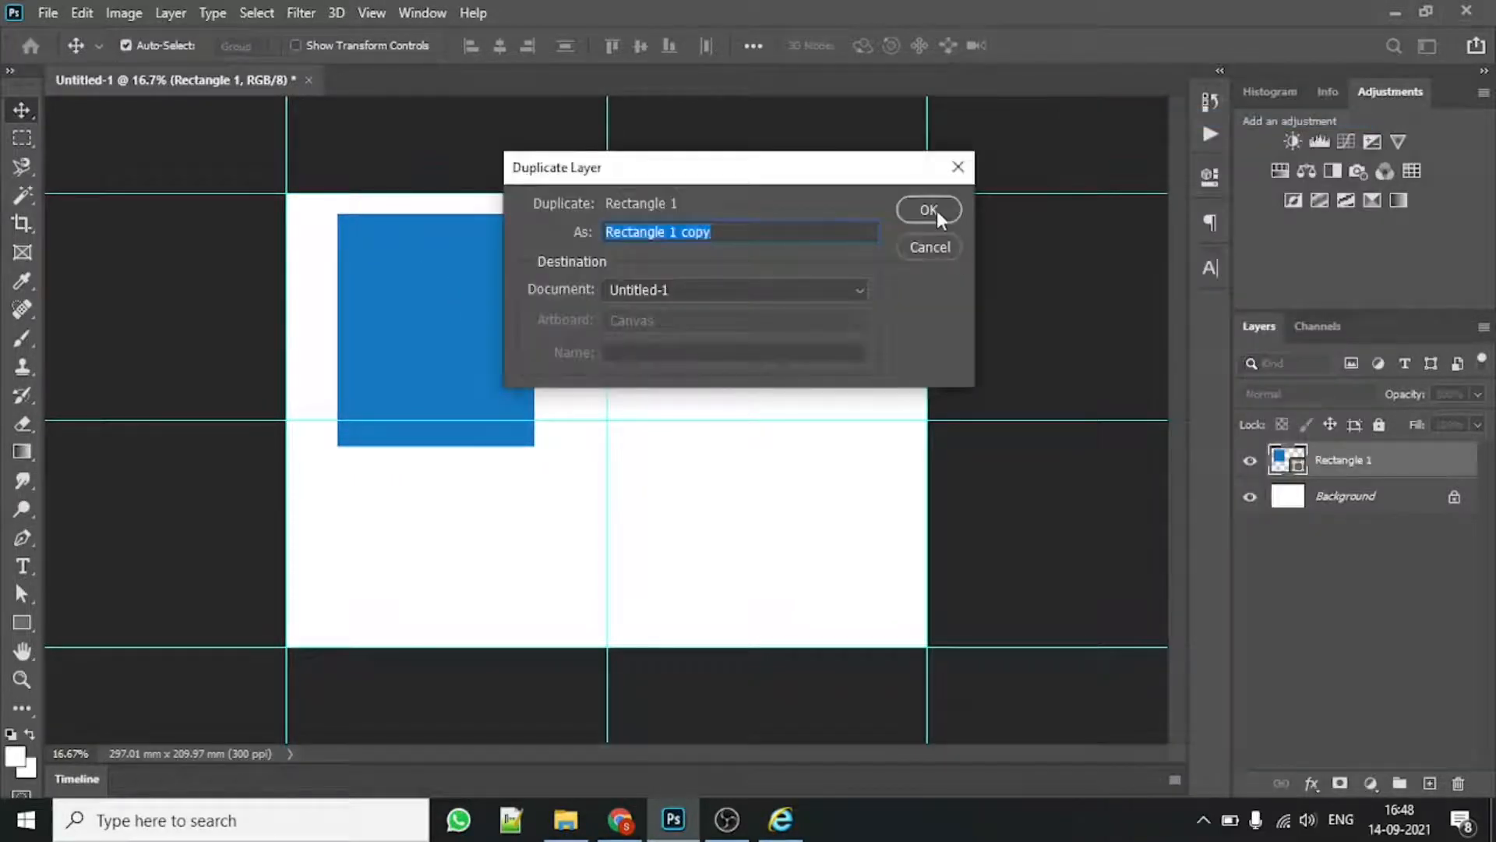
click(928, 209)
drag(429, 301, 457, 317)
key(ctrl+t)
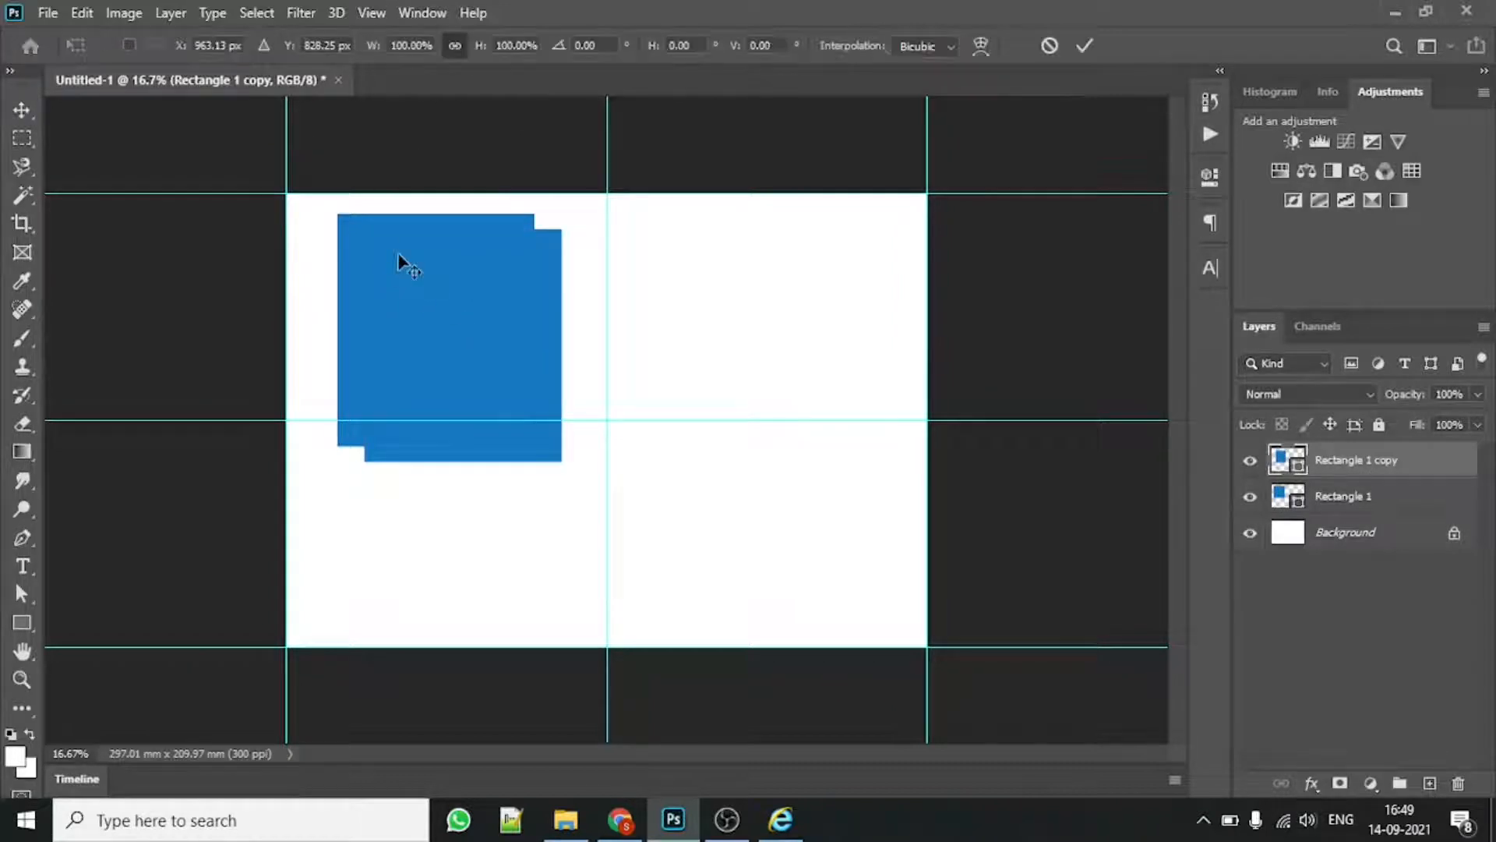
click(9, 116)
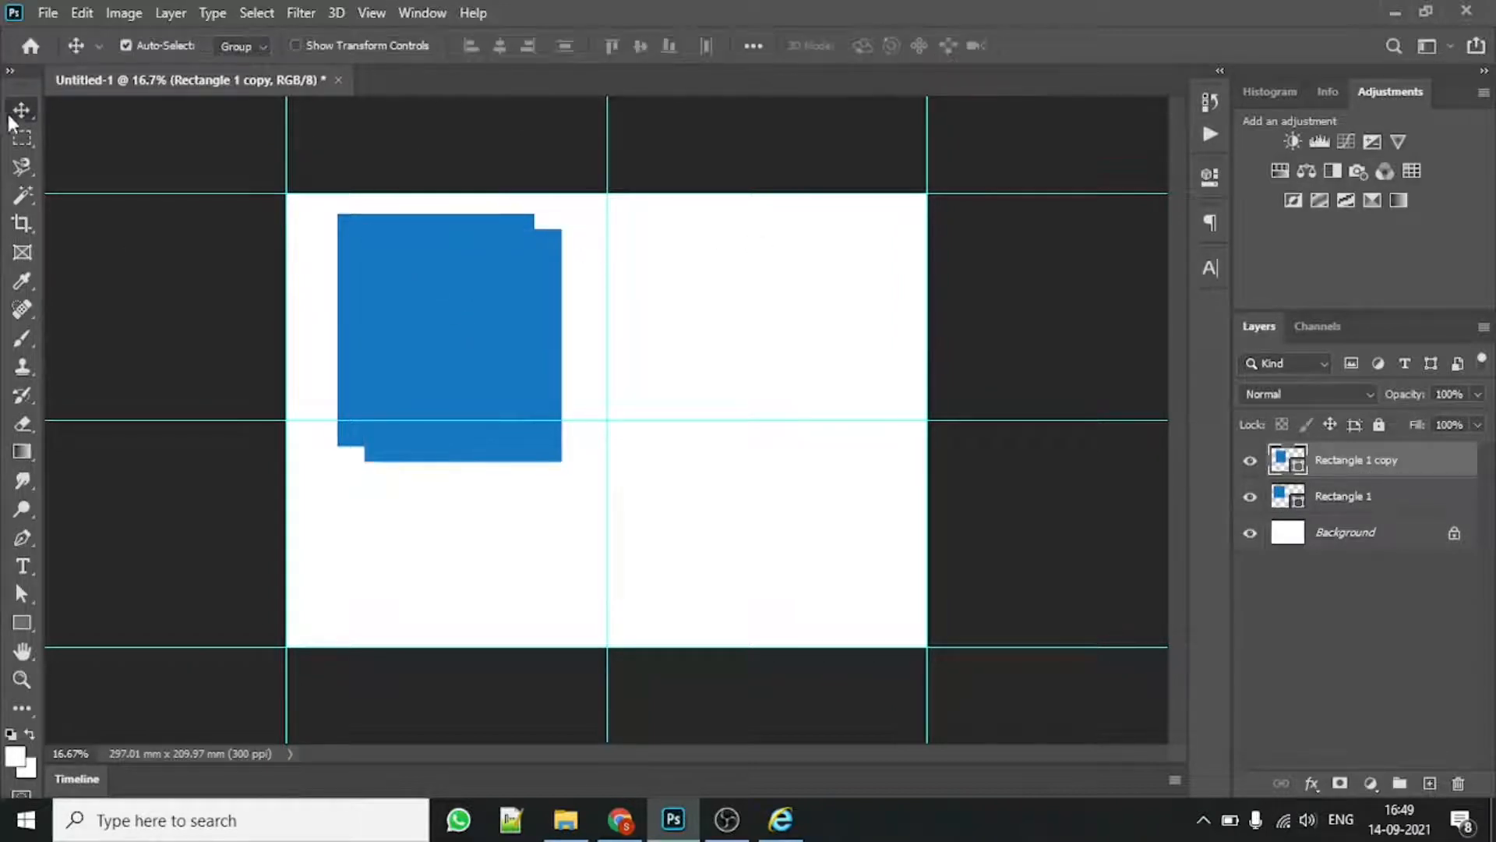
click(1209, 176)
click(907, 312)
click(1021, 424)
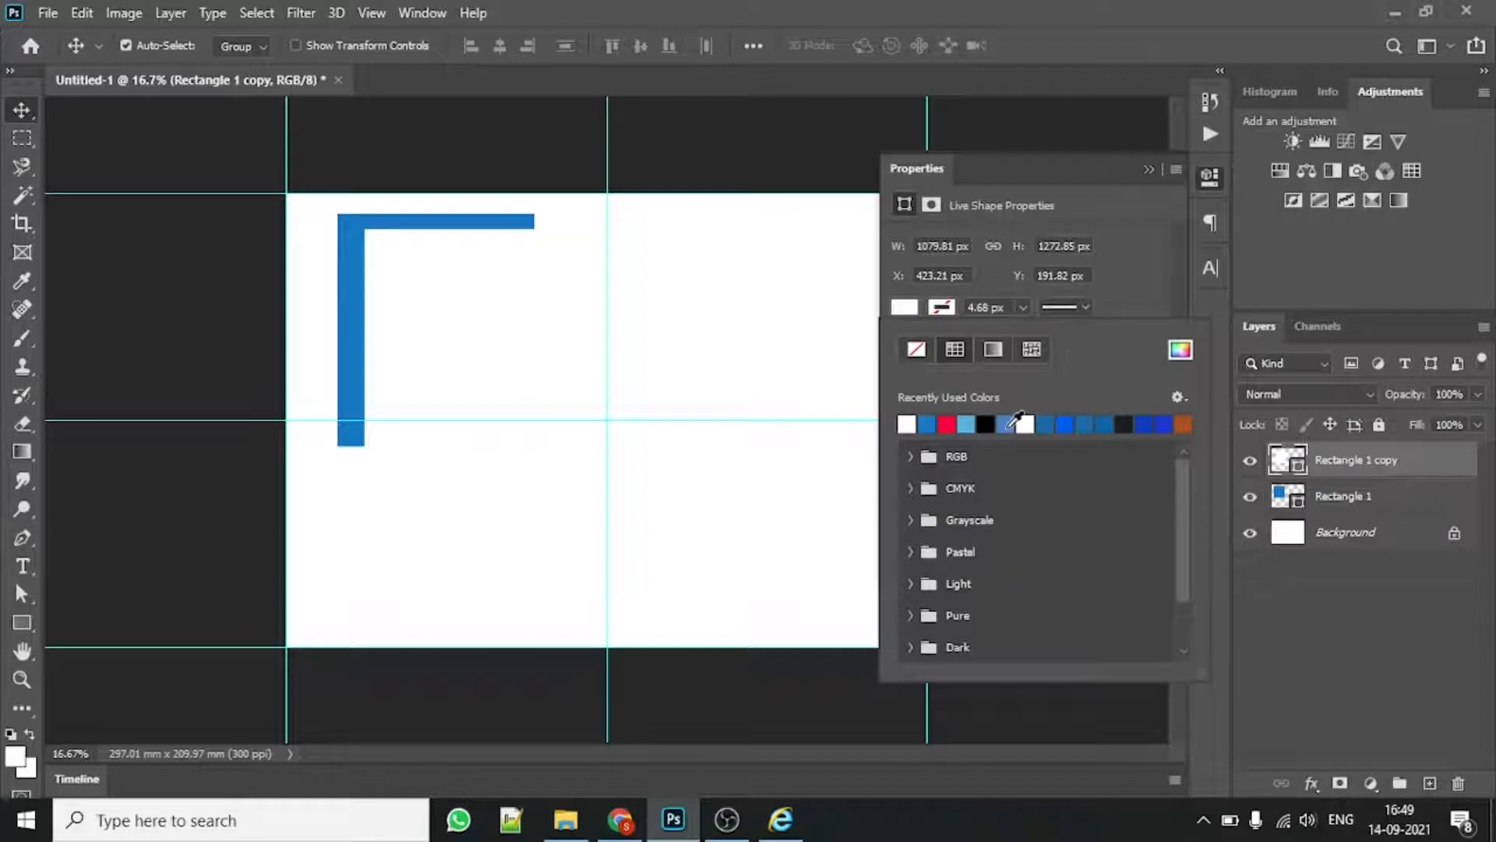
click(966, 424)
Step: Move the light blue copy over the blue rectangle and scale it to about 961 x 1078 px, leaving a blue border
click(465, 337)
drag(464, 338, 449, 313)
key(ctrl+t)
drag(546, 462, 511, 421)
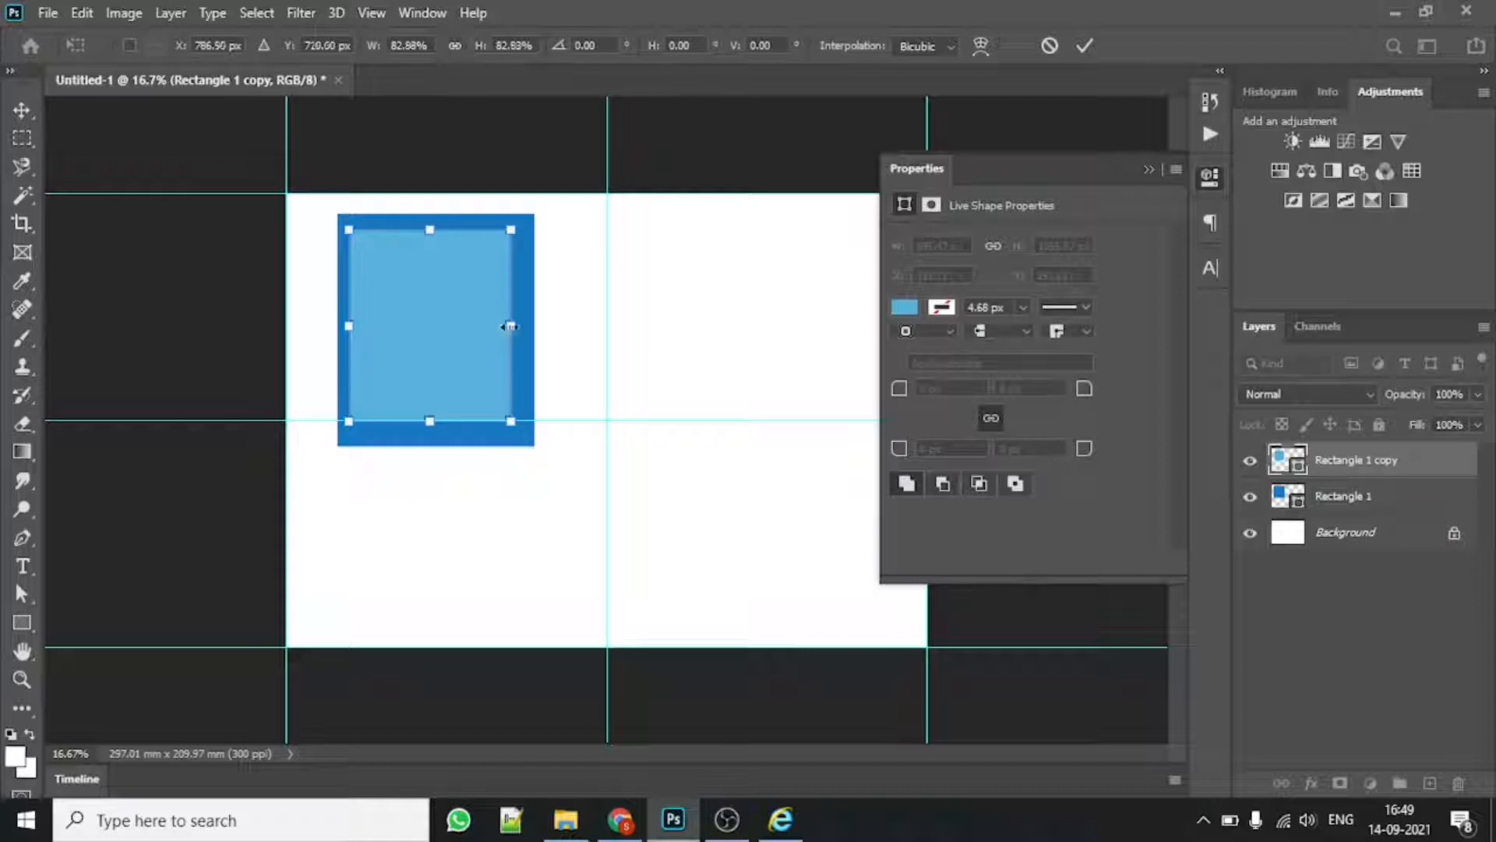
drag(510, 326, 520, 324)
drag(435, 421, 434, 420)
drag(348, 229, 346, 224)
drag(526, 320, 528, 321)
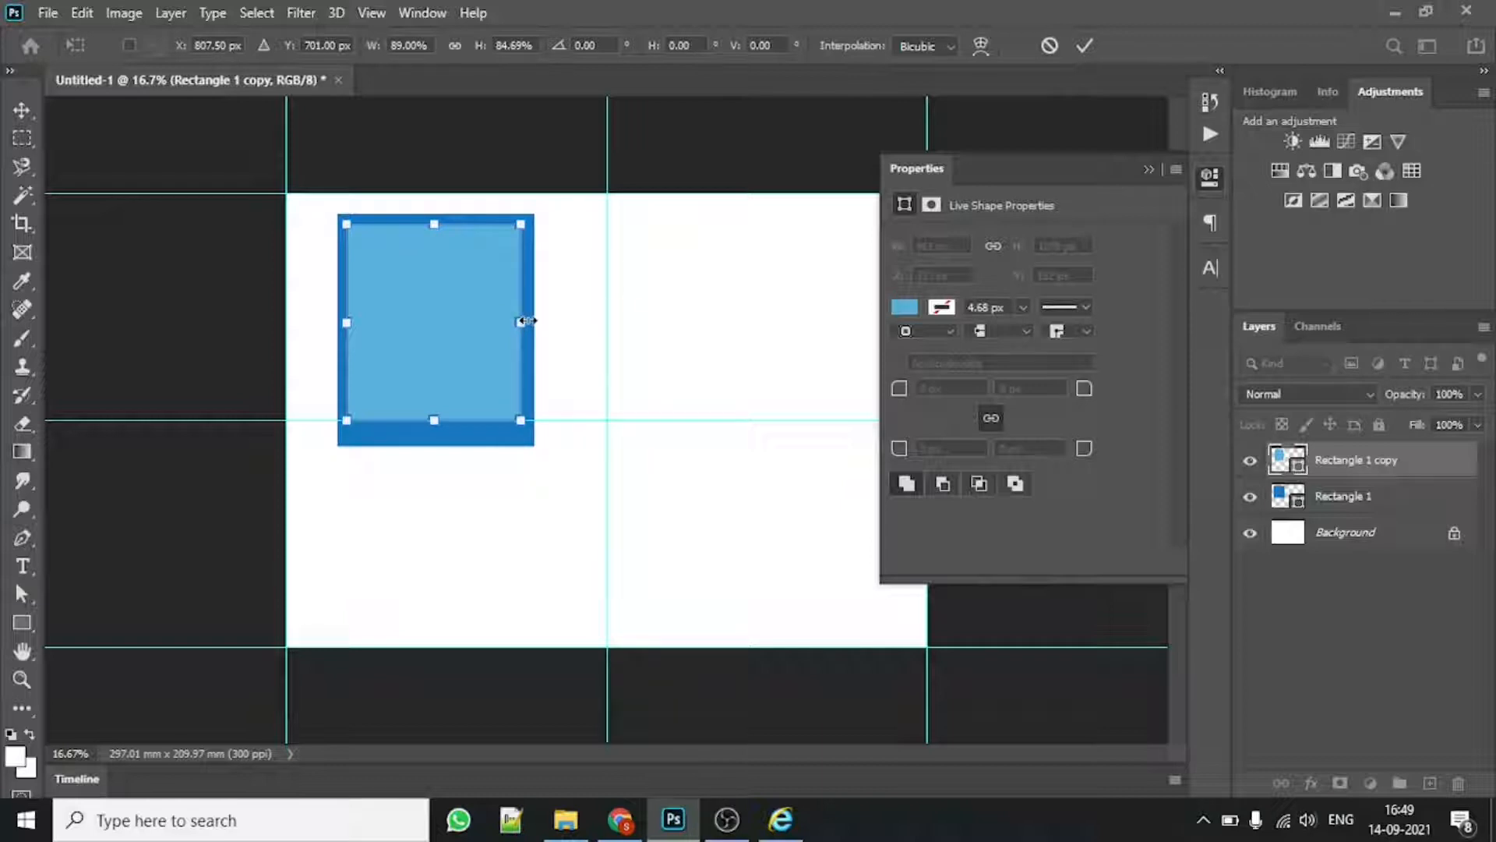
click(1082, 47)
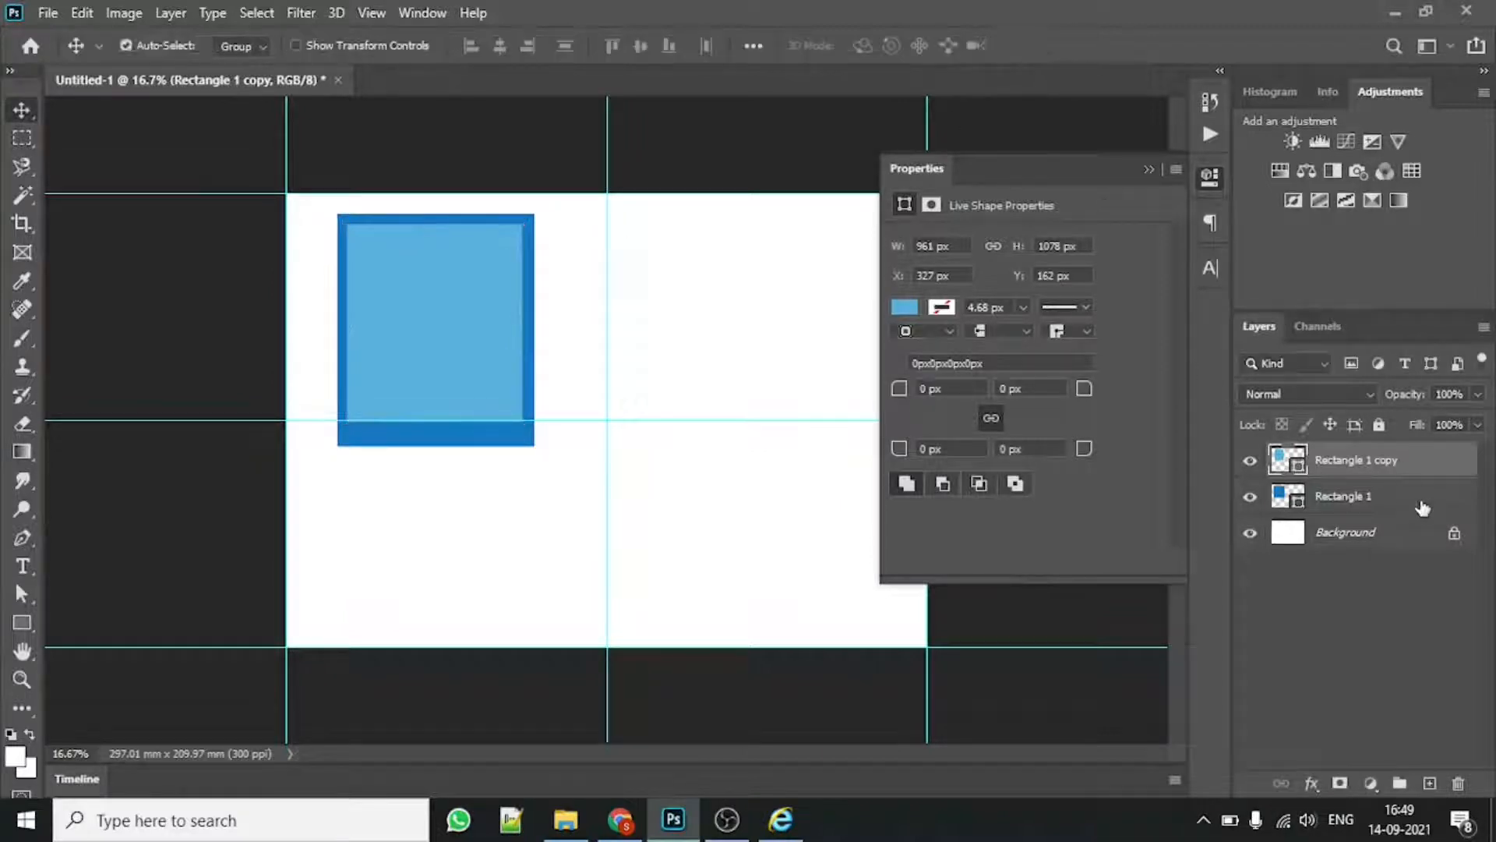
Step: Centre the light blue rectangle horizontally on the blue one at Y 180 px and clear the guides
ctrl+click(1287, 495)
click(500, 47)
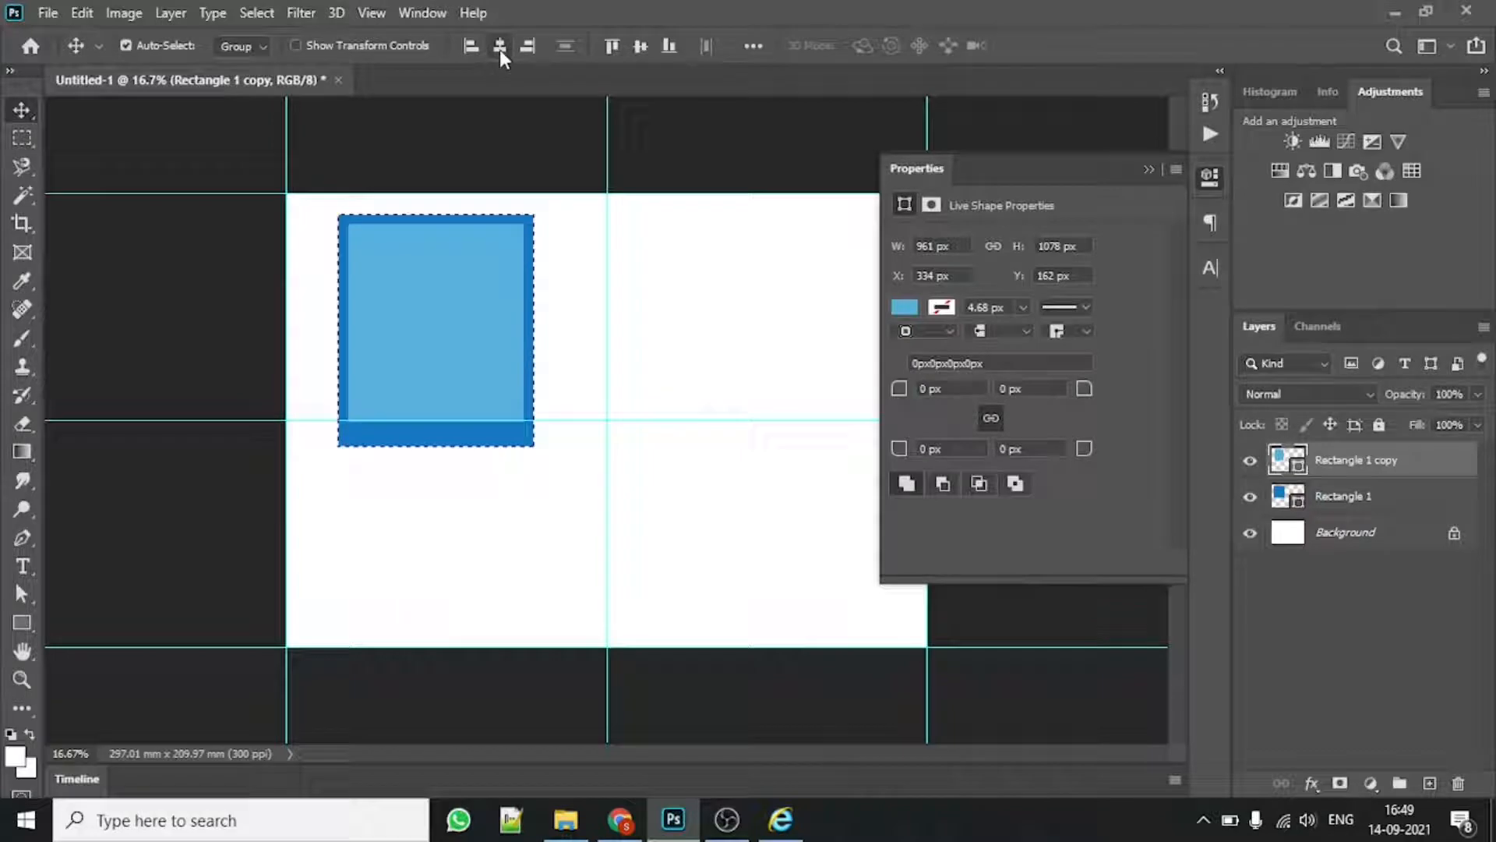
click(371, 12)
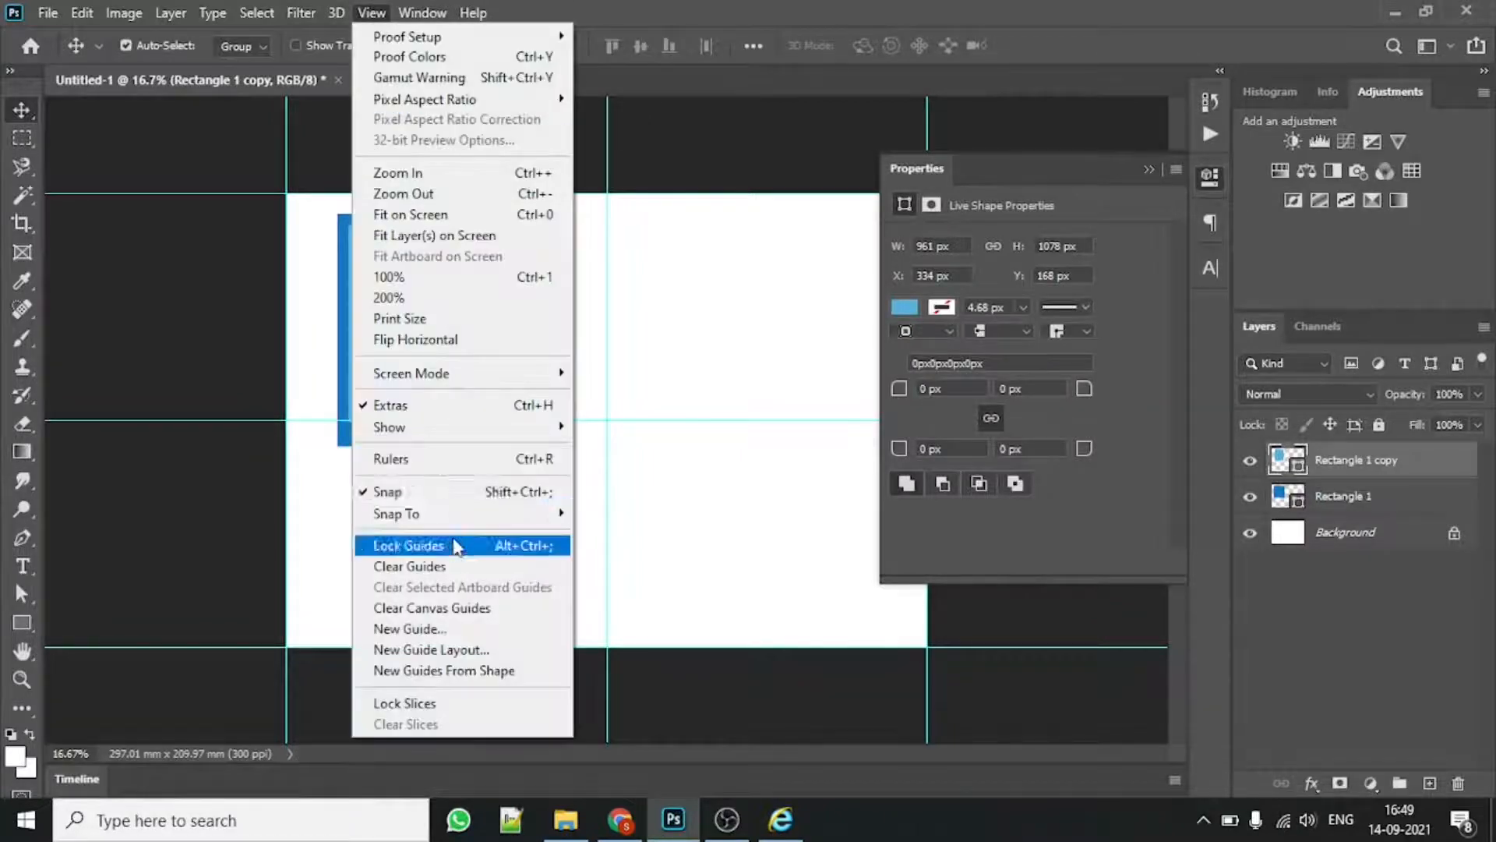
click(444, 662)
key(Down)
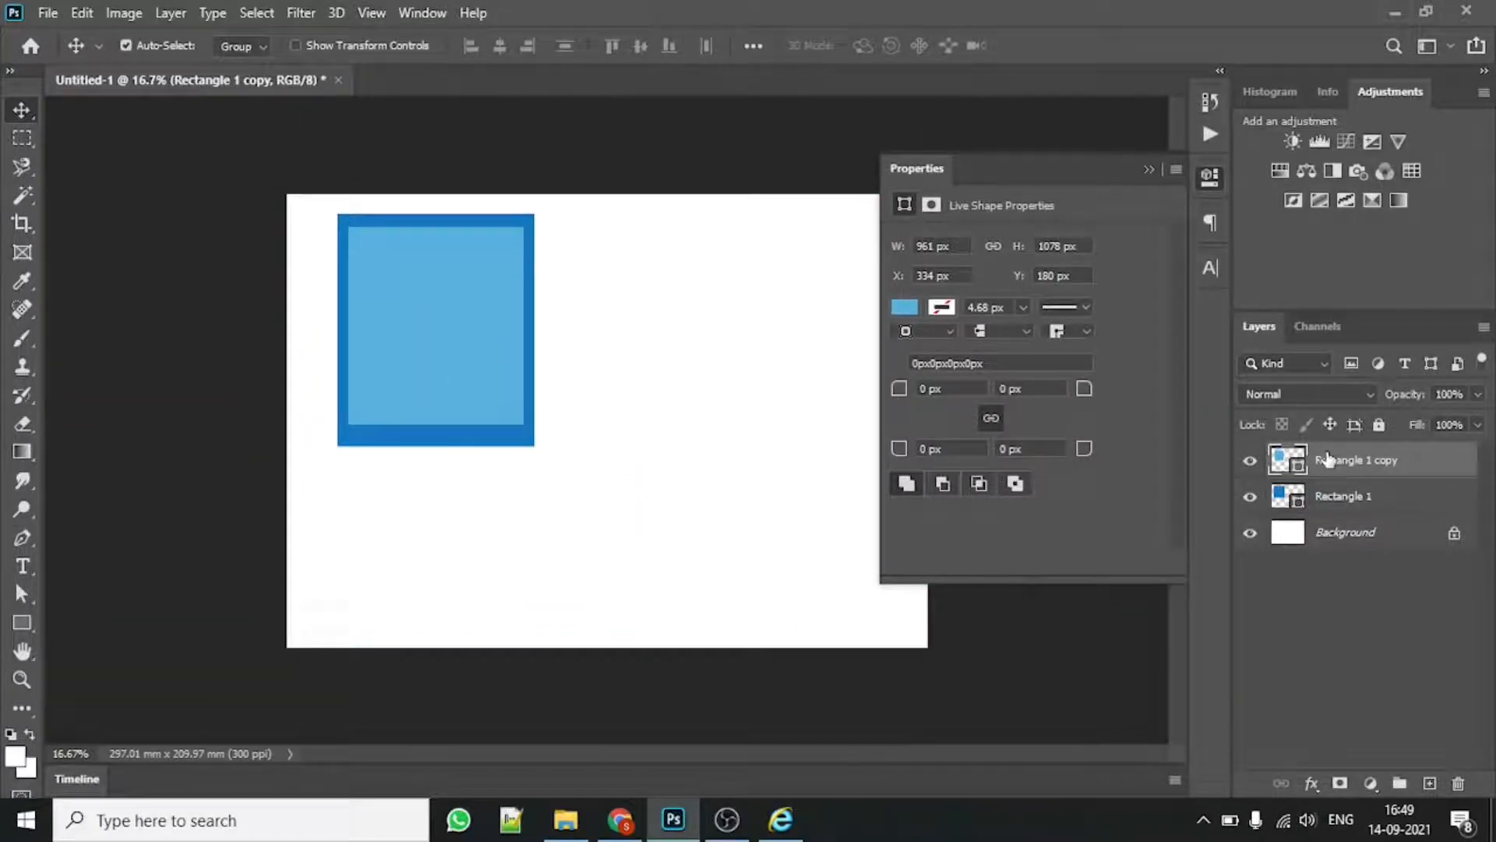
Step: Stretch the blue Rectangle 1 downward to a height of about 1351 px for a deeper bottom border
click(1339, 497)
key(ctrl+t)
drag(434, 447, 441, 466)
click(1086, 45)
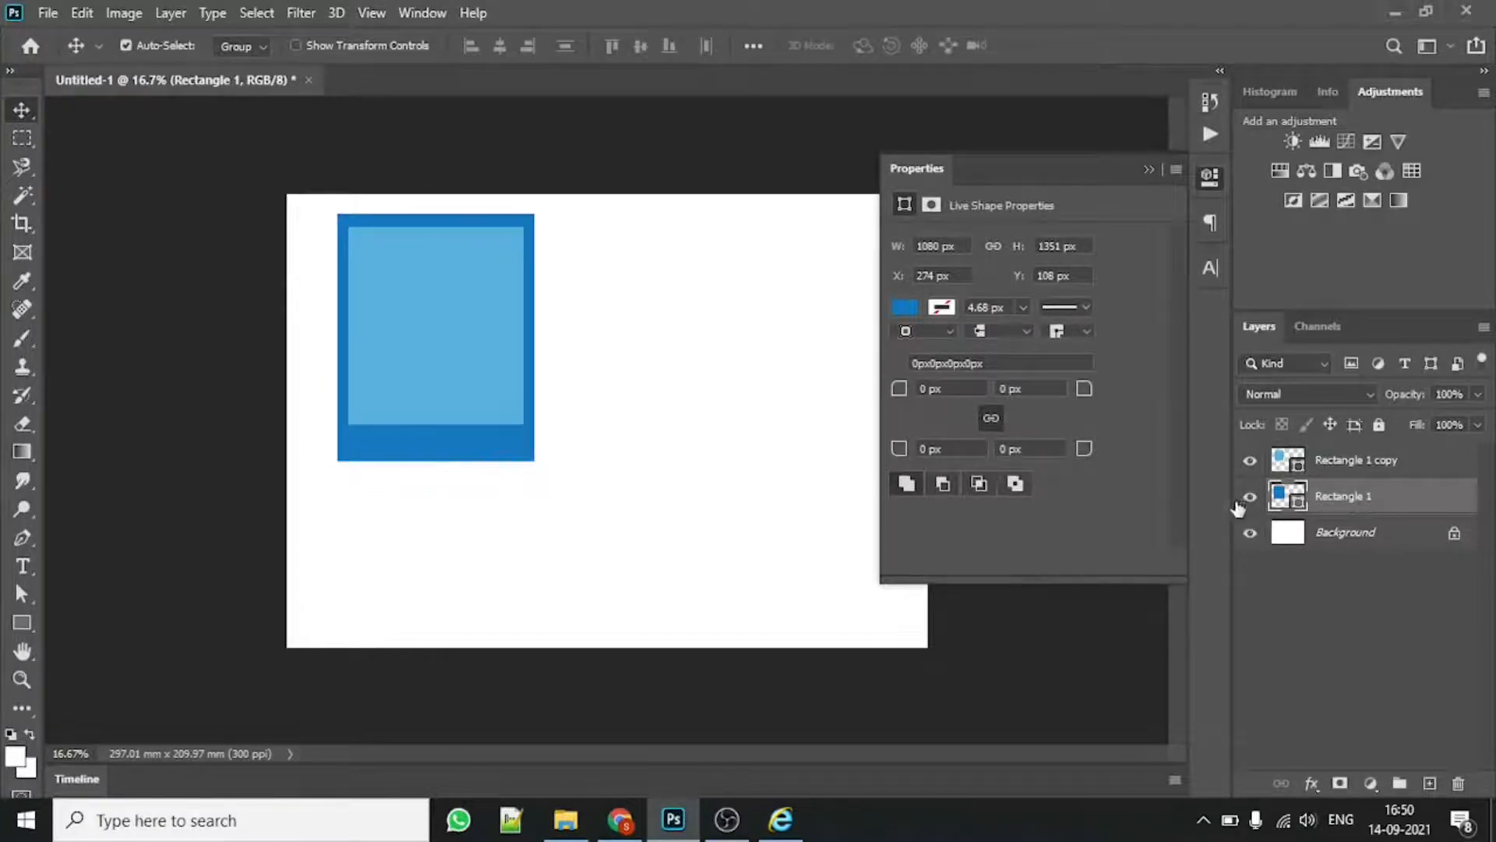
Step: Rotate both rectangles together by about -15.7° near the canvas's upper-left corner and group them
shift+click(1340, 461)
drag(455, 290, 444, 286)
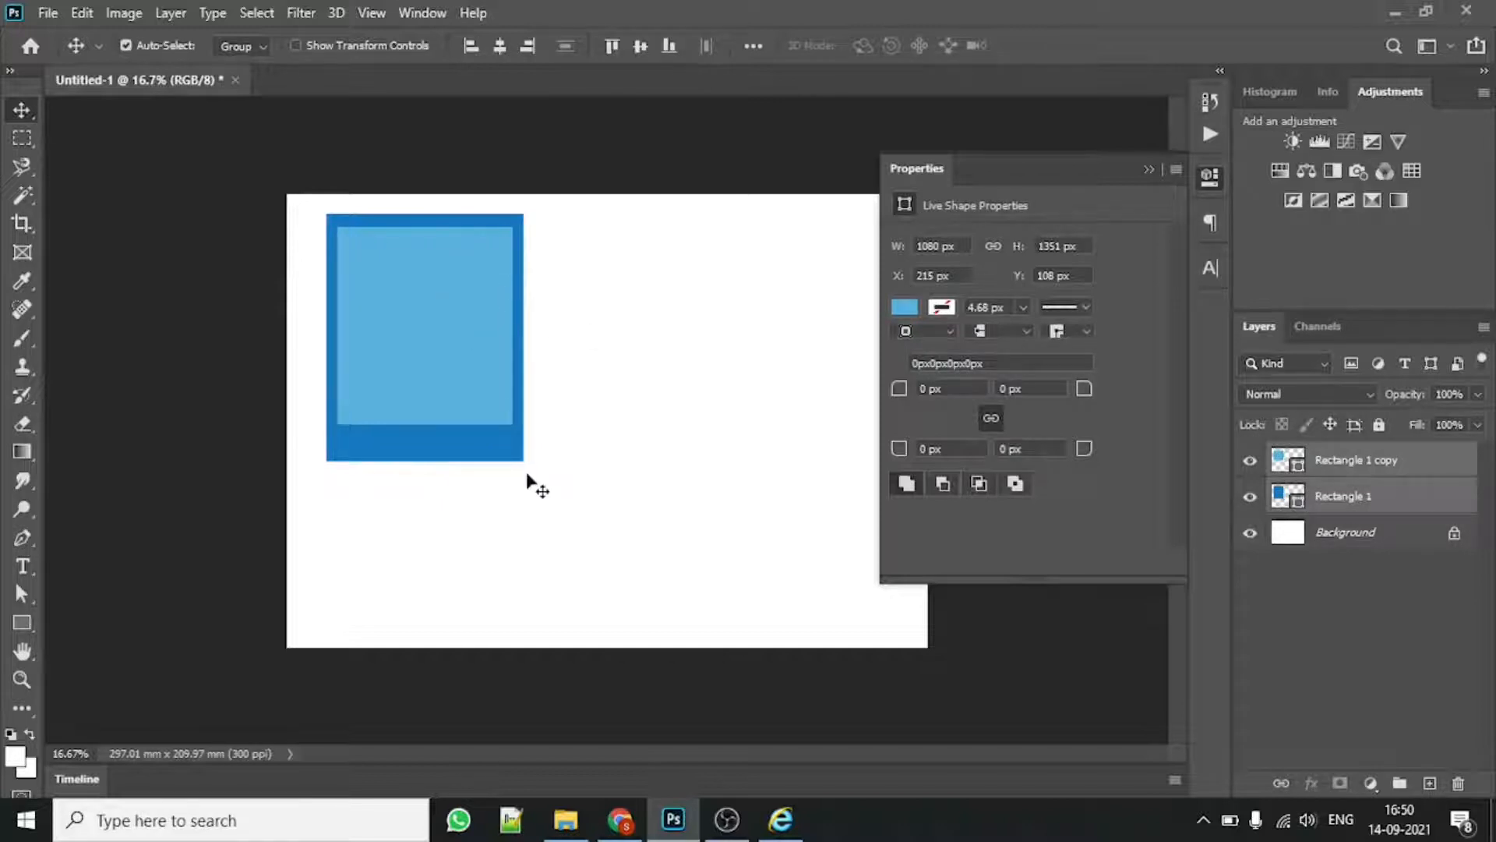
key(ctrl+t)
drag(561, 487, 595, 457)
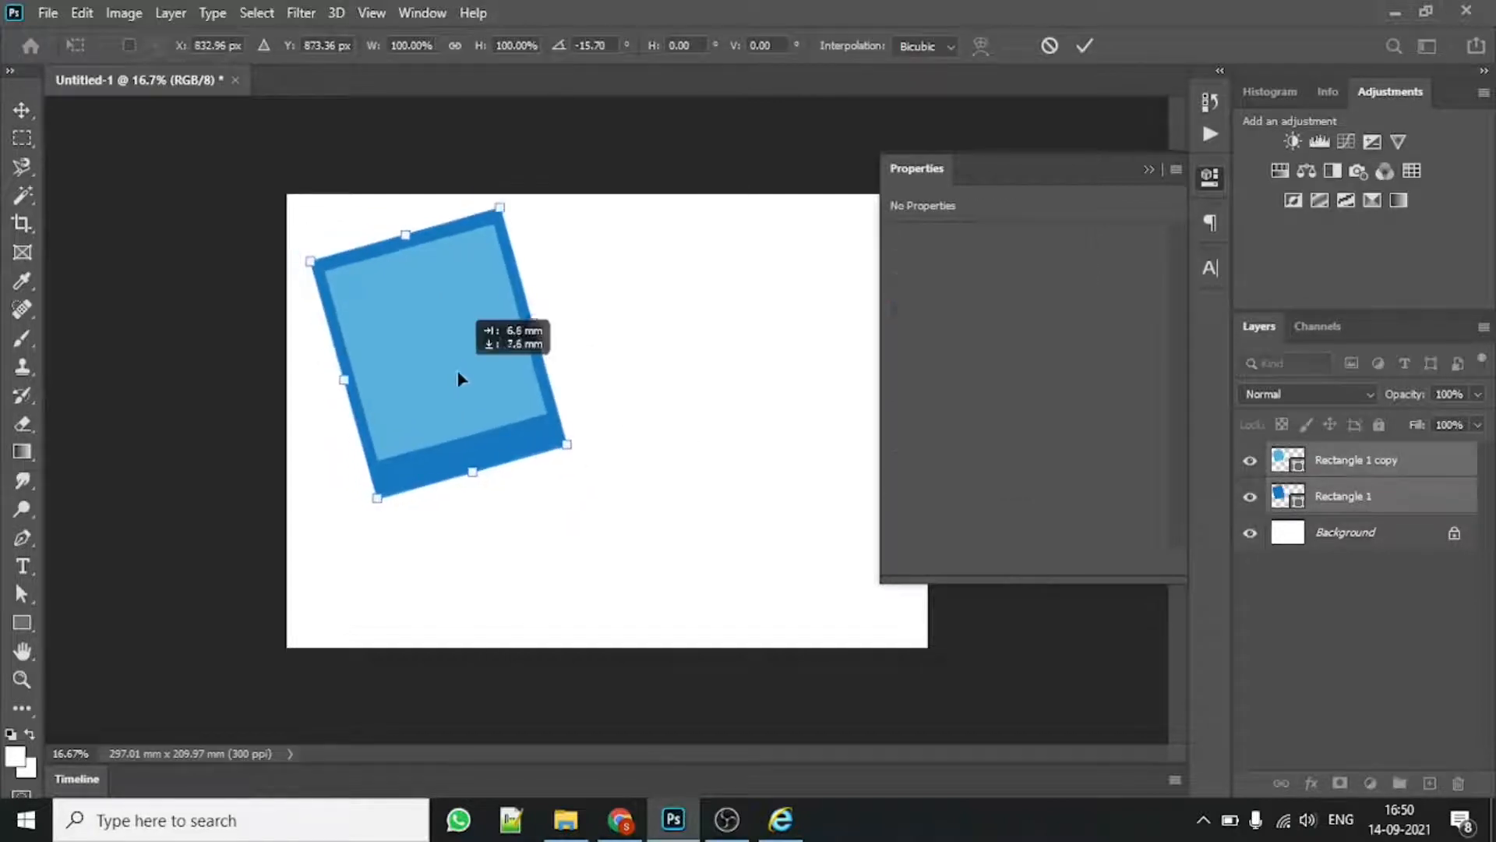
click(1092, 47)
click(1147, 168)
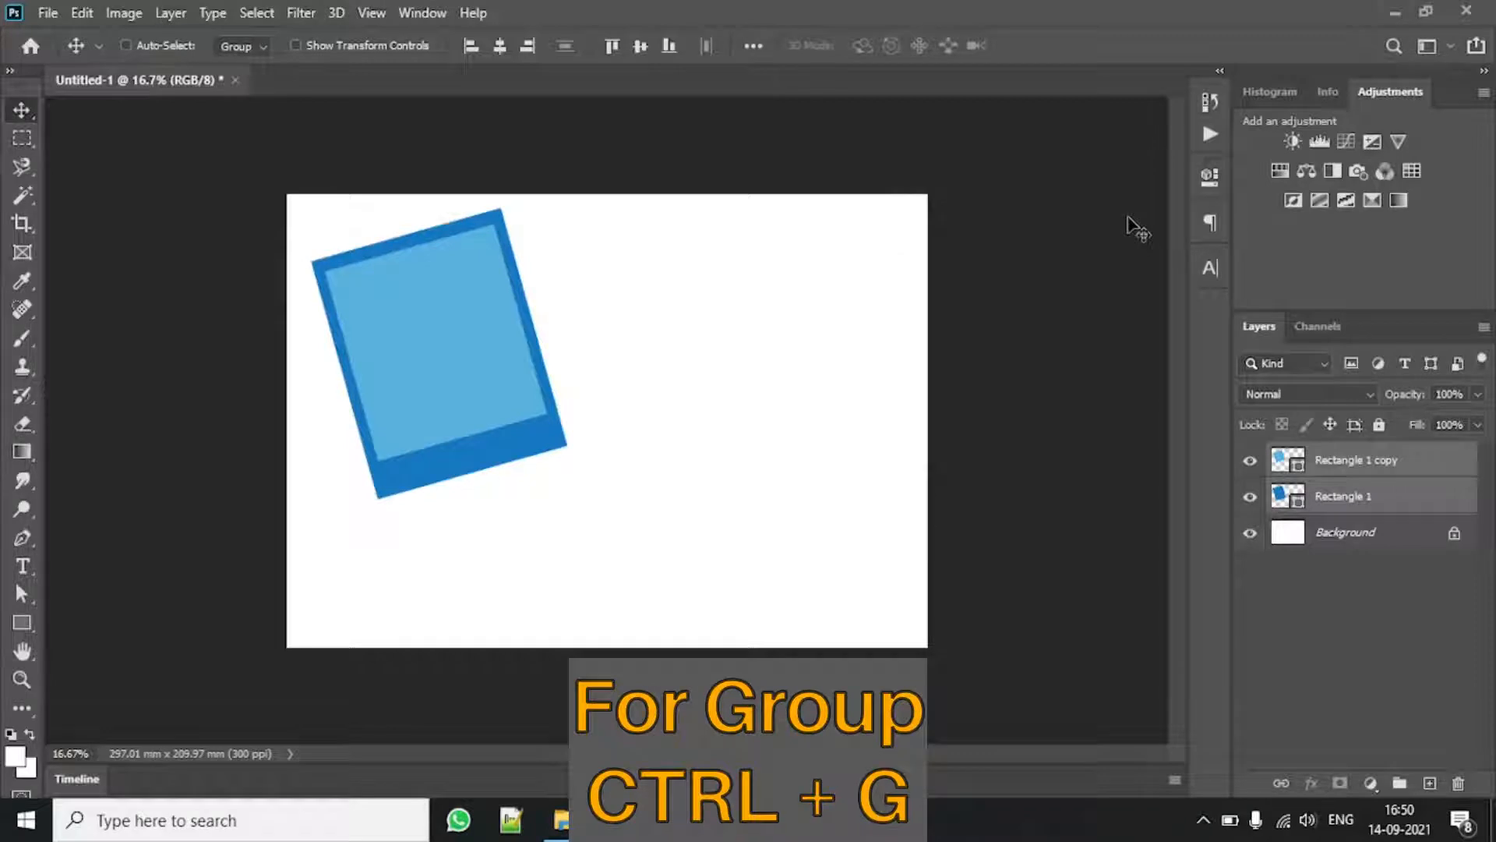
key(ctrl+g)
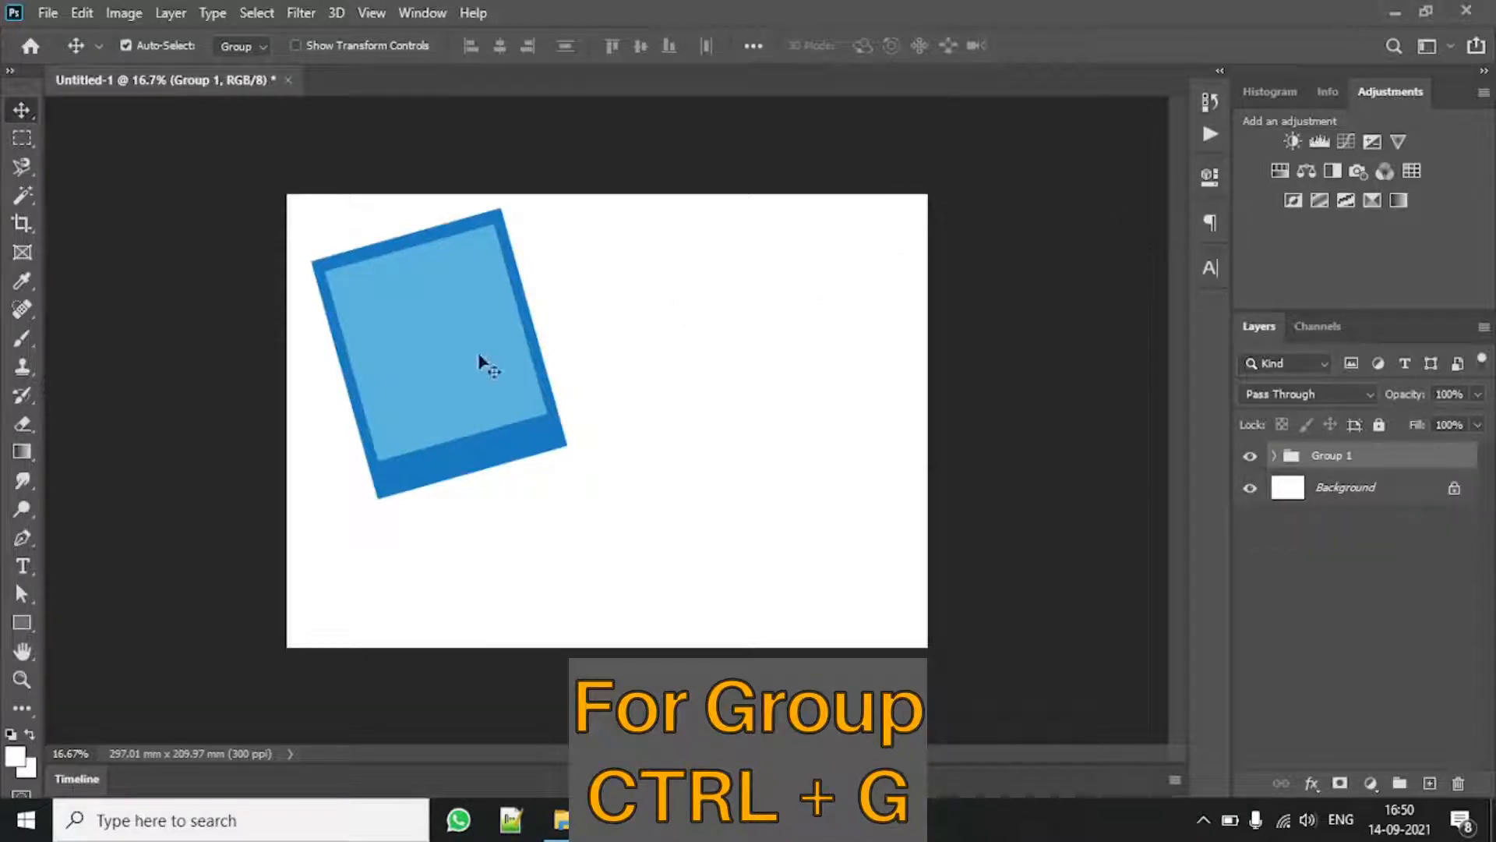
Step: Duplicate the frame group onto the right half of the canvas and rotate the copy by about 20.9°
drag(470, 354, 754, 320)
key(ctrl+t)
drag(850, 191, 956, 234)
drag(755, 367, 794, 362)
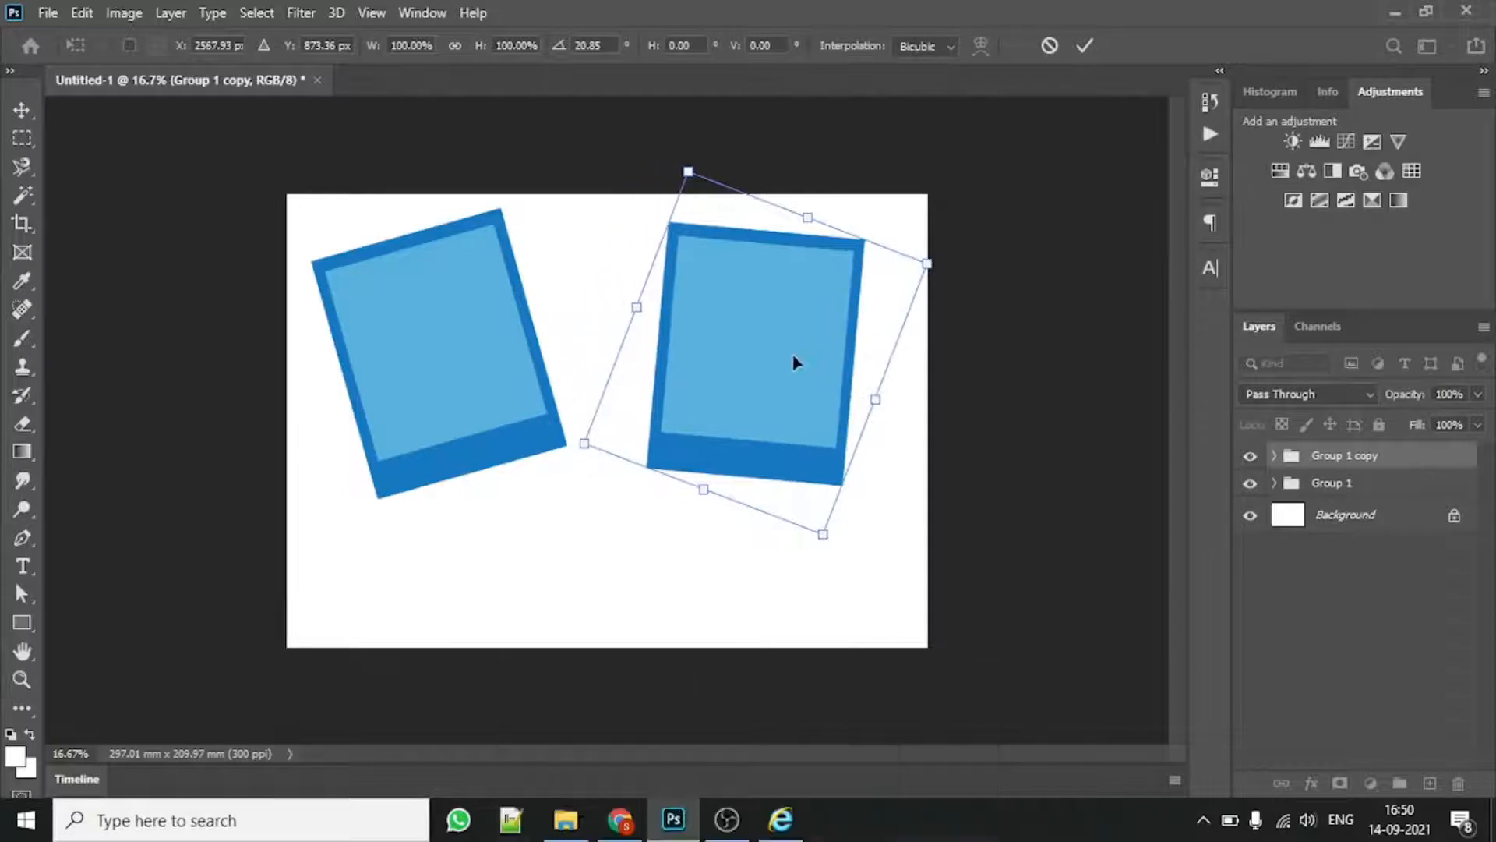
click(1085, 47)
drag(447, 336, 441, 339)
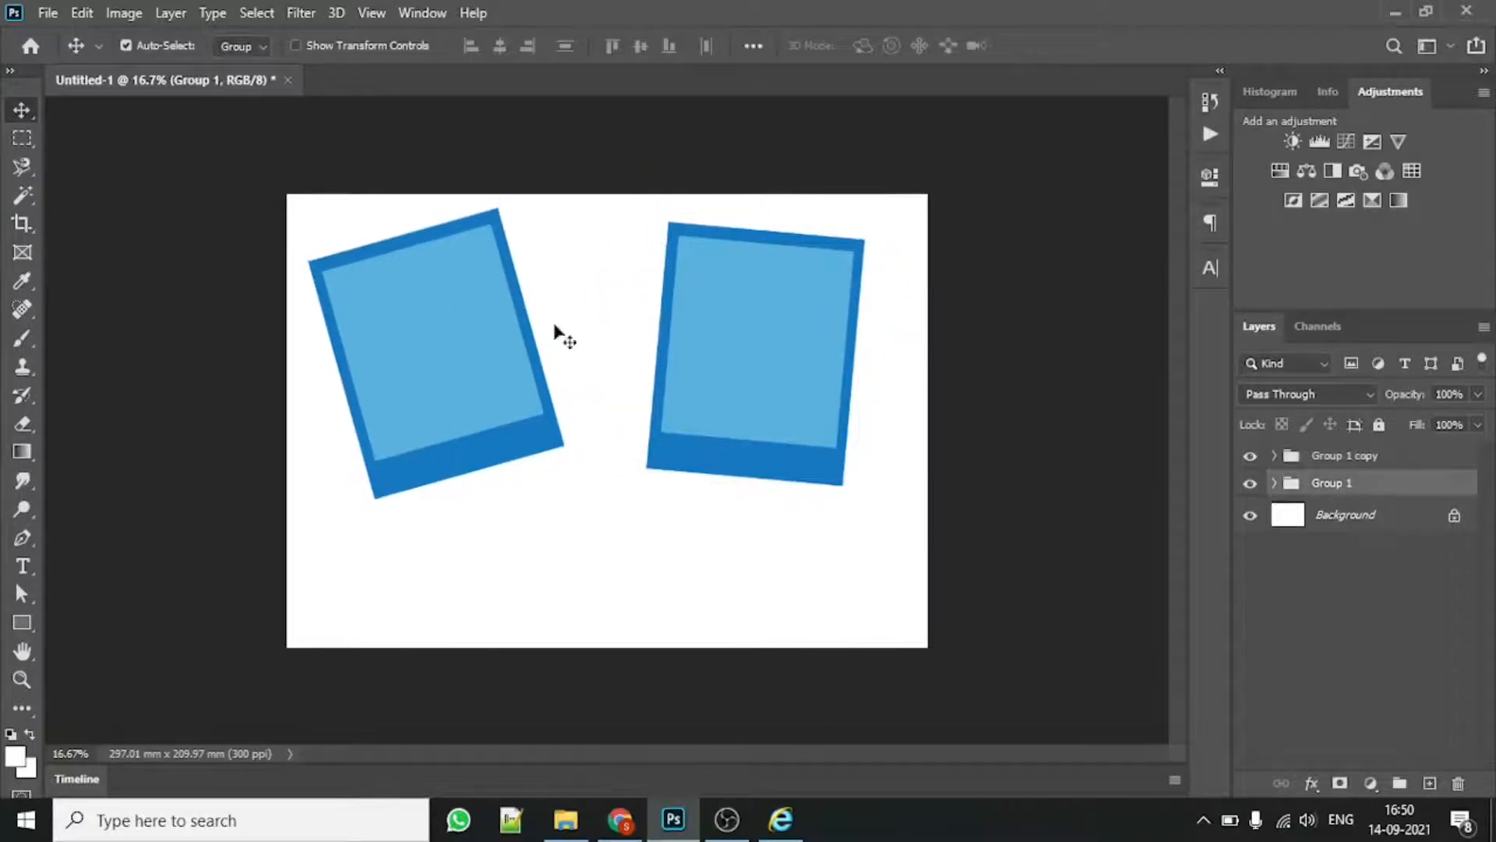
Step: Rotate the right-hand frame by about another 12° and move it toward the canvas's right edge
click(753, 303)
key(ctrl+t)
drag(901, 226, 946, 250)
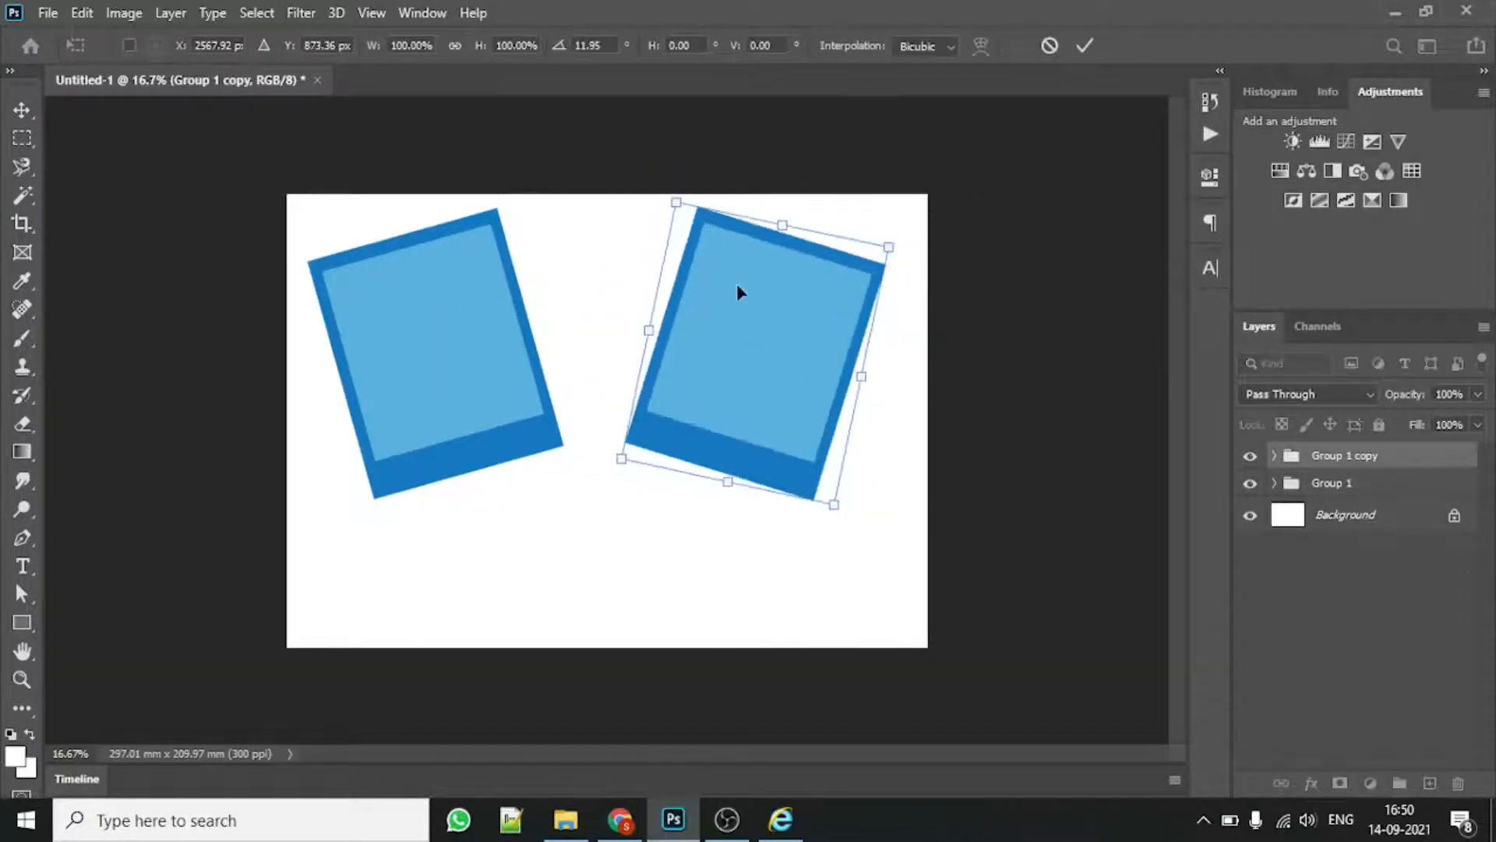
drag(737, 285, 766, 290)
click(1084, 45)
Step: Fine-tune the left frame's position and shift the right-hand frame closer to the canvas's right edge
drag(407, 335, 438, 352)
click(806, 338)
key(shift+Right)
key(shift+Right)
key(shift+Right)
key(shift+Right)
key(shift+Right)
Step: Duplicate the right-hand frame to the lower middle of the canvas and tilt the copy slightly counterclockwise
drag(826, 356, 647, 459)
key(ctrl+t)
drag(760, 324, 698, 263)
click(1084, 46)
drag(654, 486, 646, 506)
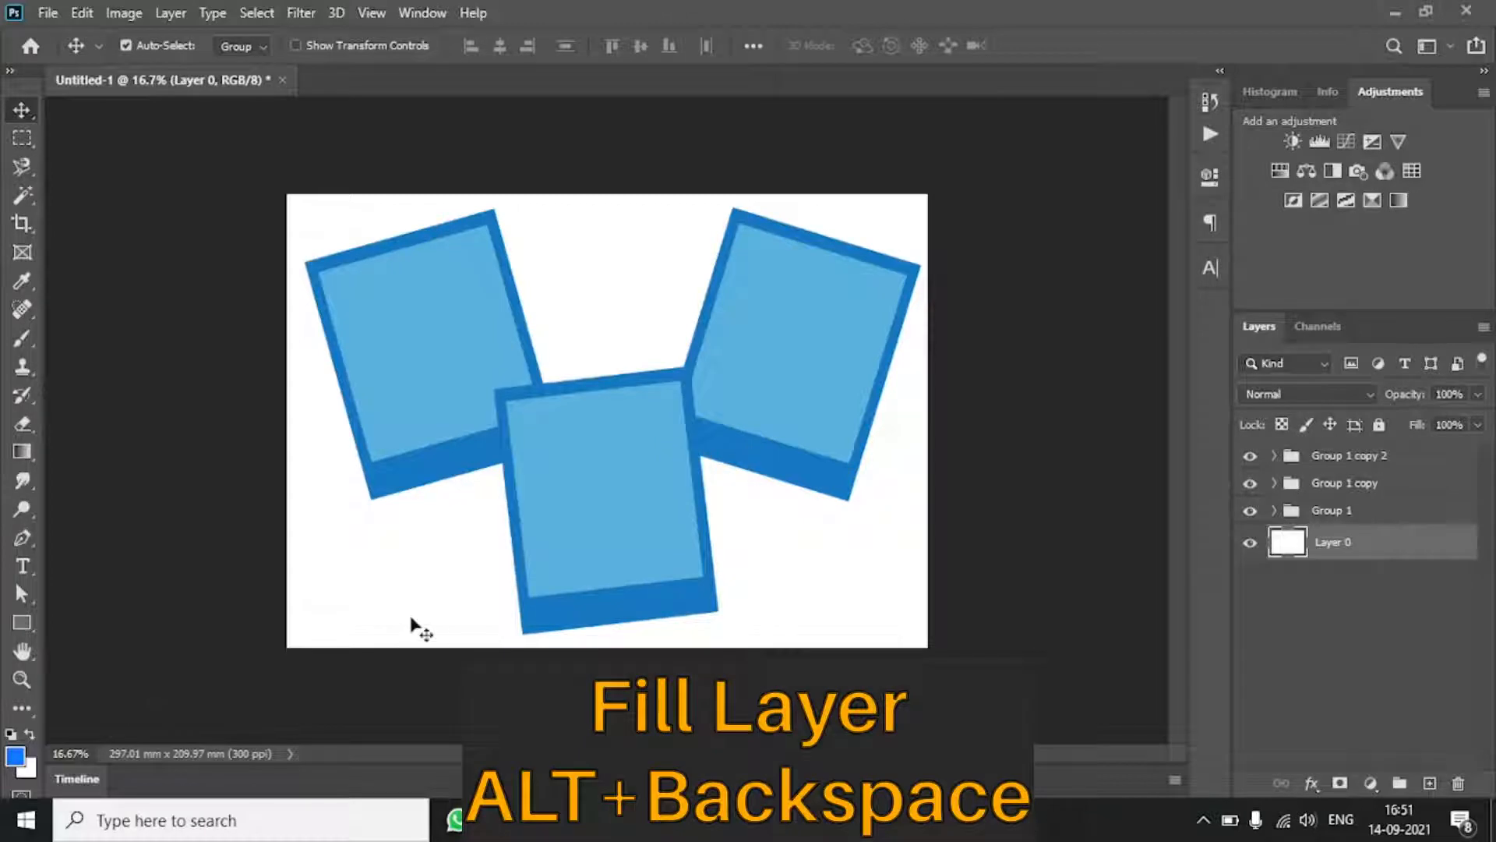
Step: Fill the background Layer 0 with the blue foreground colour and select Rectangle 1 inside Group 1
key(alt+BackSpace)
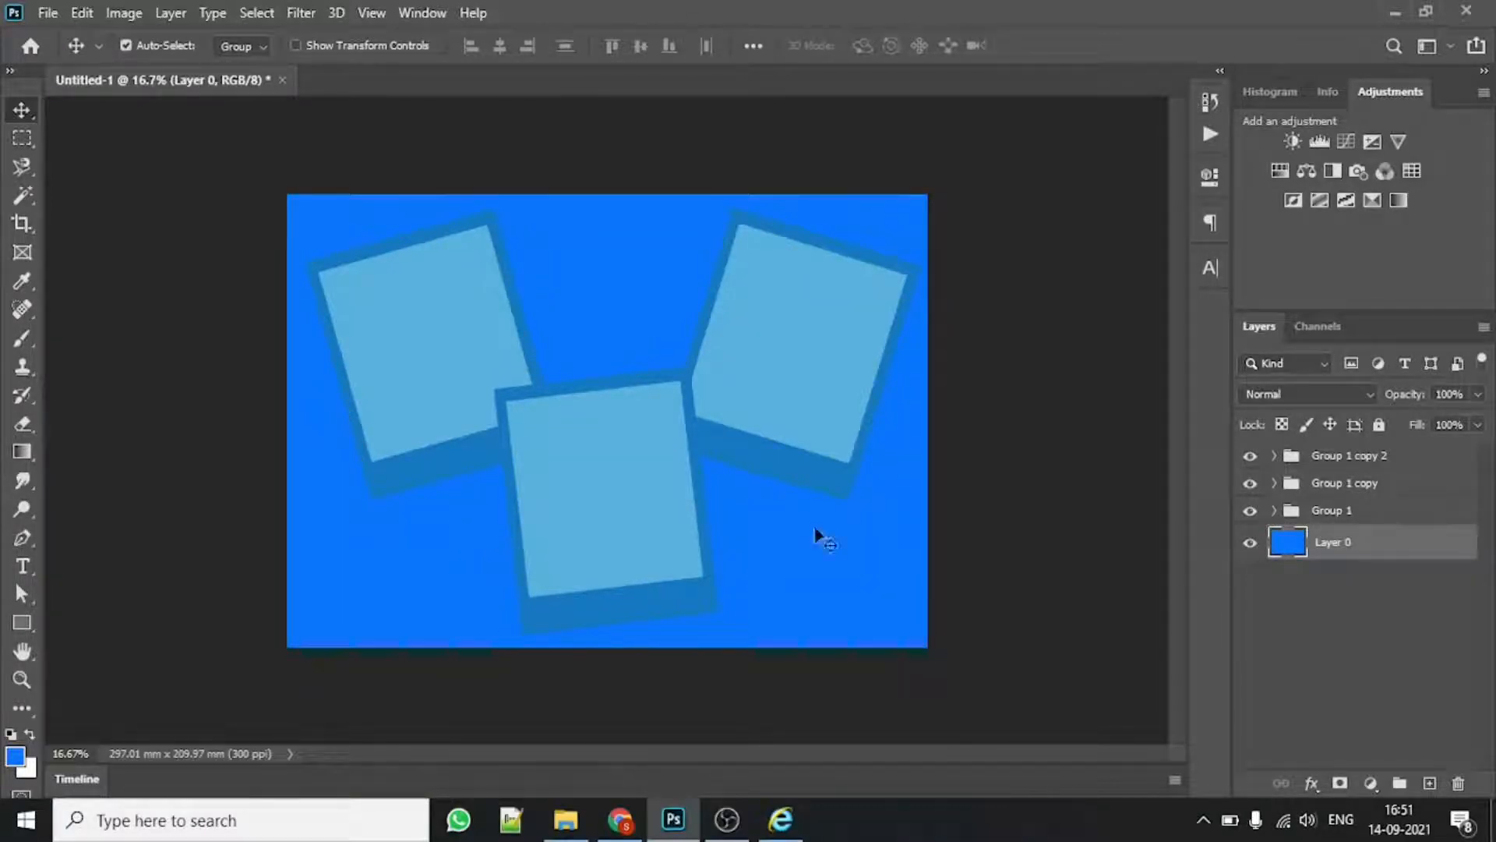
click(406, 490)
click(1274, 511)
click(1355, 582)
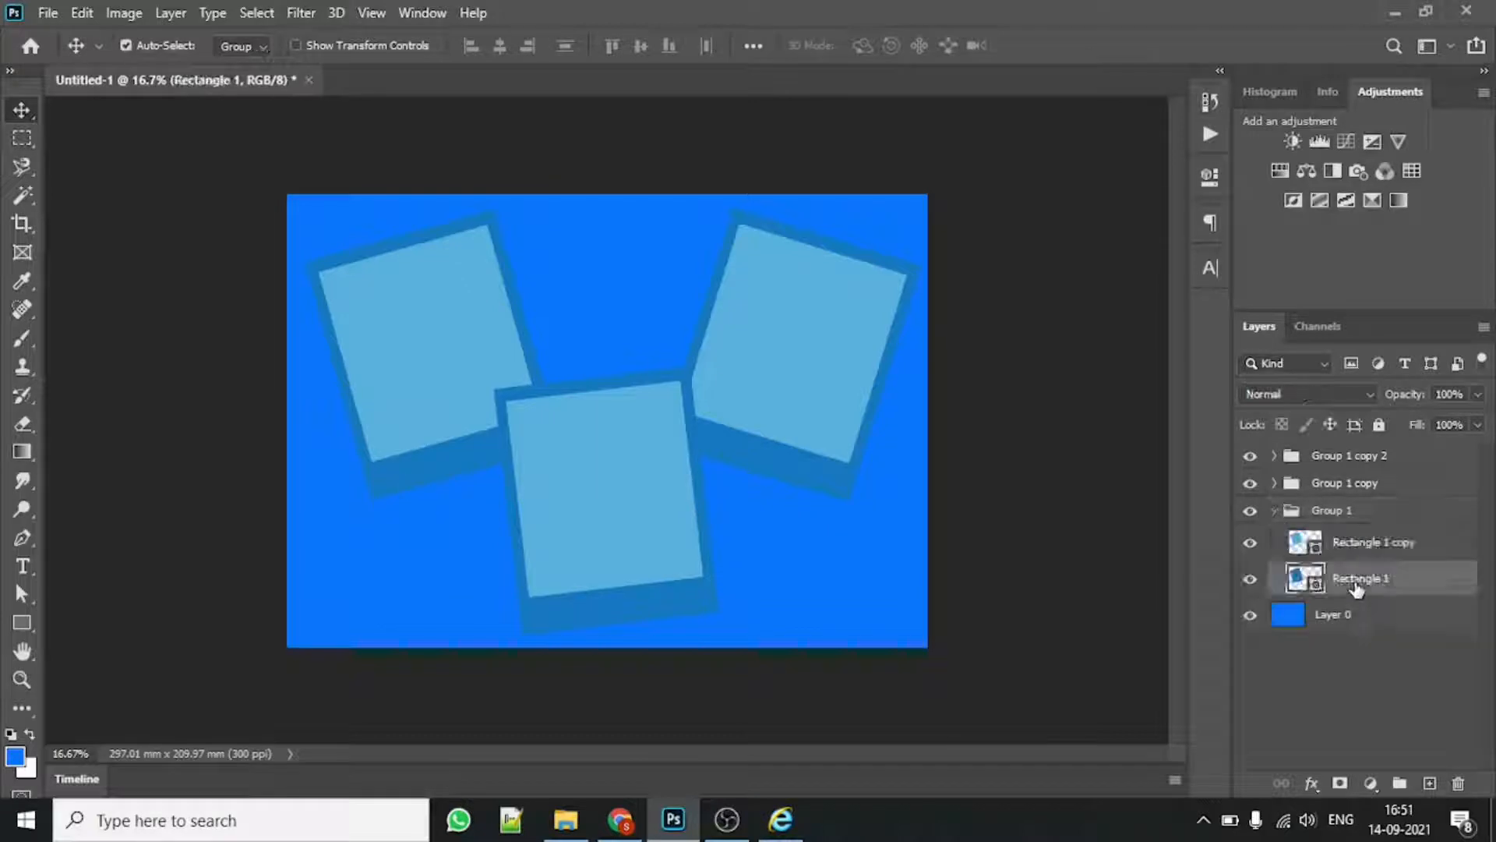
click(1208, 181)
click(1206, 187)
click(22, 622)
click(1209, 179)
click(1209, 180)
key(v)
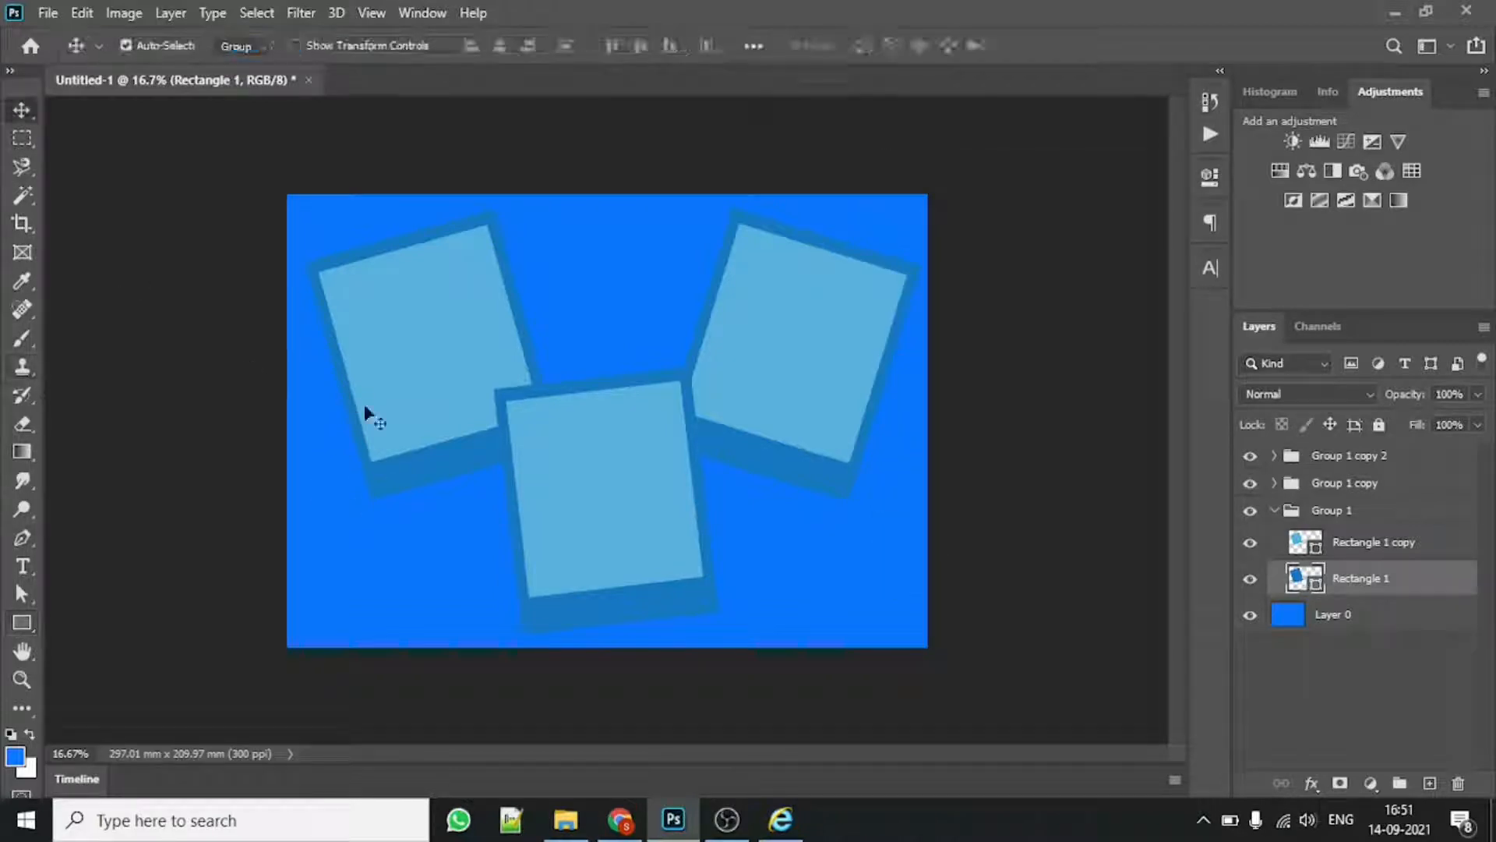
Step: Set the foreground colour to white and fill the left frame's outer Rectangle 1 with it
click(400, 470)
right_click(400, 473)
click(452, 498)
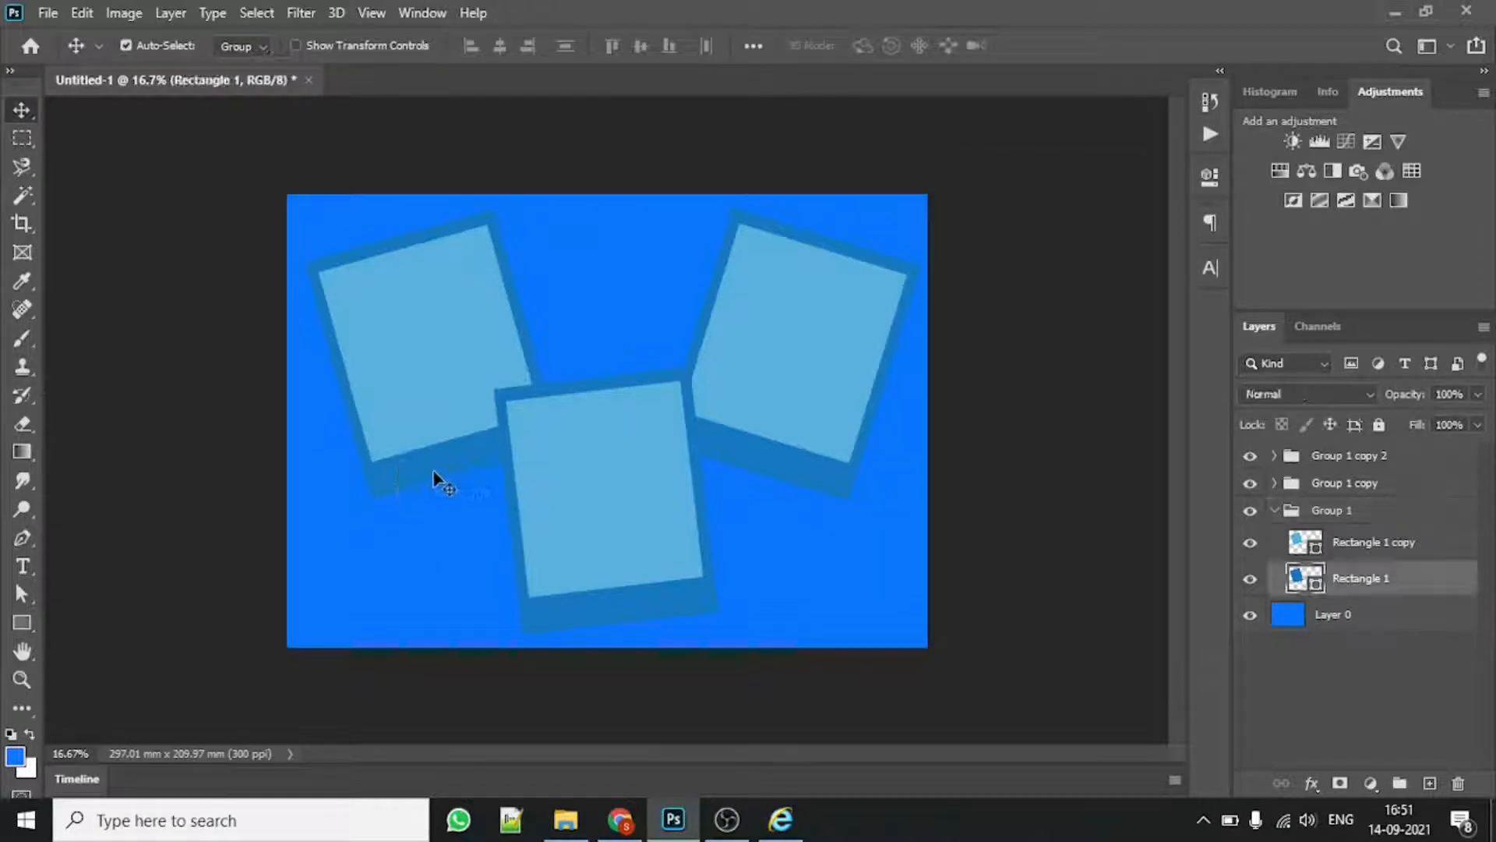
click(14, 756)
click(922, 404)
click(1409, 404)
key(alt+shift+BackSpace)
Step: Fill the outer Rectangle 1 shapes in Group 1 copy and Group 1 copy 2 with white
click(824, 467)
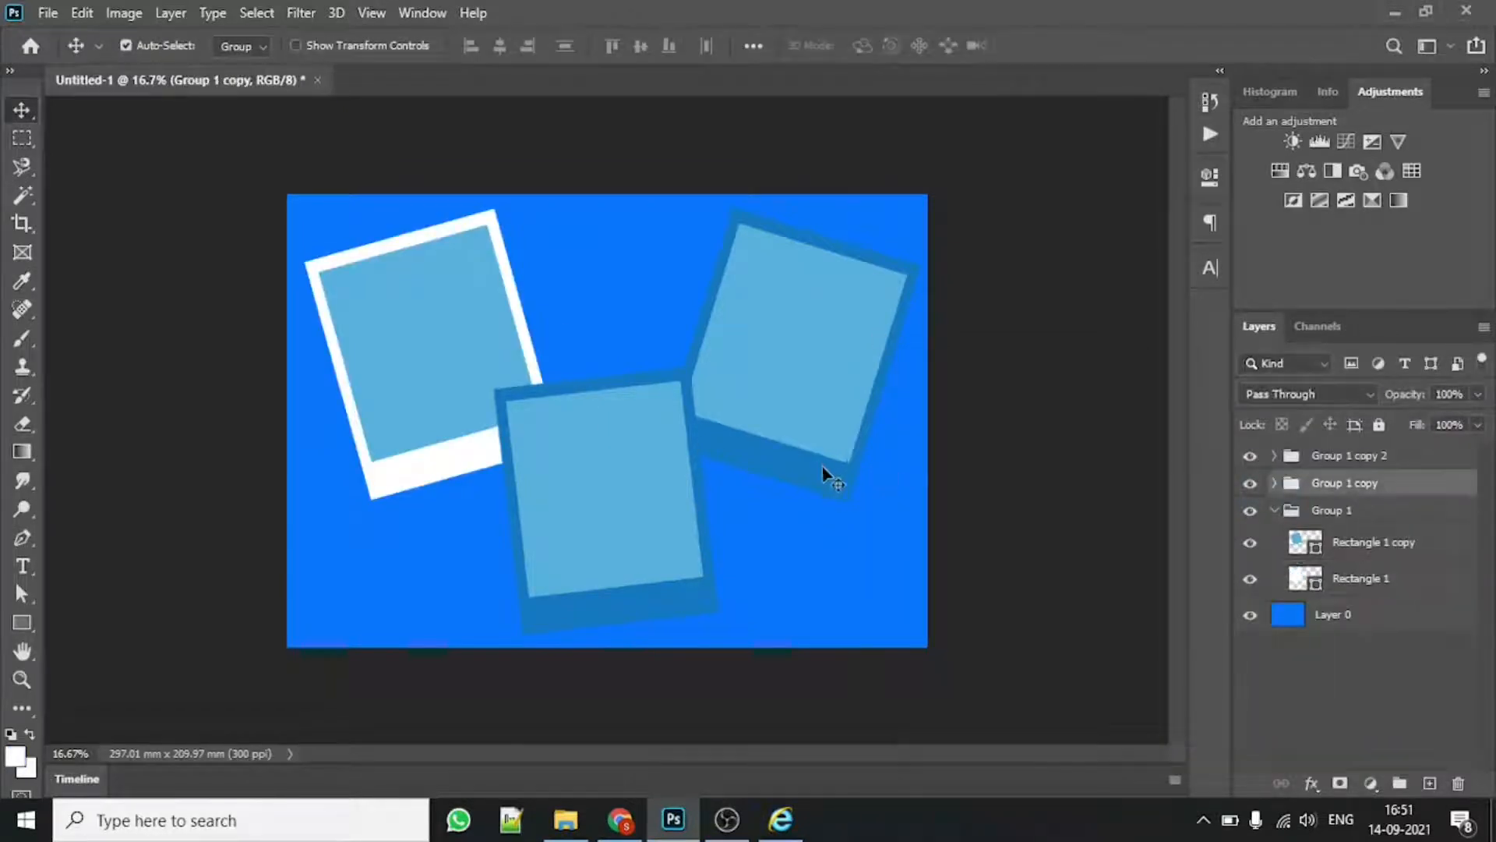
click(1275, 483)
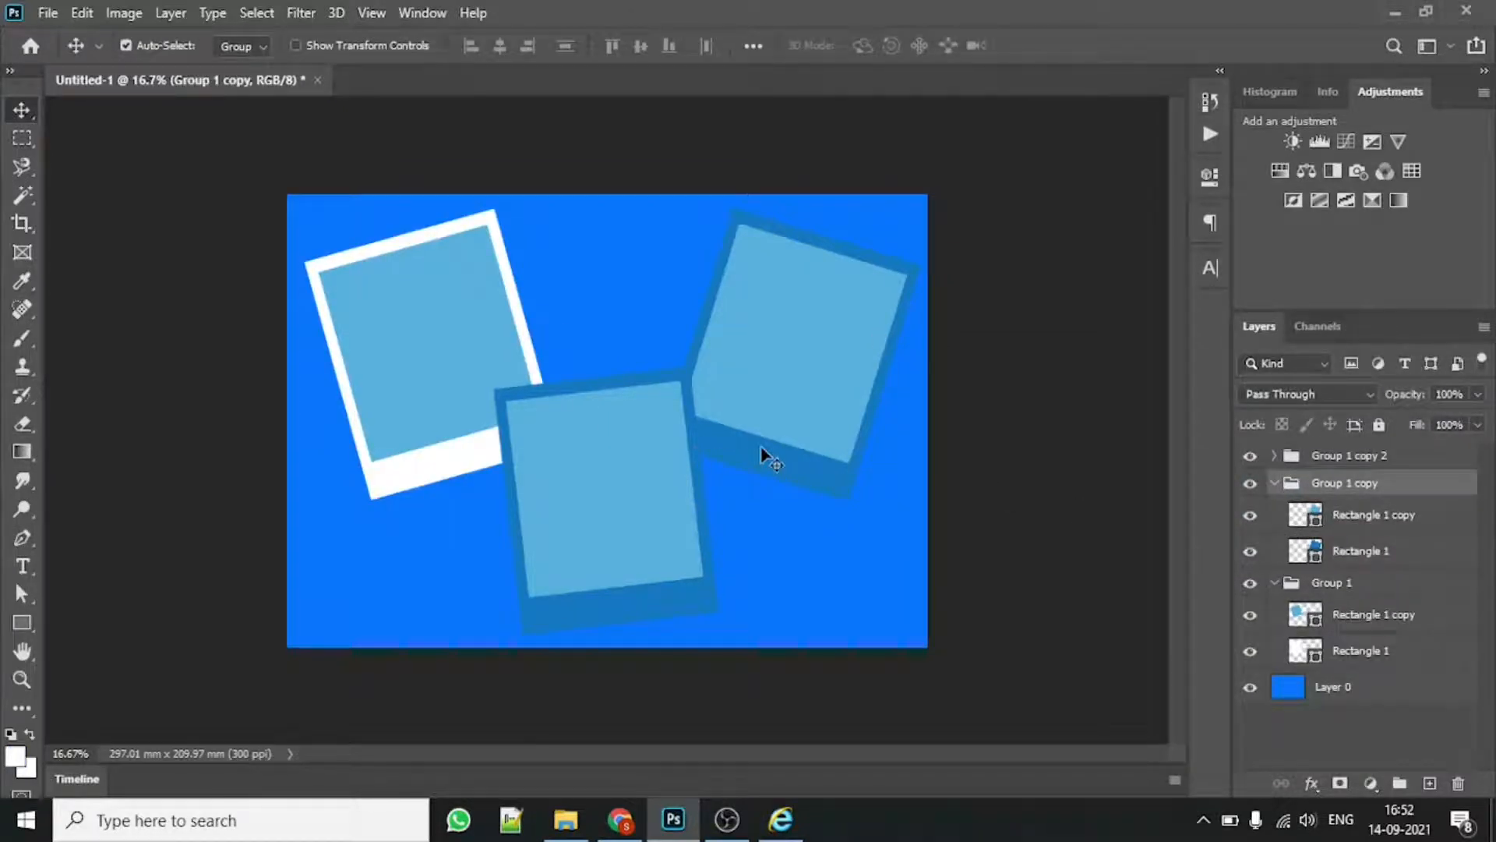
click(1353, 557)
key(alt+shift+BackSpace)
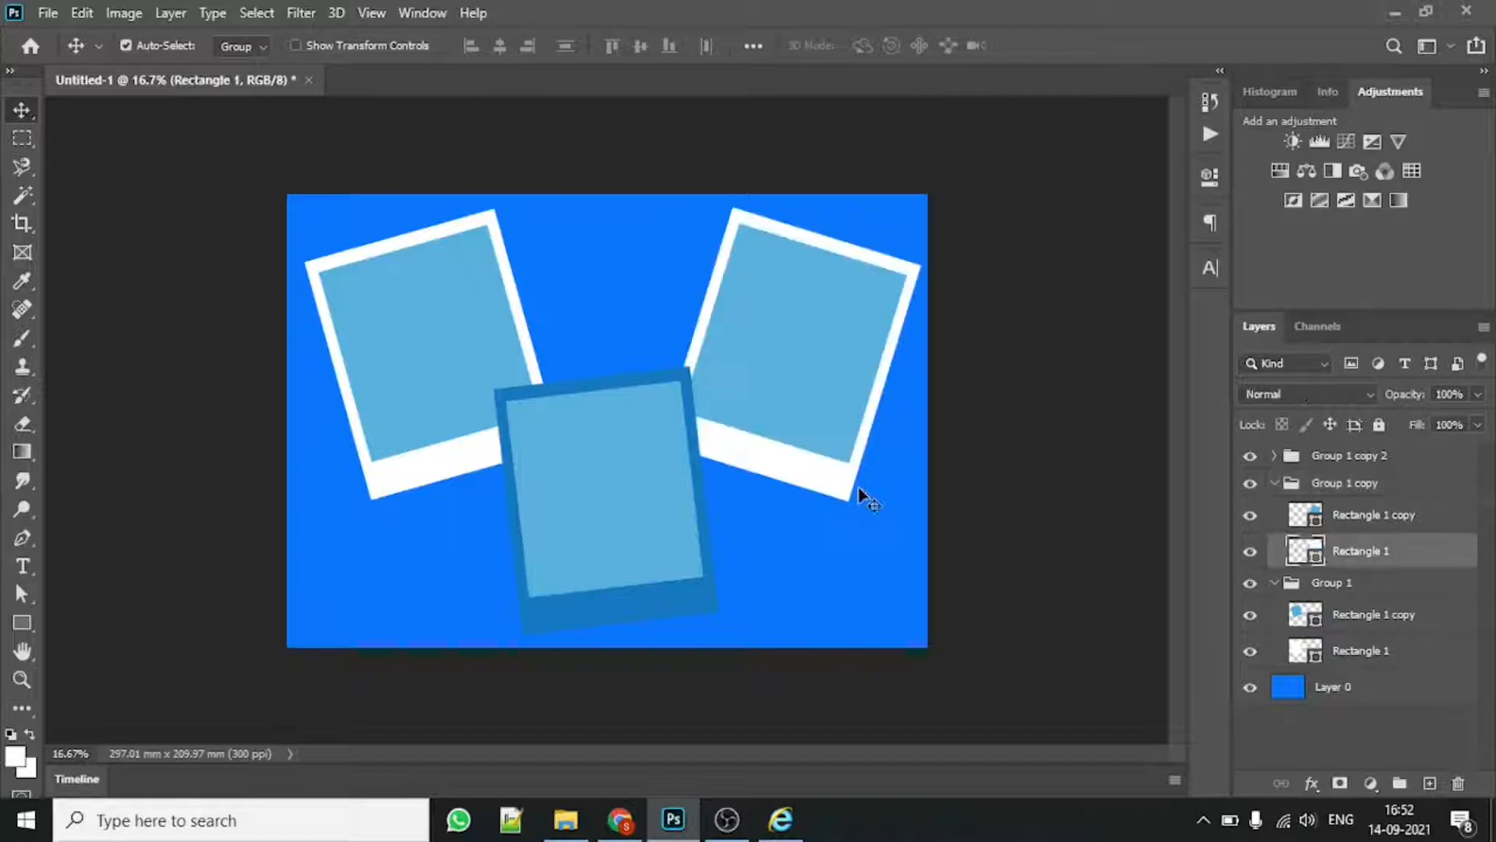
click(1275, 455)
click(1317, 529)
key(alt+shift+BackSpace)
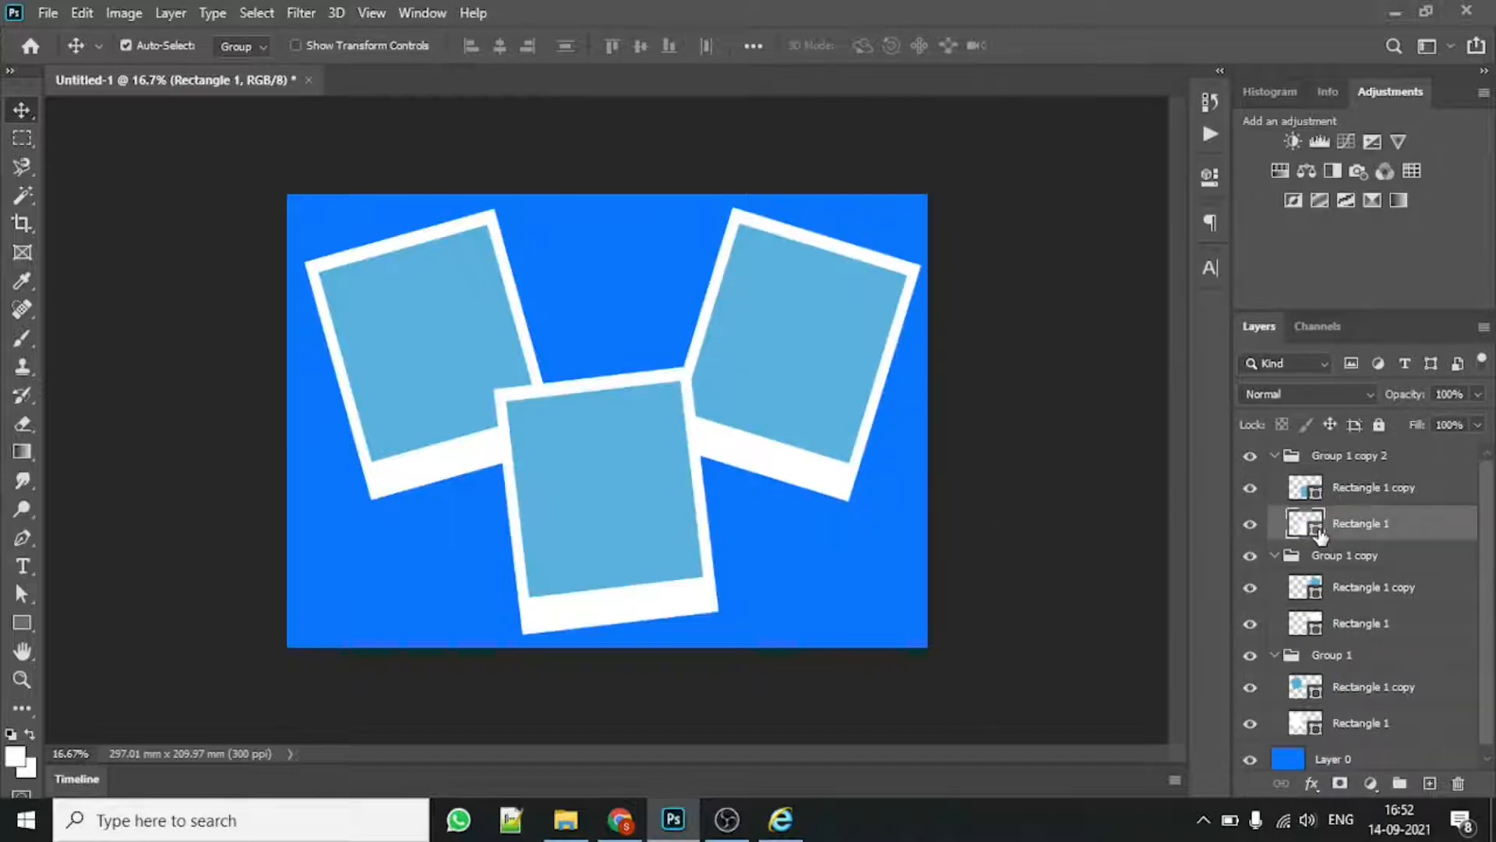
Step: Place the wnKxVysC_400x400 image above Rectangle 1 copy in Group 1, positioned over the left frame and rotated about -4.5°
click(455, 337)
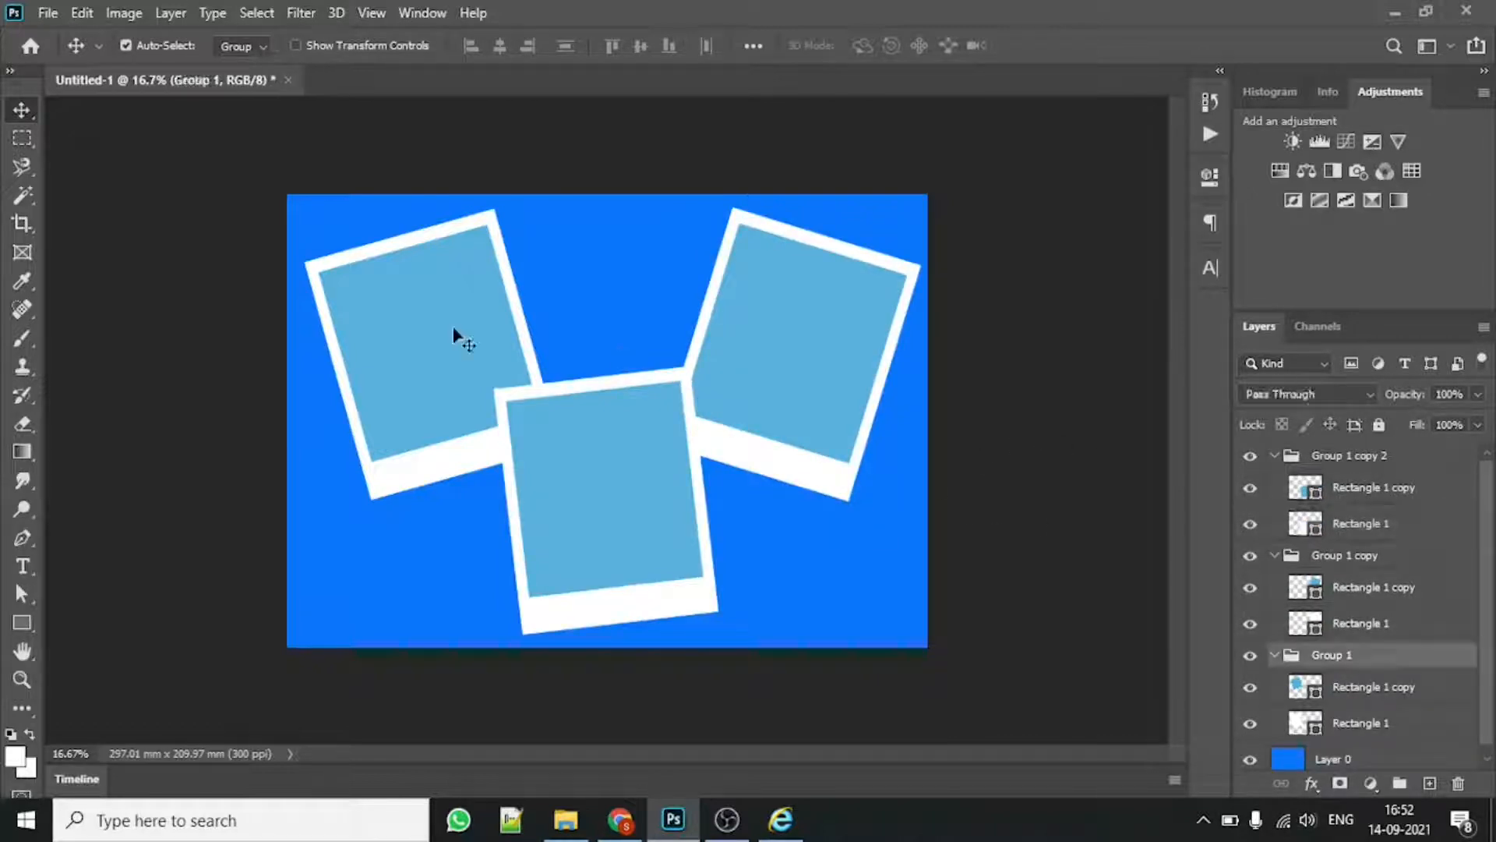
click(1394, 699)
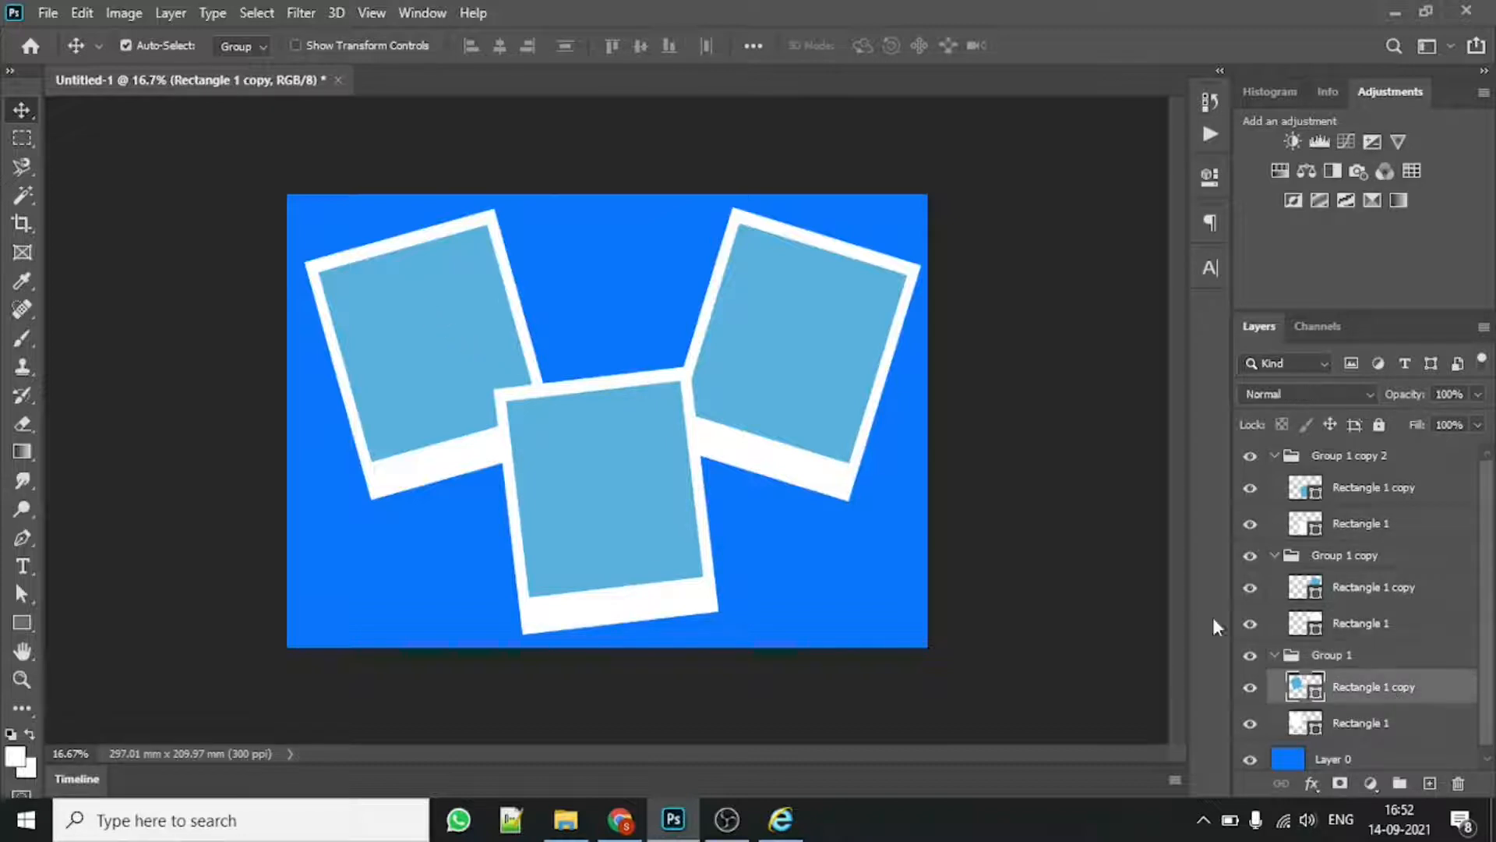
click(565, 819)
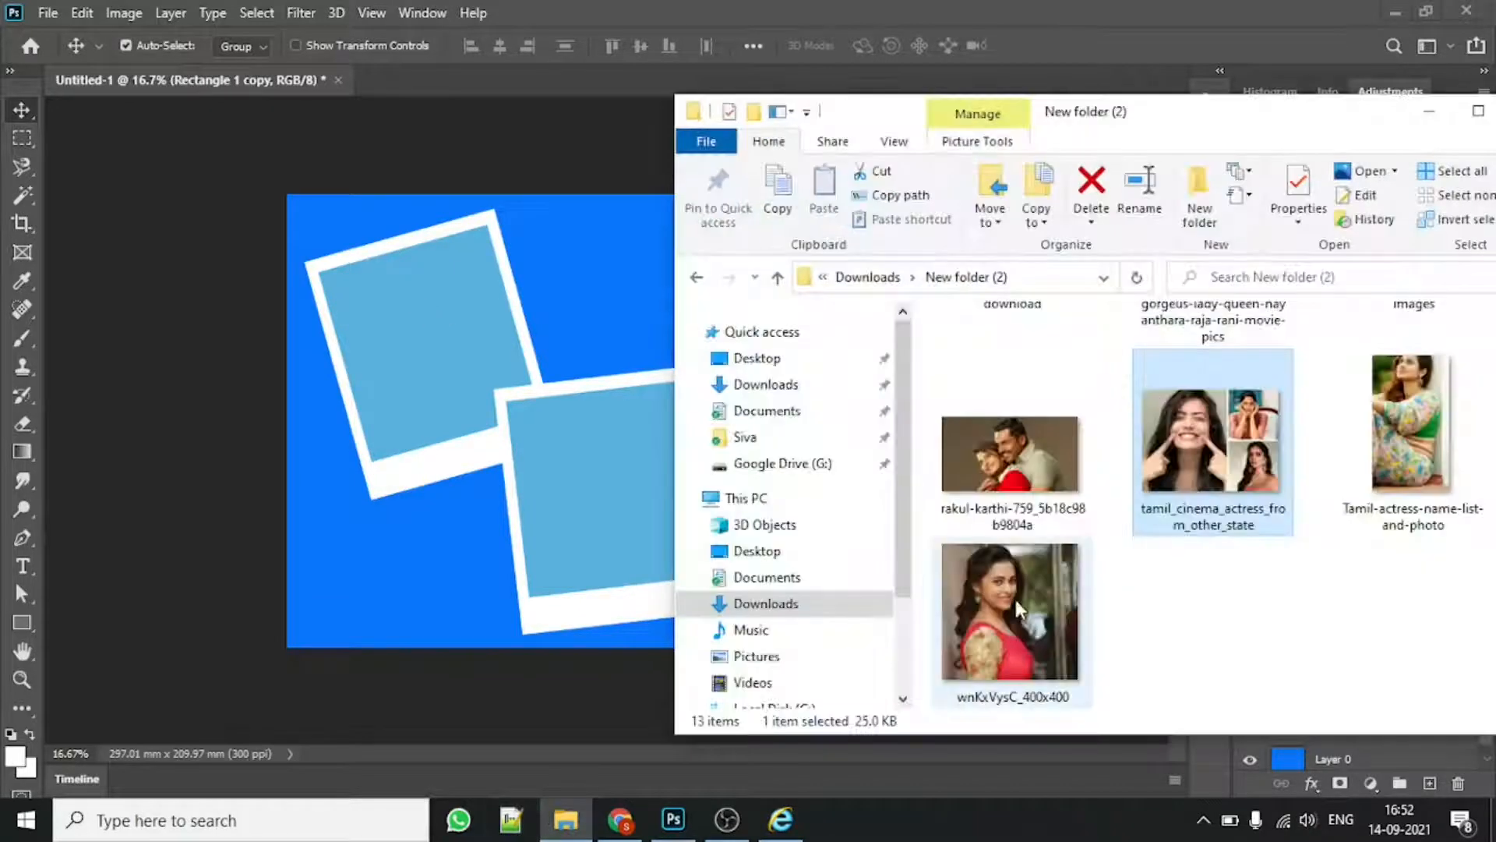
drag(1013, 601, 432, 352)
drag(592, 315, 460, 269)
drag(669, 229, 657, 214)
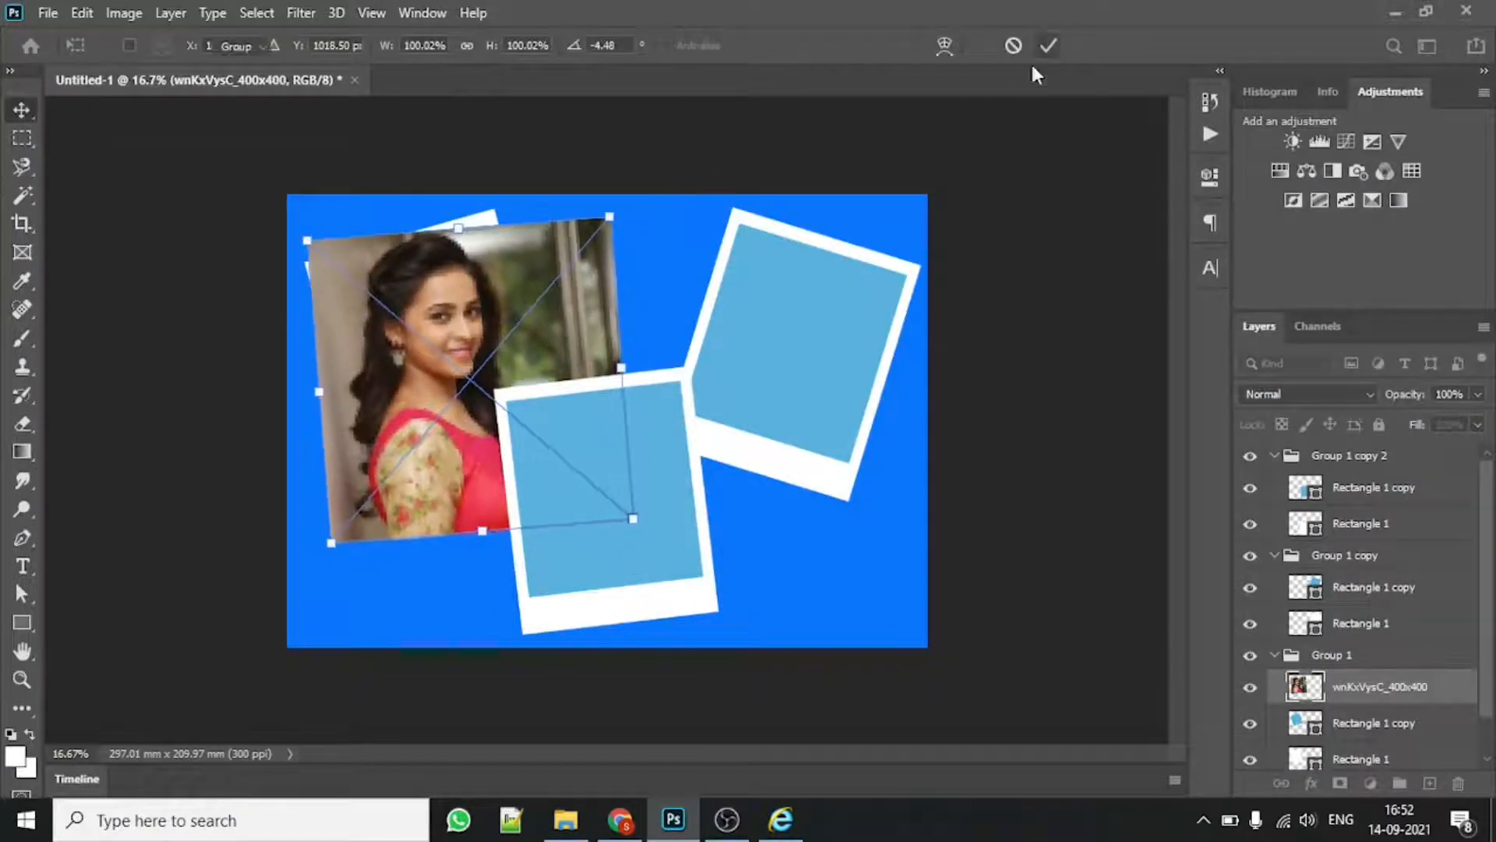
click(1048, 45)
Step: Clip the placed portrait to Rectangle 1 copy and adjust its position within the left frame
right_click(1376, 685)
click(1184, 495)
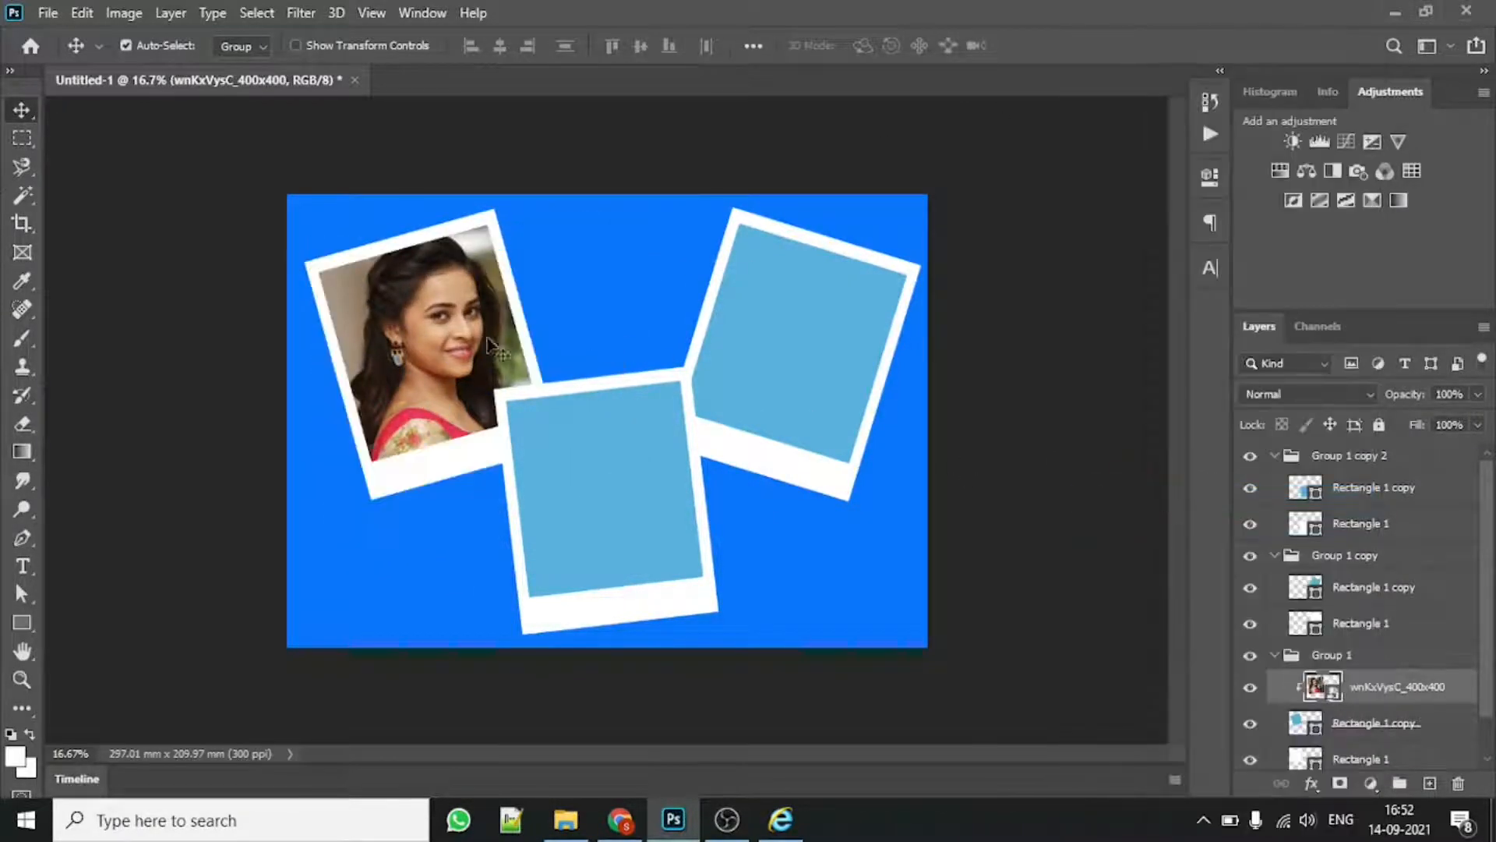
key(ctrl+t)
drag(653, 221, 662, 254)
mouse_move(479, 314)
mouse_down()
mouse_move(471, 330)
mouse_move(485, 313)
mouse_up()
drag(658, 226, 685, 207)
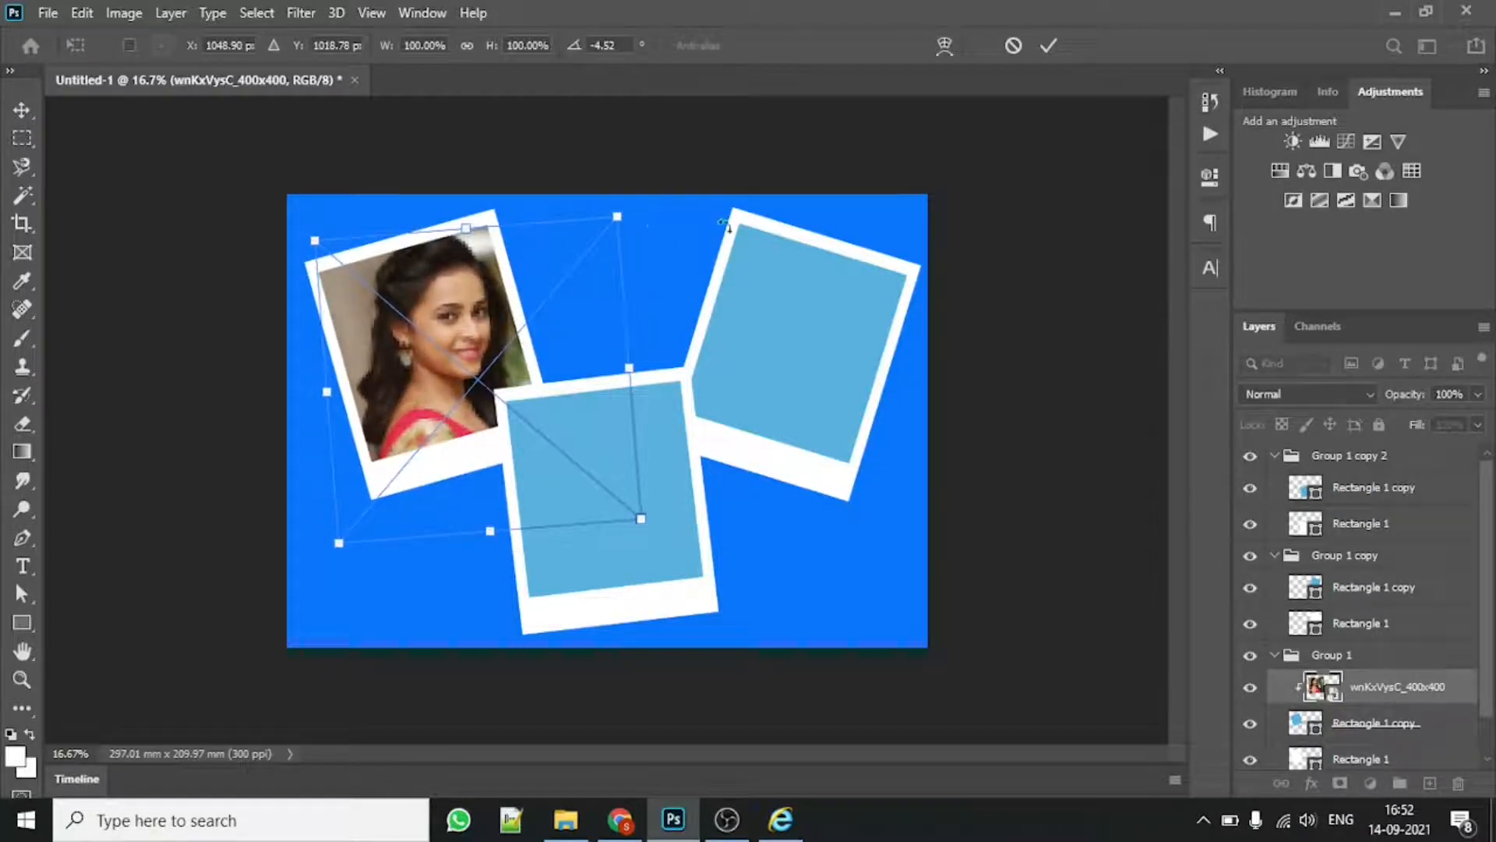
click(1048, 45)
Step: Place the images picture from New folder (2) above Rectangle 1 copy in Group 1 copy, positioned over the right frame
click(826, 360)
click(1390, 594)
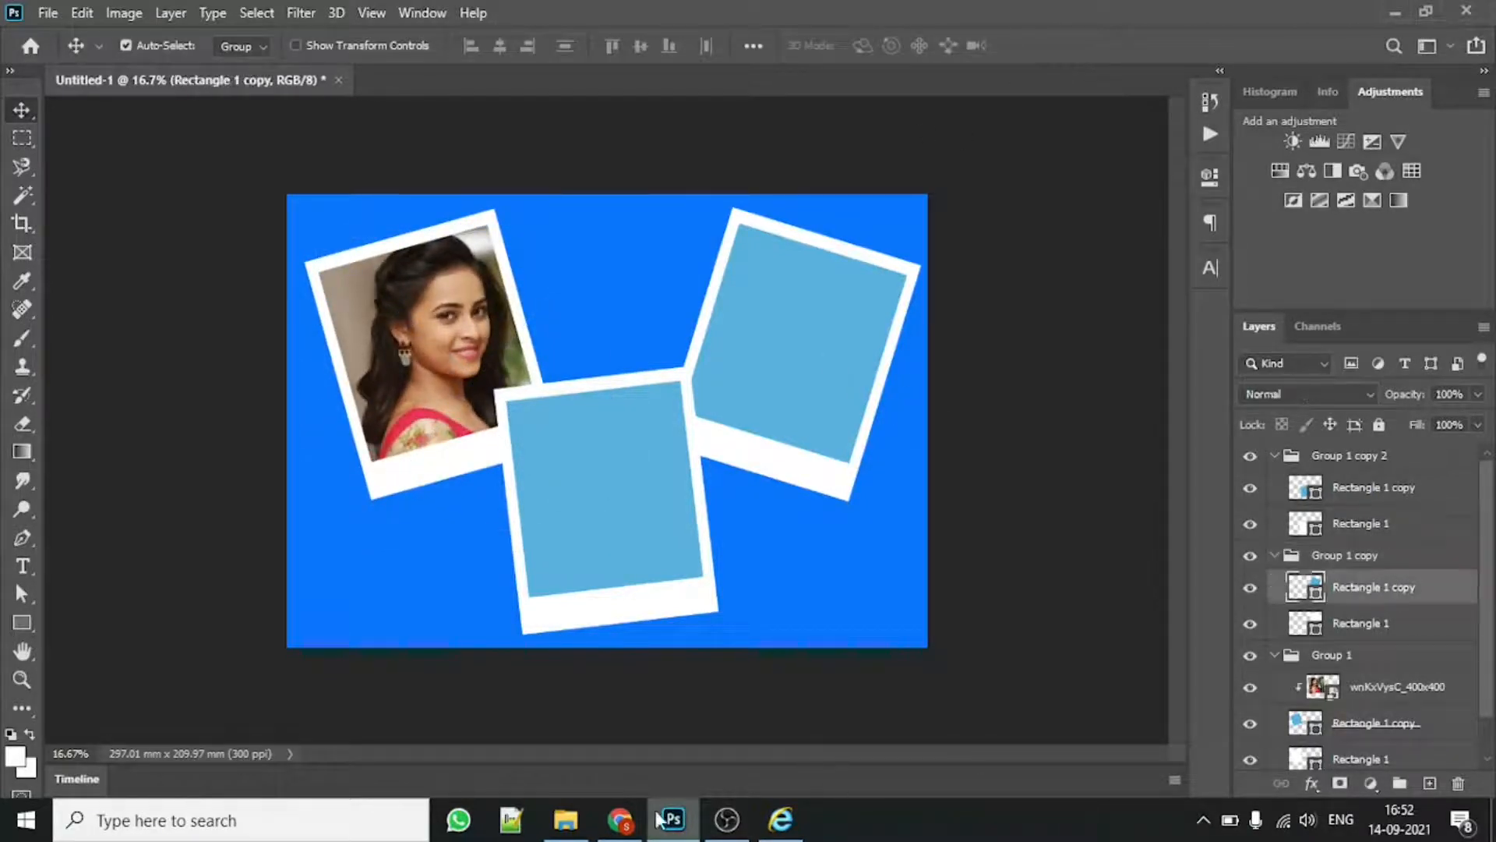
click(566, 819)
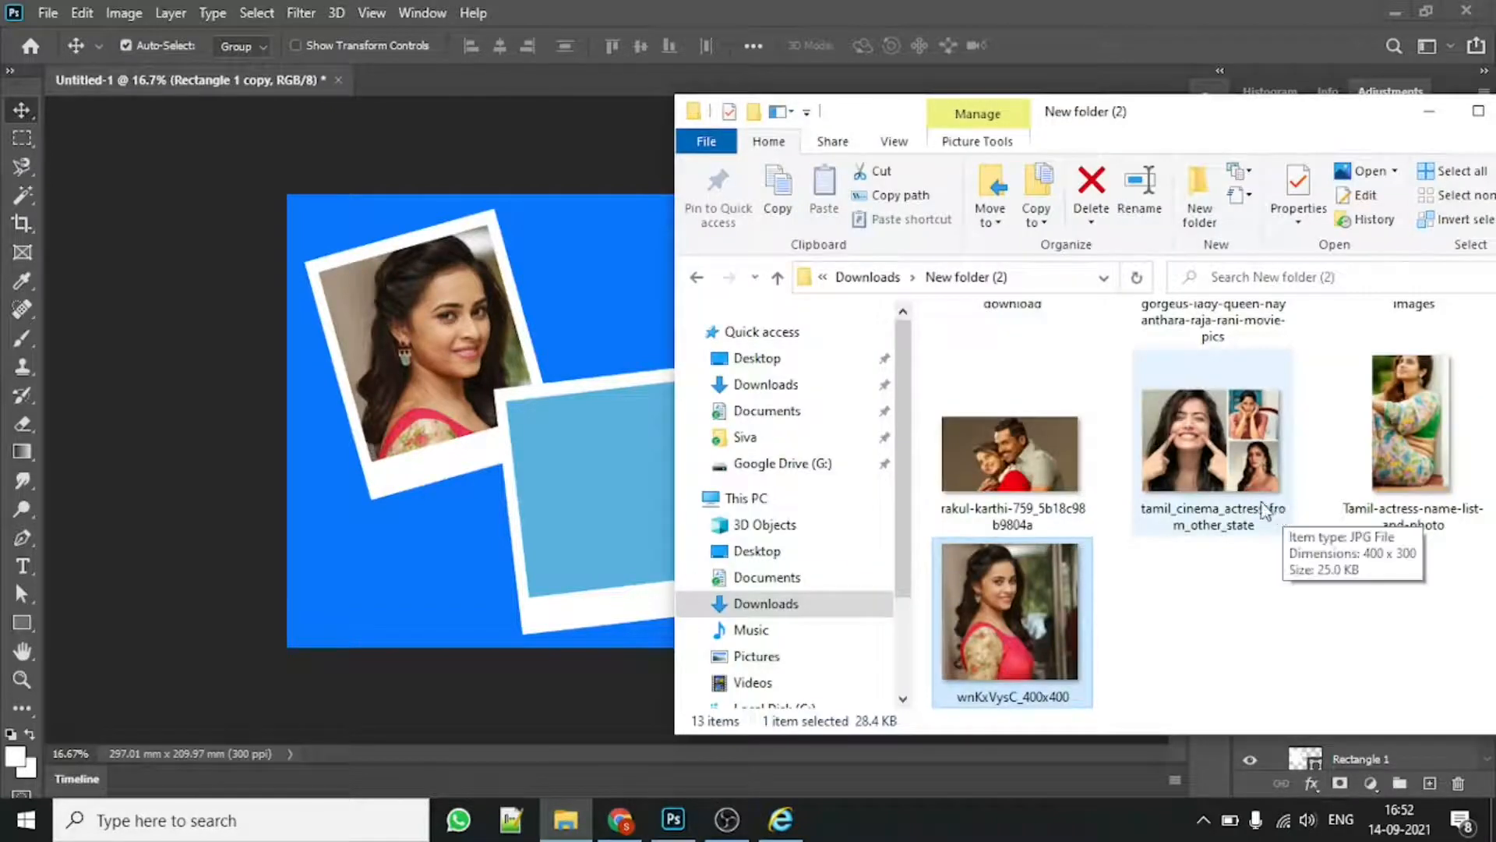
scroll(1287, 517, up, 2)
drag(1004, 362, 1057, 382)
drag(1412, 382, 801, 299)
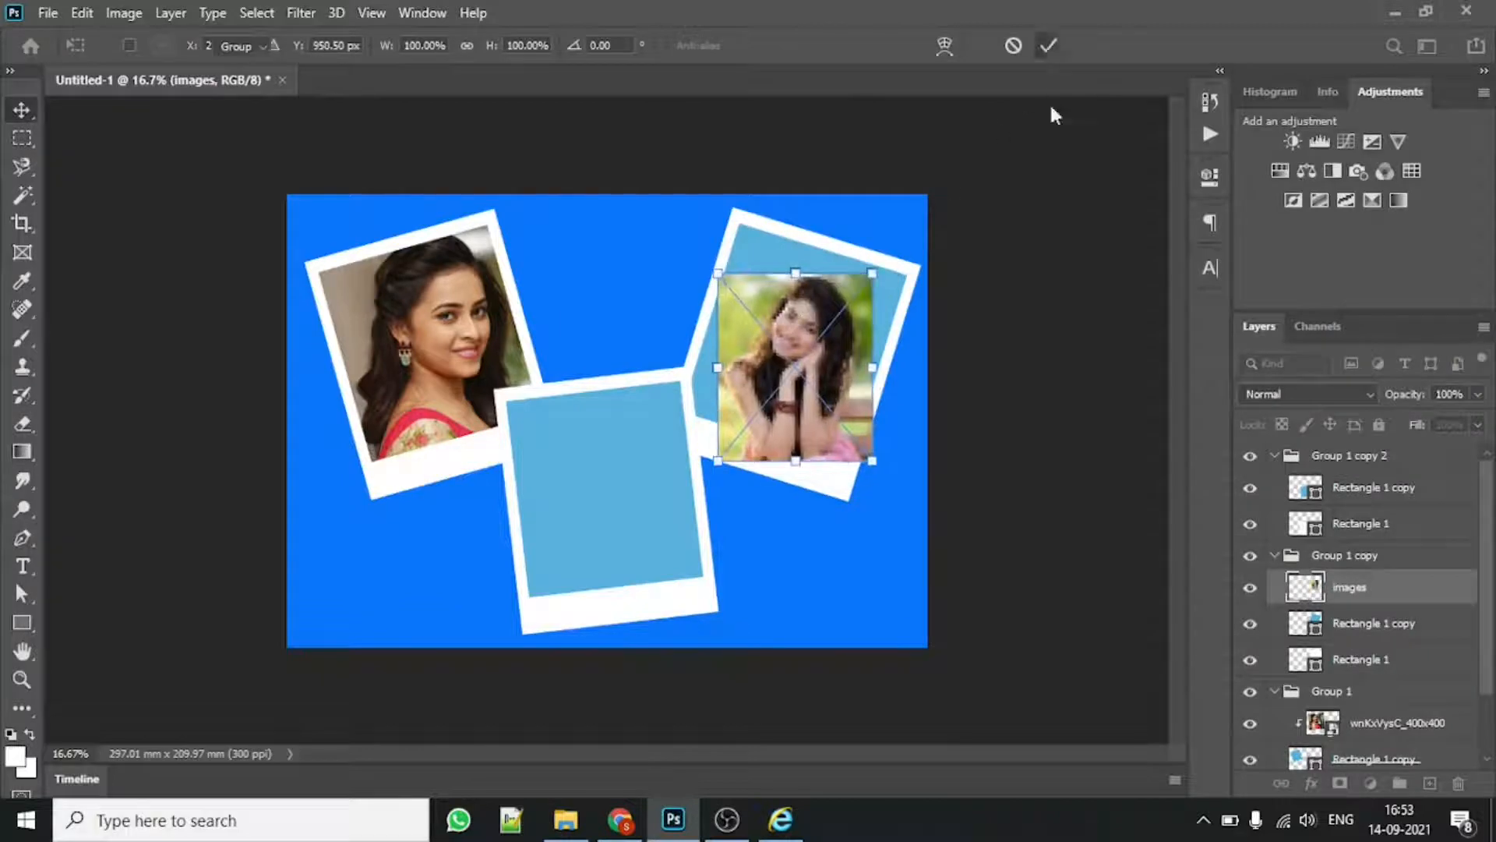
click(1049, 45)
Step: Clip the images portrait to Rectangle 1 copy, enlarge it to about 158%, and position it to fill the right frame
right_click(1386, 586)
click(1275, 491)
key(ctrl+t)
drag(730, 372, 687, 302)
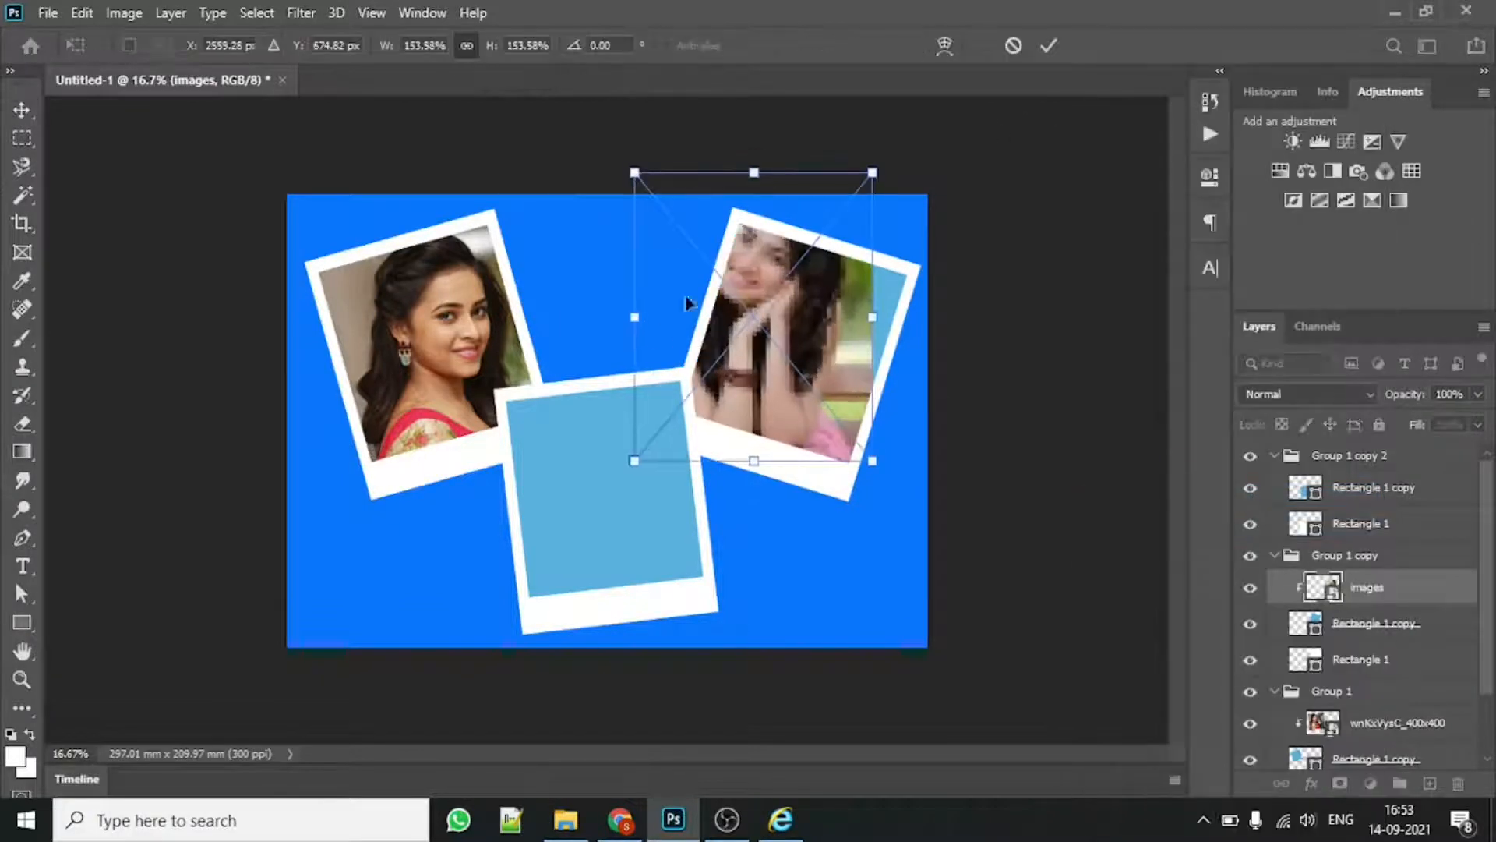
drag(874, 465, 910, 537)
drag(958, 254, 941, 281)
drag(828, 342, 820, 344)
drag(921, 563, 887, 522)
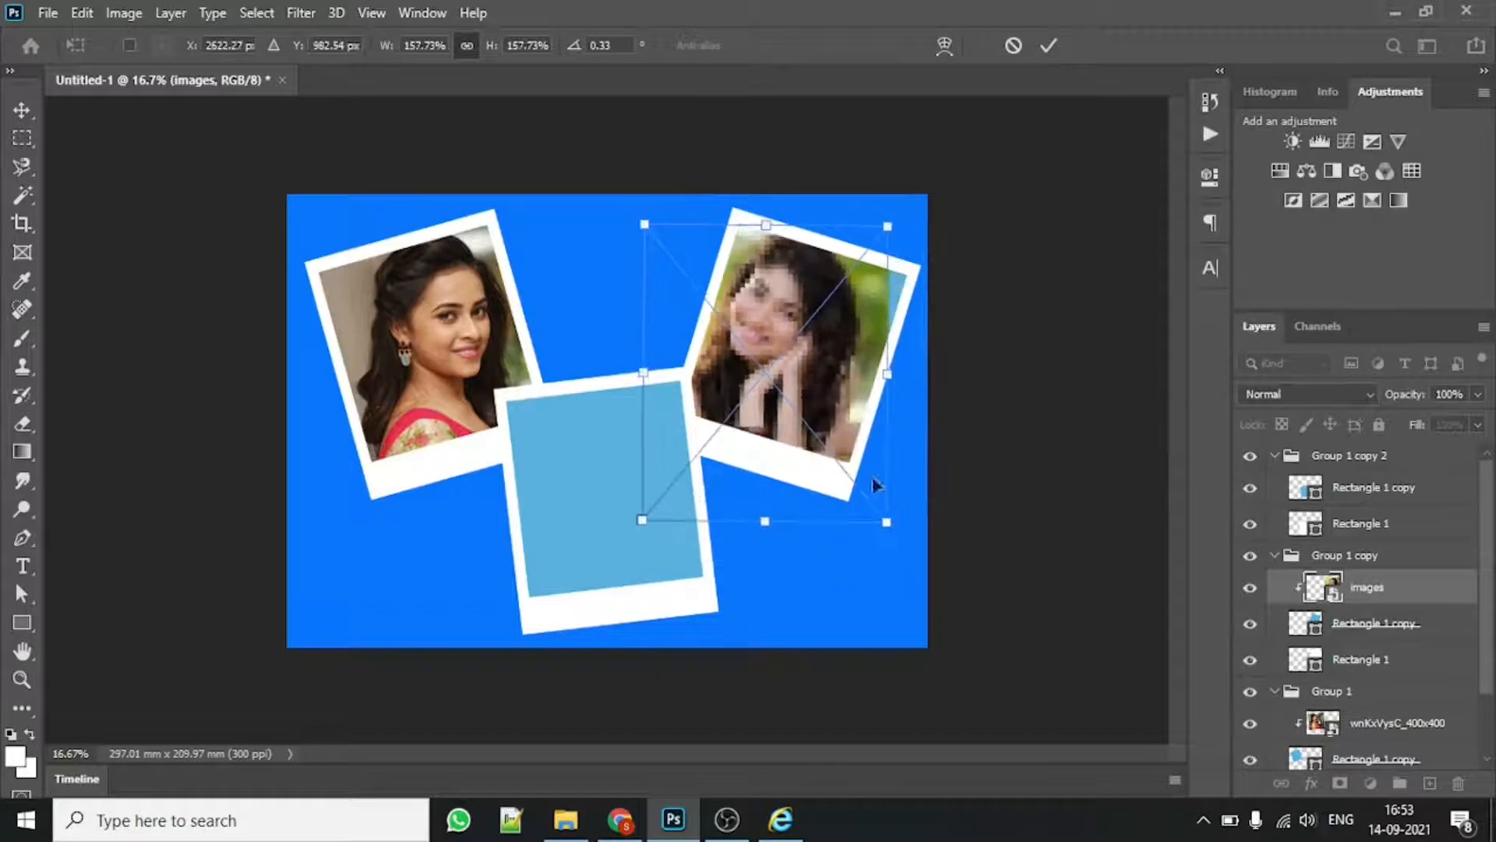
drag(832, 414, 849, 414)
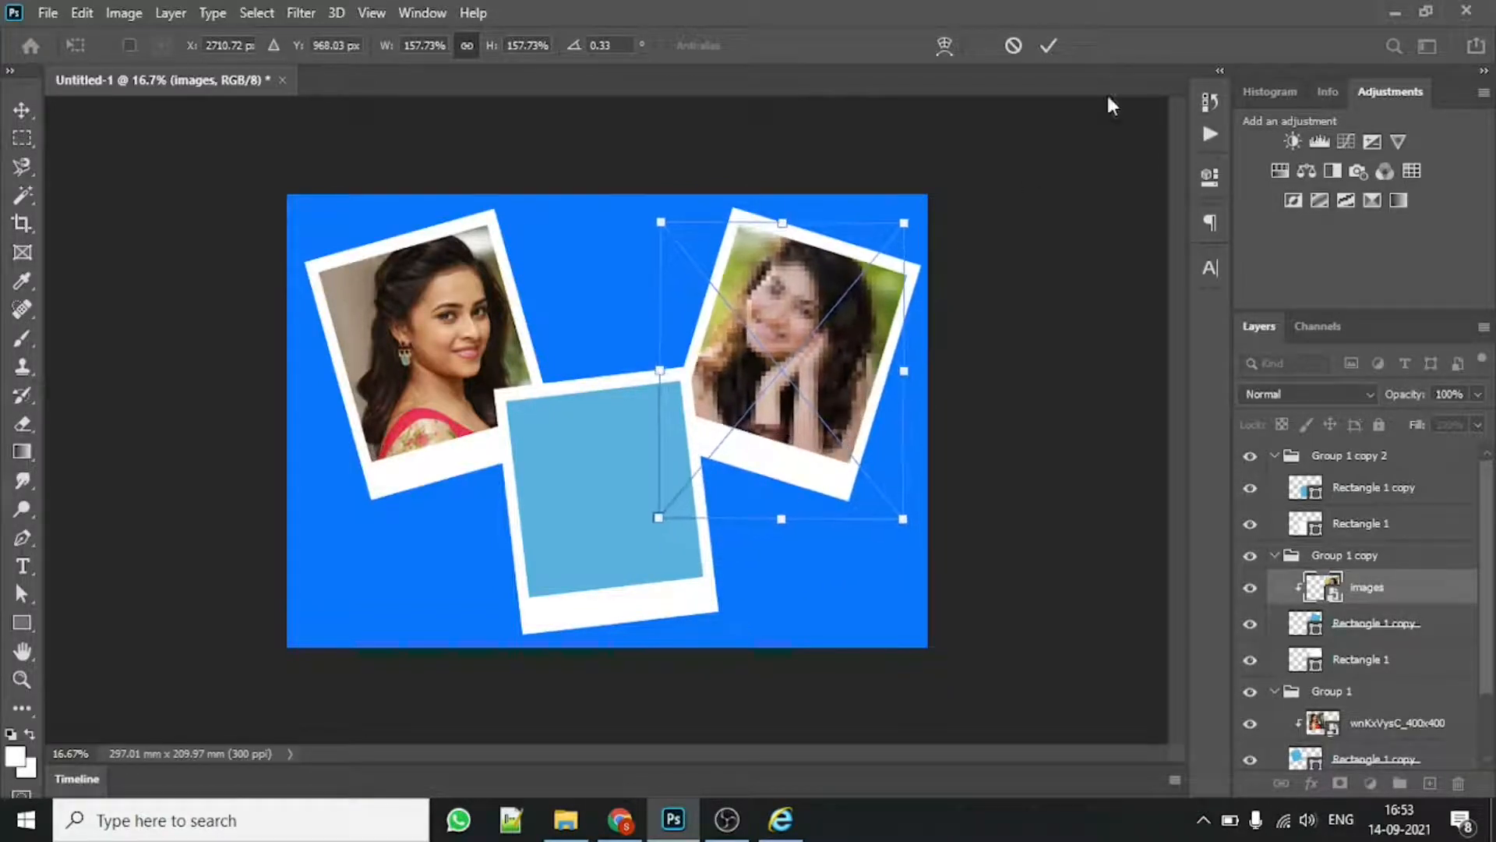
click(1049, 45)
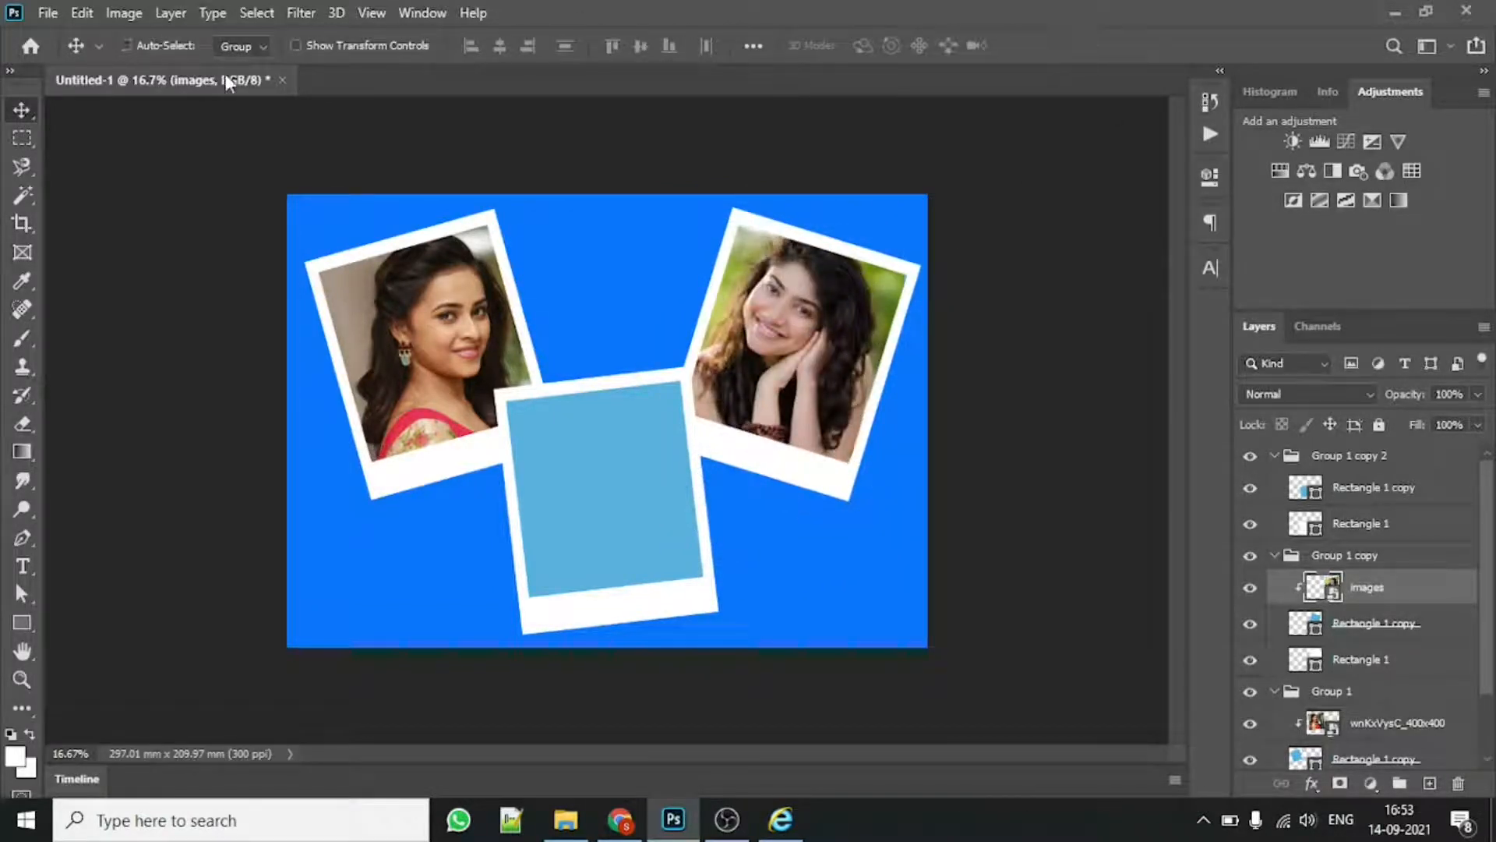
Step: Place the tamil_cinema_actress_from_other_state image above Rectangle 1 copy in Group 1 copy 2, positioned over the middle frame
right_click(576, 526)
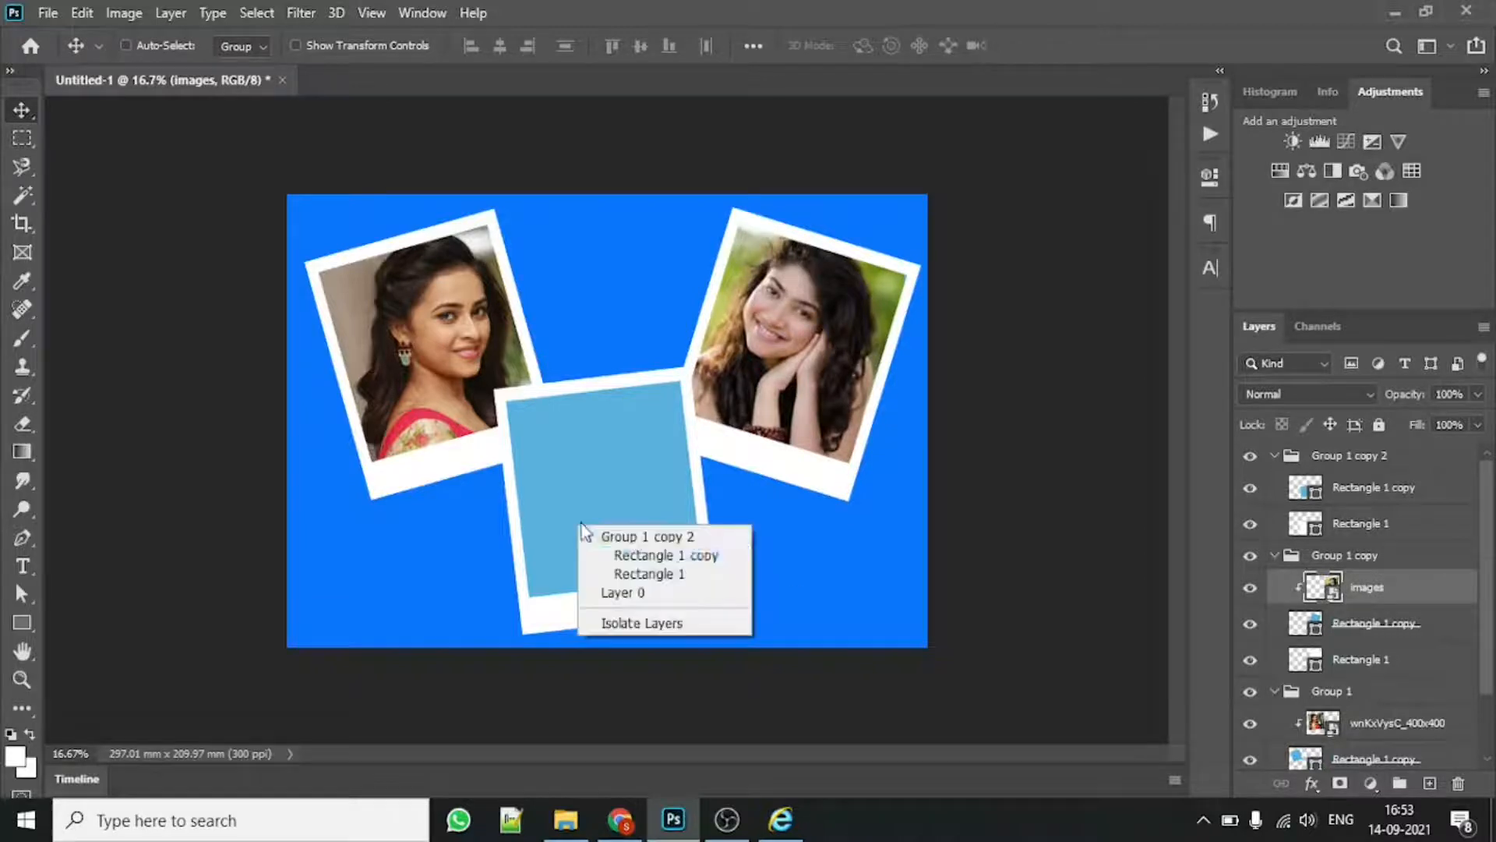
click(608, 556)
click(566, 820)
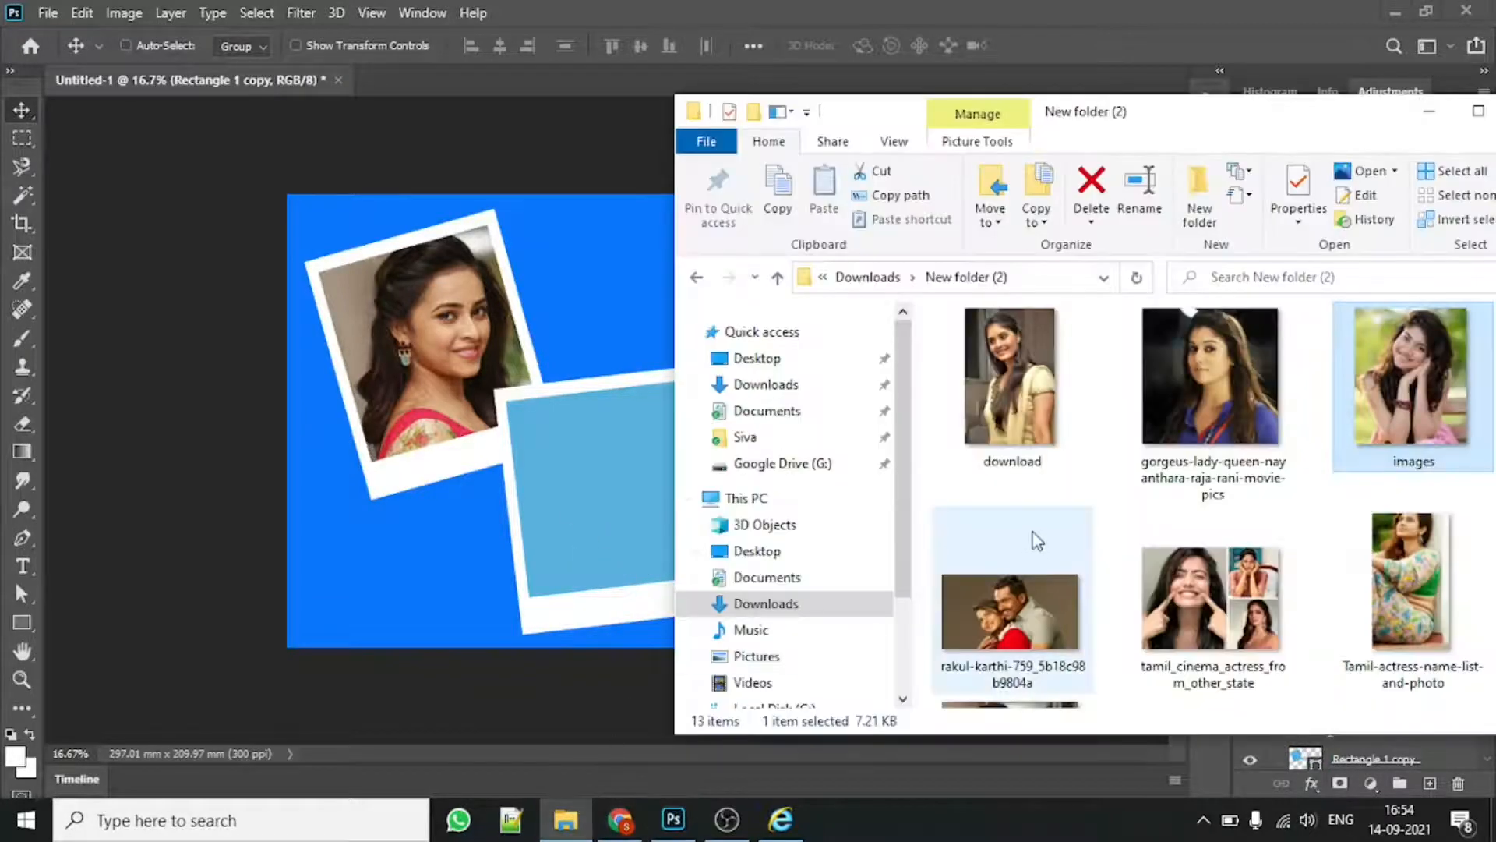
click(549, 539)
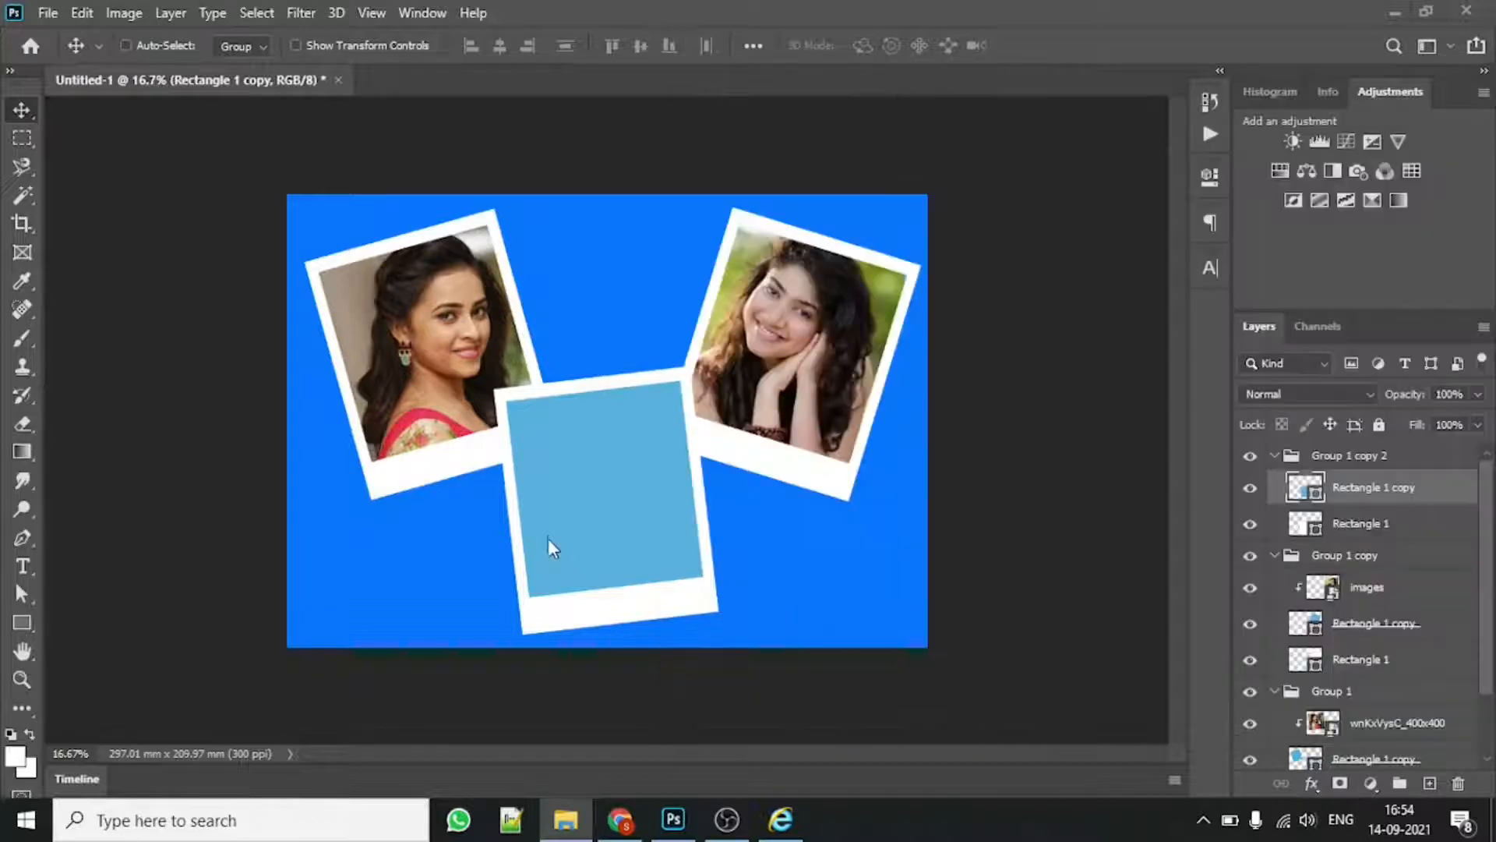
drag(604, 428, 643, 503)
click(1048, 46)
Step: Clip the placed image to Rectangle 1 copy, scale it to about 104%, and rotate it about 10.9° within the middle frame
right_click(1354, 488)
click(1340, 488)
key(ctrl+t)
drag(798, 609, 811, 618)
drag(658, 550, 660, 545)
drag(867, 618, 838, 646)
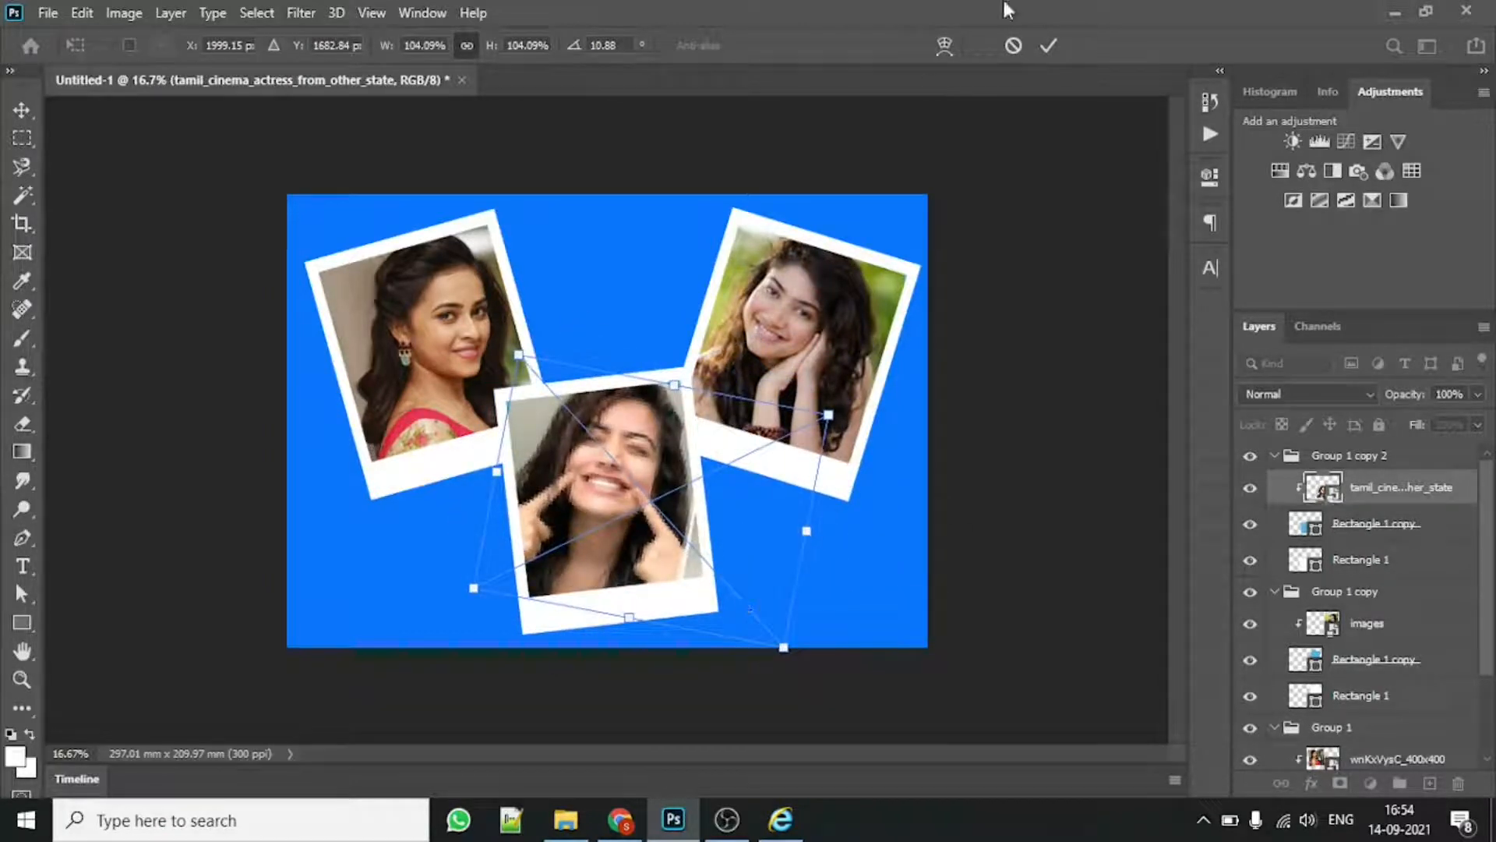
click(1048, 45)
Step: Slightly enlarge and reposition the clipped portrait so it fills the middle frame
drag(787, 335, 632, 337)
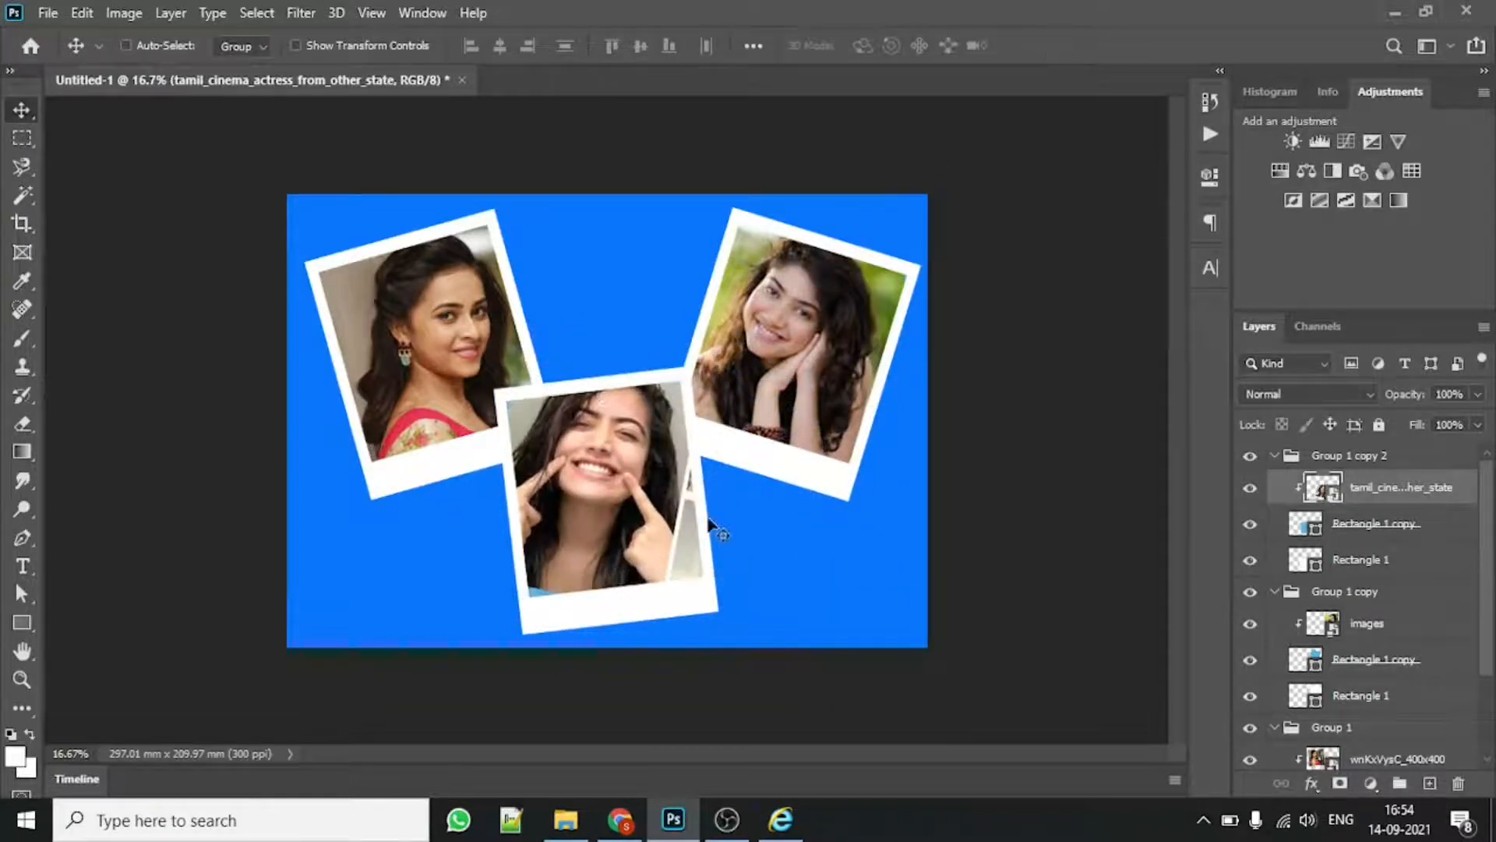
key(ctrl+t)
drag(794, 624, 805, 668)
drag(649, 517, 652, 524)
click(1048, 45)
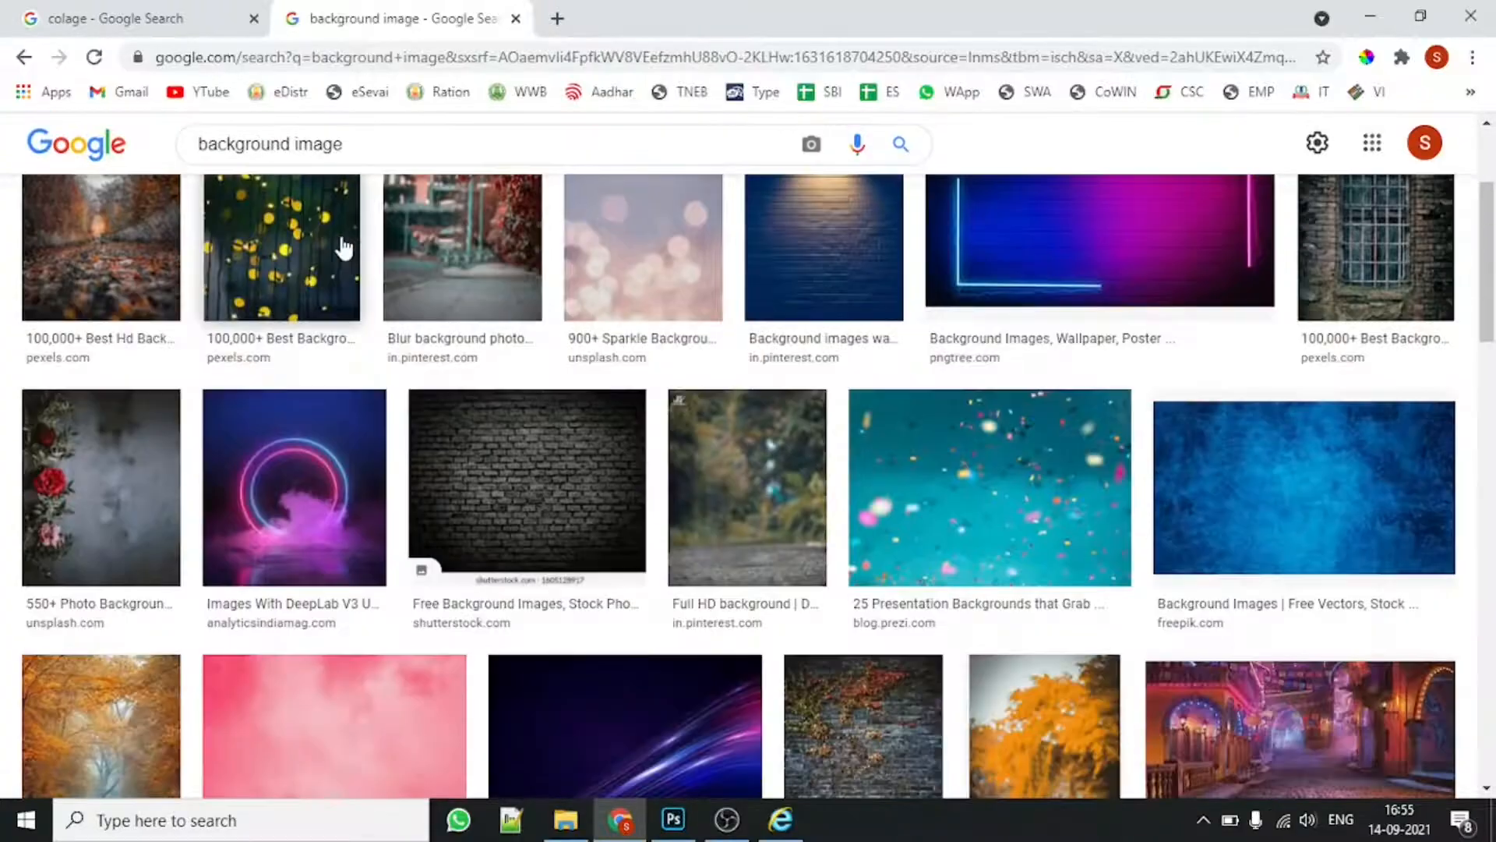
Step: Copy the pink watercolour-like background picture from the Google image results for "background image"
scroll(340, 244, down, 3)
right_click(307, 494)
click(383, 316)
Step: In Photoshop, paste the pink picture directly above Layer 0 and enlarge it to cover the whole canvas
click(675, 819)
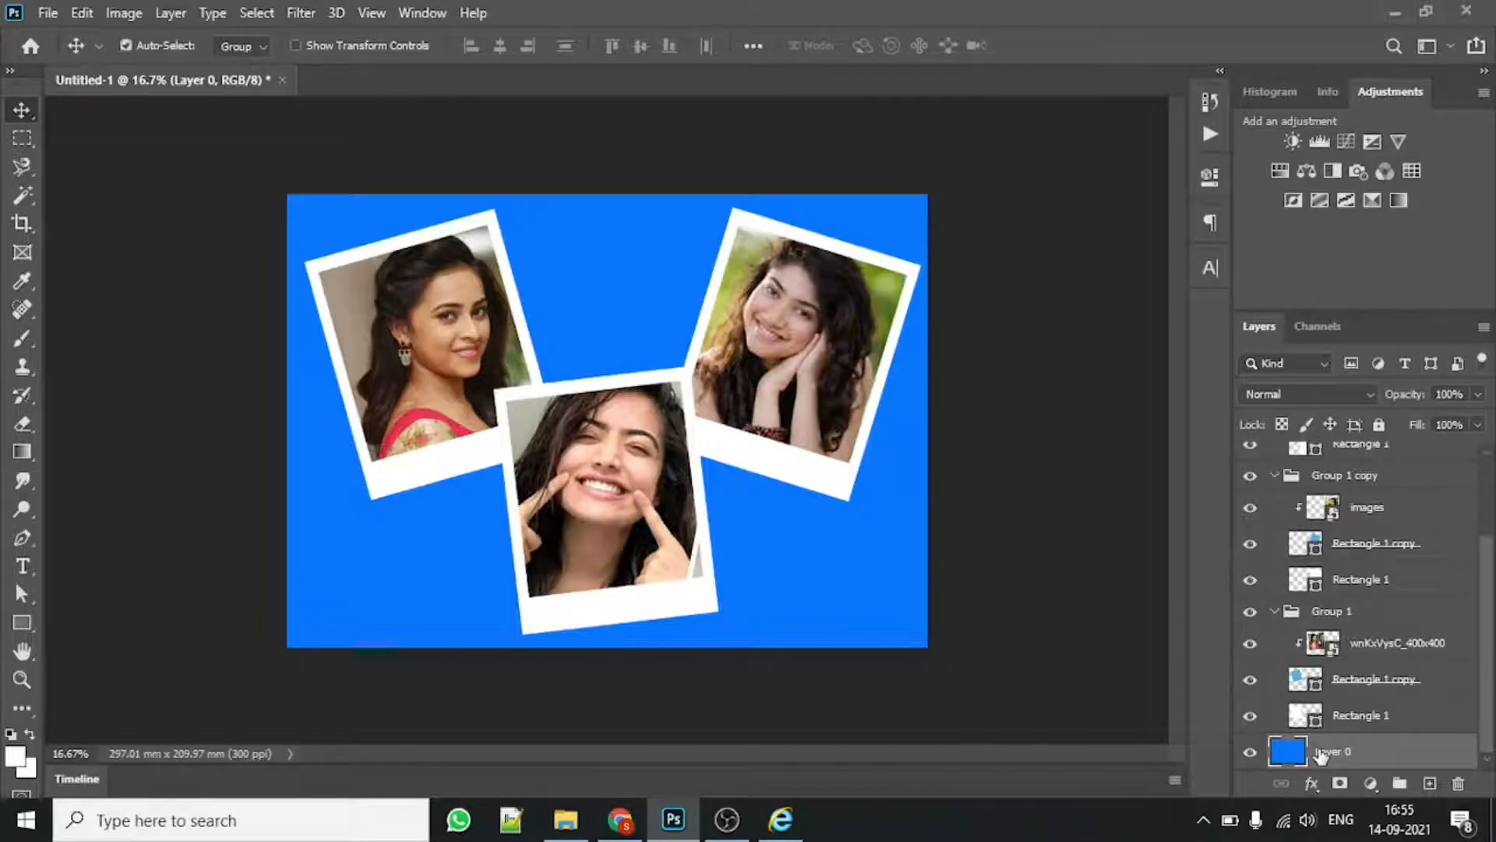
key(ctrl+v)
scroll(1353, 711, down, 1)
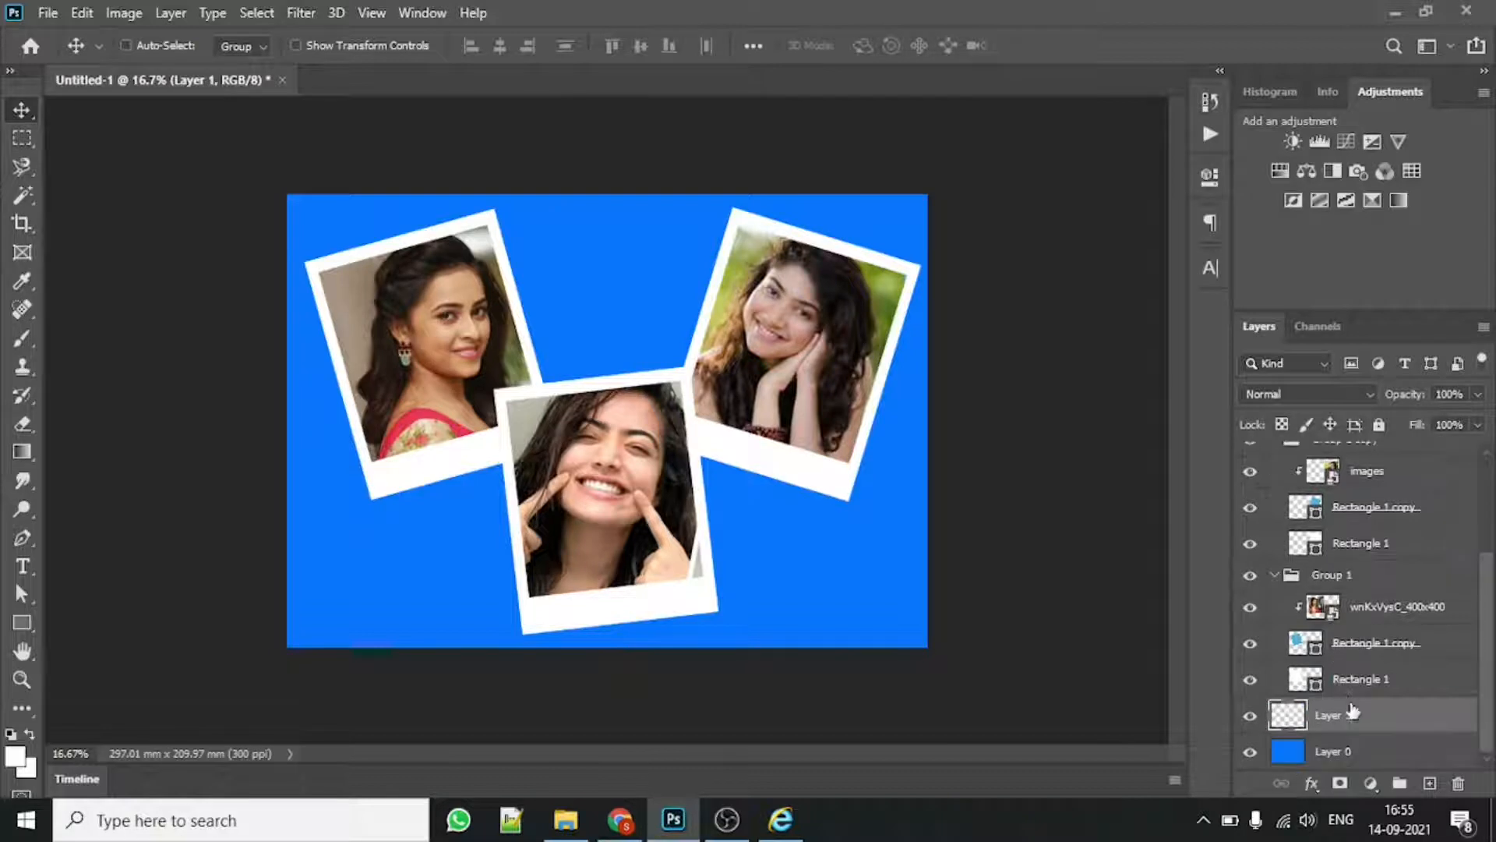
key(ctrl+t)
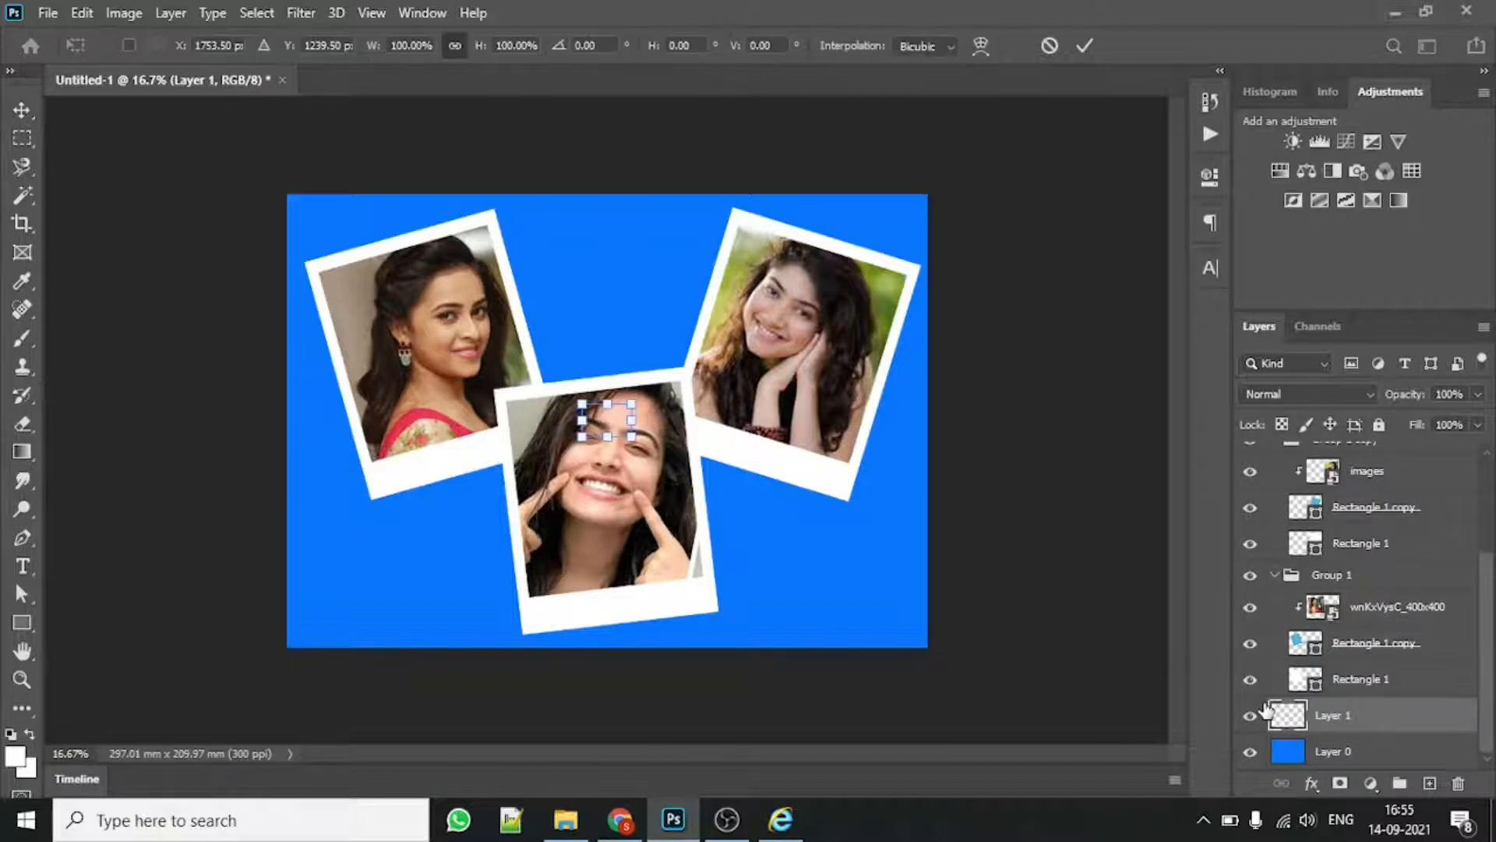
drag(582, 403, 151, 110)
drag(633, 436, 979, 681)
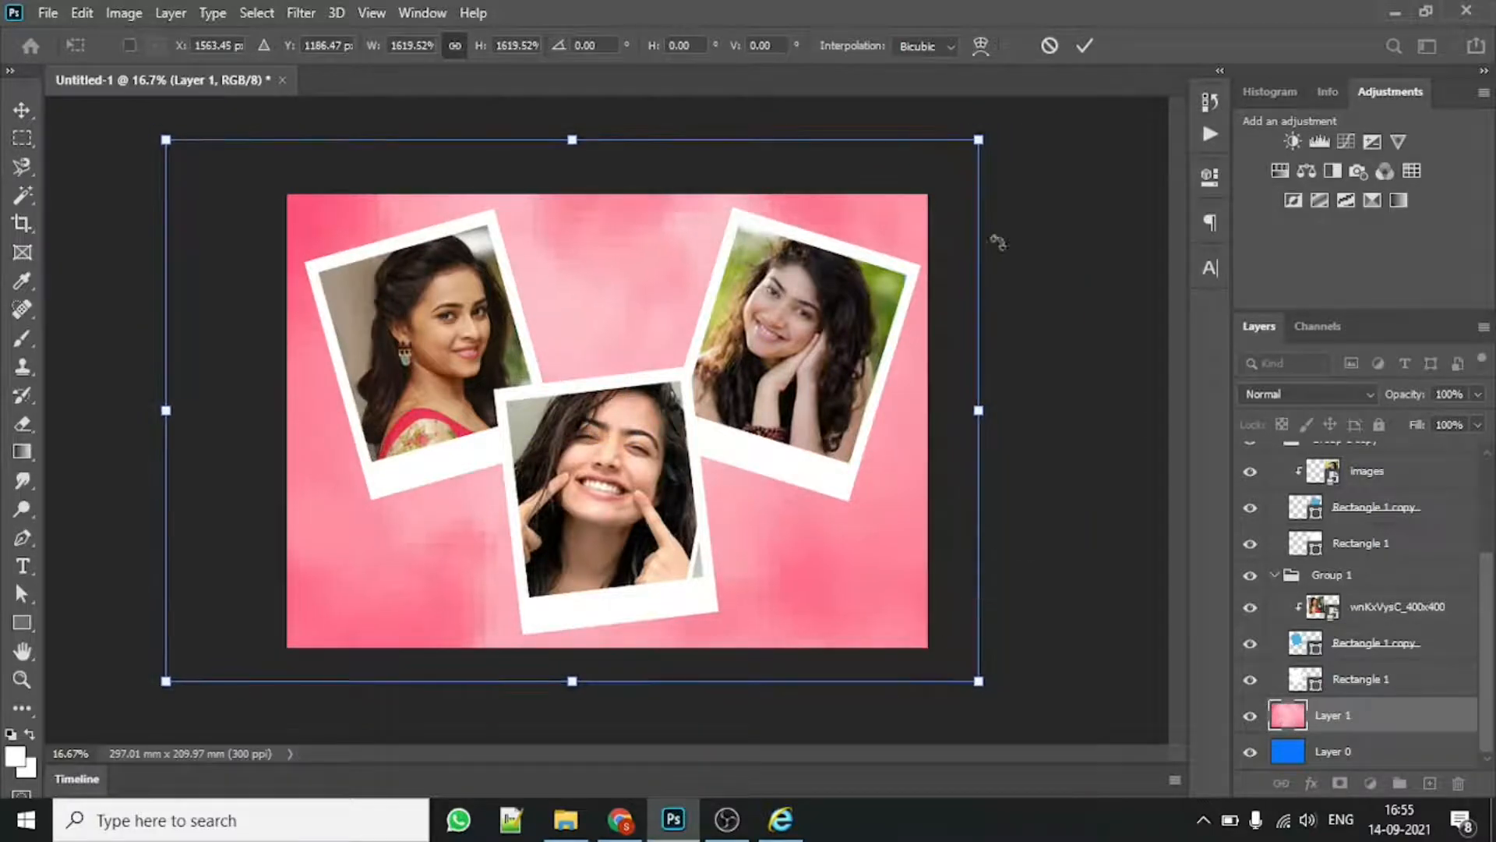
key(Return)
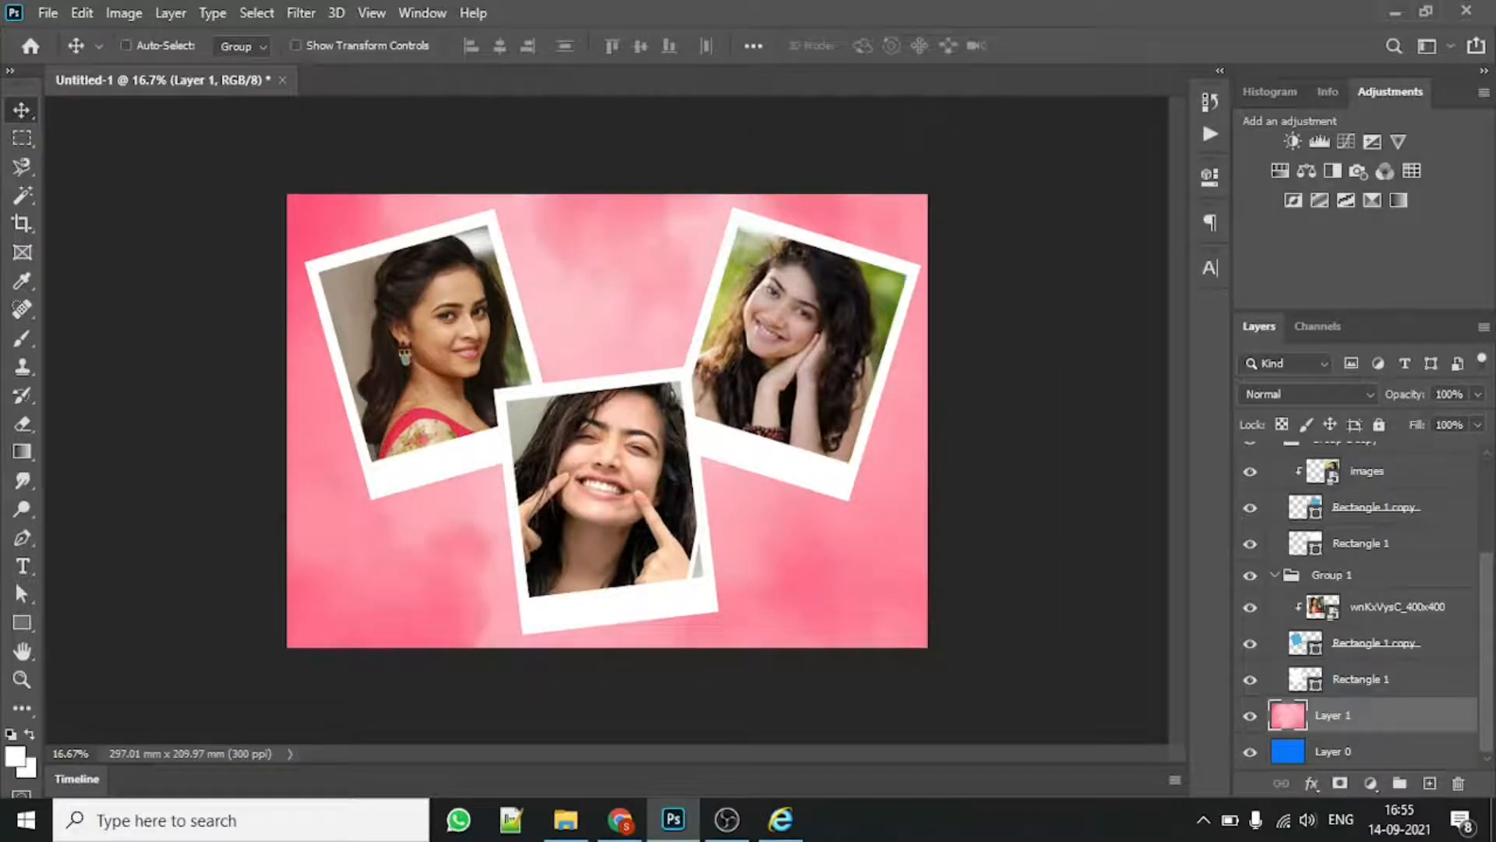
Step: Switch to Chrome and copy the Colorful Background Stock Photos gradient image from the background image results
click(620, 818)
scroll(678, 647, down, 3)
scroll(686, 545, down, 2)
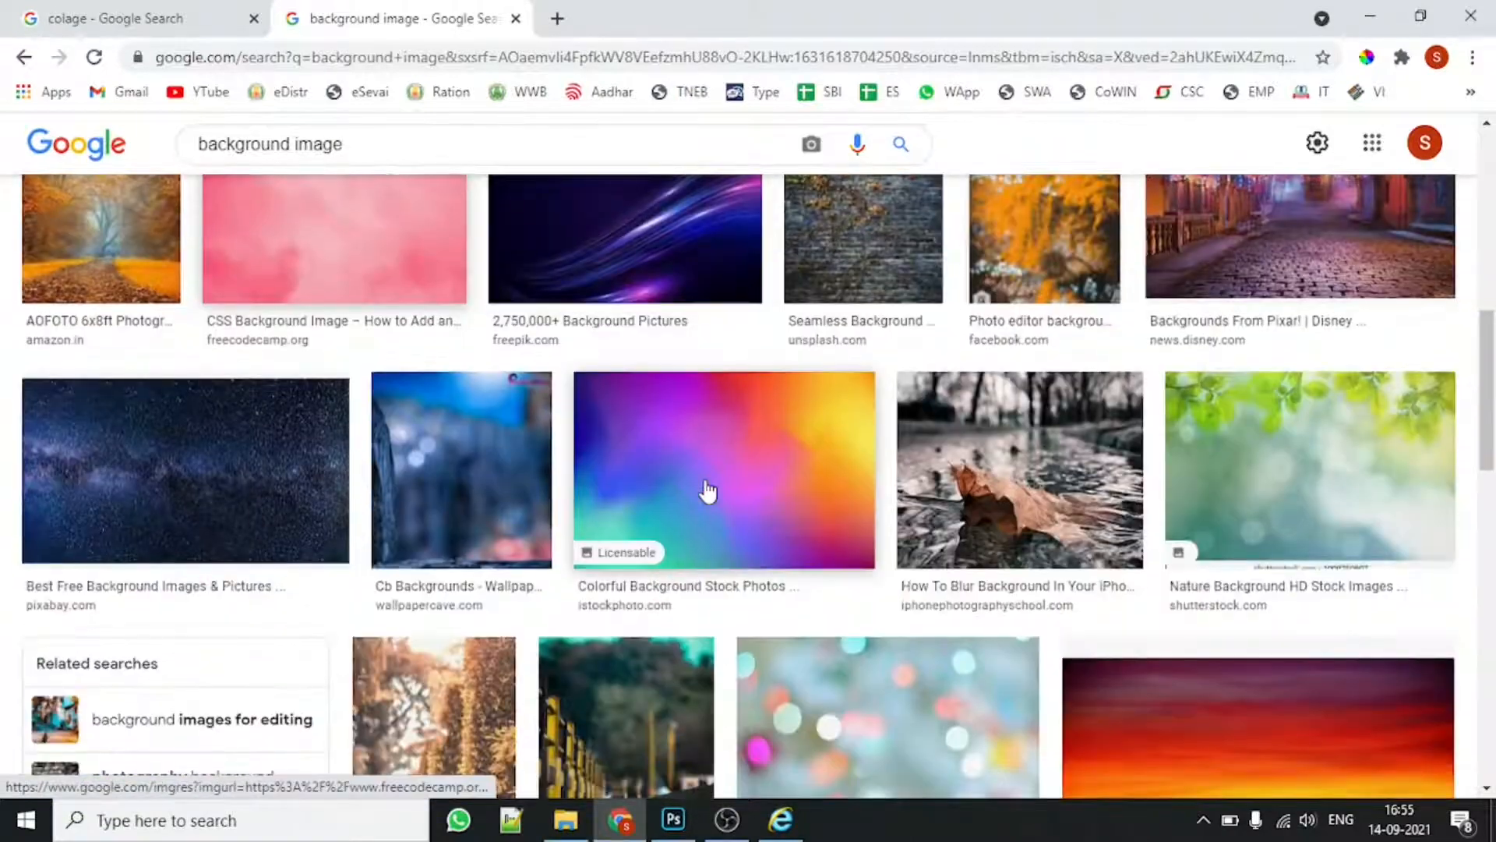
click(689, 482)
right_click(1069, 408)
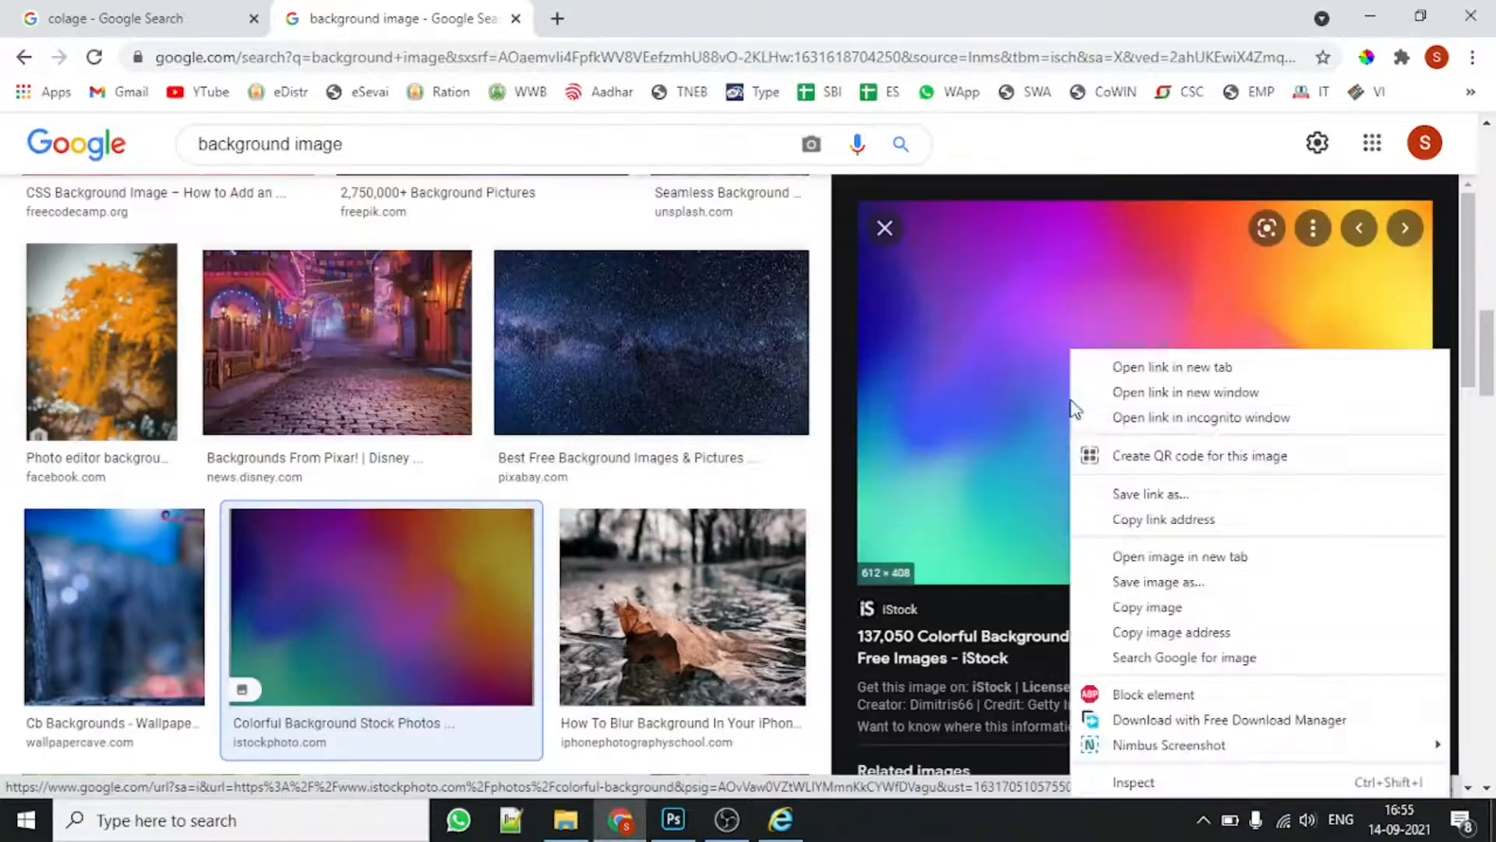
click(1134, 606)
Step: Paste the gradient above Layer 1 in Photoshop, enlarge it to cover the canvas, and compare both backgrounds by toggling its visibility
click(673, 820)
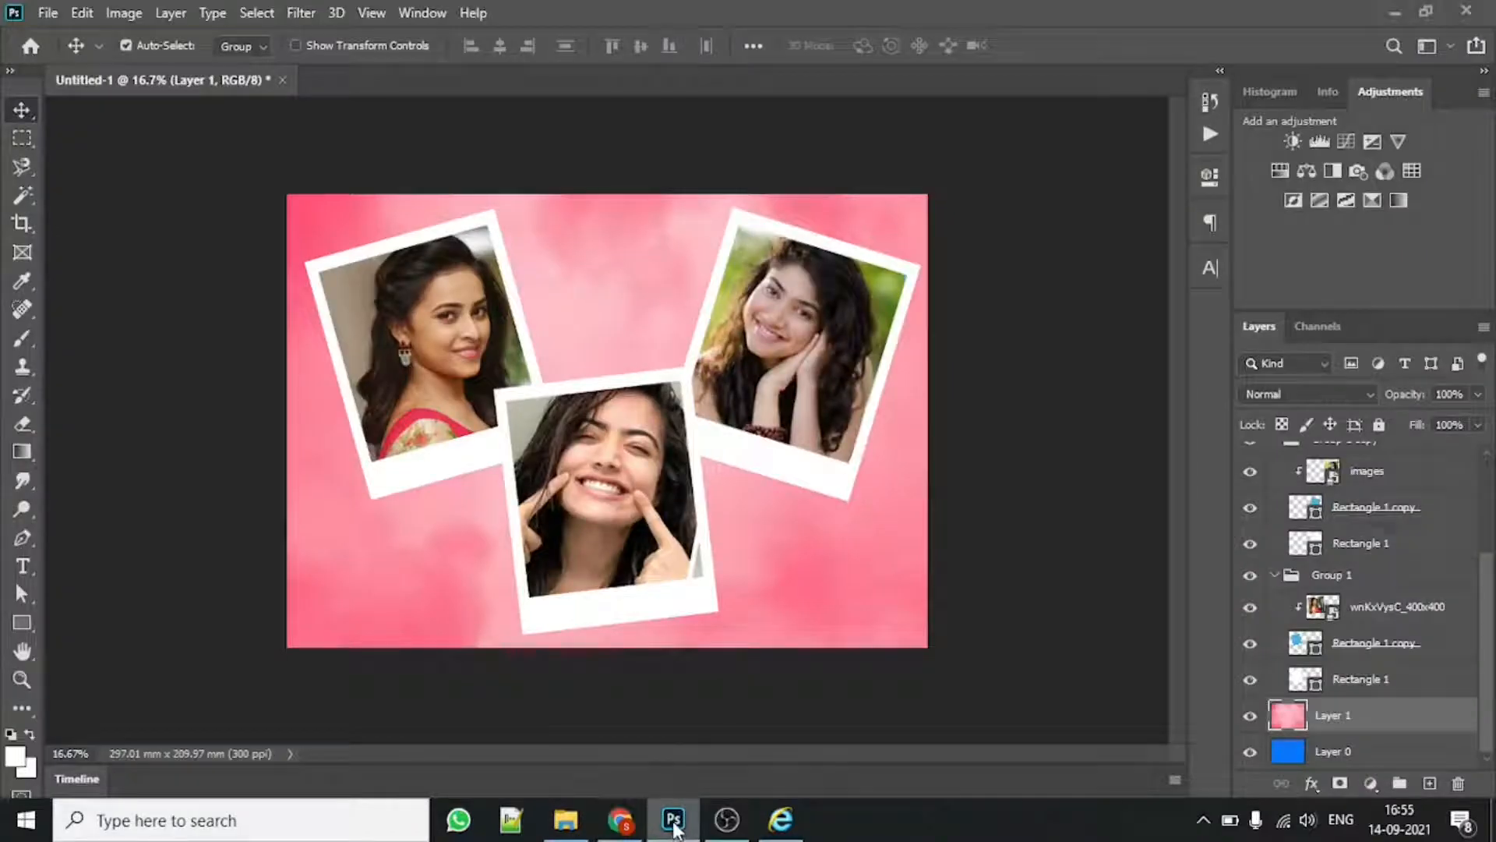
key(ctrl+v)
key(ctrl+t)
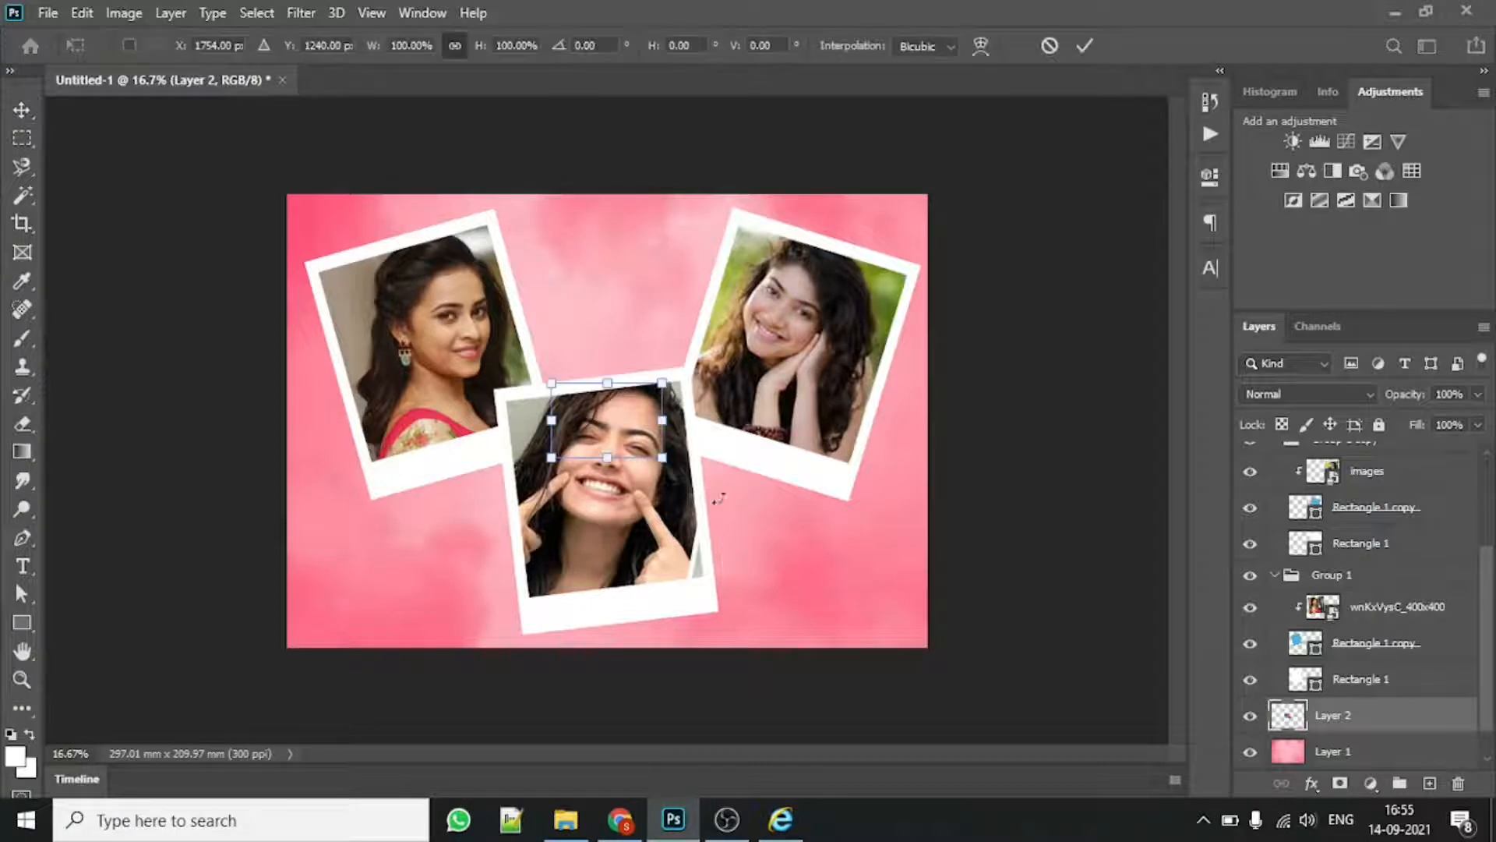
drag(551, 382, 218, 160)
drag(662, 458, 973, 665)
click(1084, 45)
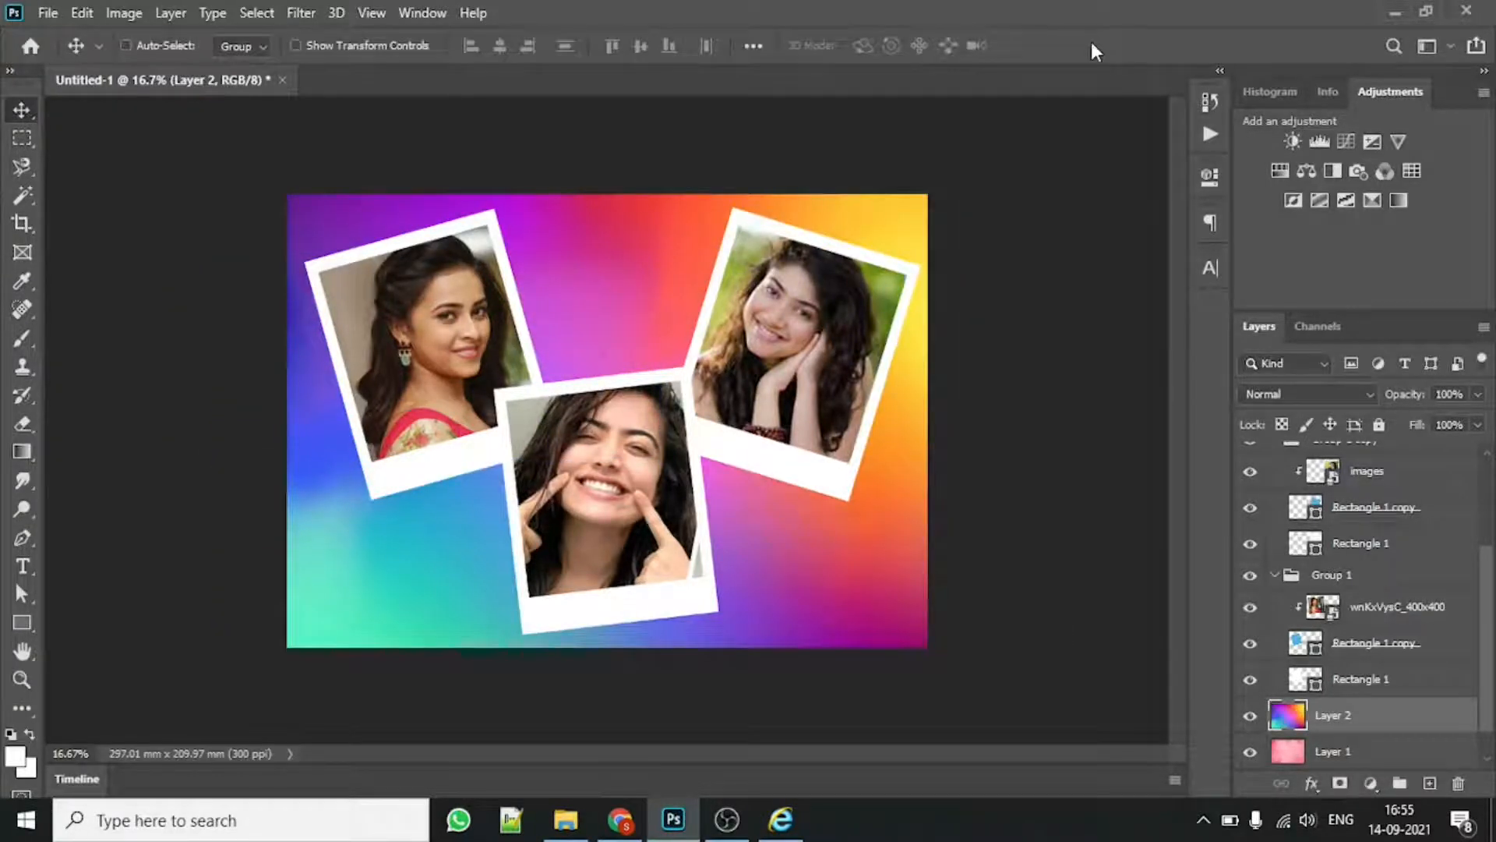
click(1247, 718)
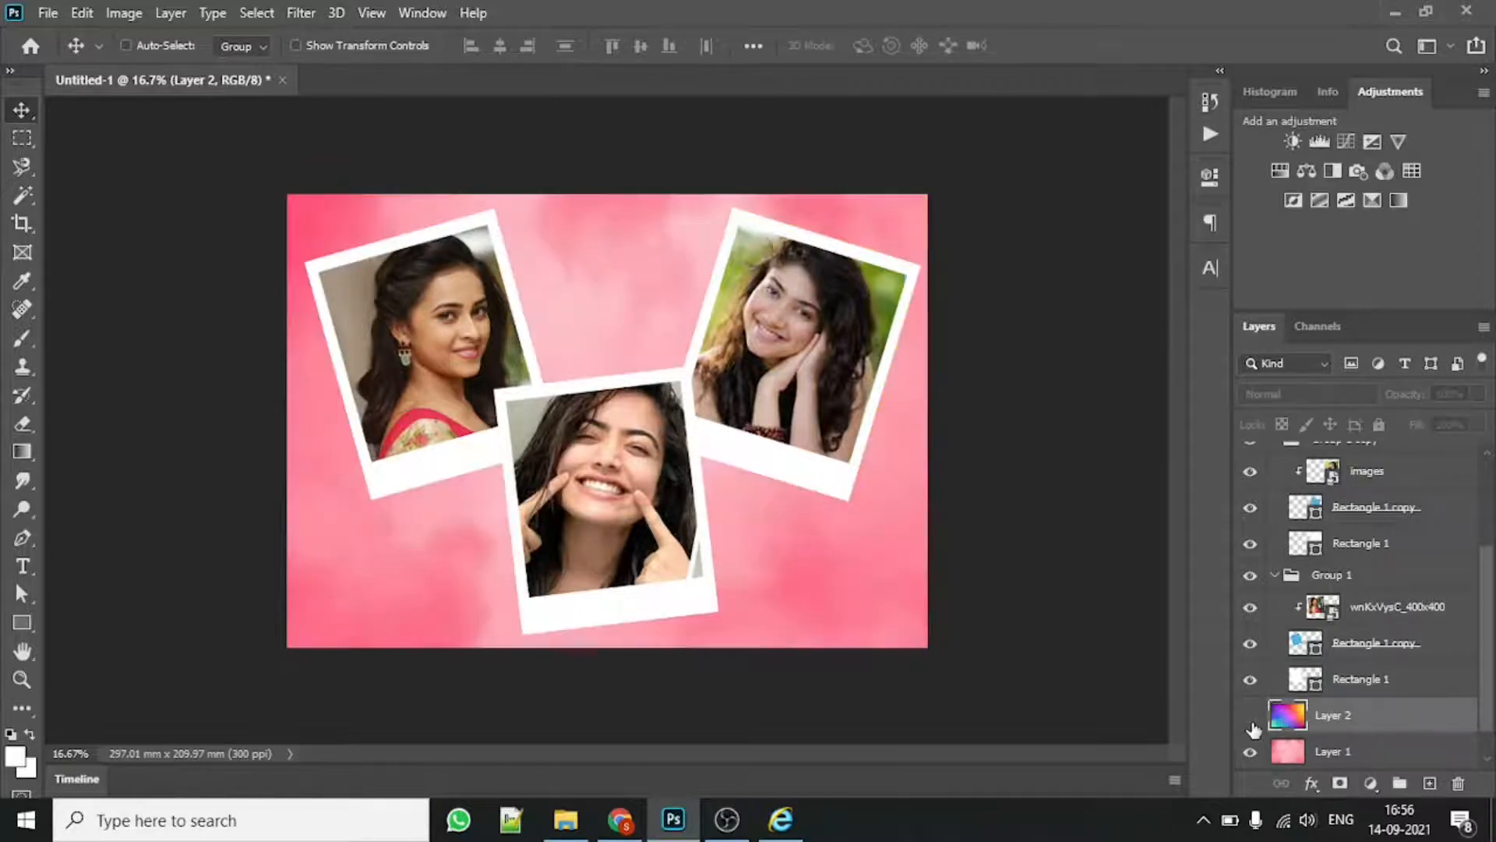
click(1250, 718)
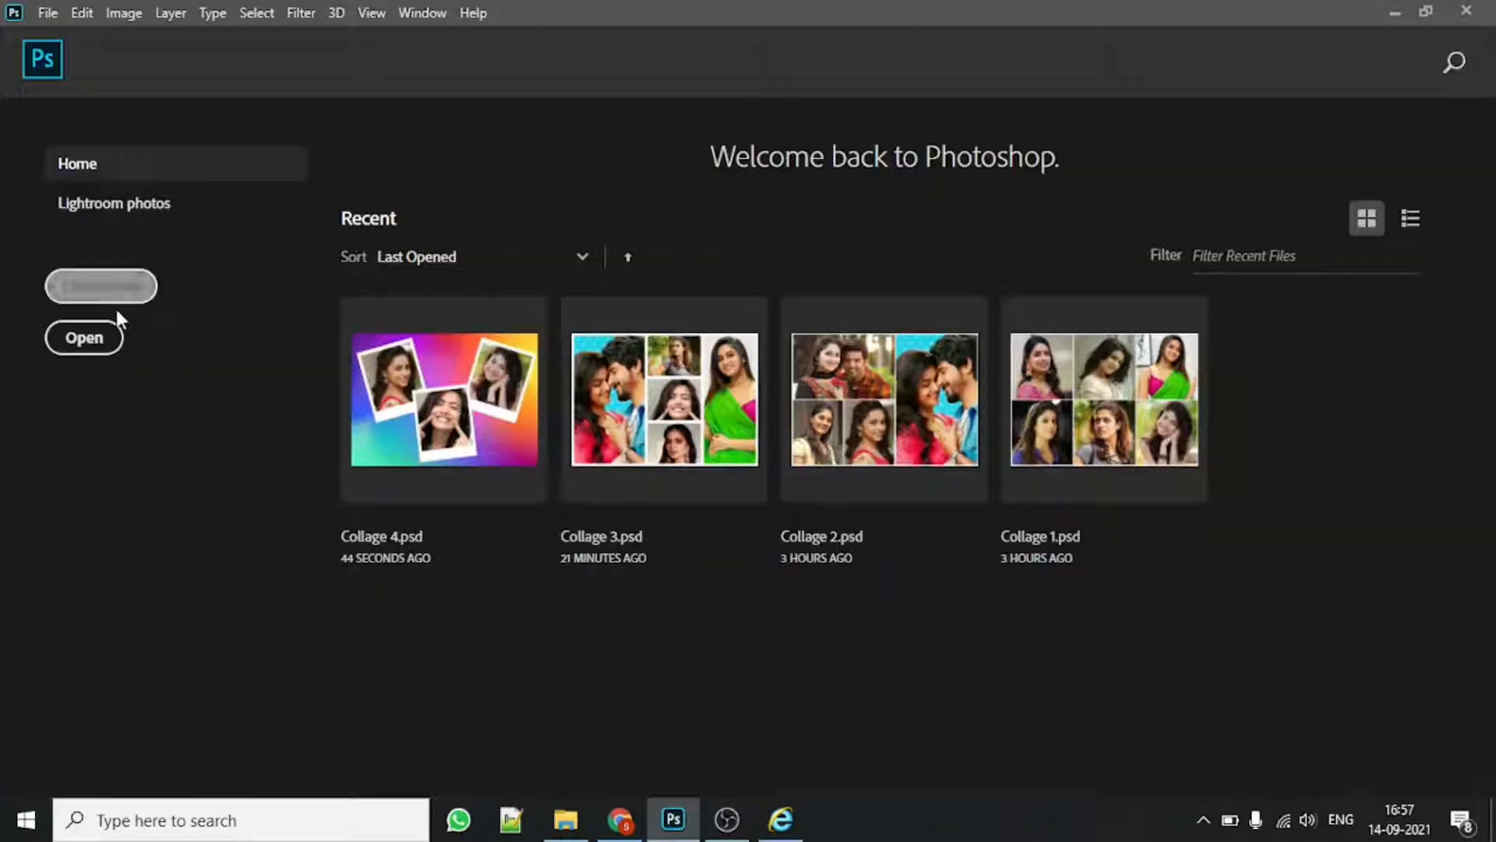
Step: Create a new 297 × 210 mm landscape document at 300 pixels/inch with a white background
click(115, 306)
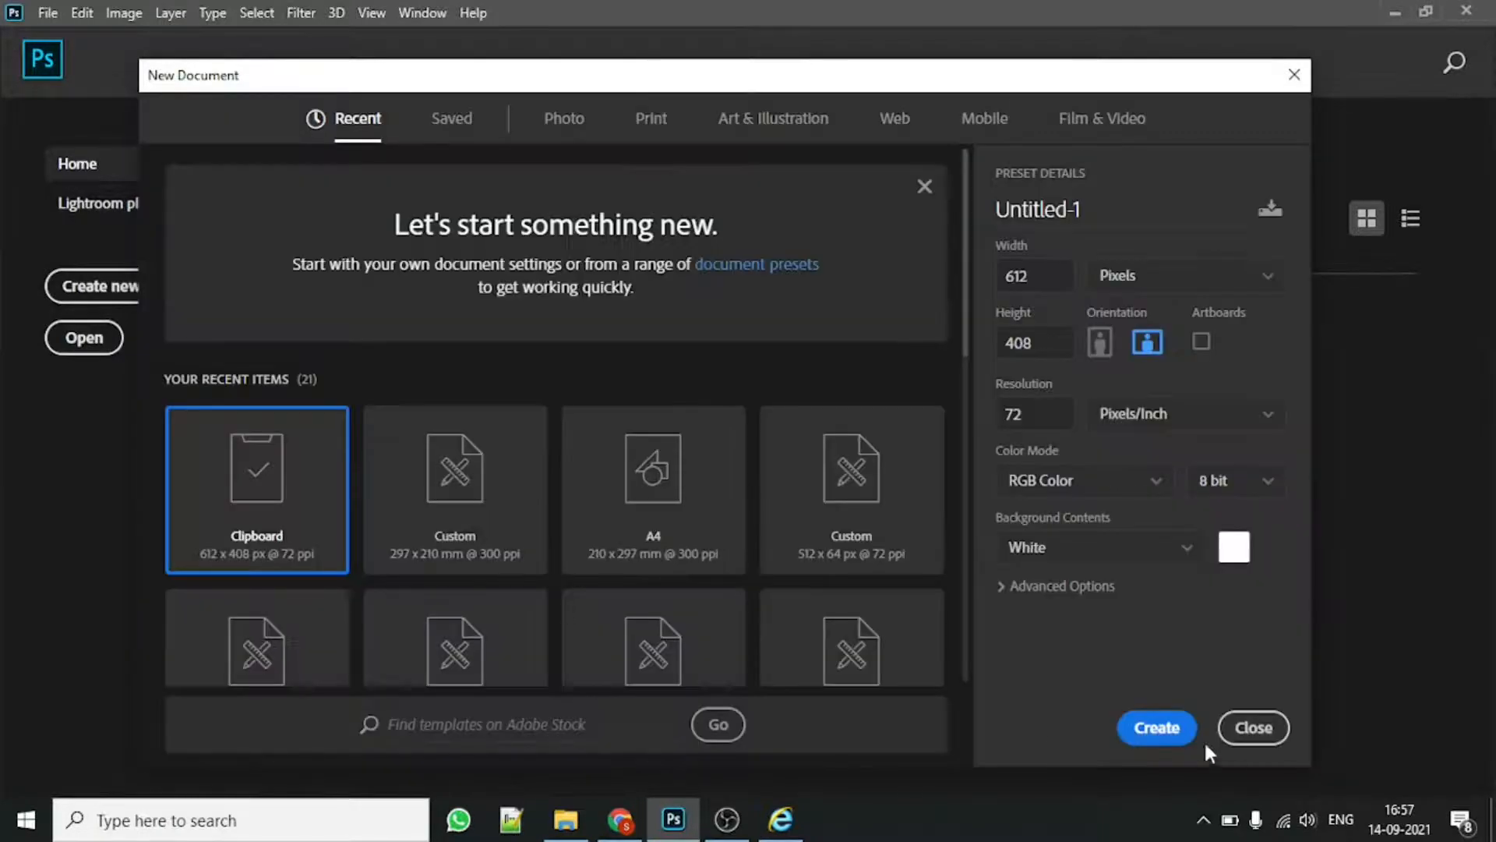
click(519, 545)
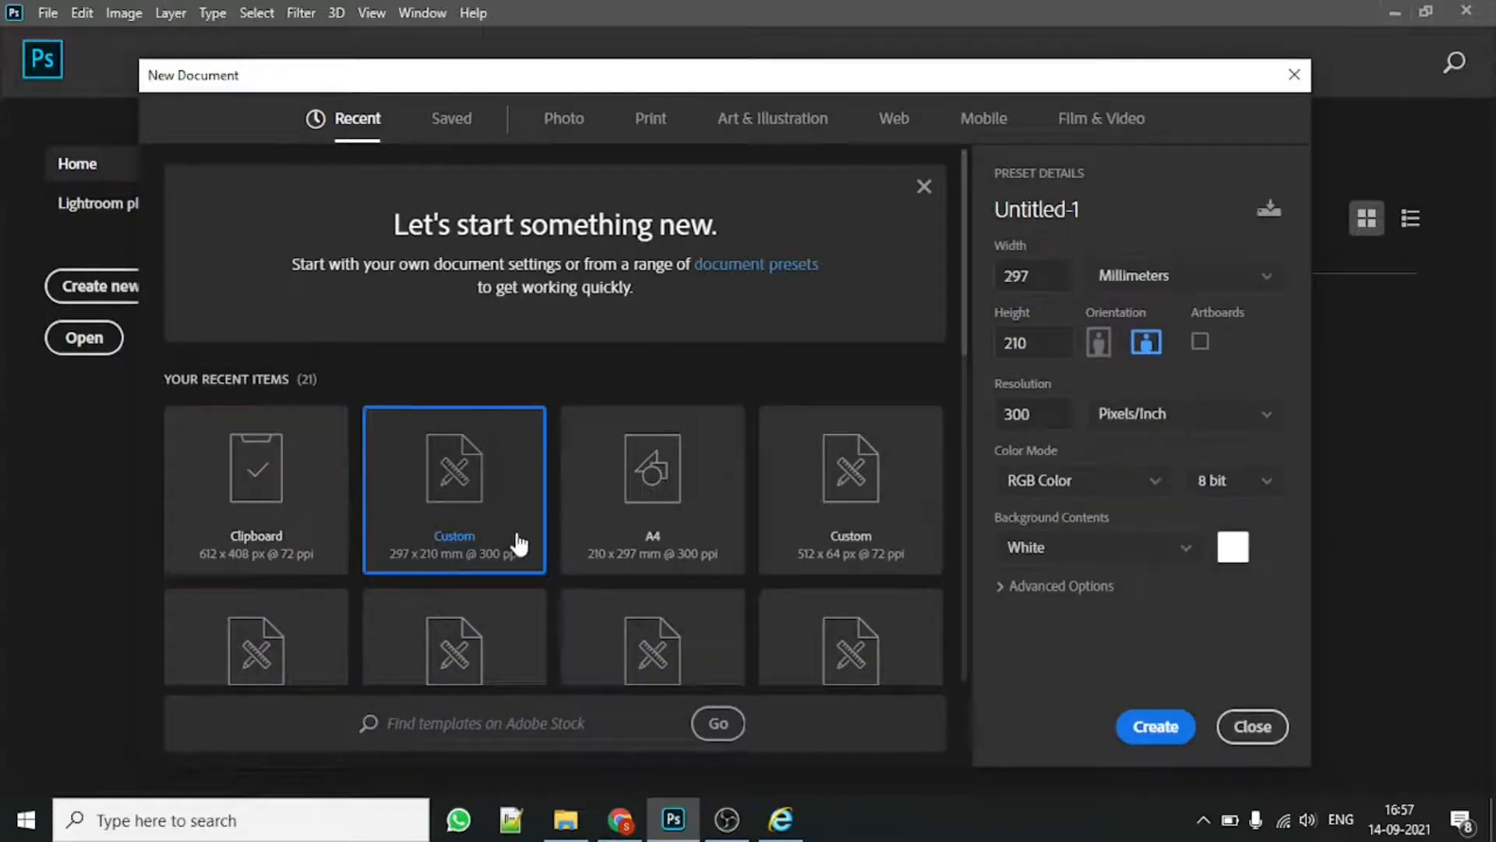
click(1150, 728)
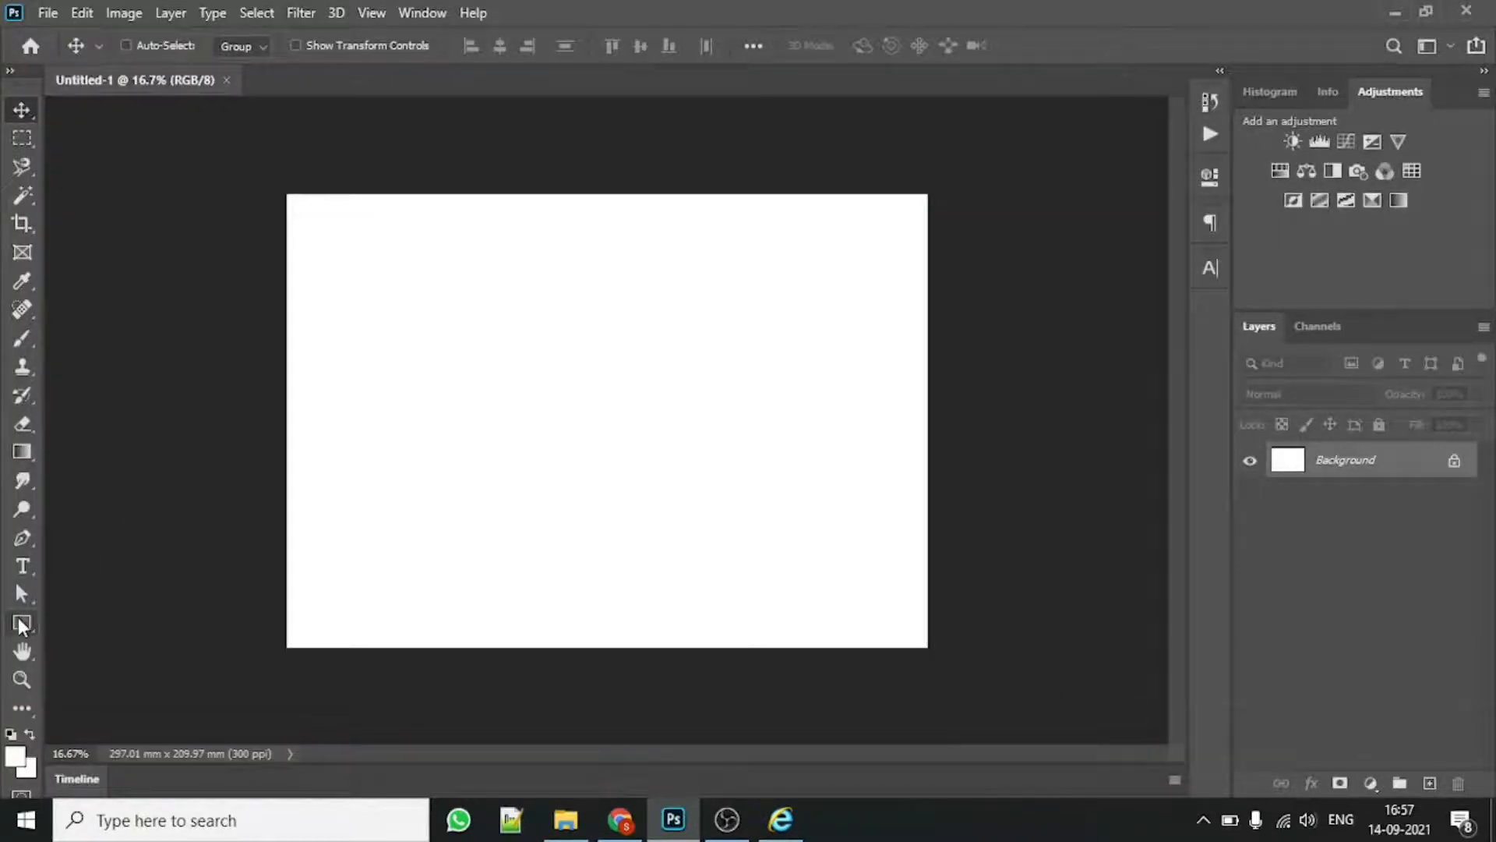
Step: Draw a rectangle shape about 1740 × 1032 px in the upper right part of the canvas
click(22, 623)
drag(586, 230, 904, 418)
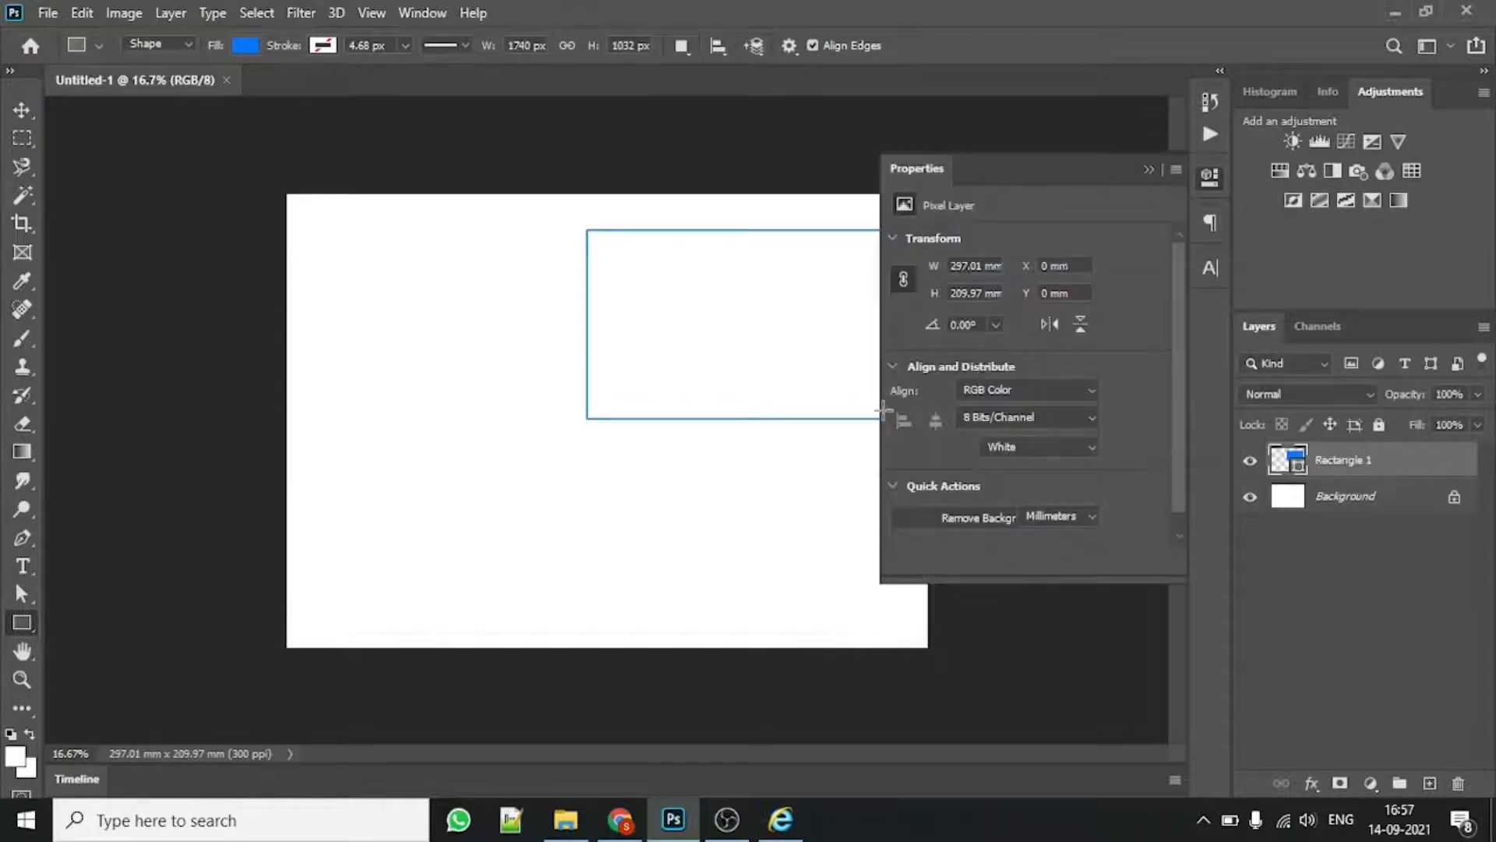
Step: Add a 21 px white Stroke layer style positioned Inside to Rectangle 1 and hide the shape's properties
click(1313, 782)
click(1331, 615)
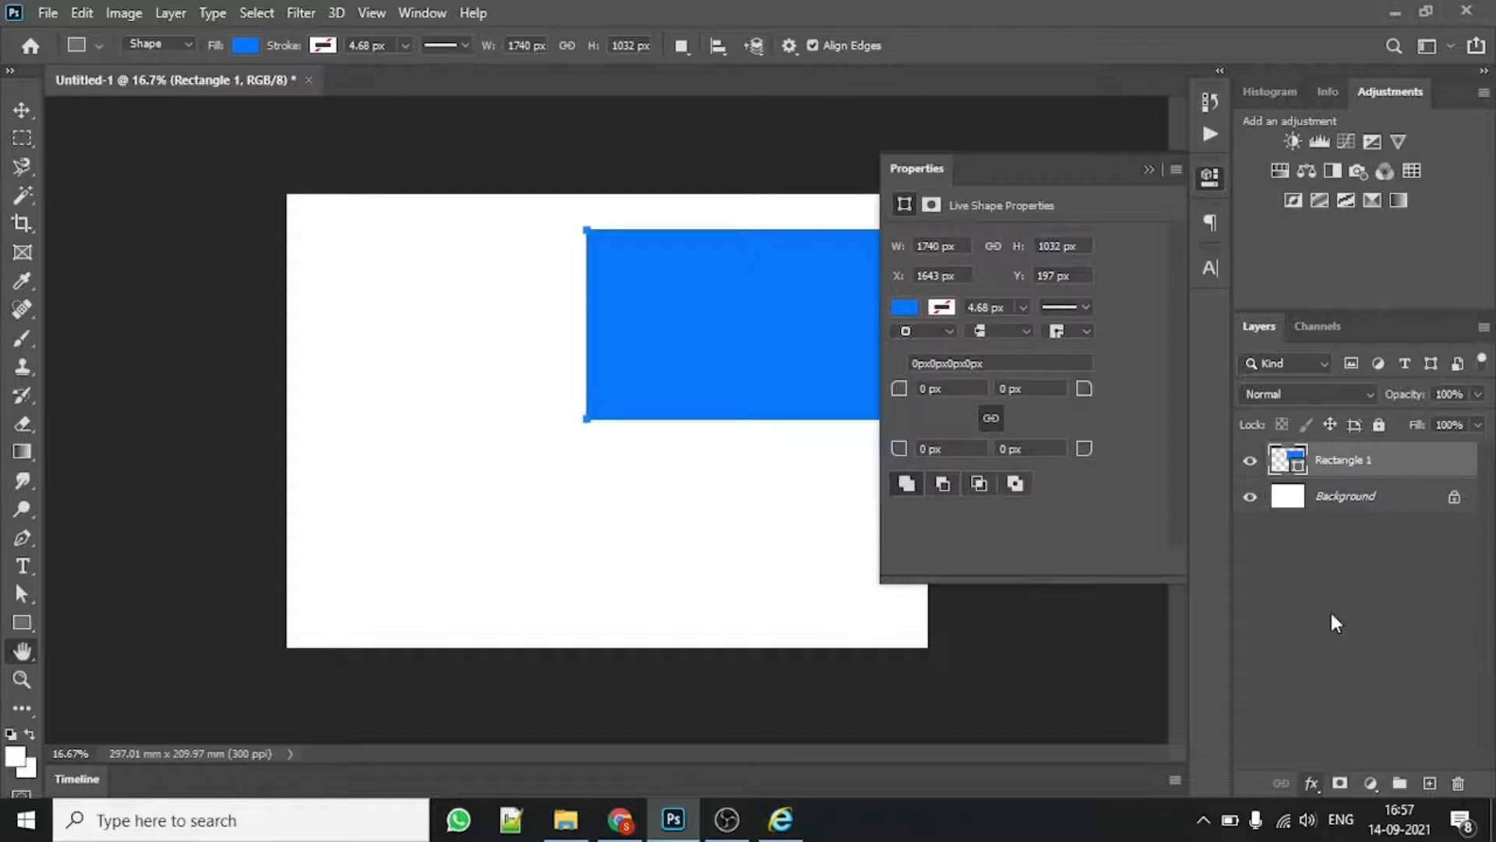
click(692, 505)
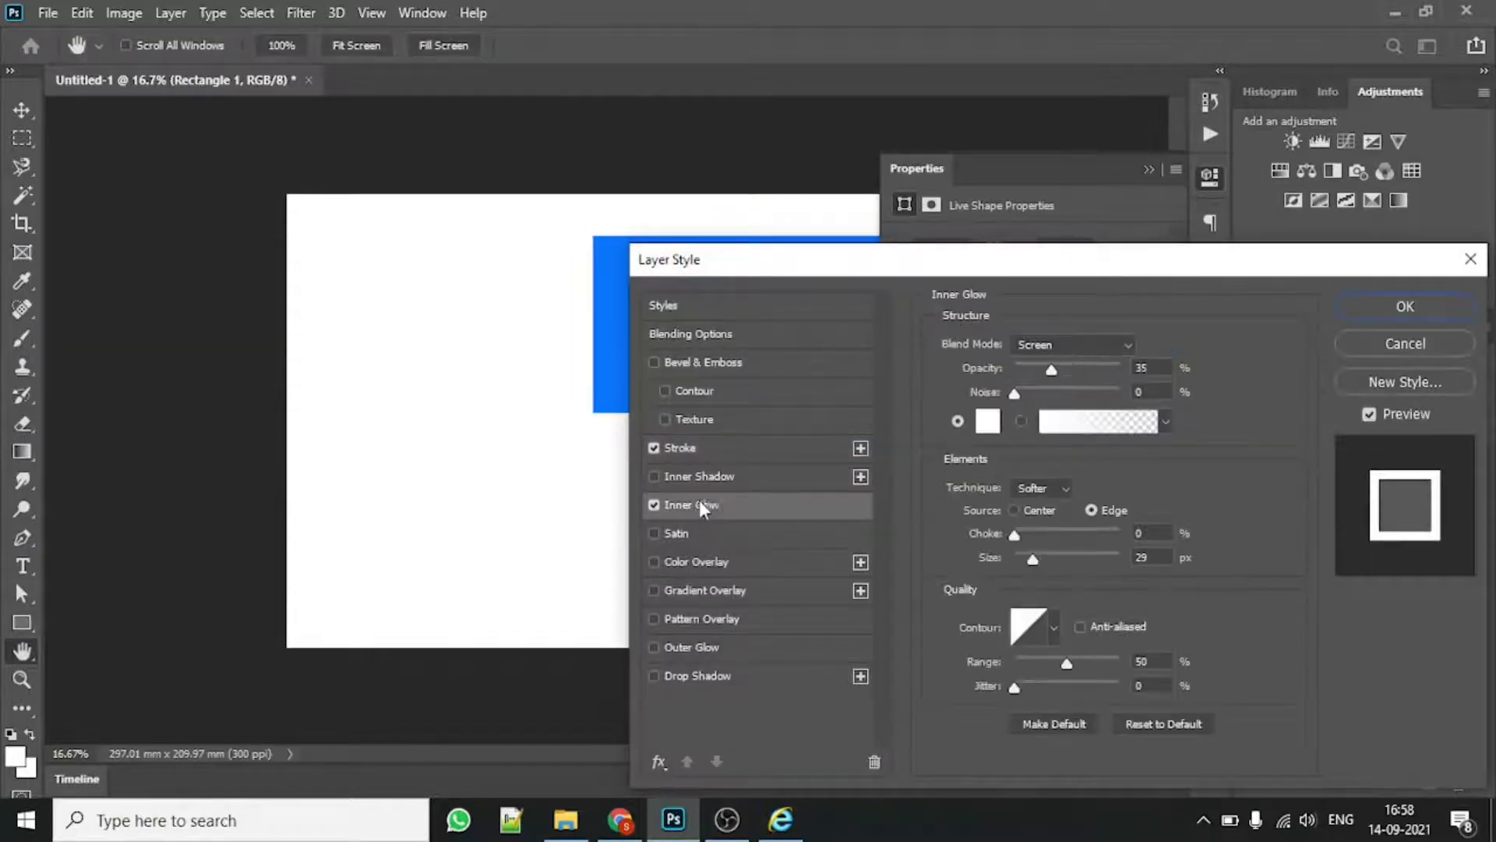
click(753, 448)
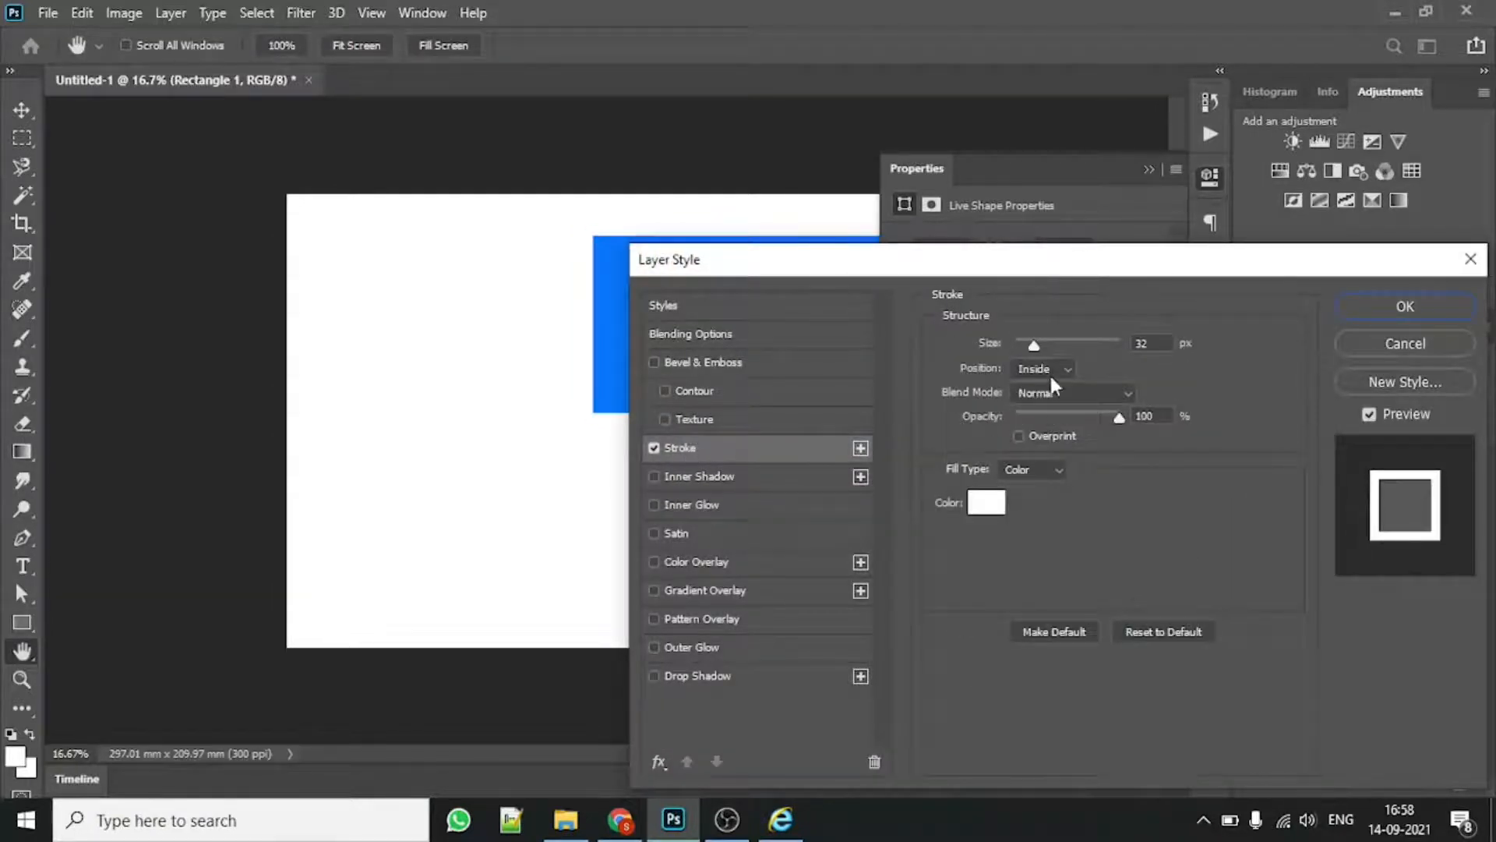
click(1028, 368)
click(1040, 402)
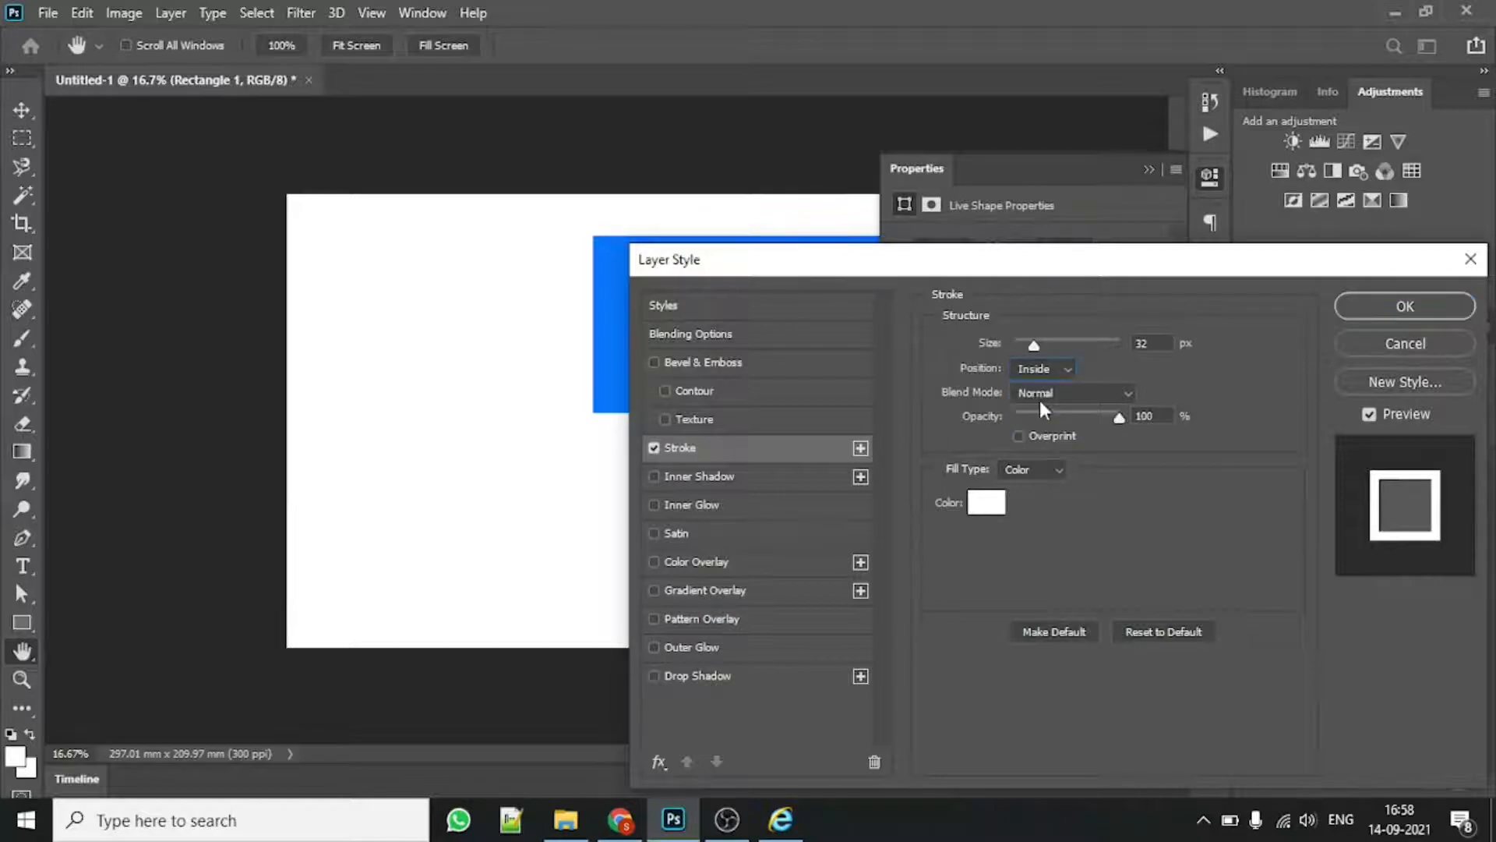
drag(1035, 348, 1030, 354)
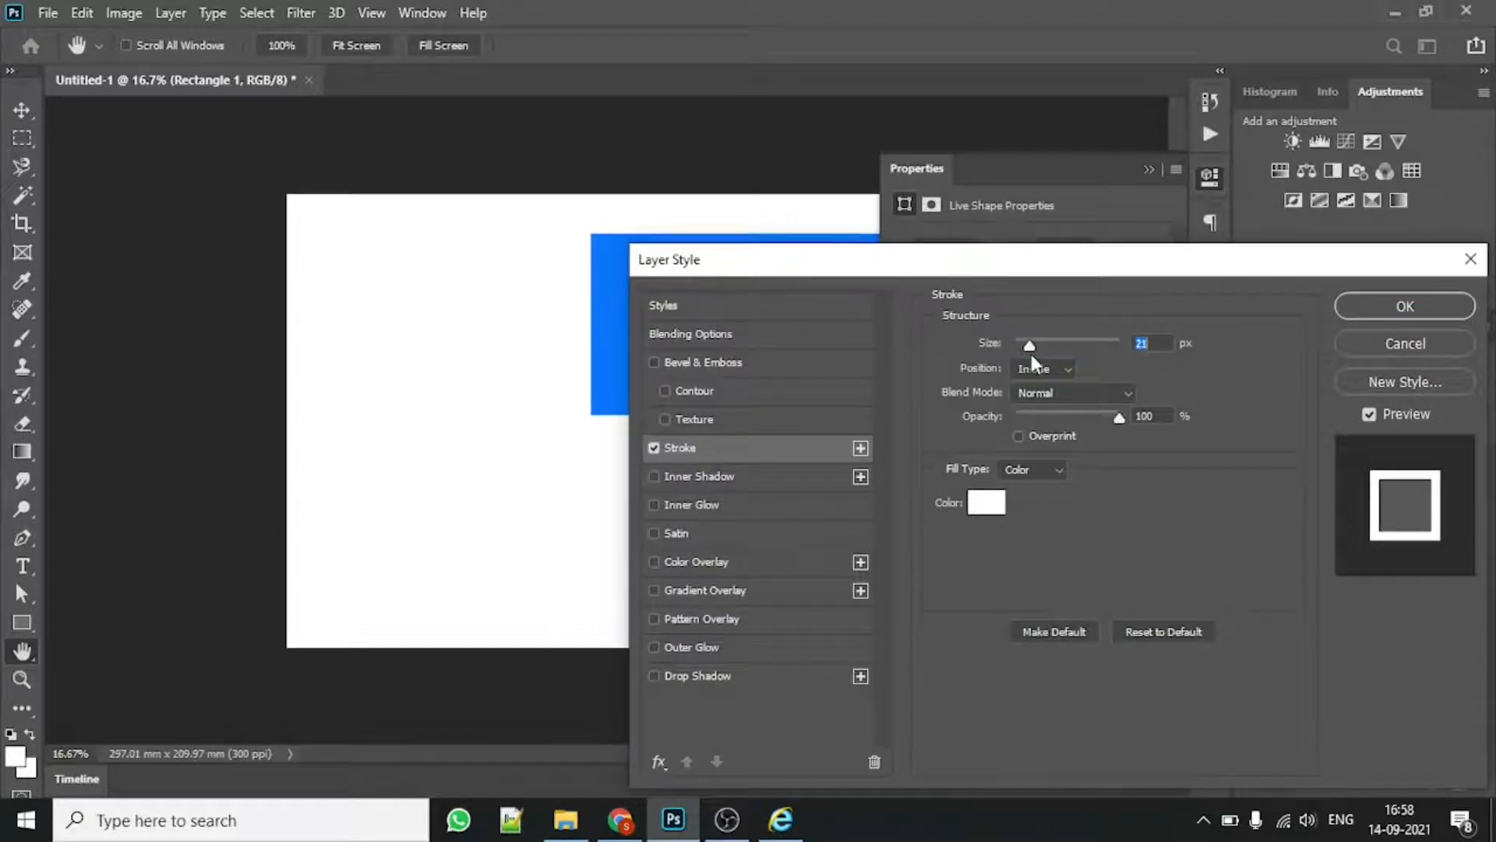
click(1405, 306)
click(1149, 169)
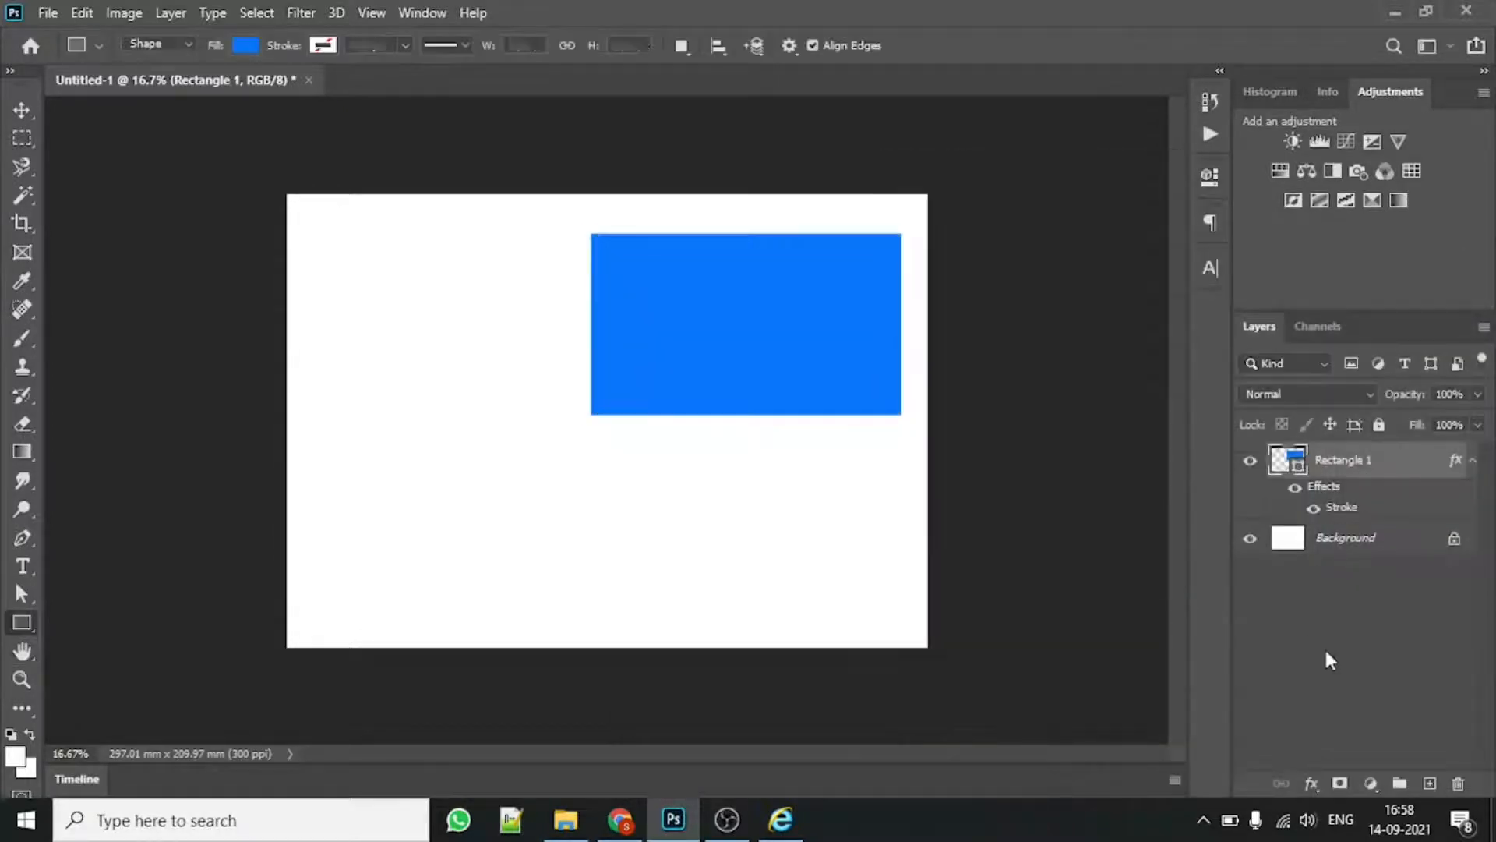
Step: Fill the Background layer with a light grey foreground colour
click(1324, 646)
click(1331, 552)
click(14, 758)
mouse_move(1029, 612)
mouse_down()
mouse_move(916, 693)
mouse_move(815, 484)
mouse_up()
click(1426, 402)
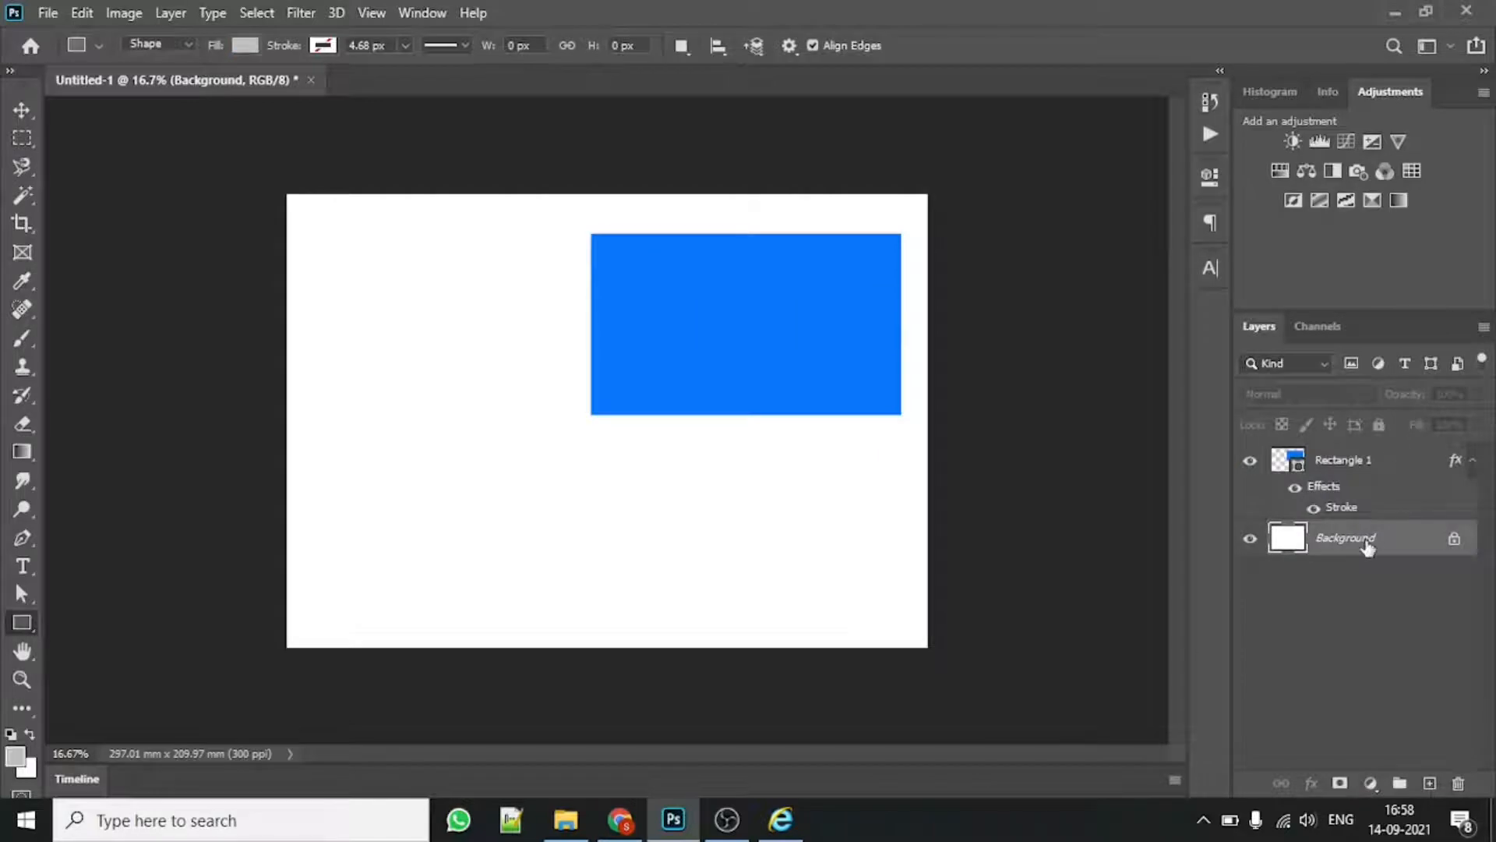
key(alt+BackSpace)
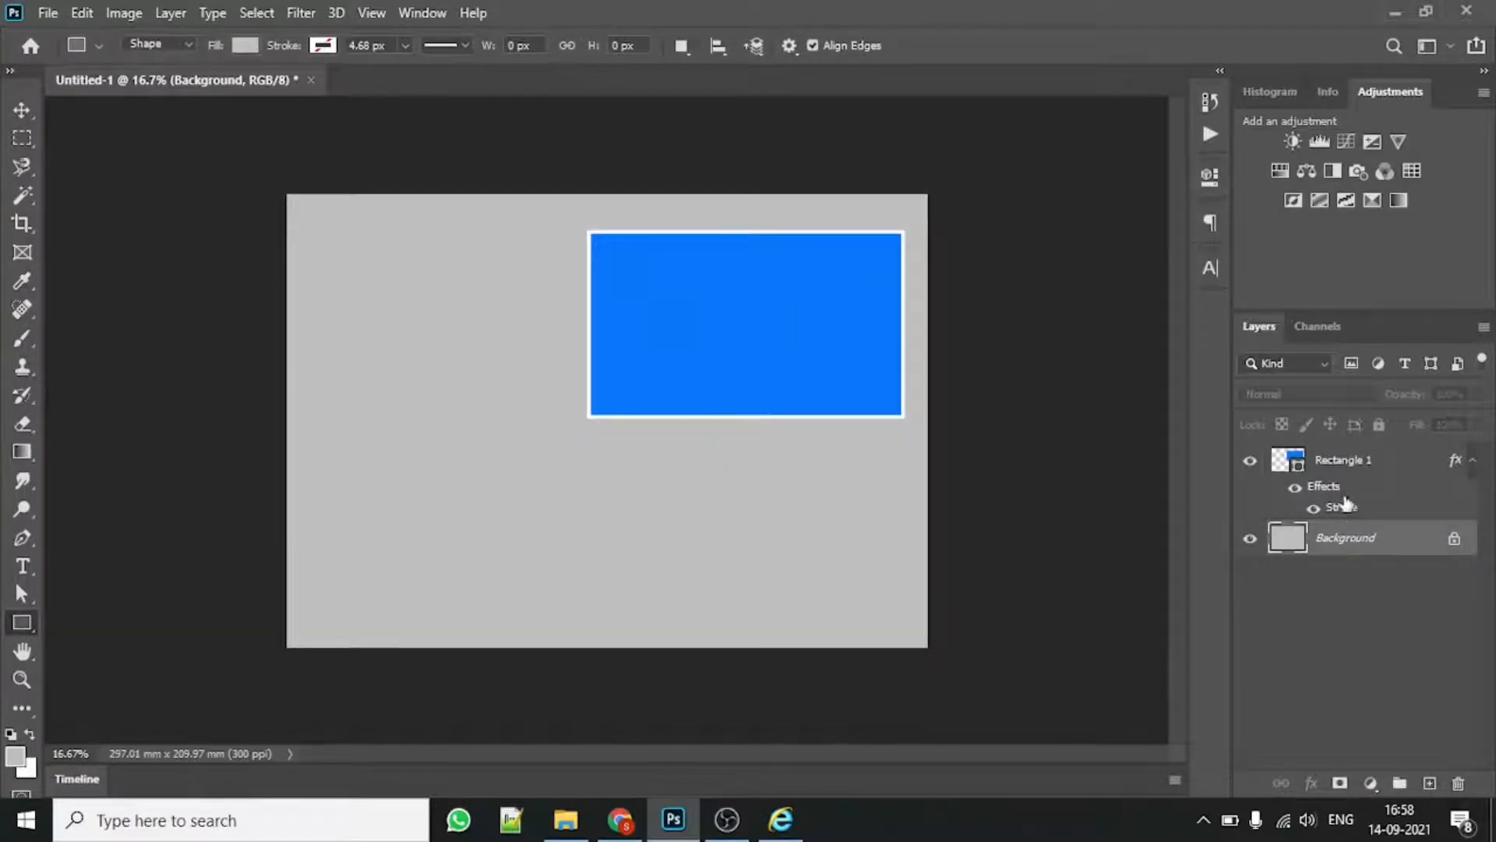
Step: Increase the size of Rectangle 1's inside white stroke to about 40 px
click(1348, 508)
double_click(1349, 510)
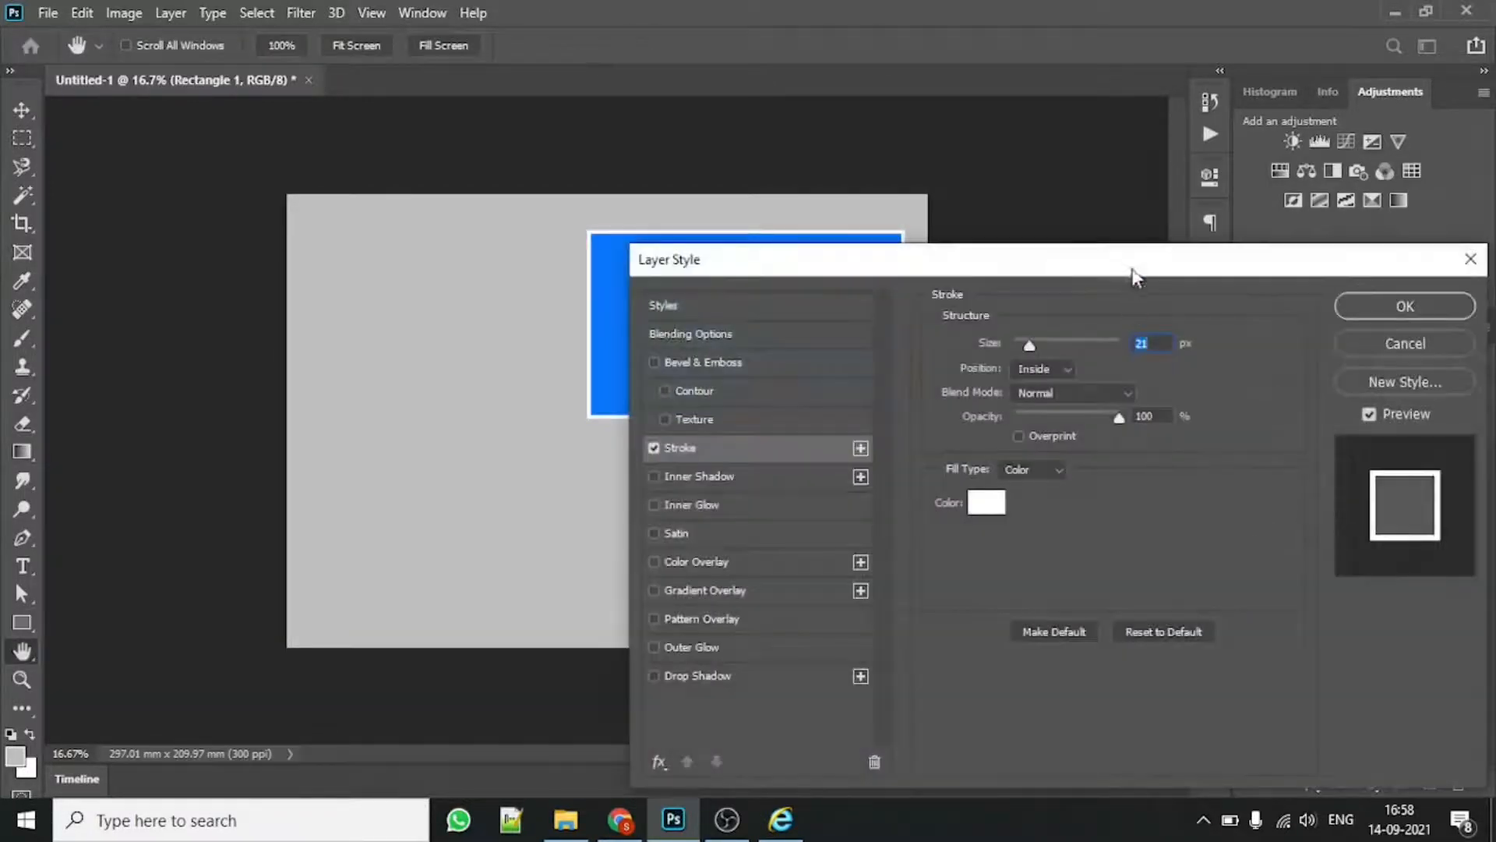
drag(1129, 274, 1219, 404)
drag(1079, 477, 1090, 477)
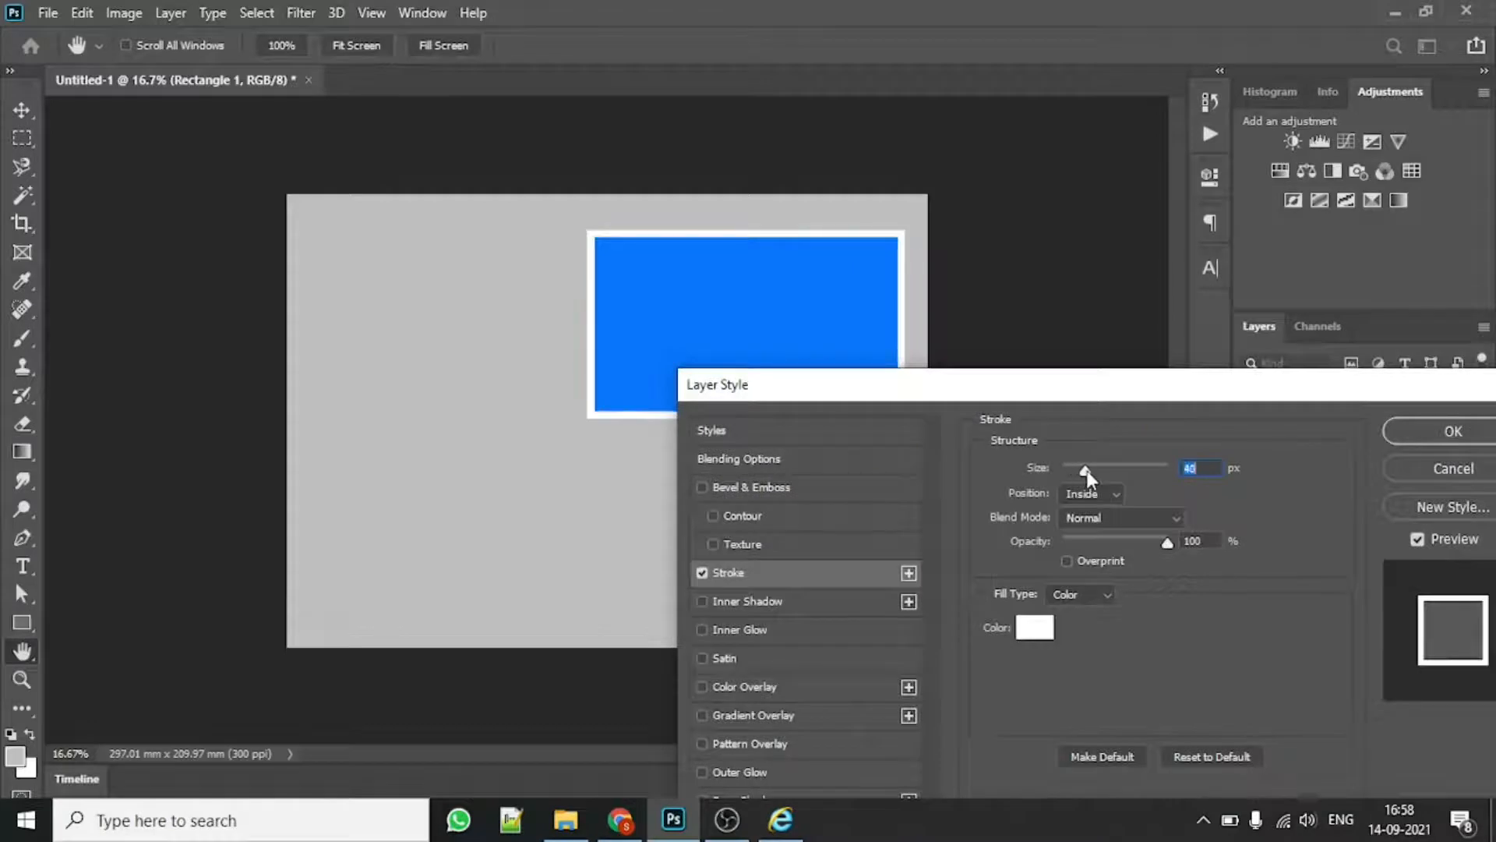
scroll(745, 633, down, 2)
mouse_move(1038, 391)
mouse_down()
mouse_move(1101, 311)
mouse_move(1082, 384)
mouse_up()
Step: Add a Drop Shadow to Rectangle 1 with a 129° angle and 47 px distance, and collapse the layer's effects list
click(799, 721)
click(810, 721)
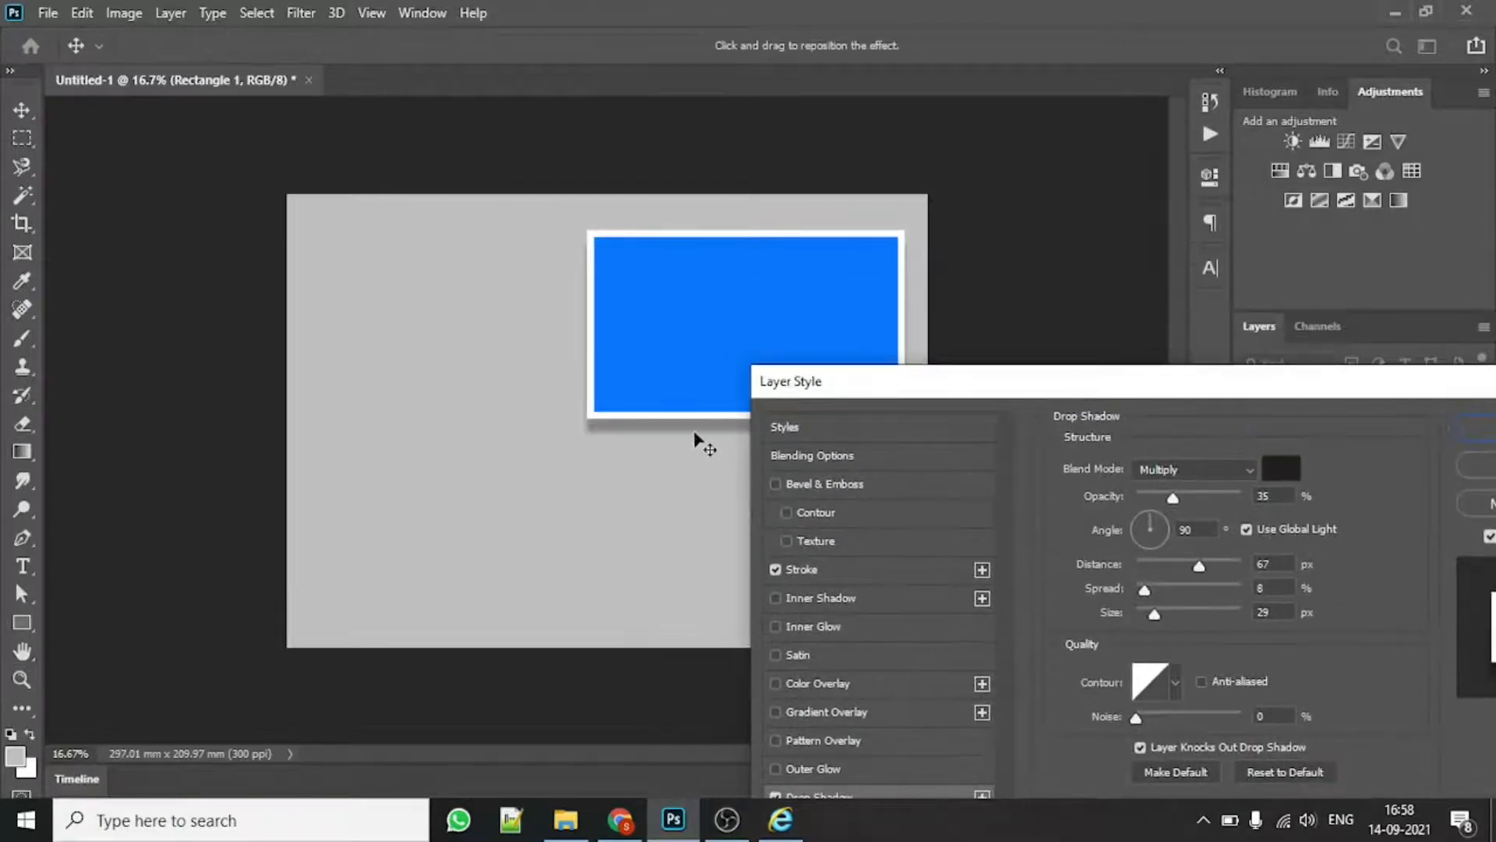
drag(698, 437, 701, 433)
drag(1190, 394, 1029, 362)
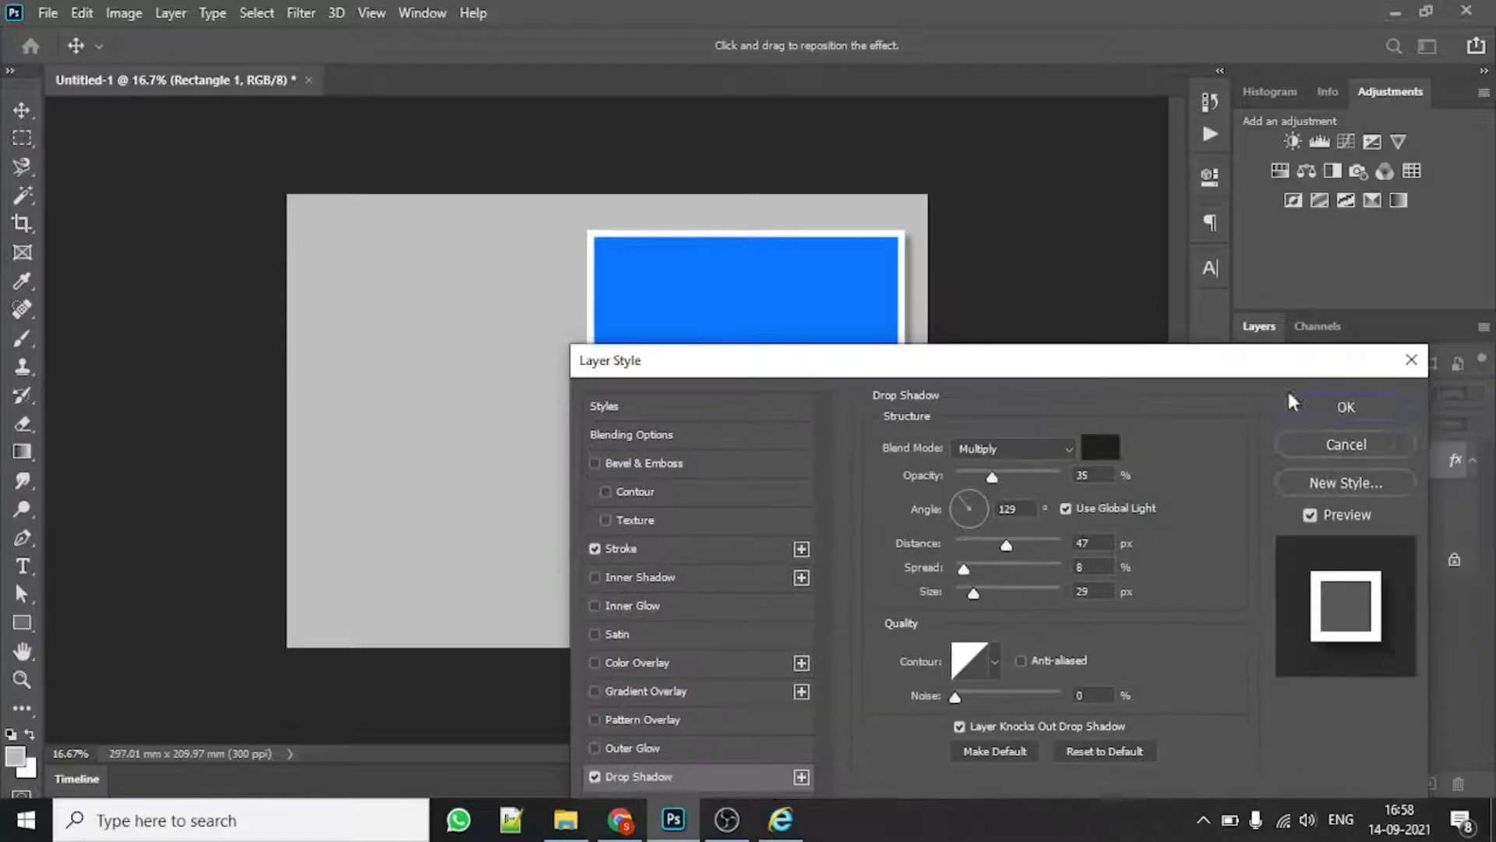
click(1324, 403)
click(1473, 460)
Step: Move Rectangle 1 slightly up and place a duplicate of it in the lower left part of the canvas
click(782, 347)
click(804, 311)
key(v)
drag(706, 295, 705, 285)
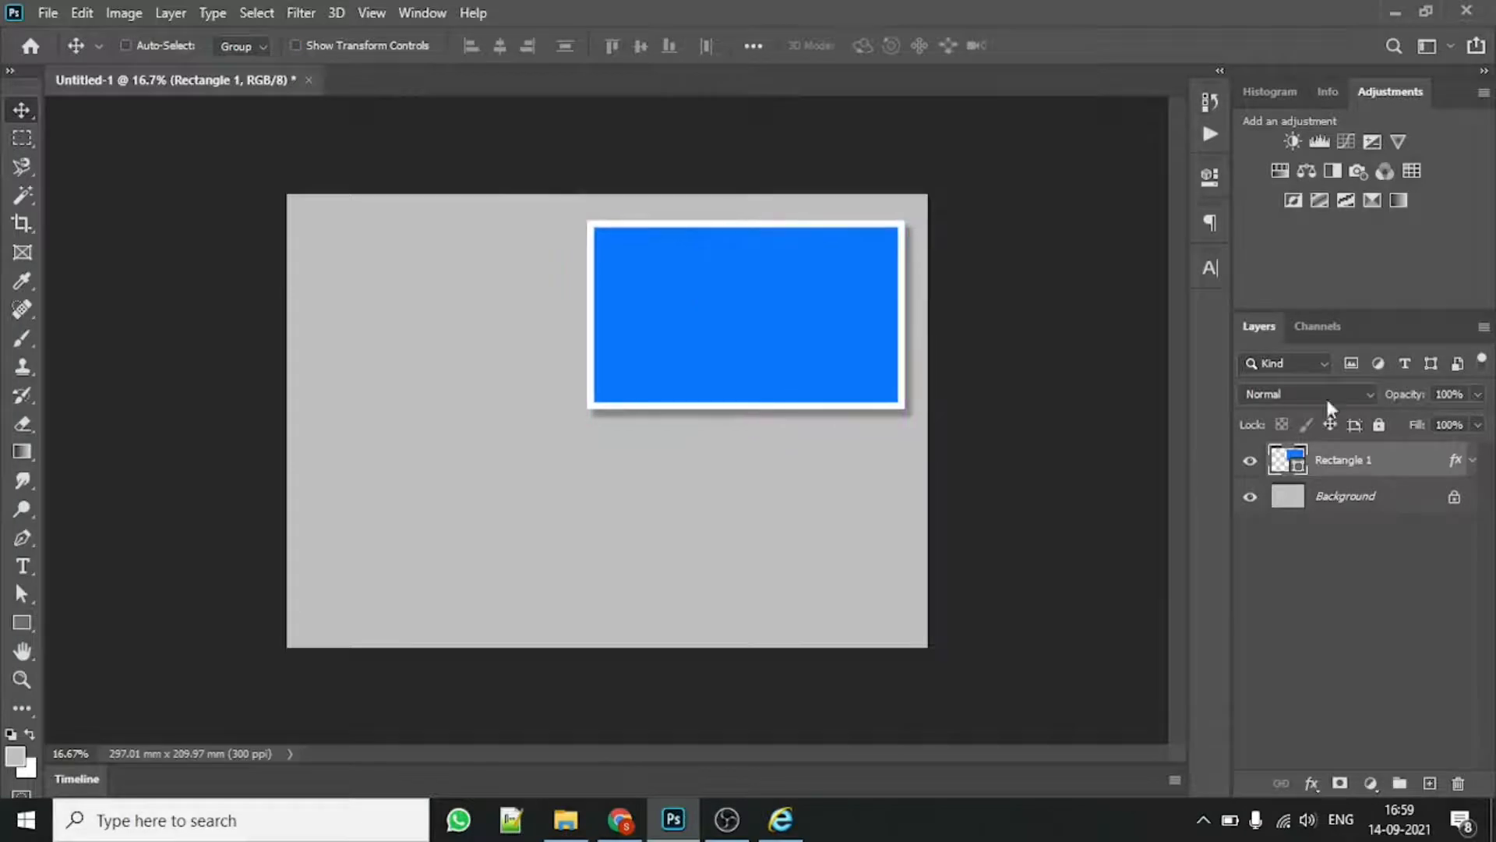
drag(724, 353, 461, 537)
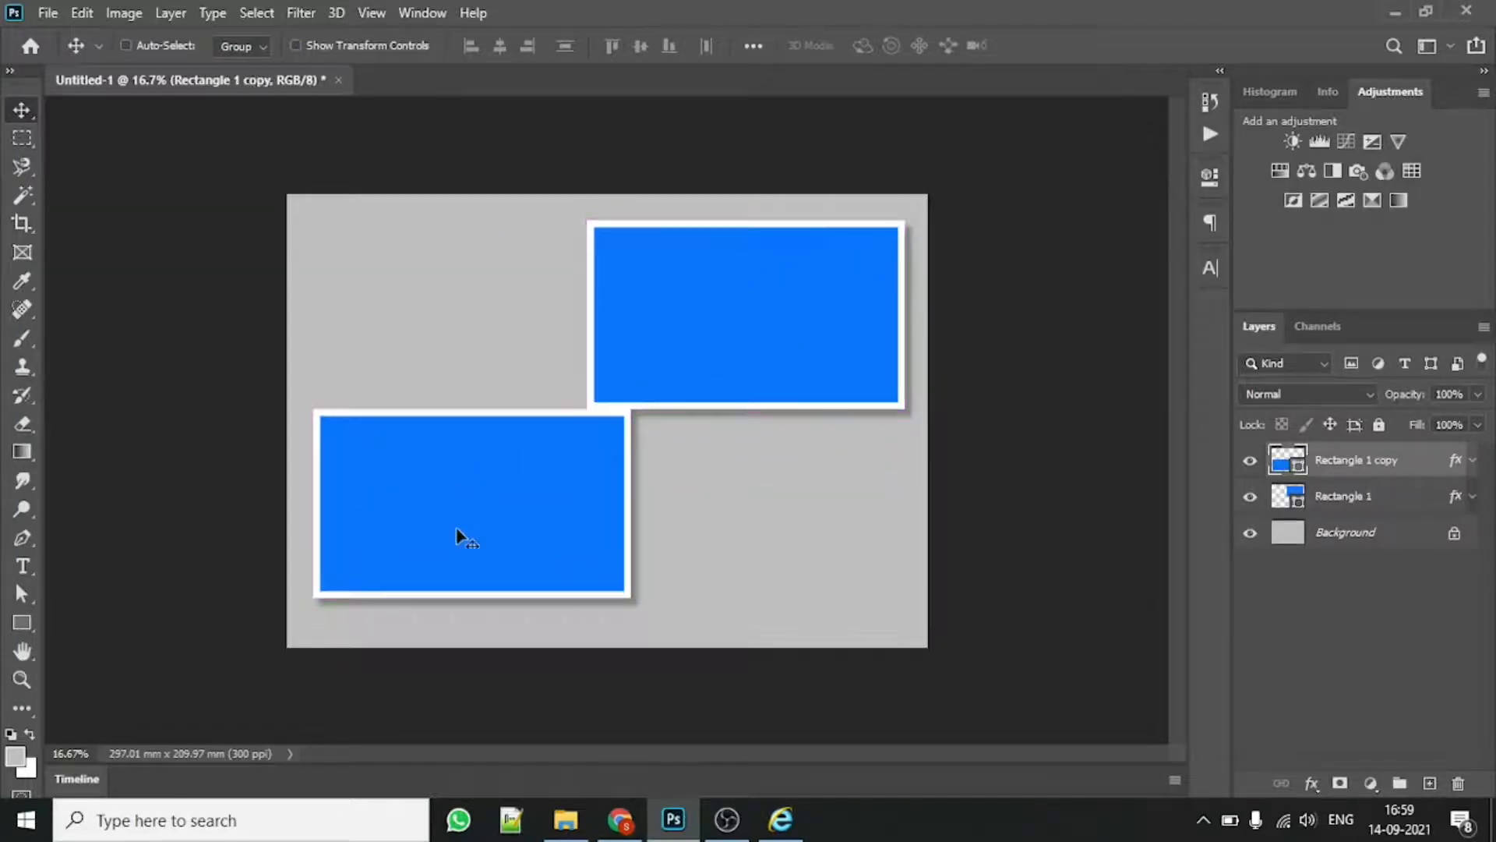
Step: Draw a square shape about 952 × 952 px in the lower right part of the canvas and hide its properties
key(u)
drag(691, 446, 872, 618)
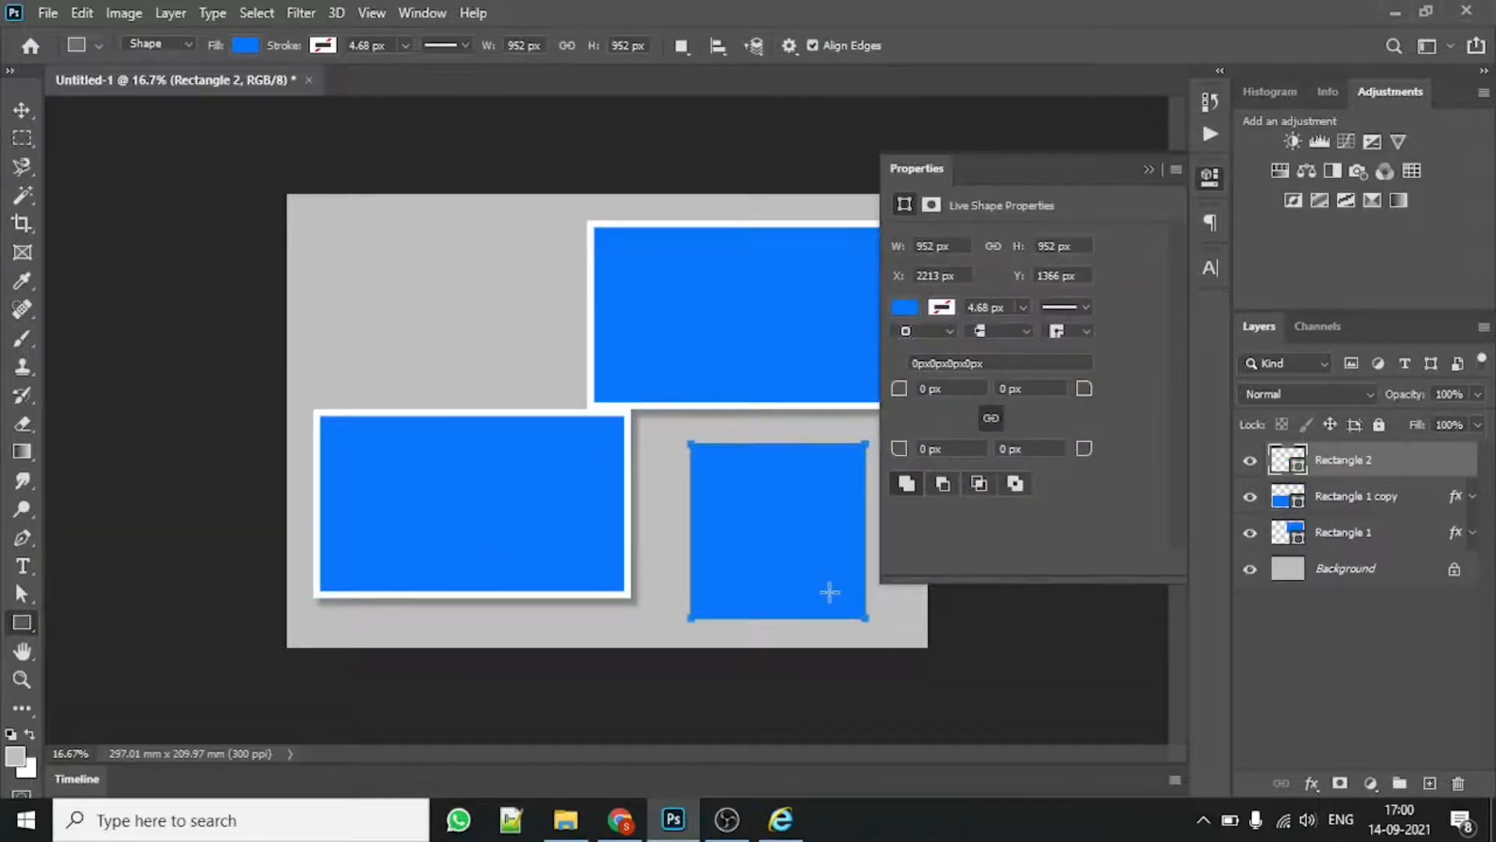
click(1086, 170)
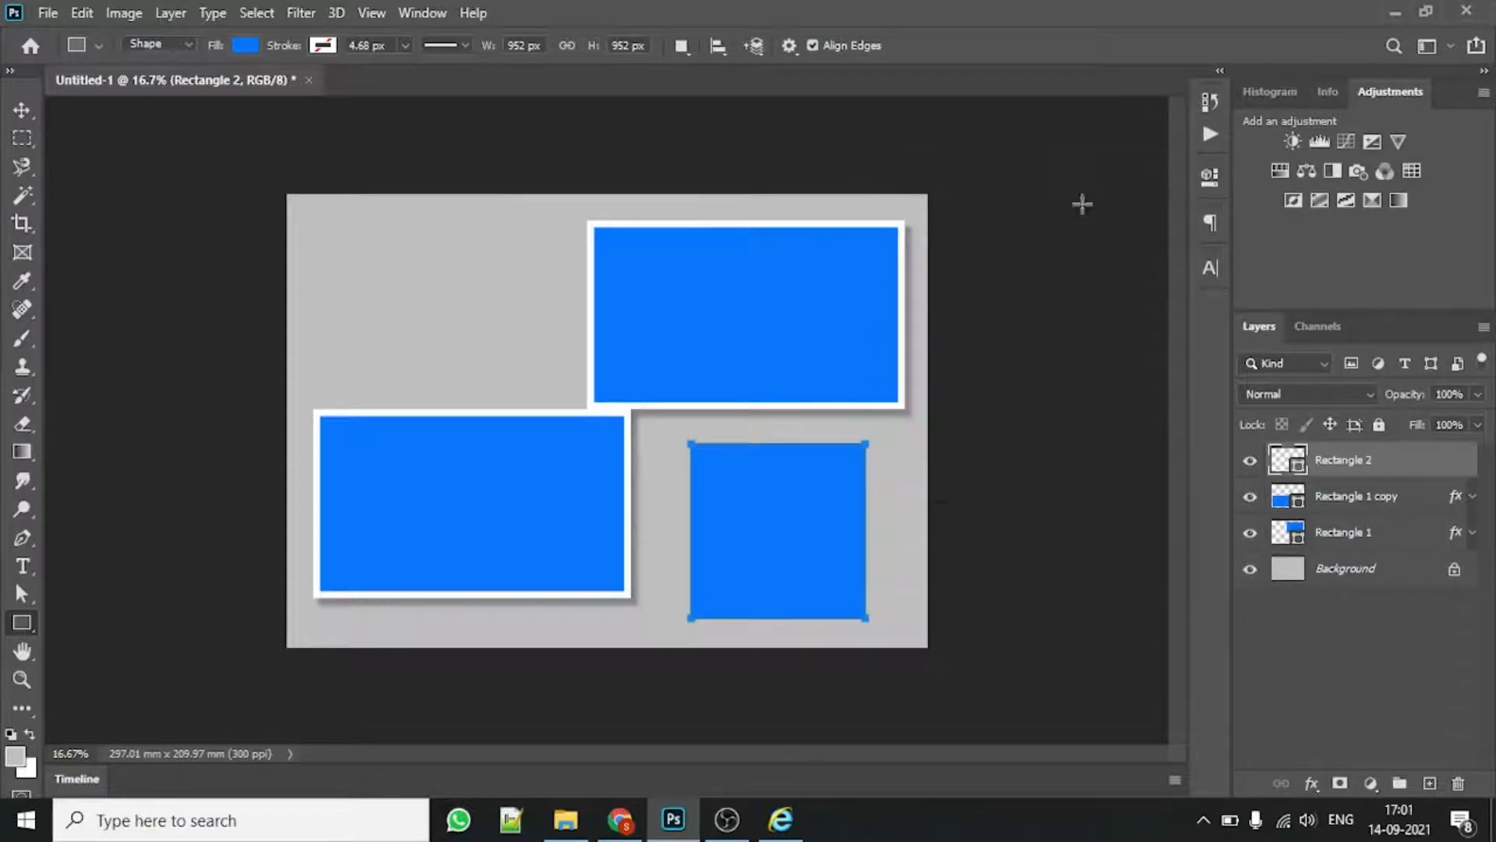
Step: Copy the layer style from Rectangle 1 copy to Rectangle 2 and move the square to the middle, overlapping both rectangles
right_click(1340, 498)
click(1169, 499)
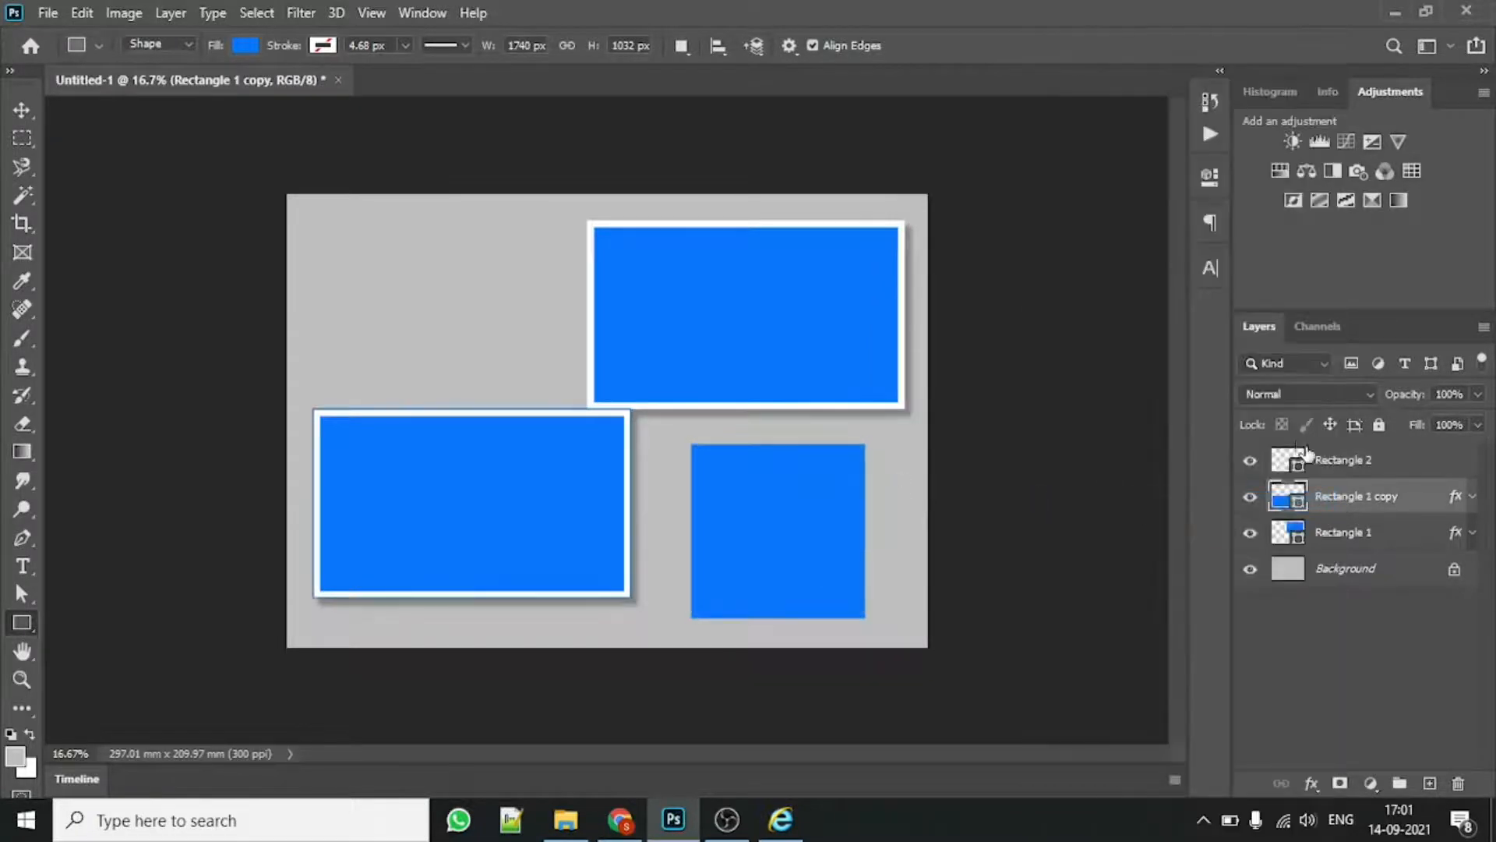
right_click(1326, 456)
click(1189, 519)
click(11, 115)
drag(728, 529, 558, 408)
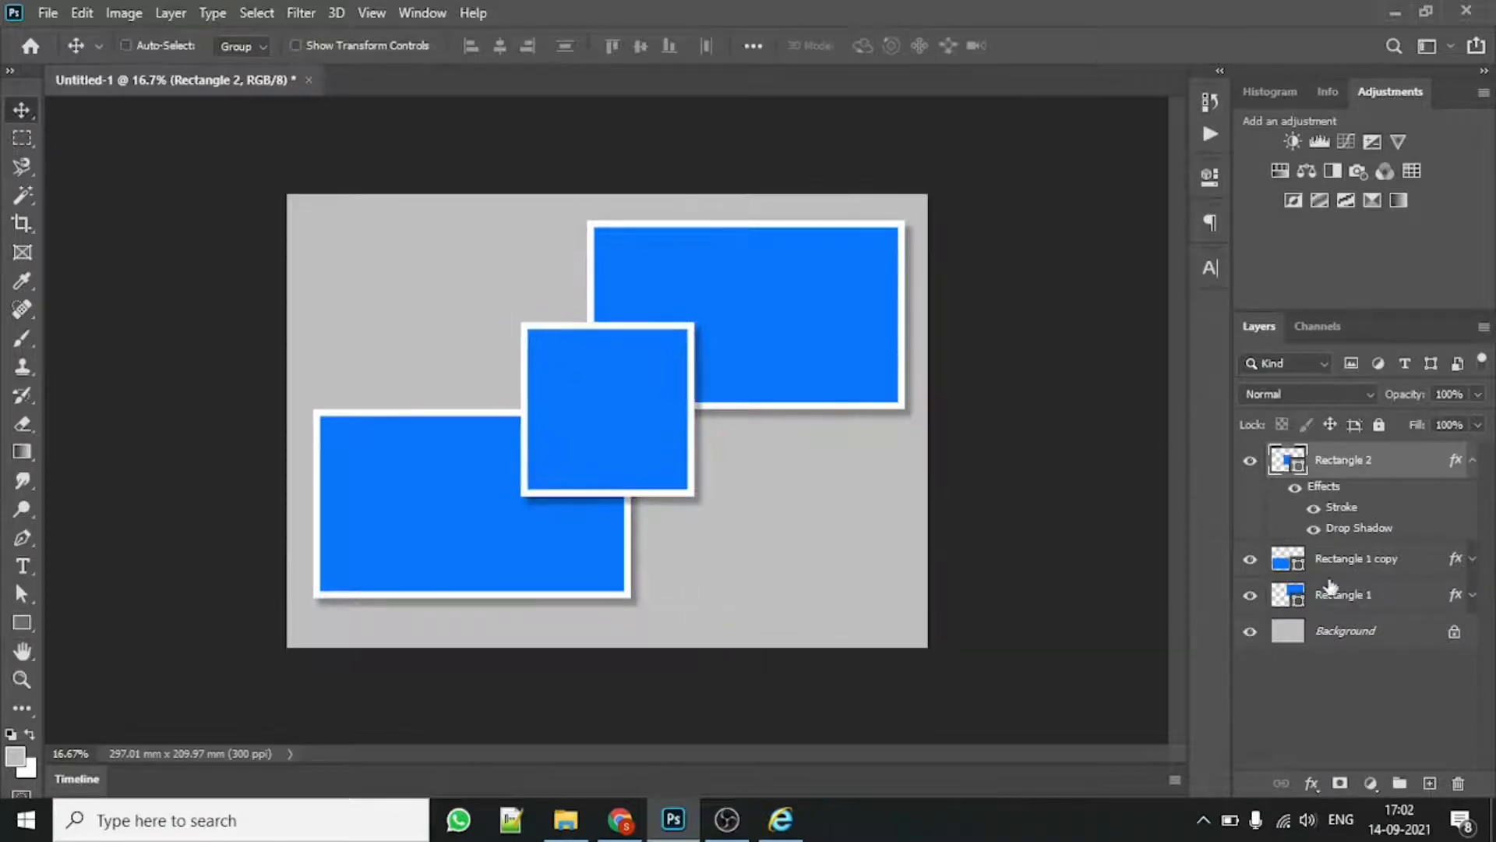
Step: Centre Rectangle 2 vertically on the canvas and clear the selection
key(ctrl+a)
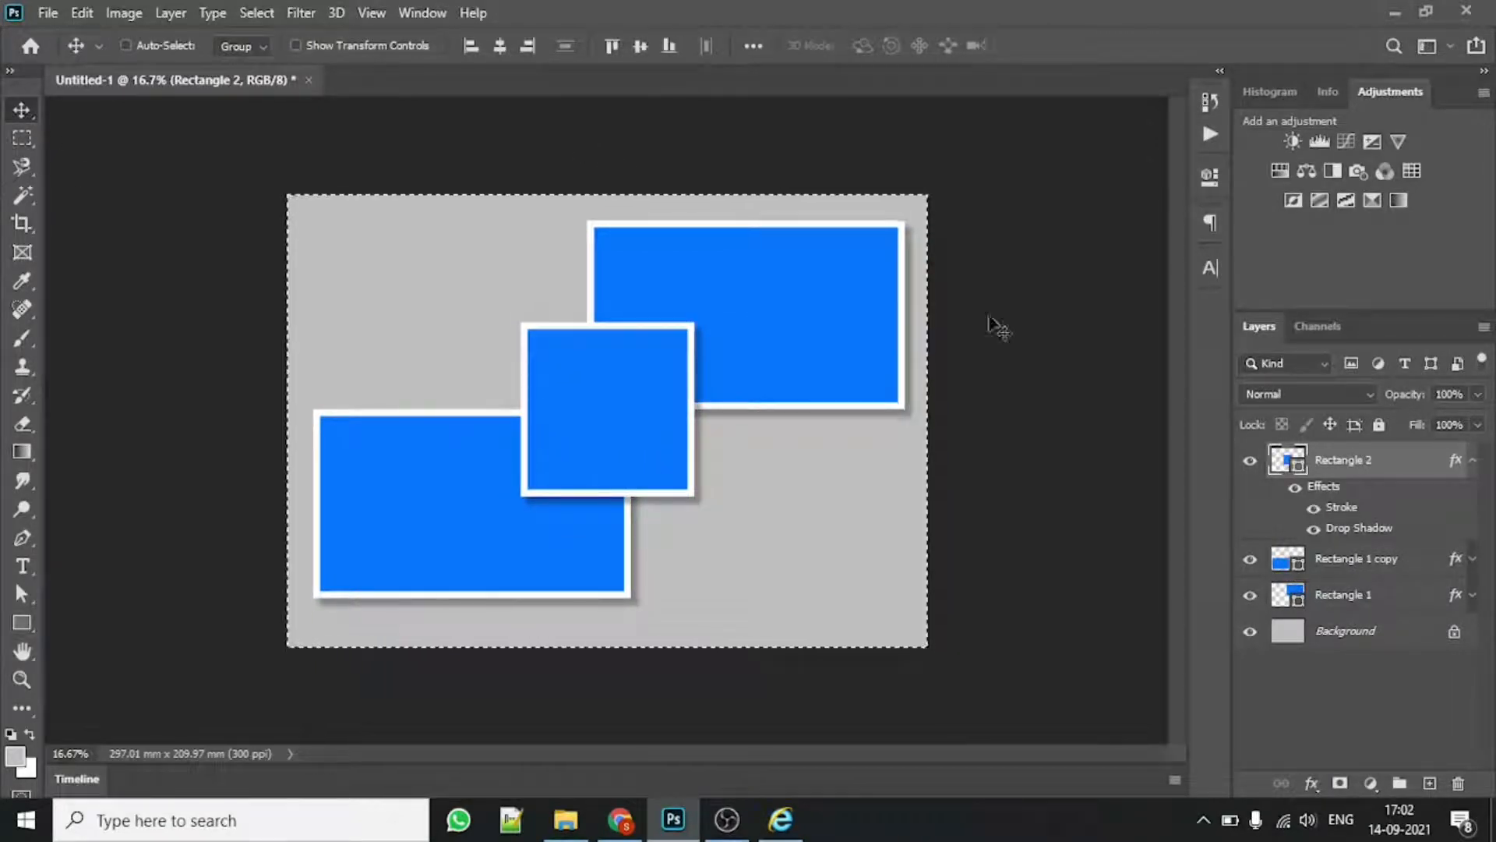
click(640, 45)
key(ctrl+d)
Step: Lower the lower-left rectangle slightly and place copies of Rectangle 2 in the lower-right and upper-left corners
click(1385, 571)
drag(487, 544, 498, 569)
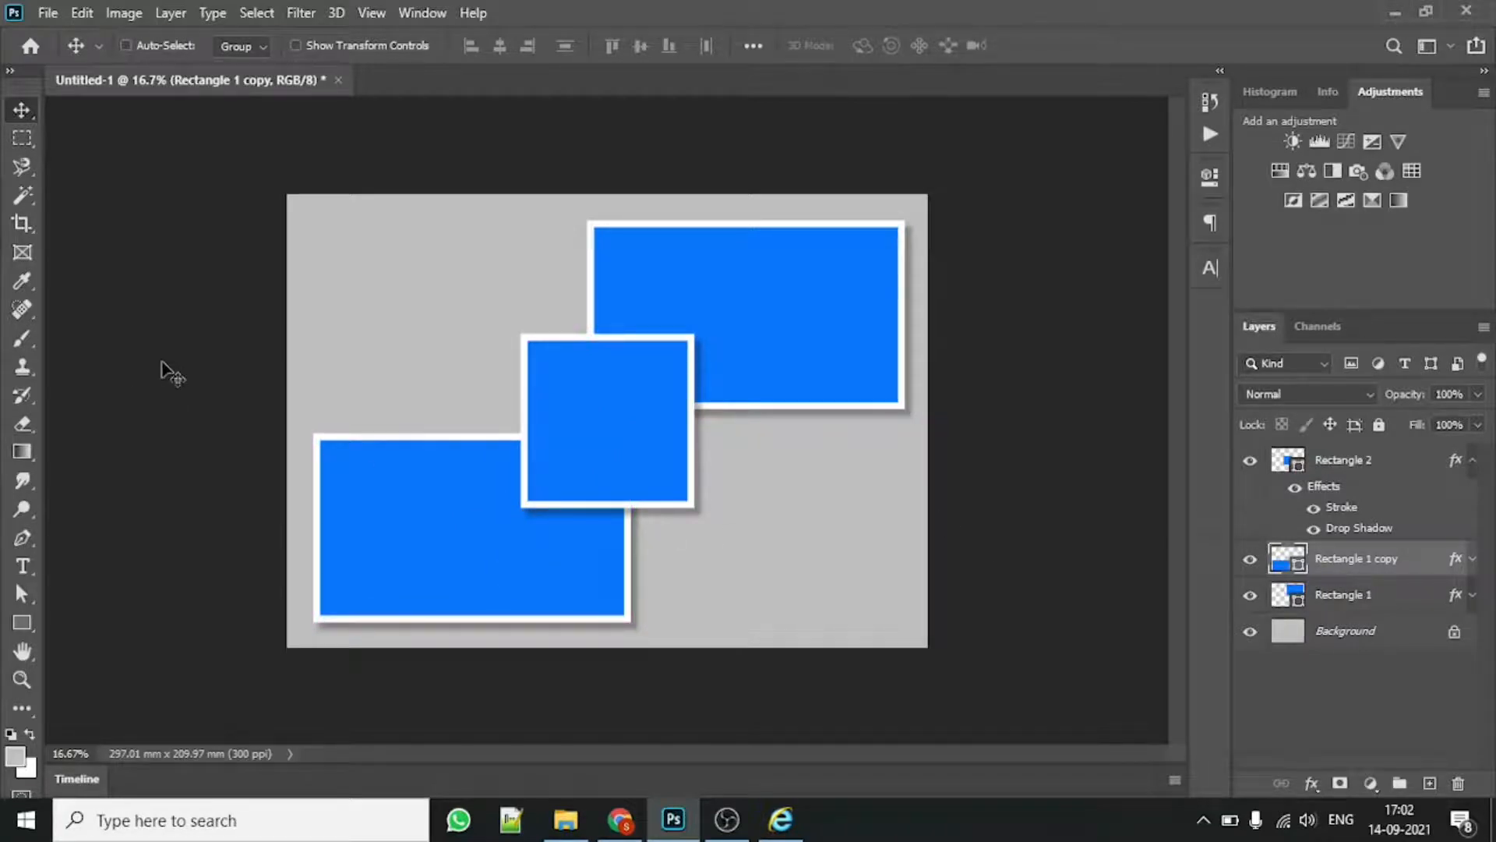
click(1337, 460)
drag(572, 418, 401, 319)
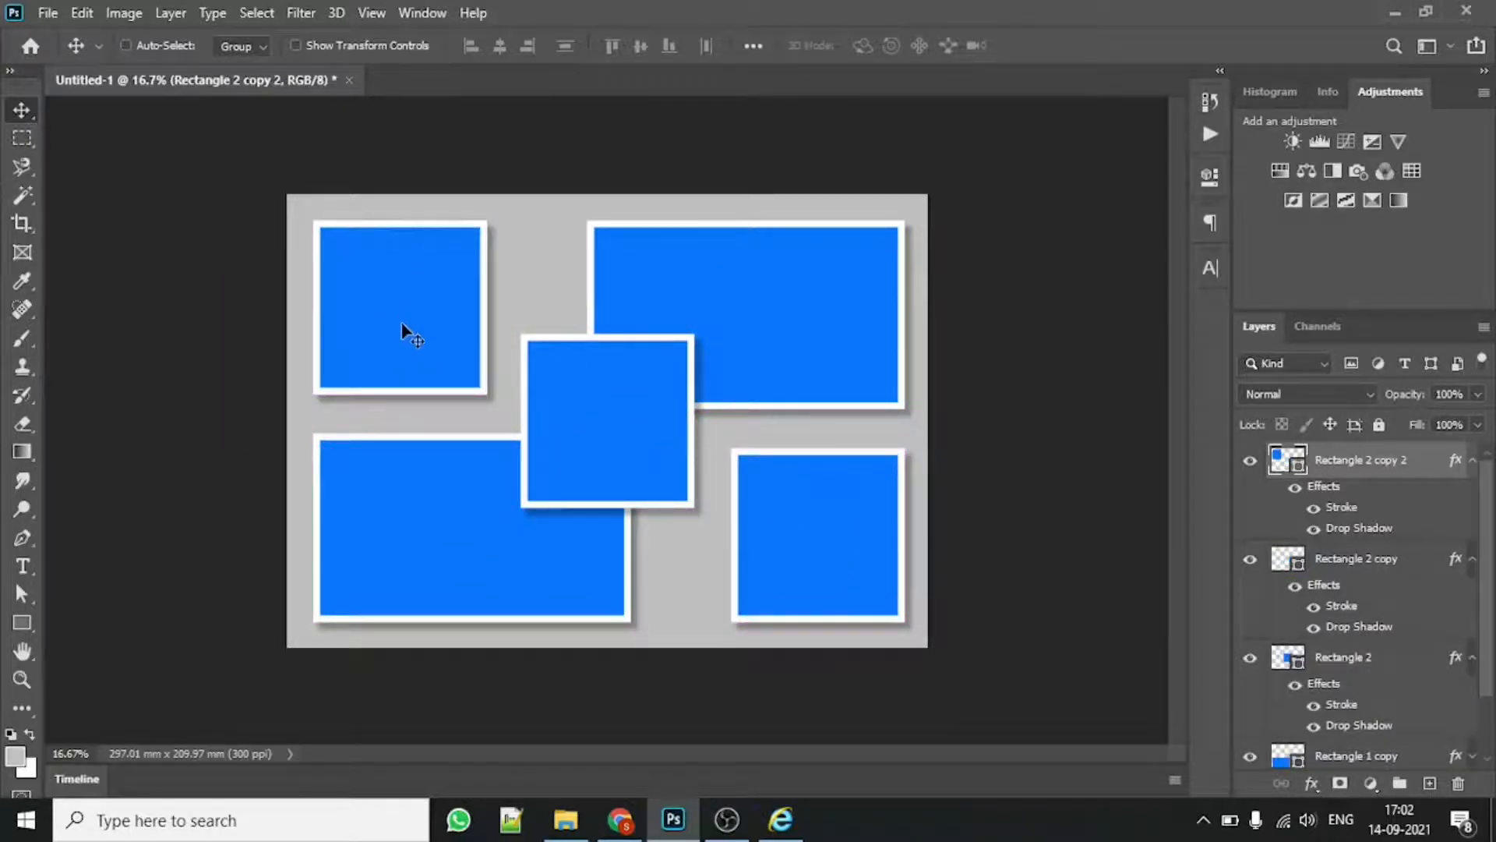
Step: Create a guide layout with 2 columns, 2 rows and 10 mm margins on all four sides
click(372, 13)
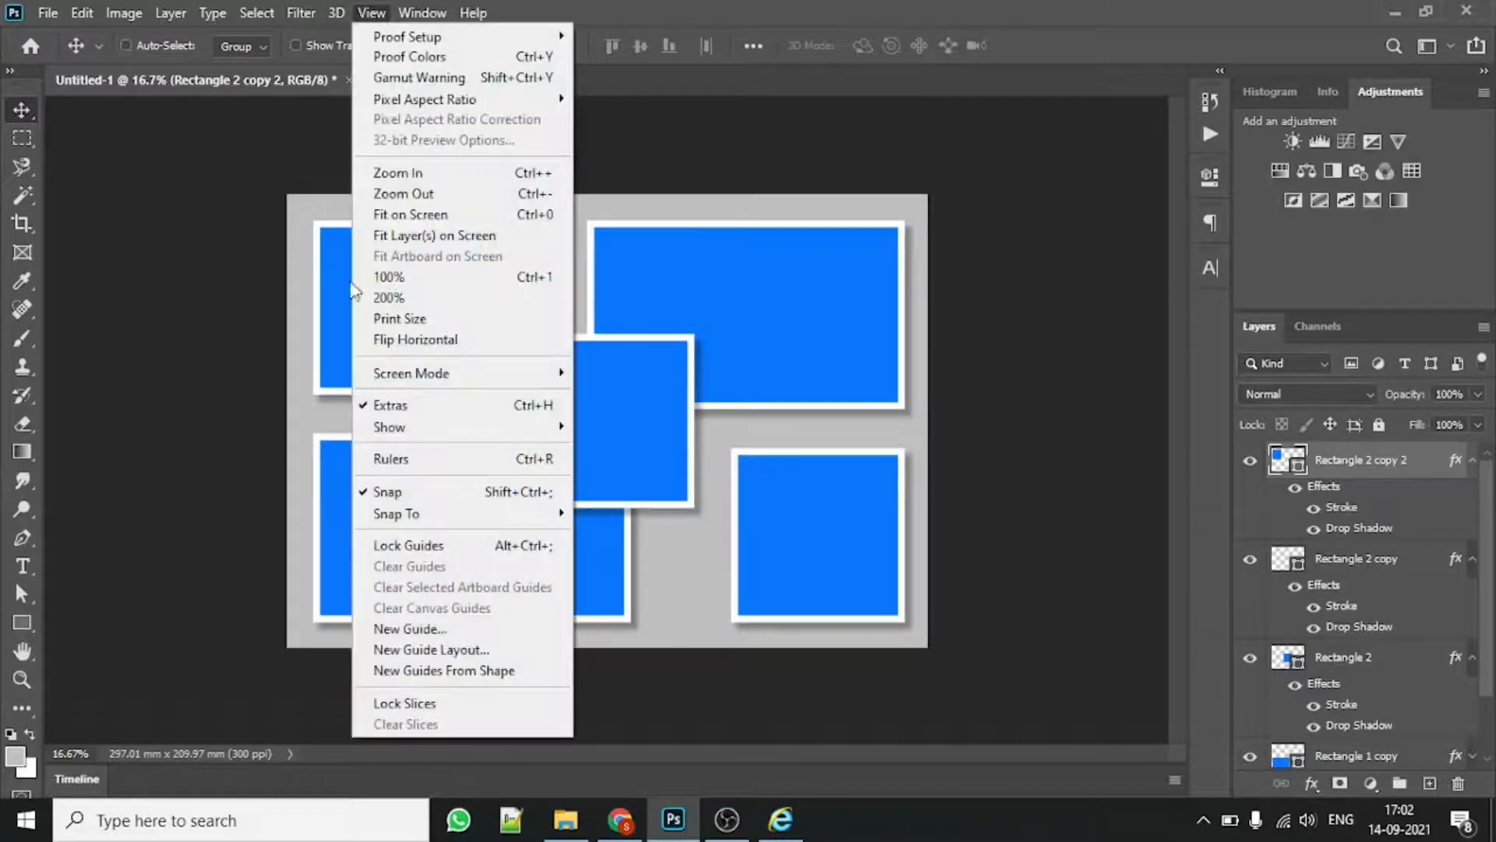
click(433, 642)
click(880, 558)
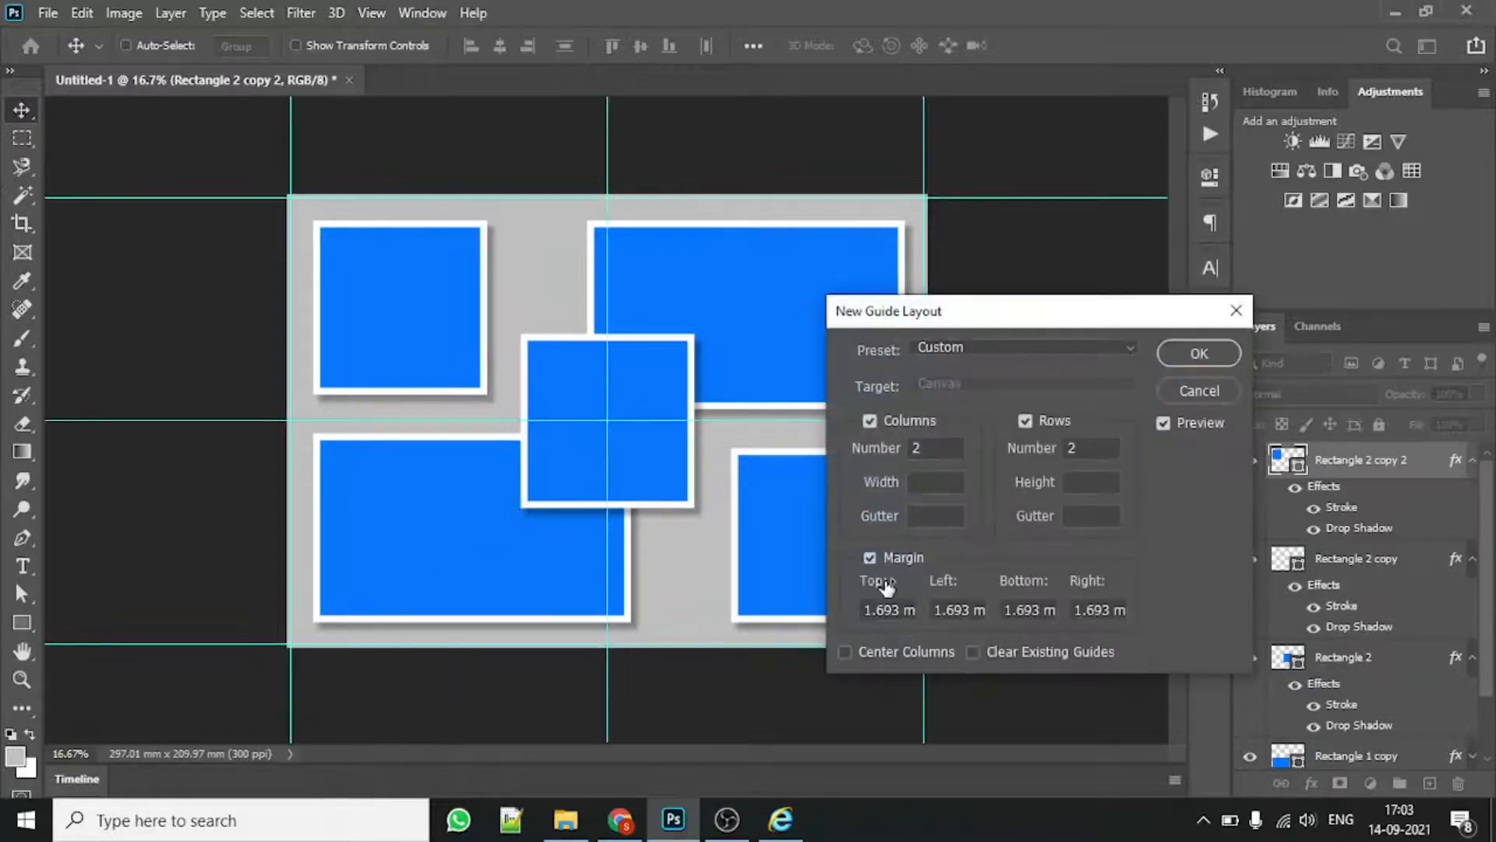
drag(897, 612, 849, 609)
text(10)
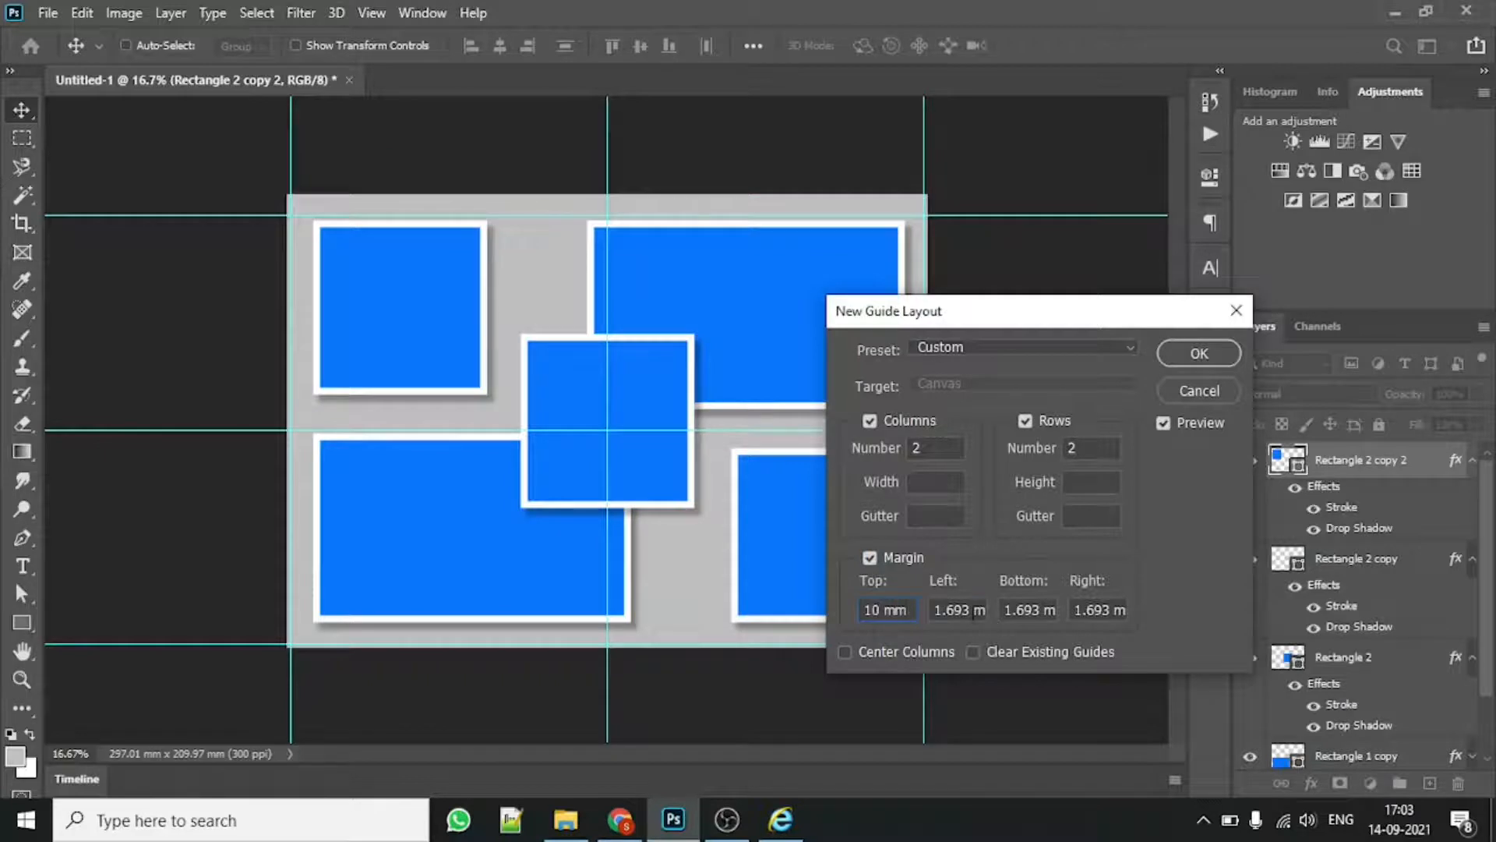
key(Tab)
text(10)
key(Tab)
text(10)
key(Tab)
text(10)
click(1185, 352)
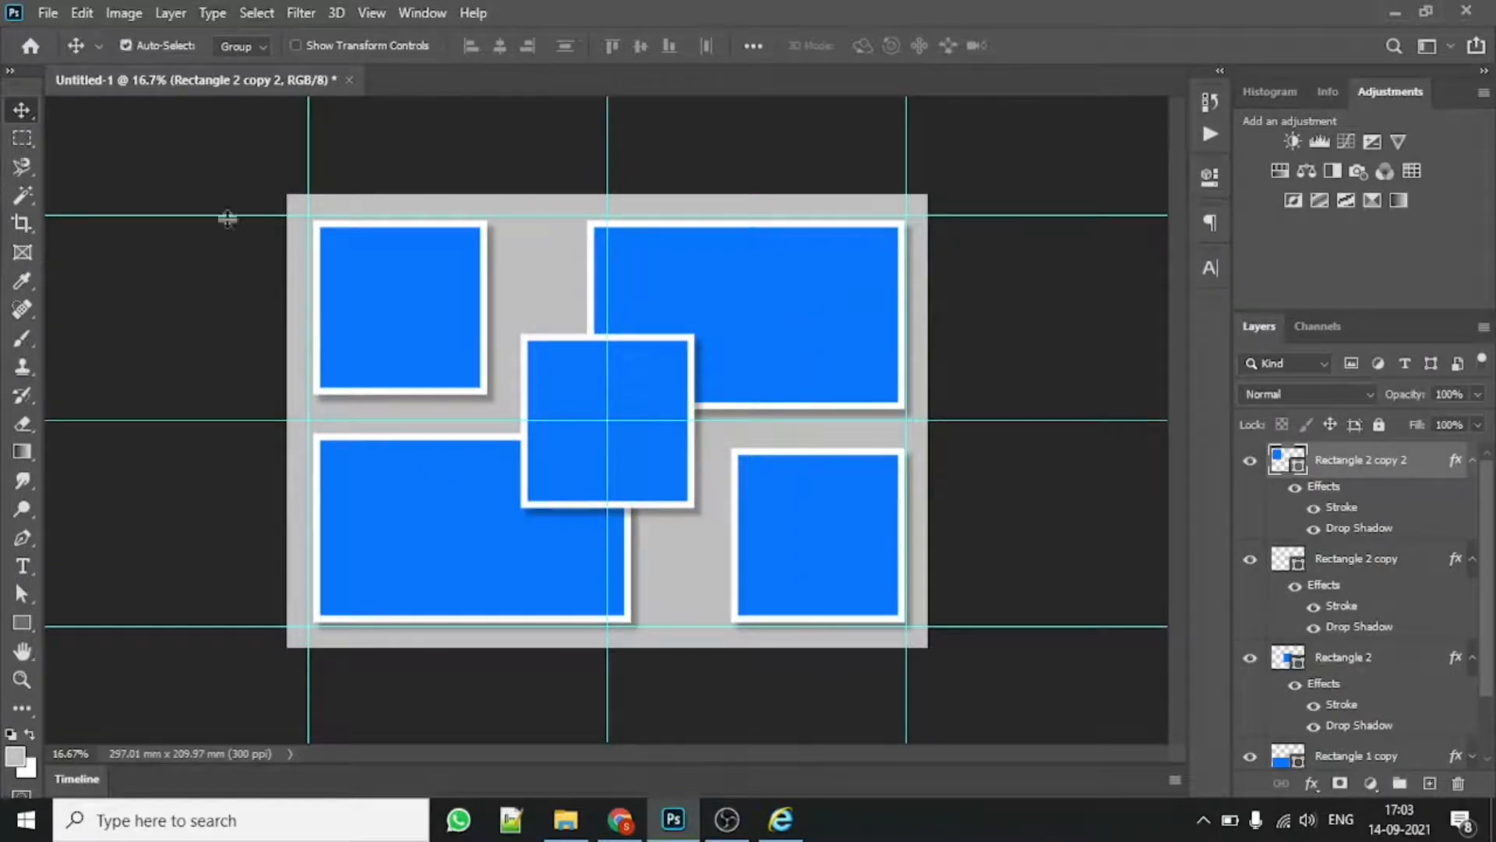
Step: Align the four corner shapes with the margin guides
drag(351, 278, 348, 274)
drag(378, 511, 363, 511)
drag(775, 286, 765, 274)
drag(808, 494, 782, 450)
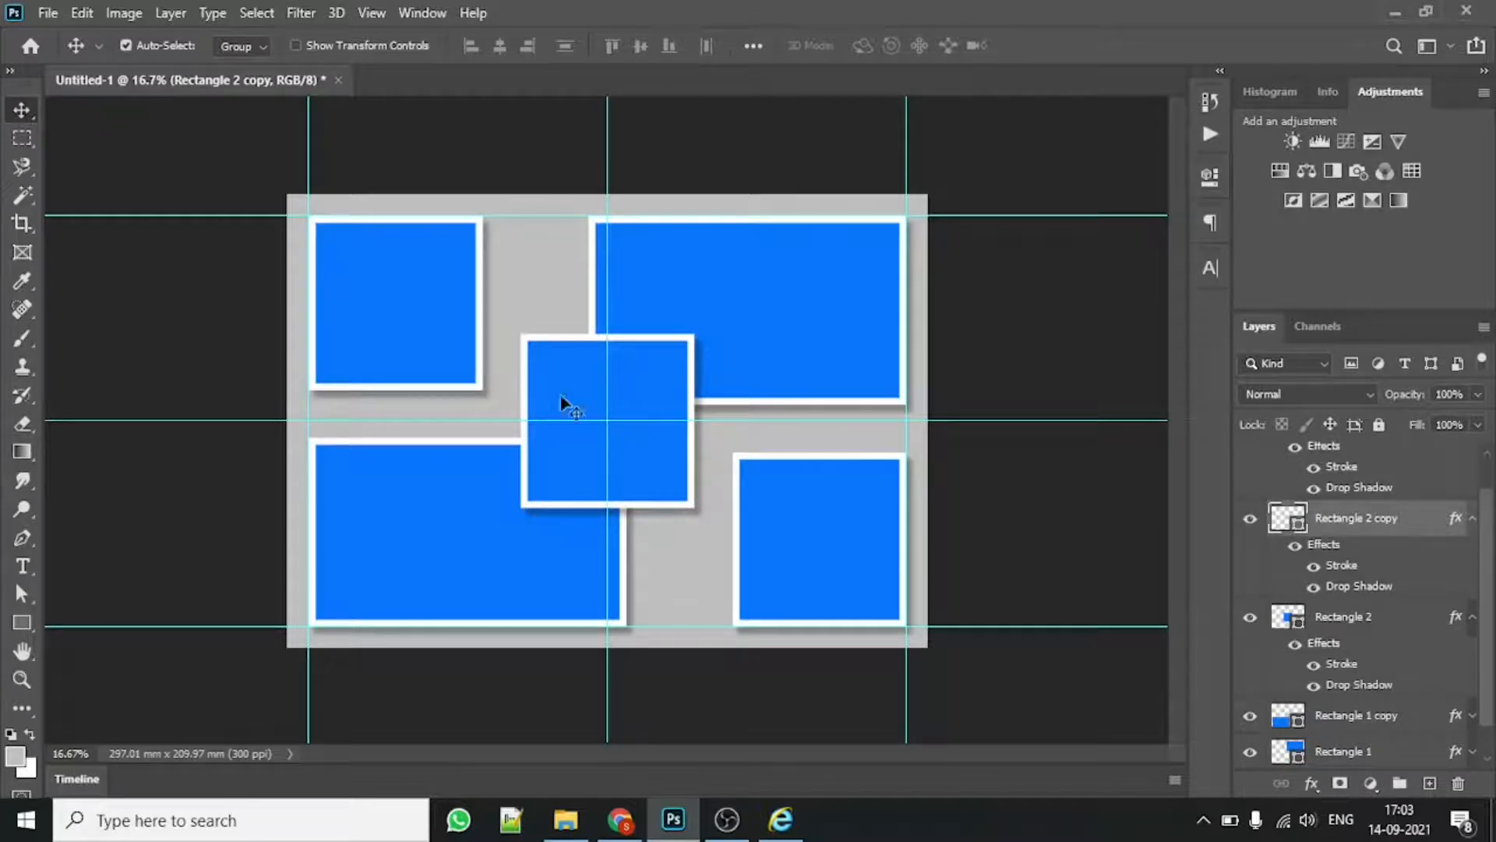
Step: Place the photo 4d3dcb26d4479bd39bc2963736bea76f from New folder (2) above Rectangle 2 copy 2 and position it over the upper-left square
click(365, 291)
mouse_move(574, 836)
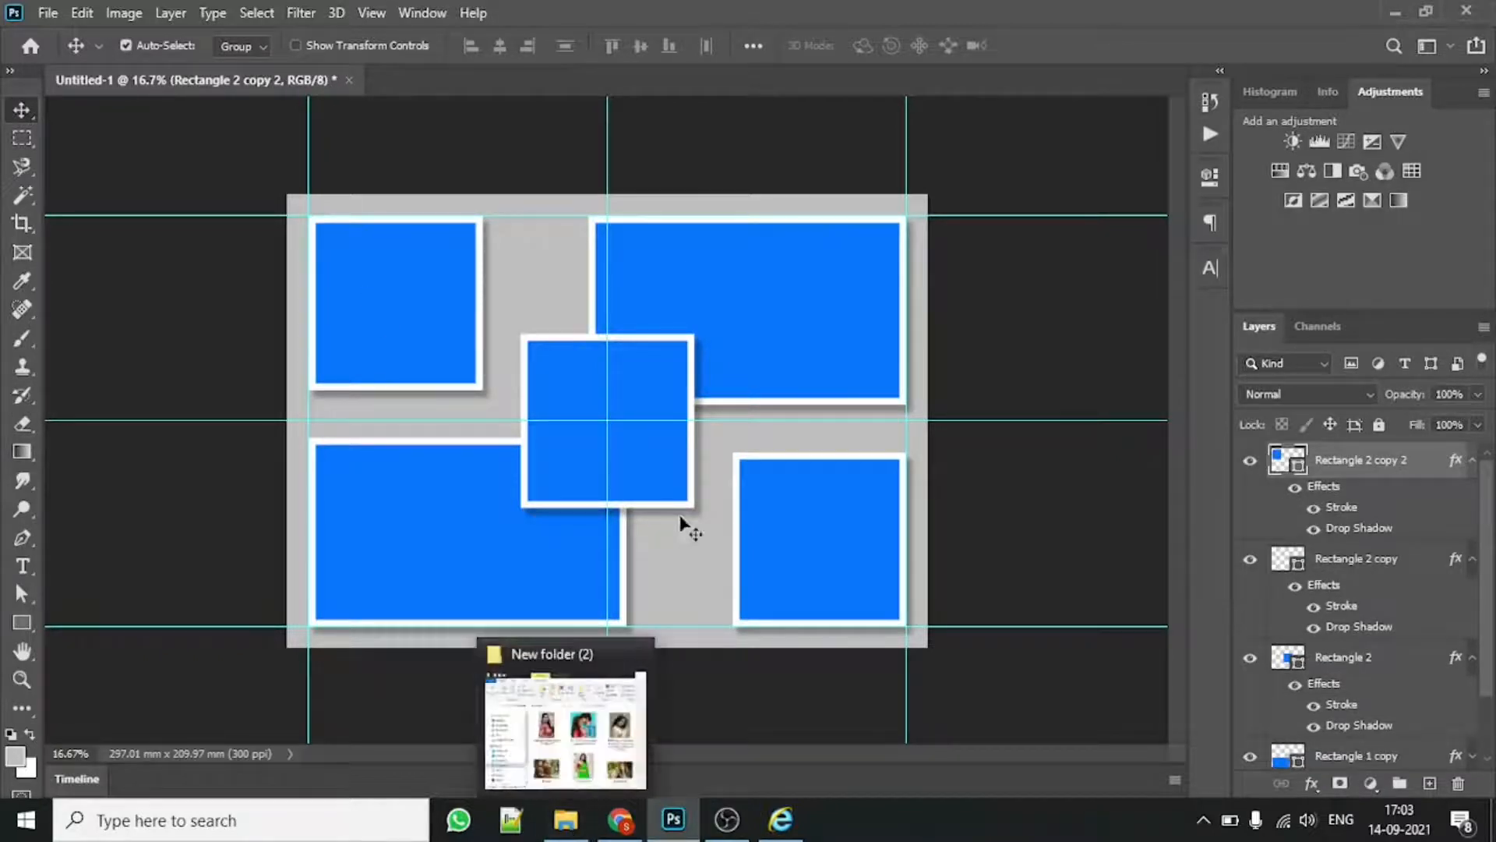
click(540, 730)
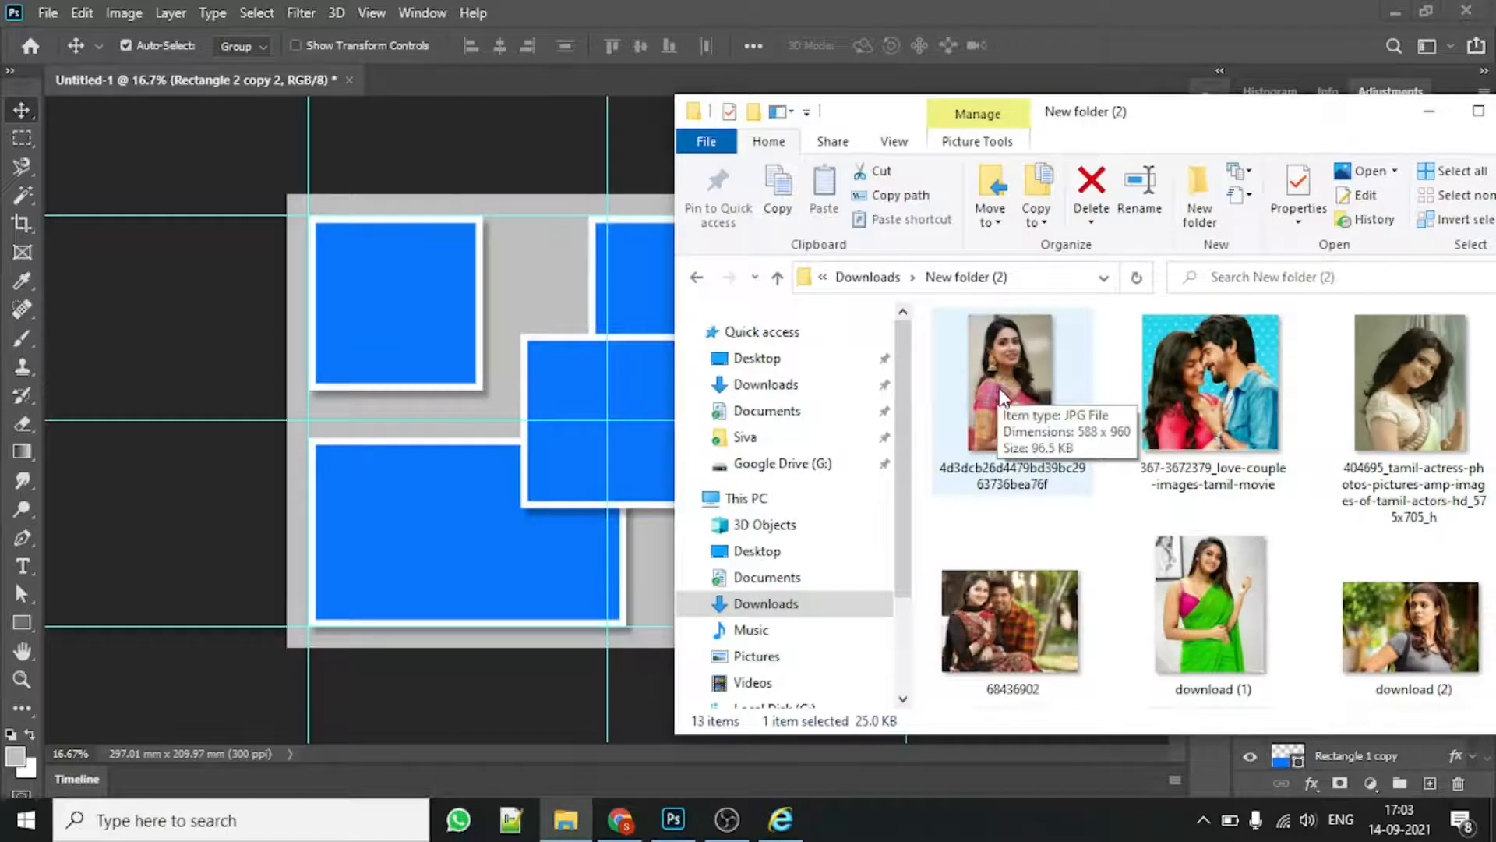
drag(1001, 397, 397, 311)
drag(641, 391, 419, 286)
right_click(419, 285)
click(1049, 45)
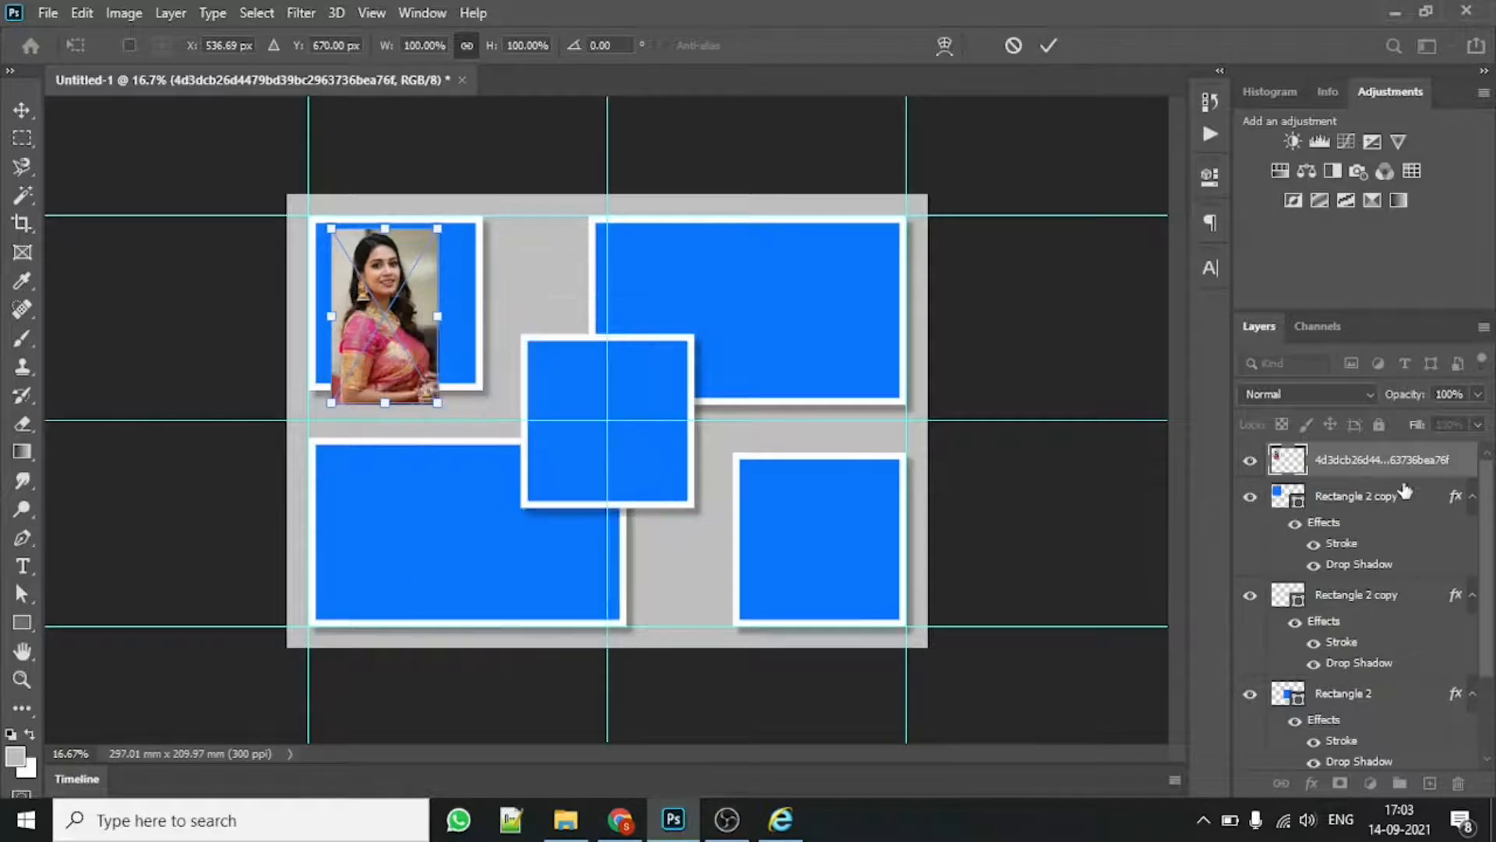
Step: Clip the placed photo to the upper-left square and enlarge it to fill the frame
right_click(1376, 455)
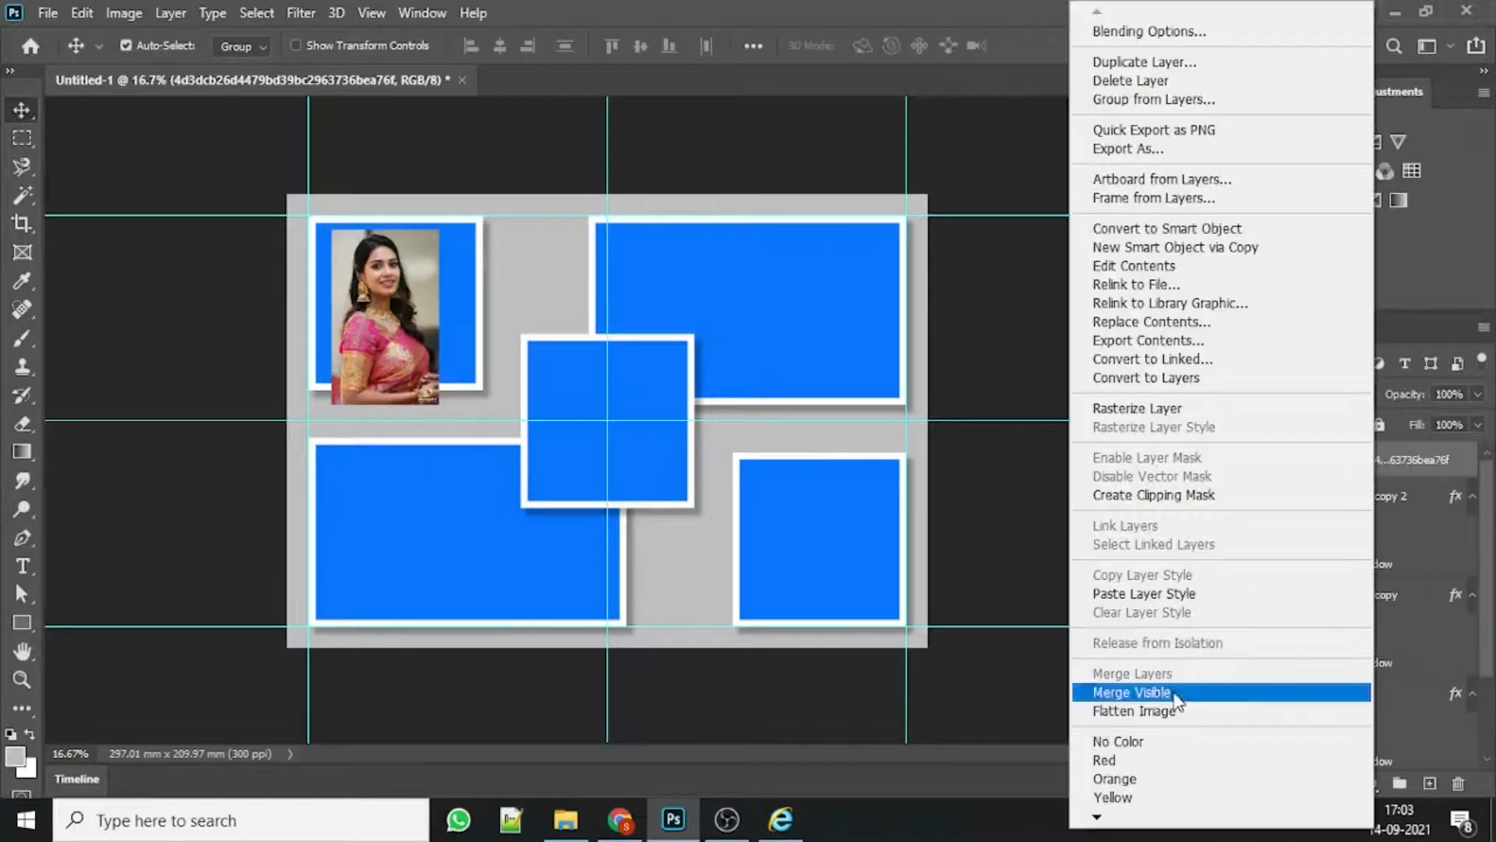
click(1153, 495)
mouse_move(382, 312)
mouse_down()
mouse_move(370, 272)
mouse_move(366, 309)
mouse_up()
key(ctrl+t)
drag(414, 396, 500, 536)
key(Return)
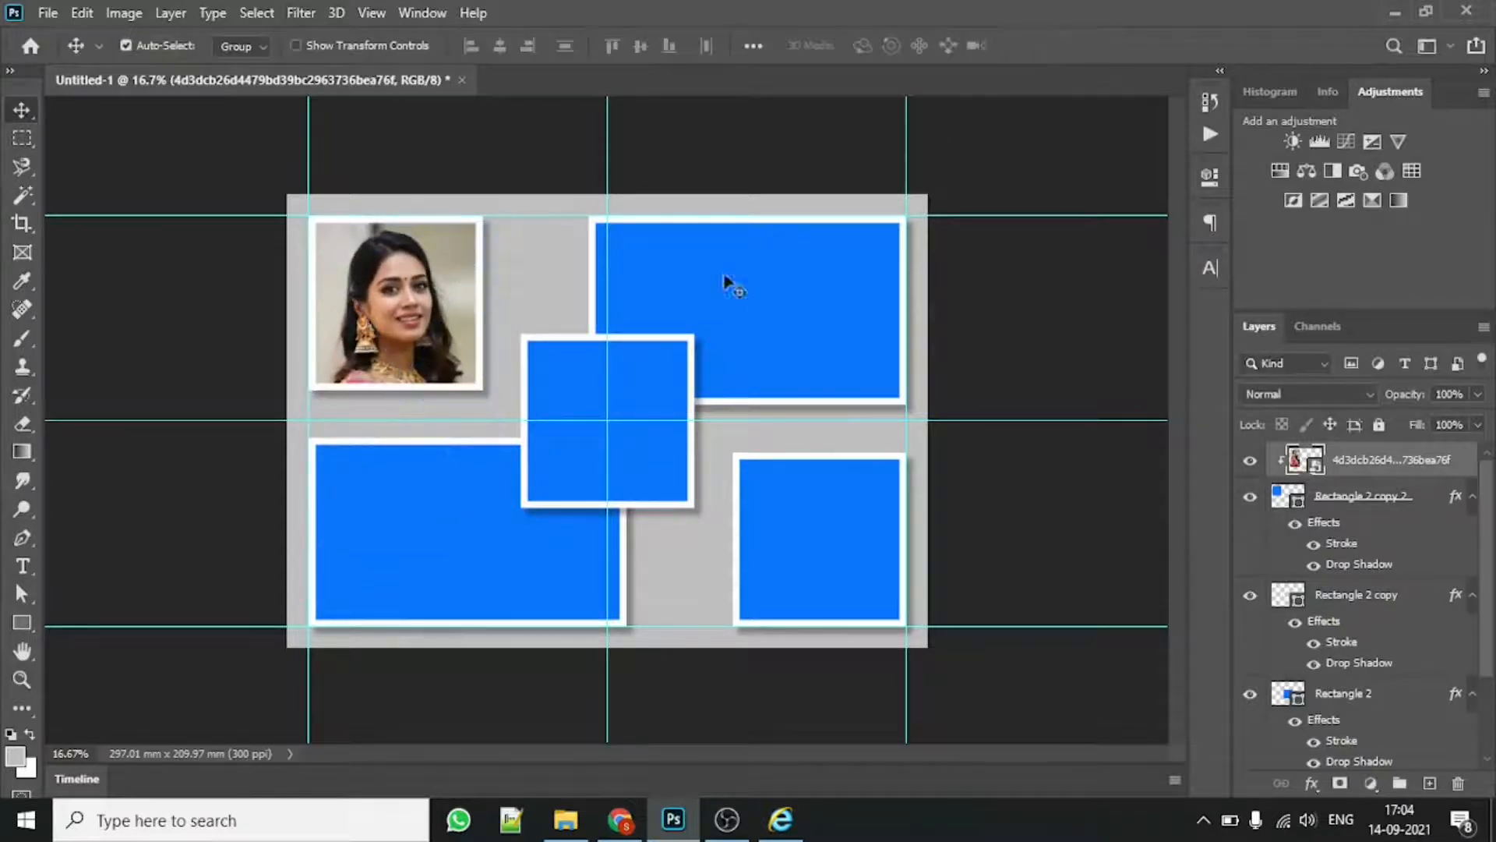
Step: Place the 404695_tamil-actress photo from the image folder above Rectangle 2 and enlarge it to cover the central square
click(549, 376)
click(566, 819)
drag(1394, 390, 563, 387)
drag(769, 219, 662, 352)
drag(658, 434, 698, 399)
click(1049, 46)
Step: Clip the 404695 photo to the central square and adjust its position within the frame
right_click(1371, 684)
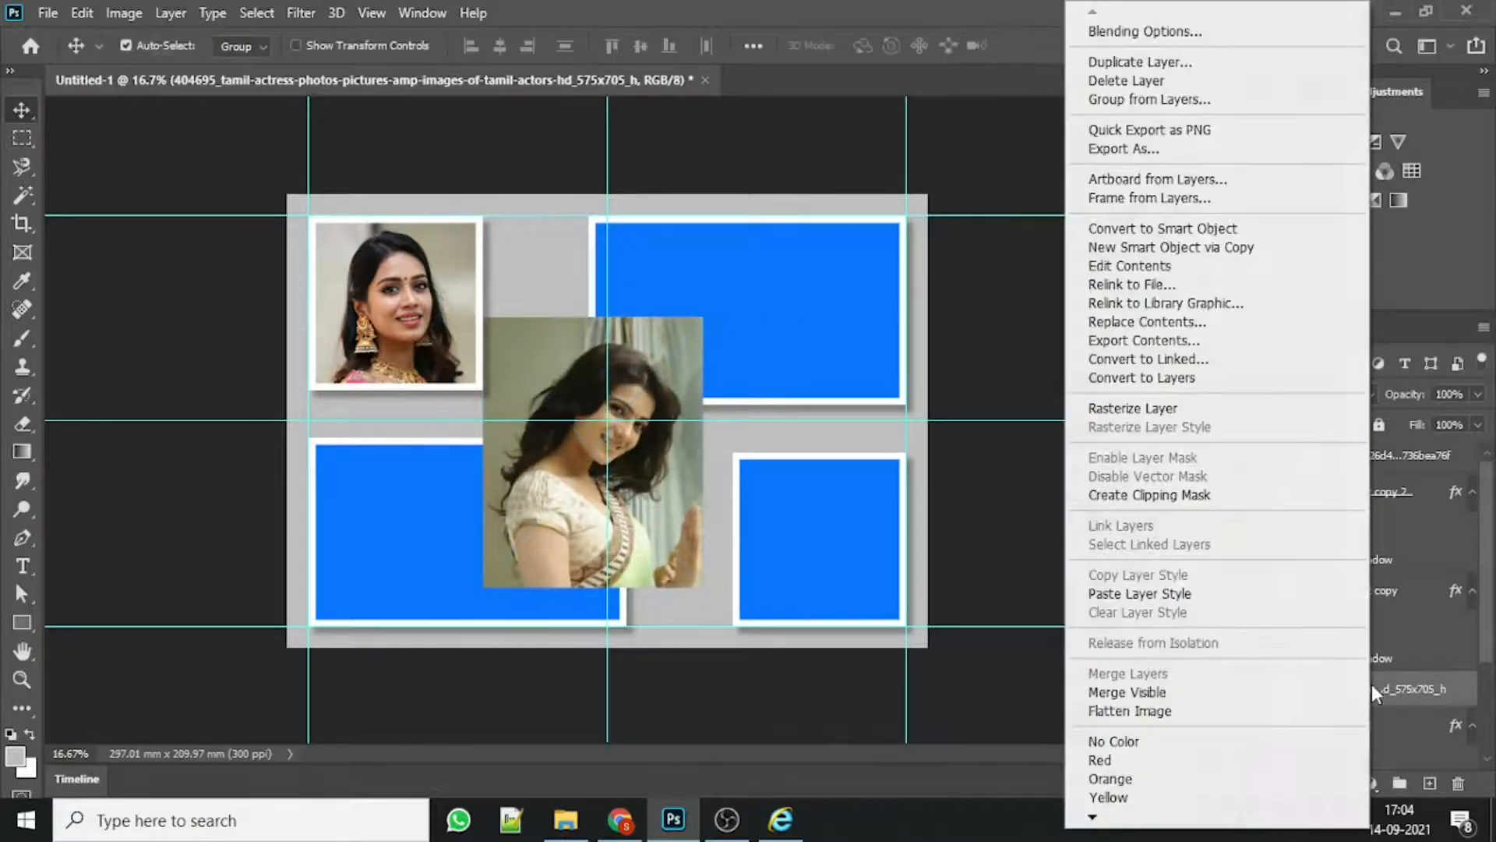
click(1135, 494)
drag(654, 386, 662, 381)
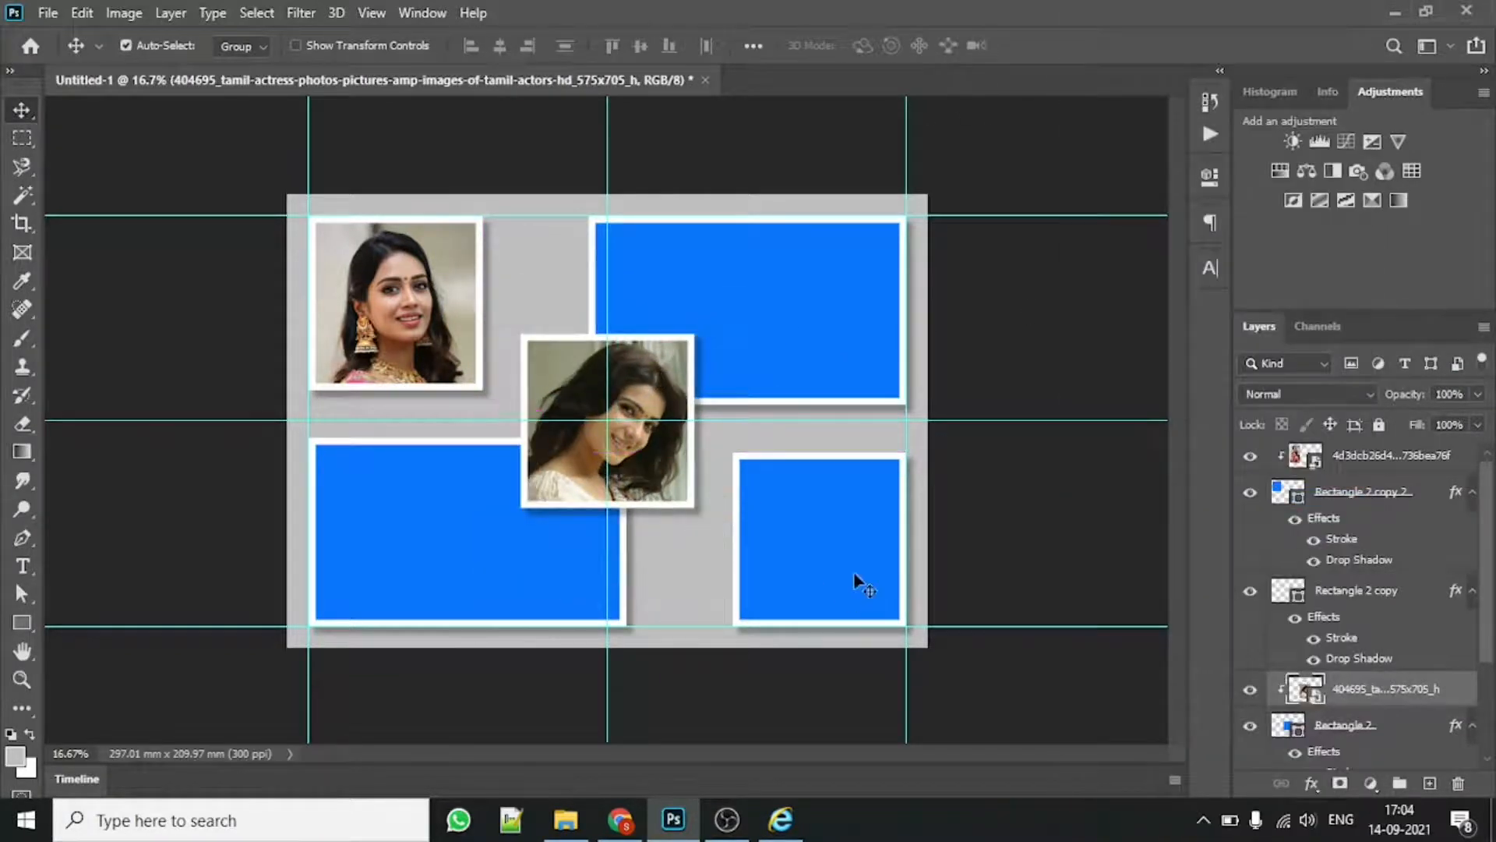
Step: Place the photo named download from the image folder above Rectangle 2 copy and enlarge it over the lower-right square
click(838, 594)
click(566, 820)
scroll(1284, 532, down, 2)
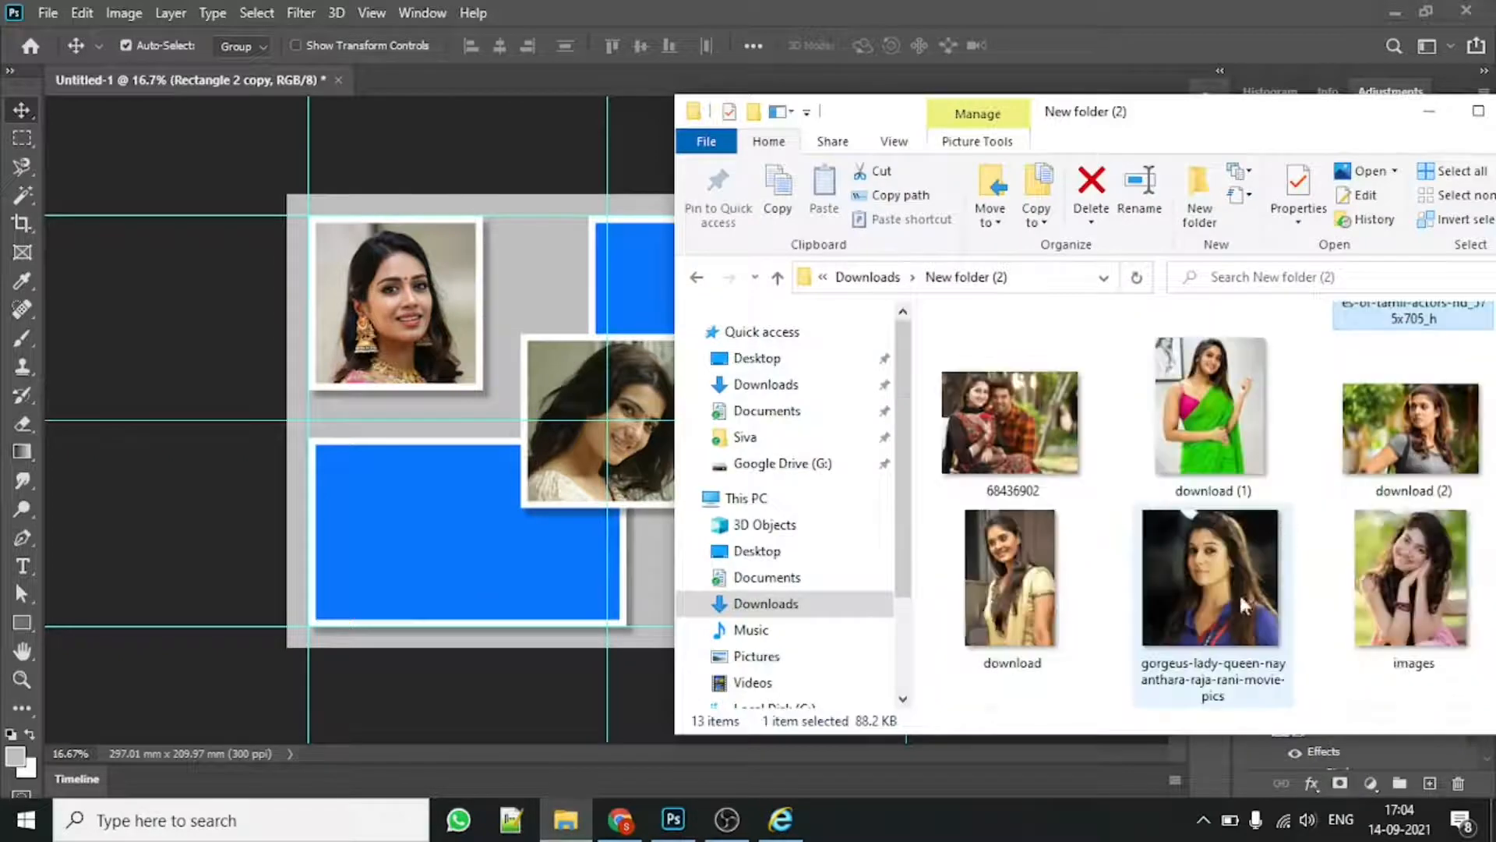
drag(1009, 576, 638, 558)
drag(627, 364, 821, 497)
drag(873, 661, 974, 742)
click(1049, 45)
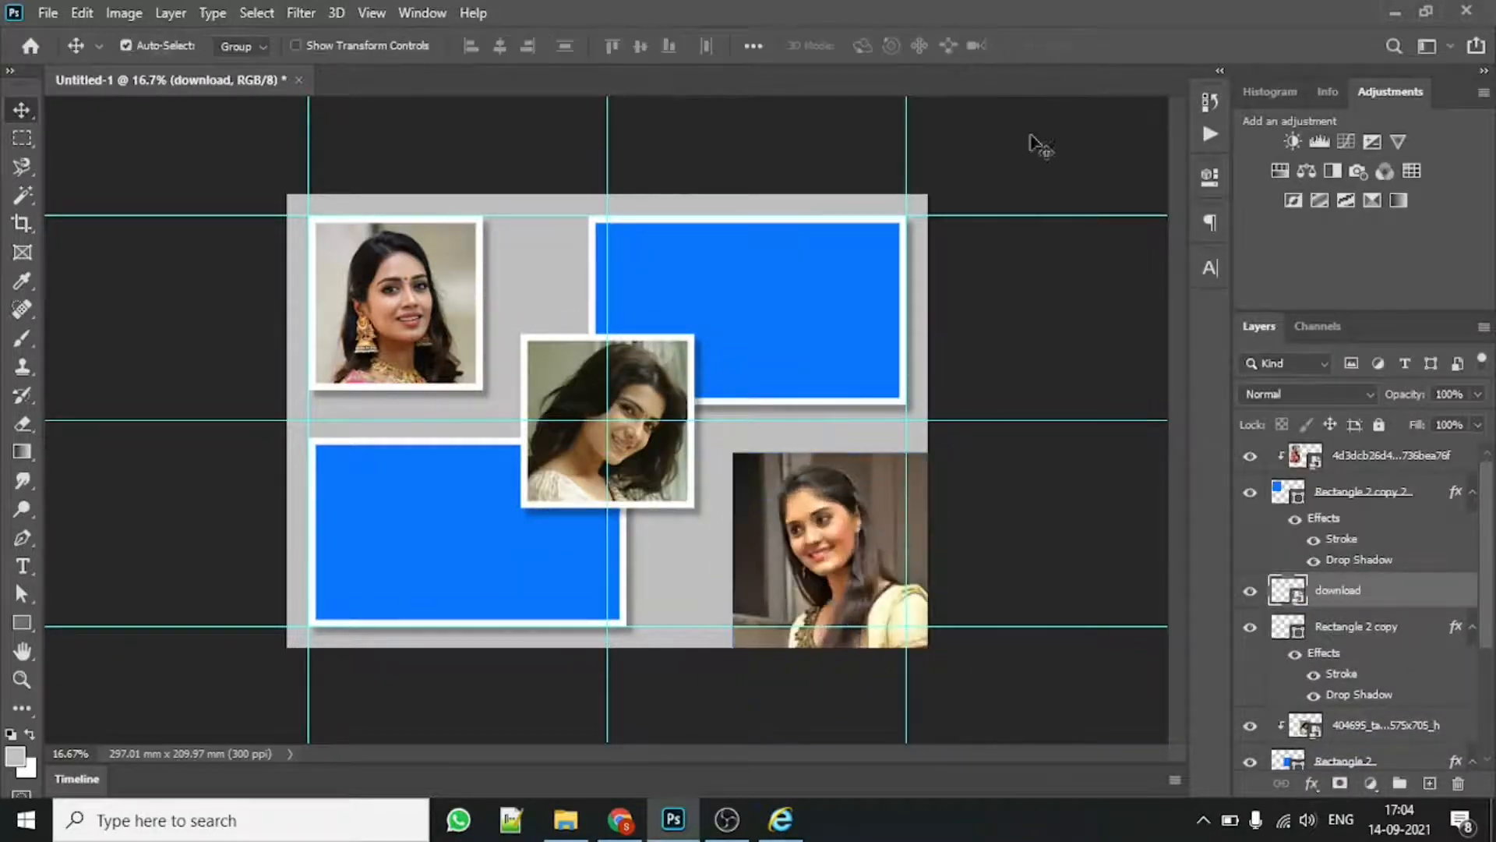
Step: Clip the download photo to the lower-right square and shift it left within the frame
right_click(1399, 593)
click(1309, 499)
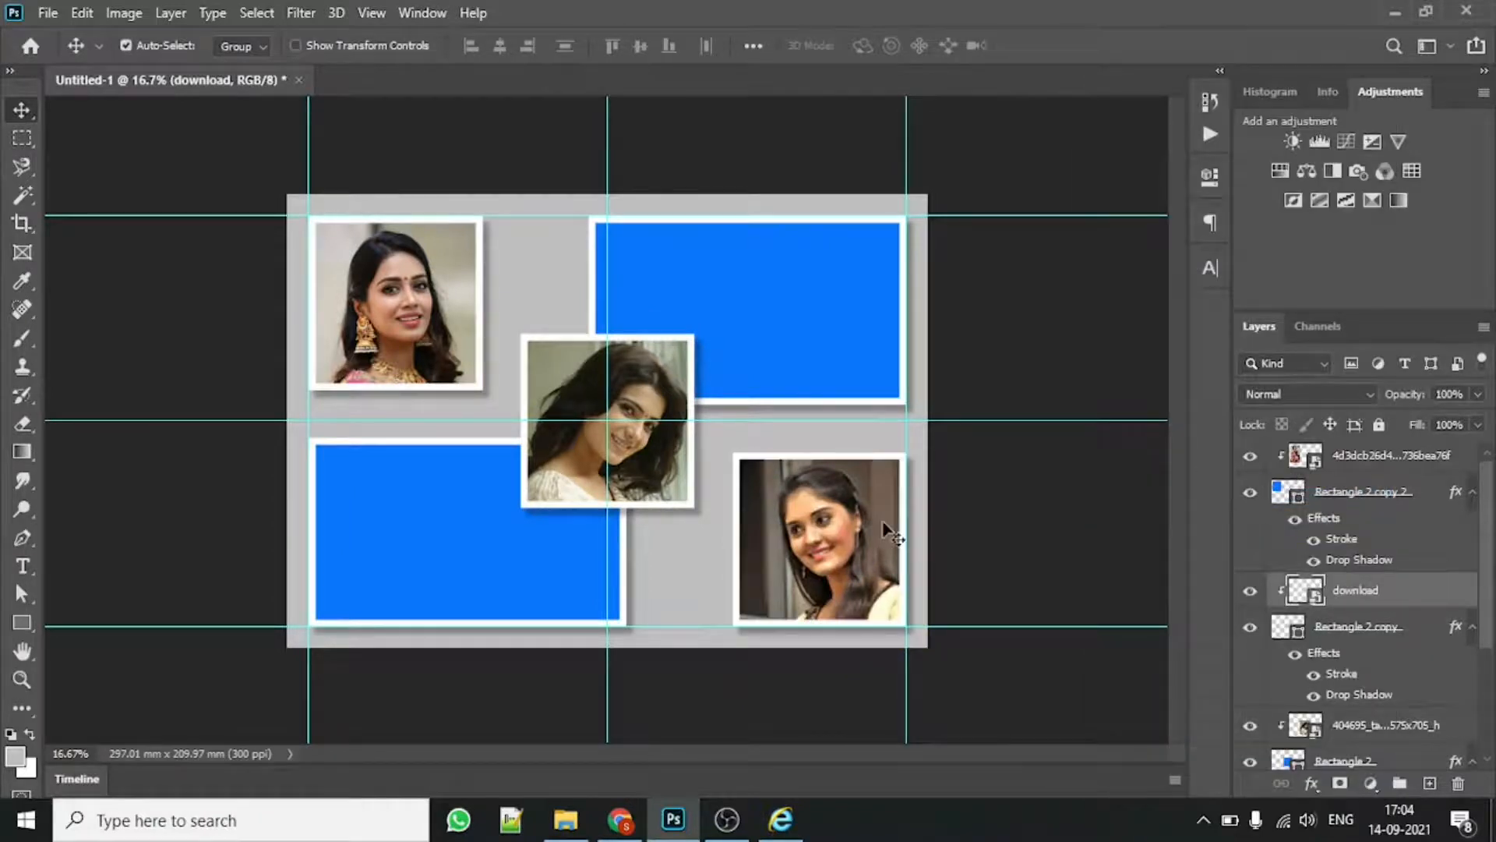
drag(894, 533, 850, 536)
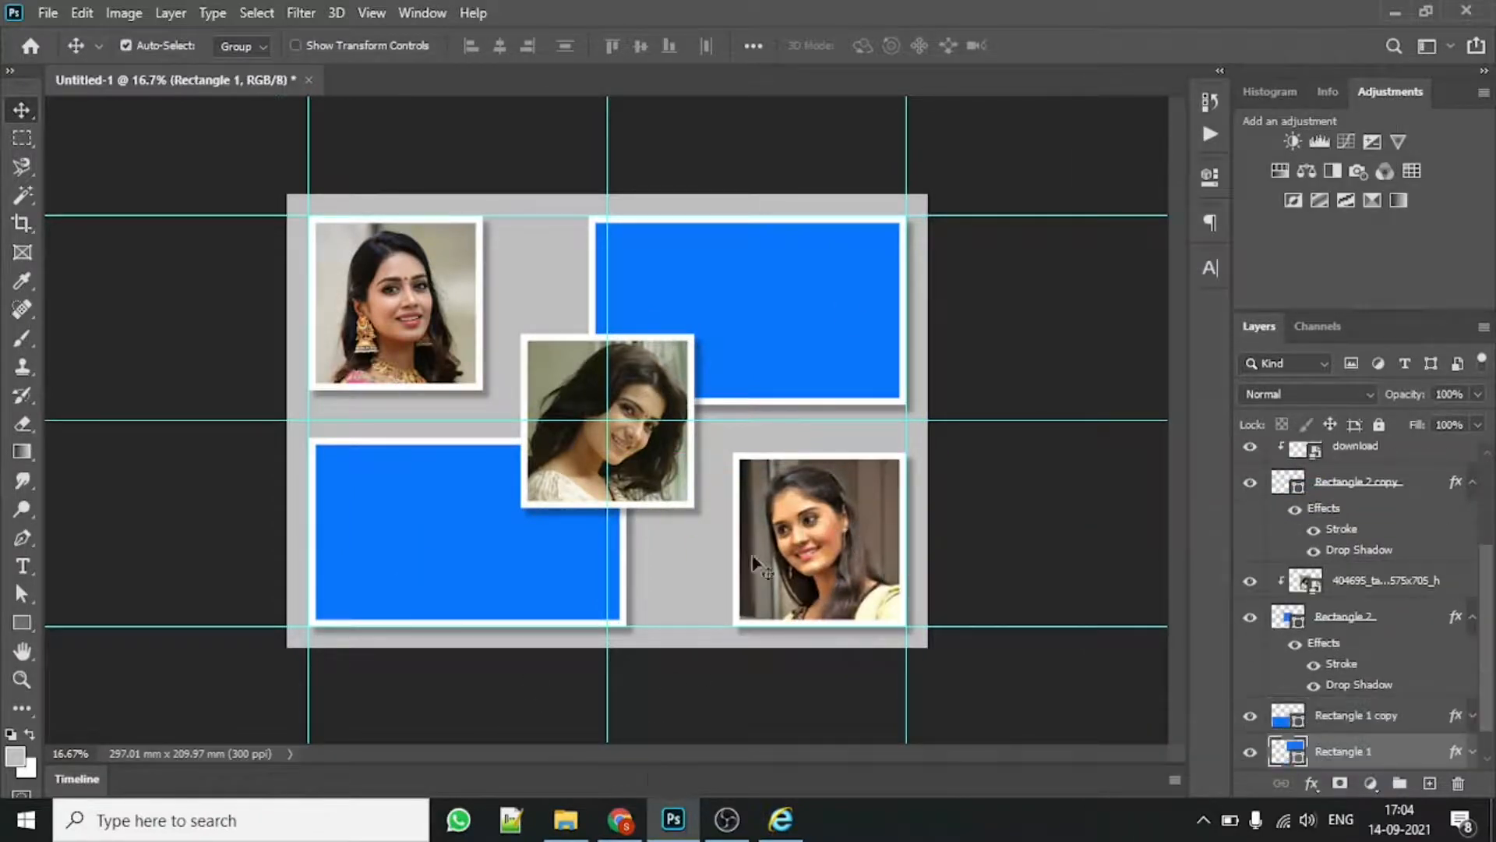
Step: Place the couple photo 68436902 from the image folder directly above the Rectangle 1 layer
click(565, 819)
drag(1006, 419, 641, 264)
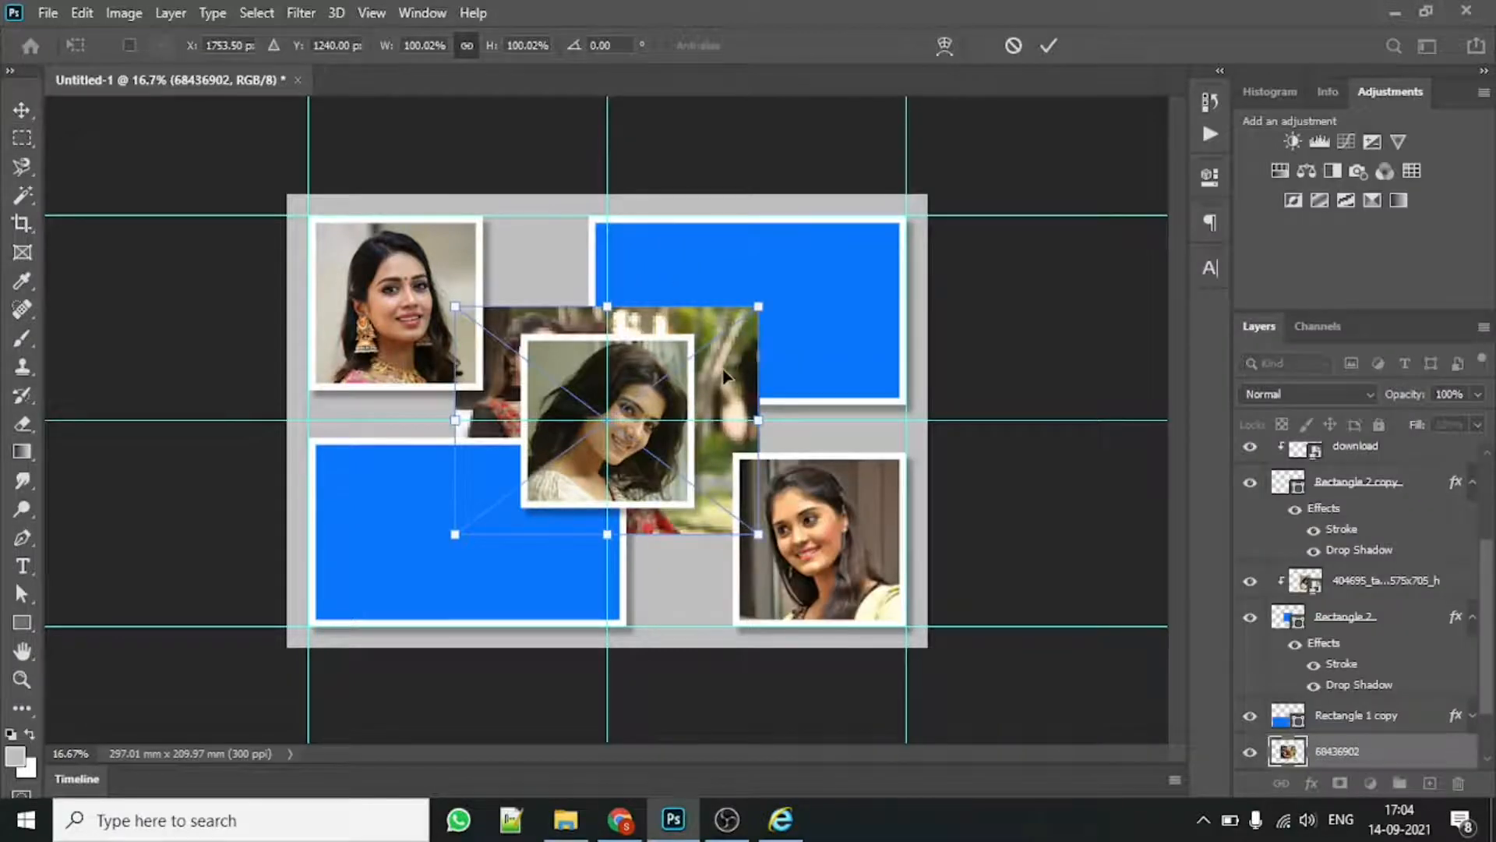
drag(725, 376, 713, 406)
key(Return)
Step: Clip the 68436902 couple photo to the upper-right rectangle, enlarge it to about 132%, and reposition it within the frame
right_click(1387, 745)
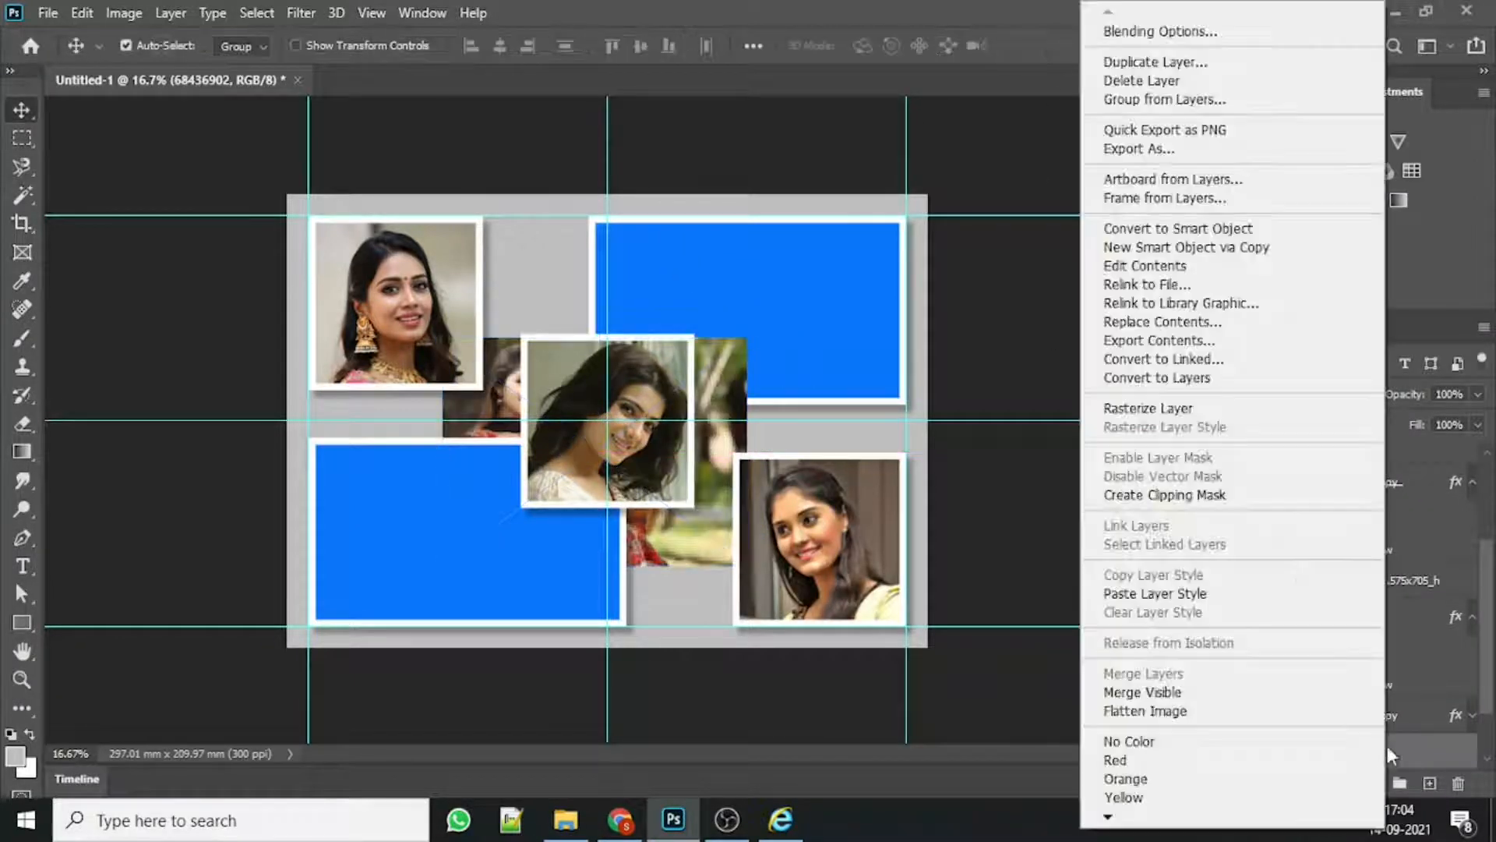
click(1256, 499)
drag(828, 394, 879, 198)
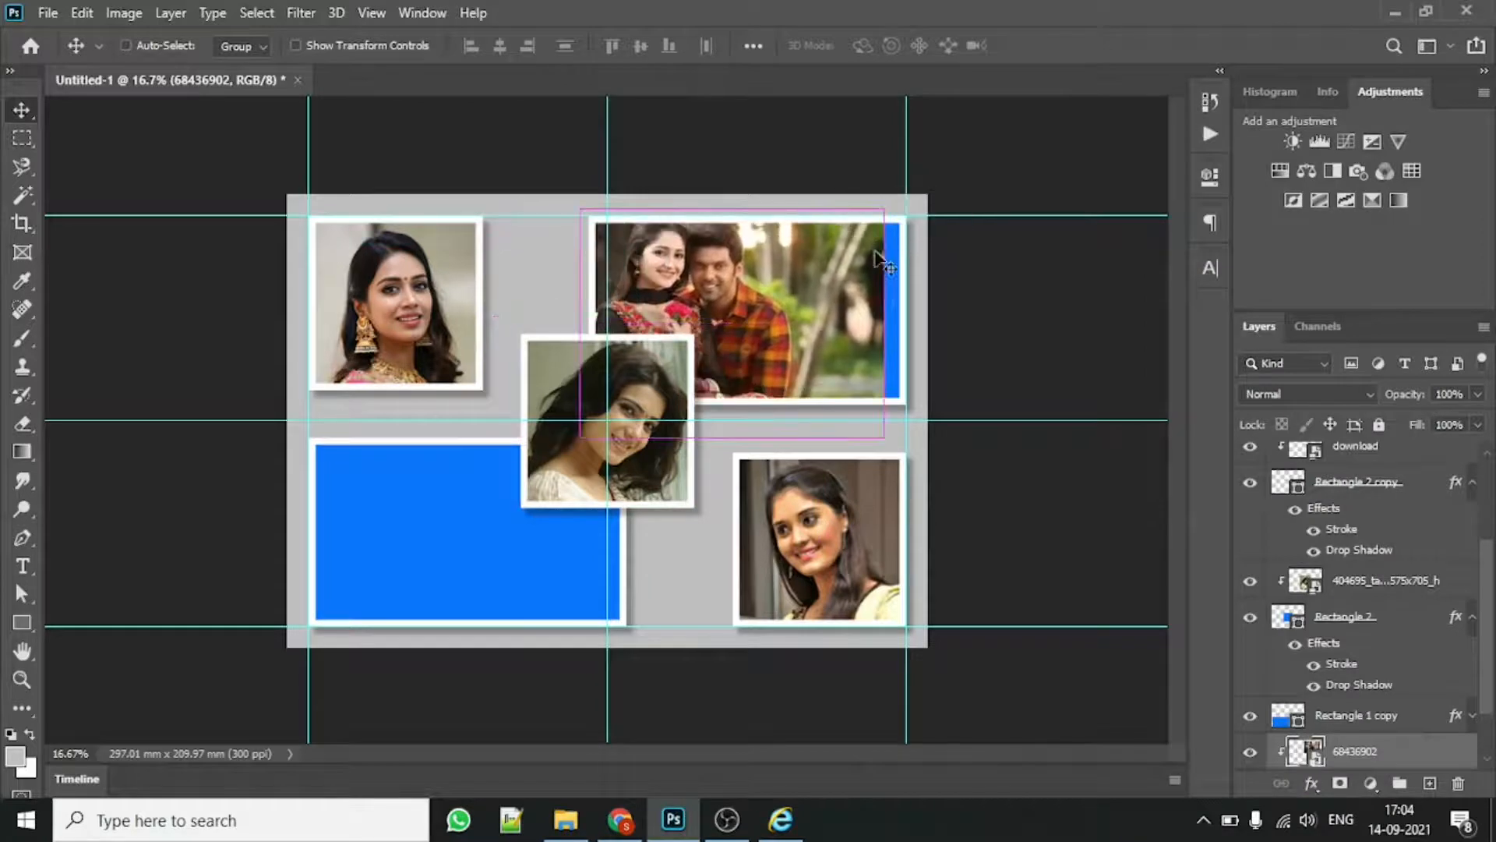
key(ctrl+t)
drag(884, 437, 990, 516)
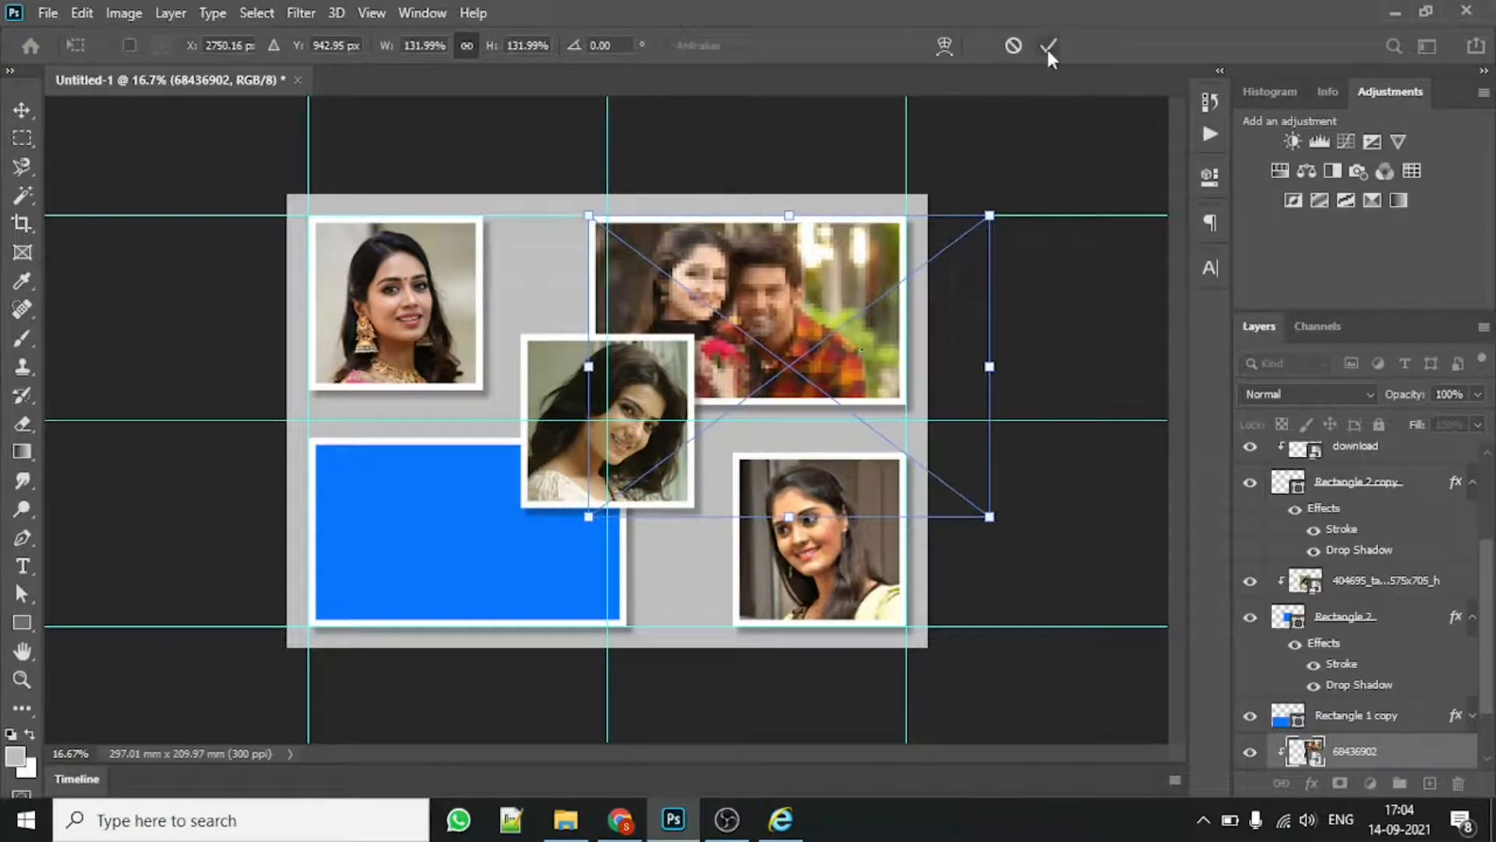
click(1049, 46)
mouse_move(810, 308)
mouse_down()
mouse_move(853, 251)
mouse_move(789, 304)
mouse_up()
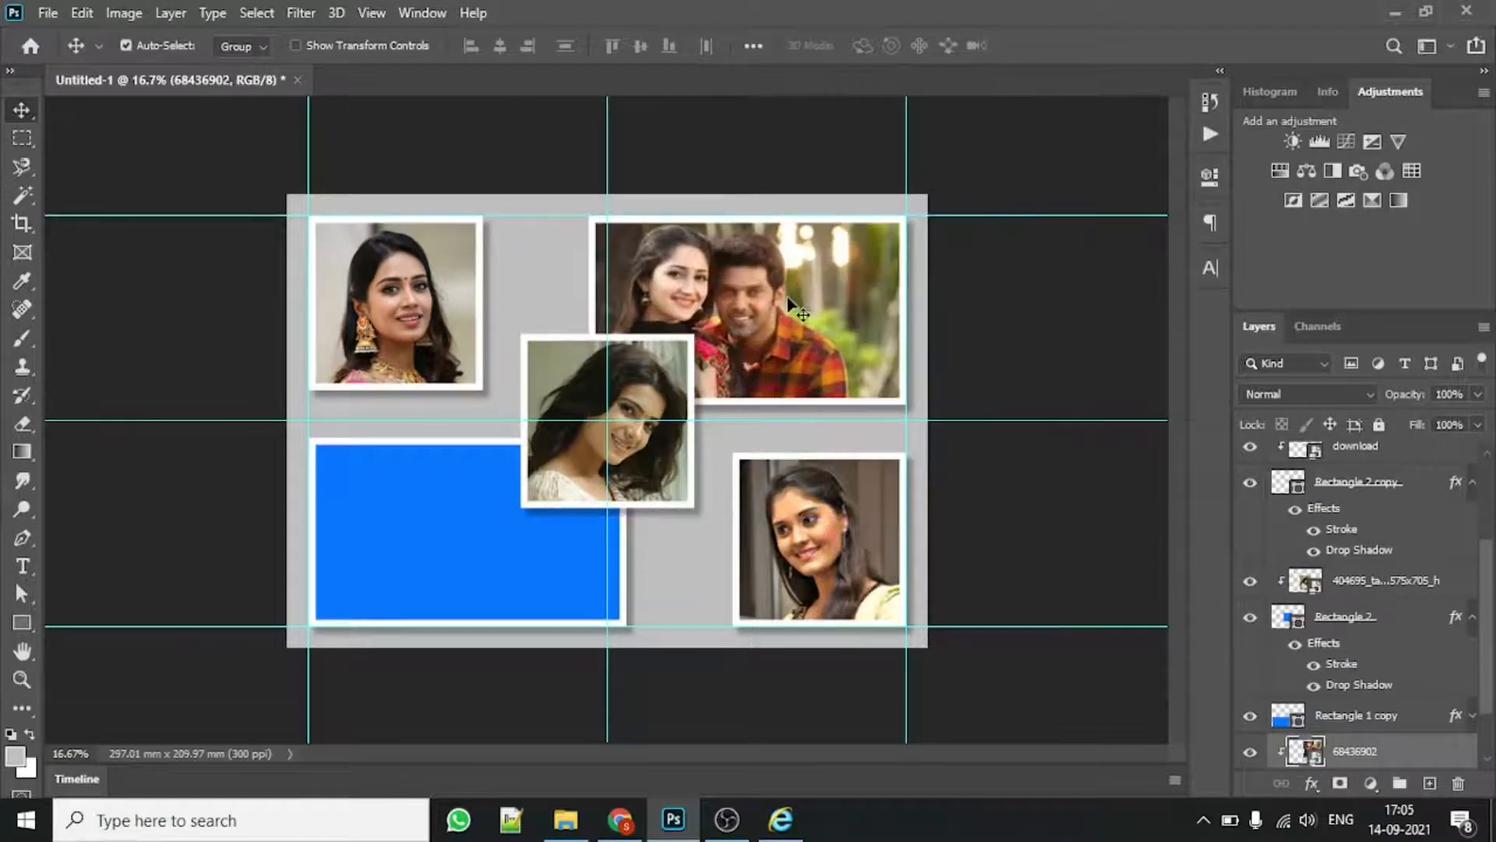
Step: Flip the 68436902 couple photo horizontally and shift it left within the upper-right frame
right_click(789, 299)
click(1405, 759)
key(ctrl+t)
right_click(812, 278)
click(865, 617)
click(1050, 48)
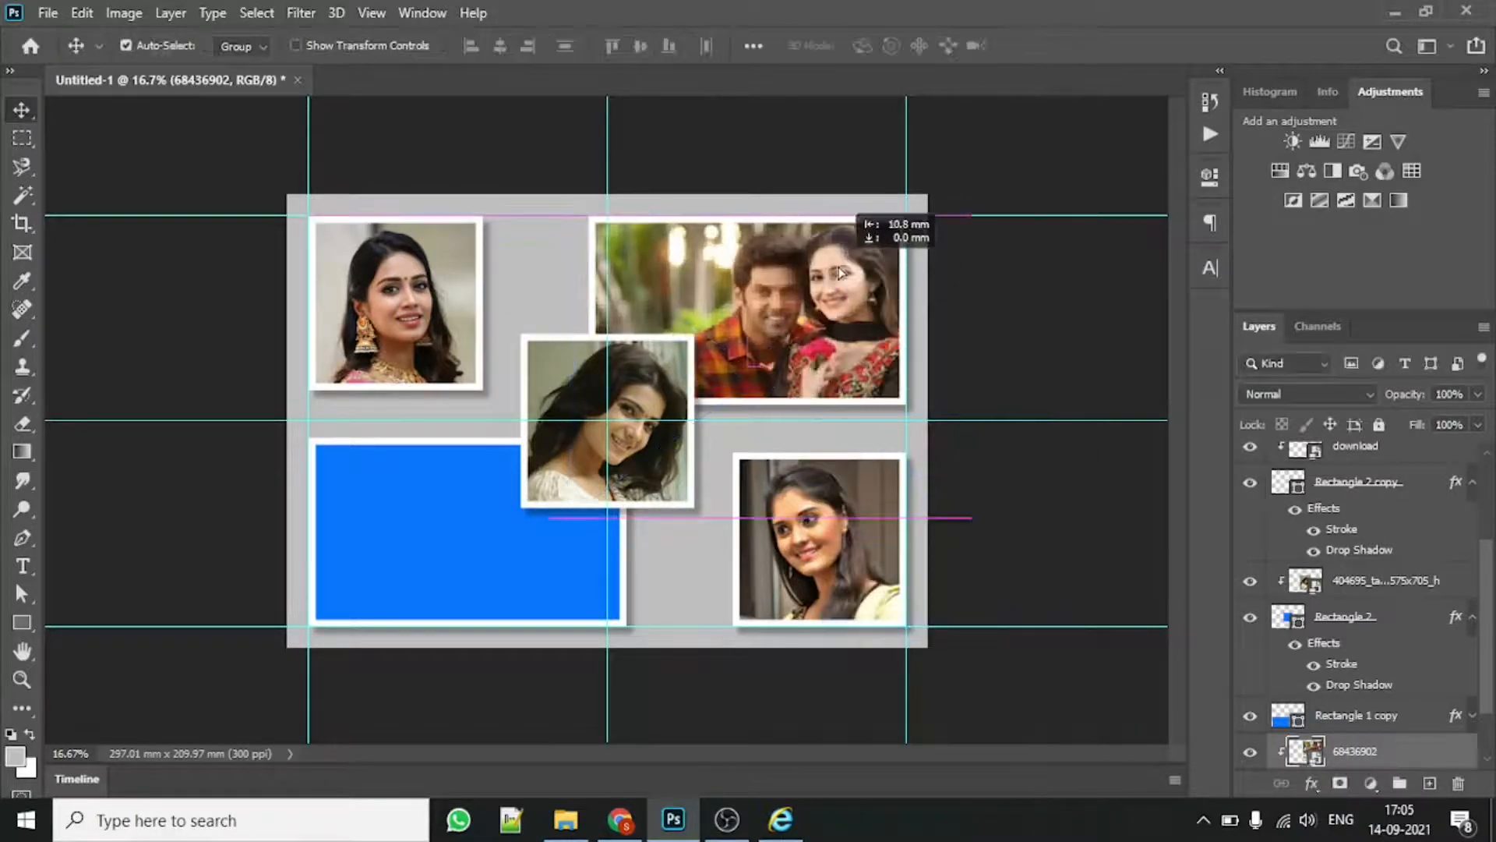
Step: Place the rakul-karthi photo from the image folder above the Rectangle 1 copy layer, over the lower-left rectangle
click(374, 554)
click(560, 818)
scroll(1013, 468, down, 5)
drag(1013, 452, 288, 632)
click(1049, 46)
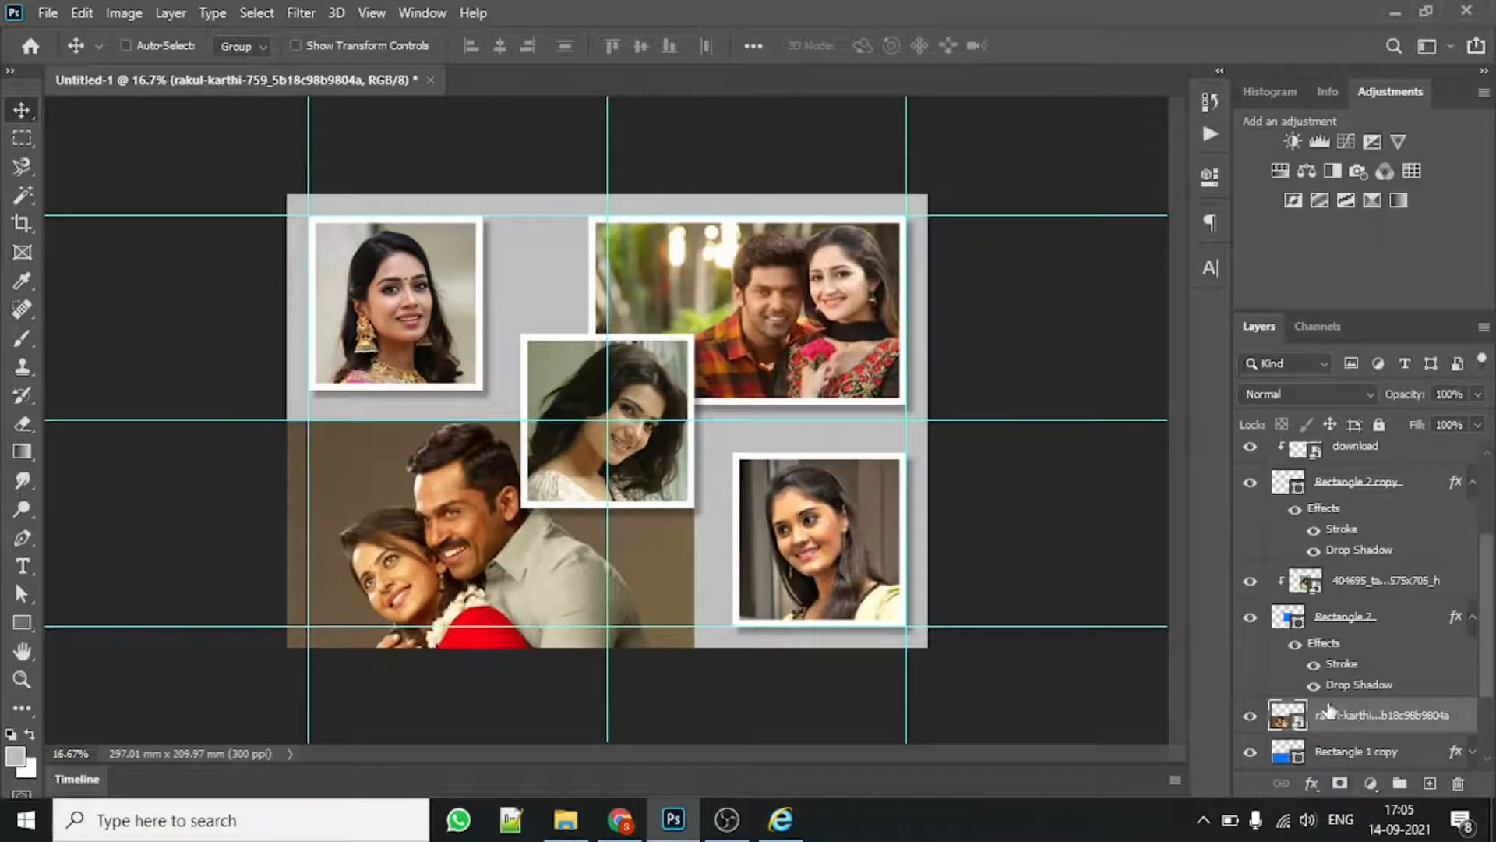
Step: Flip the rakul-karthi photo horizontally and tilt it slightly over the lower-left rectangle
key(ctrl+t)
right_click(566, 580)
click(621, 528)
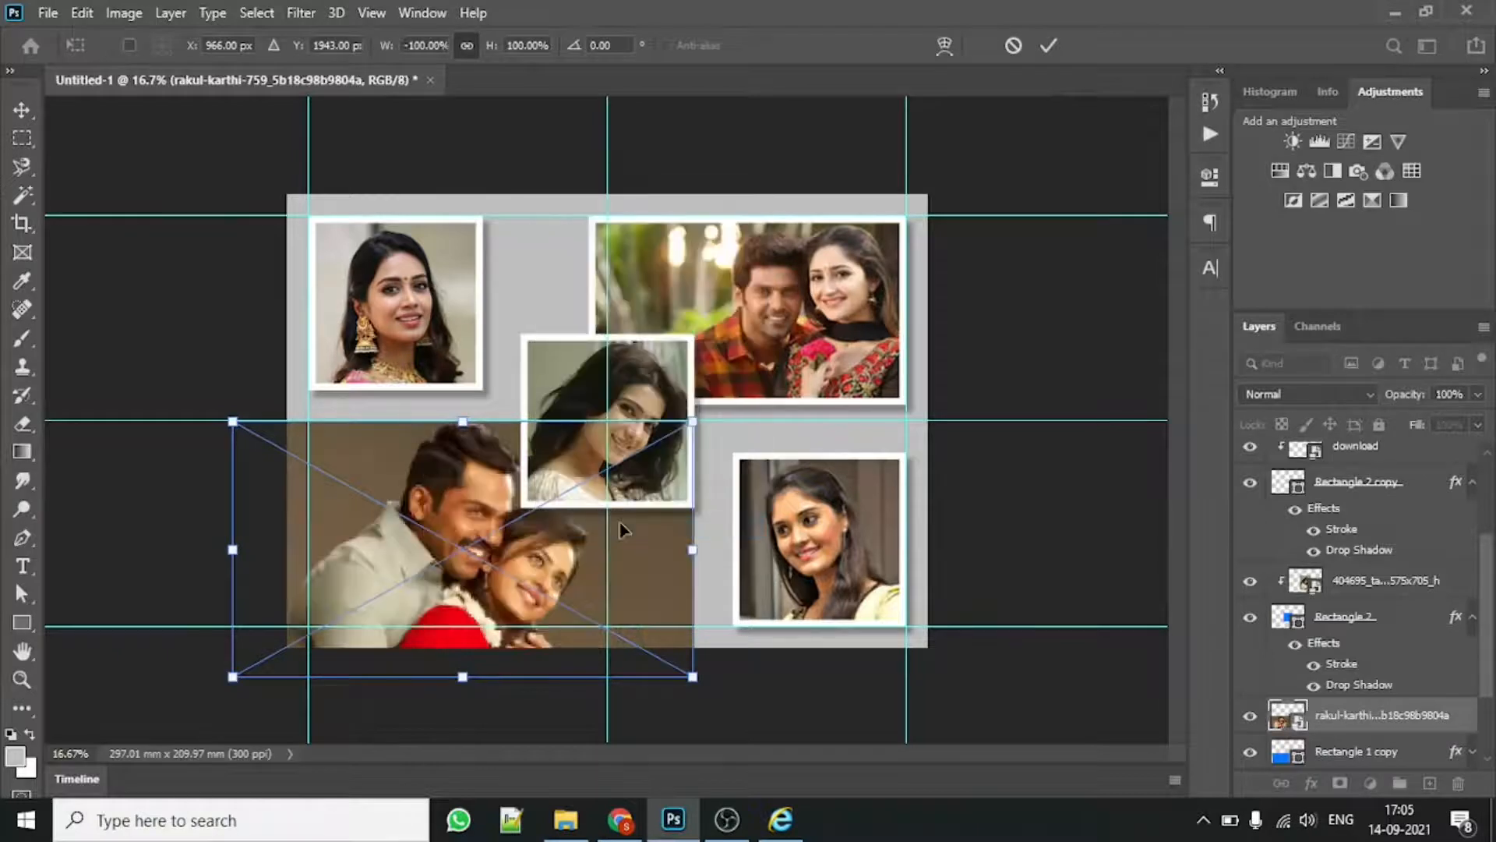
drag(735, 695, 787, 609)
drag(645, 575, 751, 633)
click(1048, 45)
Step: Clip the rakul-karthi photo to the lower-left rectangle and nudge it down
right_click(1369, 712)
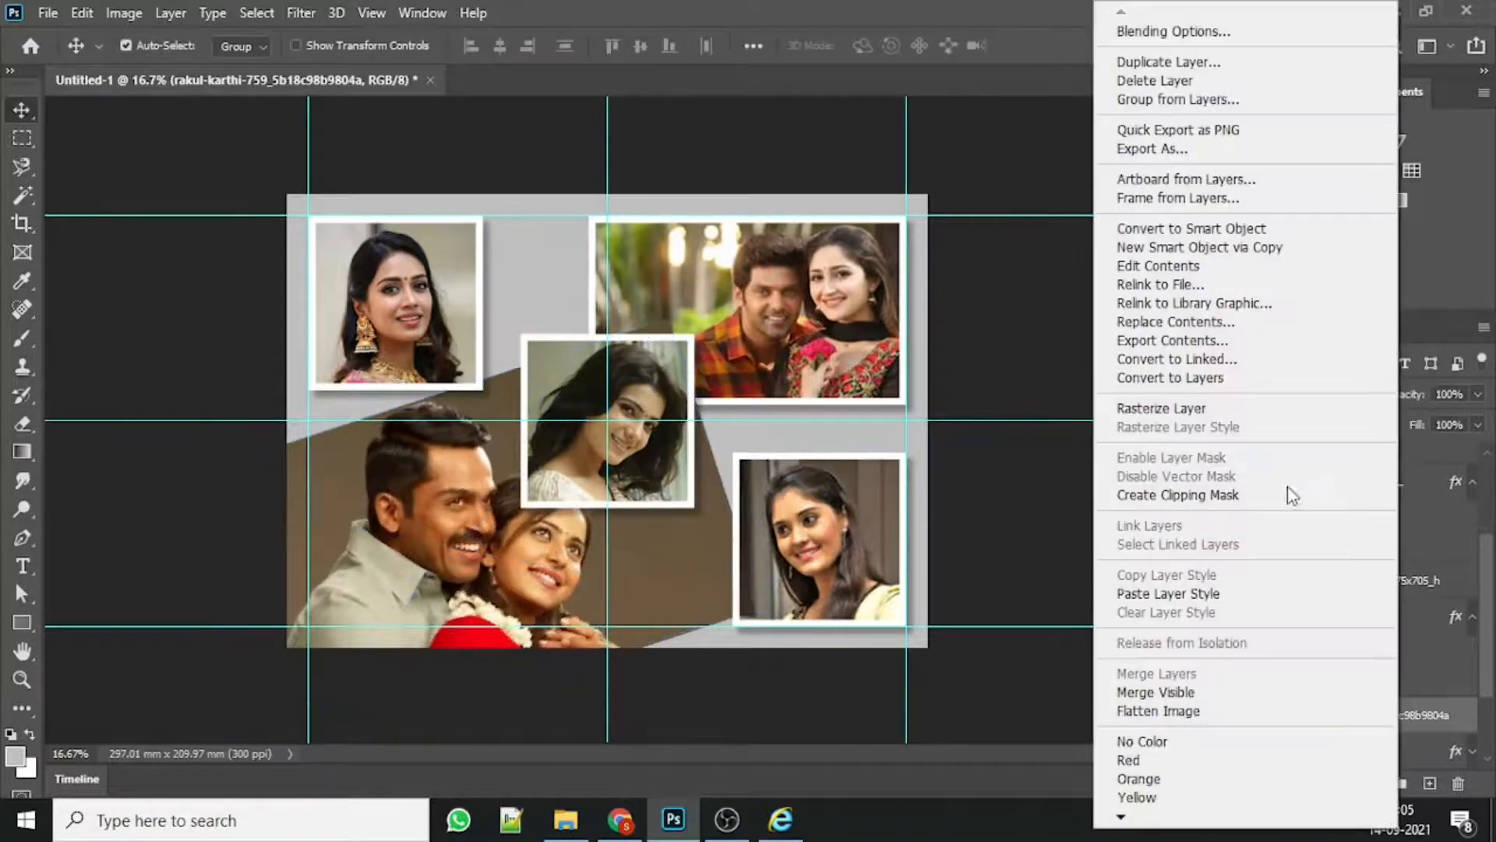
click(1285, 494)
drag(474, 547, 476, 564)
Step: Readjust the rakul-karthi photo's tilt, position and size so it fills the lower-left frame completely
key(ctrl+t)
drag(718, 477, 699, 480)
drag(473, 551, 445, 552)
drag(689, 500, 696, 538)
drag(693, 667, 634, 596)
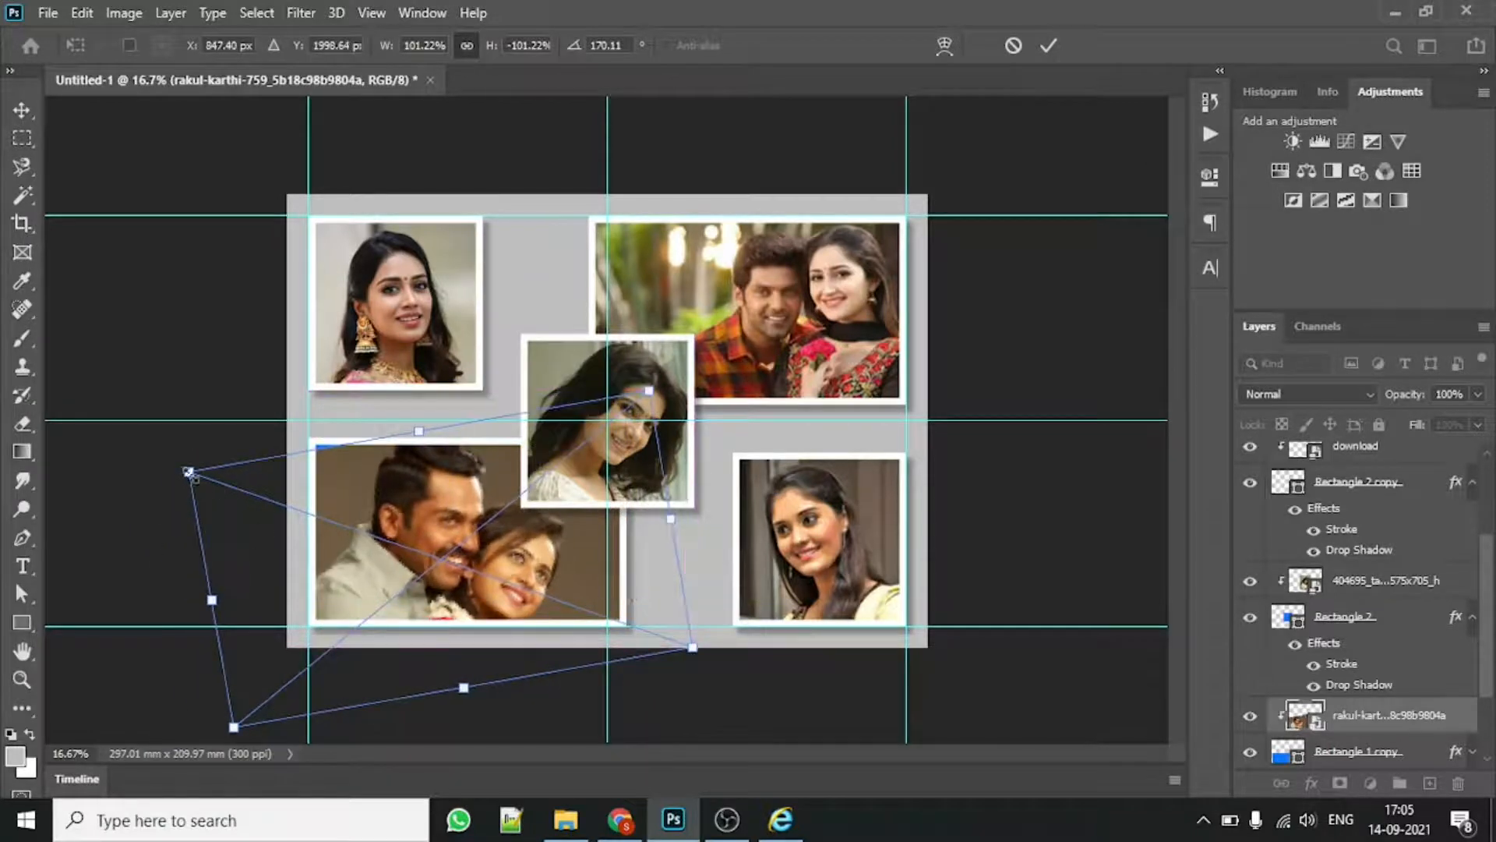
drag(189, 473, 170, 414)
click(1049, 45)
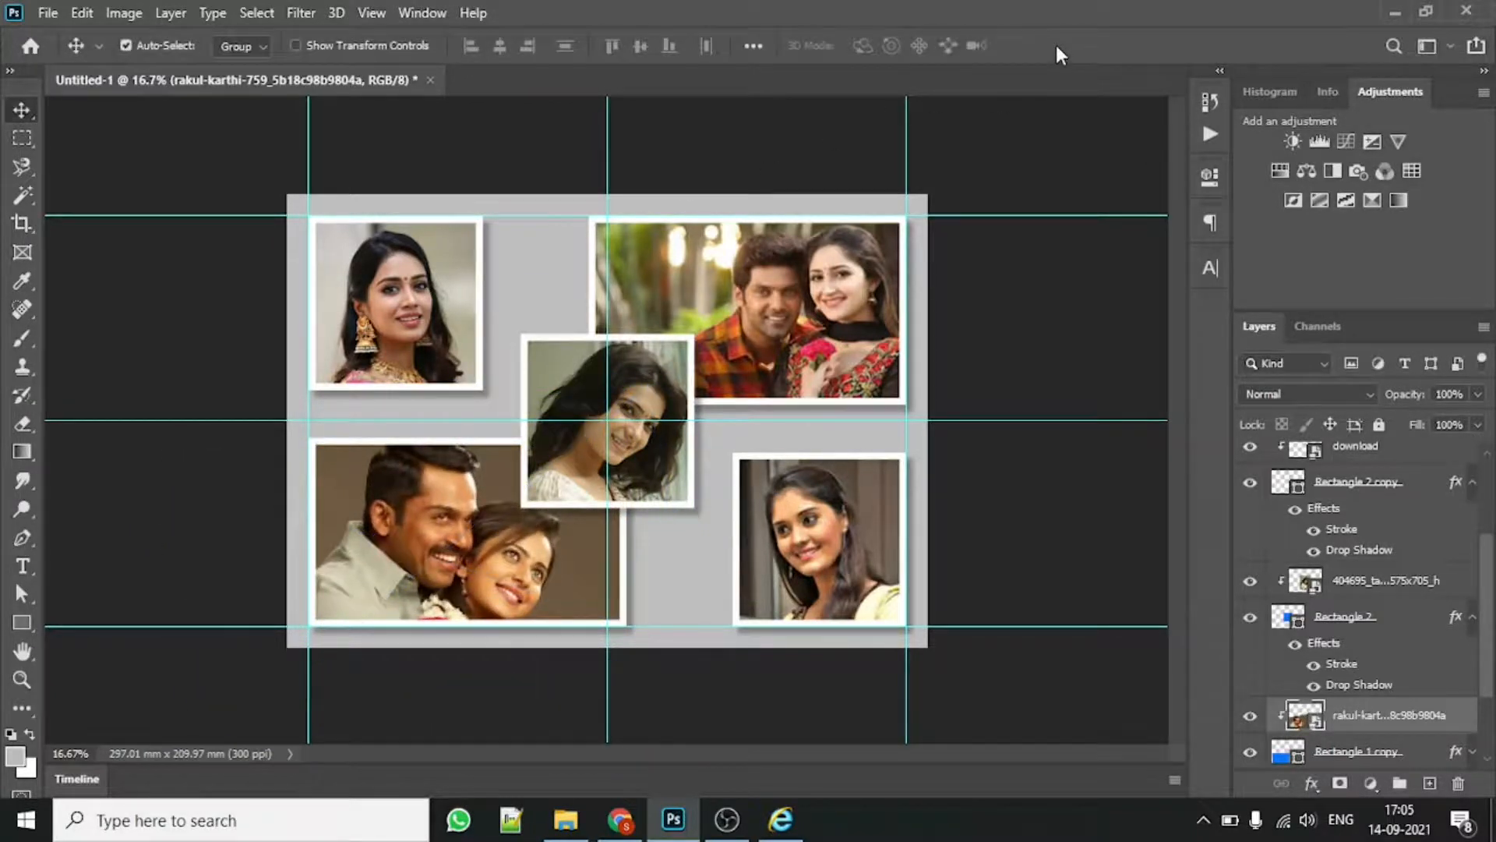
Step: Switch to Chrome and copy the pink watercolour background image from the image search preview
key(alt+Tab)
right_click(980, 433)
click(1044, 609)
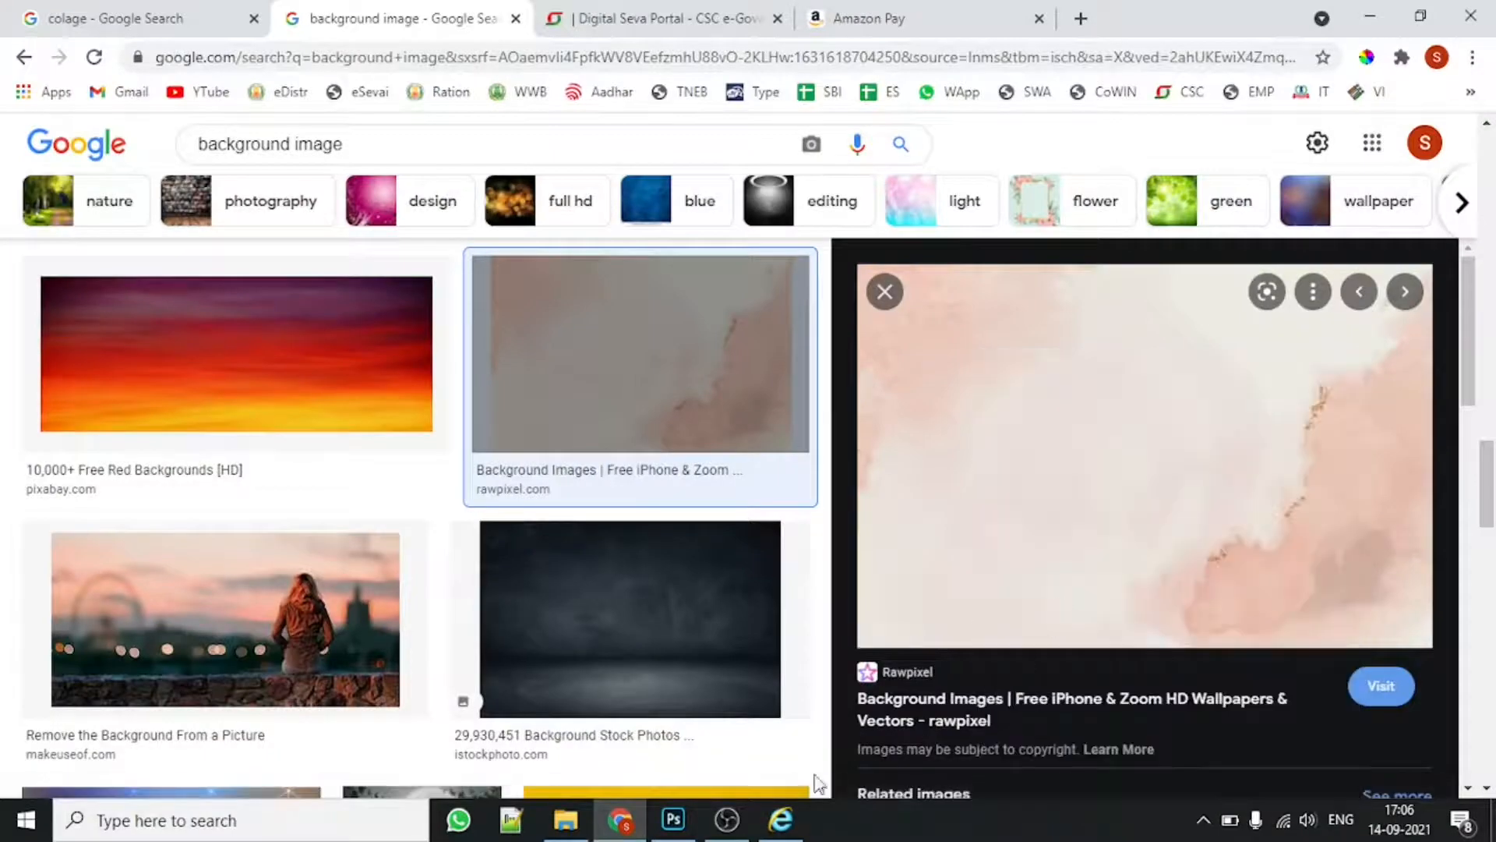
Step: Switch back to Photoshop, paste the copied image directly above the Background layer, and enlarge it to cover the whole canvas
click(673, 819)
click(1411, 752)
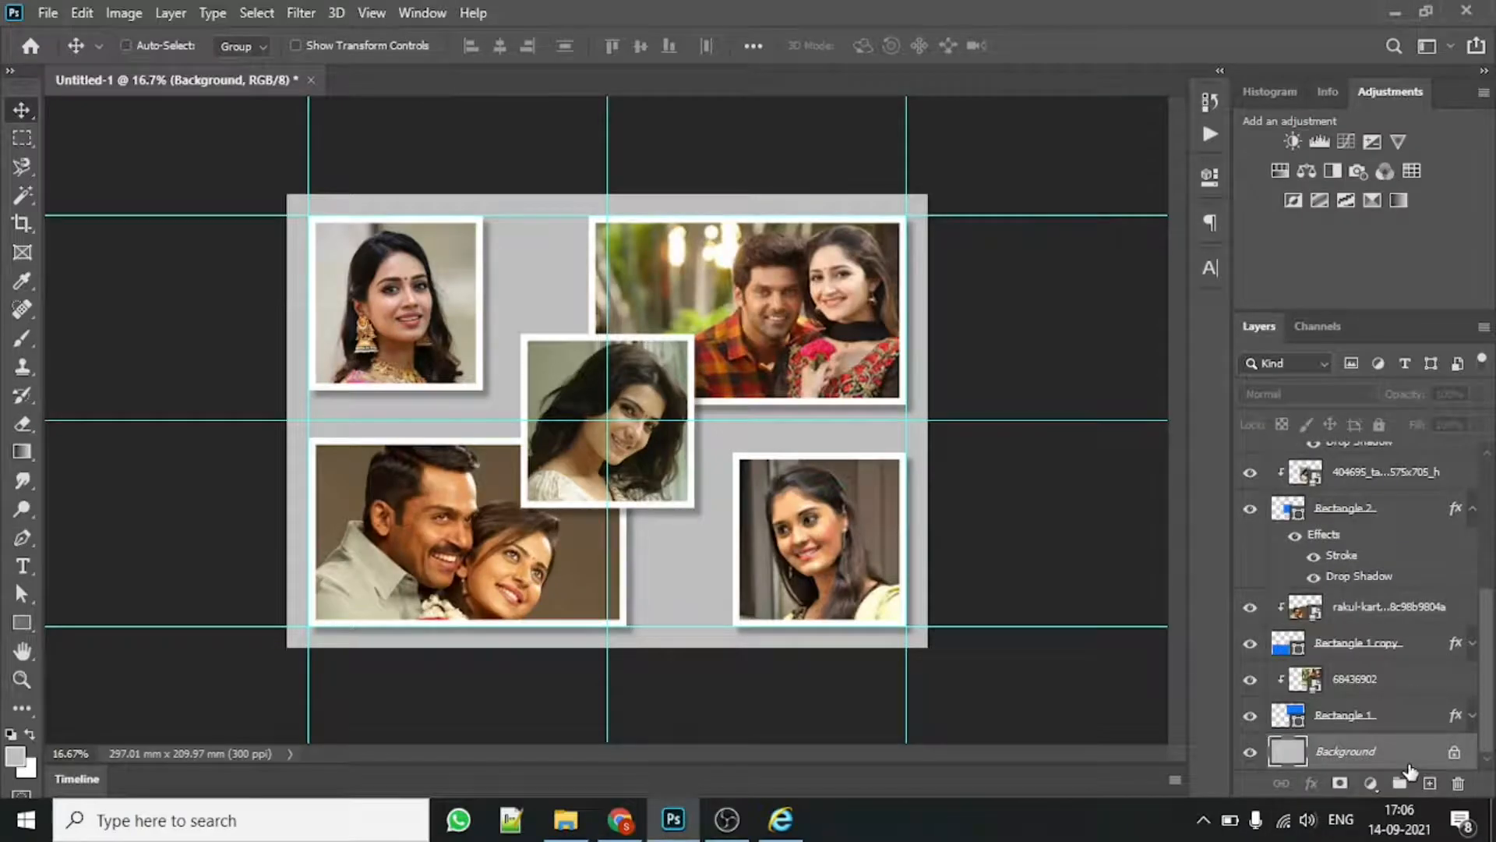
key(ctrl+v)
key(ctrl+t)
drag(534, 372, 261, 190)
drag(679, 469, 932, 689)
key(Return)
Step: Set the pasted background image's blend mode to Color and hide the guides
click(1309, 393)
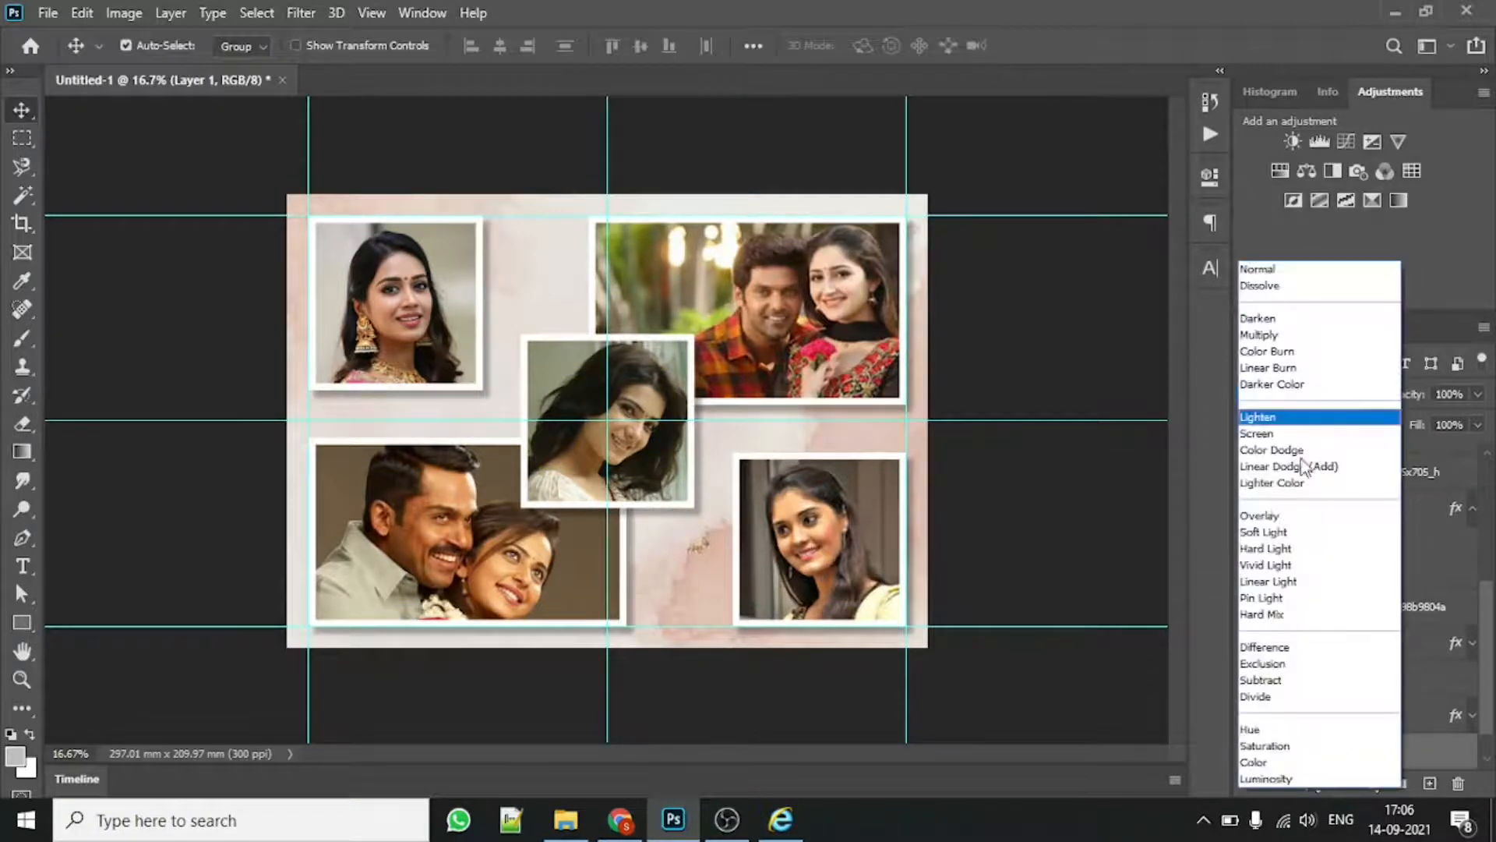
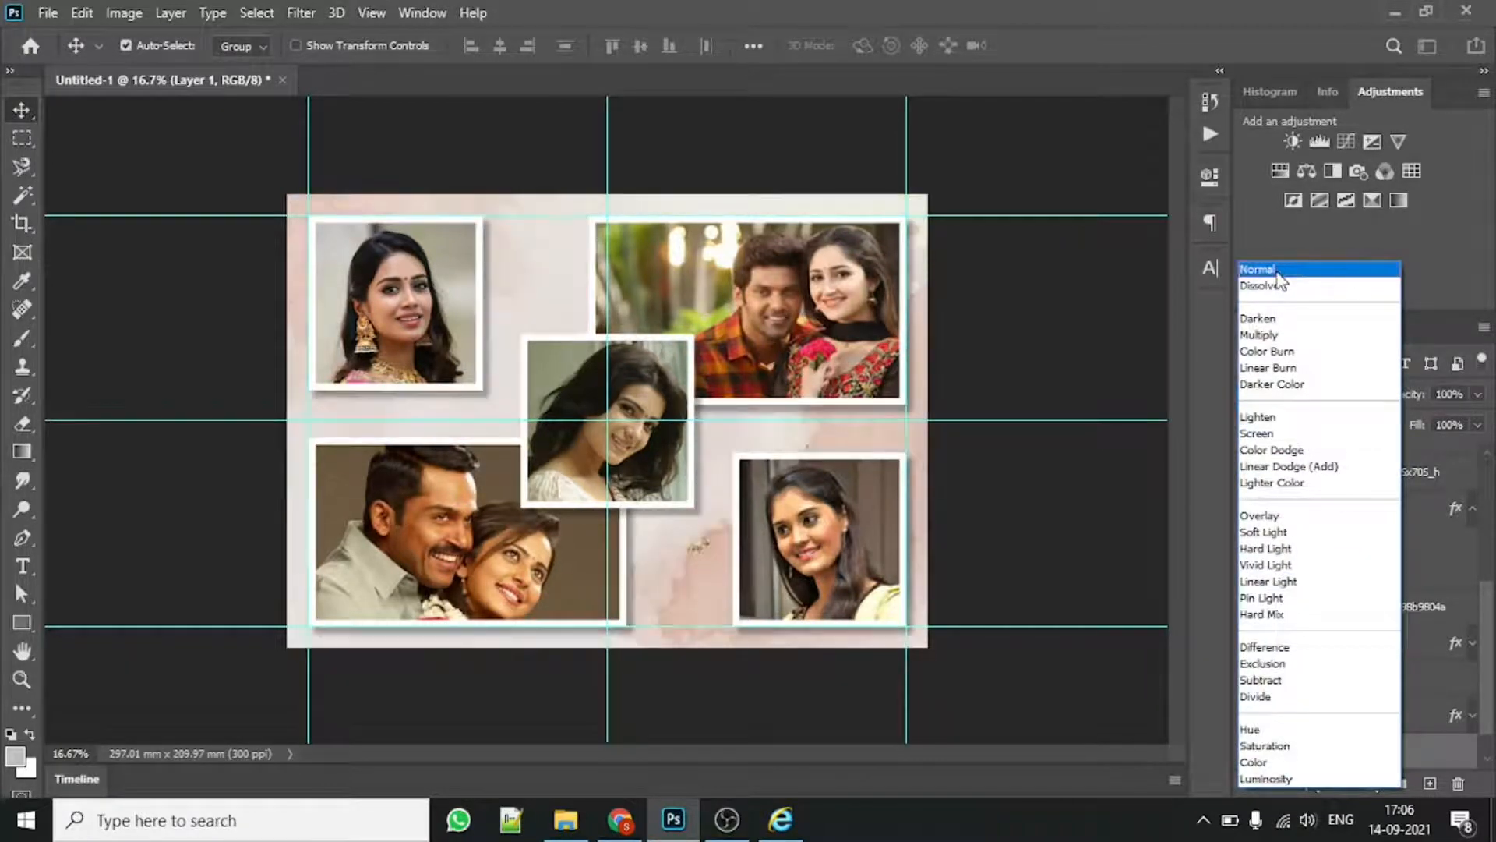
click(1293, 762)
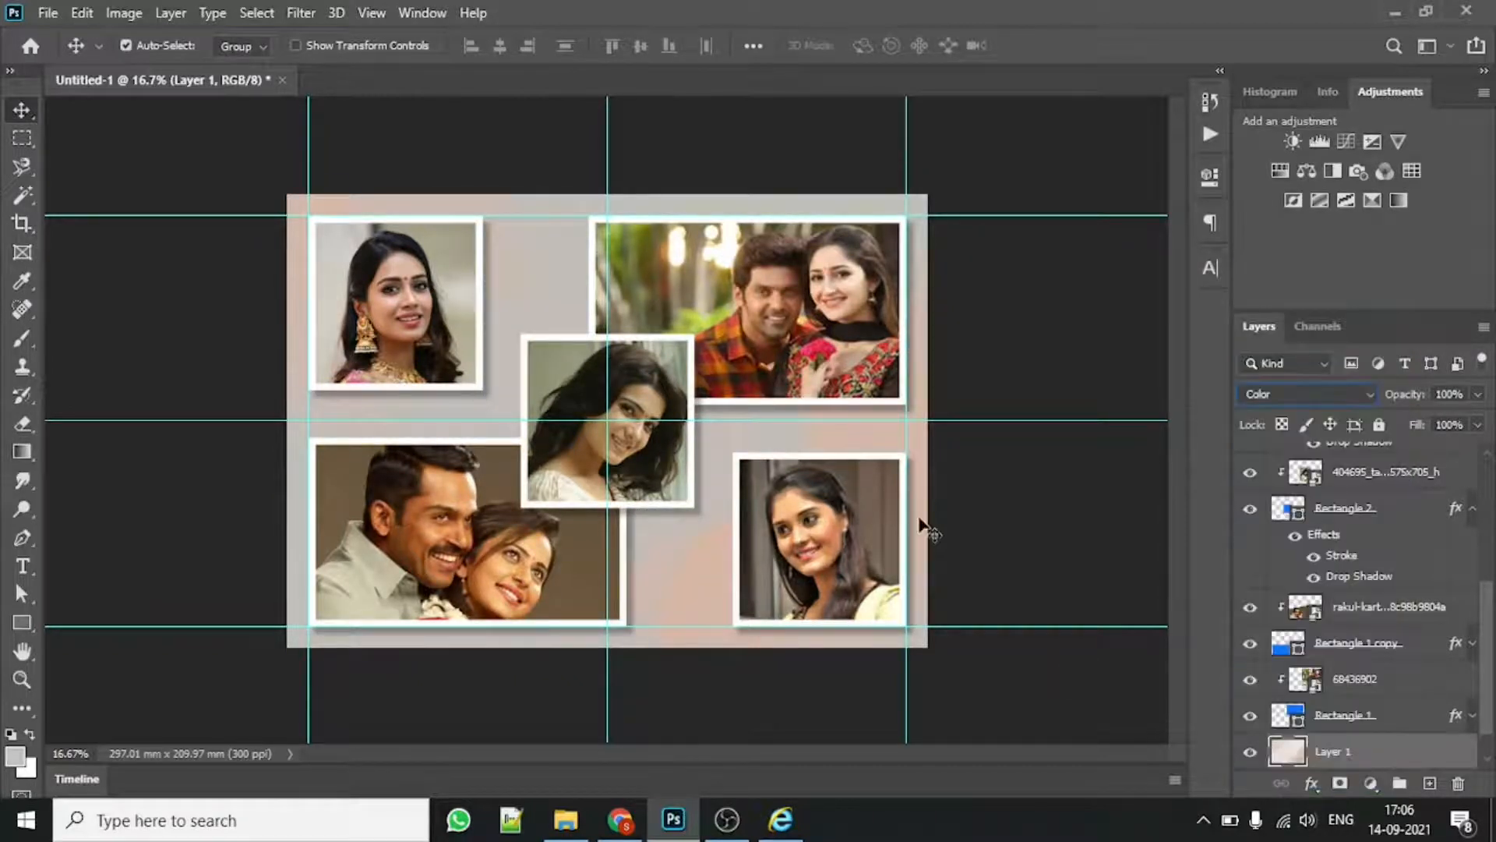
click(371, 15)
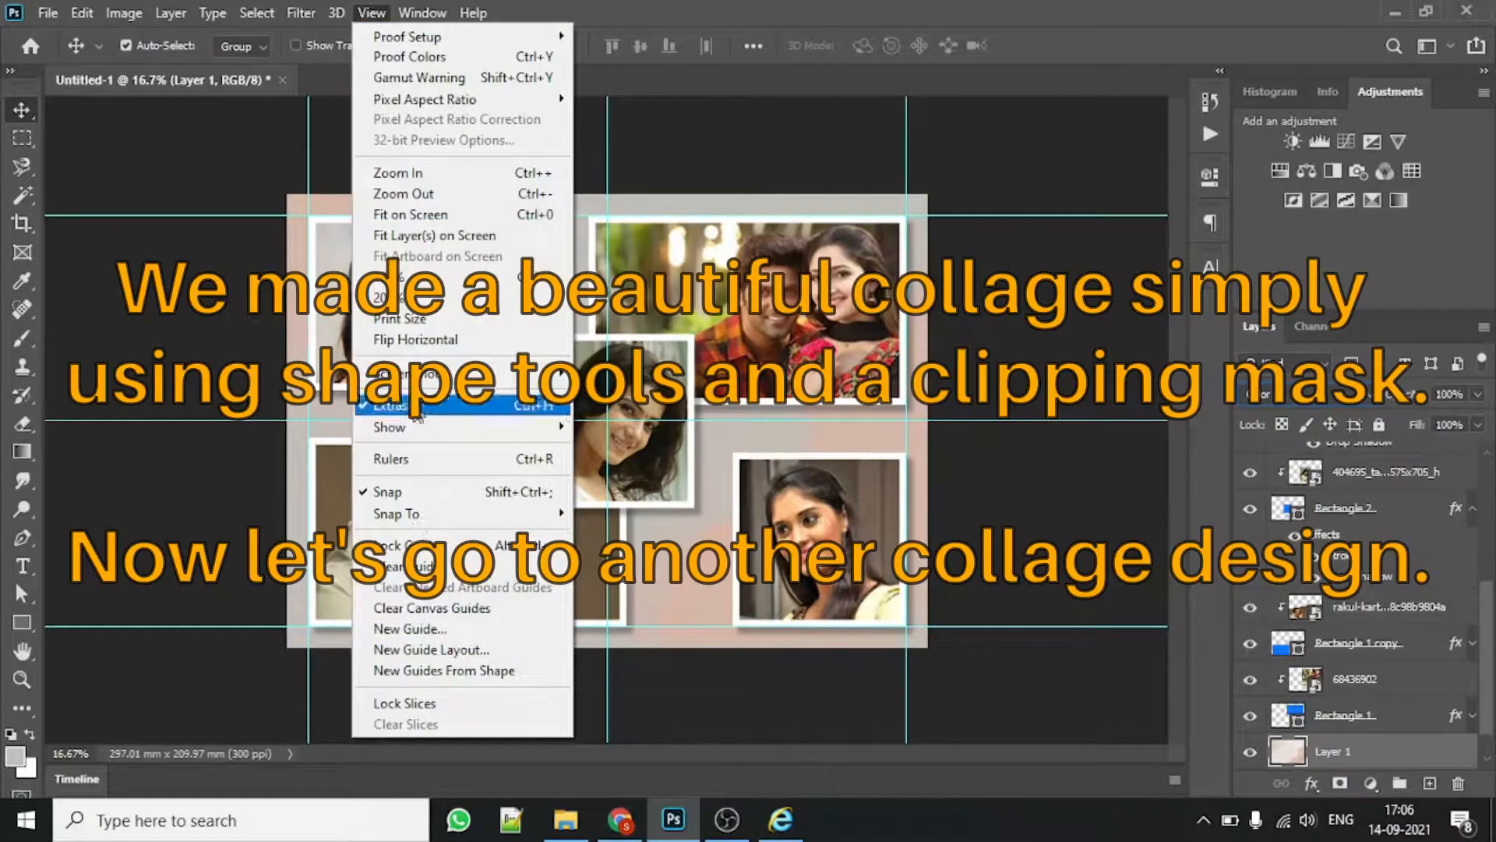
click(502, 405)
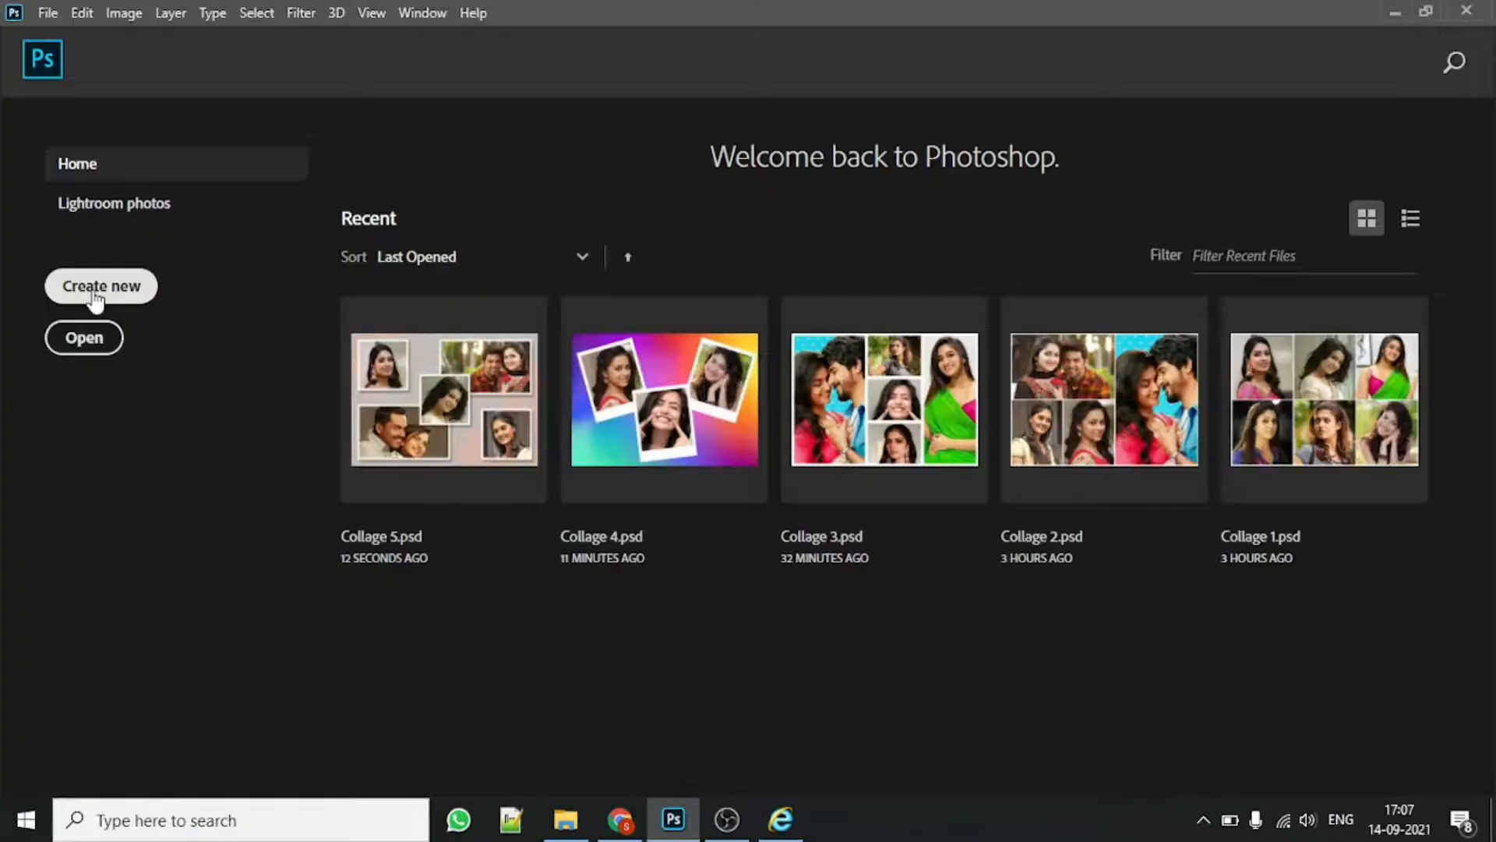
Step: Create a new 297 x 210 mm landscape document at 72 pixels/inch with a white background
click(95, 296)
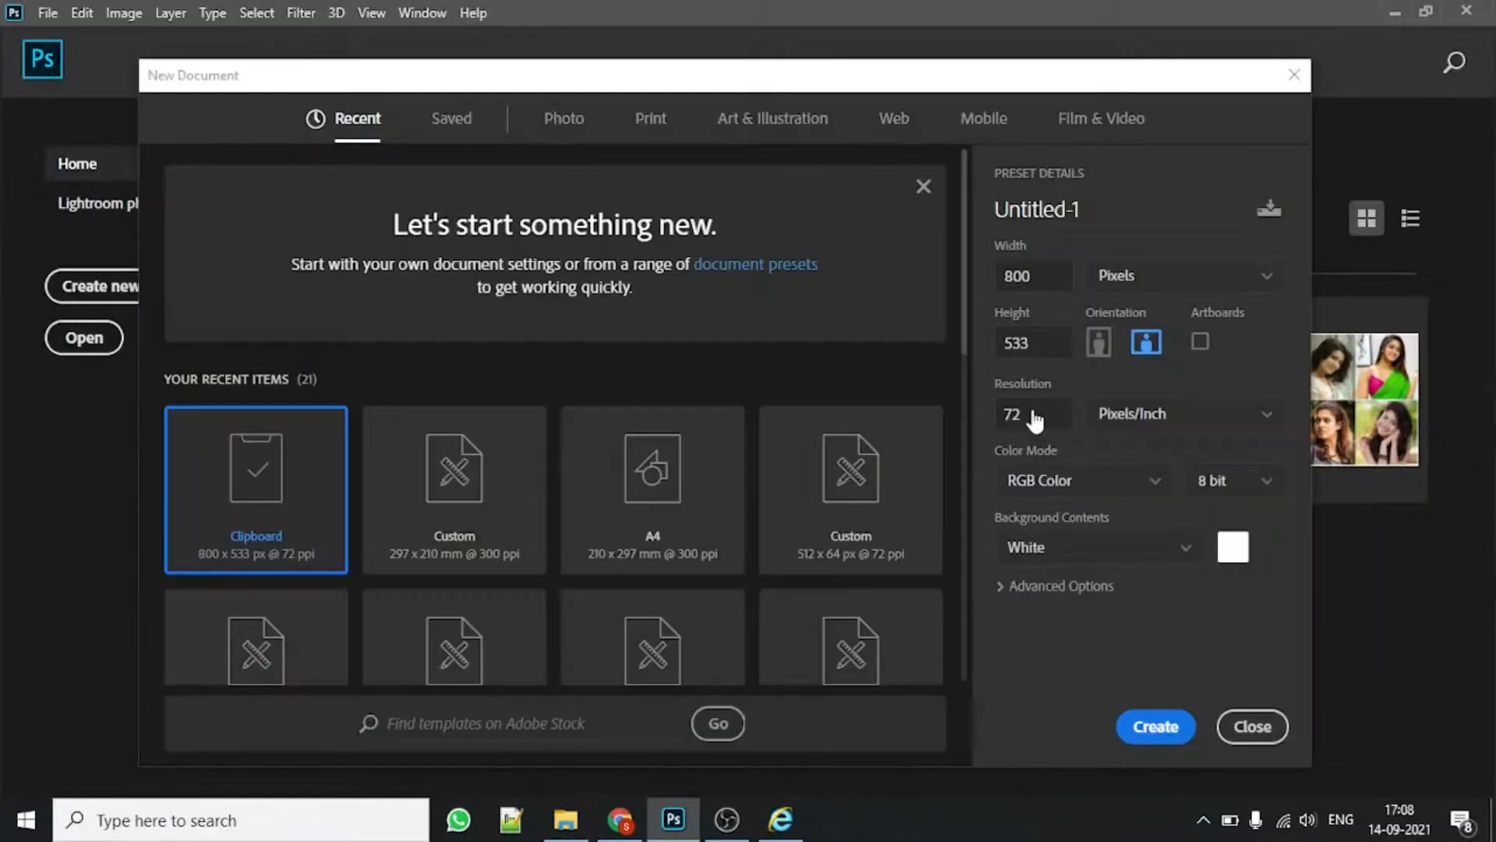
click(475, 474)
click(1028, 414)
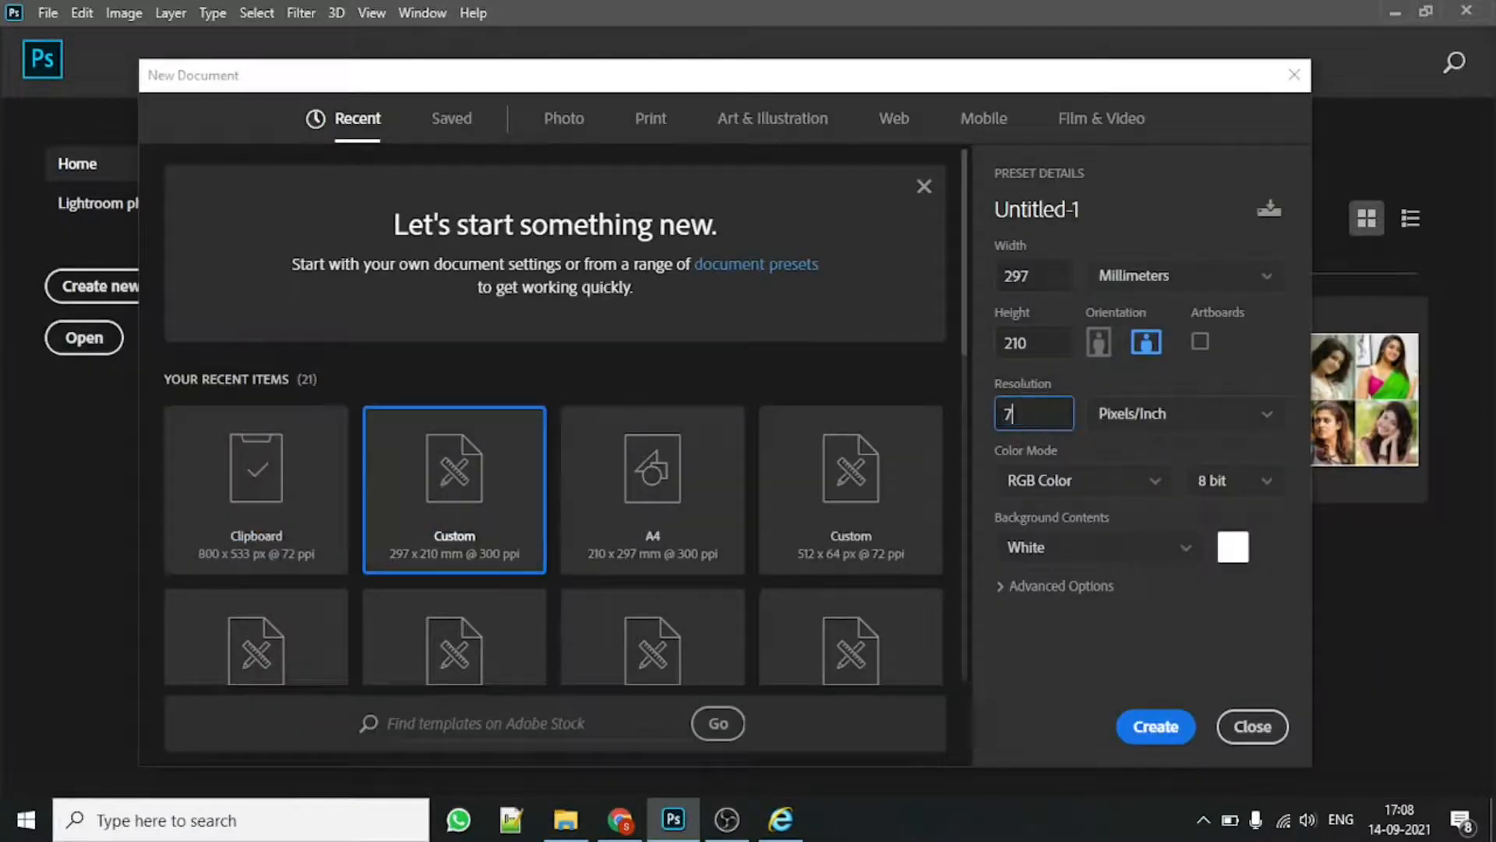
click(1155, 737)
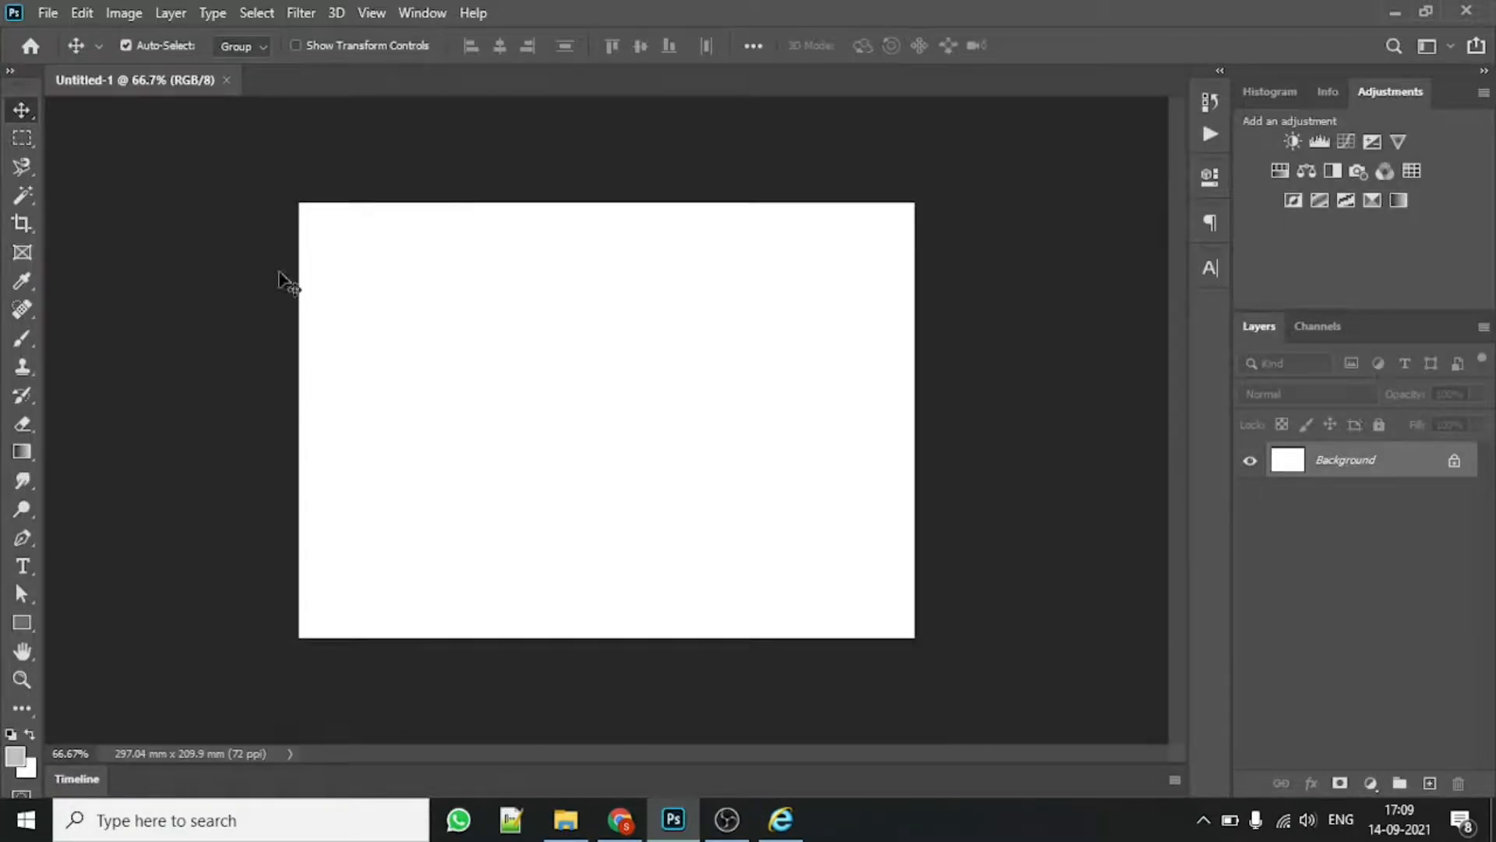
Step: Add a guide layout with 3 columns, 2 rows and 10 mm margins on all sides
click(372, 13)
click(492, 650)
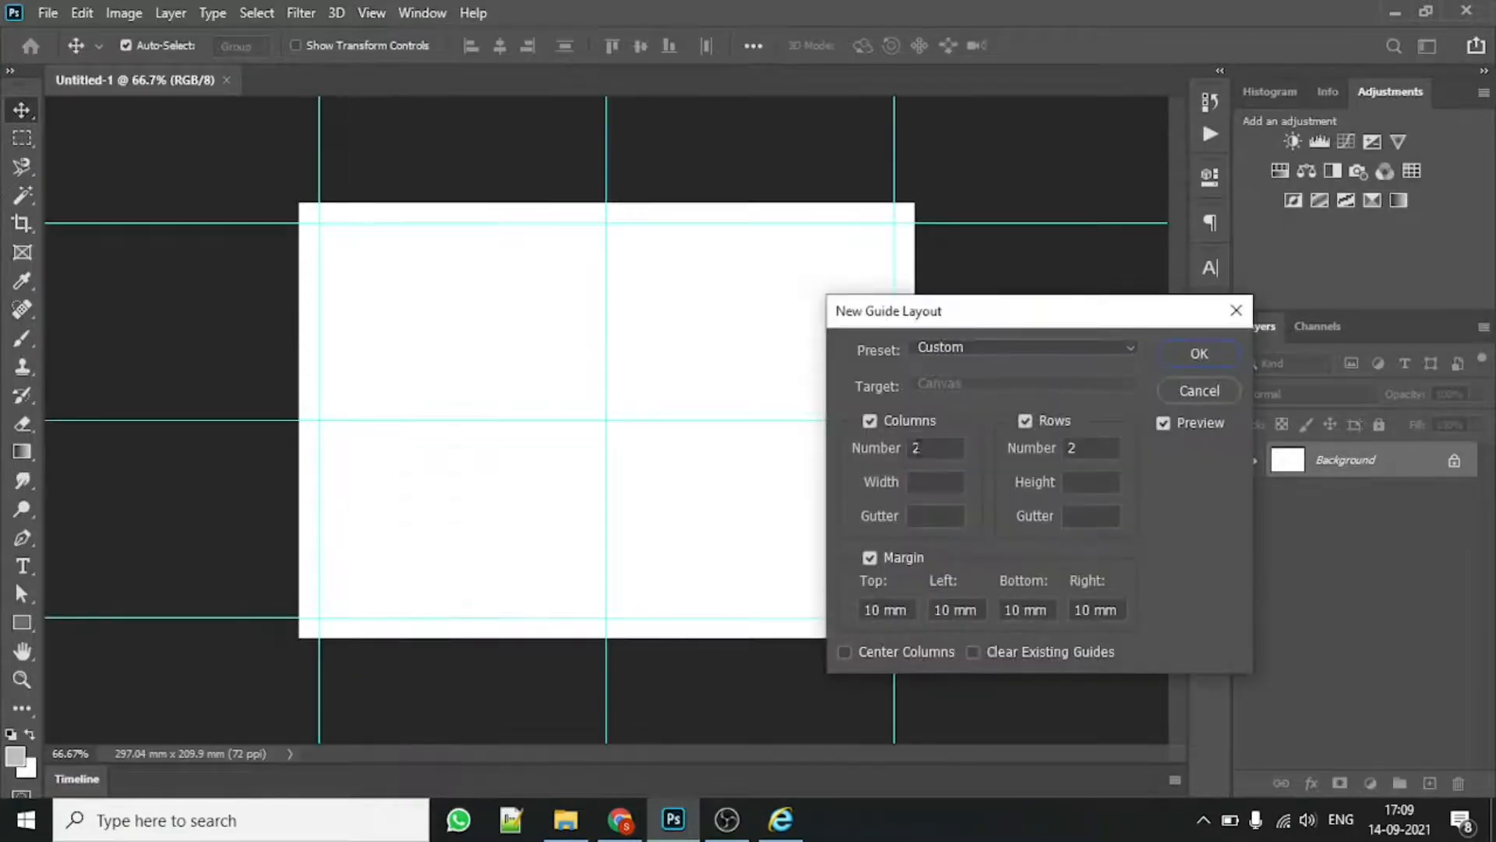
text(3)
click(1191, 360)
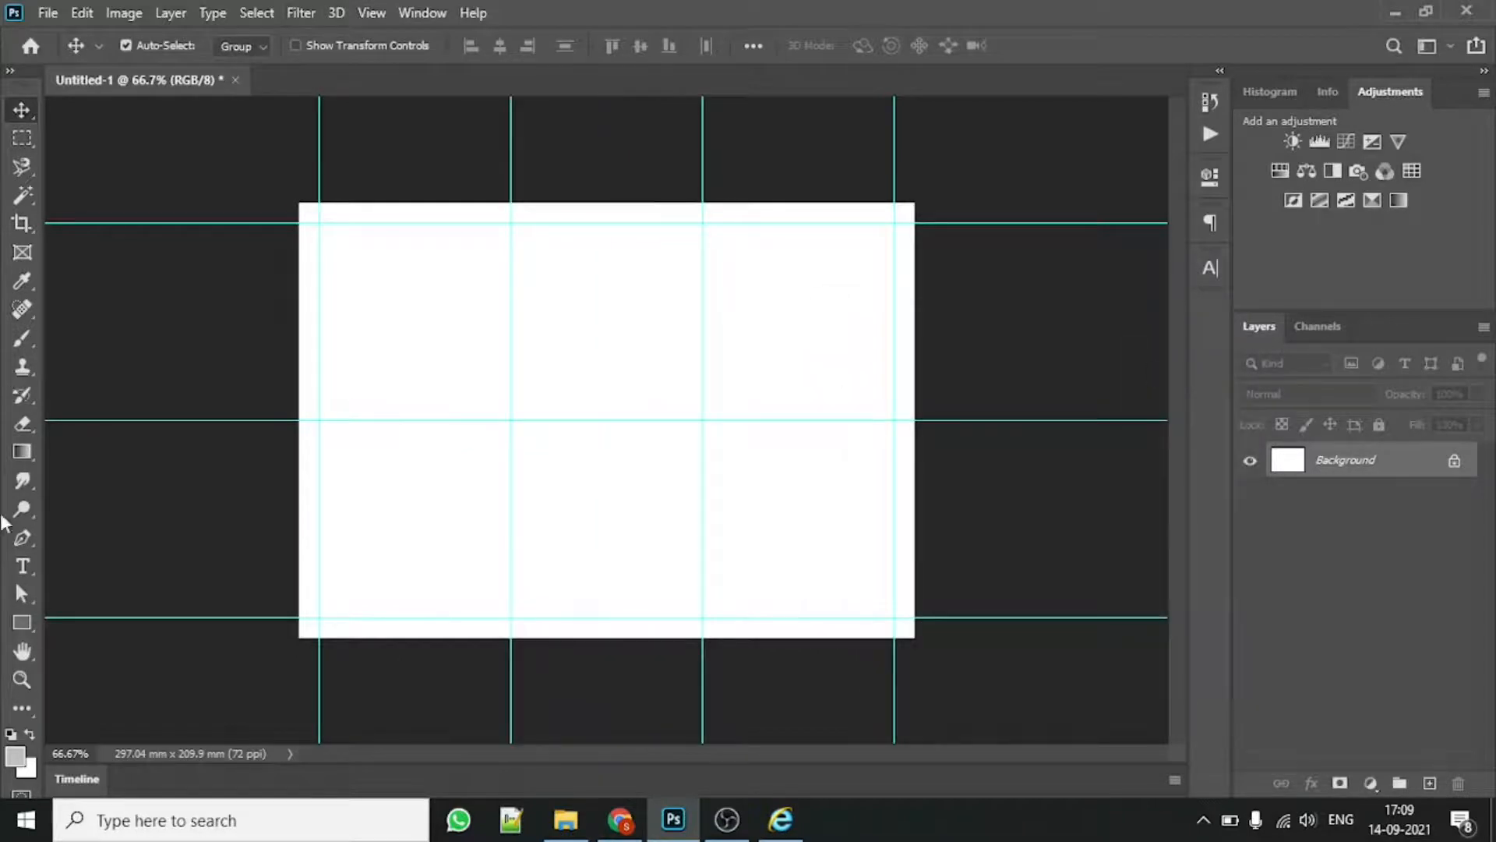
Step: Draw a 262 px grey square in the upper middle guide cell and rotate it 45° into a diamond
key(u)
drag(512, 223, 704, 456)
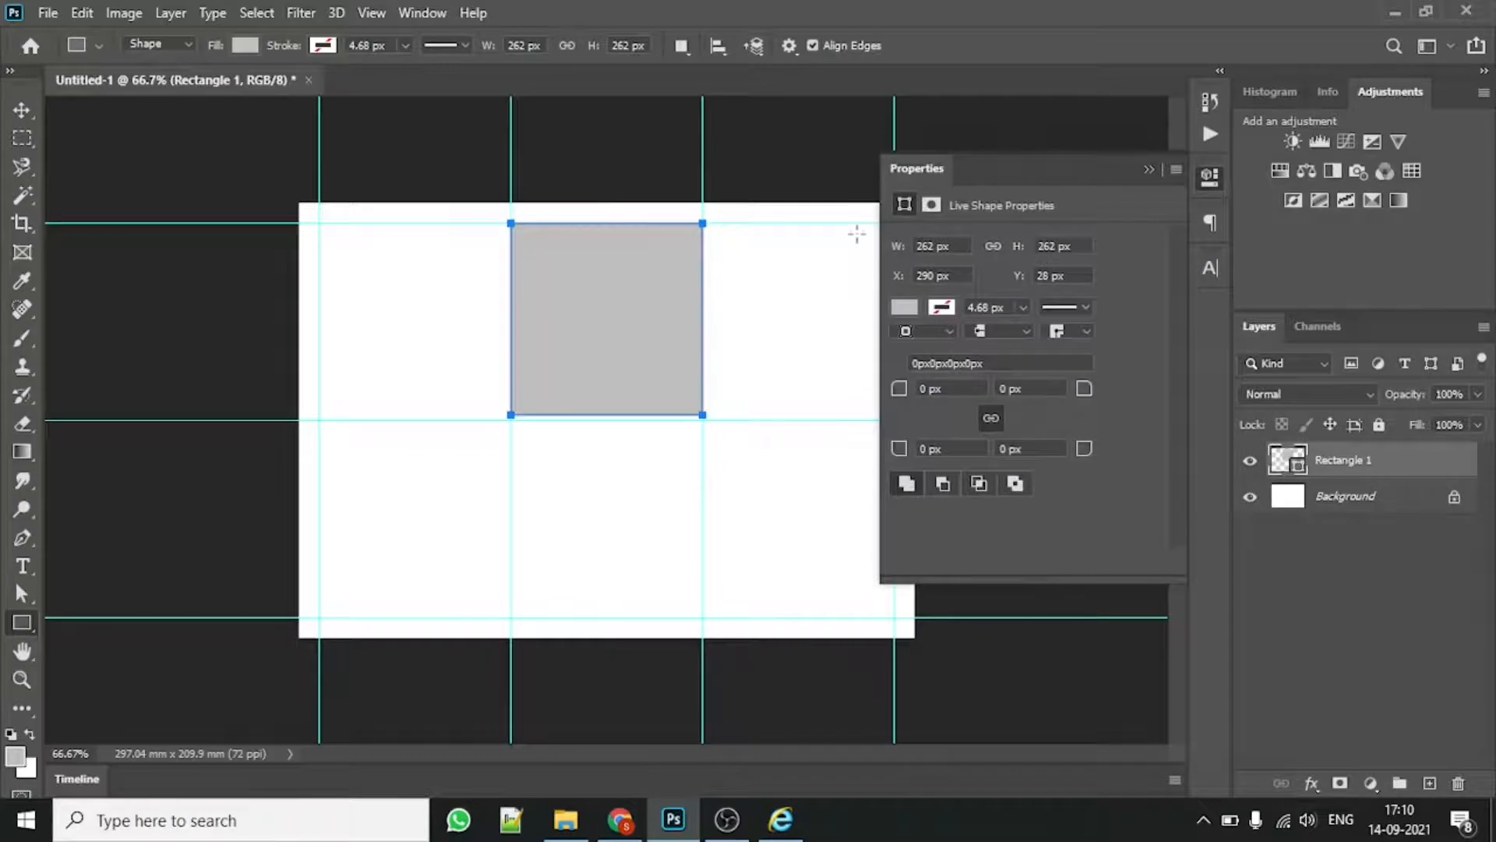
click(23, 110)
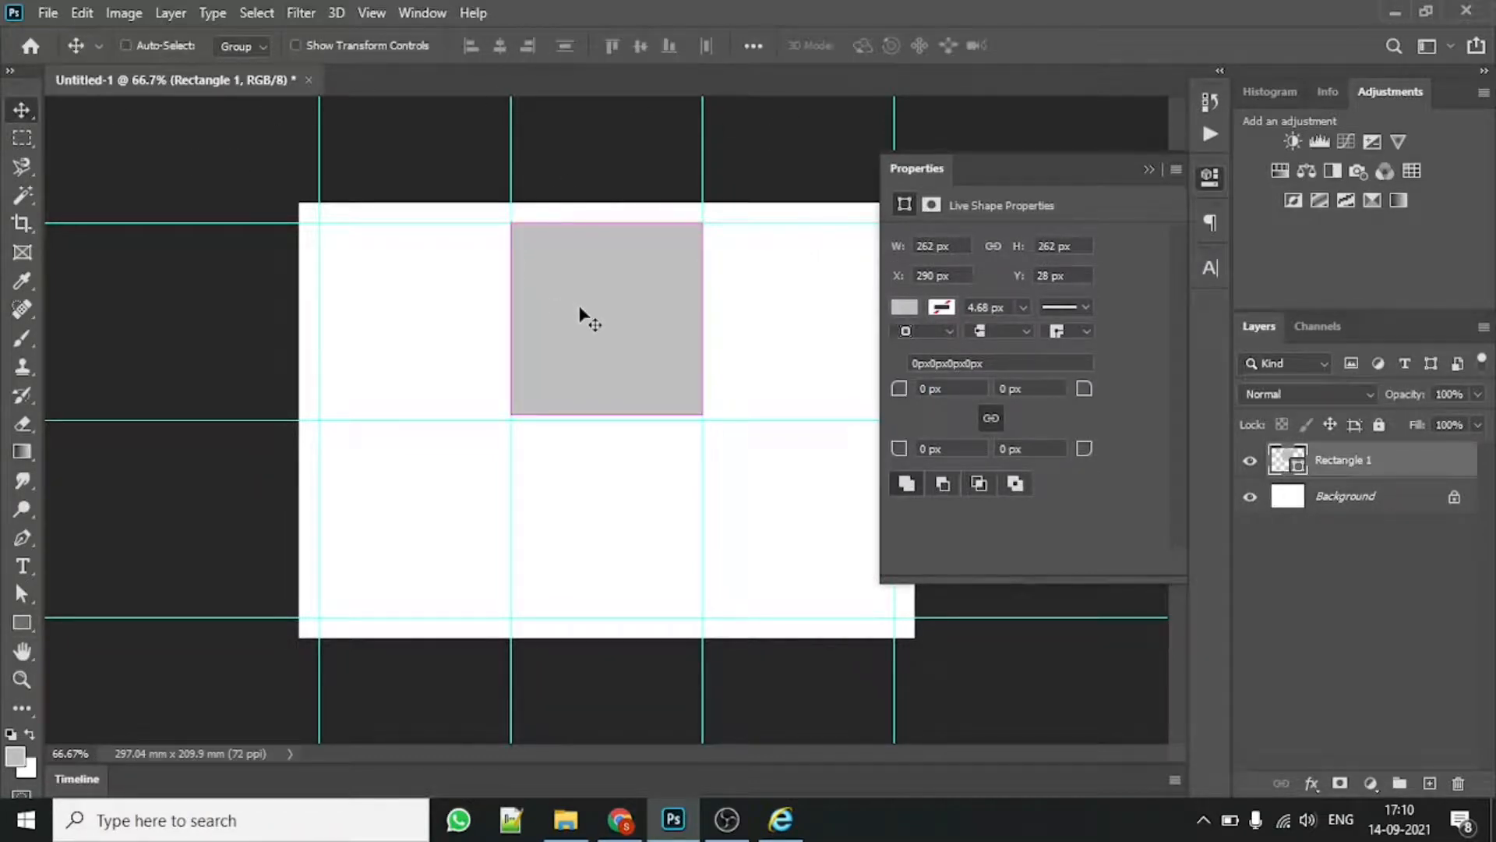
key(ctrl+t)
text(90.00)
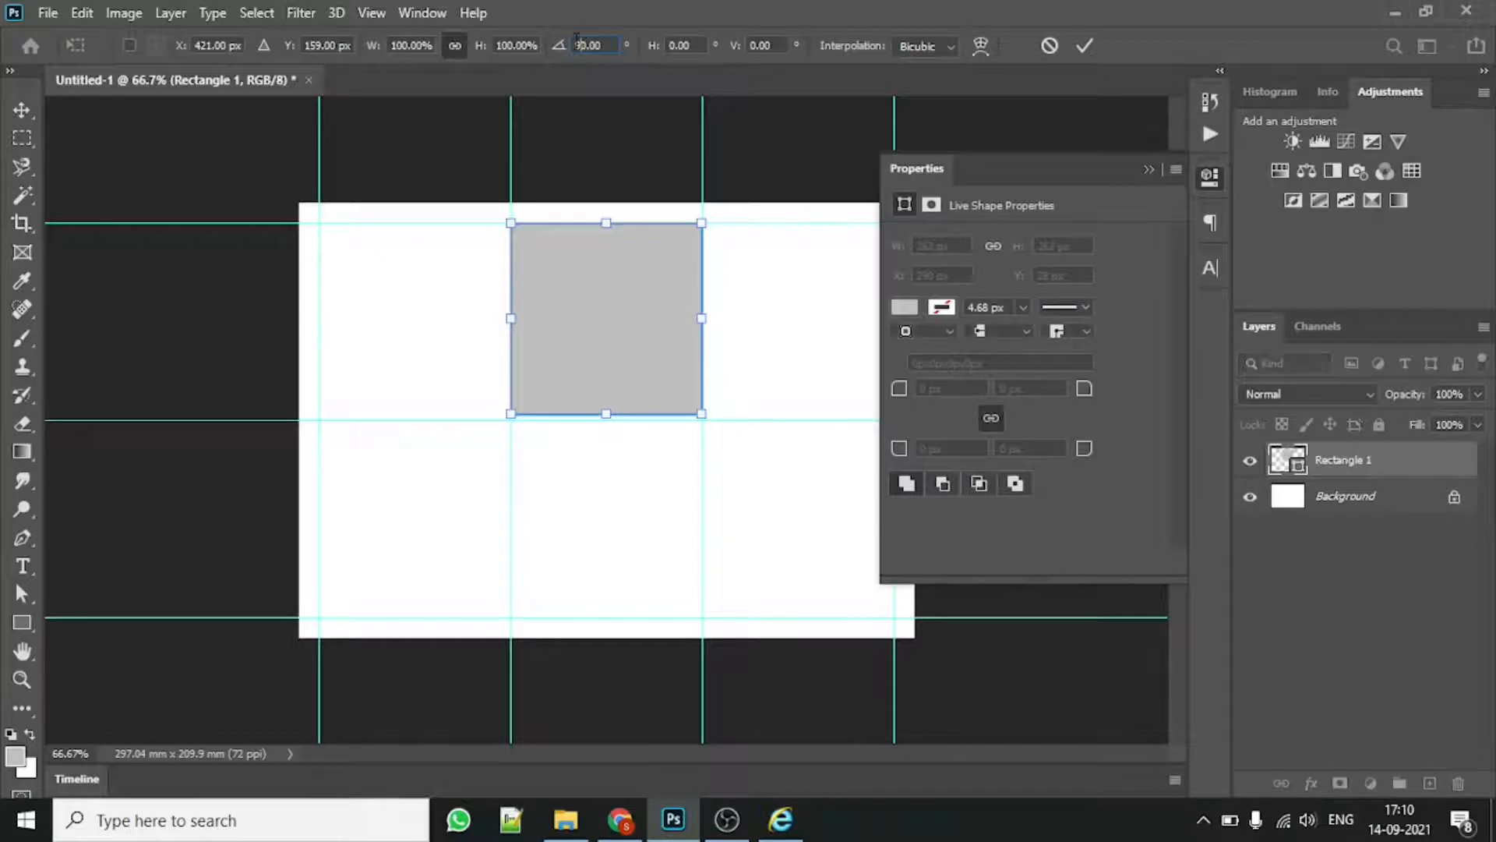
text(45)
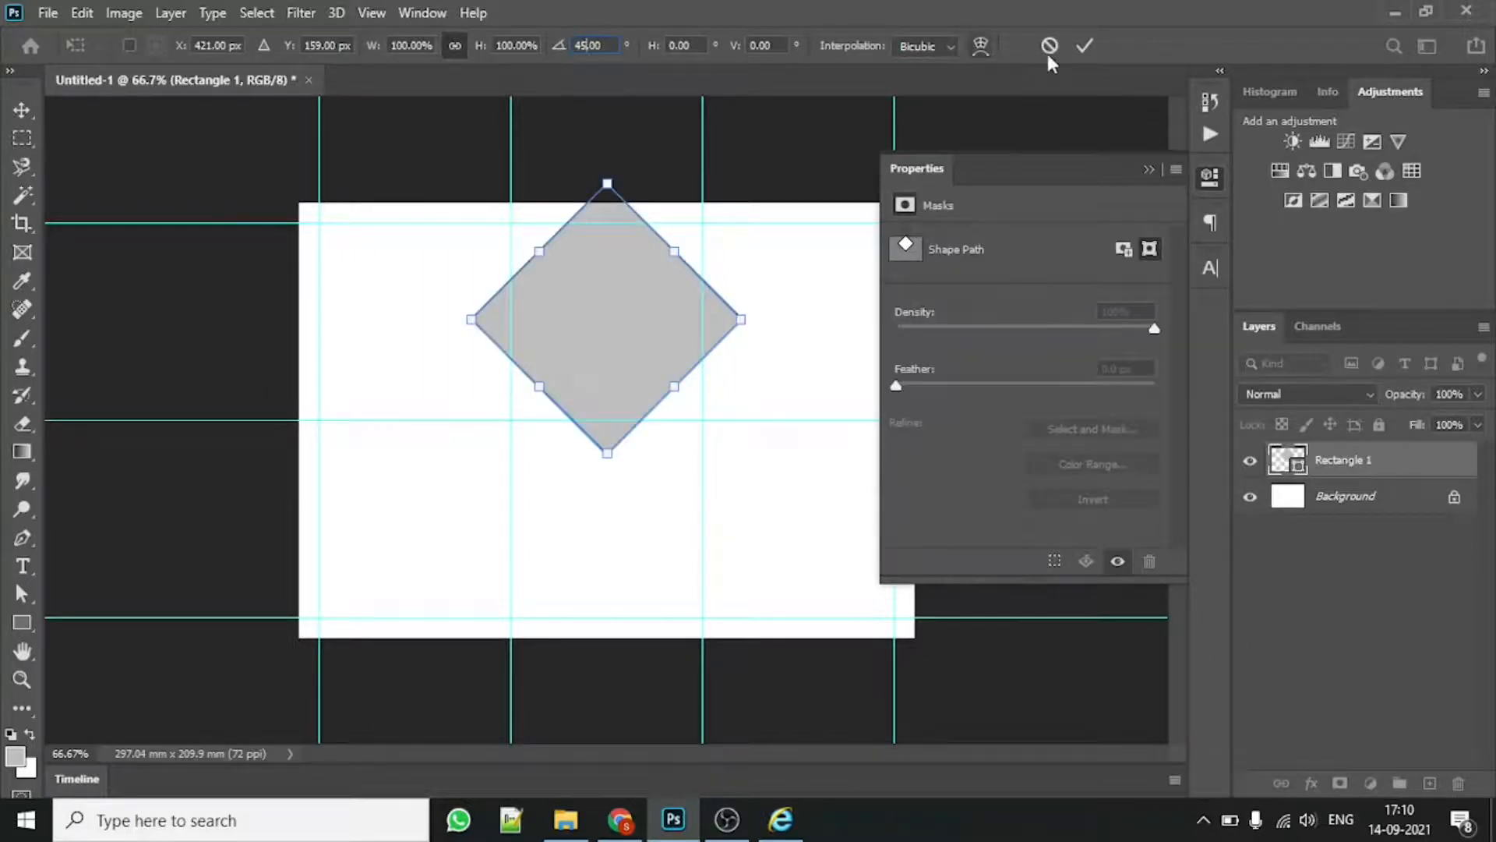
click(1083, 46)
click(1149, 169)
Step: Move the diamond to the exact centre of the canvas
drag(606, 335, 606, 422)
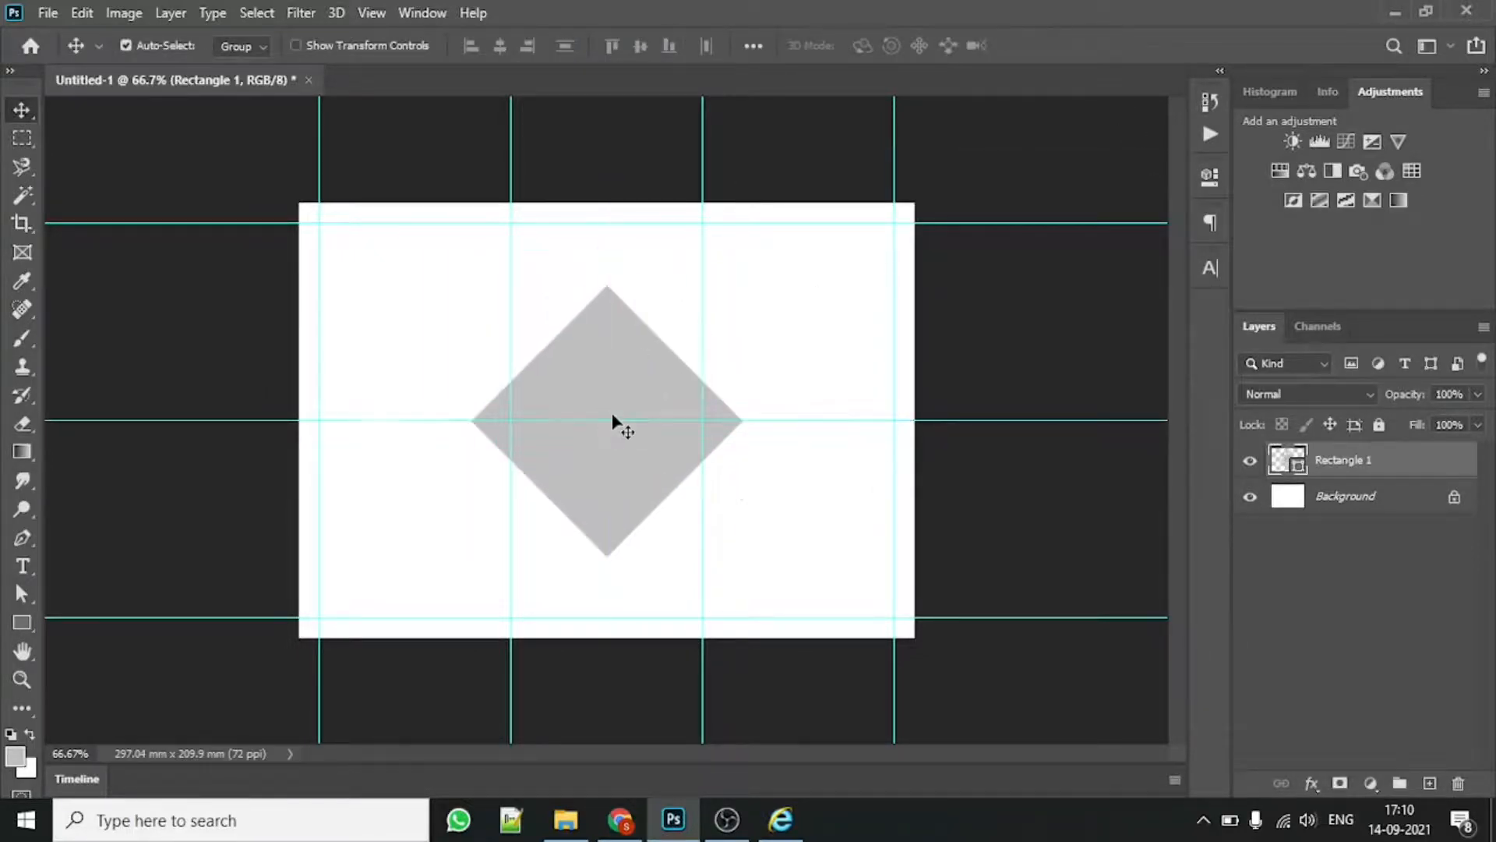
key(ctrl+a)
click(160, 140)
key(ctrl+d)
click(627, 355)
Step: Duplicate the central diamond up and to the right, and scale the copy down
drag(591, 384, 722, 251)
key(ctrl+t)
drag(876, 148, 822, 223)
click(1080, 43)
Step: Nudge the smaller diamond copy until it sits flush along the upper-right edge of the central diamond
drag(750, 312, 748, 302)
key(Down)
key(Down)
key(Down)
key(Down)
key(Right)
key(Right)
key(Right)
key(Right)
key(Right)
key(Right)
key(Down)
key(Down)
key(Down)
key(Down)
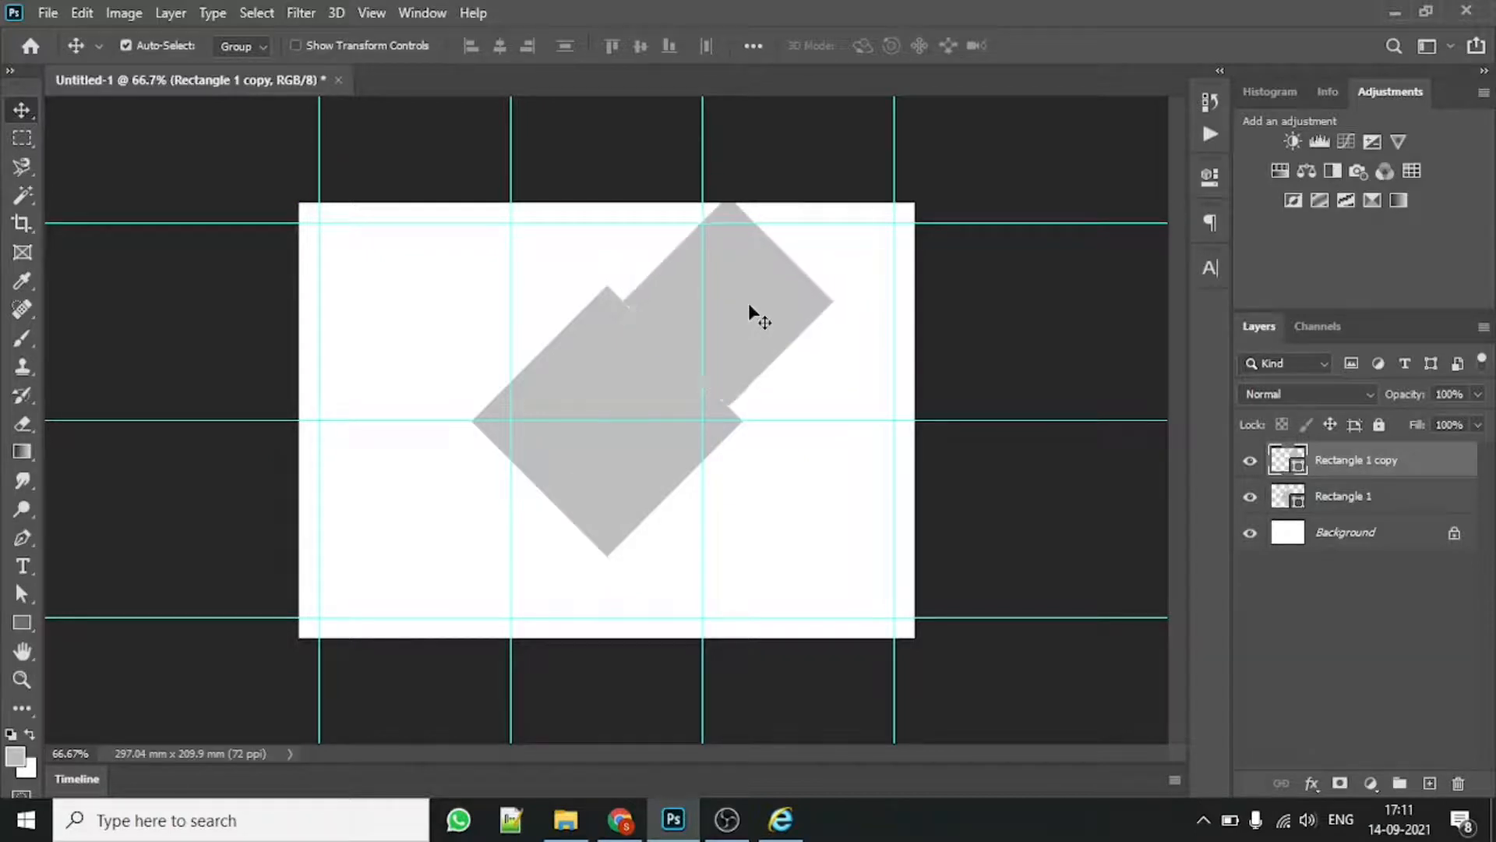
Step: Try a 9 px white inside stroke on the central diamond against the white background
click(1344, 499)
click(1311, 783)
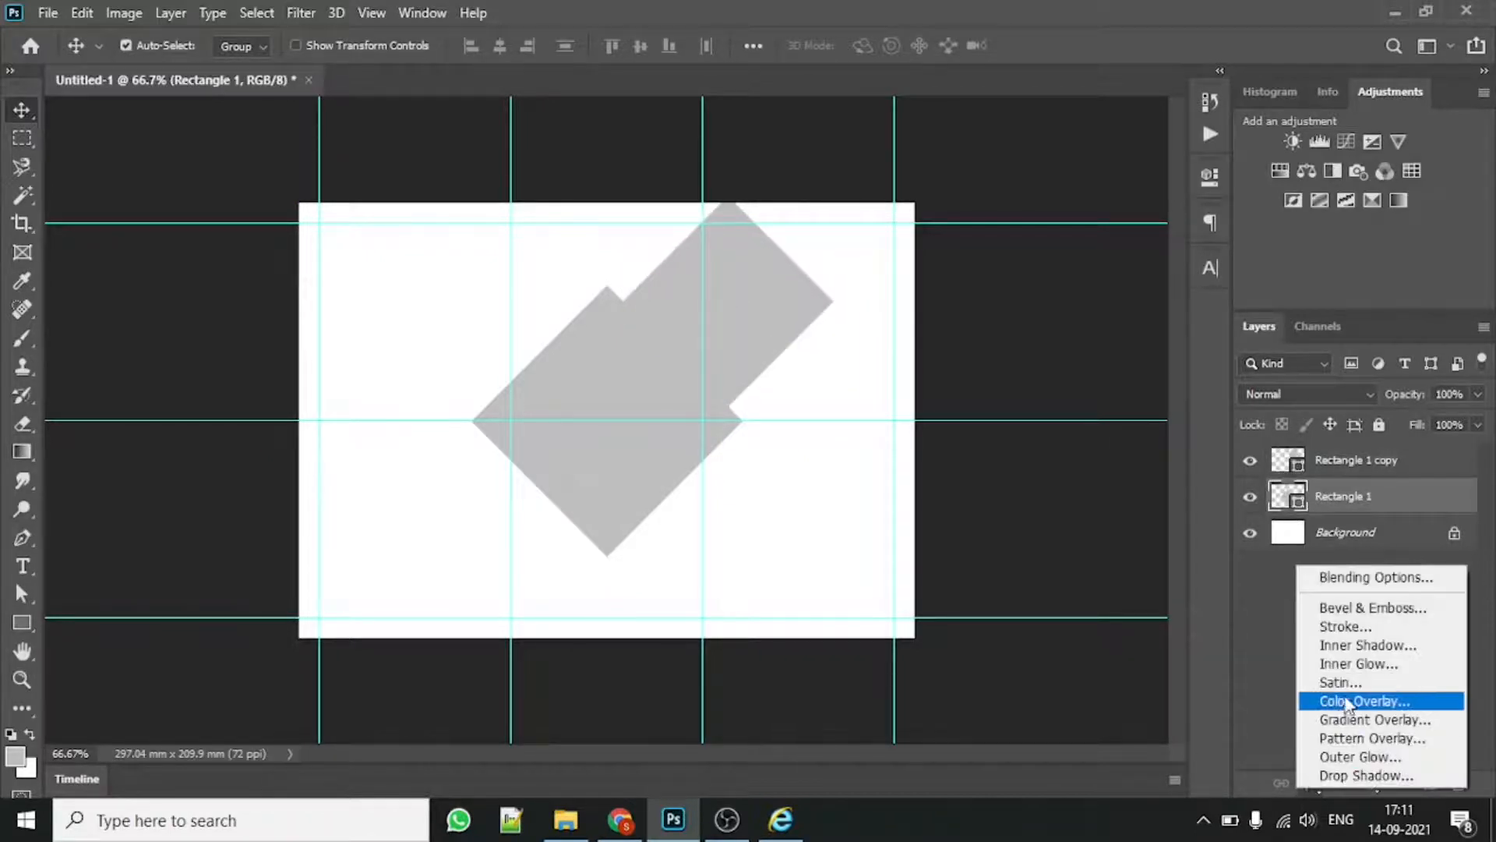
click(1346, 627)
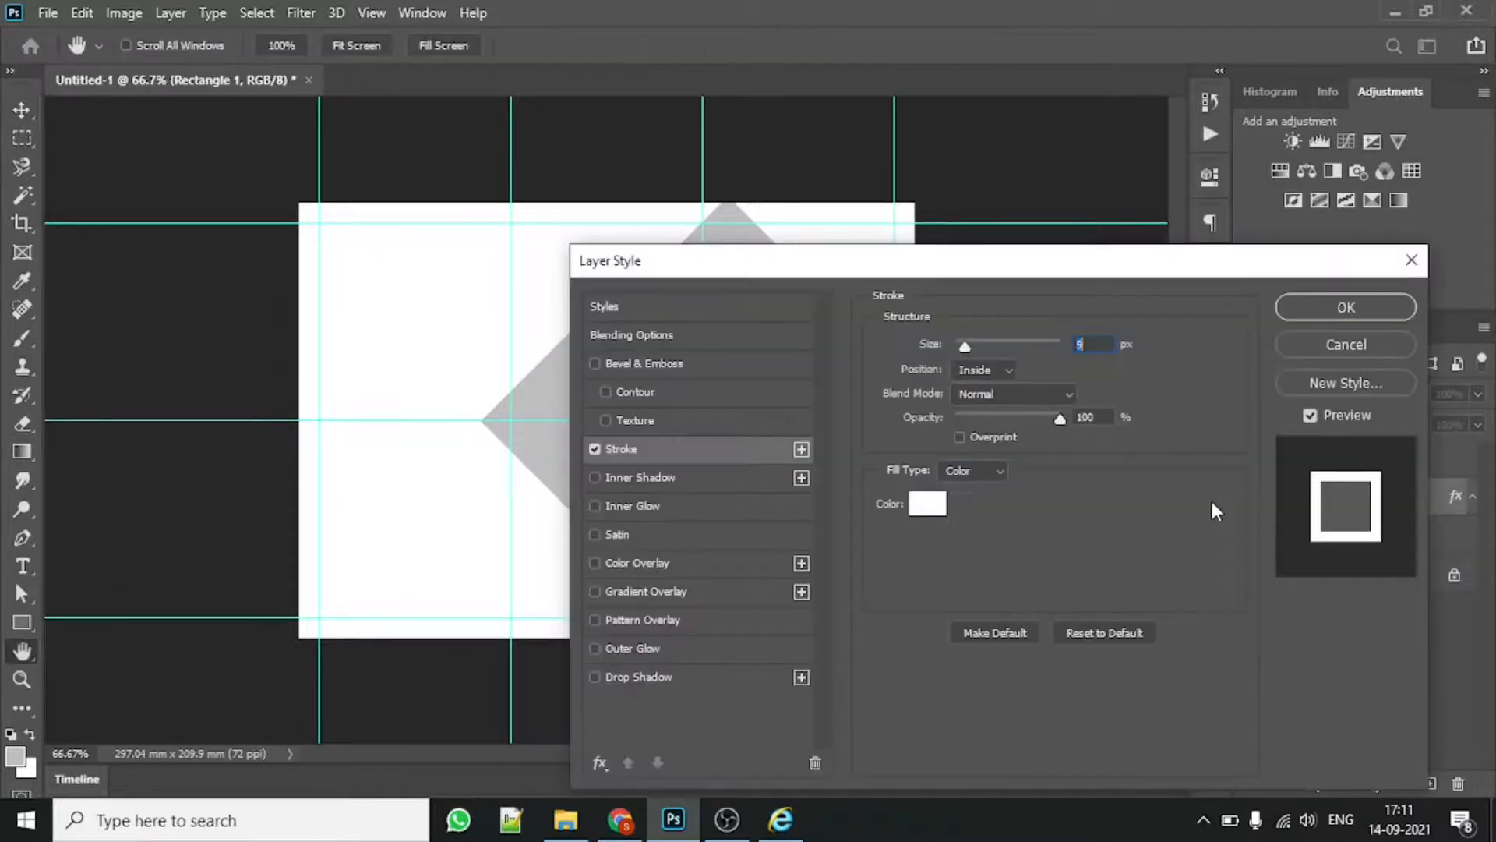
mouse_move(922, 269)
mouse_down()
mouse_move(1165, 259)
mouse_move(789, 259)
mouse_up()
click(1212, 294)
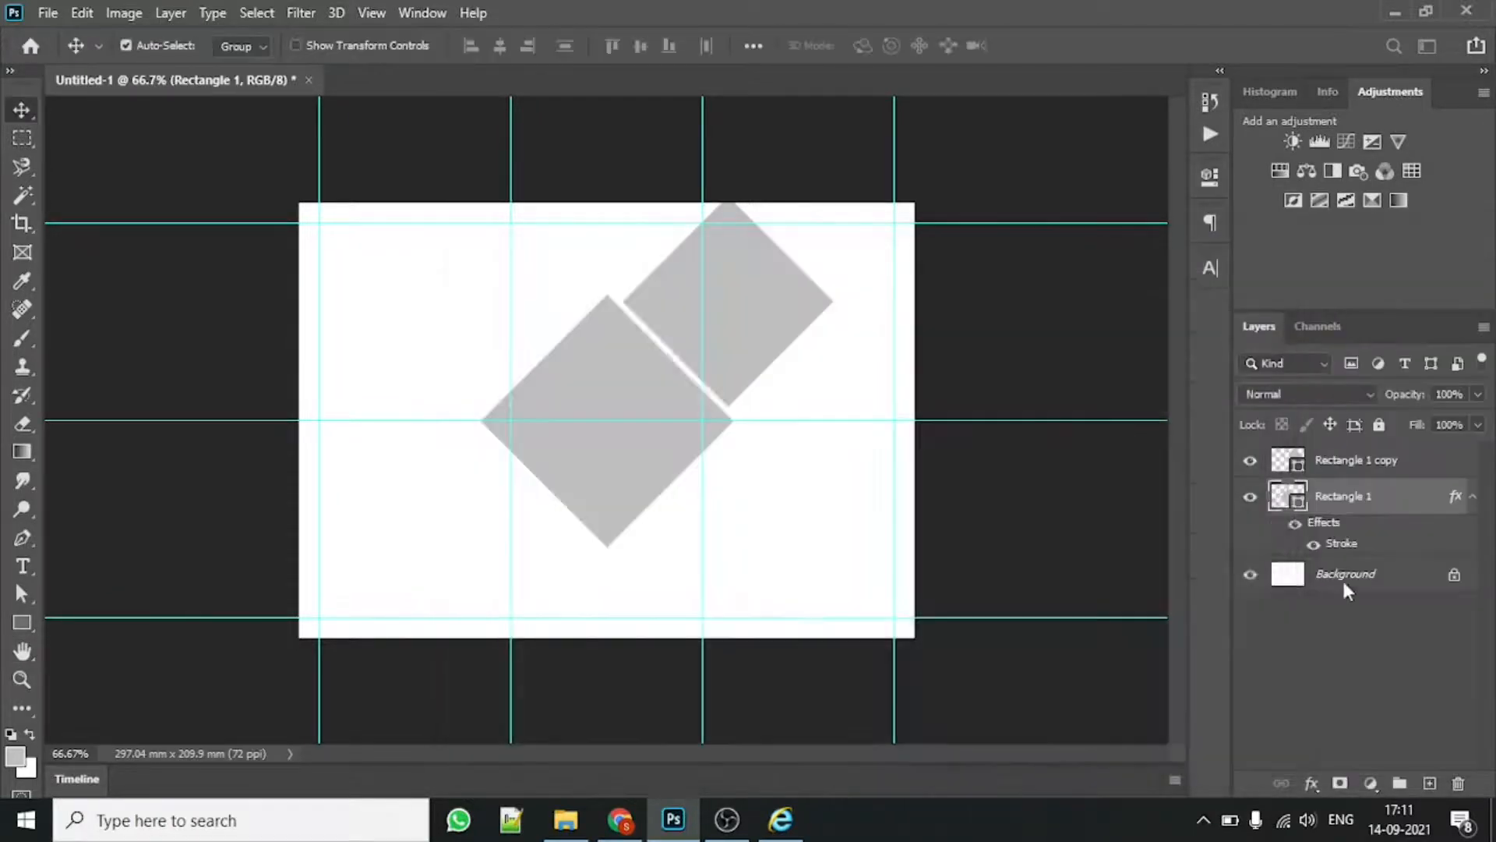
Step: Convert the locked Background into a regular layer and fill it with dark grey
double_click(1348, 532)
click(922, 226)
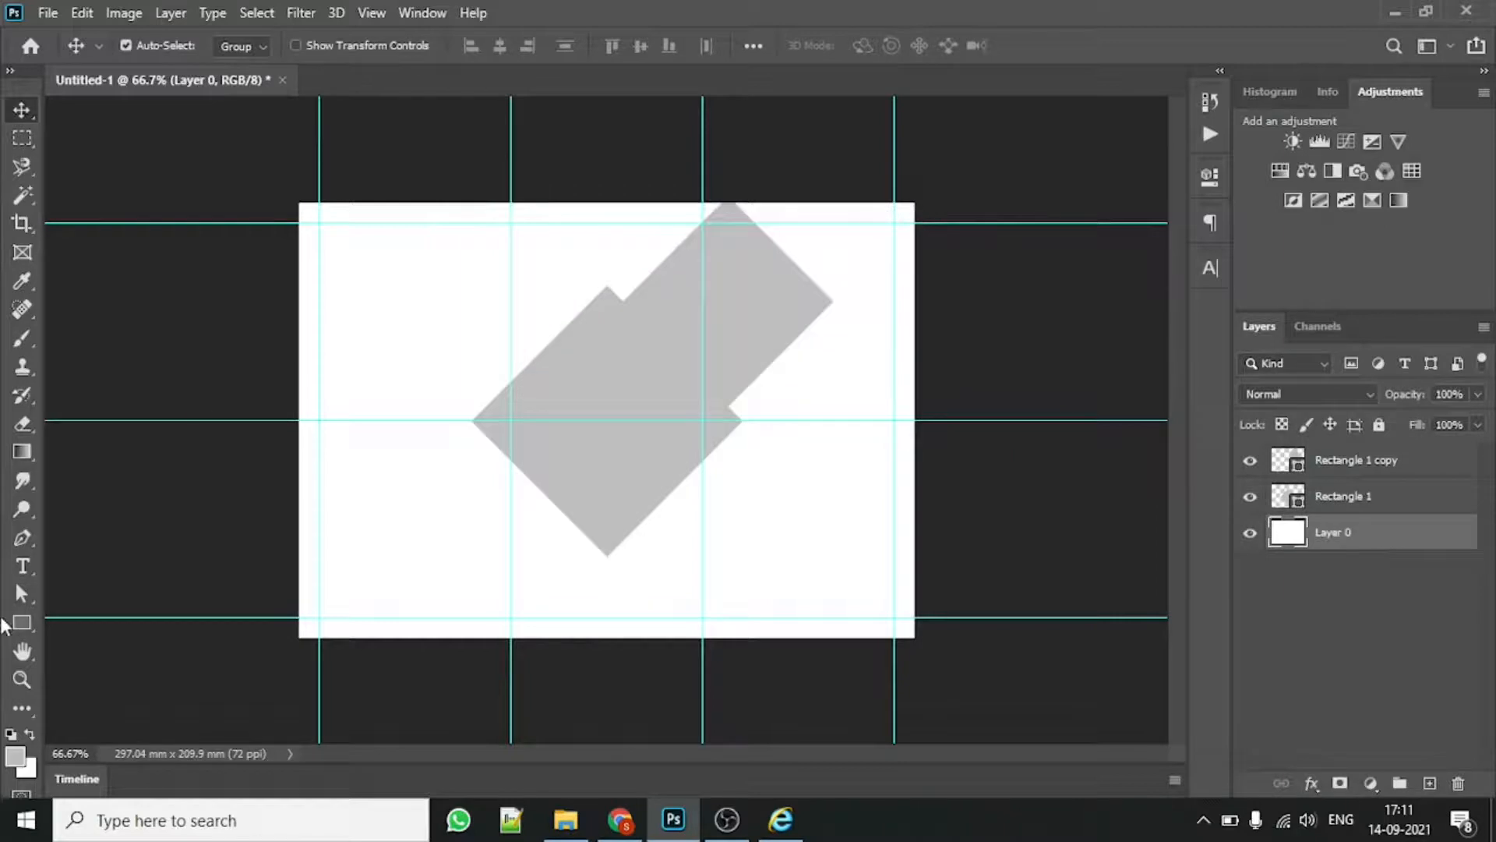
click(18, 760)
click(928, 626)
click(1414, 408)
key(alt+BackSpace)
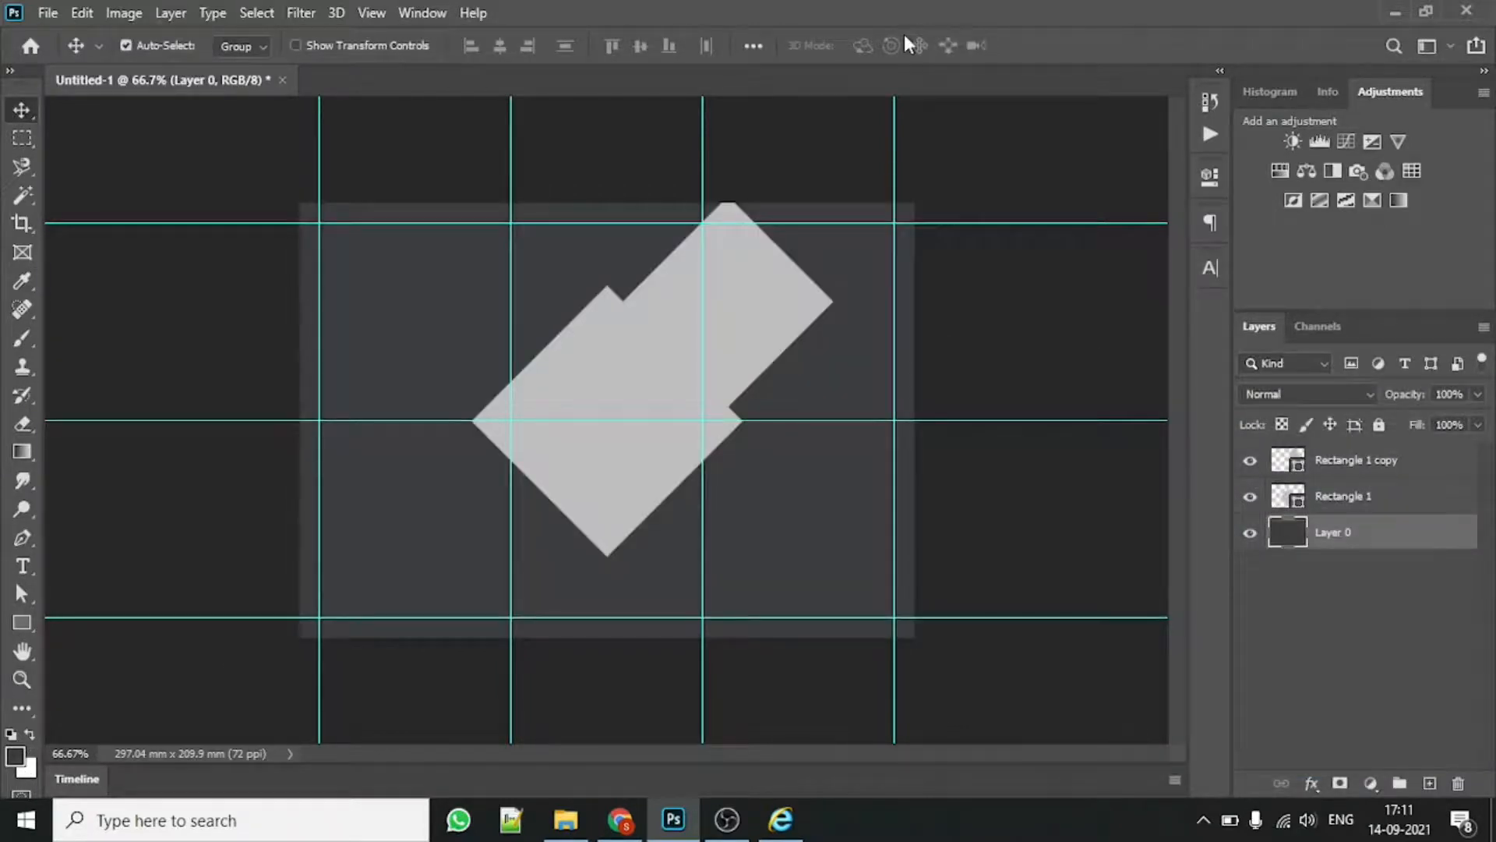
Step: Apply a 9 px white inside stroke to the central diamond
click(1350, 503)
click(1311, 782)
click(1351, 628)
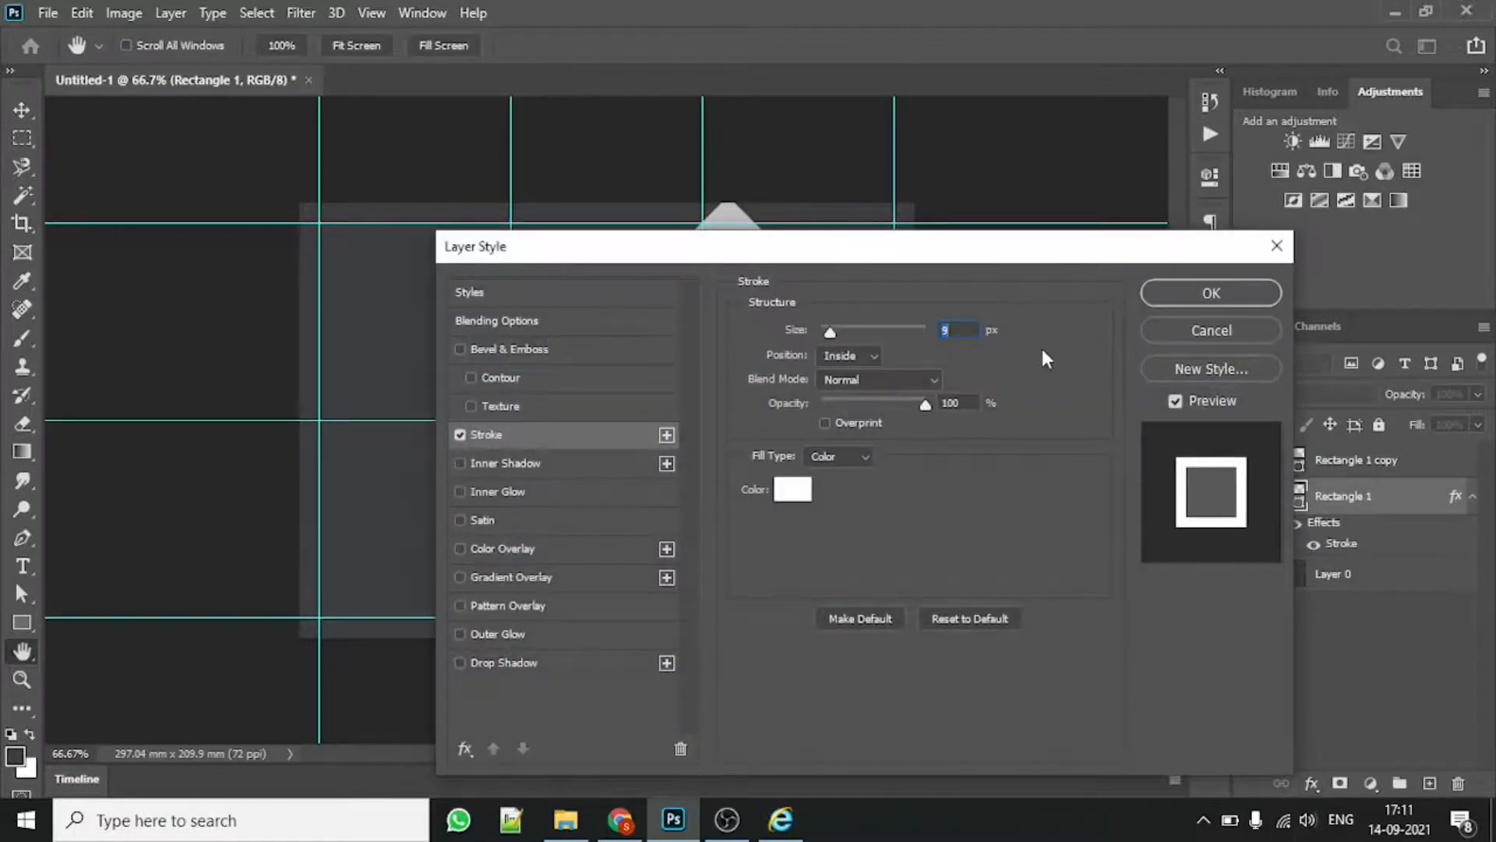
drag(1013, 262, 1190, 501)
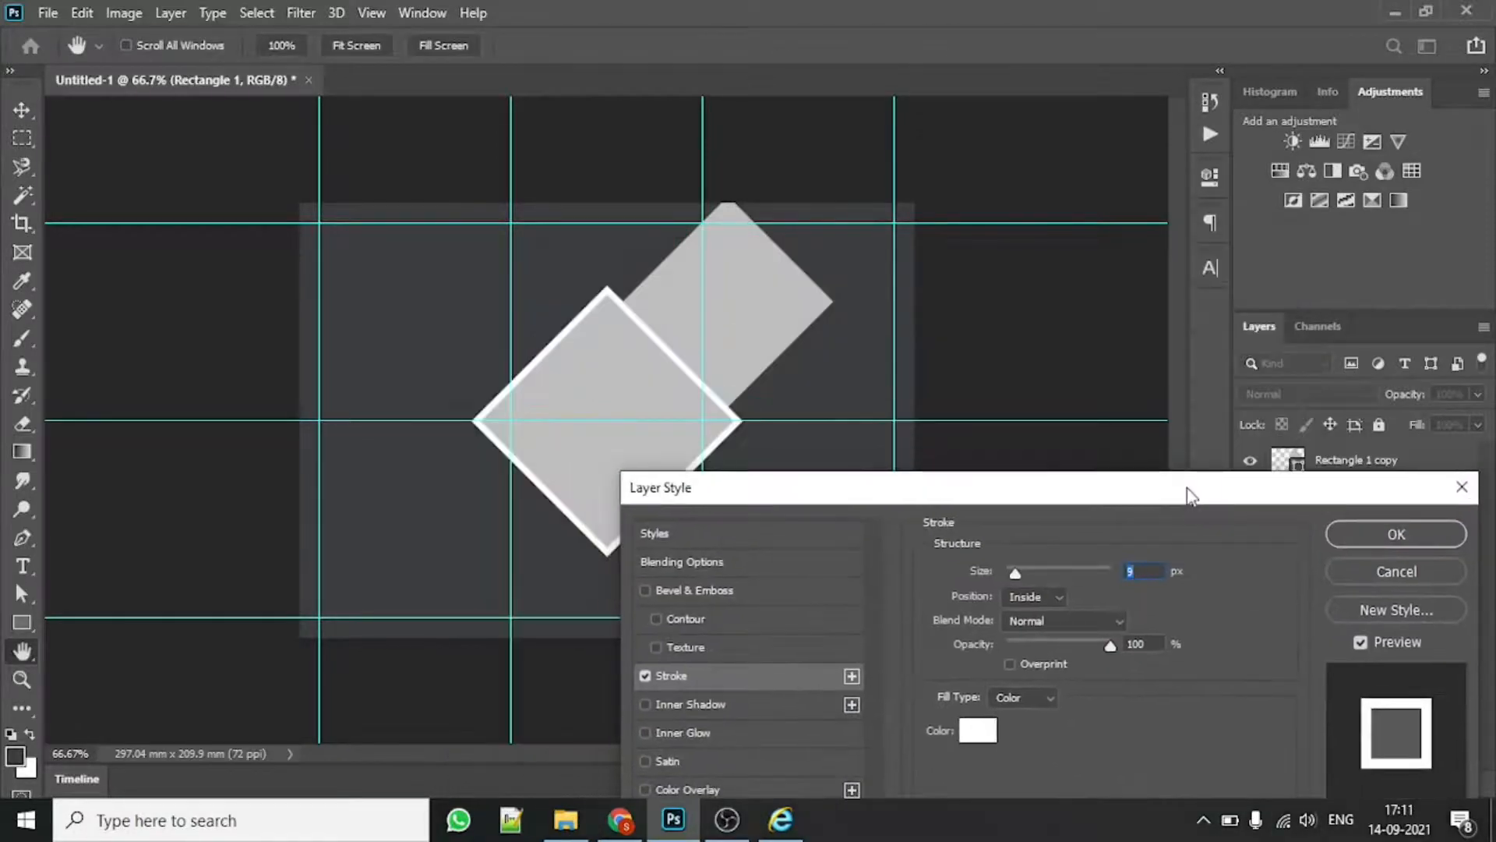
click(1368, 536)
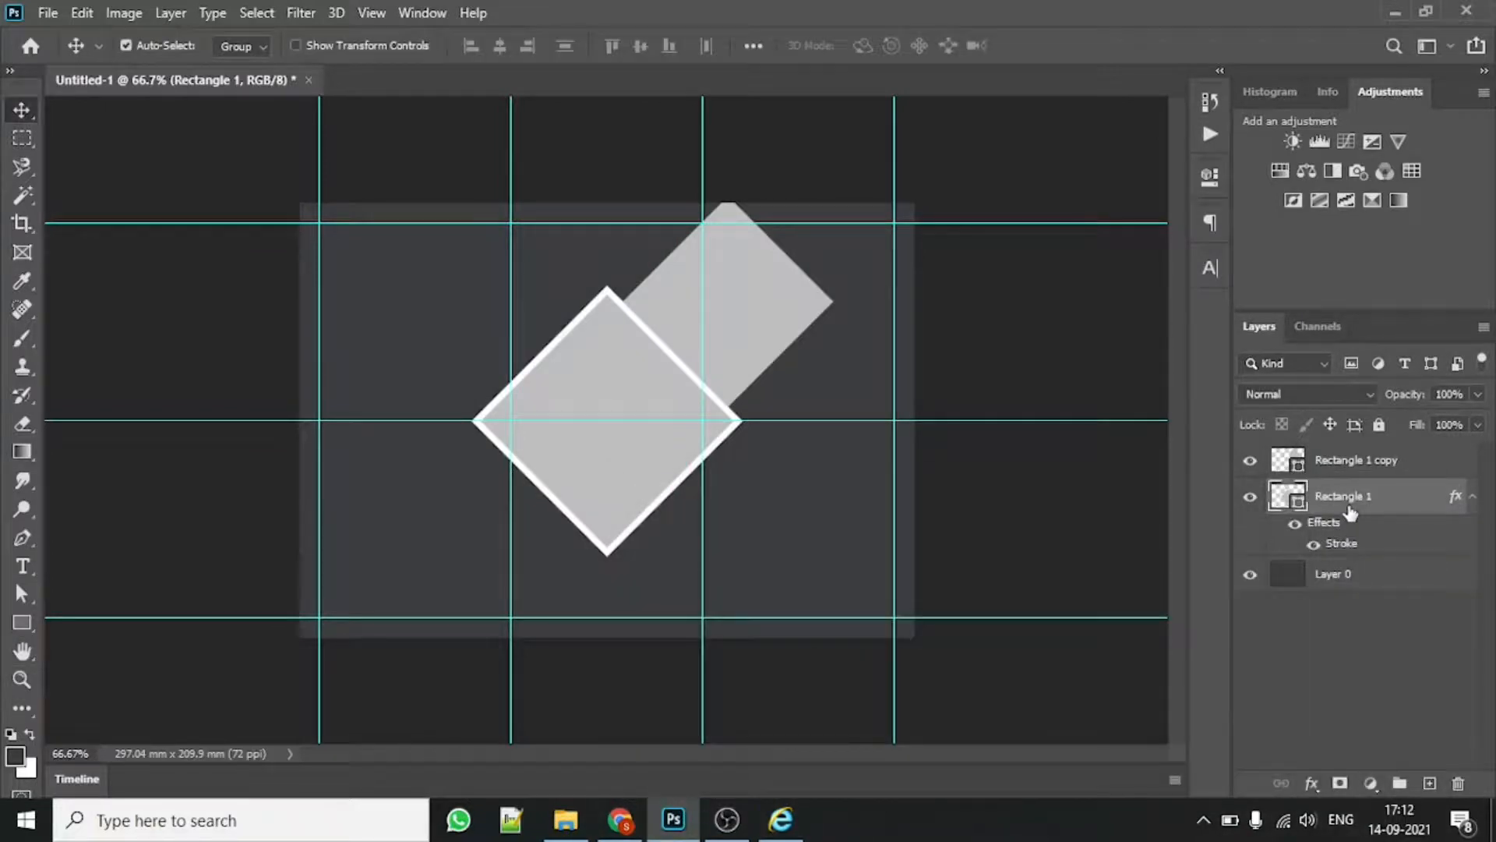
Step: Add a drop shadow to the central diamond's layer style
double_click(1342, 526)
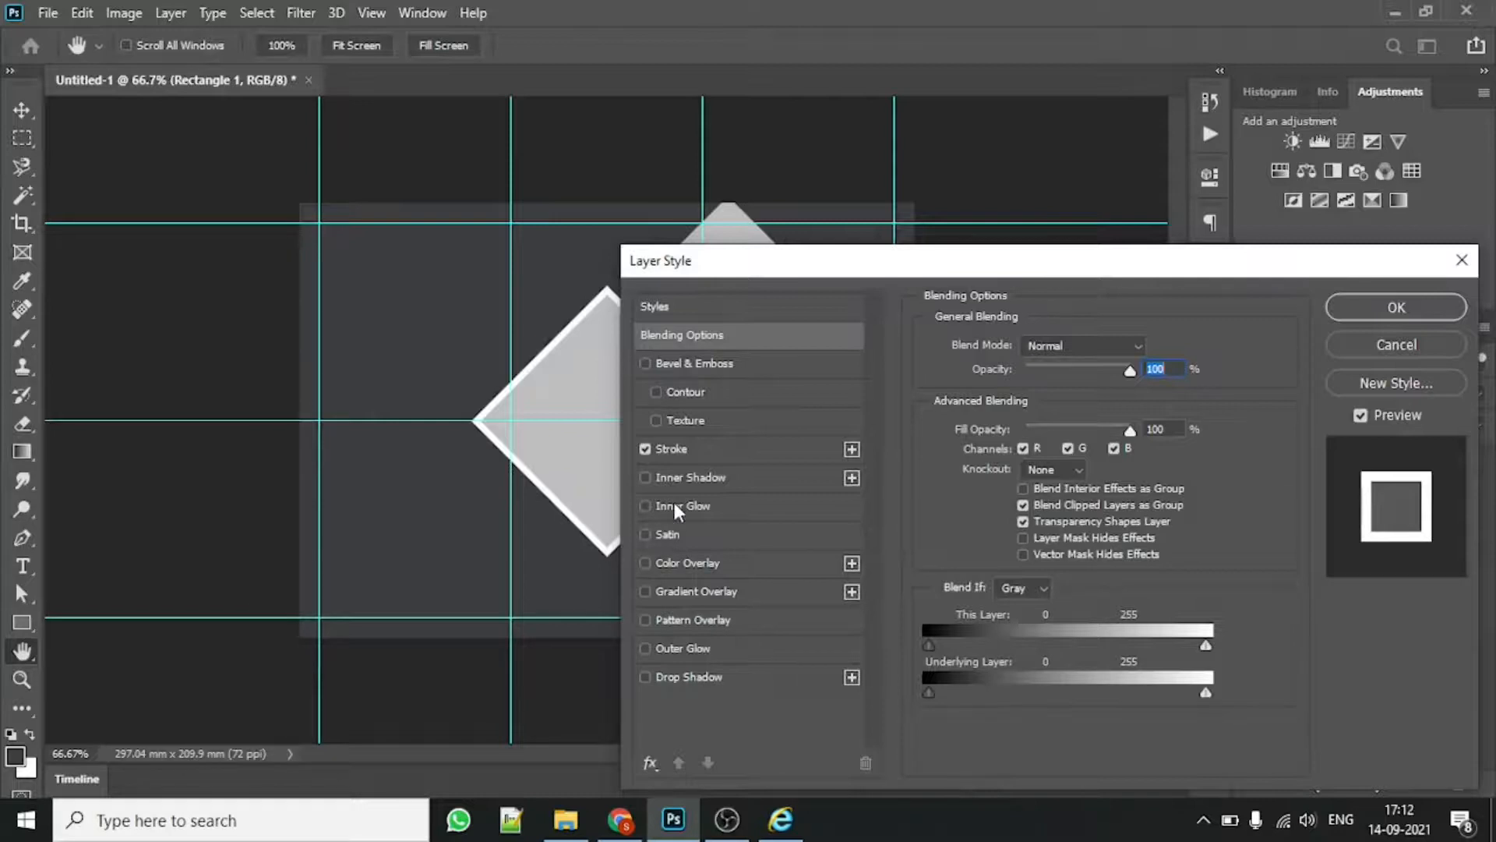
click(691, 677)
drag(932, 269, 967, 296)
click(1429, 334)
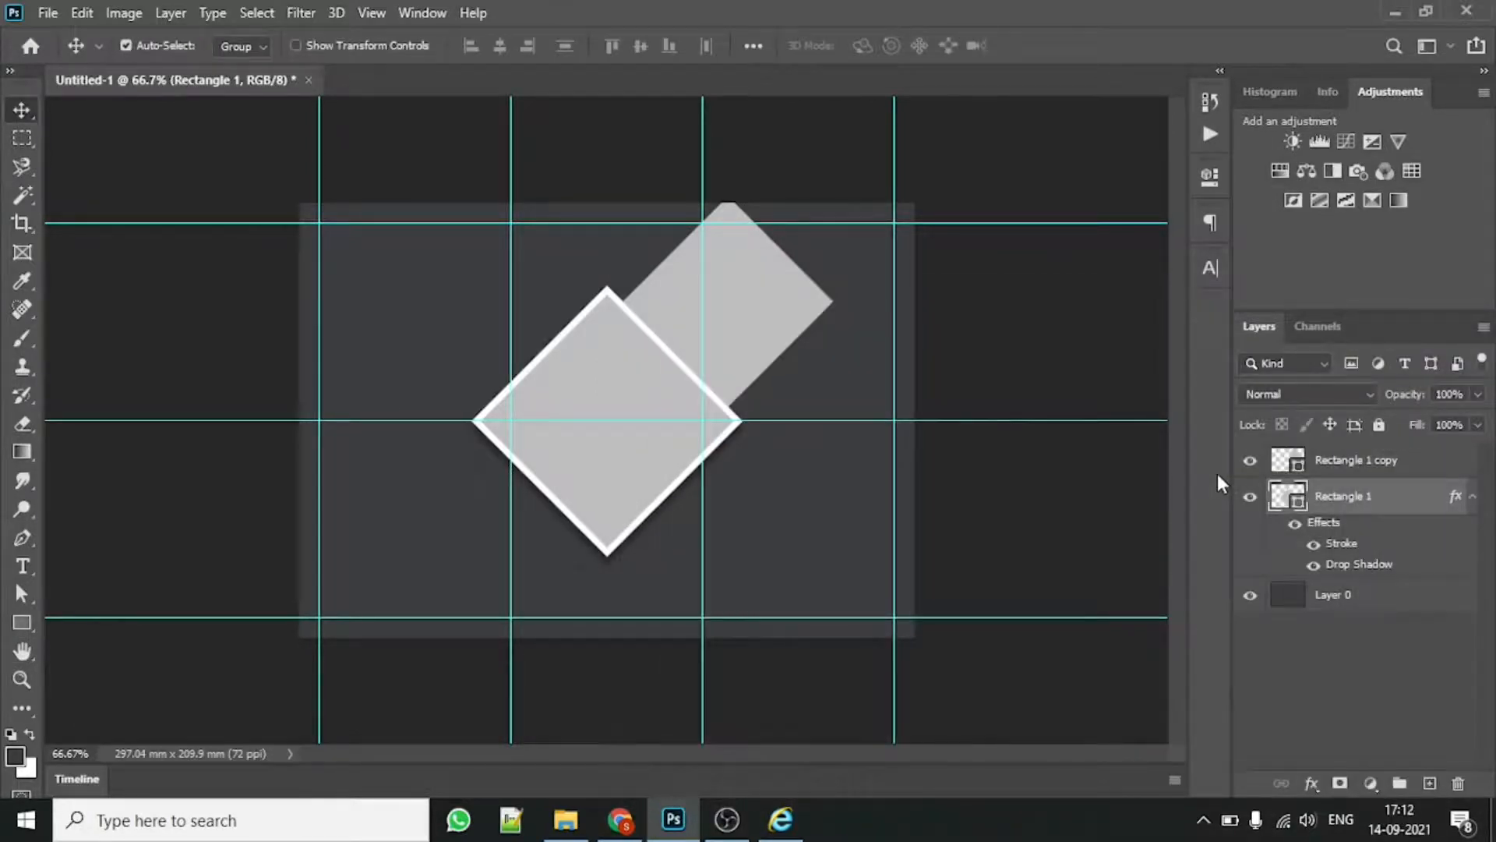
Step: Copy the central diamond's layer style and paste it onto the smaller diamond copy
right_click(1358, 500)
click(1294, 501)
right_click(1337, 458)
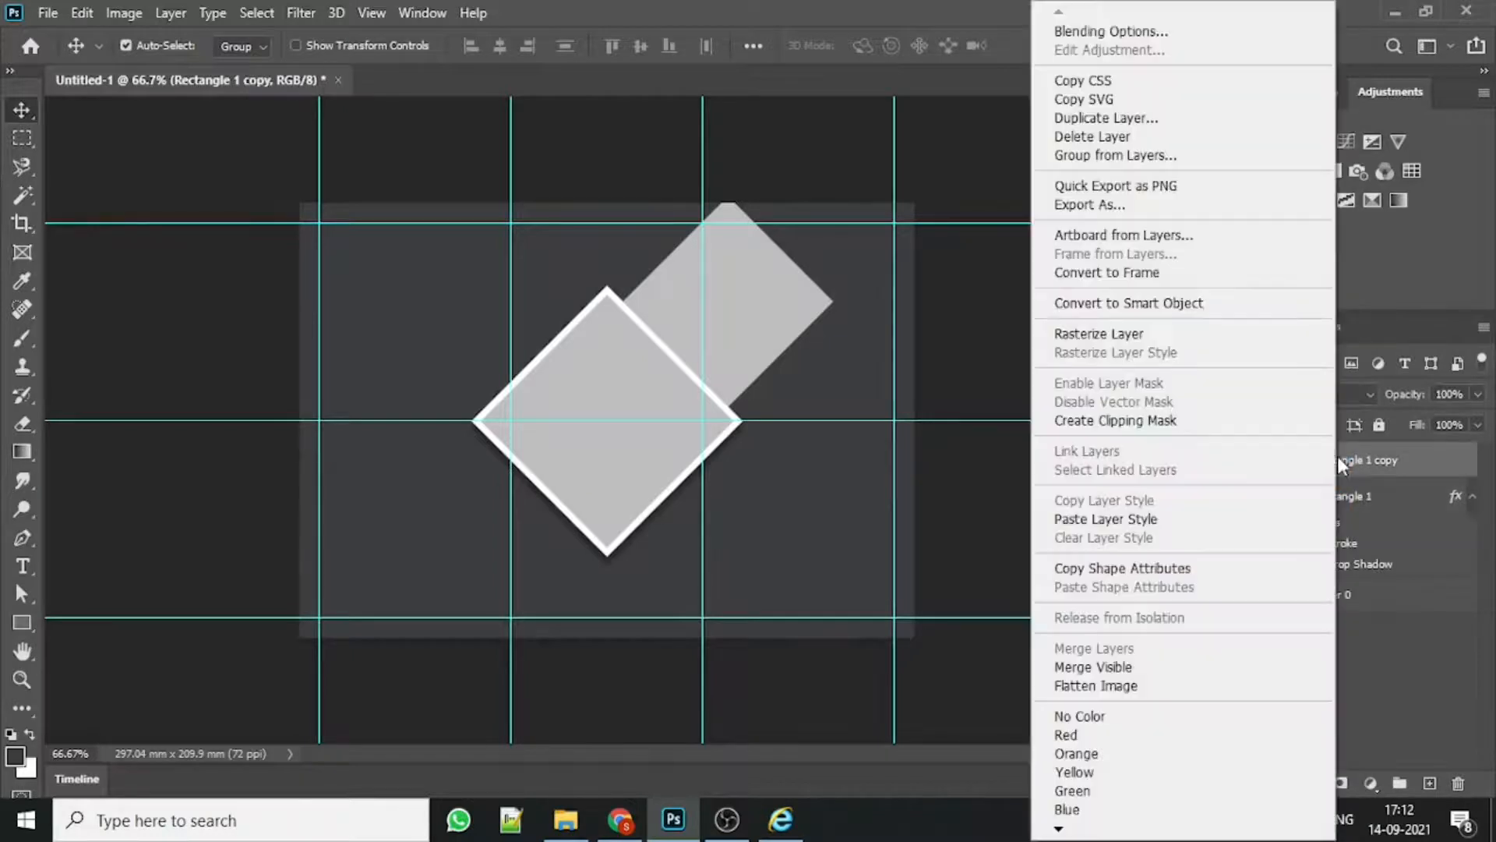
click(1091, 519)
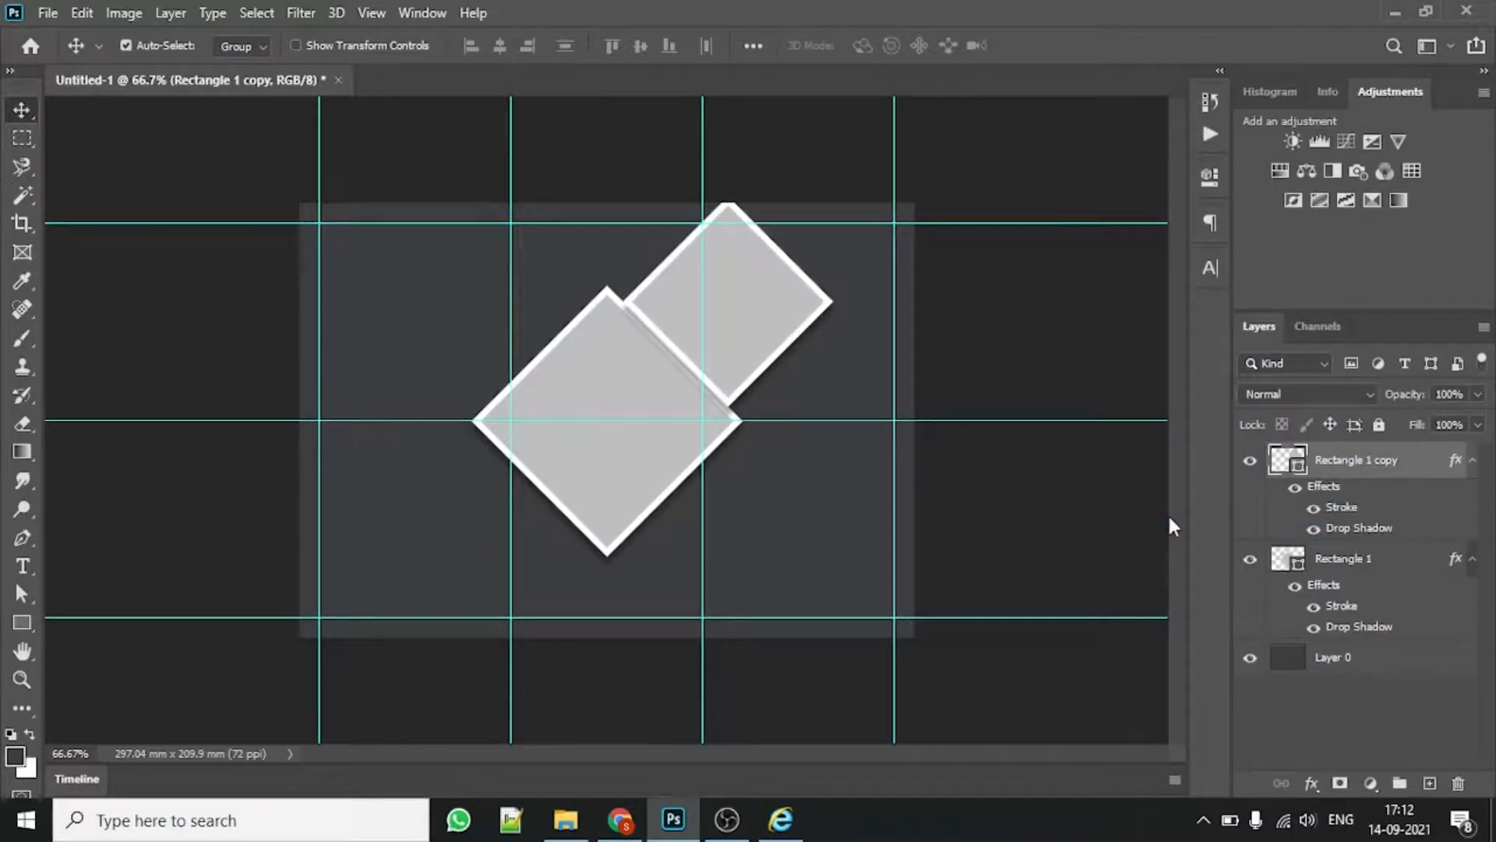
Step: Shift the small diamond slightly off the central one and place duplicates along the central diamond's other three sides
key(alt+bracketleft)
mouse_move(751, 313)
mouse_down()
mouse_move(762, 293)
mouse_move(749, 299)
mouse_up()
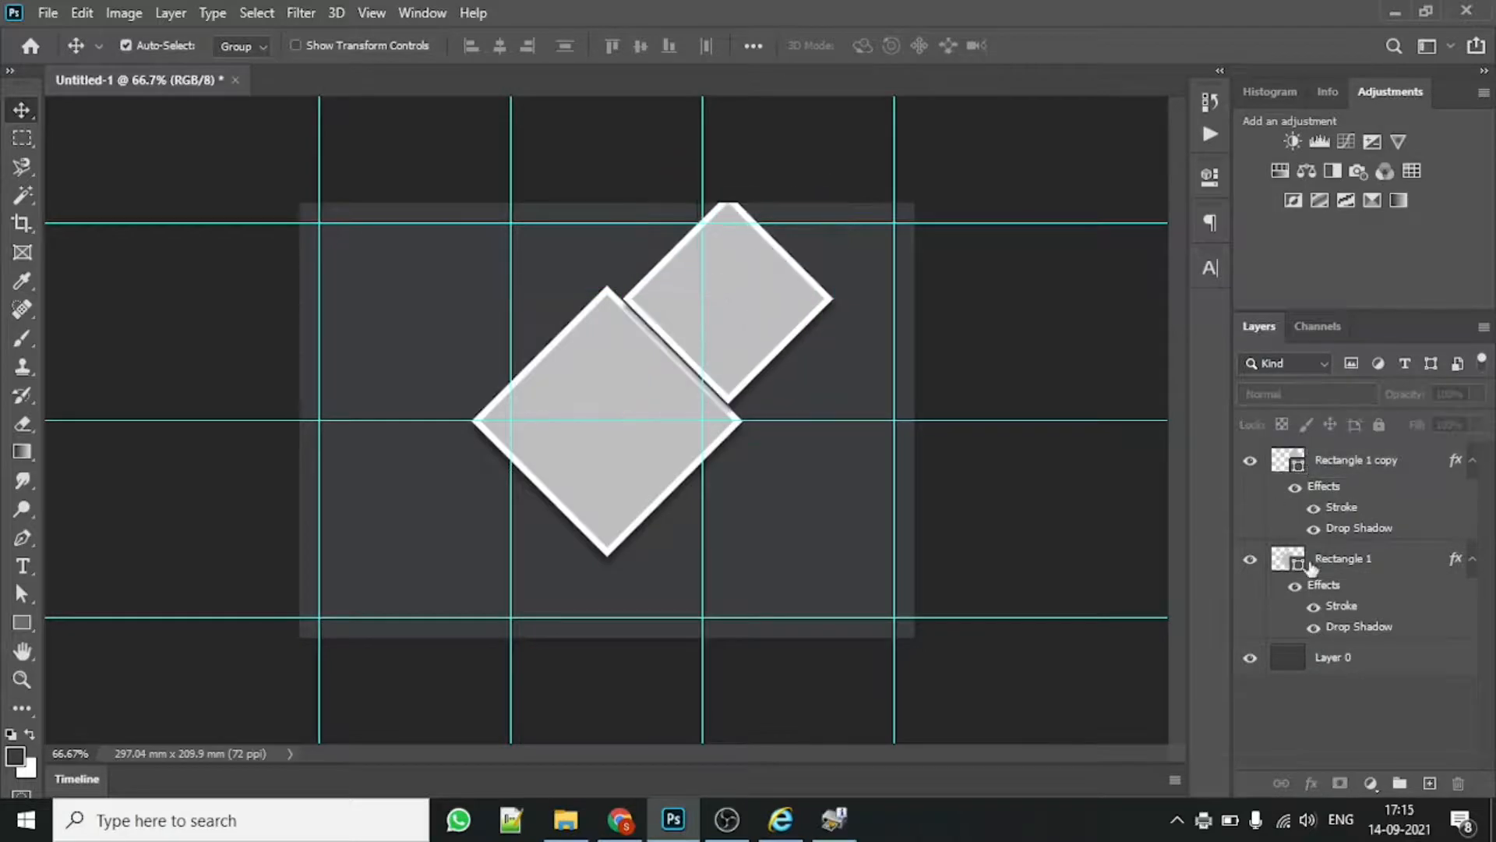
click(1356, 461)
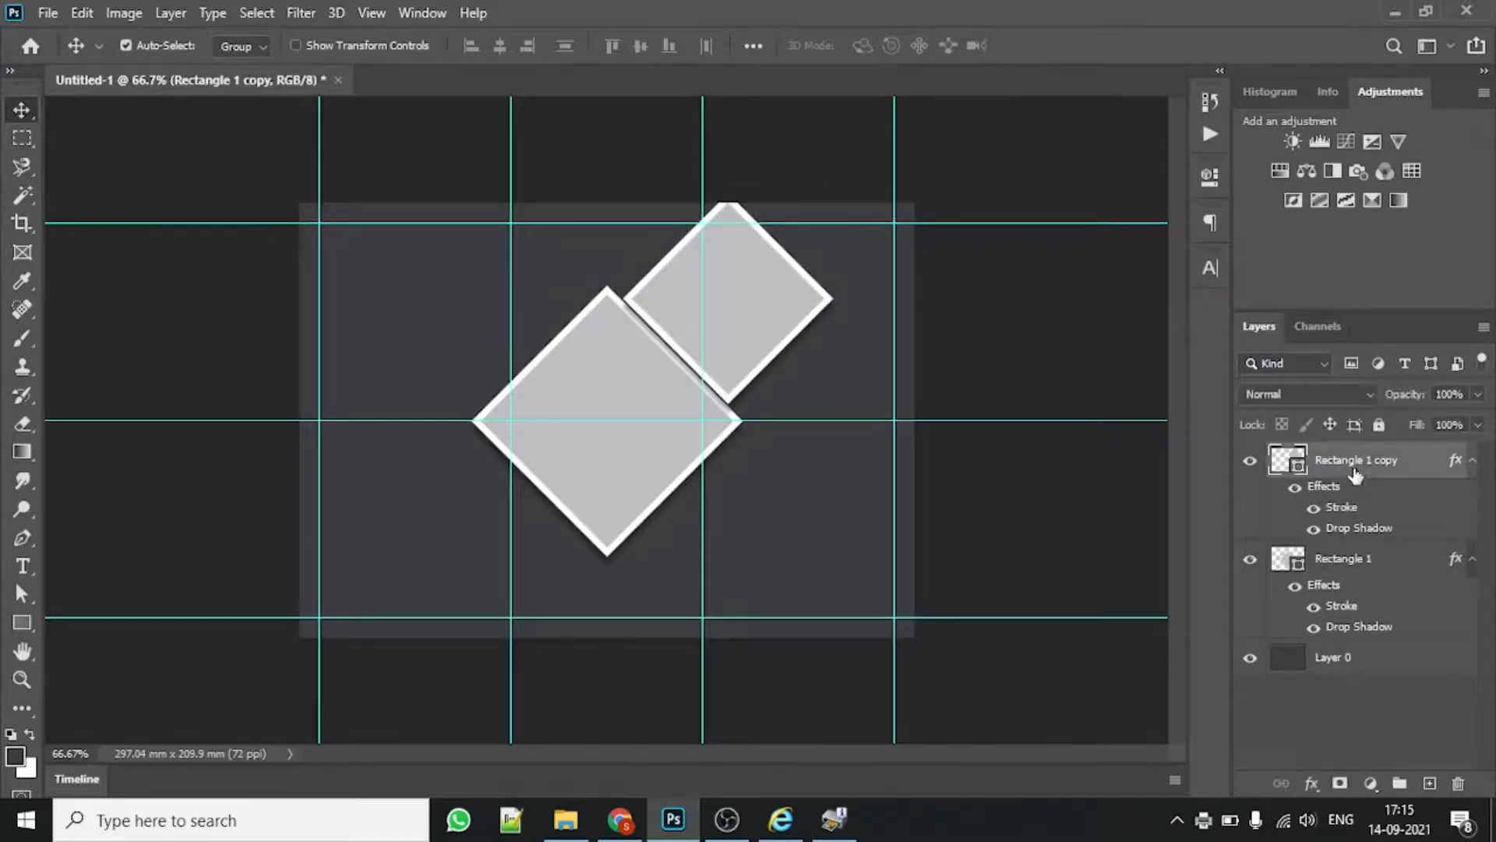
drag(717, 301, 476, 500)
drag(746, 294, 492, 295)
key(ctrl+z)
key(ctrl+z)
click(1335, 467)
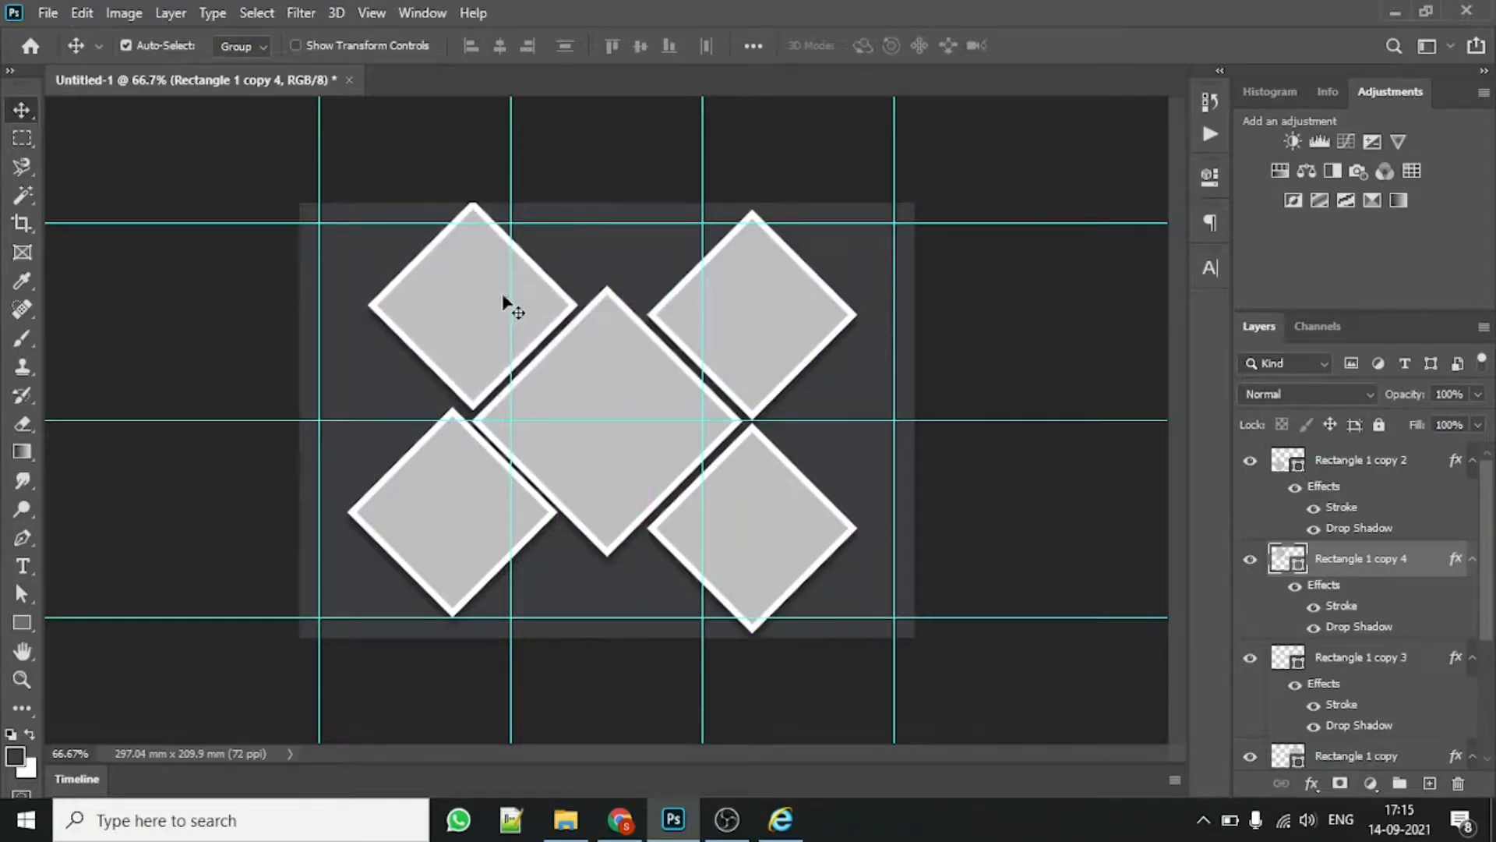
Step: Nudge the upper-left diamond left and down to even out its gap to the central diamond
key(Left)
key(Left)
key(Left)
key(Down)
key(Down)
key(Down)
key(Down)
key(Down)
key(Down)
key(Down)
key(Down)
key(Down)
key(Down)
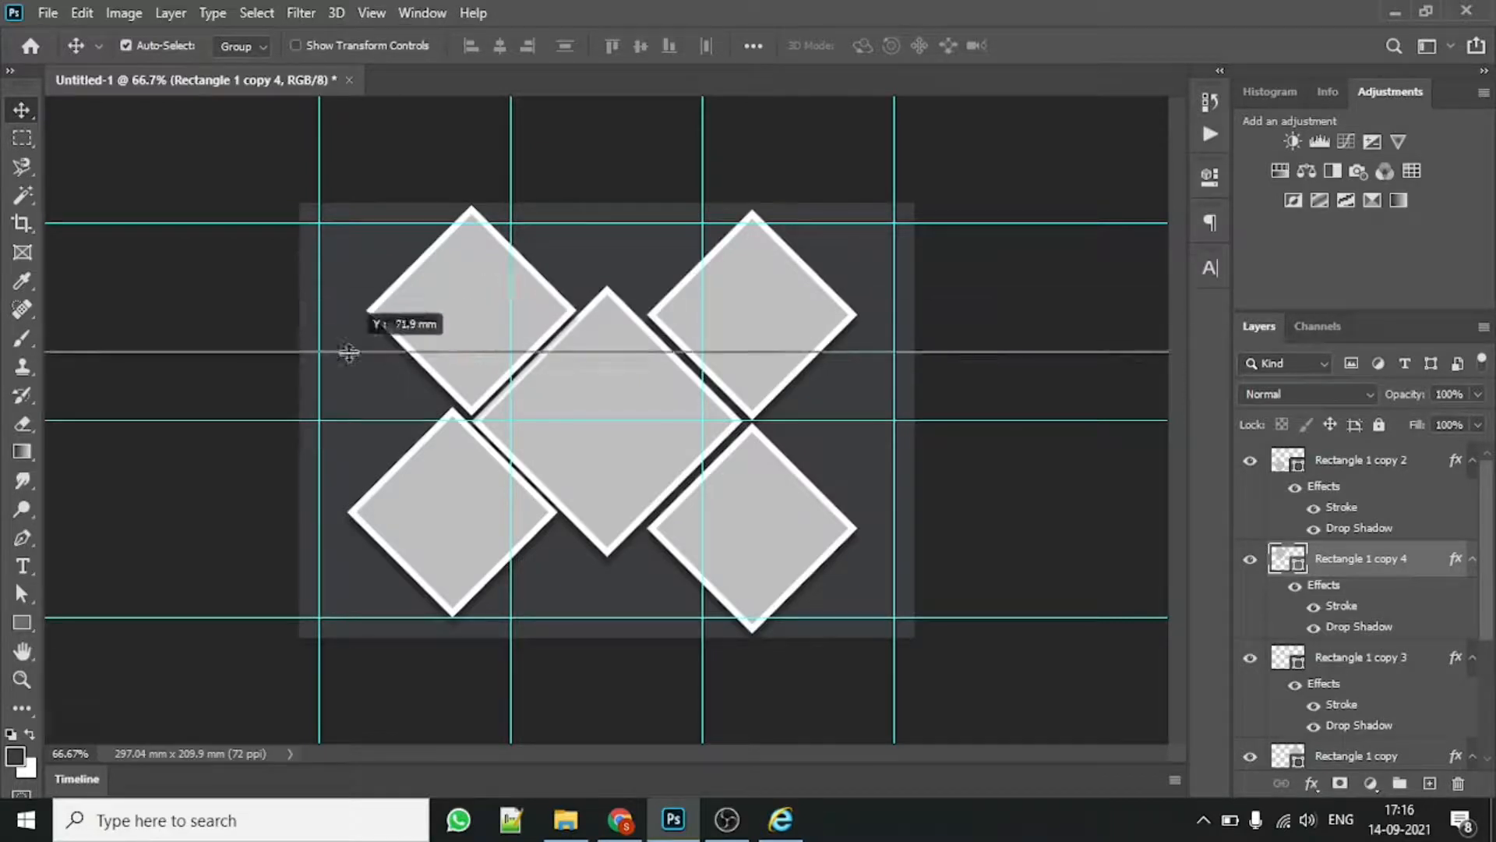
Step: Duplicate the small diamond to the right and left canvas edges and nudge the copies into the gaps between their neighbours
drag(461, 316, 898, 416)
key(Up)
key(Up)
key(Up)
key(ctrl+z)
key(ctrl+z)
key(Up)
key(Up)
key(Up)
key(Up)
key(Up)
key(Up)
key(Up)
key(Up)
key(Up)
key(Up)
Step: Duplicate a diamond to the bottom centre, raise its layer in the stack, and nudge it evenly between the two lower diamonds
drag(393, 390, 588, 527)
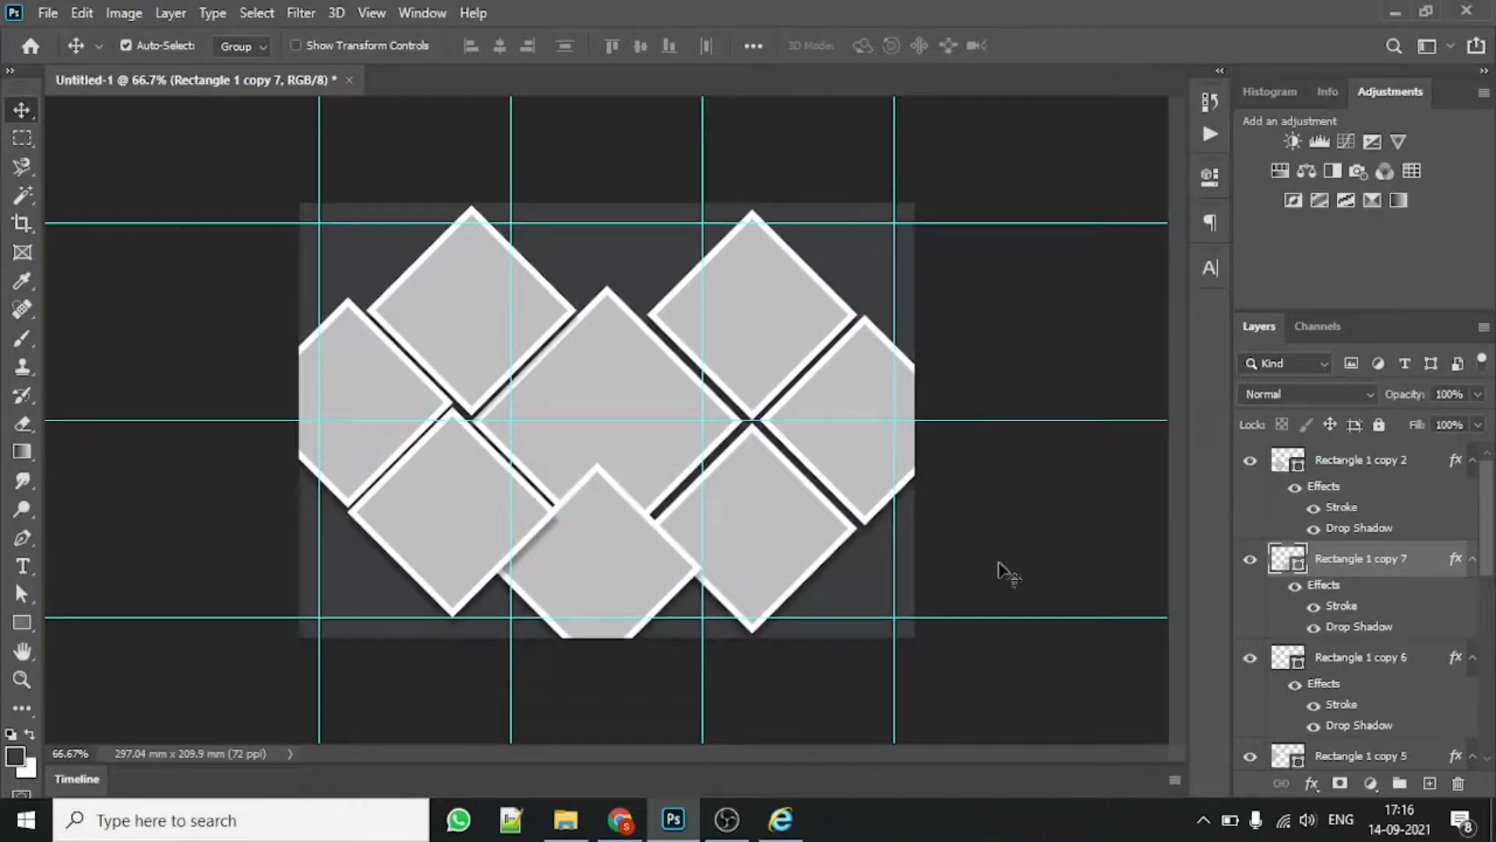
drag(1434, 561, 1437, 454)
mouse_move(640, 556)
mouse_down()
mouse_move(626, 546)
mouse_move(621, 562)
mouse_up()
key(Right)
key(Right)
key(Right)
key(Right)
key(shift+Right)
key(shift+Right)
key(shift+Right)
key(shift+Right)
key(shift+Up)
drag(590, 508, 587, 558)
key(shift+Right)
key(shift+Right)
key(Up)
key(Up)
key(Up)
key(Left)
key(Left)
drag(584, 546, 590, 548)
key(Left)
key(Left)
key(Left)
key(Left)
key(Down)
key(Down)
key(Down)
Step: Duplicate the small diamond to the top centre of the canvas and nudge it down between the two upper diamonds
drag(600, 308, 615, 237)
key(Down)
key(Down)
key(Down)
key(Down)
key(Down)
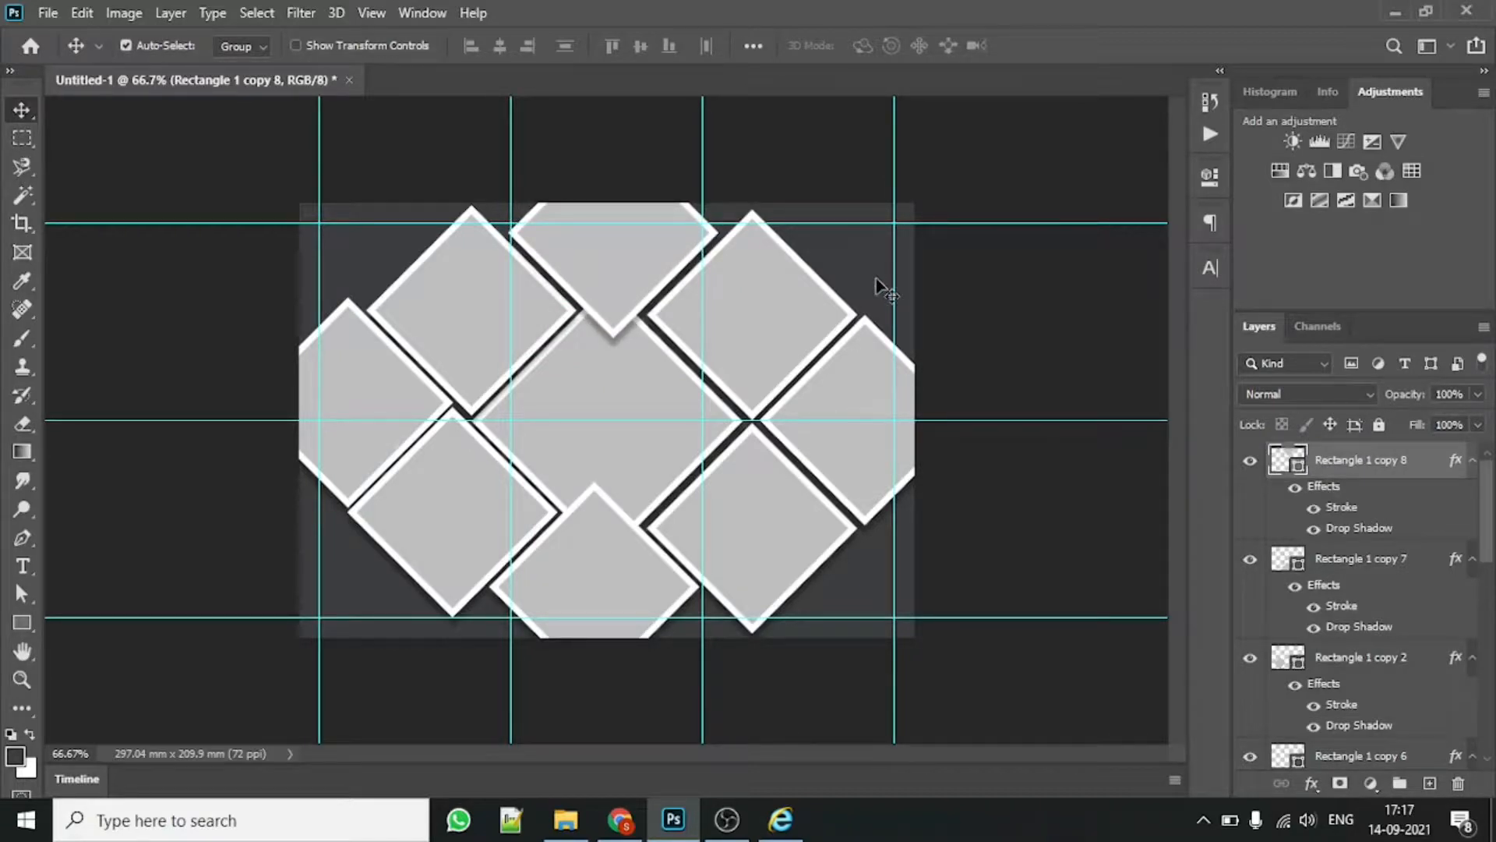
Step: Select the central diamond's layer and hide the guides
click(590, 427)
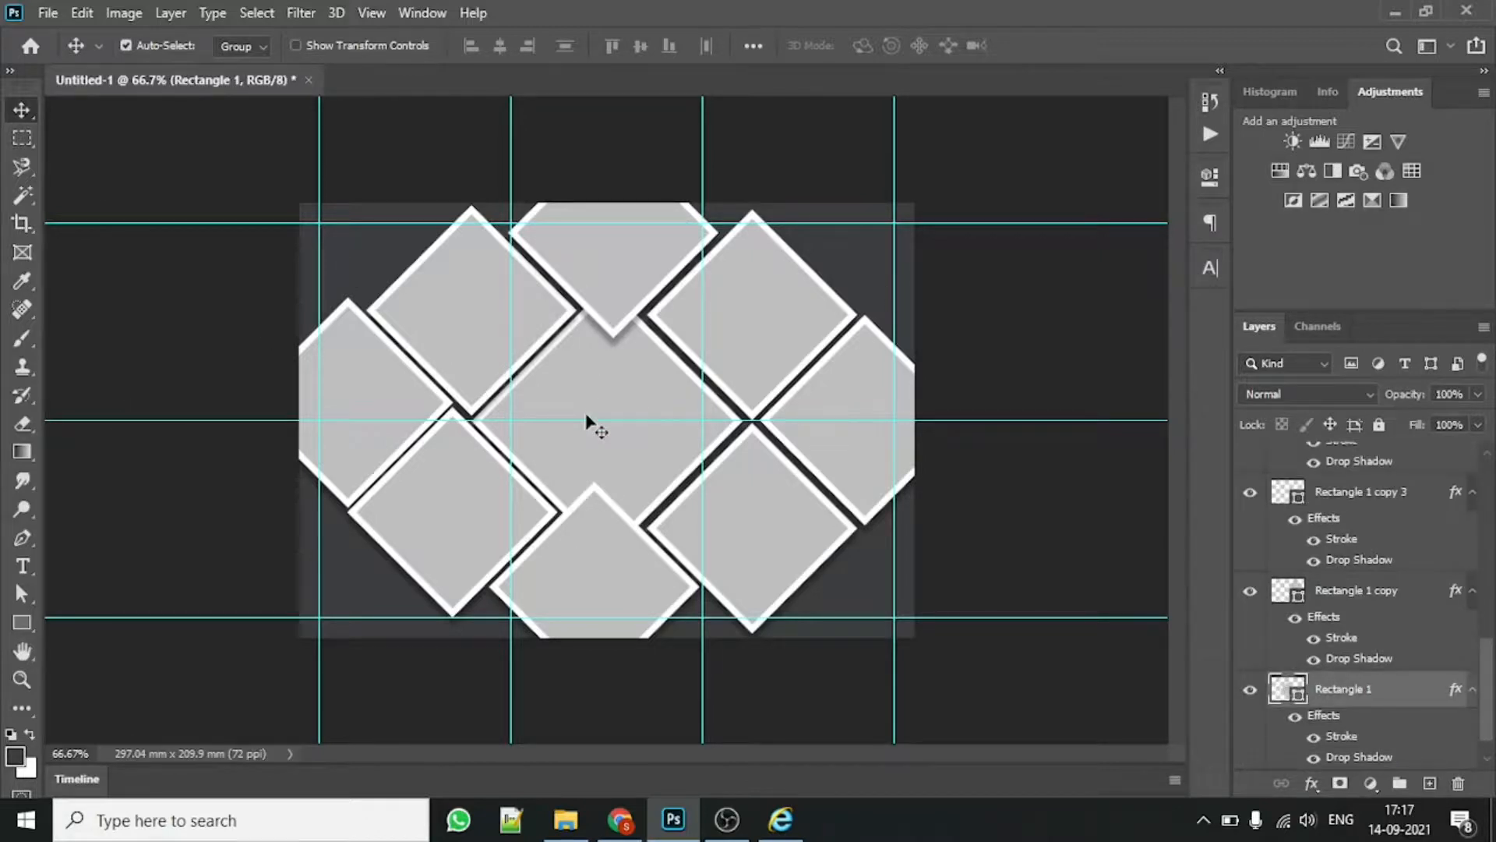
click(371, 13)
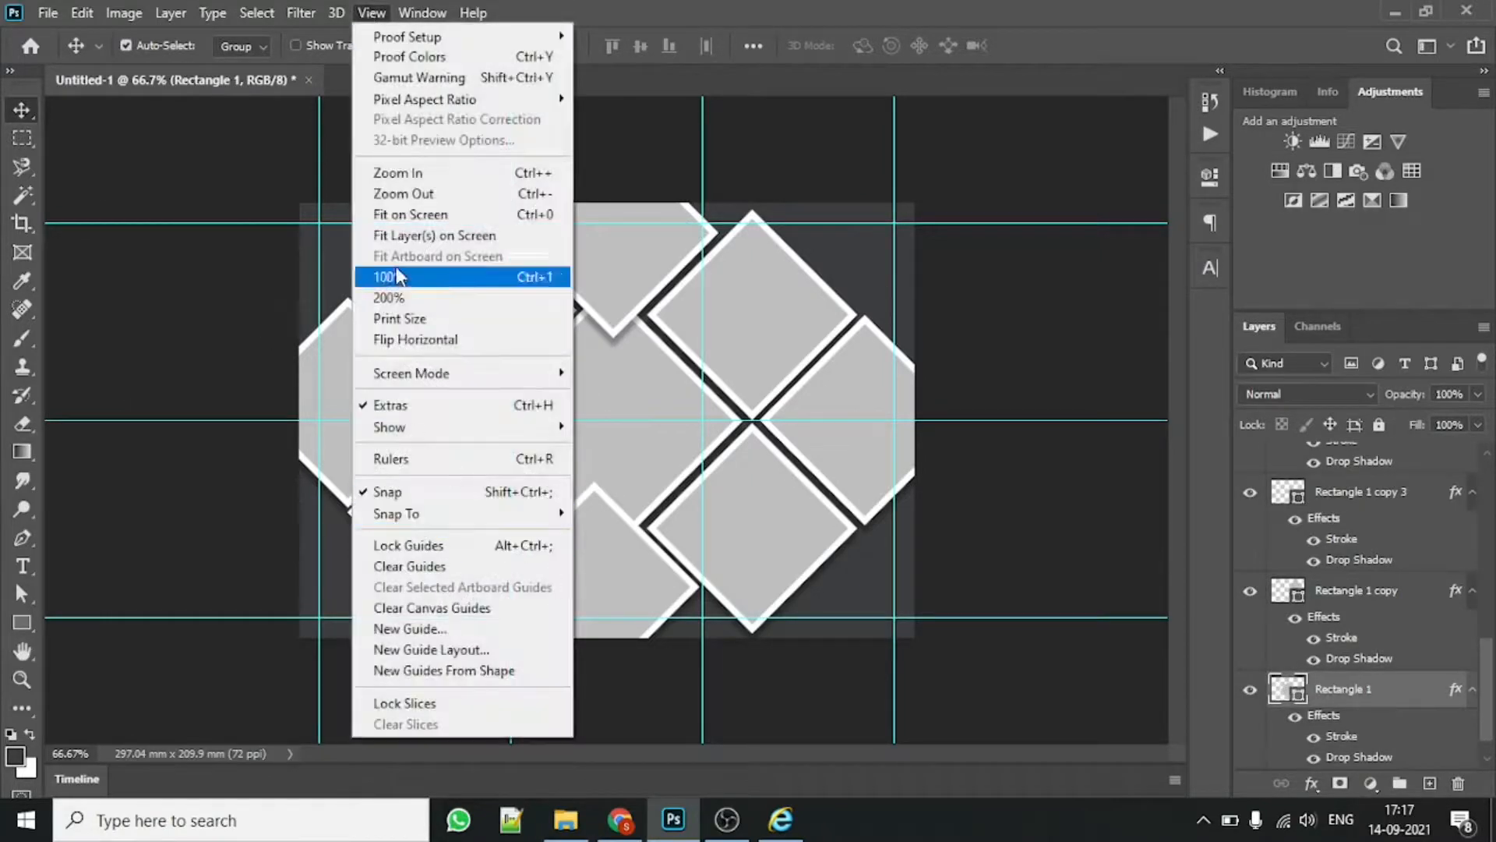
click(404, 411)
Step: Place the rakul-karthi-759_5b18c98b9804a photo over the central diamond and clip it to that shape
click(580, 825)
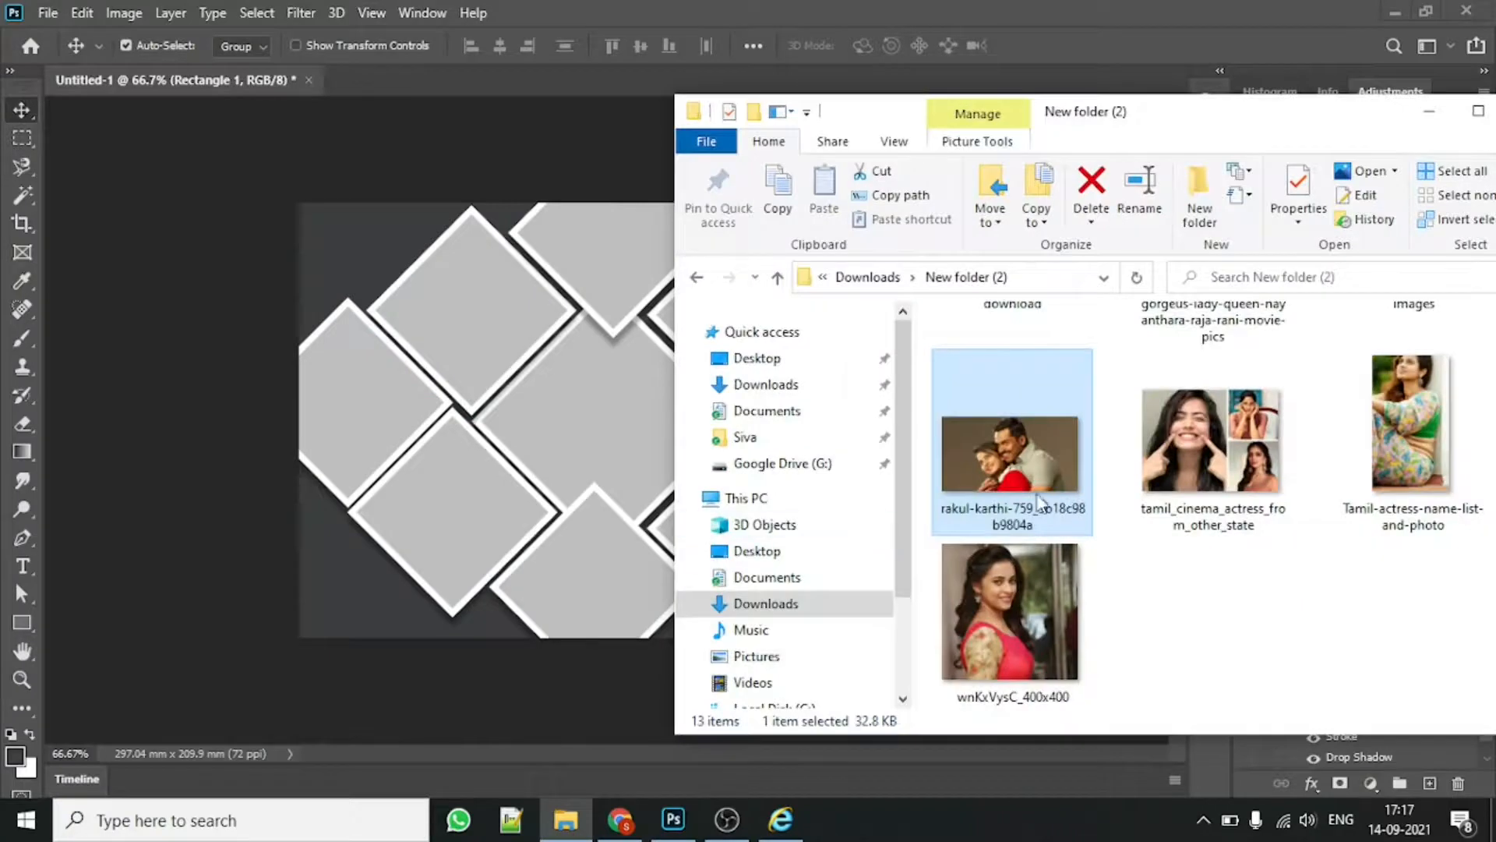
drag(1035, 494, 656, 434)
click(1049, 45)
right_click(1418, 688)
click(1235, 498)
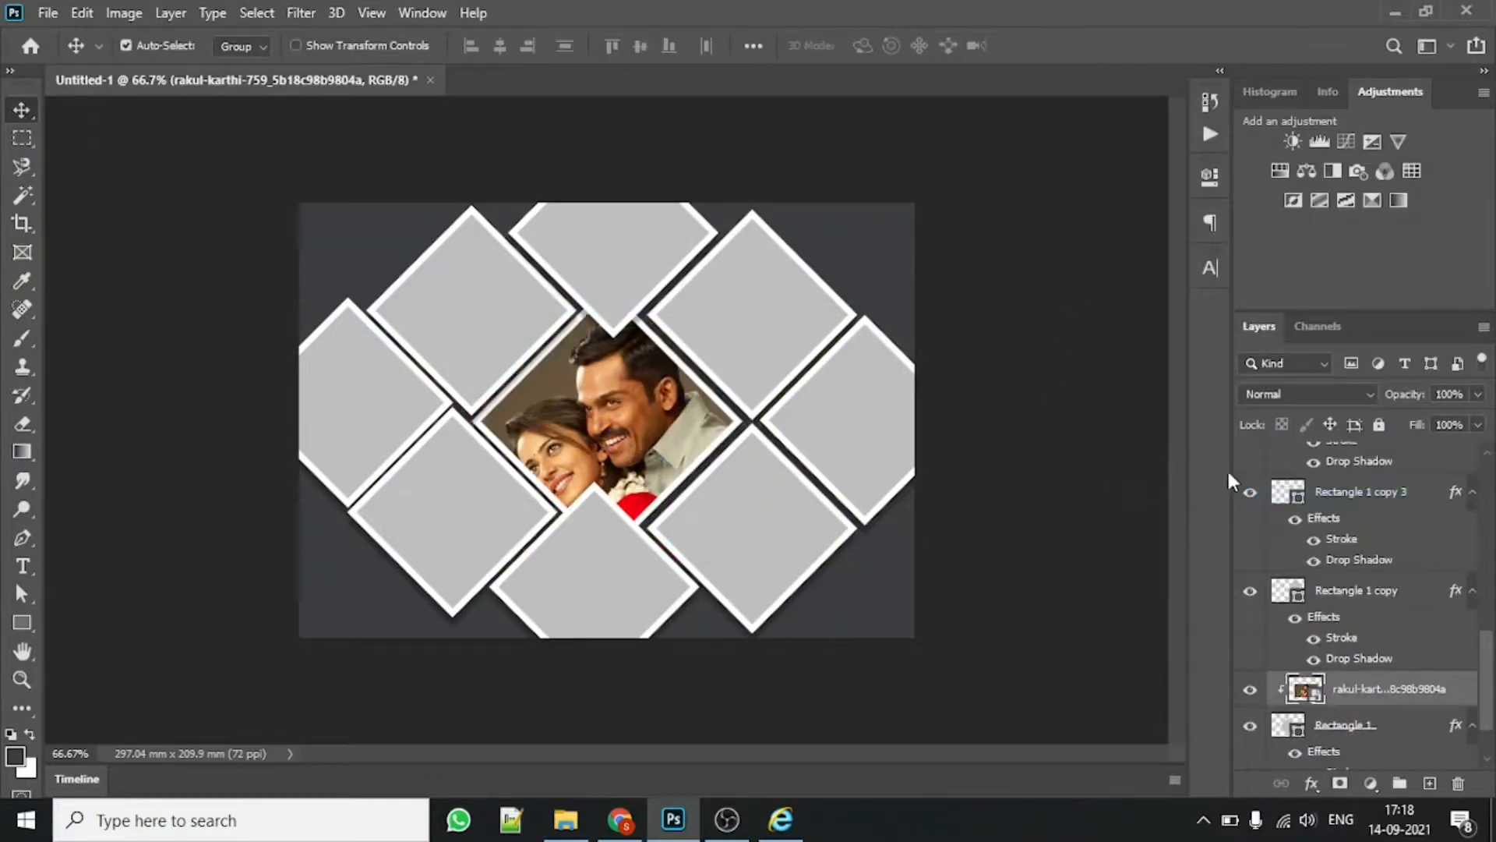
Step: Scale the central photo to about 88%, rotate it about 23°, and position both faces within the diamond
key(ctrl+t)
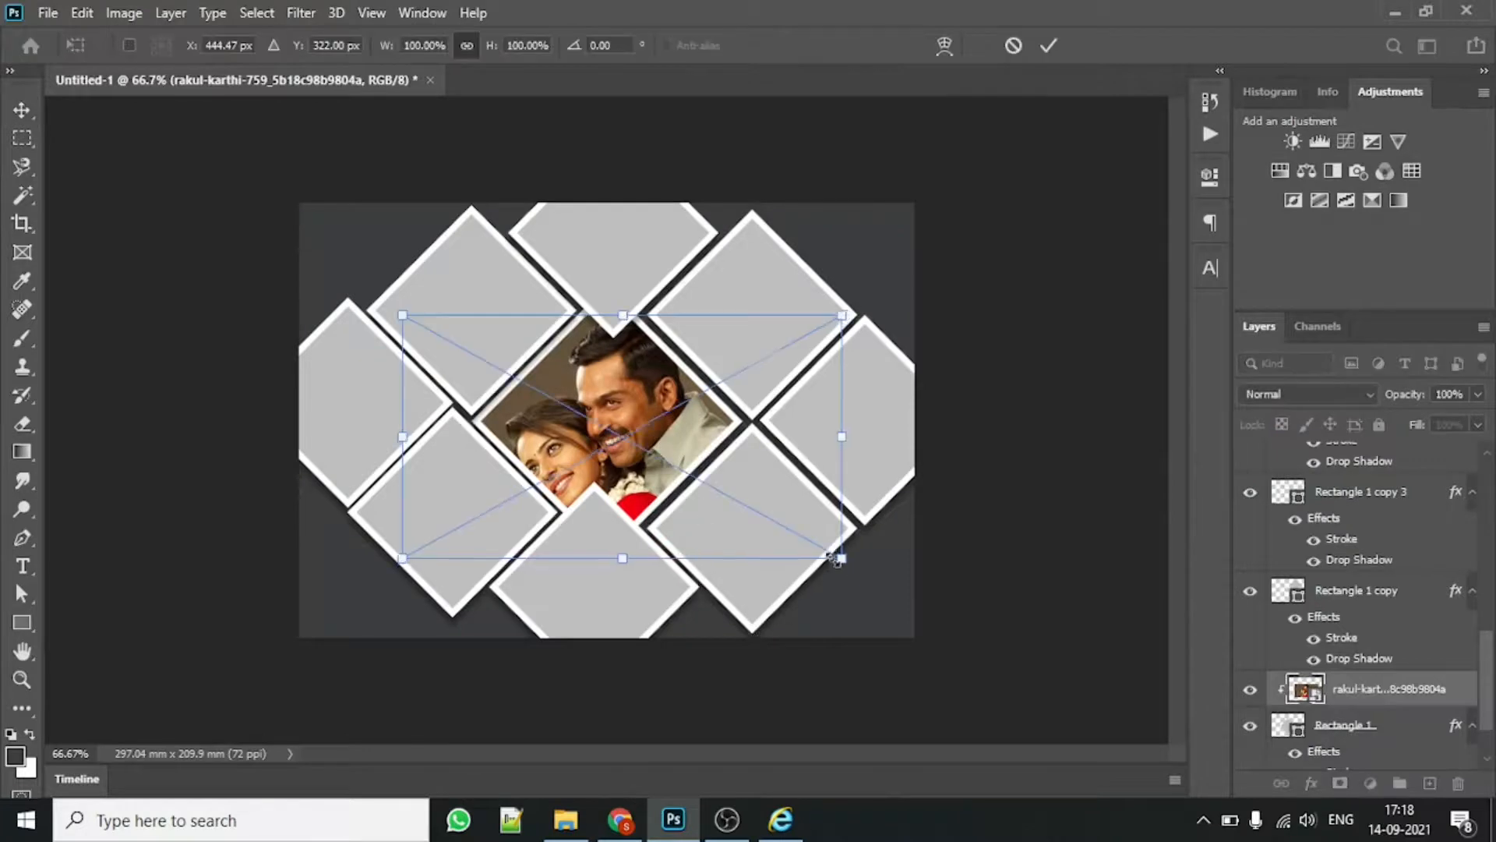
drag(845, 561, 775, 522)
drag(653, 428, 659, 429)
drag(830, 553, 721, 457)
drag(874, 379, 877, 400)
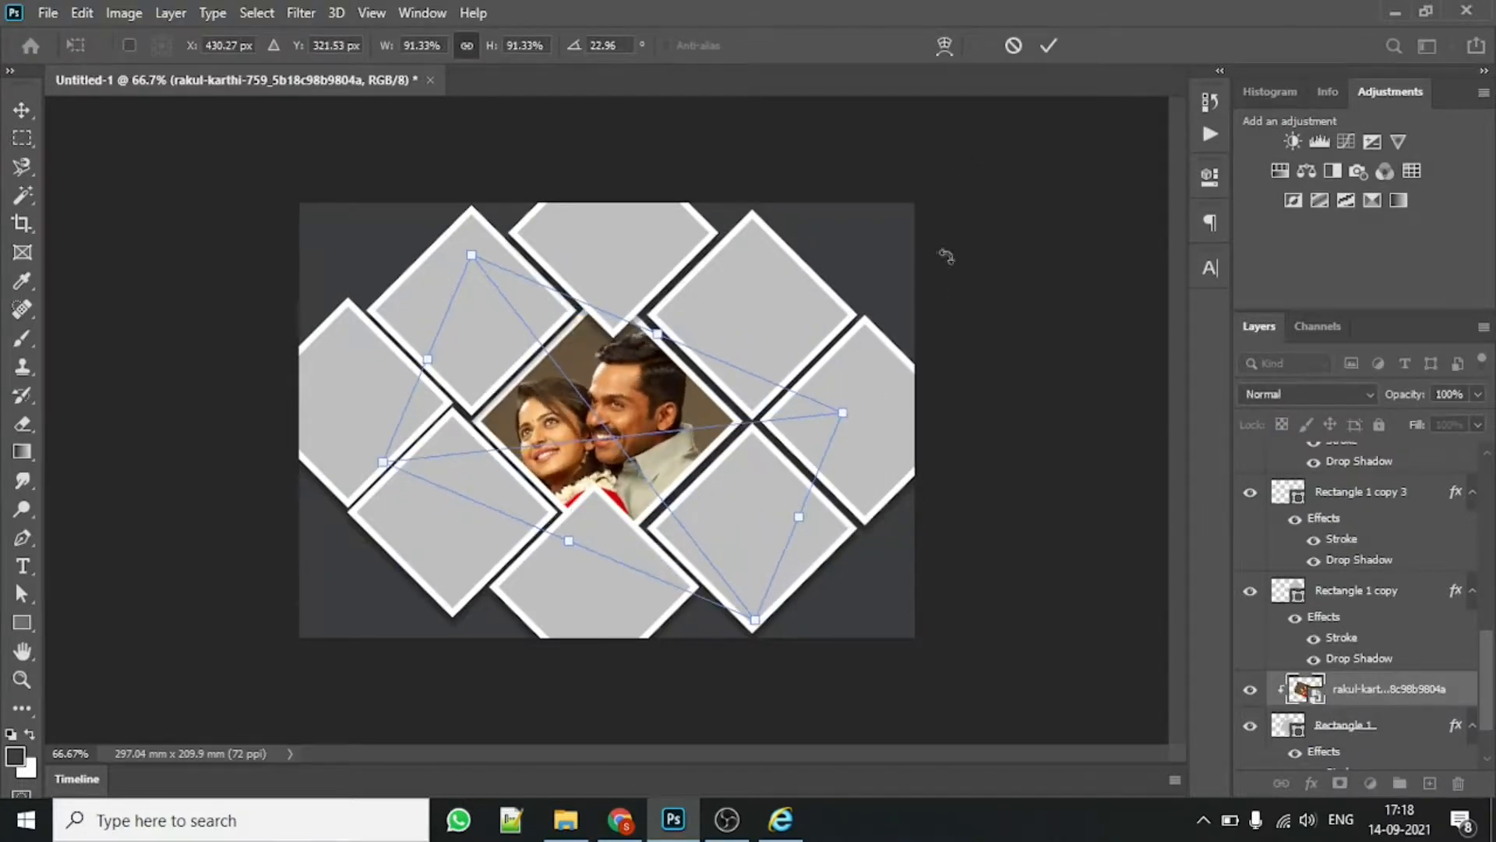
drag(653, 452, 661, 456)
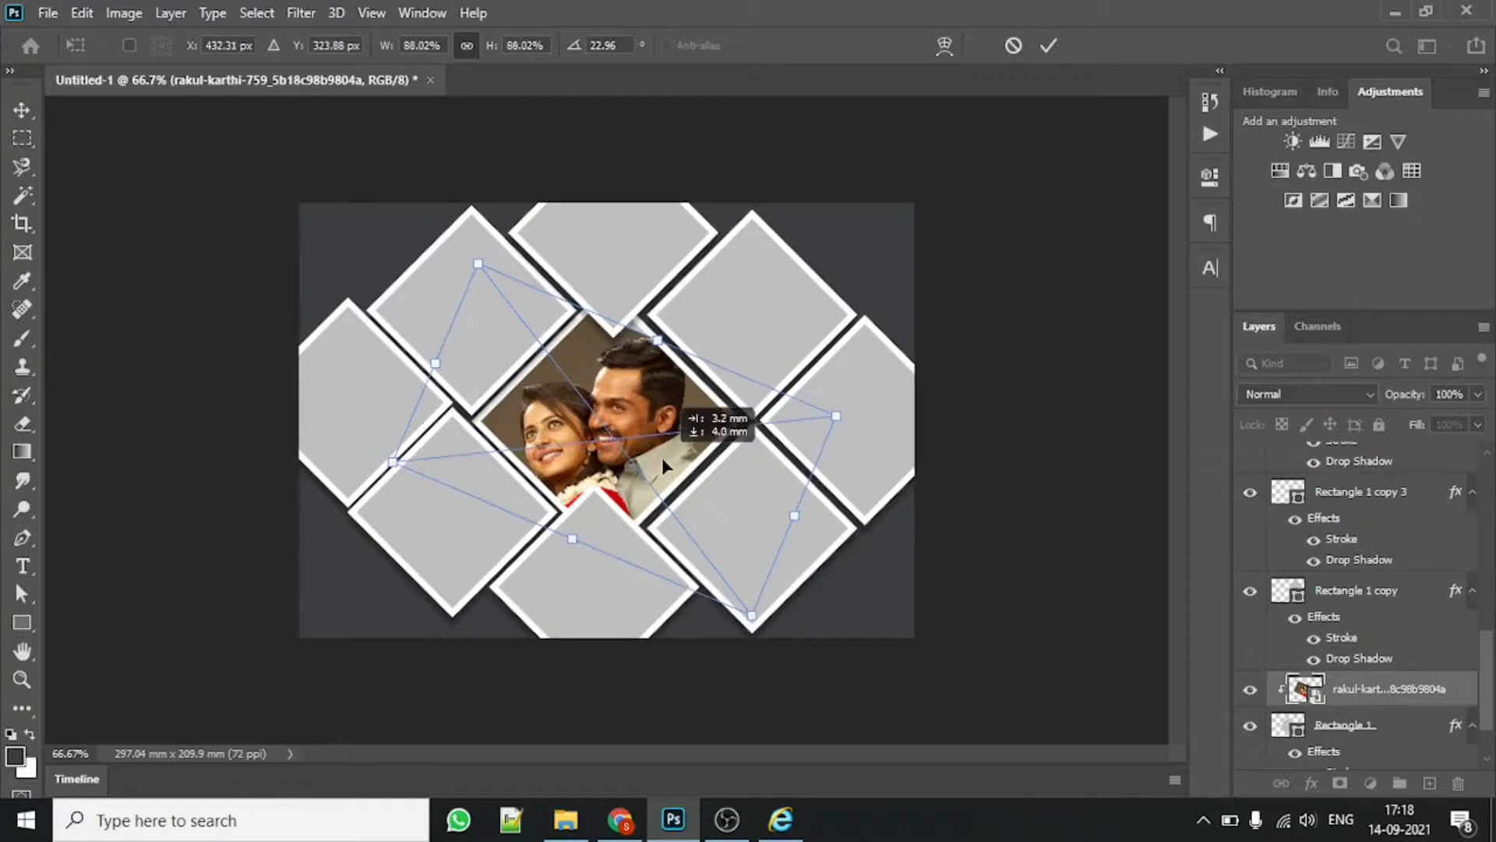
click(1048, 45)
click(566, 819)
drag(1005, 460, 479, 310)
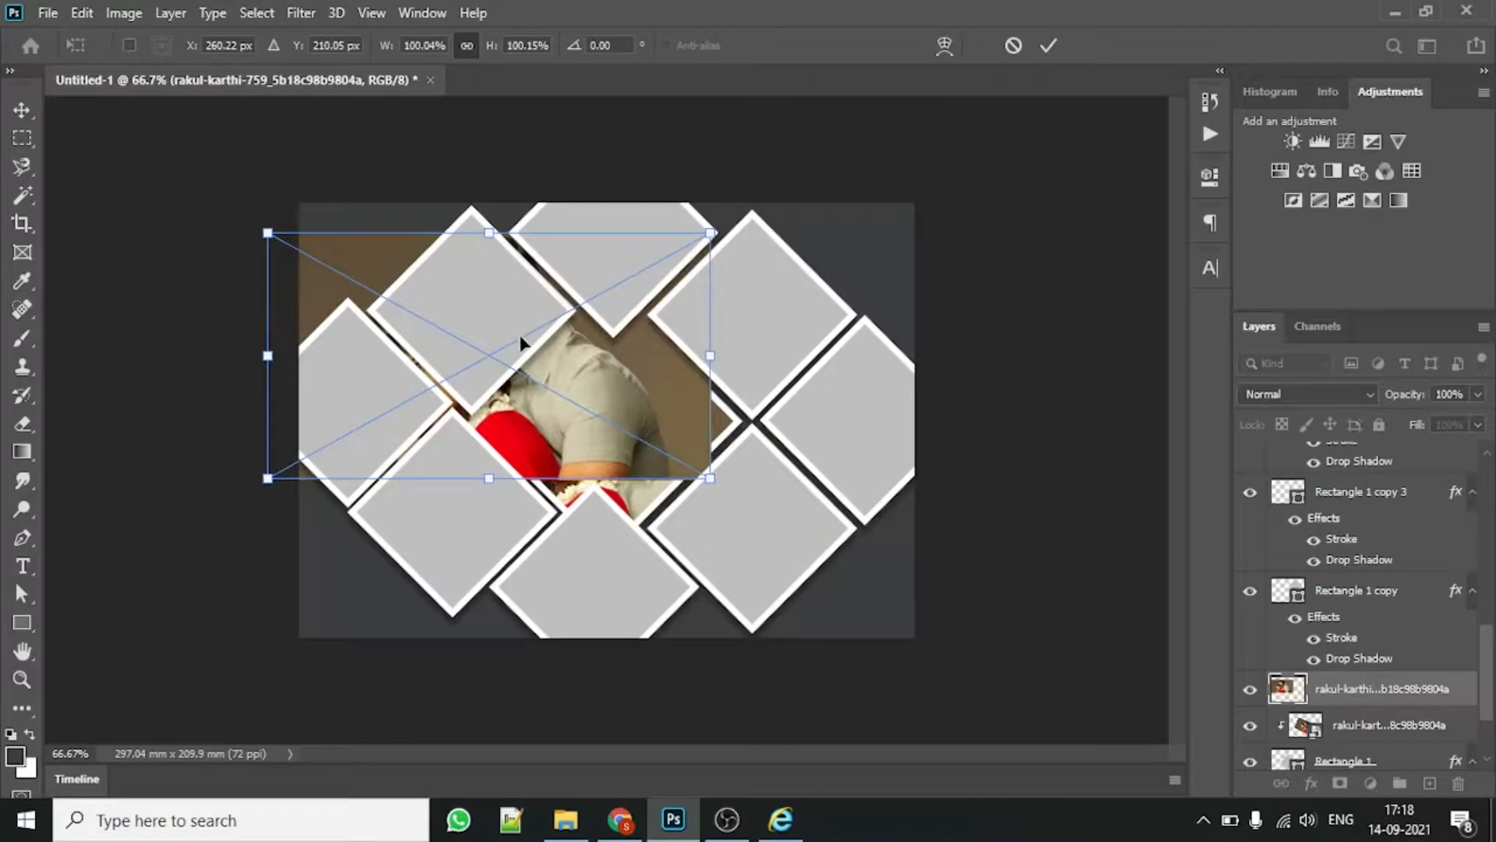
key(Return)
key(ctrl+alt+g)
Step: Place the rakul-karthi photo above the upper-left diamond's layer and clip it to that diamond
click(460, 282)
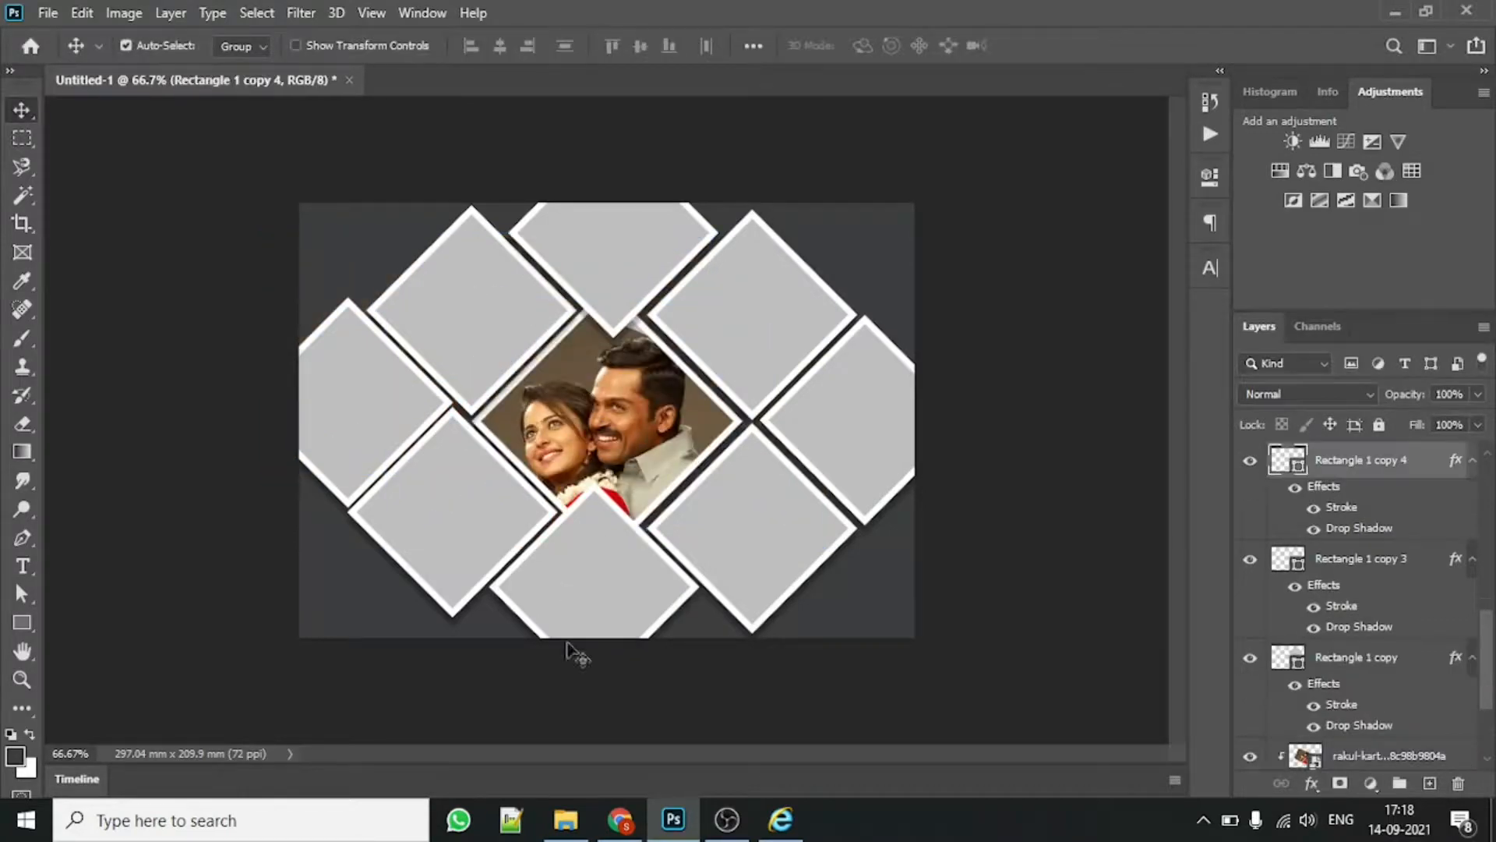
click(566, 819)
drag(1006, 460, 466, 315)
drag(543, 347, 457, 285)
click(1049, 45)
right_click(1332, 463)
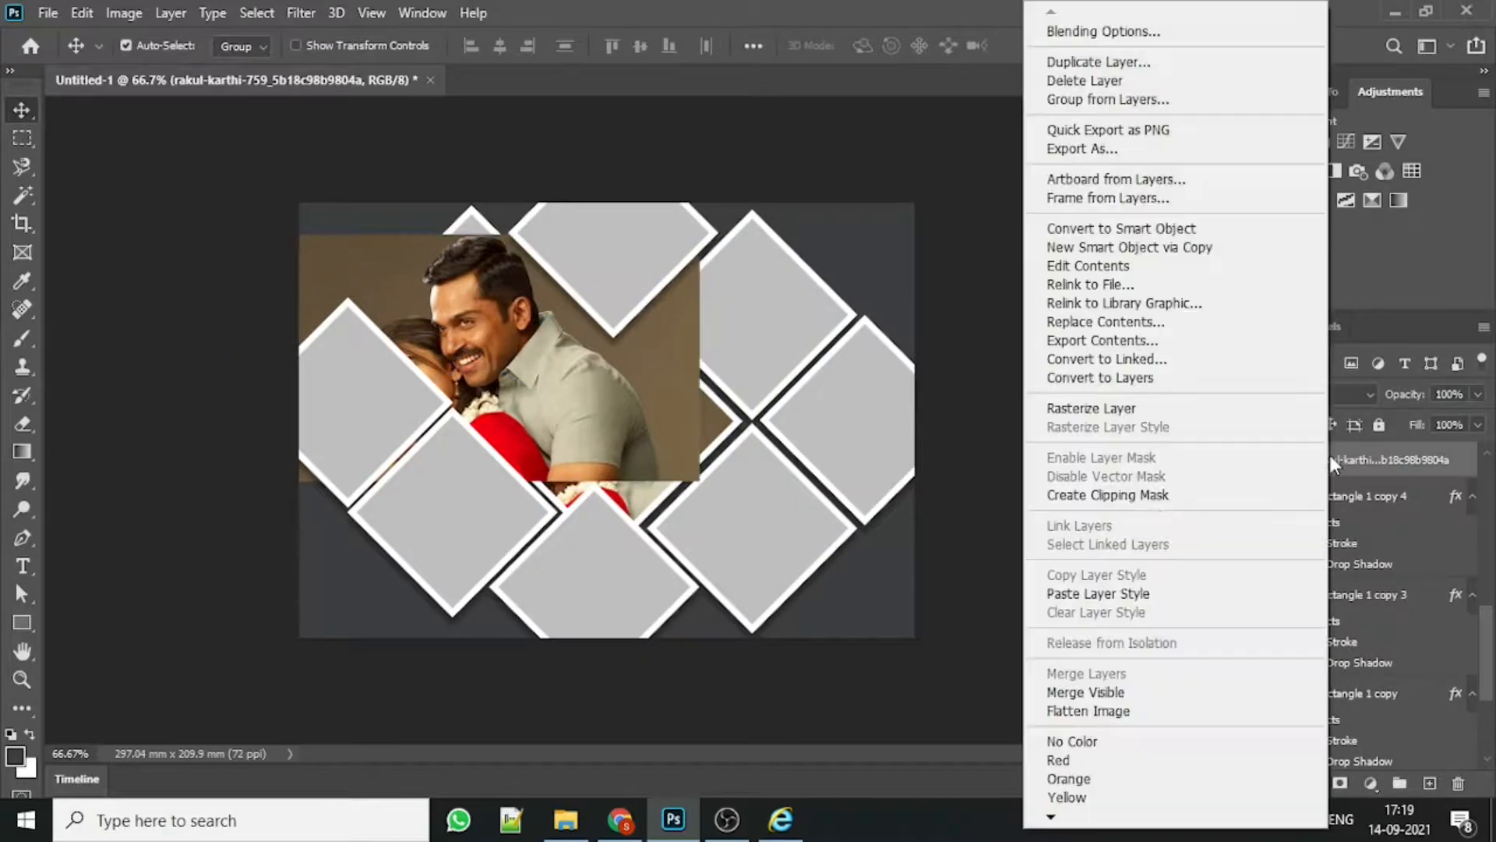
click(1153, 497)
Step: Enlarge the upper-left photo to about 110%, flip it horizontally, and tilt and position it on the man's face
key(ctrl+t)
drag(708, 234, 742, 209)
drag(438, 318, 410, 335)
right_click(488, 284)
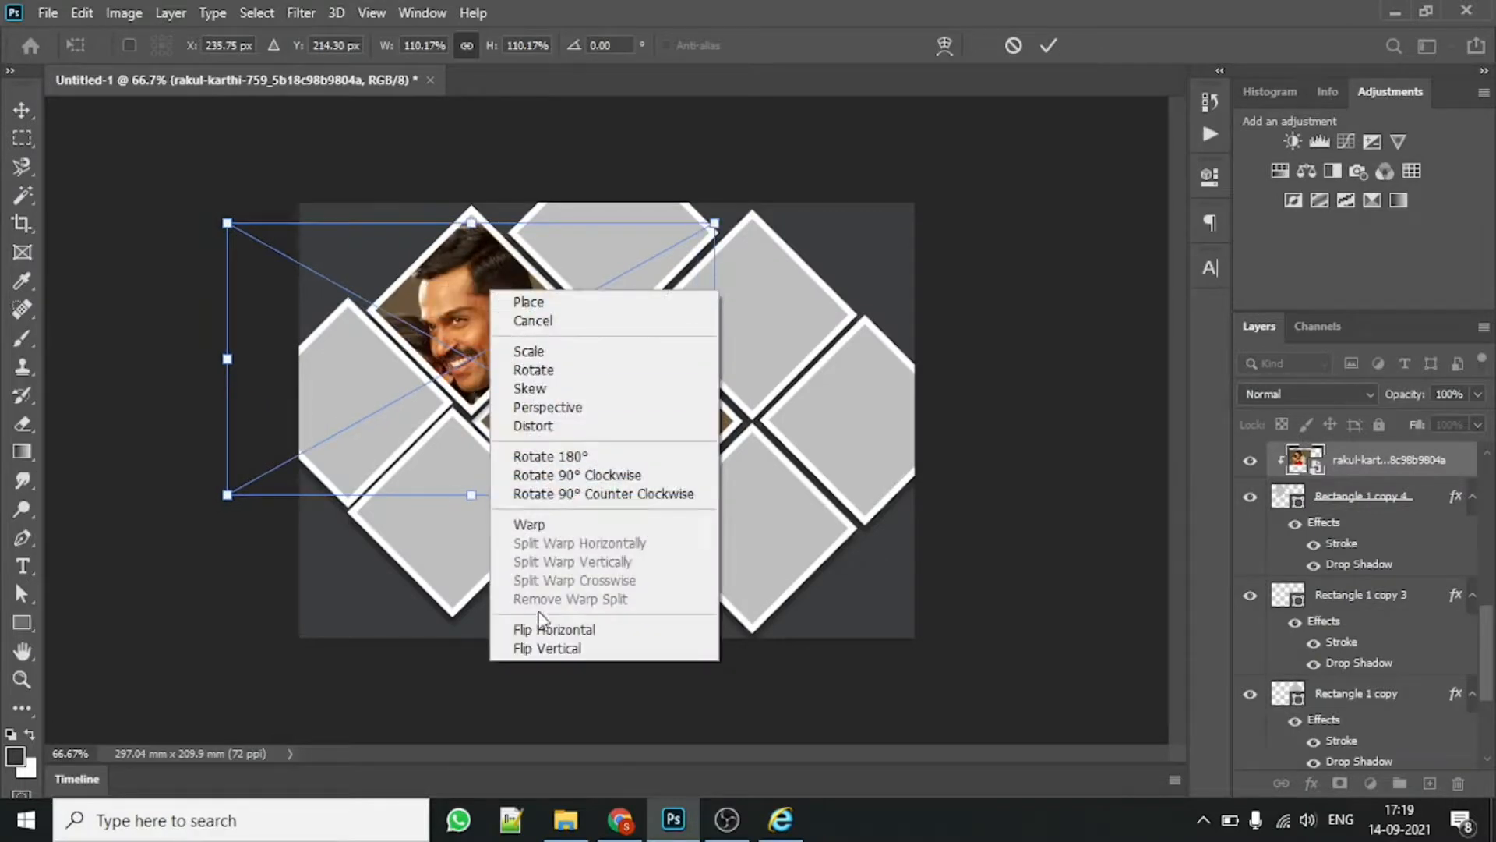
click(530, 627)
drag(804, 305, 797, 333)
drag(615, 293, 611, 283)
click(1048, 46)
Step: Place the rakul-karthi photo above the lower-right diamond's layer, clip it to the shape, and move it over the diamond
click(748, 522)
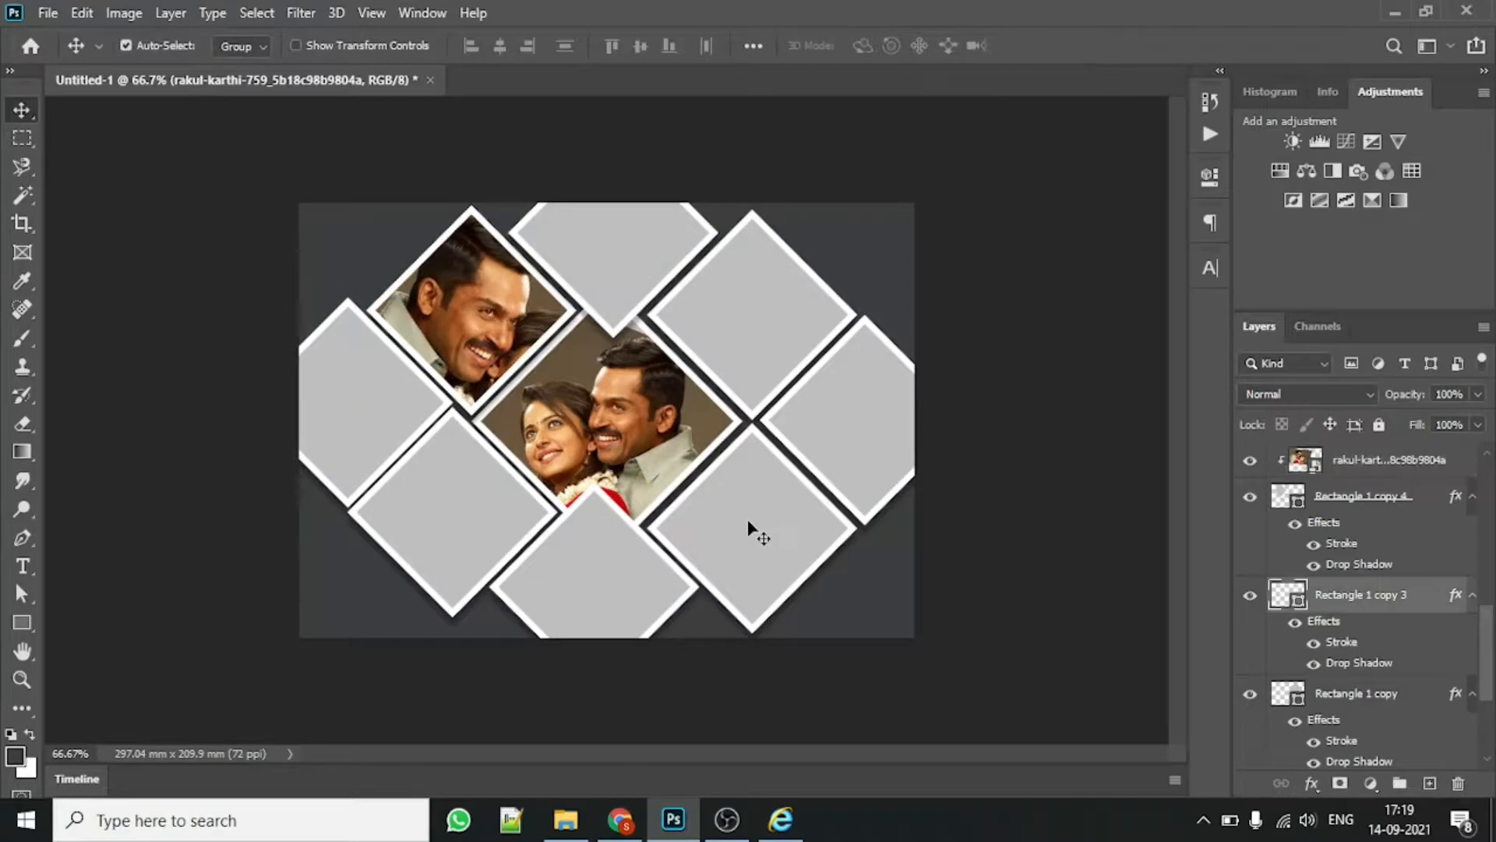
click(566, 818)
drag(626, 461, 642, 464)
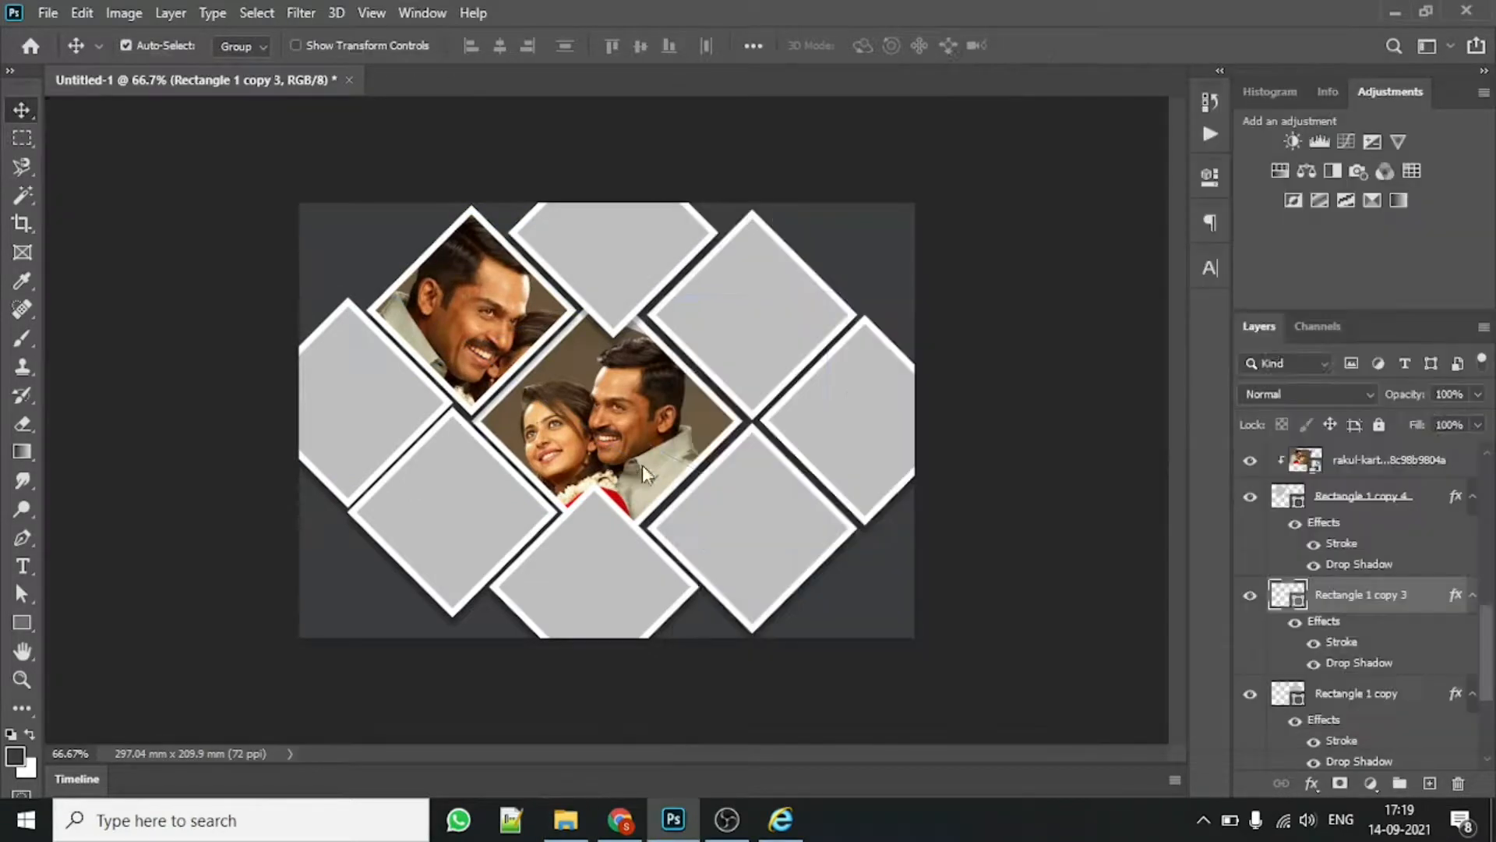
key(Return)
right_click(1343, 597)
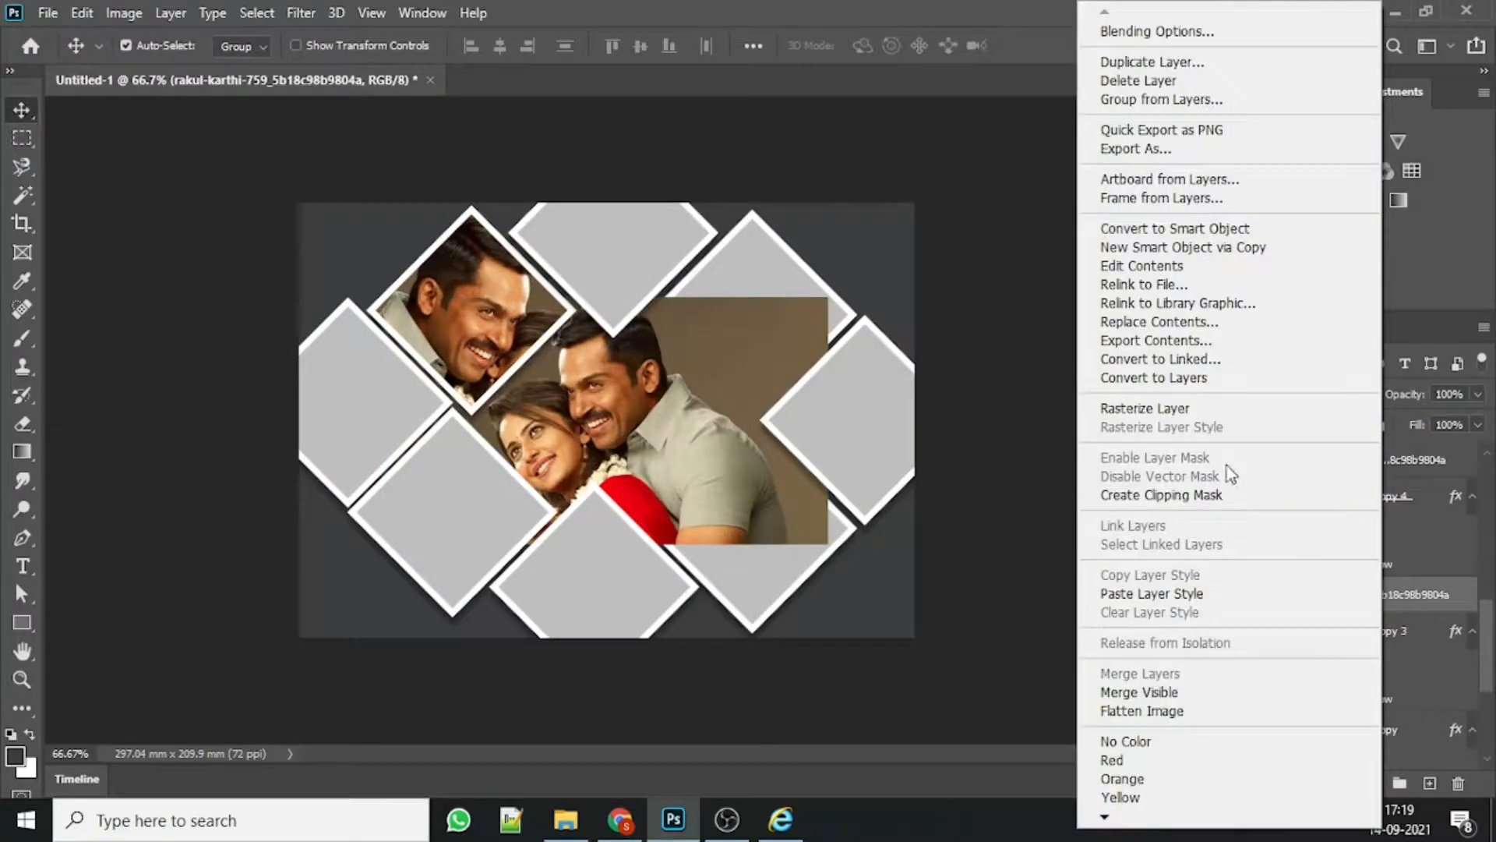
click(1215, 494)
drag(771, 539, 953, 680)
Step: Enlarge and reposition the lower-right photo so the woman's face fills the diamond
drag(912, 531, 922, 497)
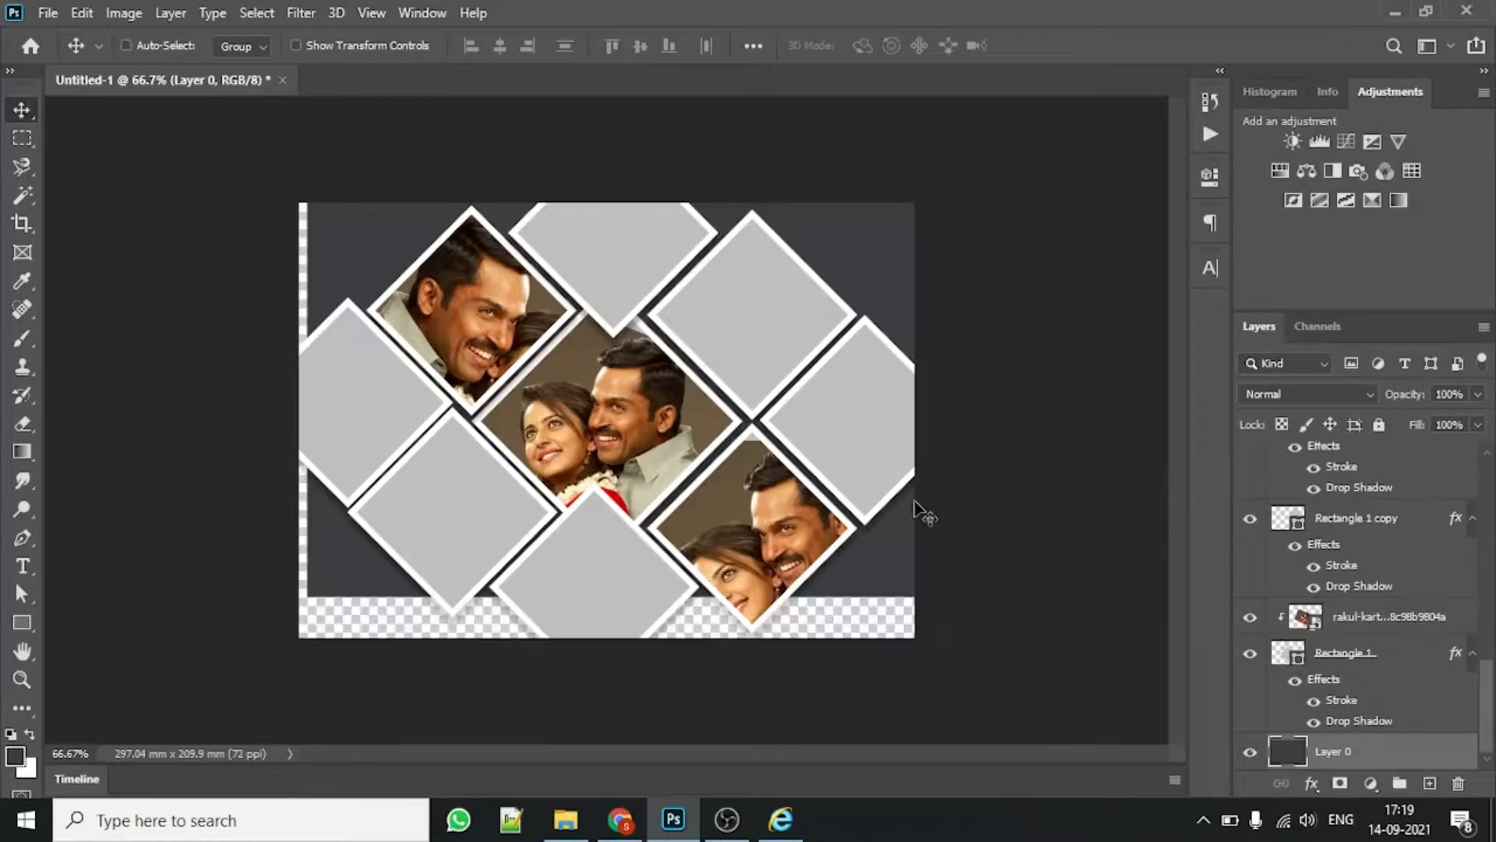
key(ctrl+z)
drag(755, 540, 767, 494)
key(ctrl+t)
drag(1047, 386, 1138, 548)
drag(1076, 549, 1184, 581)
mouse_move(780, 538)
mouse_down()
mouse_move(770, 526)
mouse_move(783, 530)
mouse_up()
drag(1073, 460, 953, 589)
click(1049, 47)
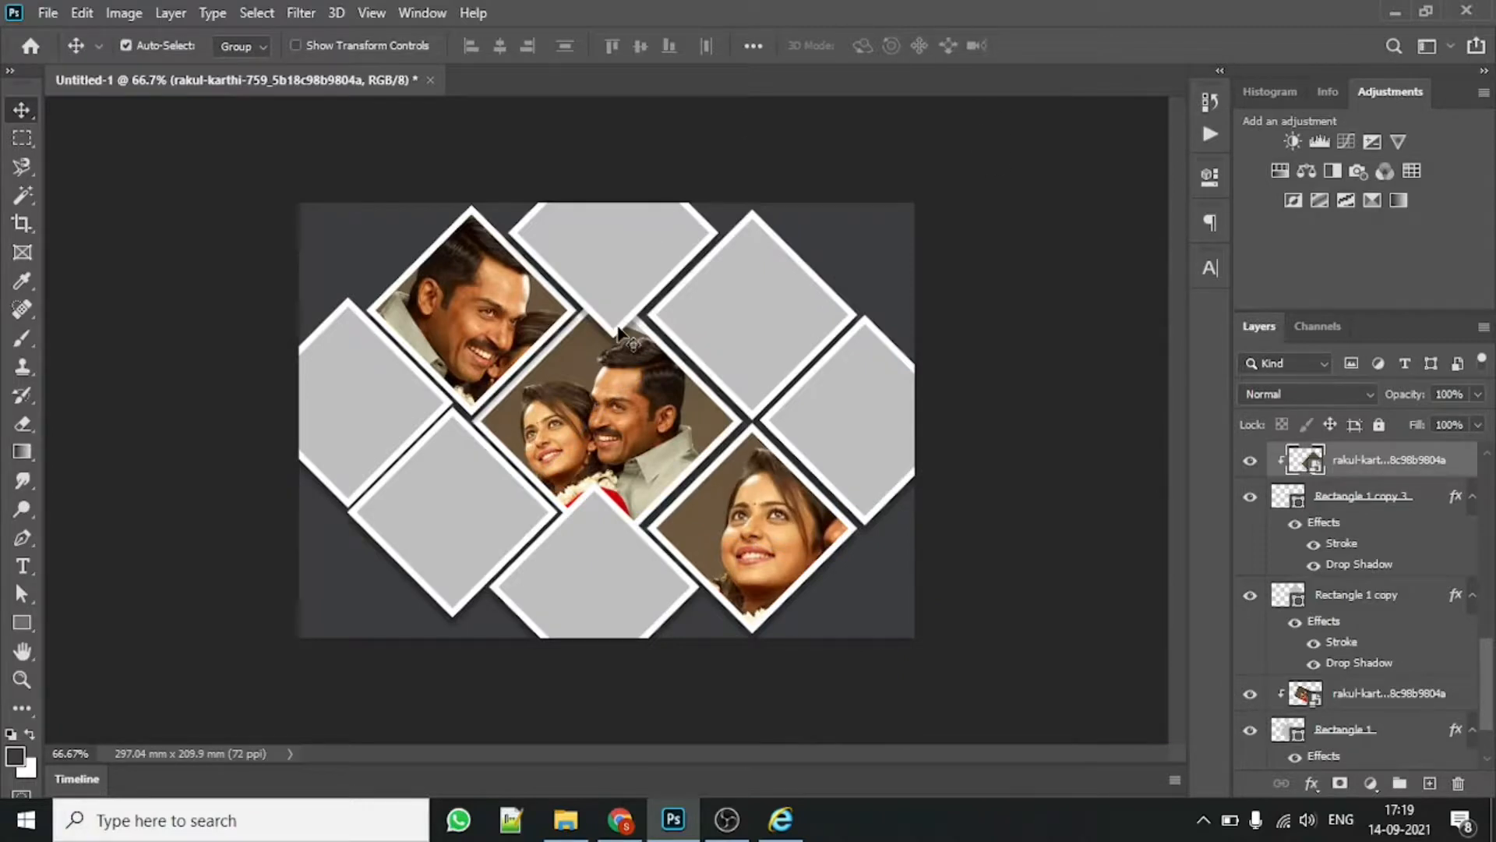
Step: Place the tamil_cinema_actress_from_other_state photo over the lower-left diamond and clip it to that shape
click(479, 518)
click(565, 818)
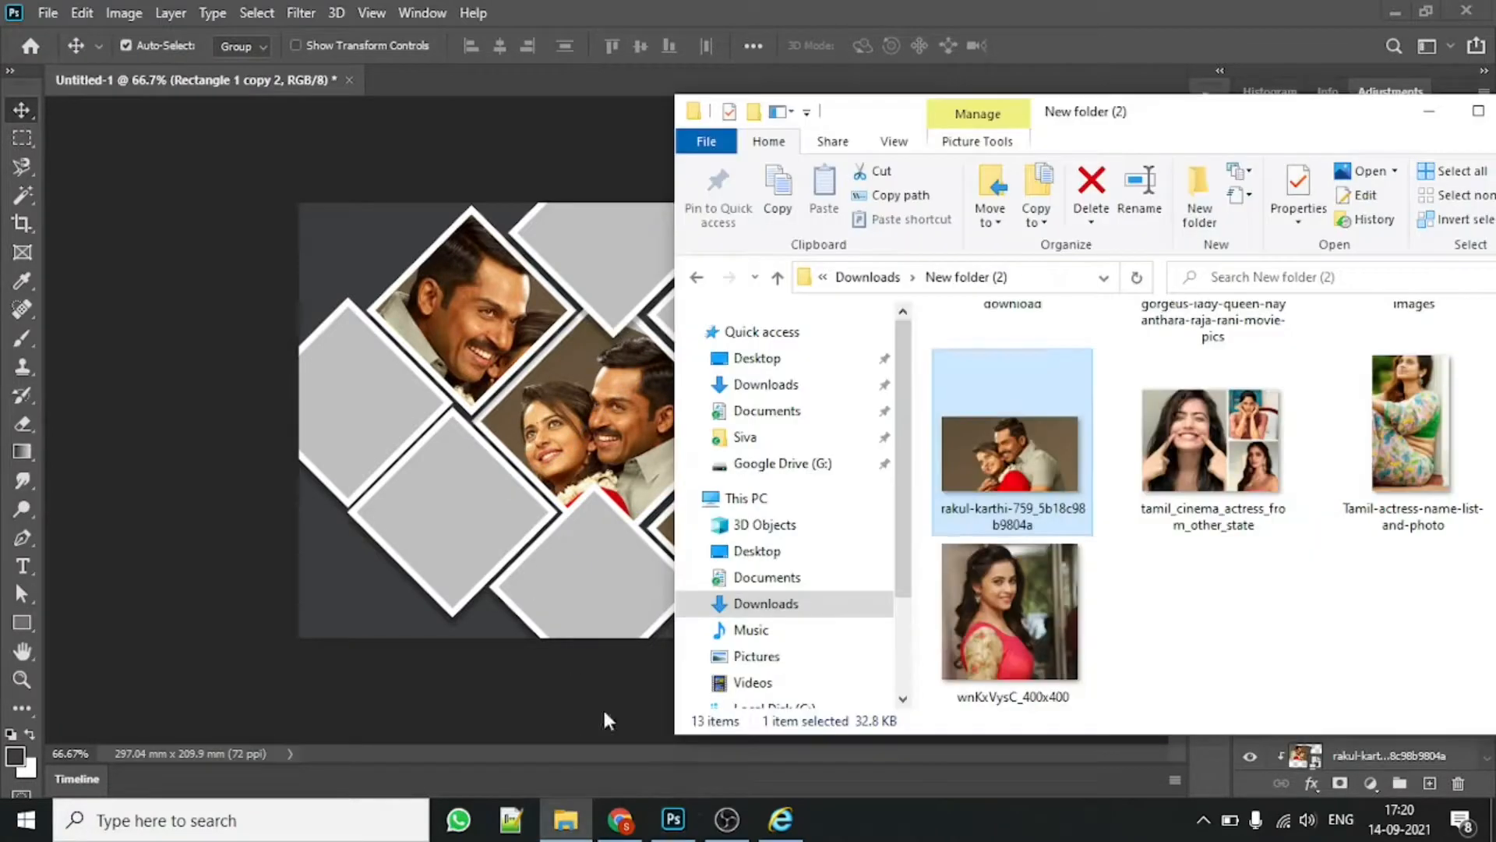
drag(1213, 441, 464, 503)
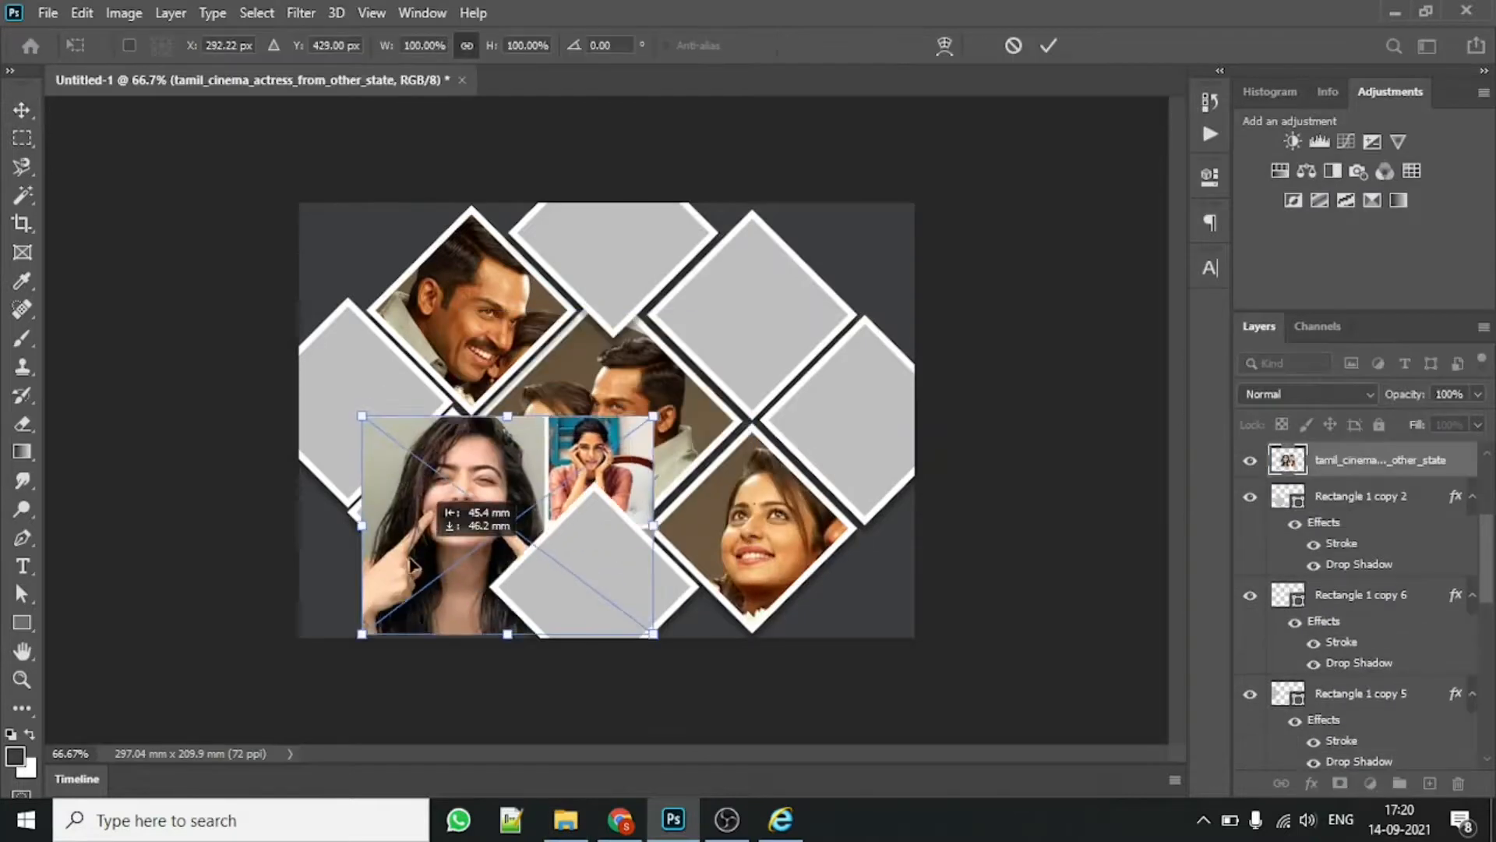
key(Return)
right_click(1282, 454)
click(1213, 488)
Step: Slightly enlarge the lower-left photo and reposition it within its diamond
drag(465, 530, 470, 506)
key(ctrl+t)
drag(643, 639, 653, 646)
drag(486, 511, 478, 511)
click(1048, 45)
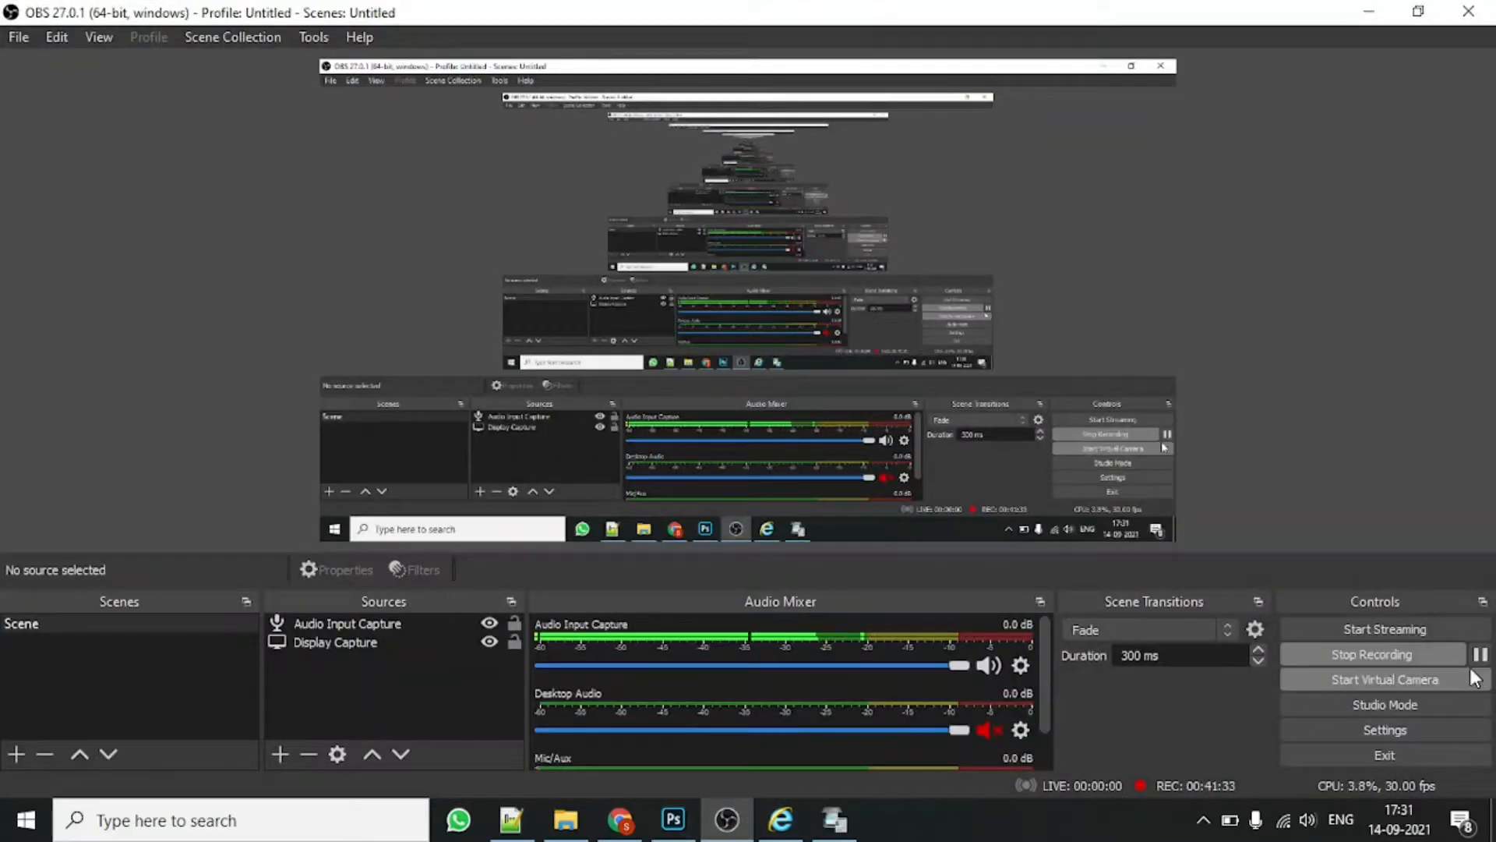
Step: Switch to File Explorer and open New folder (2) inside Downloads
click(673, 823)
click(828, 434)
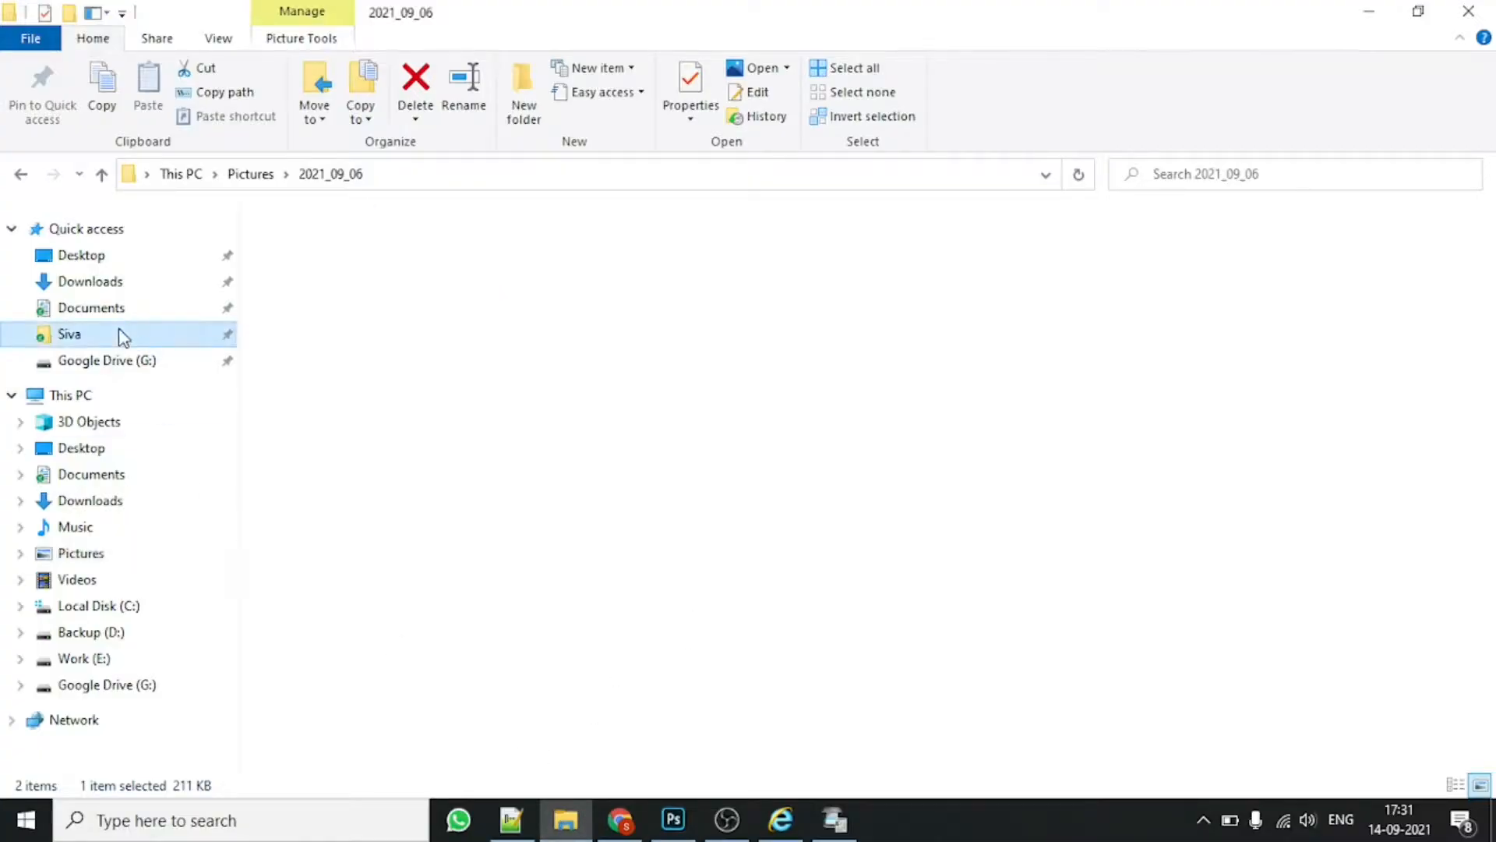
click(120, 335)
click(91, 281)
click(855, 463)
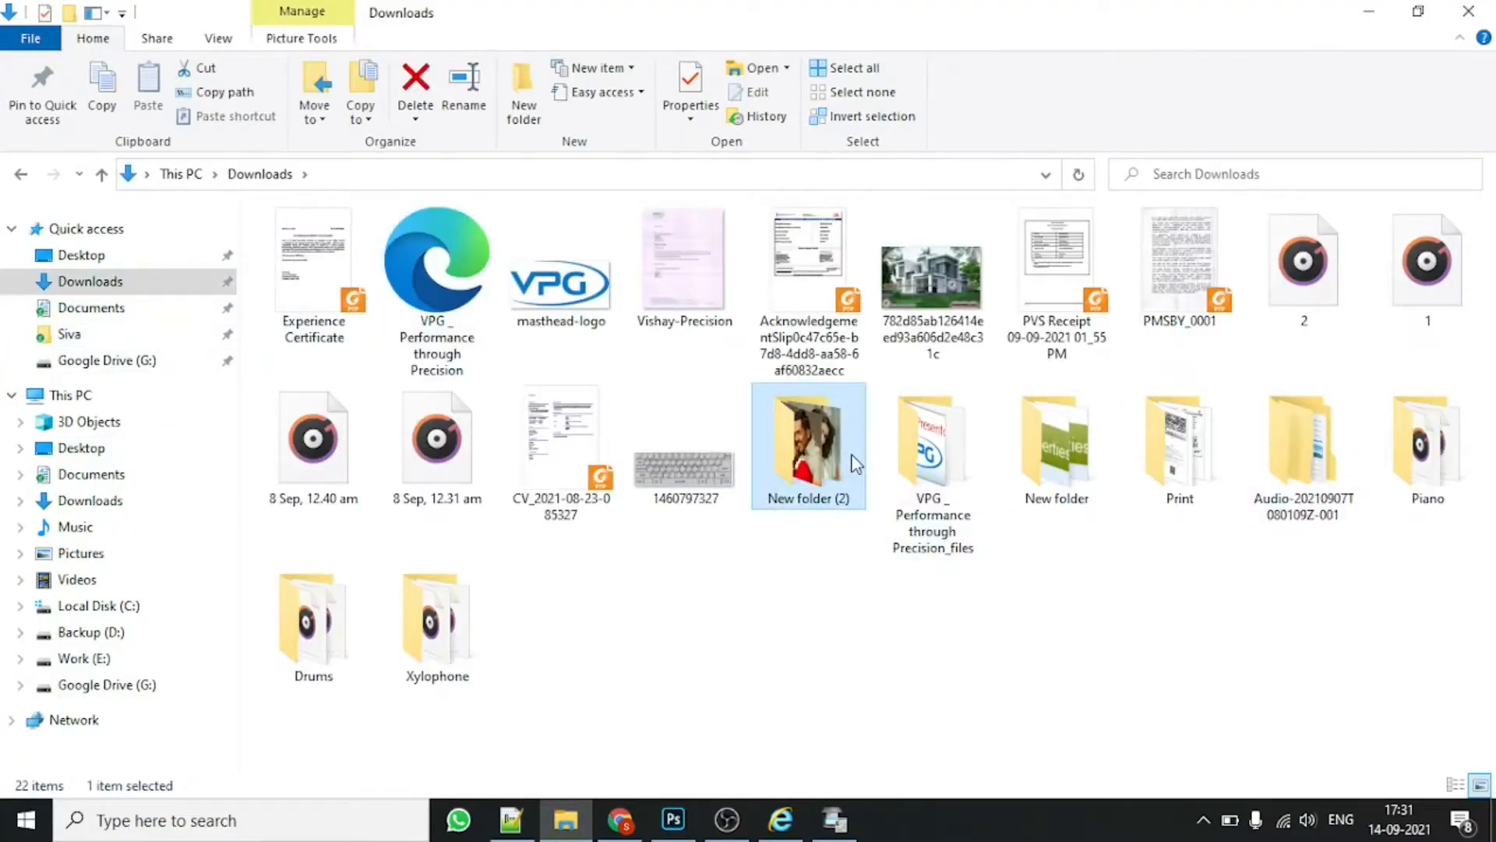
double_click(855, 463)
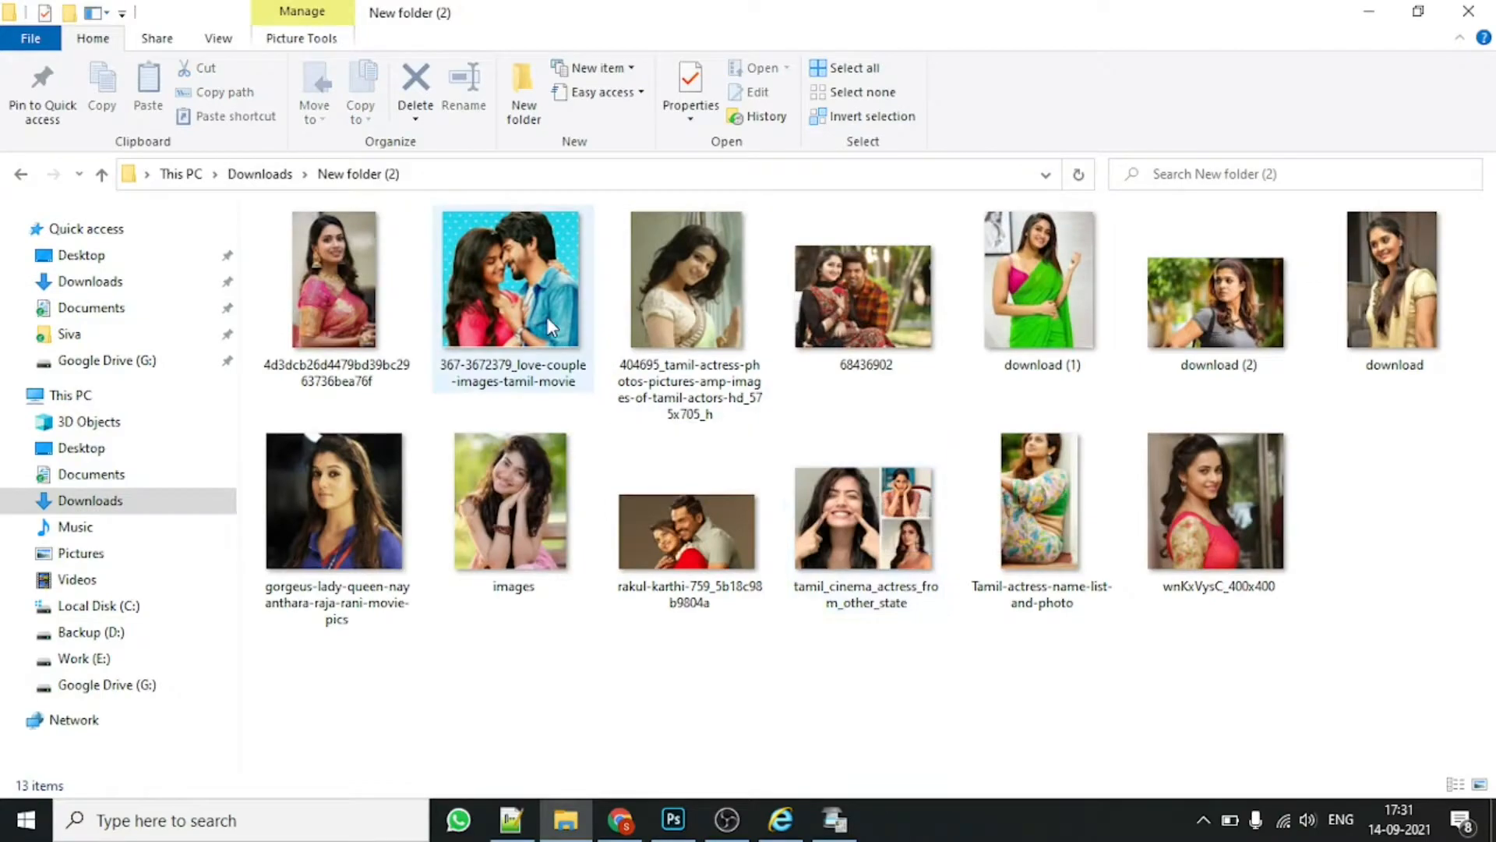
drag(546, 316, 860, 418)
drag(675, 424, 829, 455)
drag(544, 235, 106, 166)
drag(631, 422, 638, 580)
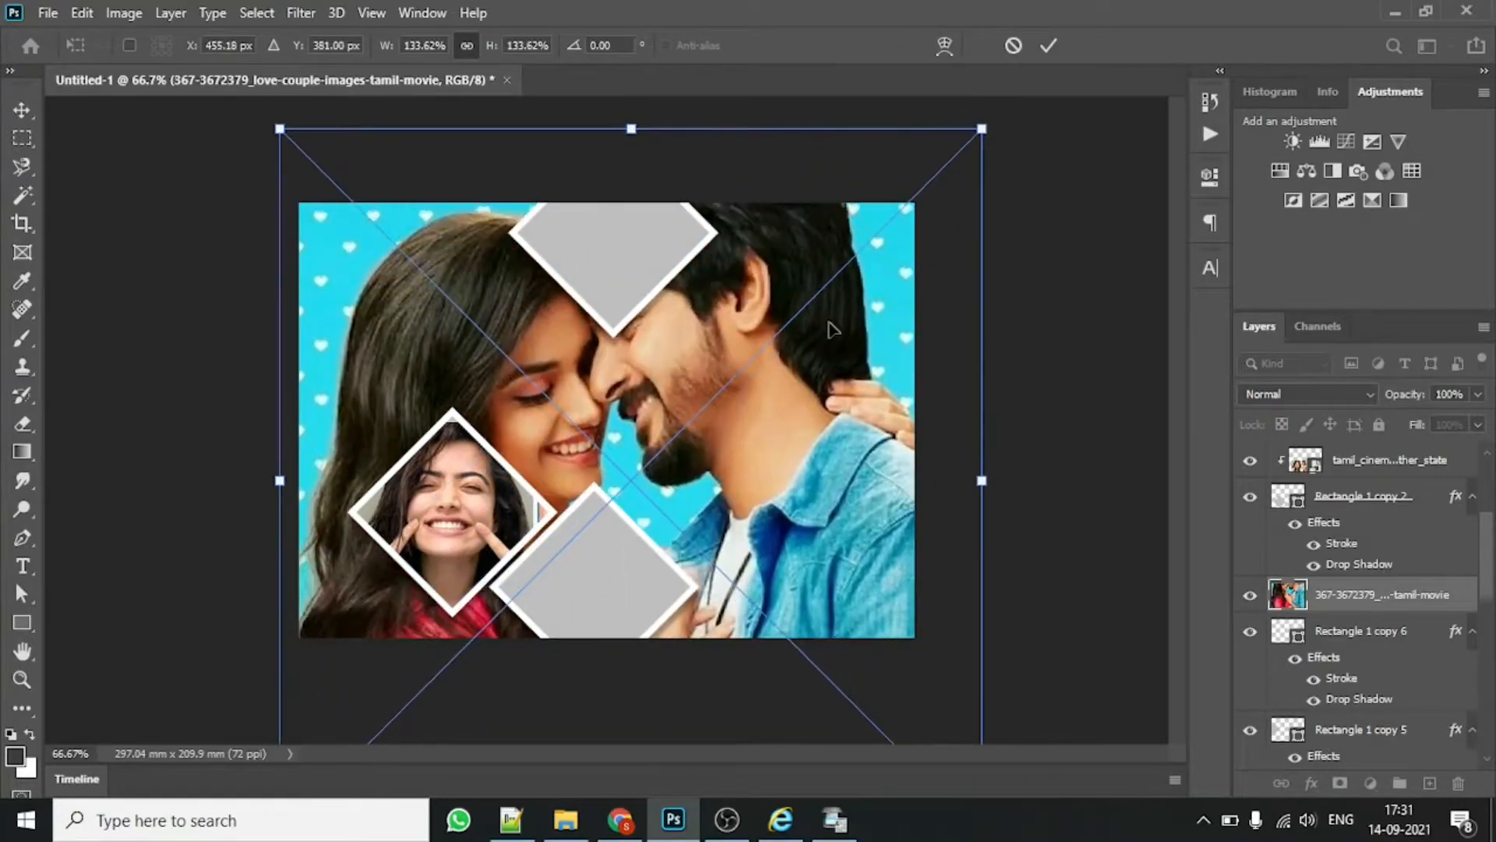
click(1048, 45)
scroll(1396, 561, down, 10)
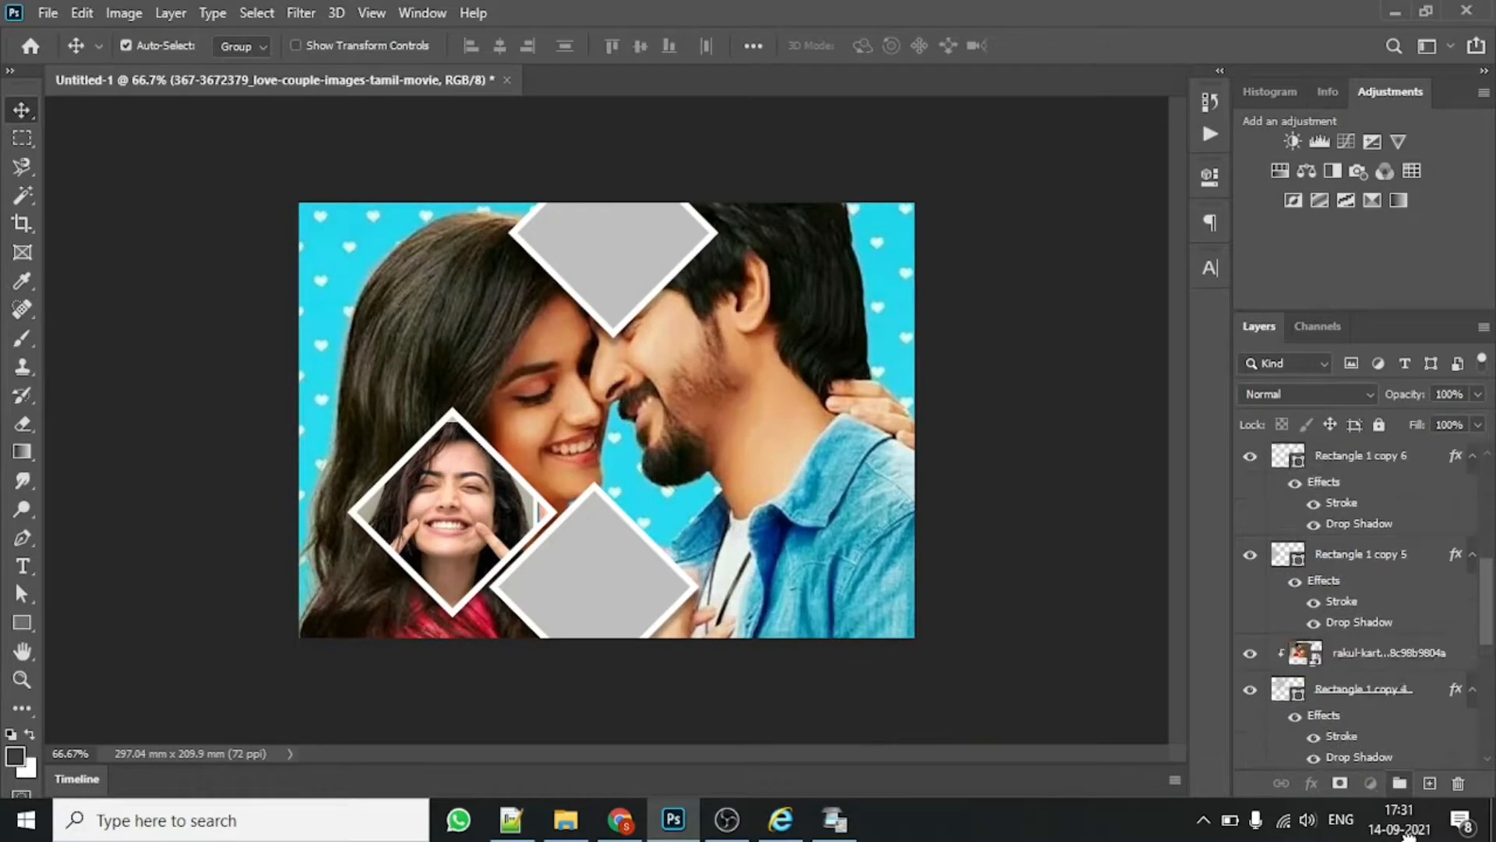
drag(1407, 833, 1423, 727)
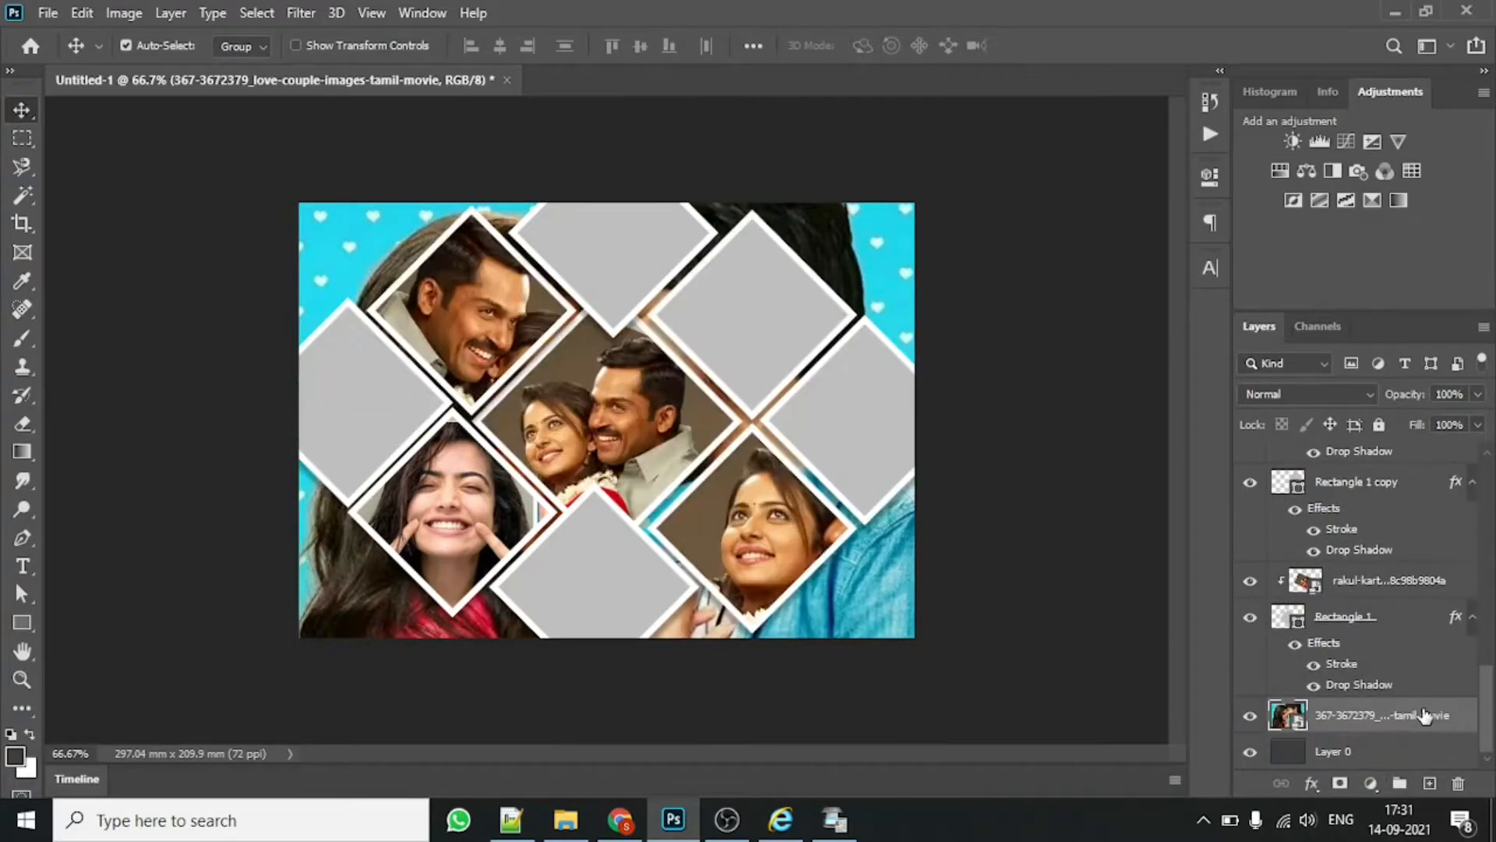
Step: Place the 68436902 photo from New folder (2) above the empty left-edge diamond's layer and enlarge it to cover that diamond
click(391, 431)
click(566, 820)
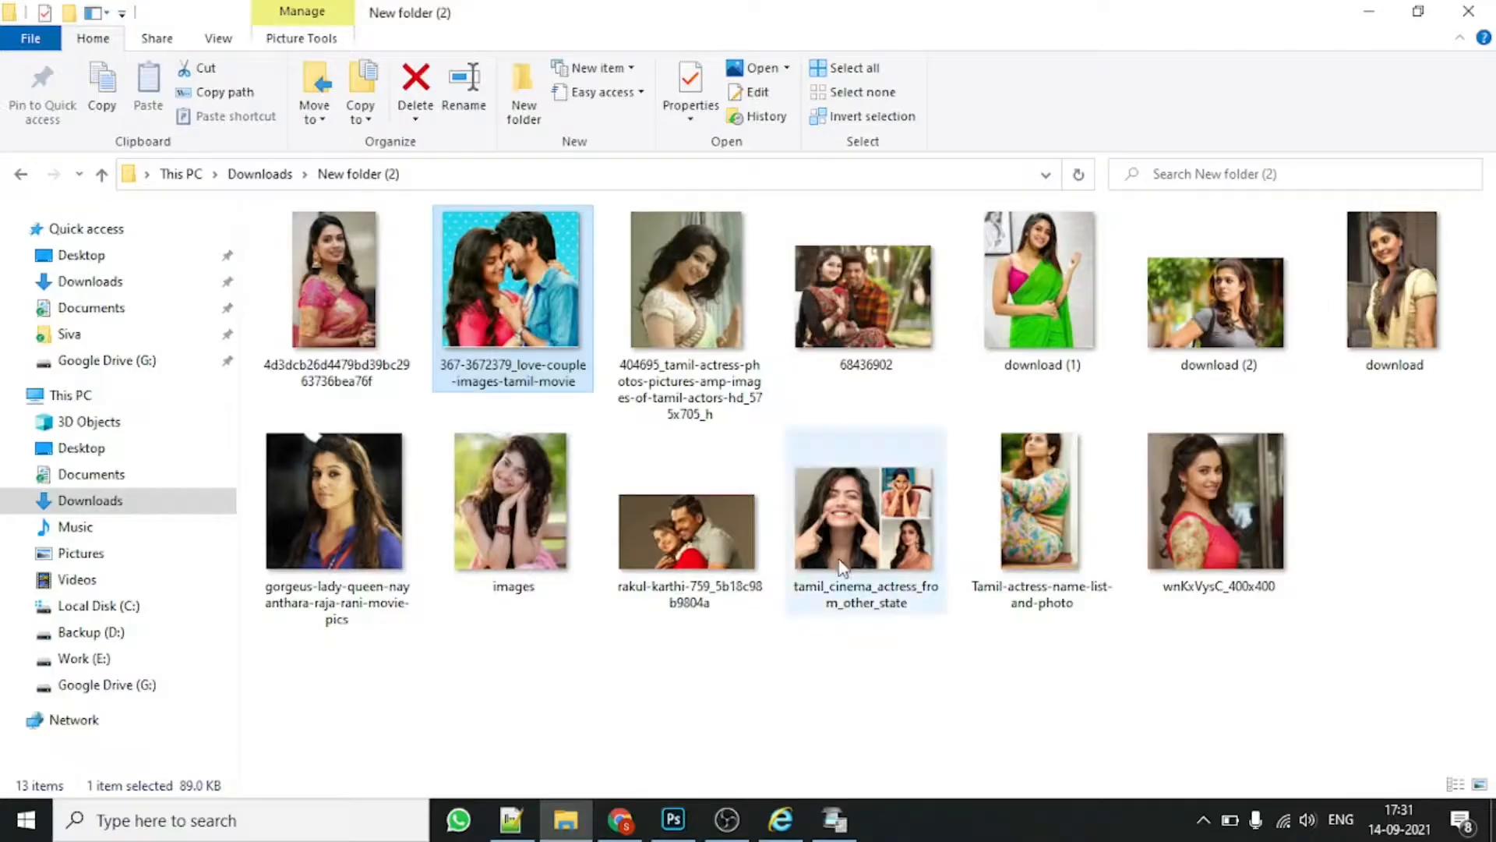
click(1419, 13)
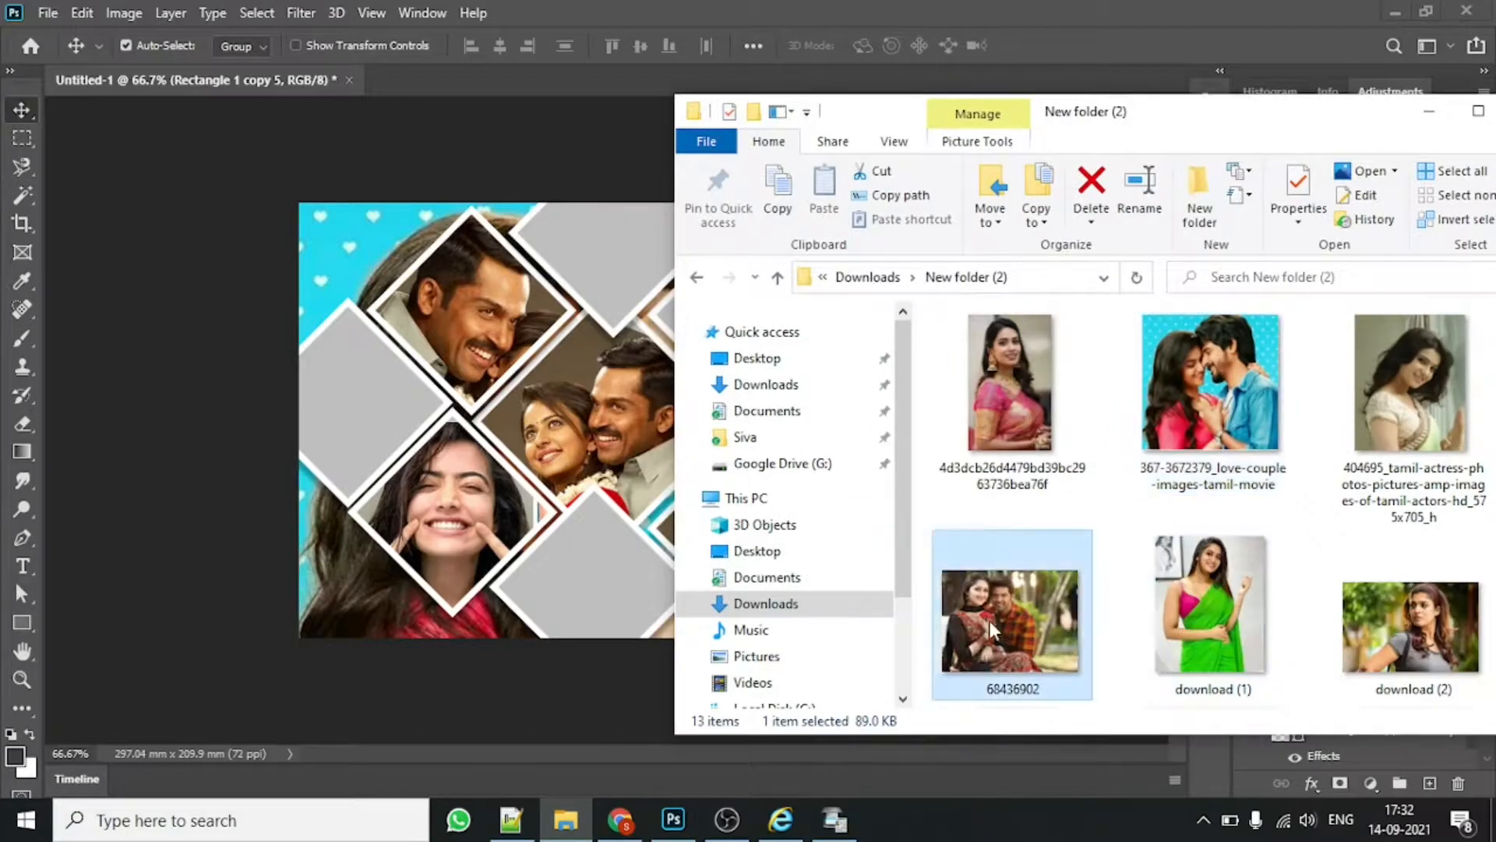
drag(999, 617, 370, 391)
drag(555, 429, 374, 426)
drag(571, 525, 634, 573)
key(Return)
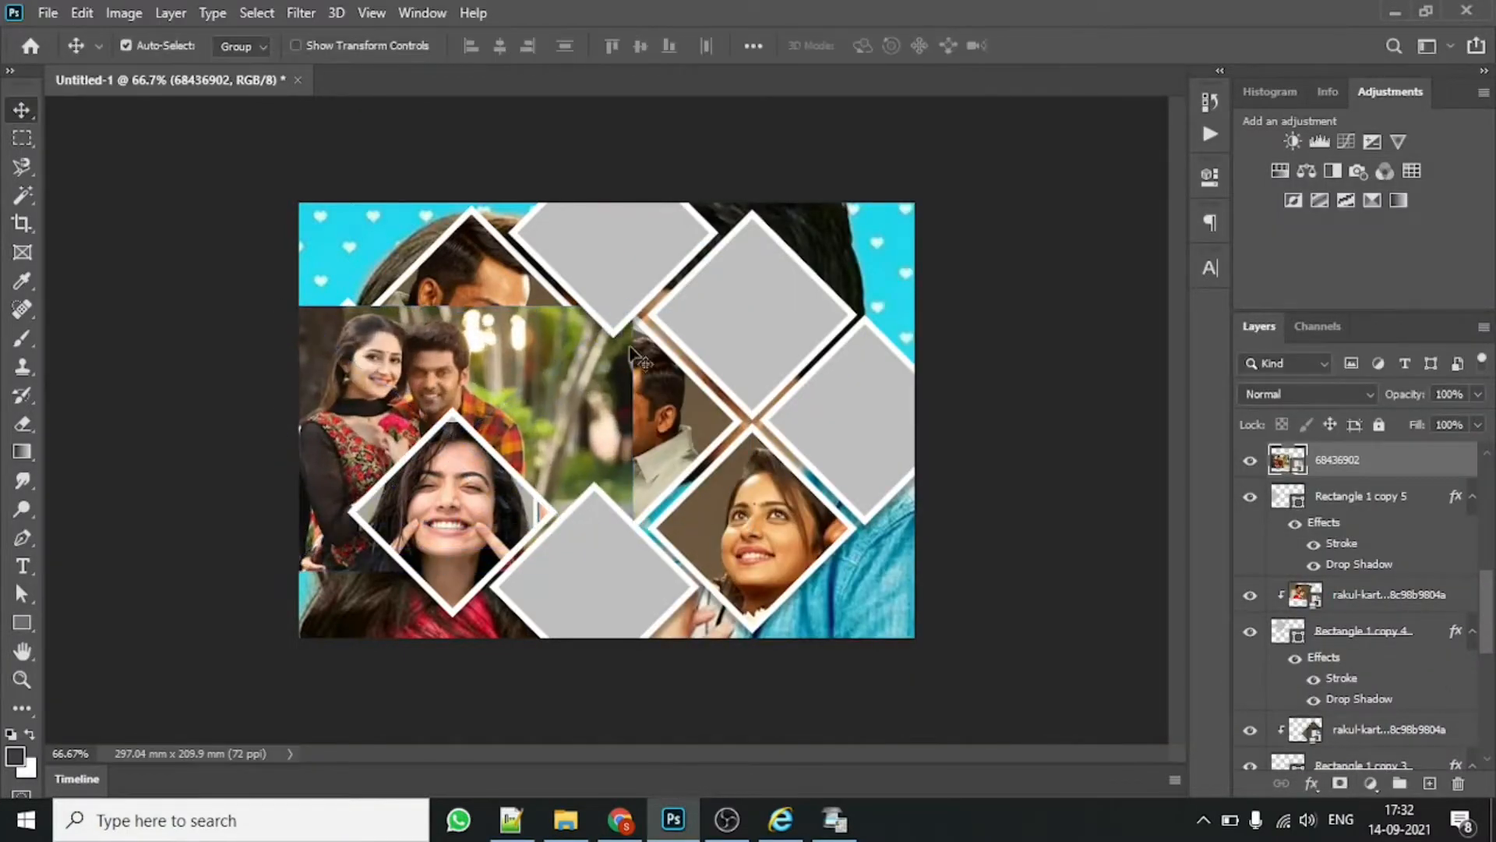
Step: Clip the 68436902 photo to the left-edge diamond and shift it slightly down within the shape
right_click(1361, 465)
click(1151, 498)
drag(382, 401, 375, 421)
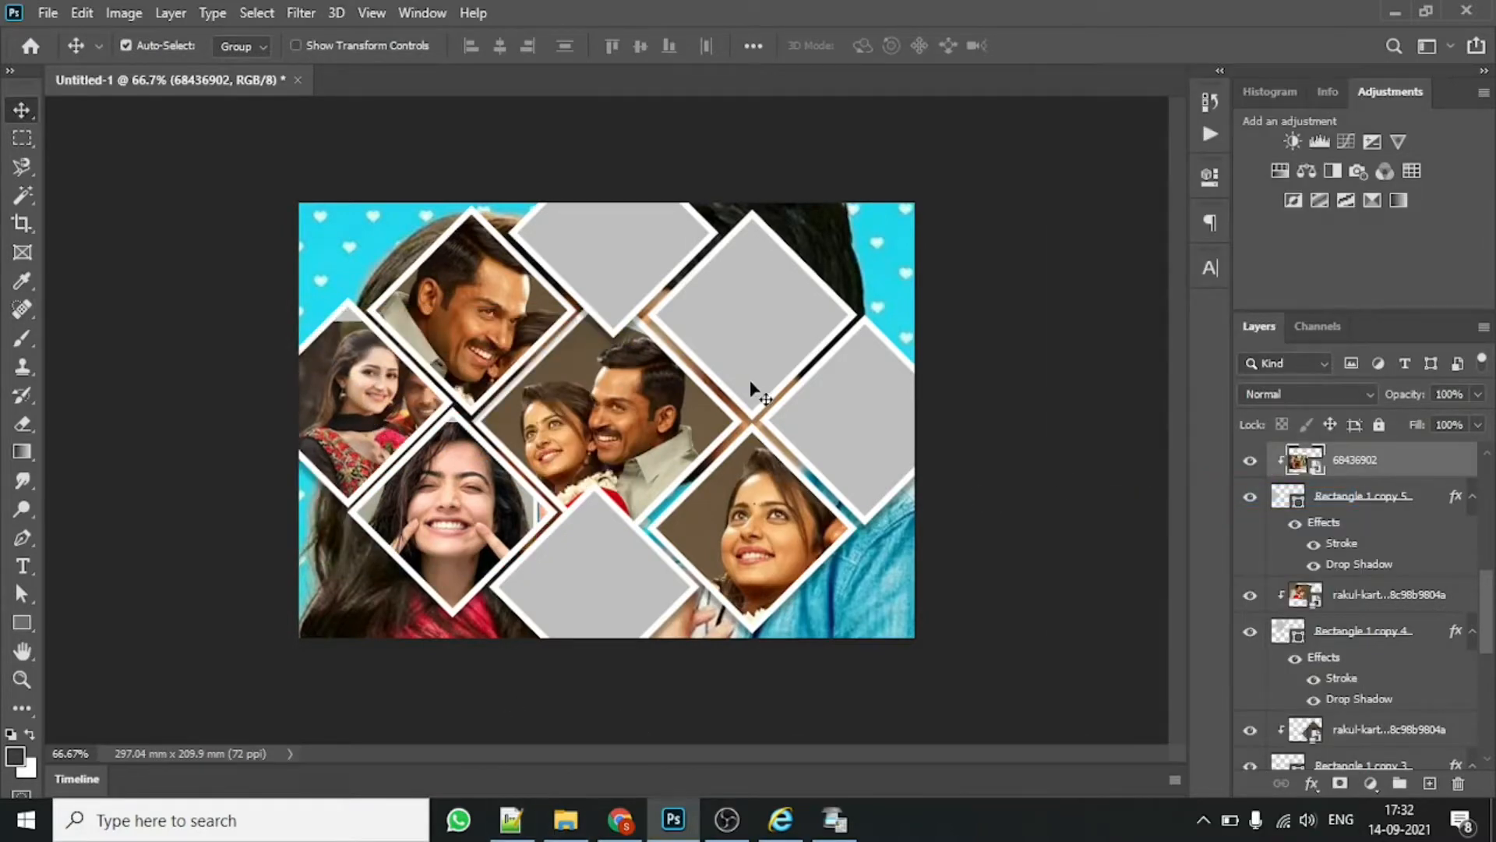
Step: Place the 68436902 photo over the right-edge diamond, clip it to that shape and reposition it so the couple's faces fit
click(861, 444)
click(566, 819)
drag(1005, 646, 898, 469)
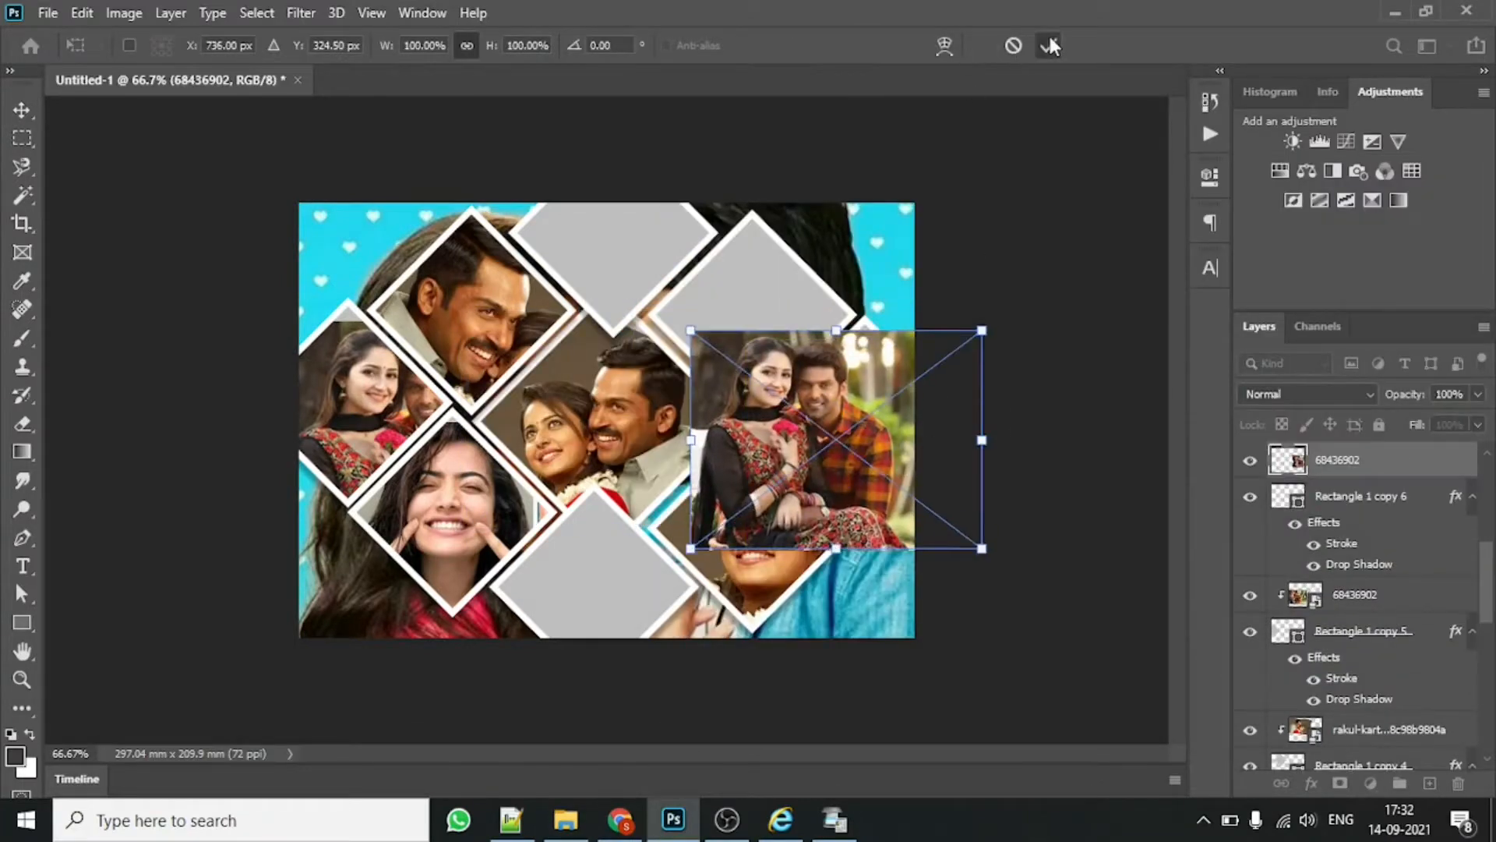
key(Return)
right_click(1376, 461)
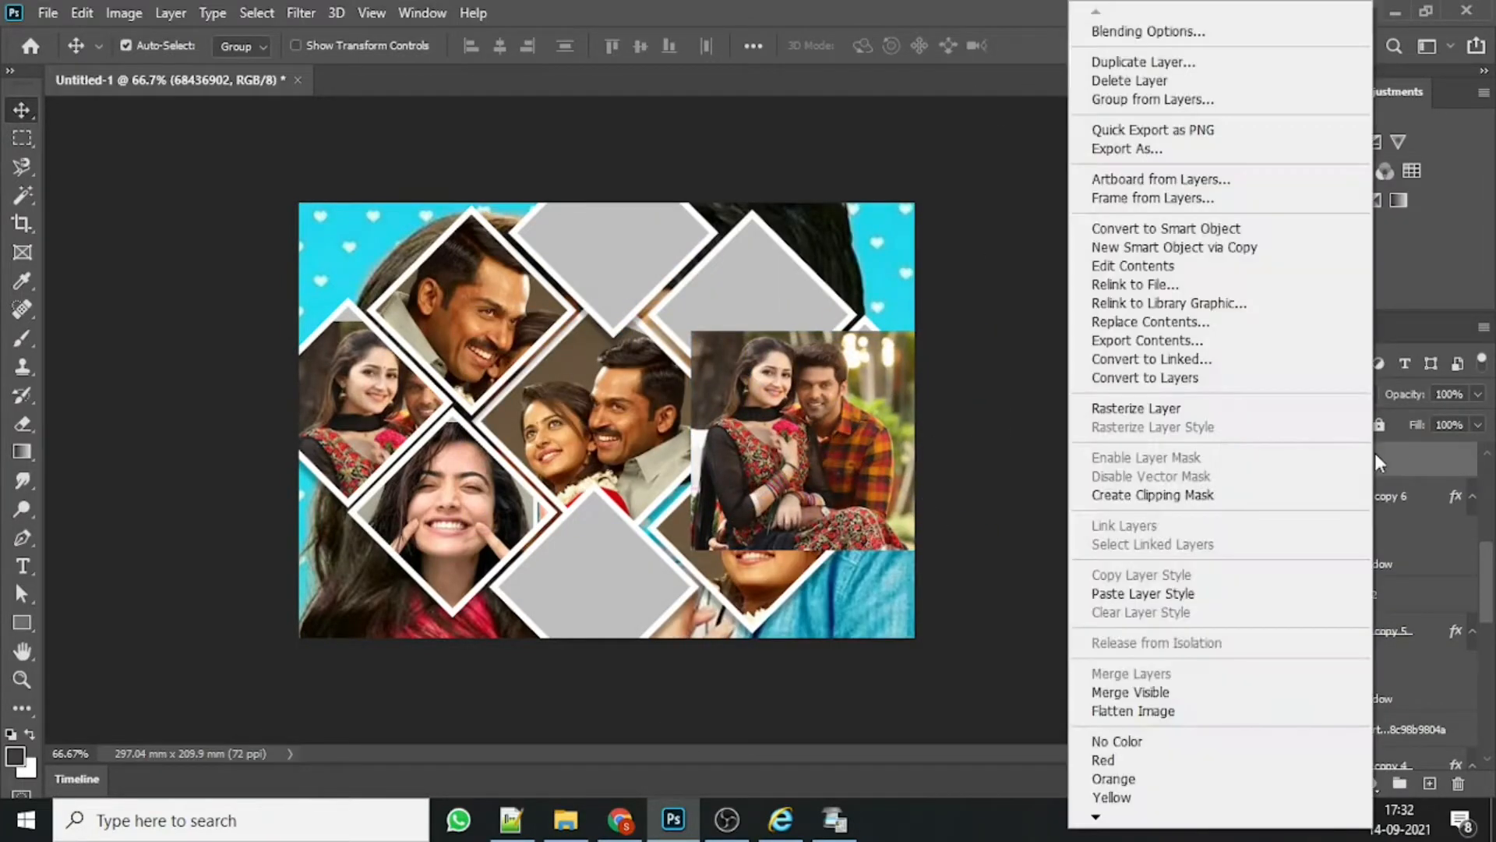
click(1153, 495)
drag(862, 424, 922, 454)
Step: Place the 404695_tamil-actress photo above the bottom diamond's layer and scale it so the woman's face covers the diamond
click(624, 604)
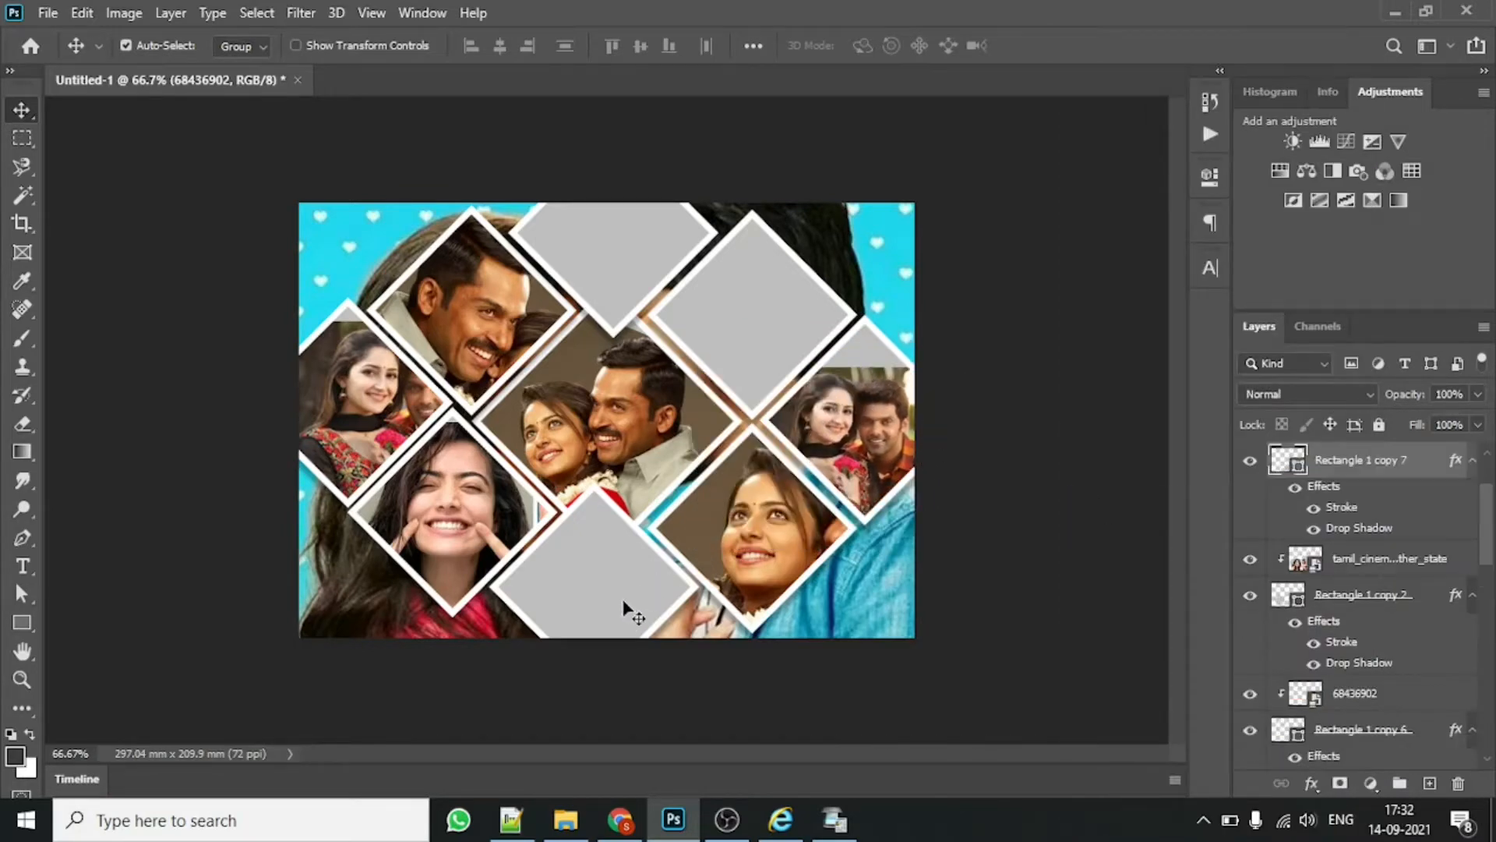
click(566, 819)
drag(1411, 389, 566, 702)
drag(734, 362, 642, 543)
drag(563, 579, 625, 546)
drag(671, 712, 751, 752)
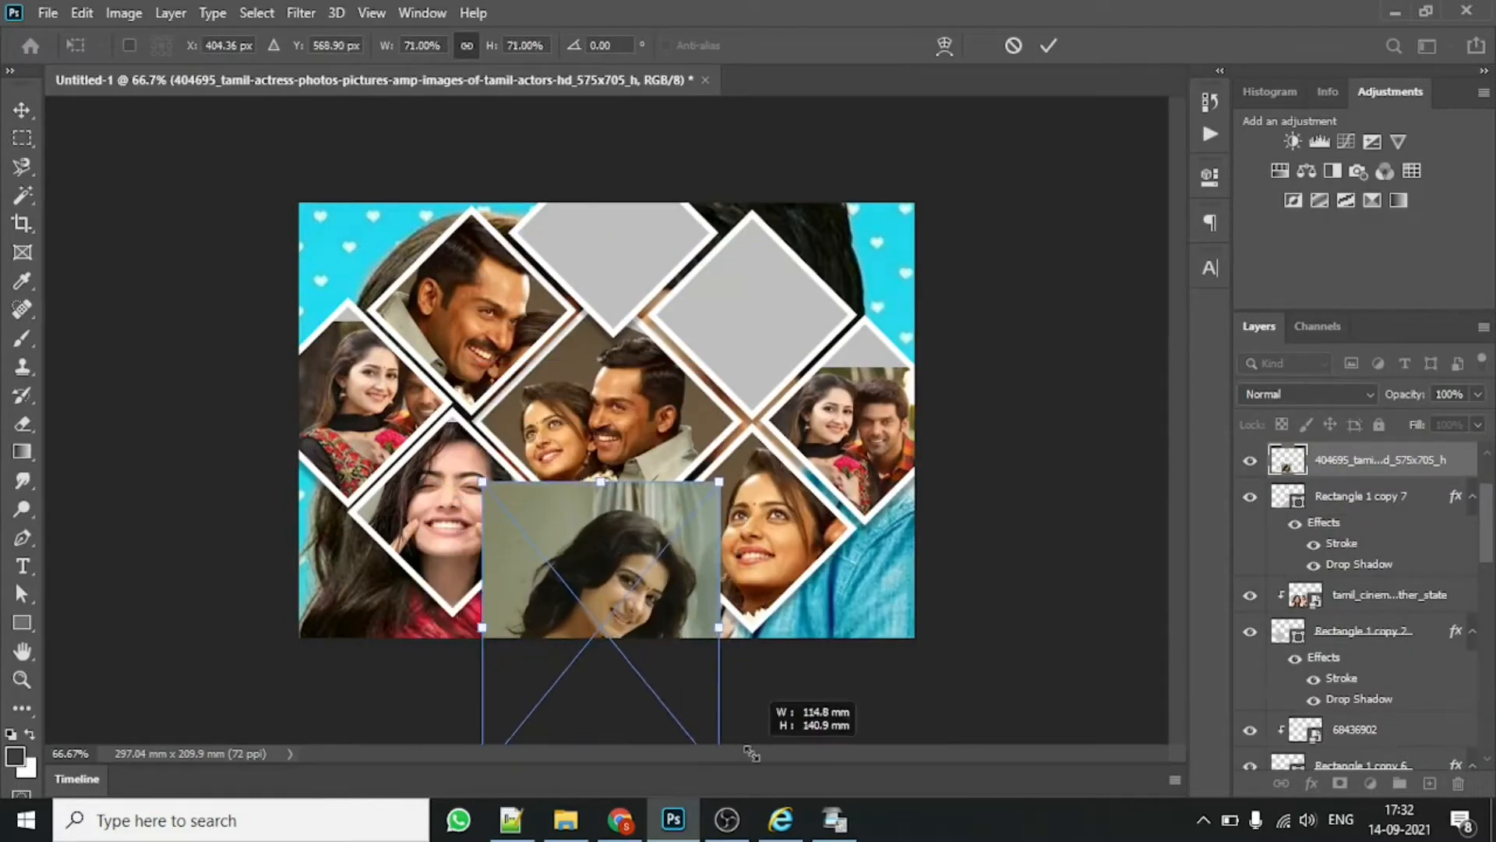
drag(653, 580, 647, 570)
click(1049, 45)
Step: Clip the 404695_tamil-actress photo to the bottom diamond and adjust its rotation and position within the shape
right_click(1359, 462)
click(1324, 496)
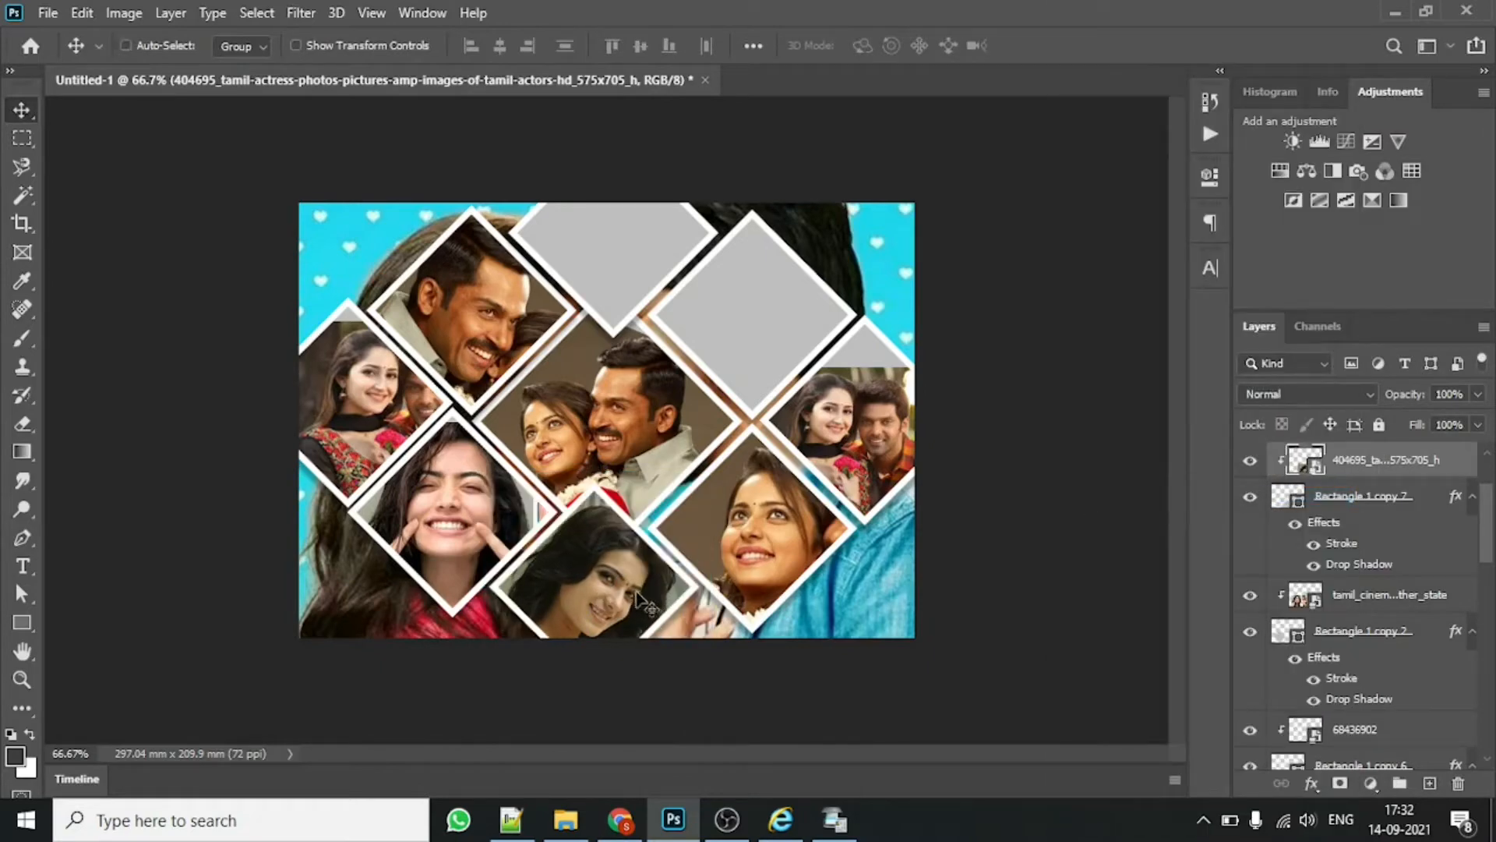
key(ctrl+t)
drag(639, 601, 648, 607)
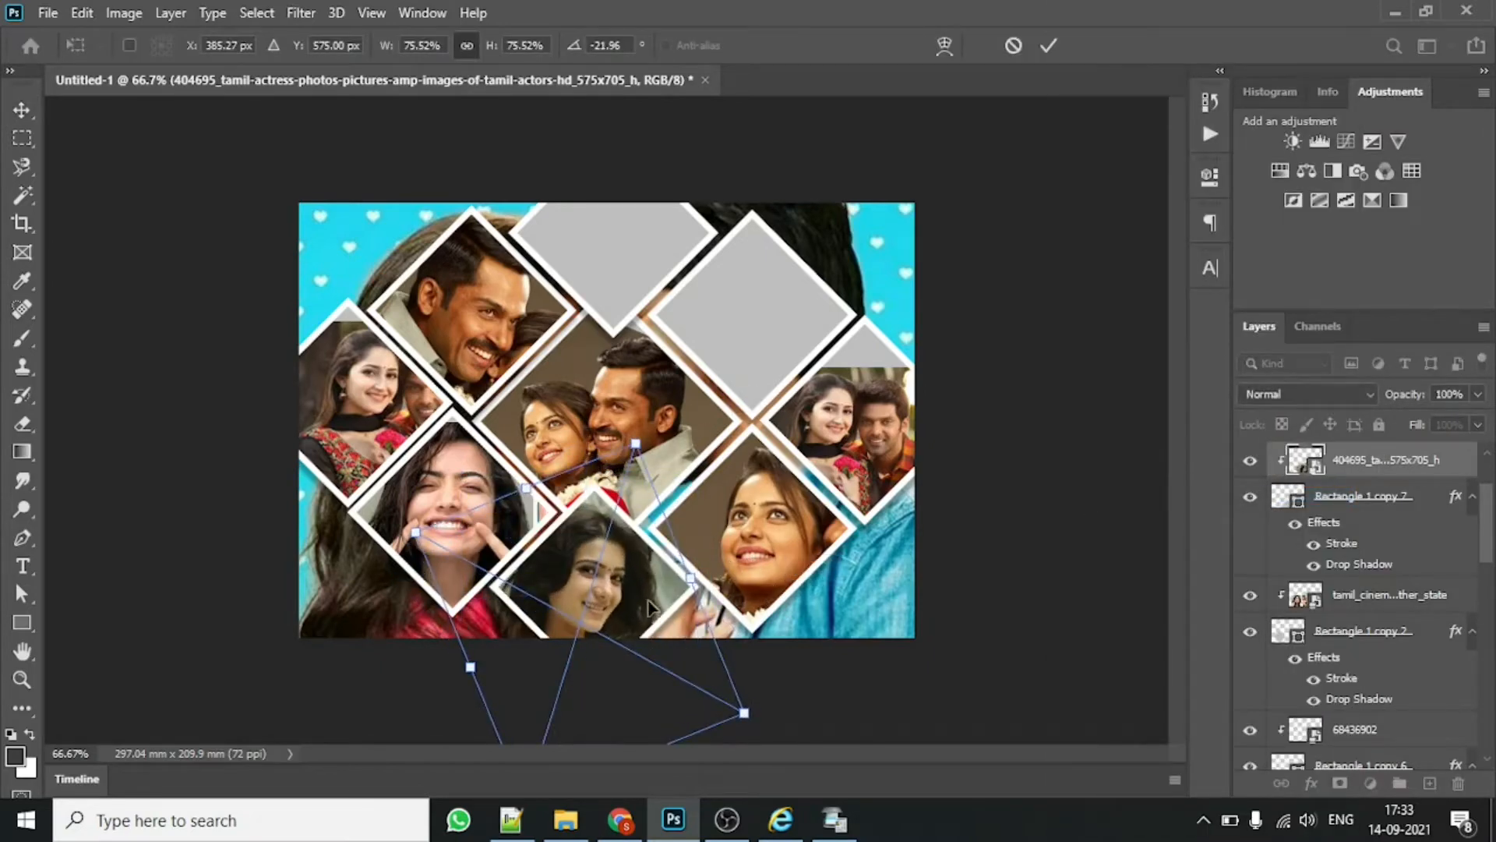
click(1048, 46)
Step: Place the download (2) photo over the empty top diamond and clip it to that shape
click(643, 254)
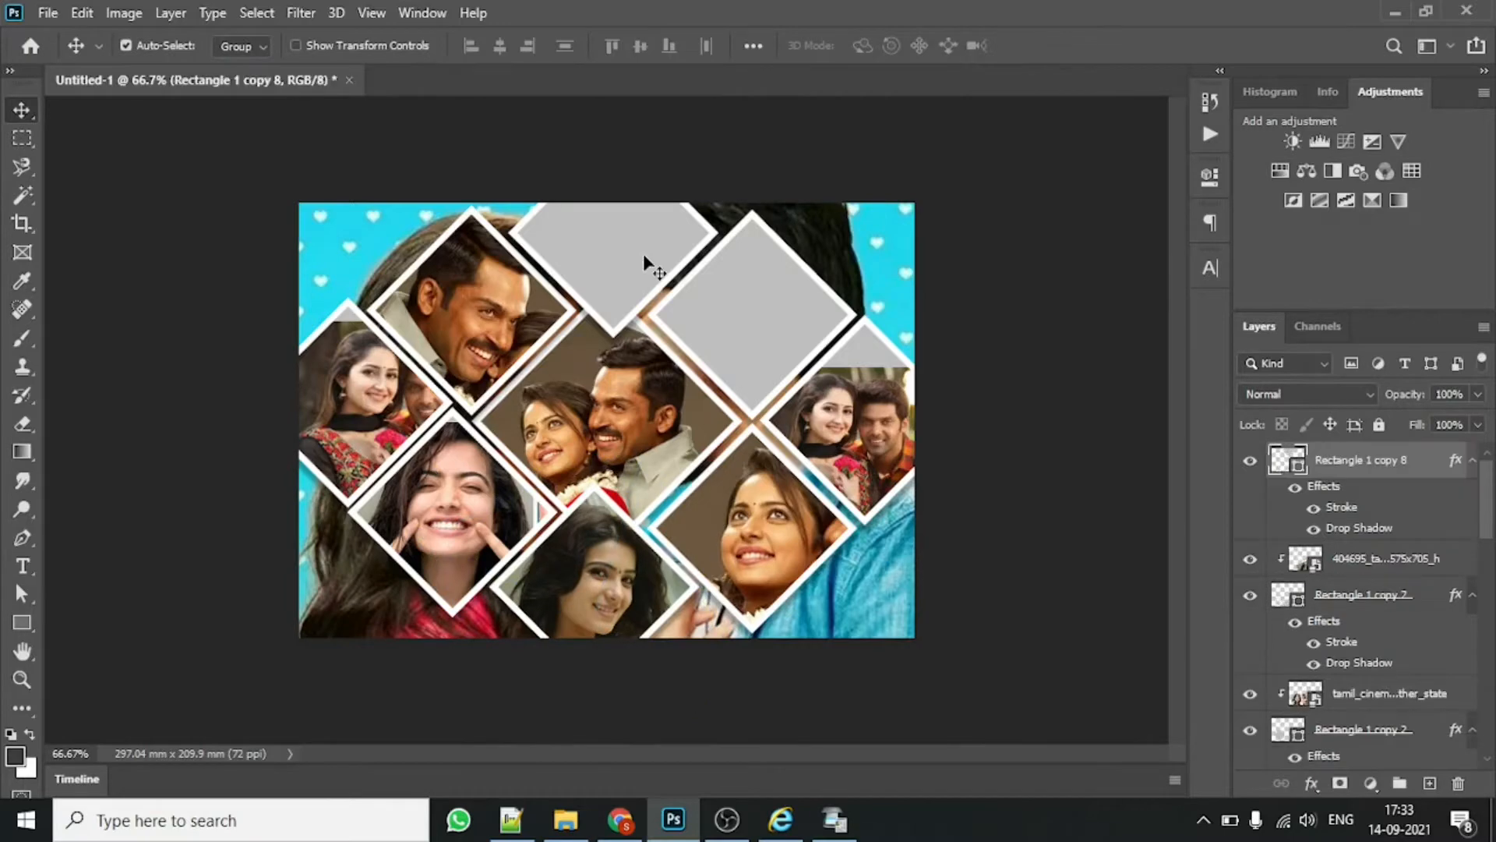
click(565, 818)
scroll(1364, 412, down, 2)
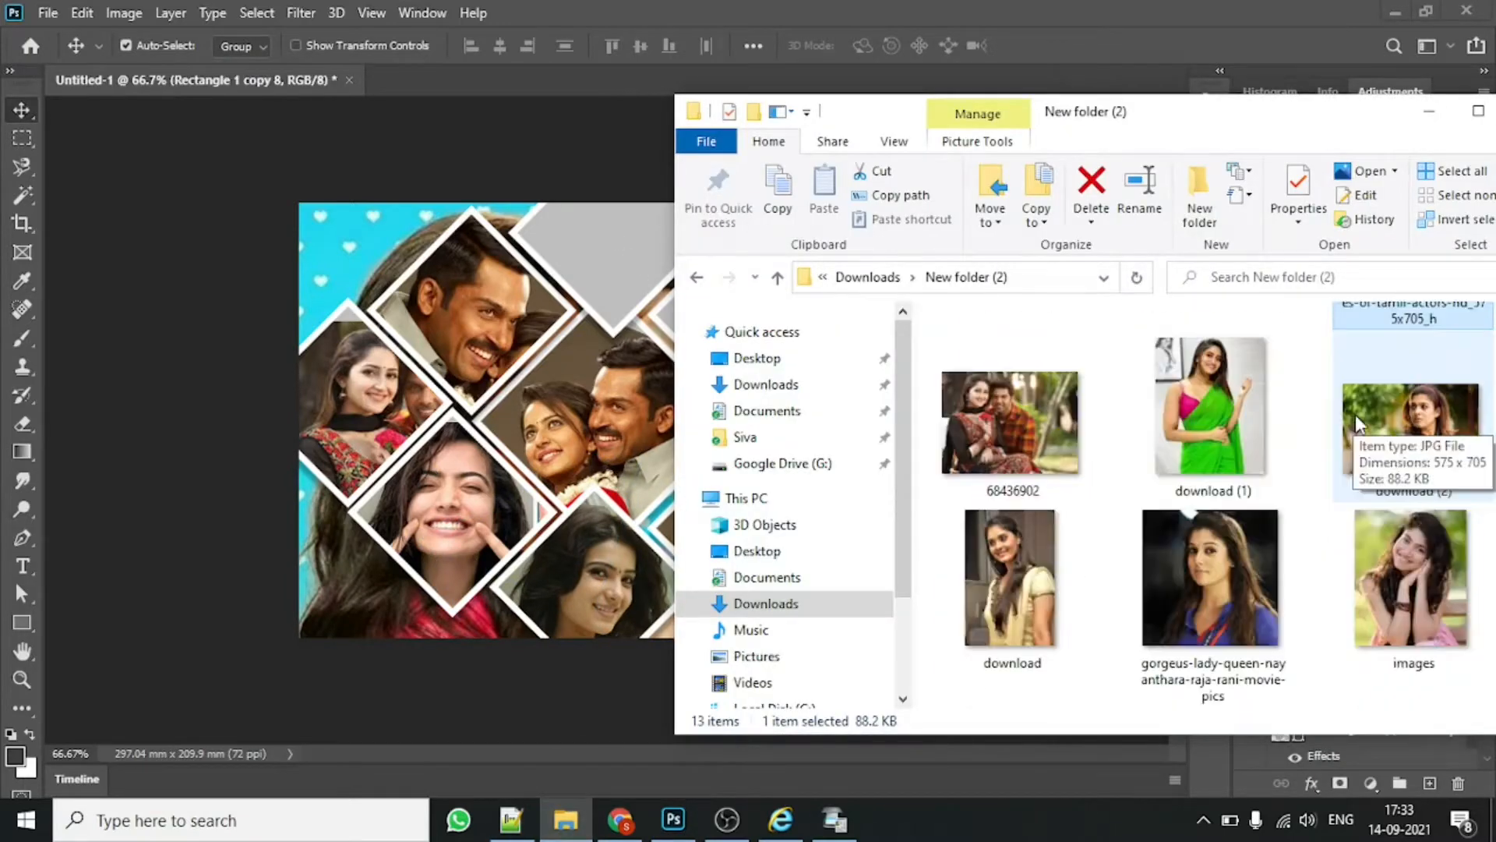
drag(1356, 417, 620, 254)
drag(625, 420, 615, 251)
click(1048, 45)
right_click(1353, 460)
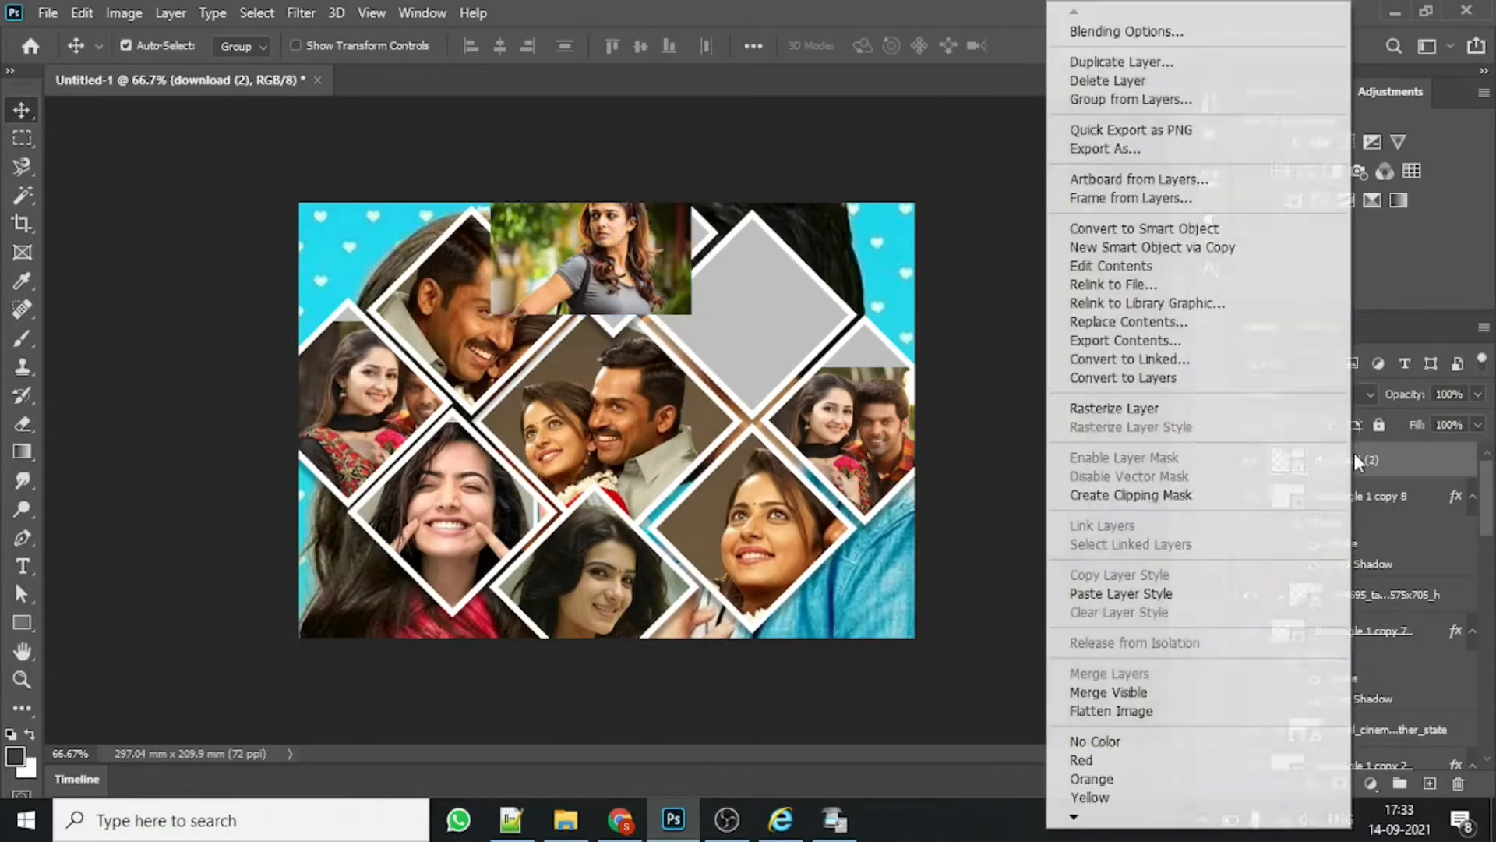
click(1317, 495)
Step: Enlarge the top photo and reposition it so the woman's face sits centred in the diamond
key(ctrl+t)
drag(698, 314, 736, 347)
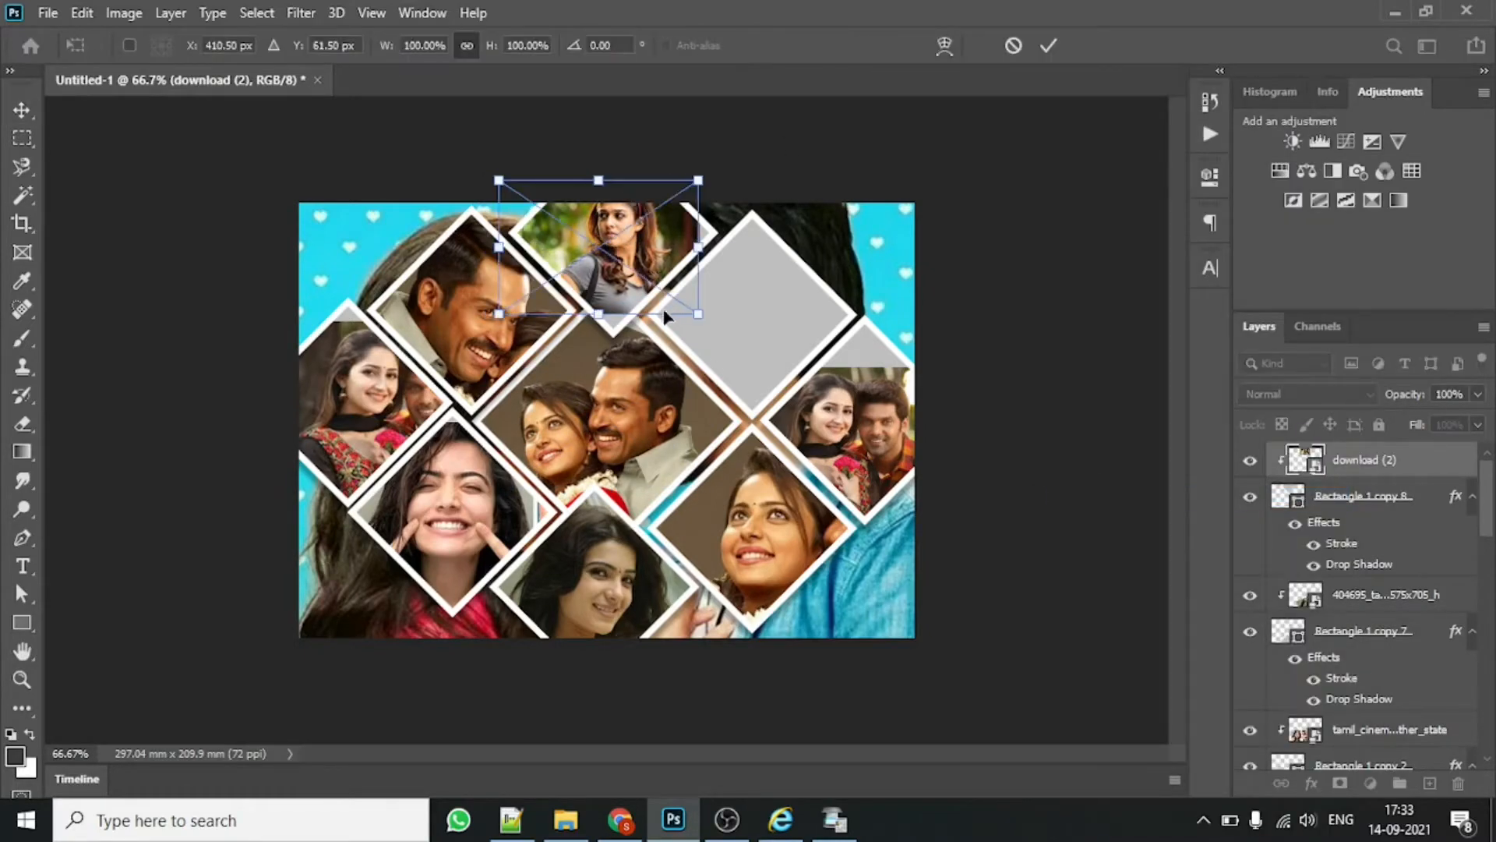
drag(650, 249, 610, 248)
click(1059, 48)
Step: Place the download photo above the empty upper-right diamond's layer and enlarge it so the woman's face covers the diamond
click(694, 277)
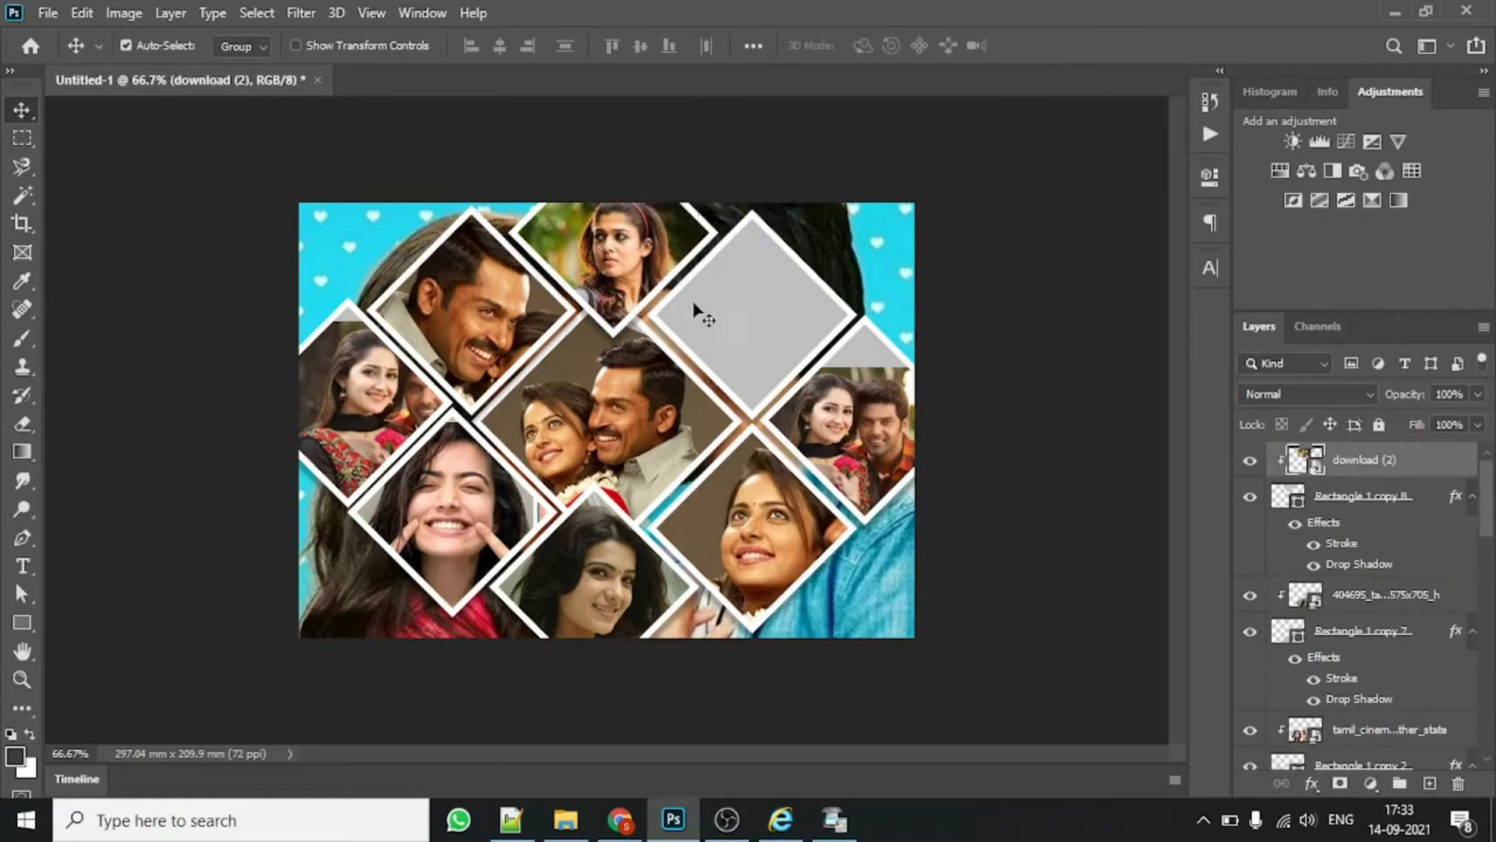
click(693, 311)
click(566, 820)
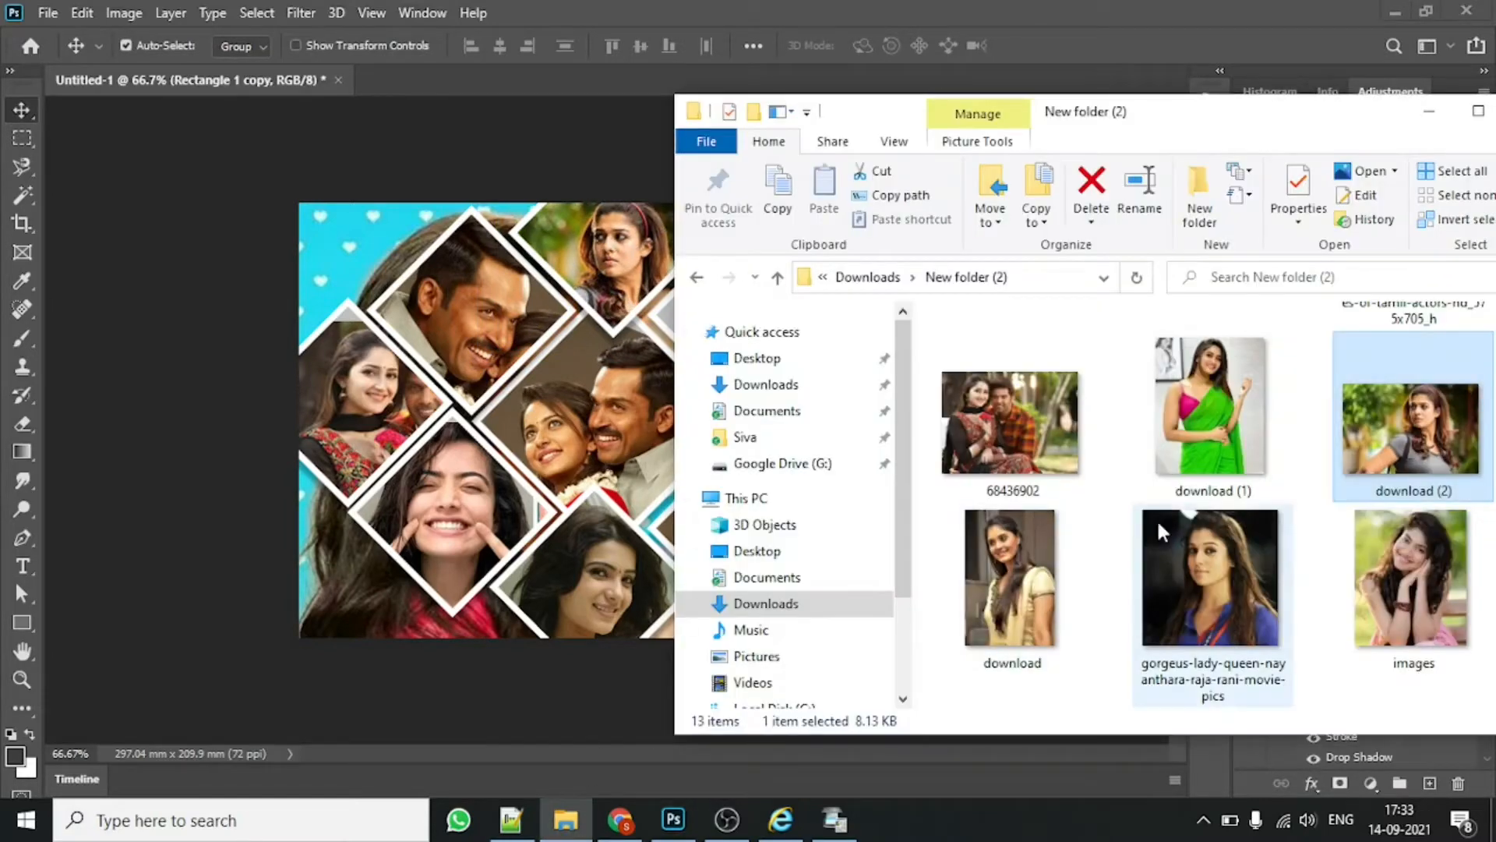
drag(1027, 588, 770, 314)
drag(810, 411, 973, 652)
drag(800, 369, 758, 337)
click(1049, 45)
Step: Clip the download photo to the upper-right diamond and deselect its layer
right_click(1374, 692)
click(1189, 488)
click(1009, 298)
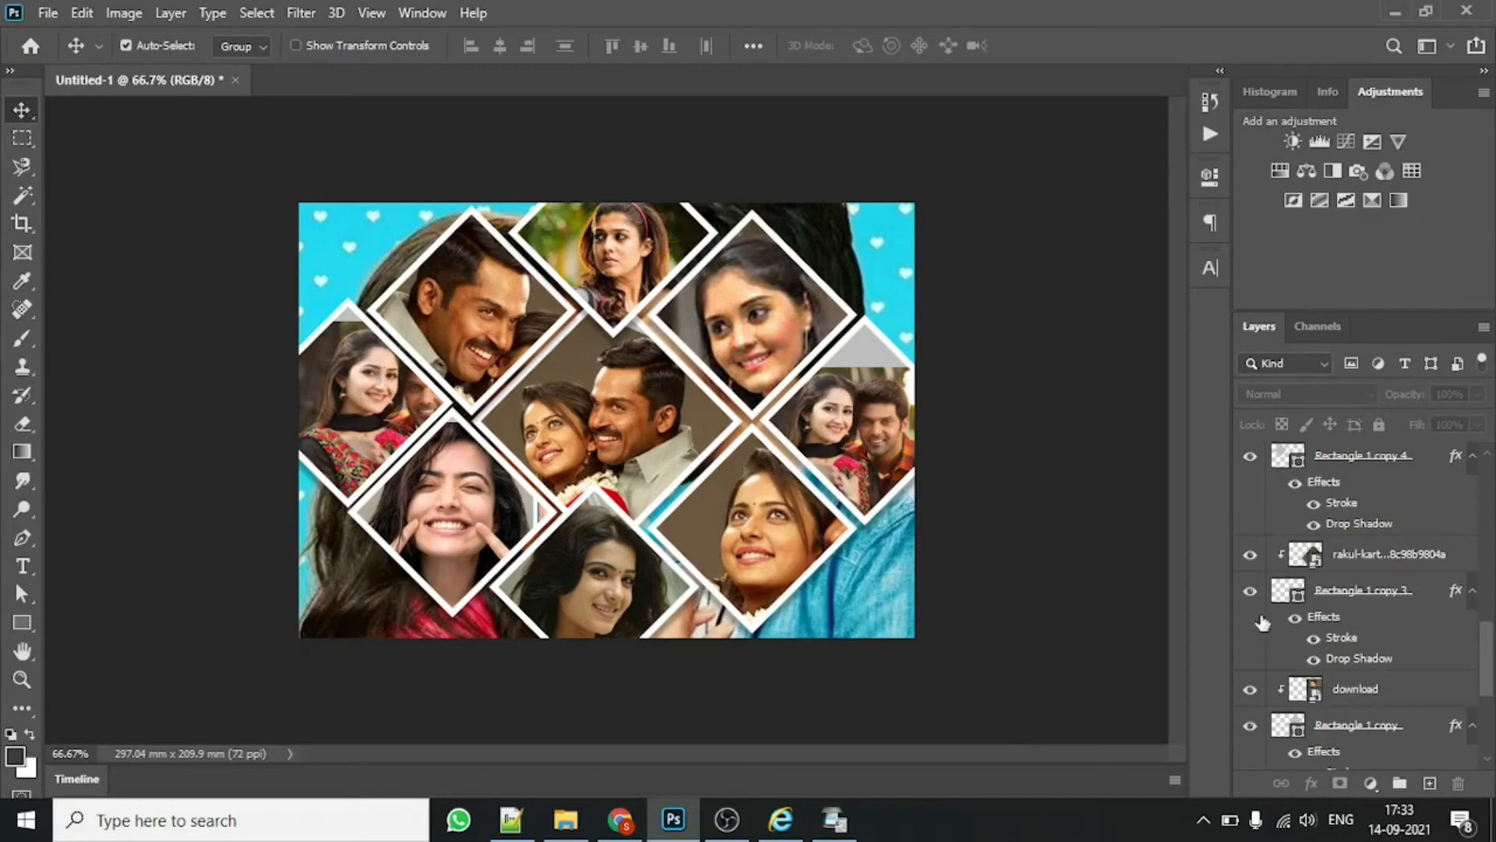
Step: Set the blend mode of the love-couple background photo layer to Luminosity
scroll(1263, 621, down, 3)
click(1325, 715)
click(1370, 395)
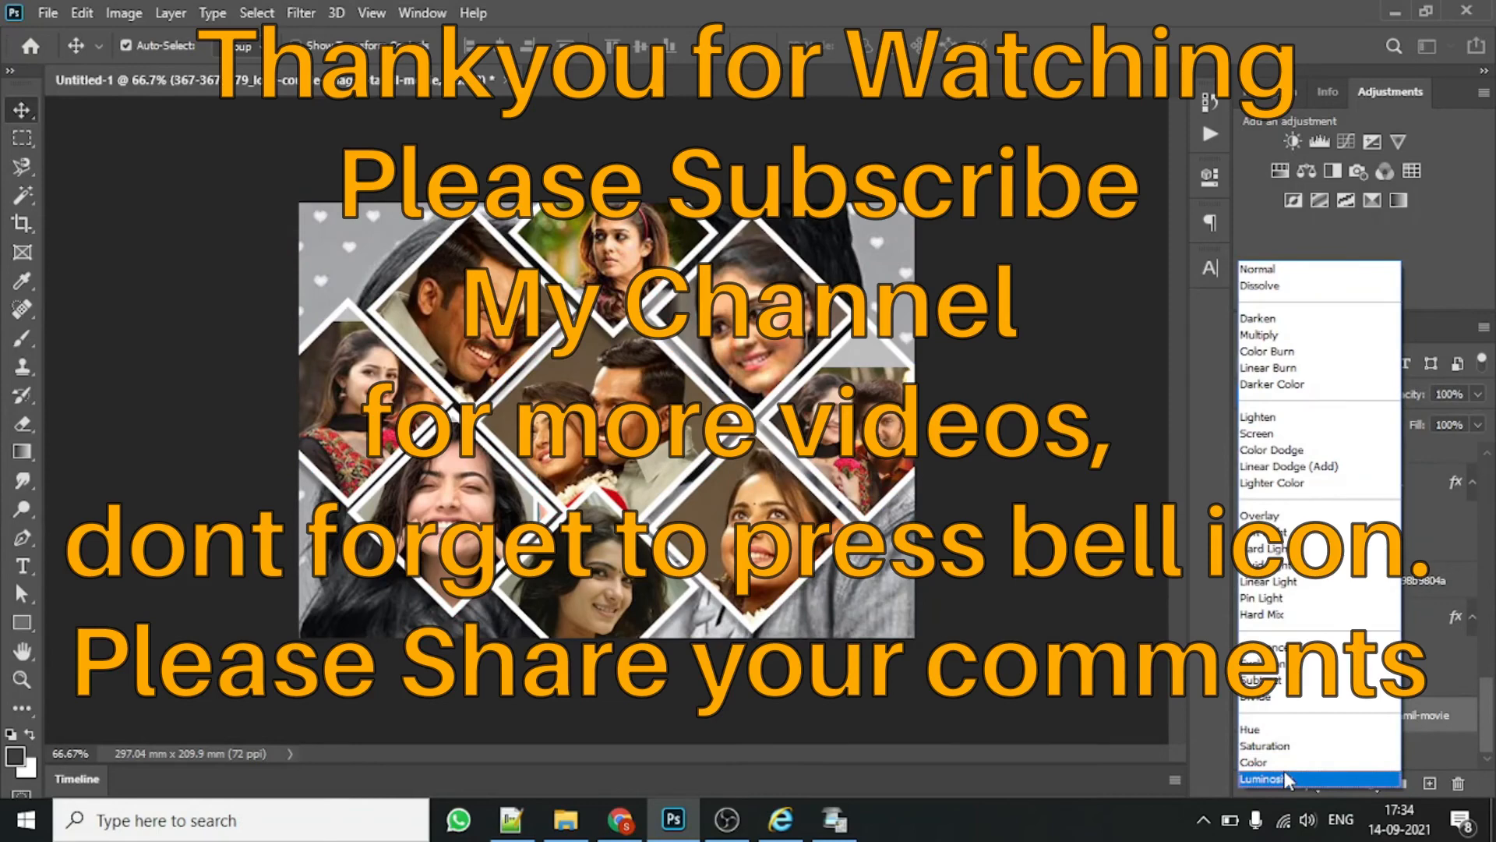
click(1284, 777)
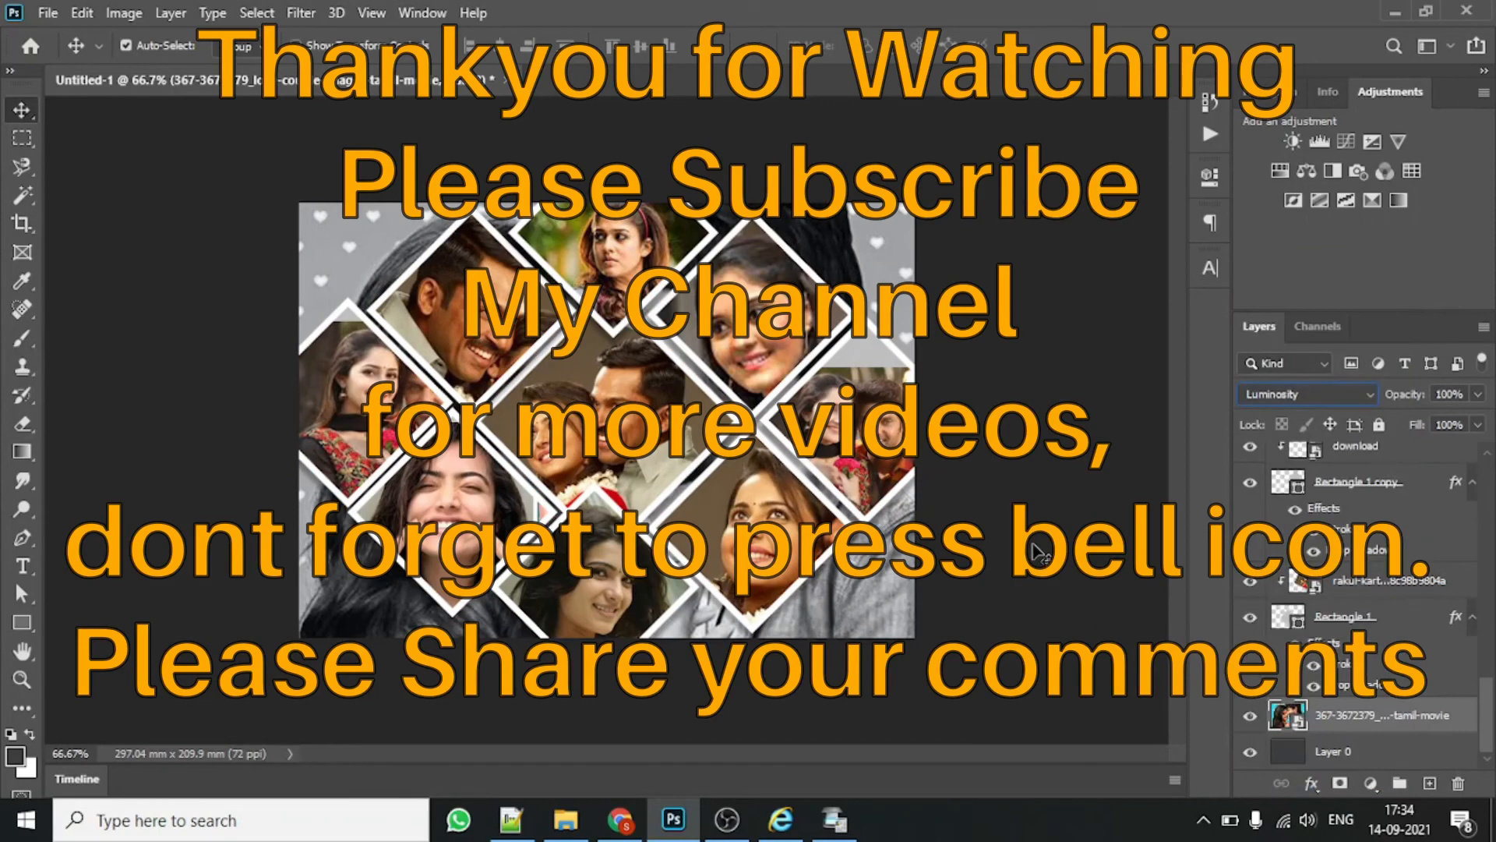